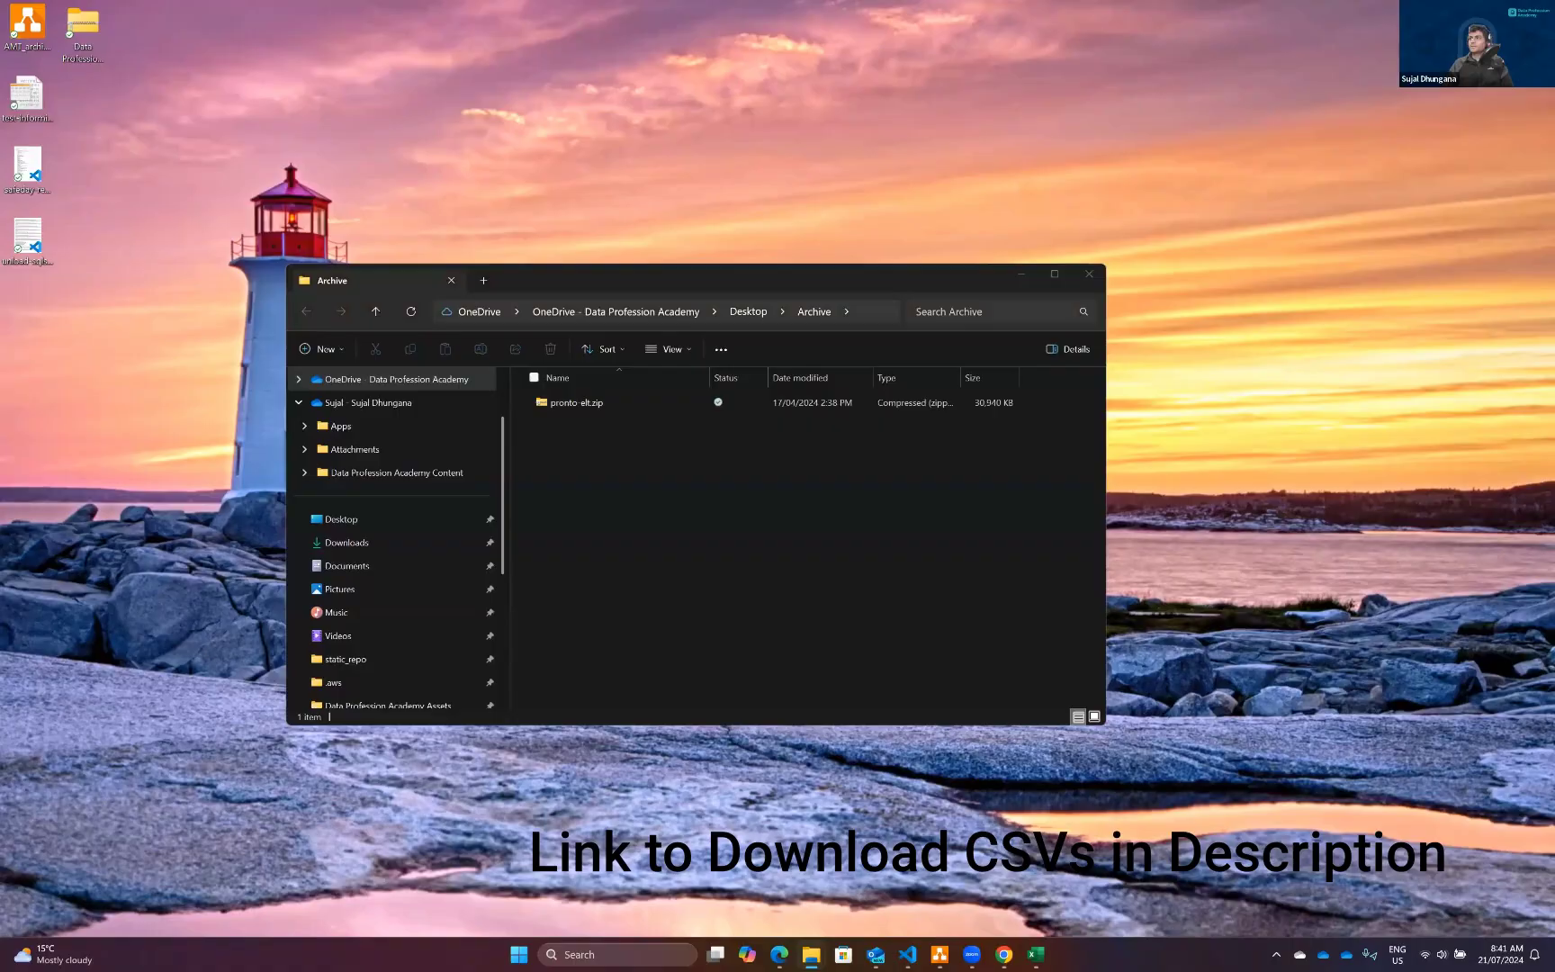
Extract the 1-CSVs (1).zip archive in the Downloads folder to its default destination.
{"action": "left_click", "coordinate": [342, 543]}
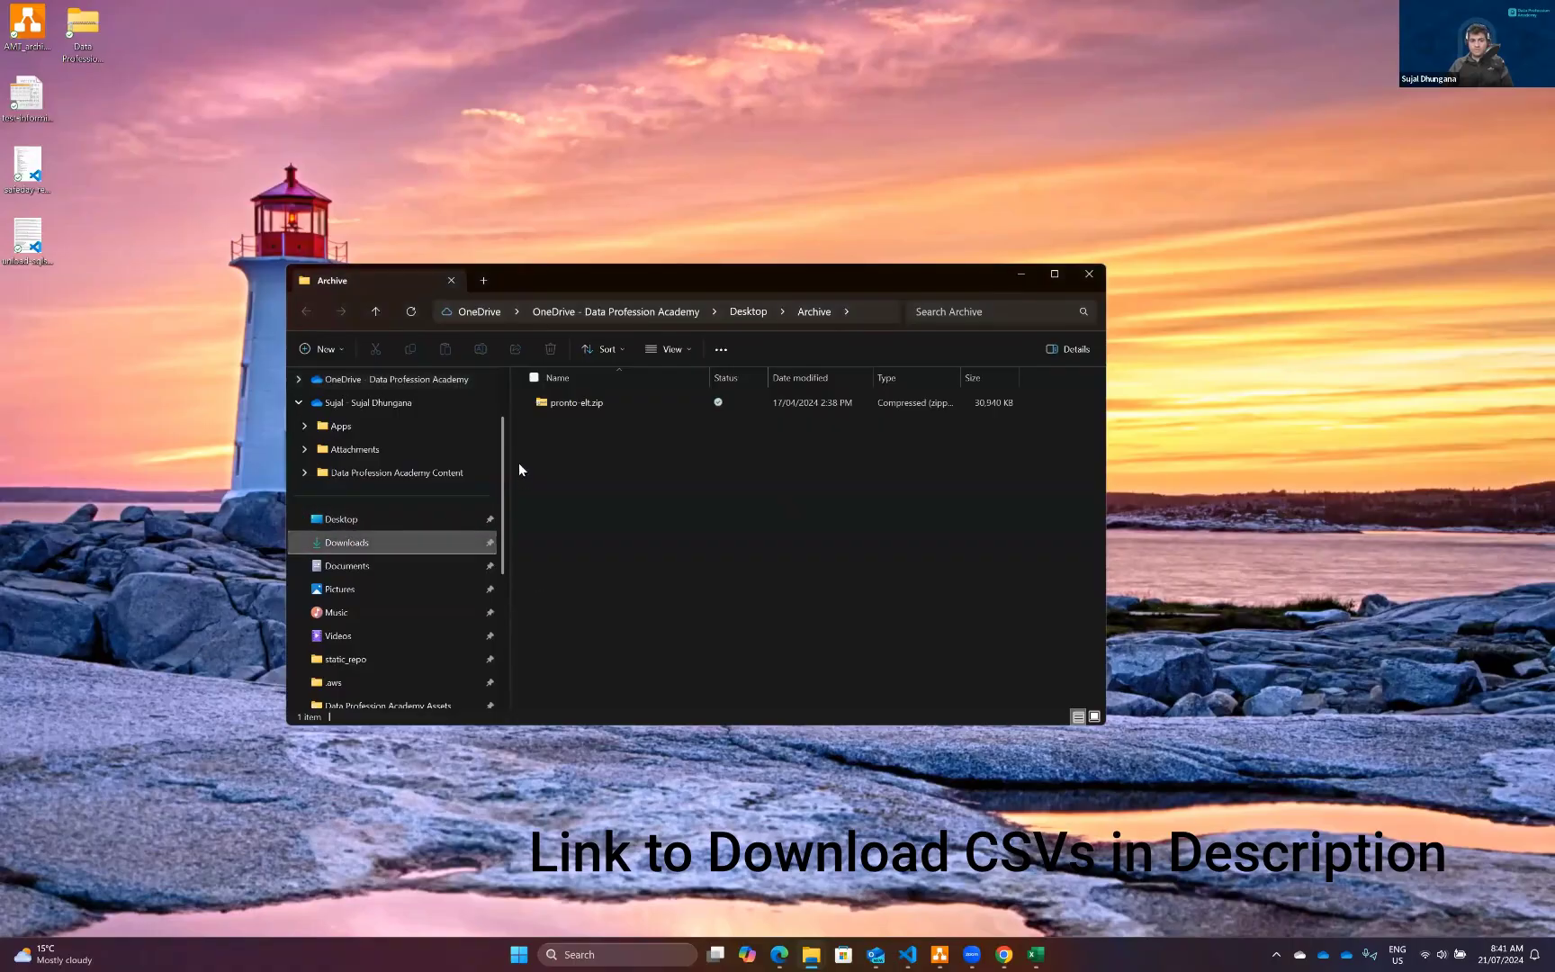
{"action": "right_click", "coordinate": [541, 430]}
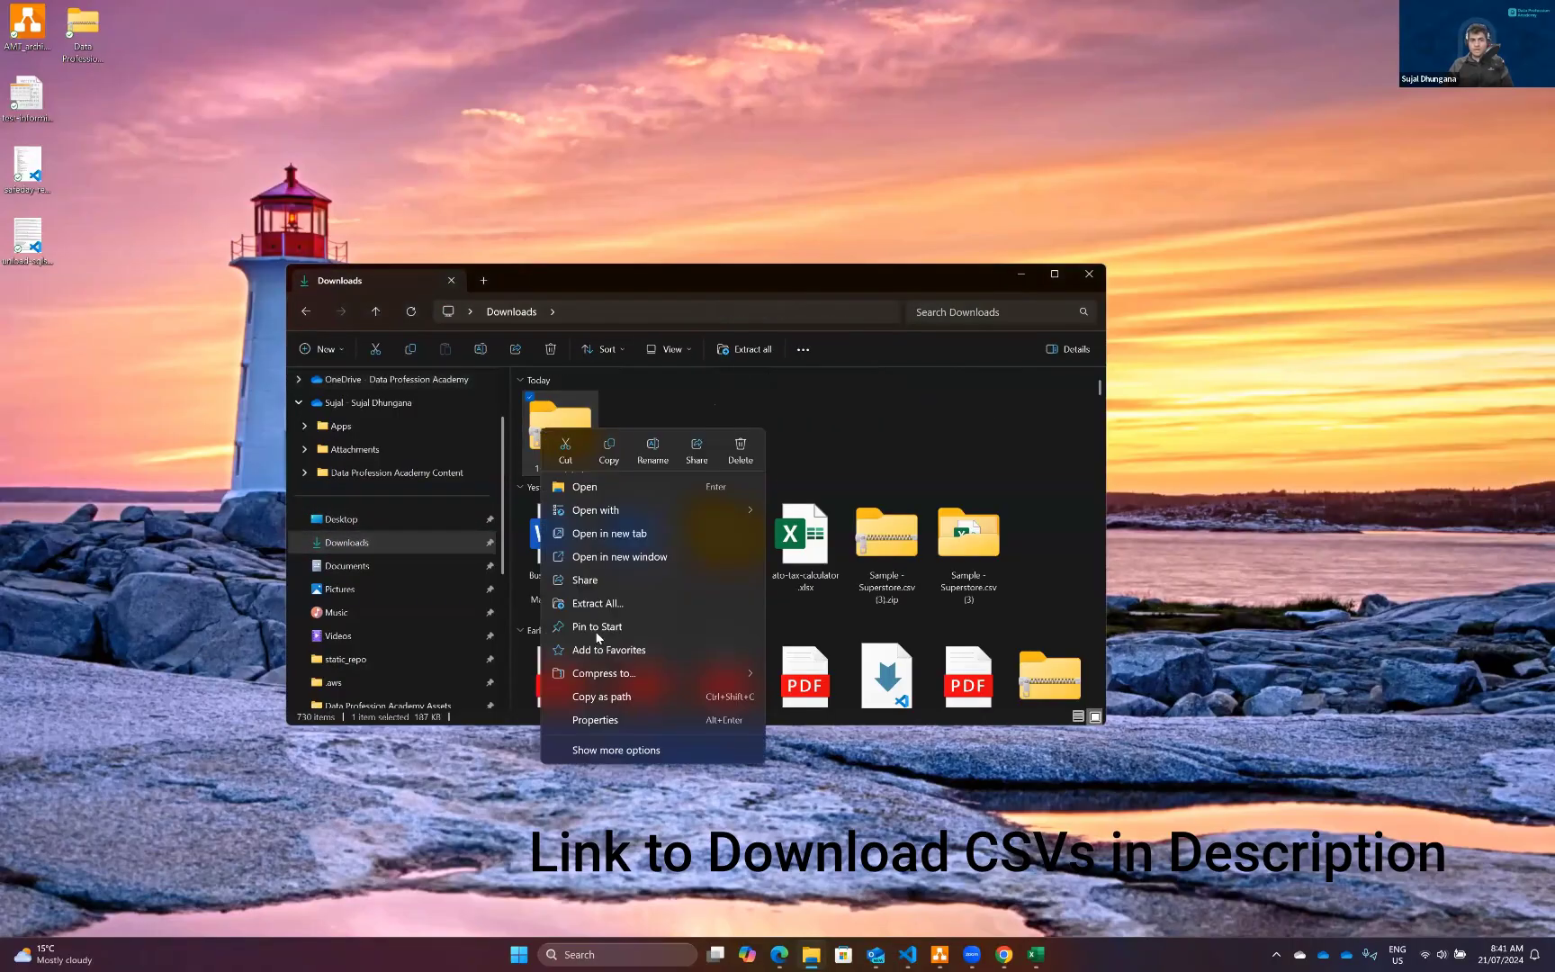
{"action": "left_click", "coordinate": [598, 603]}
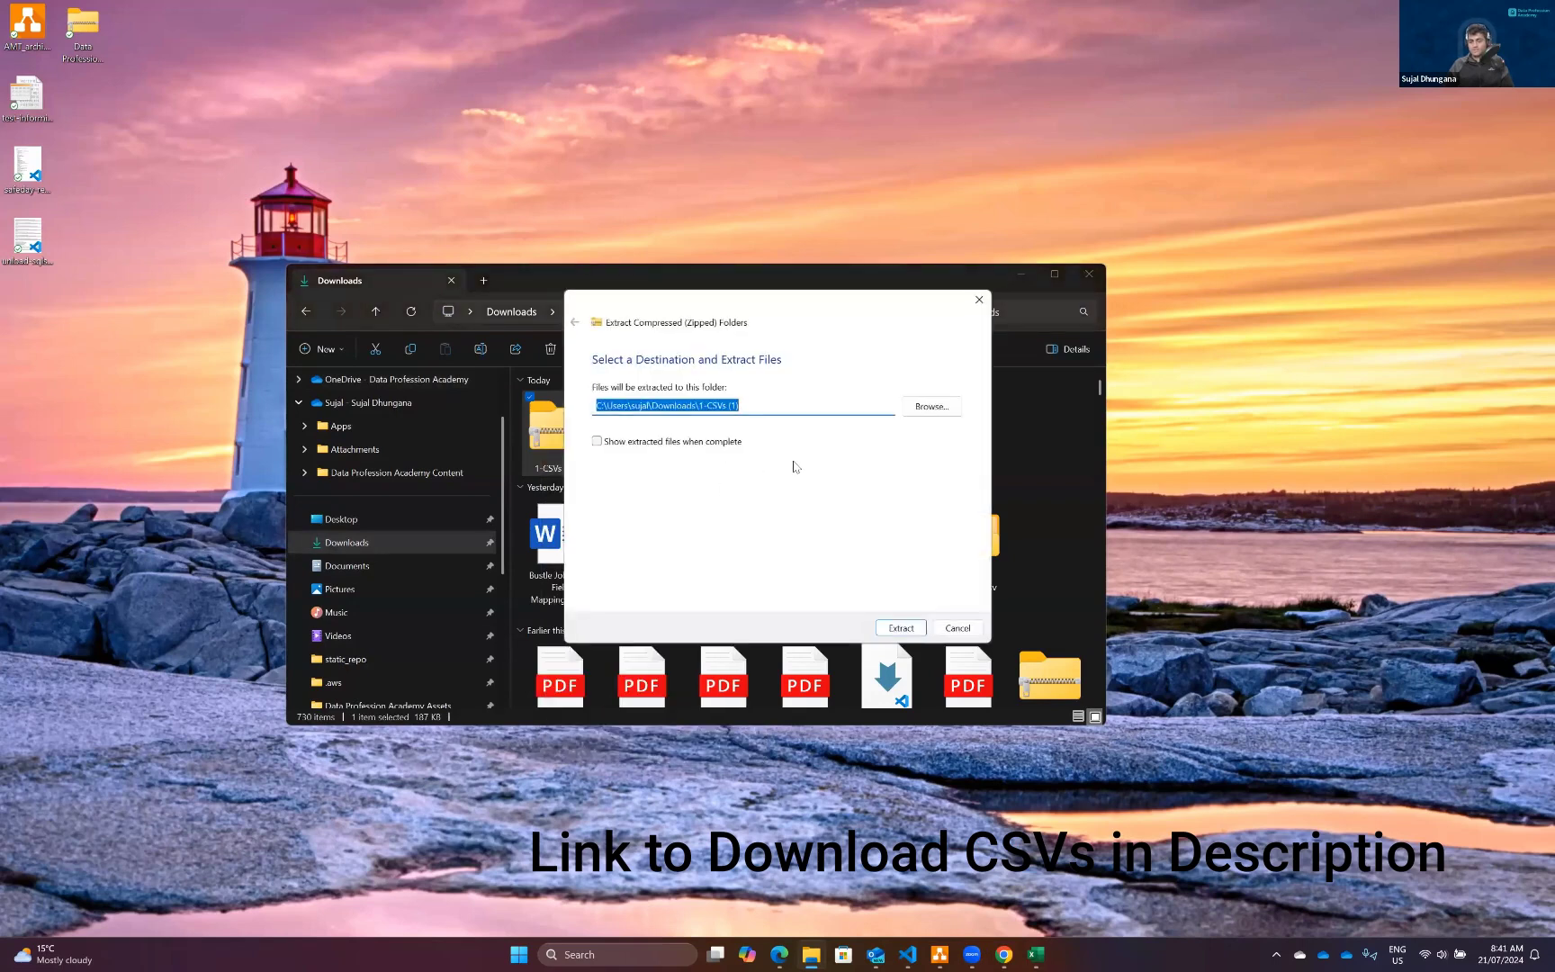
{"action": "key", "text": "Return"}
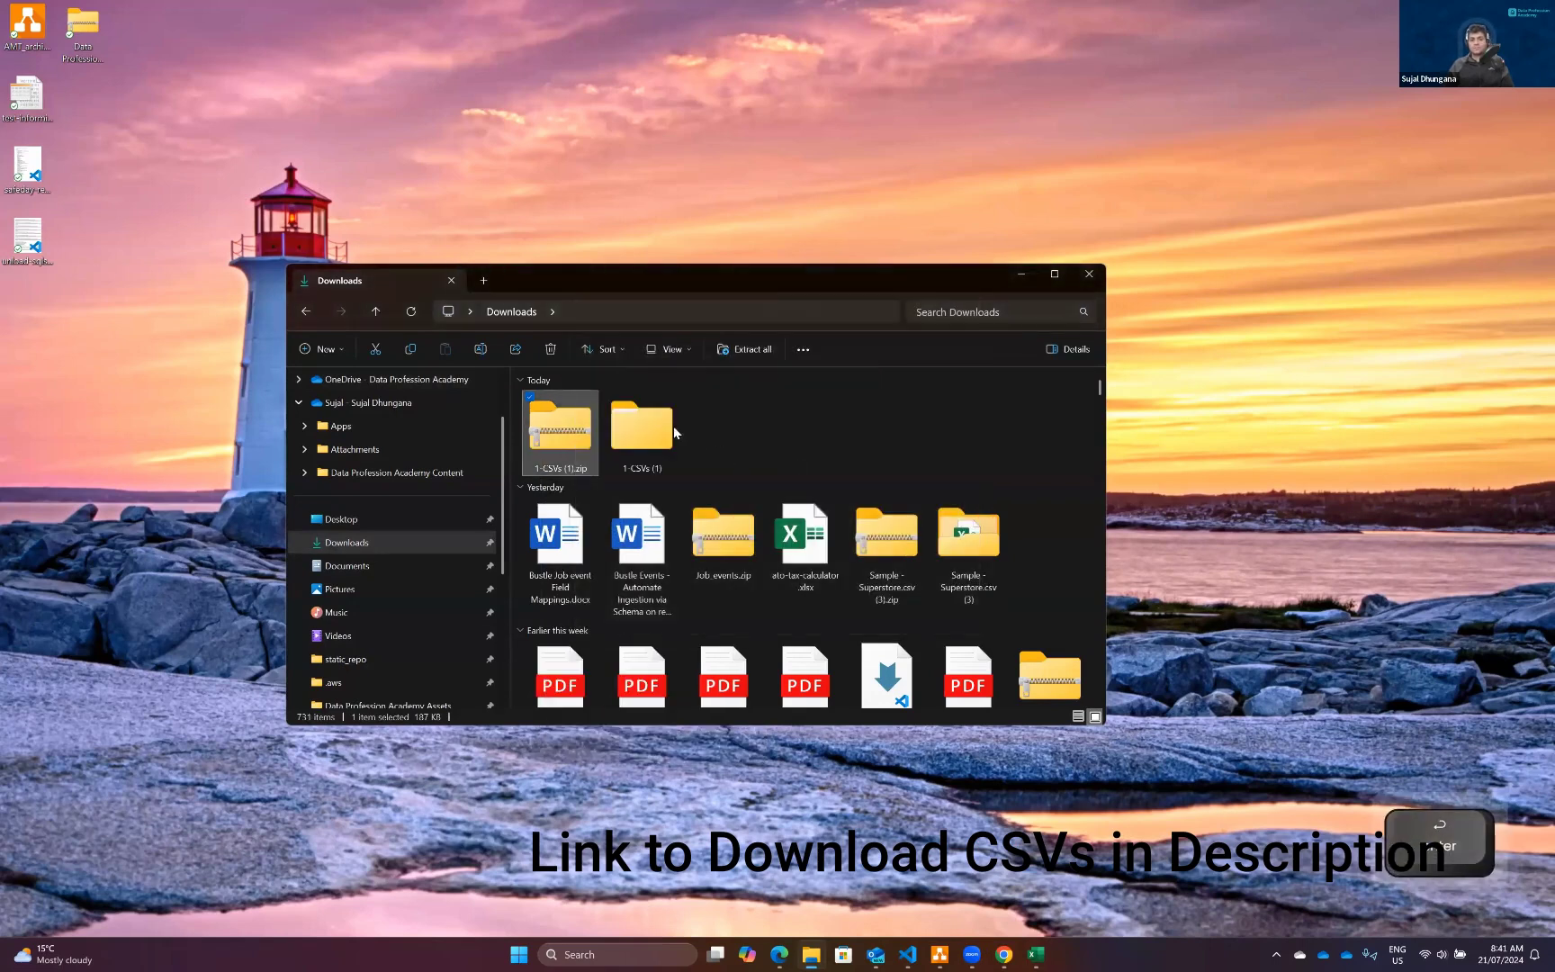
Open the CSVs folder inside the extracted 1-CSVs (1) folder and review the CSV files it contains.
{"action": "left_click", "coordinate": [671, 430]}
{"action": "double_click", "coordinate": [670, 430]}
{"action": "double_click", "coordinate": [610, 423]}
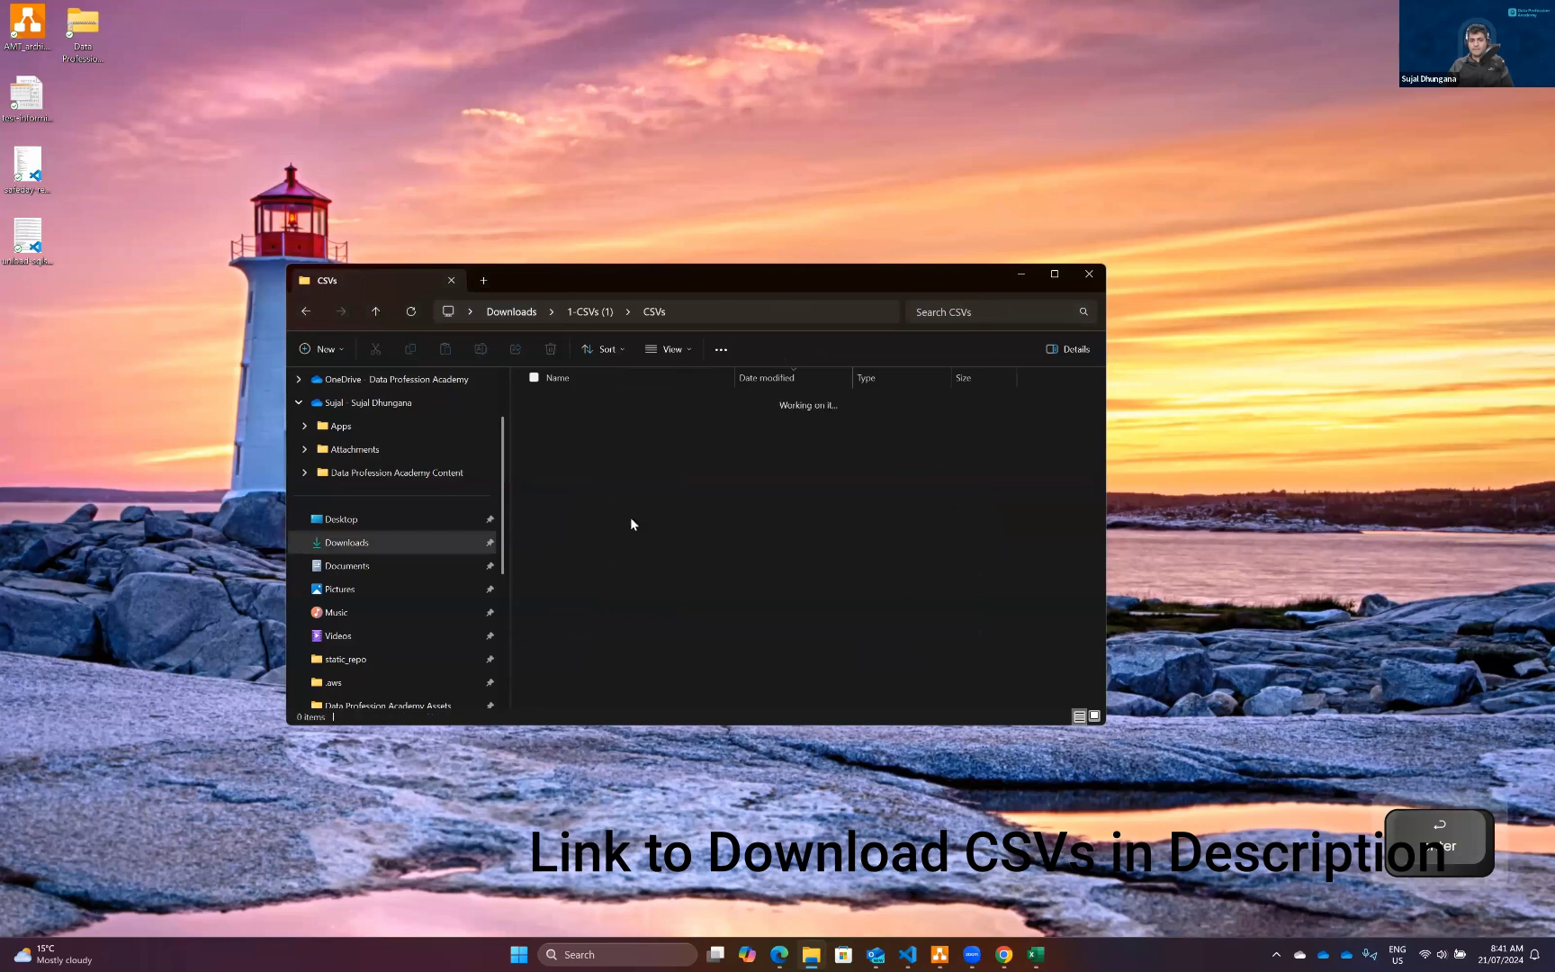
{"action": "left_click_drag", "start_coordinate": [647, 590], "coordinate": [574, 412]}
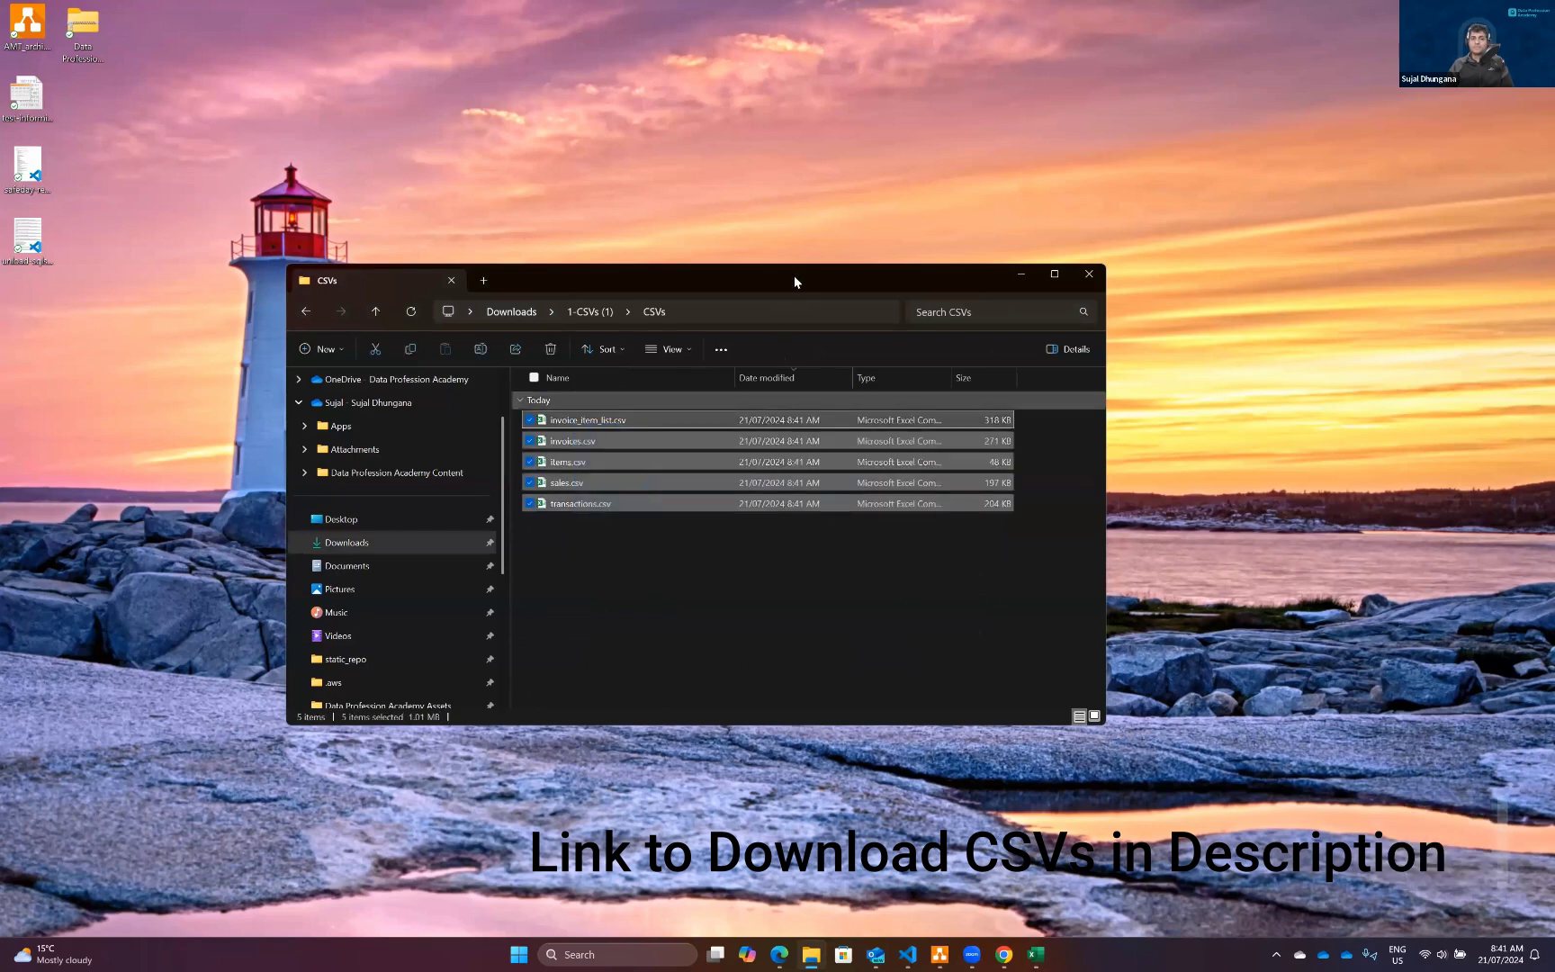
{"action": "left_click_drag", "start_coordinate": [793, 282], "coordinate": [746, 147]}
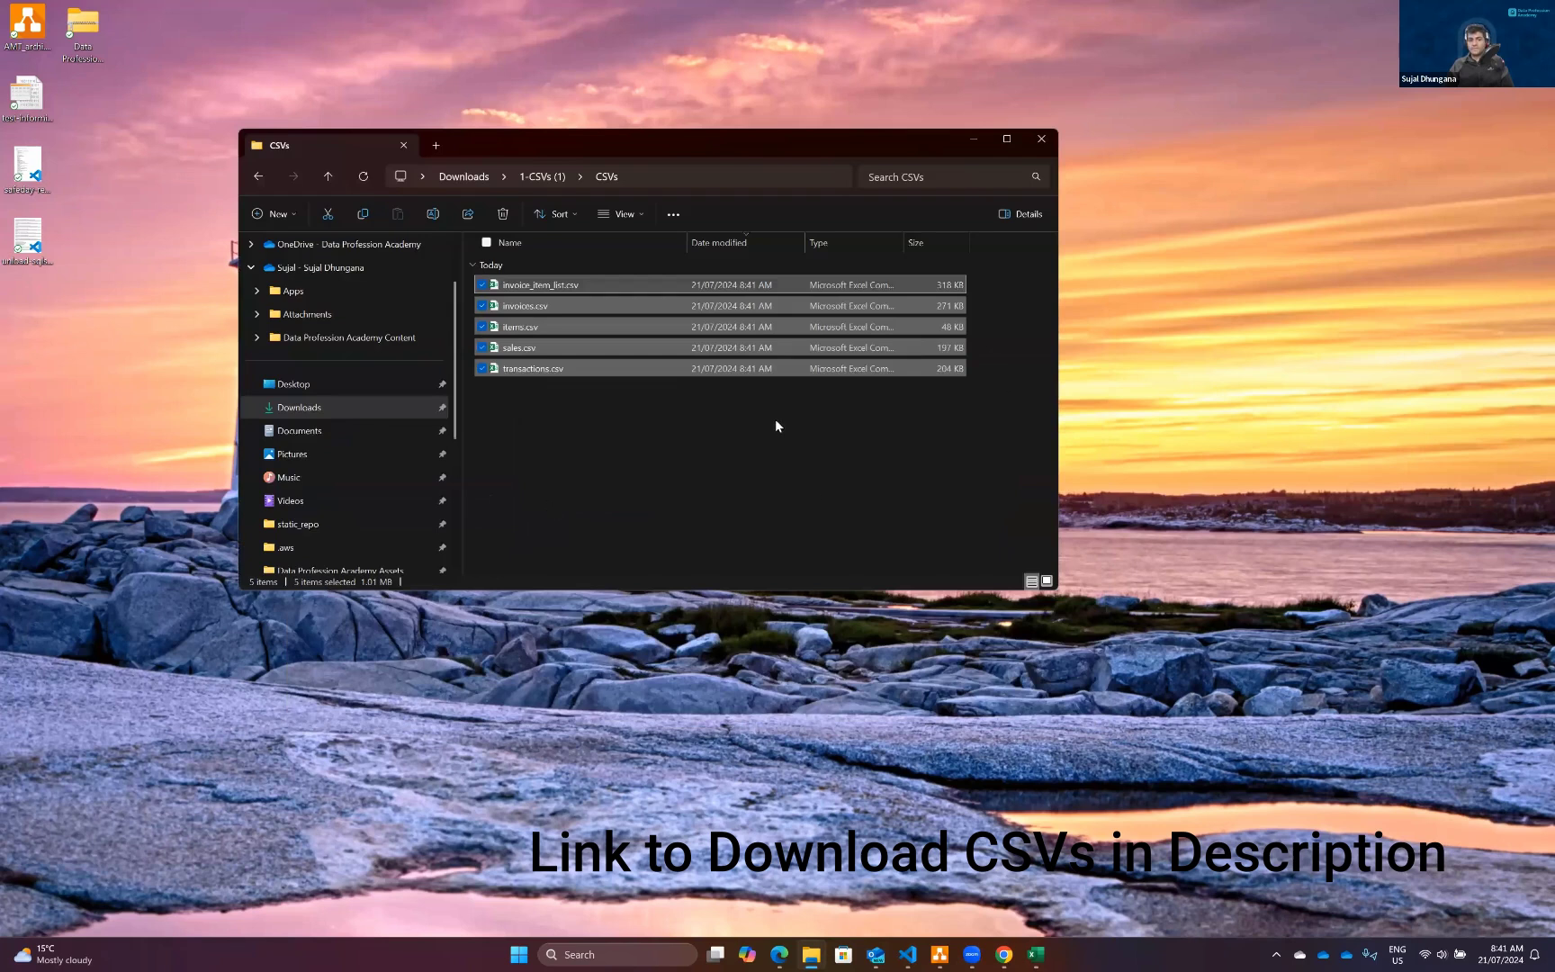
{"action": "left_click_drag", "start_coordinate": [659, 486], "coordinate": [530, 286]}
{"action": "left_click", "coordinate": [611, 450]}
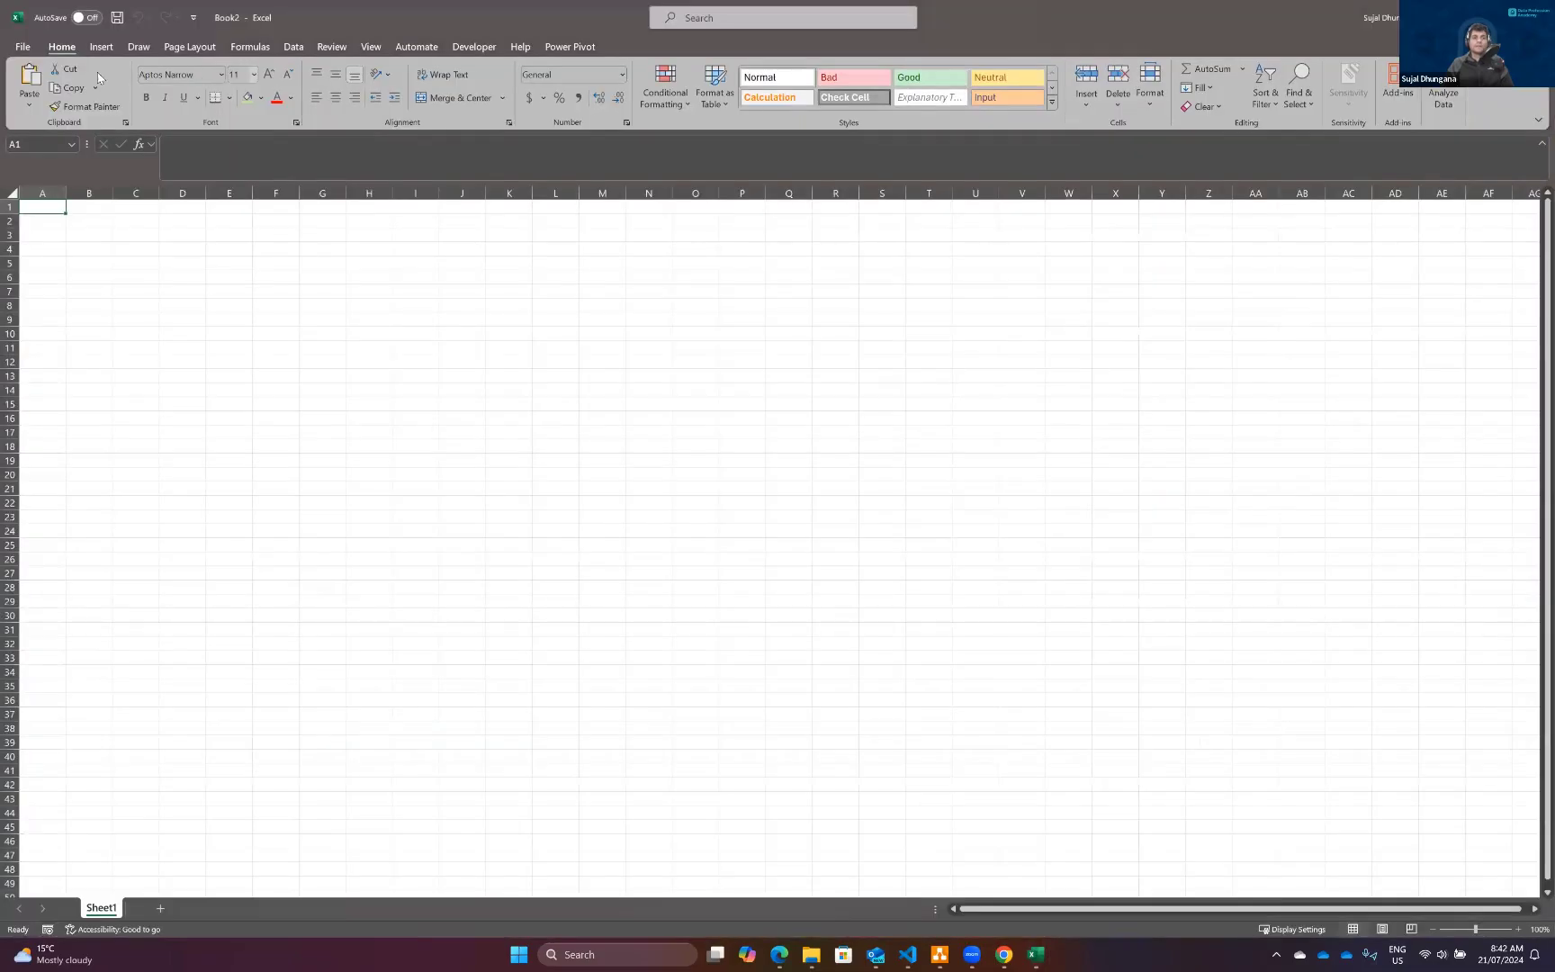
Start a Text/CSV data import in the blank workbook and browse to Downloads > 1-CSVs (1) > CSVs.
{"action": "left_click", "coordinate": [294, 47]}
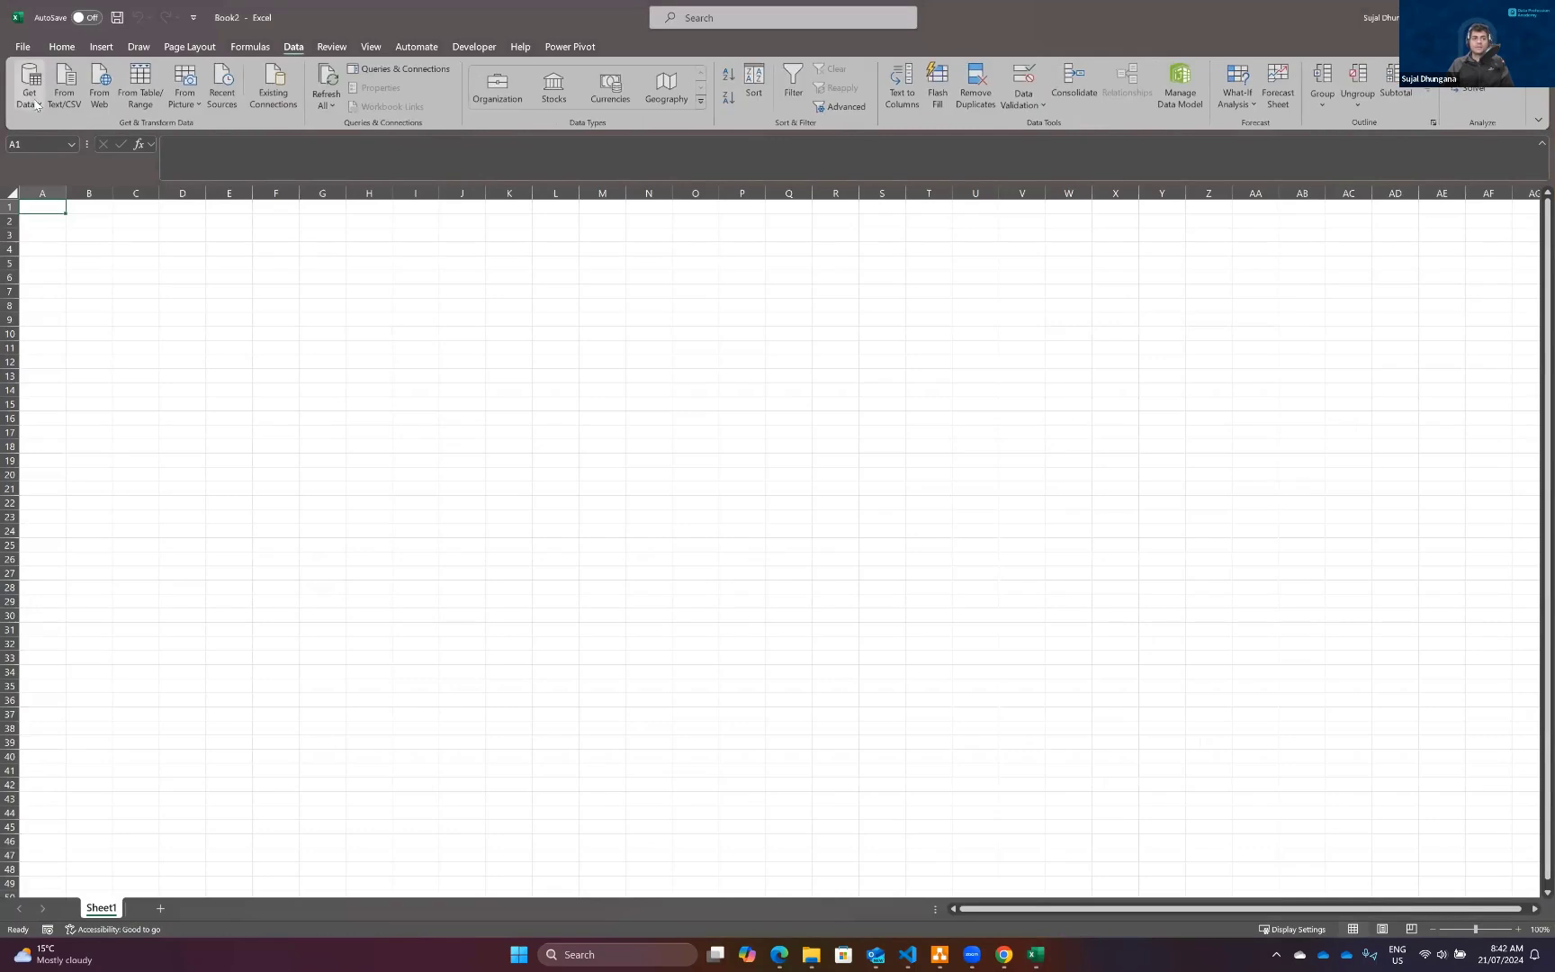
{"action": "left_click", "coordinate": [37, 106]}
{"action": "mouse_move", "coordinate": [126, 126]}
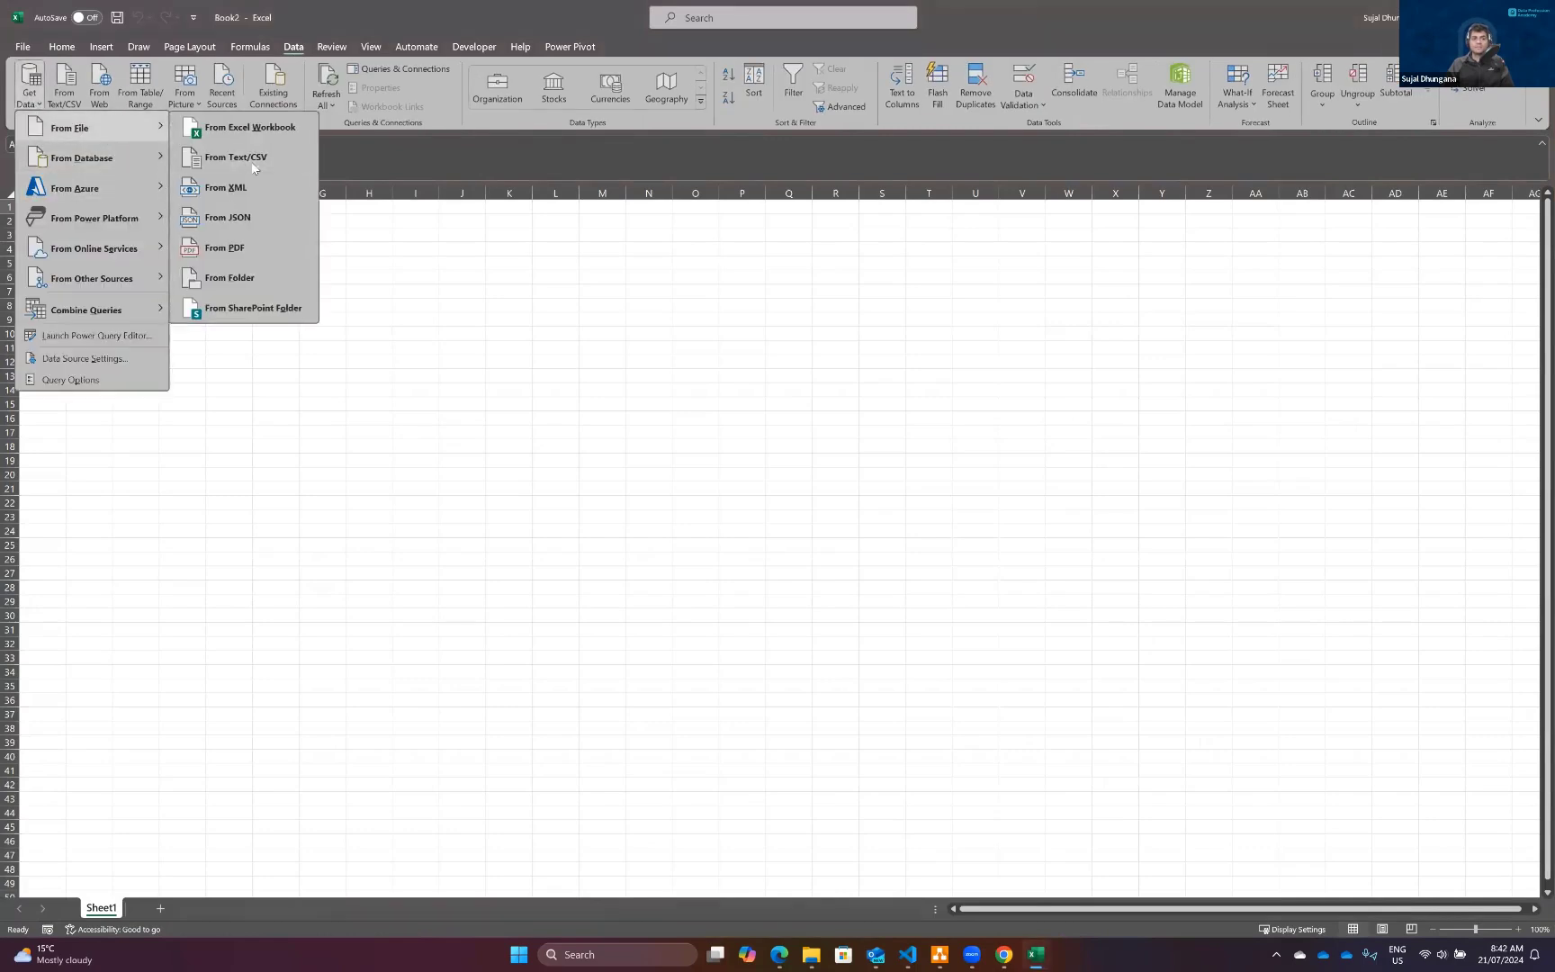
{"action": "left_click", "coordinate": [252, 162]}
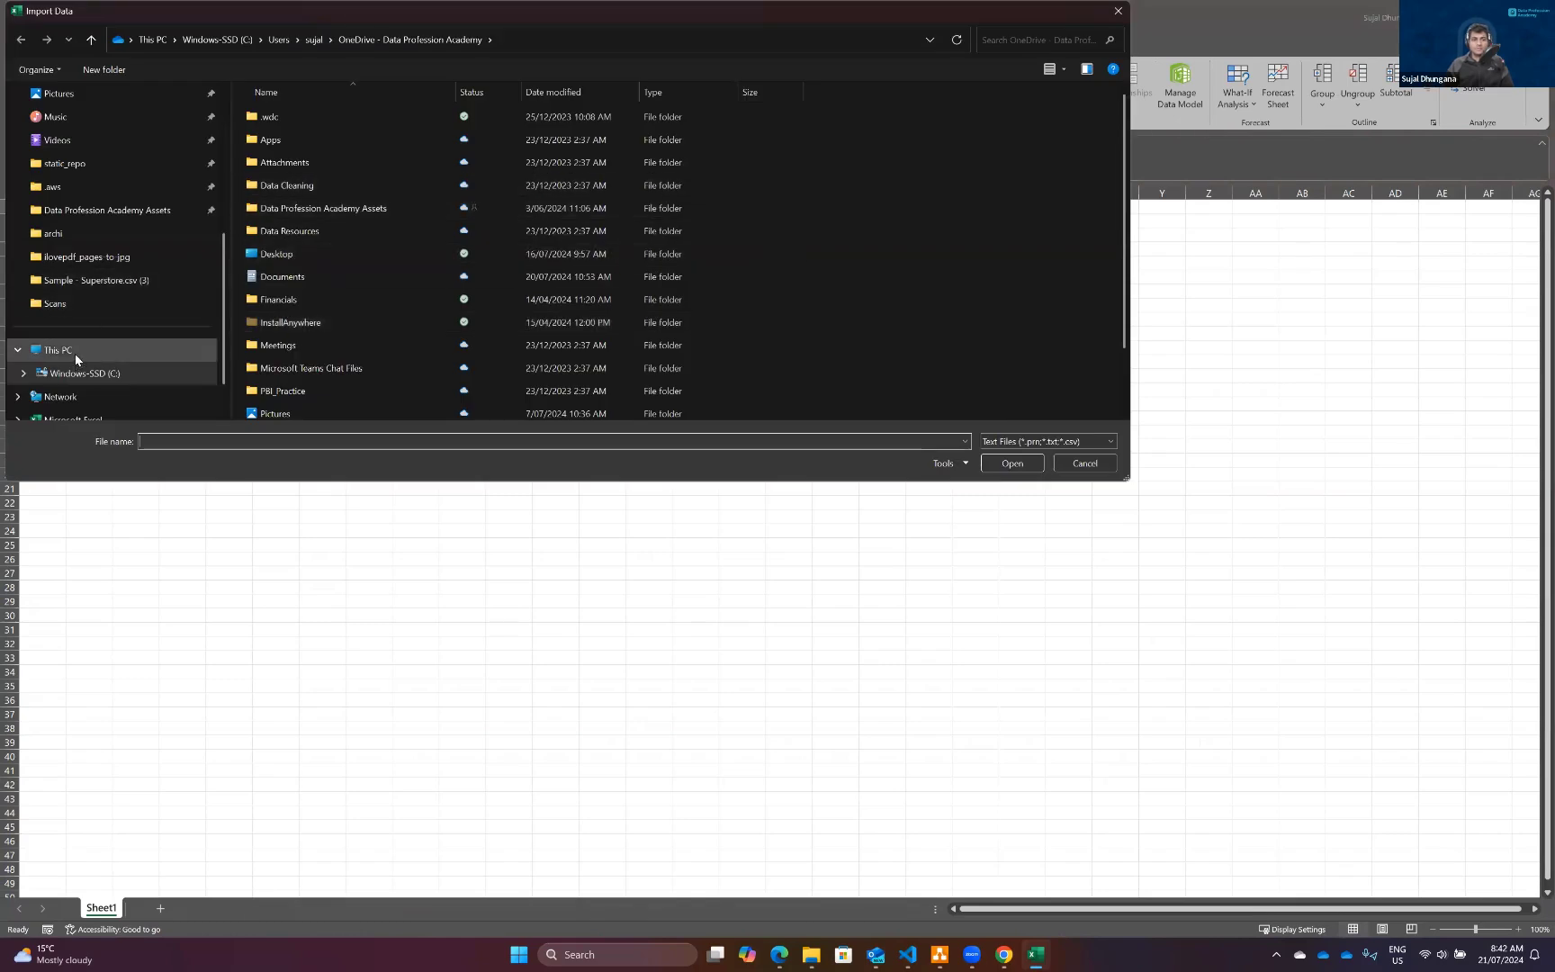
{"action": "left_click", "coordinate": [72, 353]}
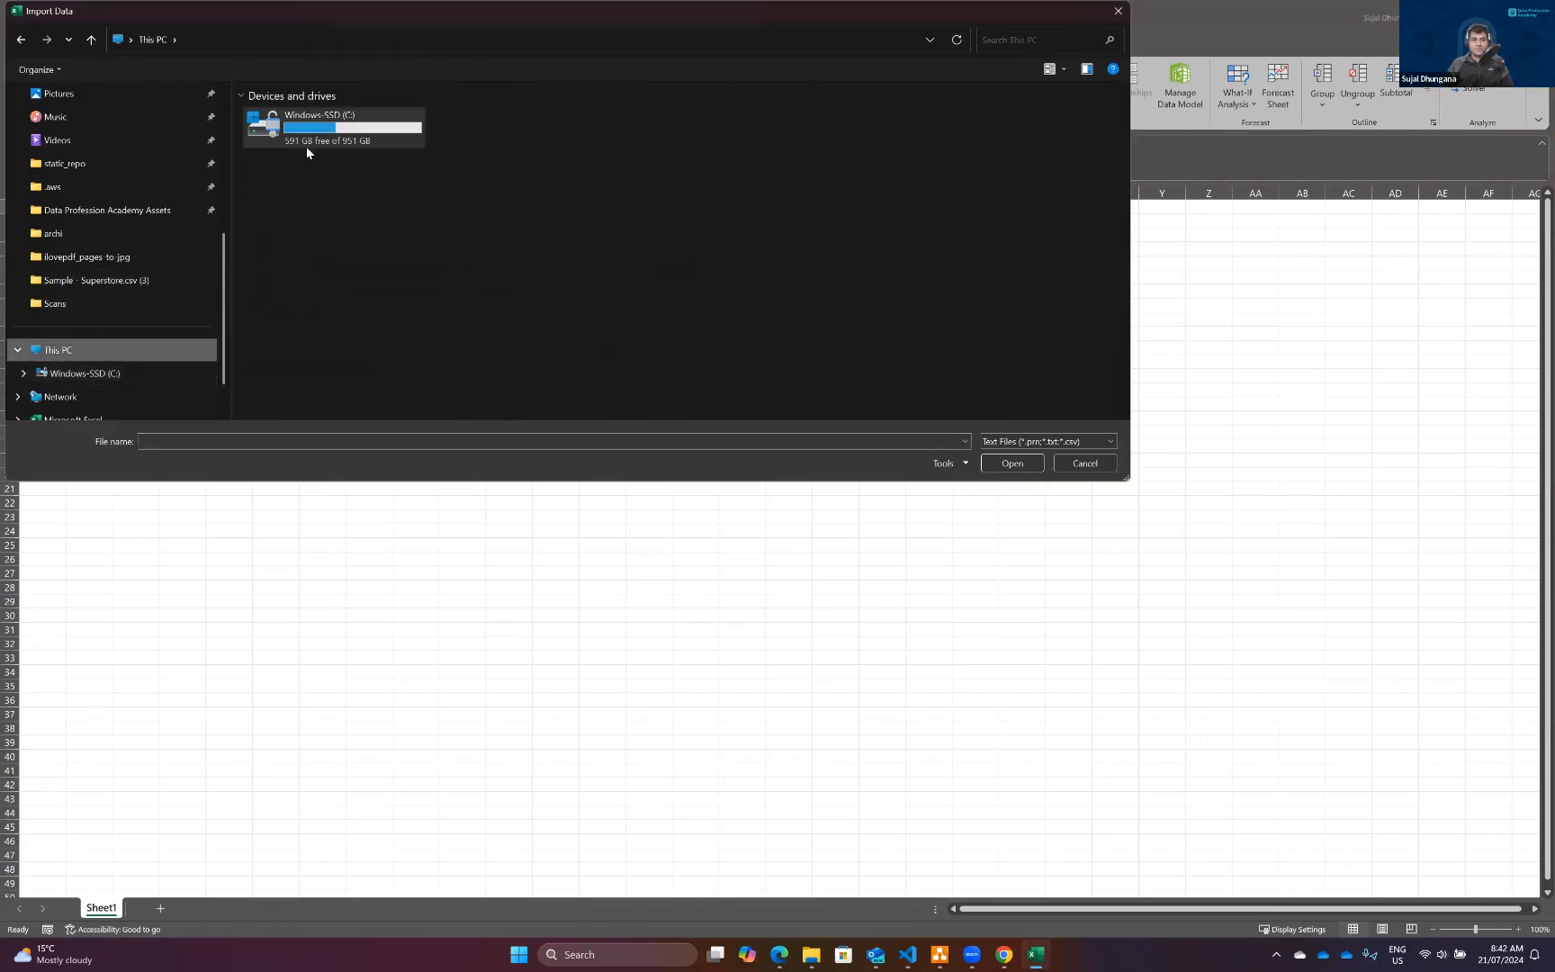
{"action": "scroll", "coordinate": [81, 191], "scroll_direction": "up", "scroll_amount": 4}
{"action": "left_click", "coordinate": [66, 331]}
{"action": "double_click", "coordinate": [268, 144]}
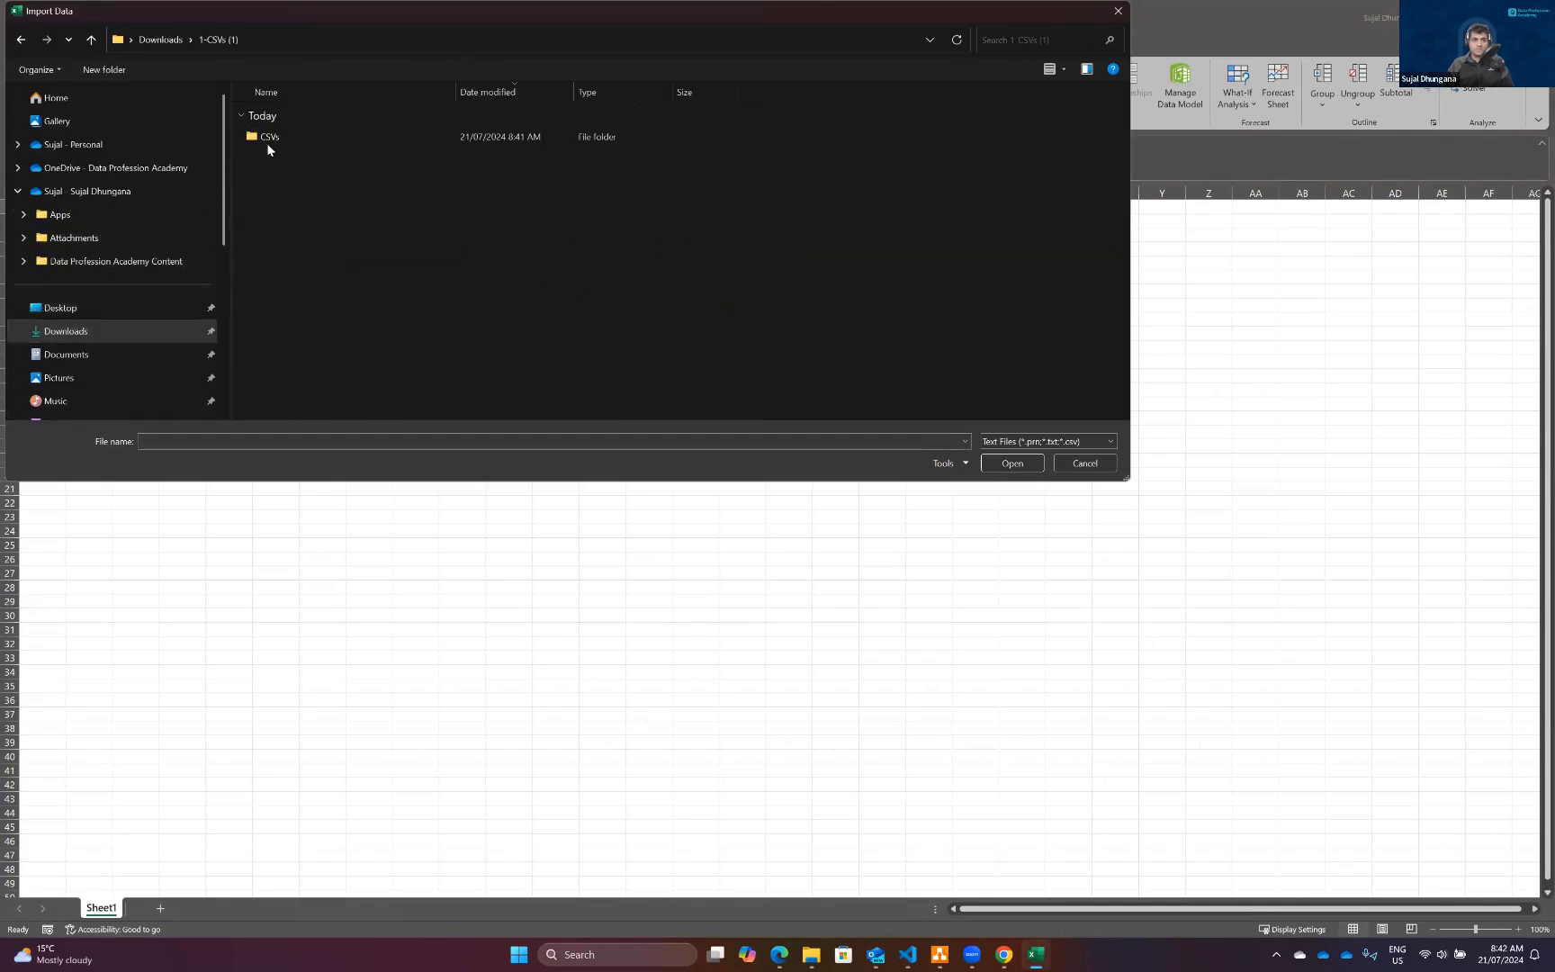
{"action": "double_click", "coordinate": [269, 140]}
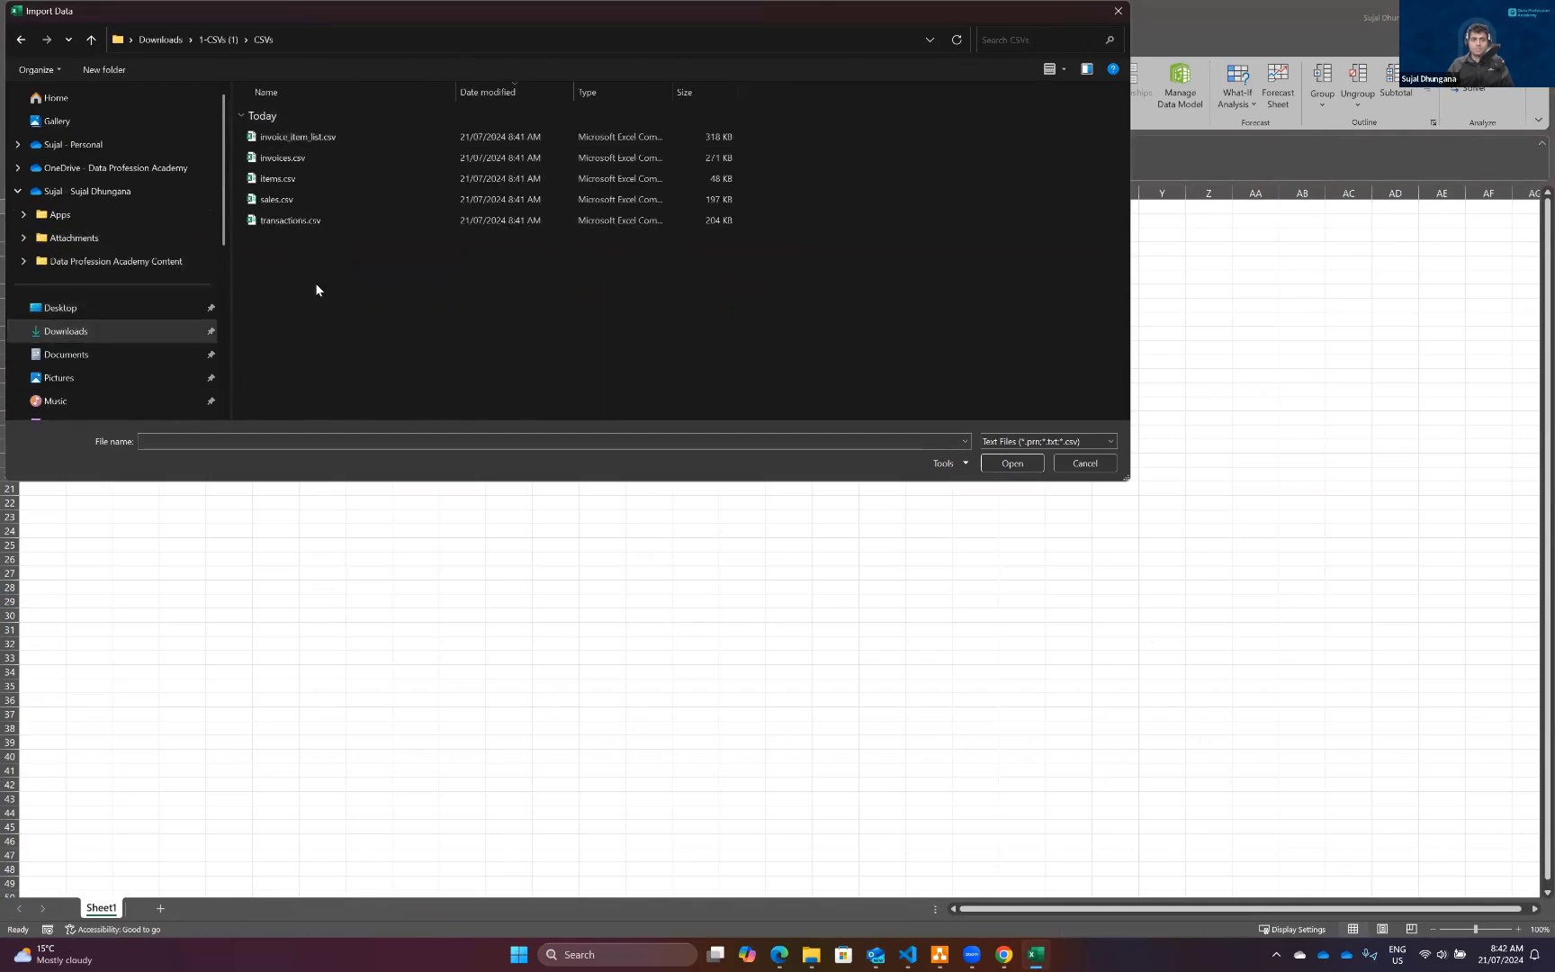
Import sales.csv and open it in Power Query Editor for transformation.
{"action": "left_click", "coordinate": [315, 202]}
{"action": "left_click", "coordinate": [1006, 465]}
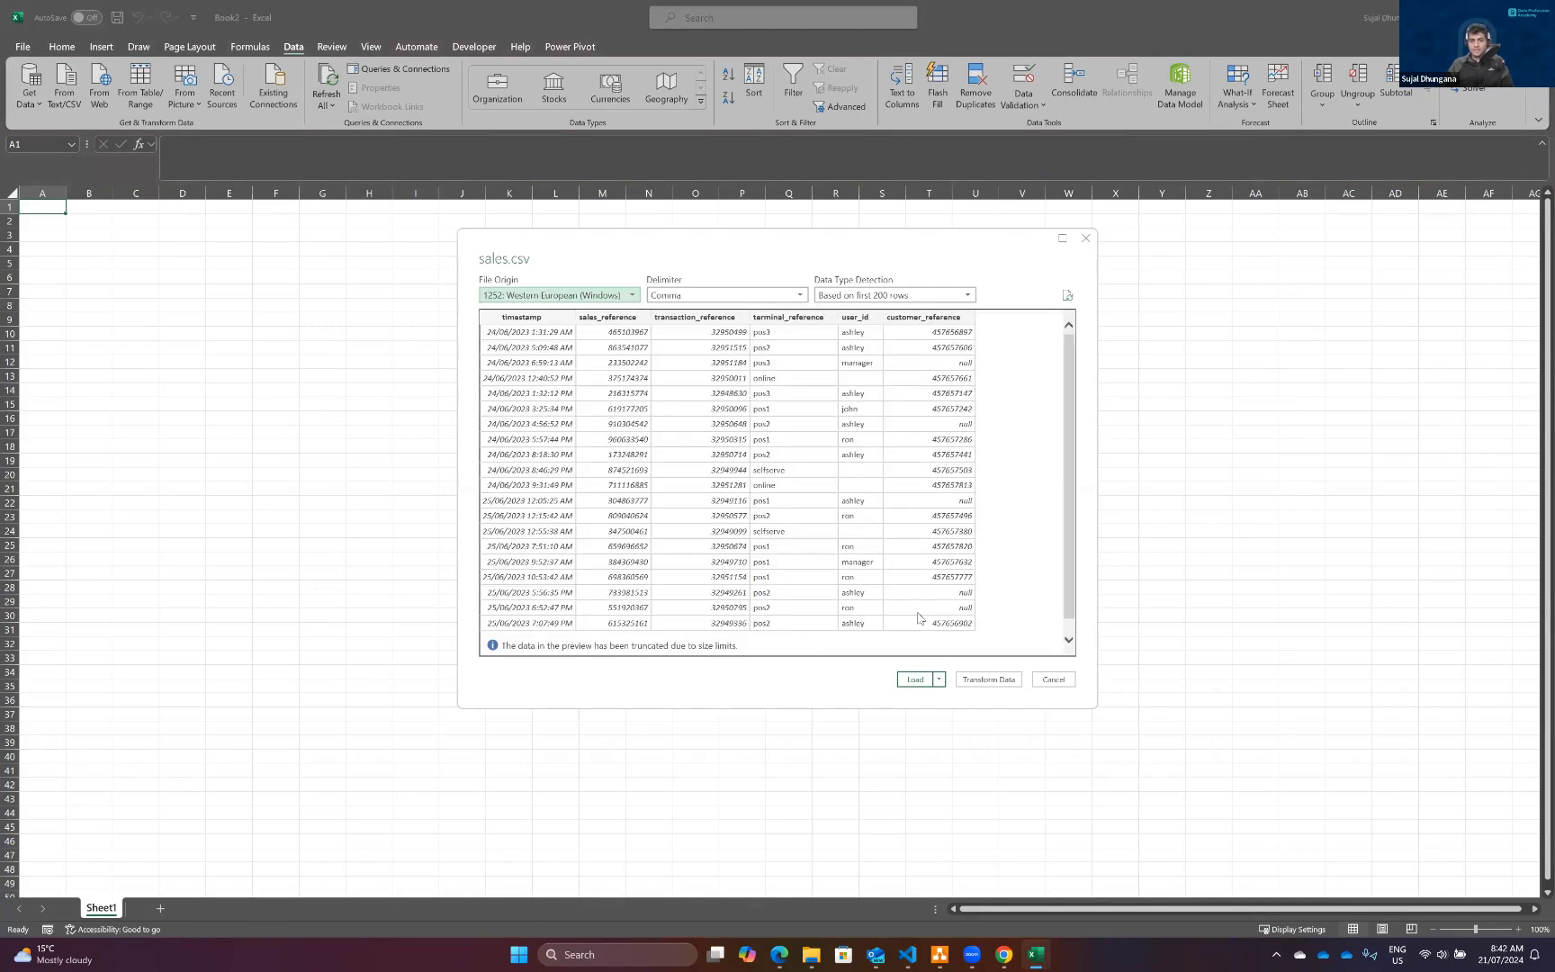
{"action": "left_click", "coordinate": [985, 679]}
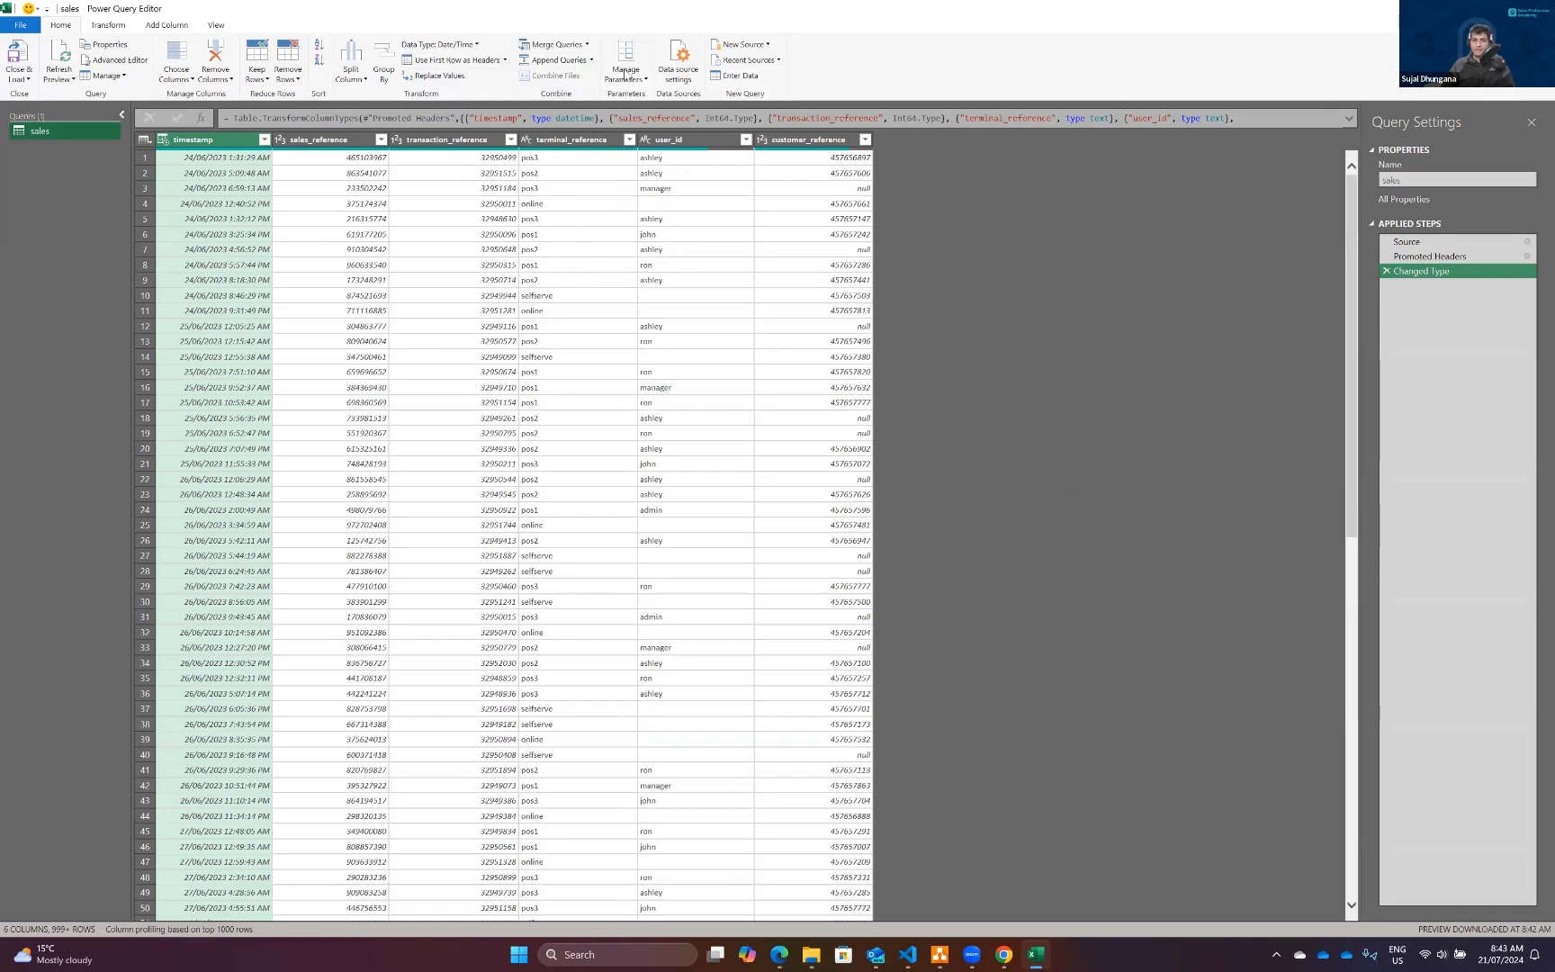
Add transactions.csv to the query editor as a new Text/CSV source.
{"action": "left_click", "coordinate": [766, 45]}
{"action": "mouse_move", "coordinate": [746, 59]}
{"action": "left_click", "coordinate": [639, 71]}
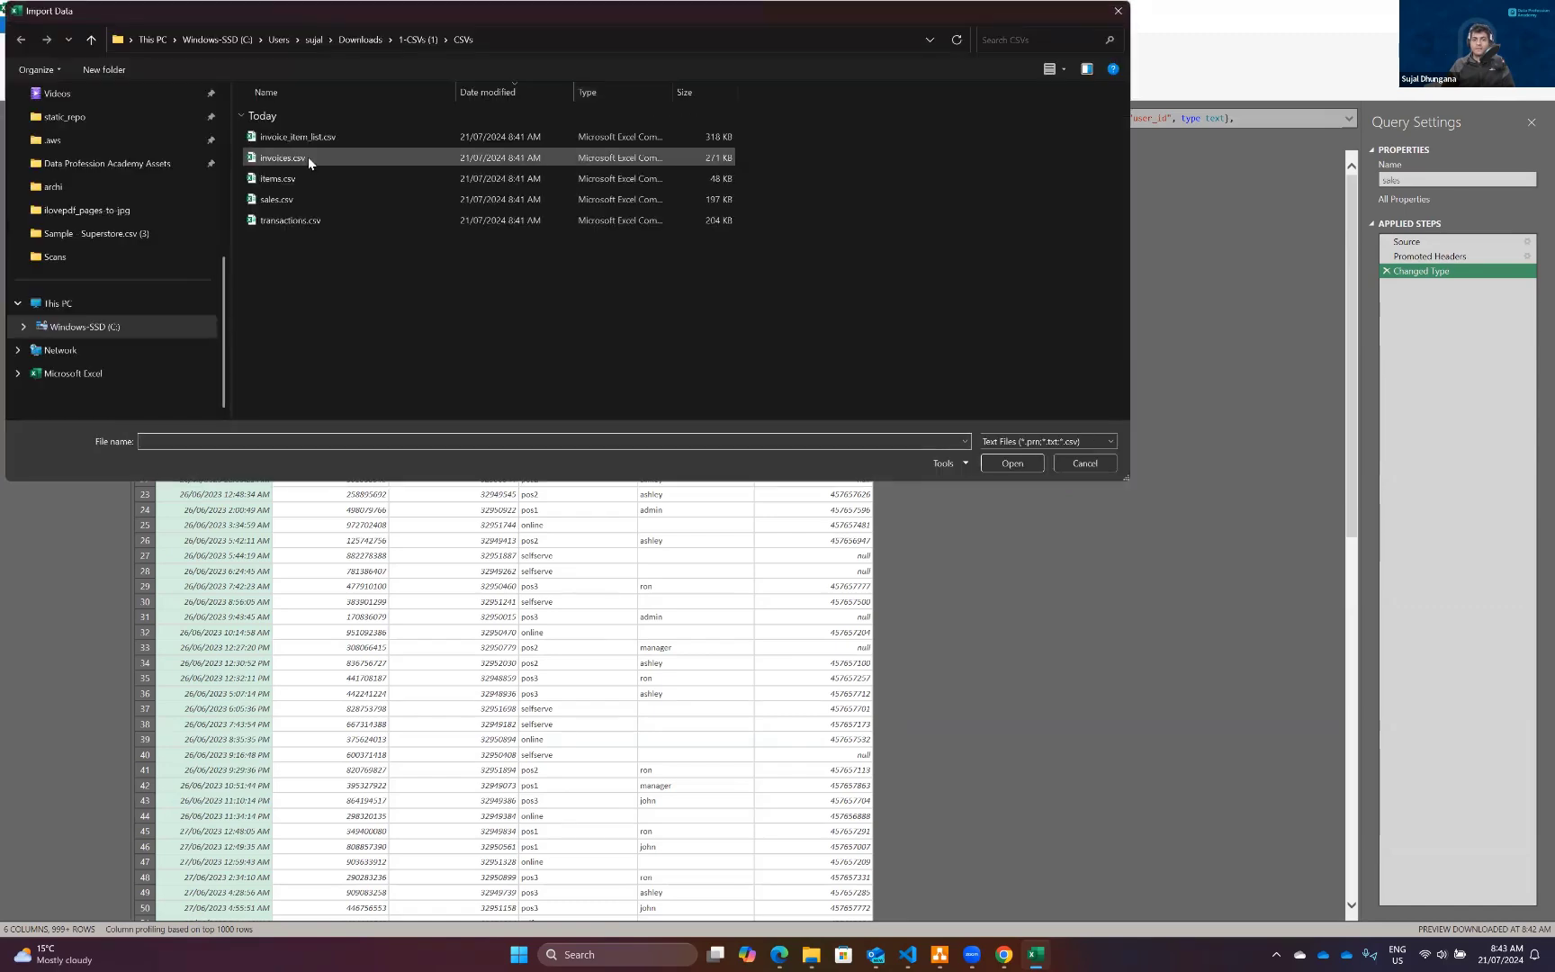
{"action": "left_click", "coordinate": [297, 220]}
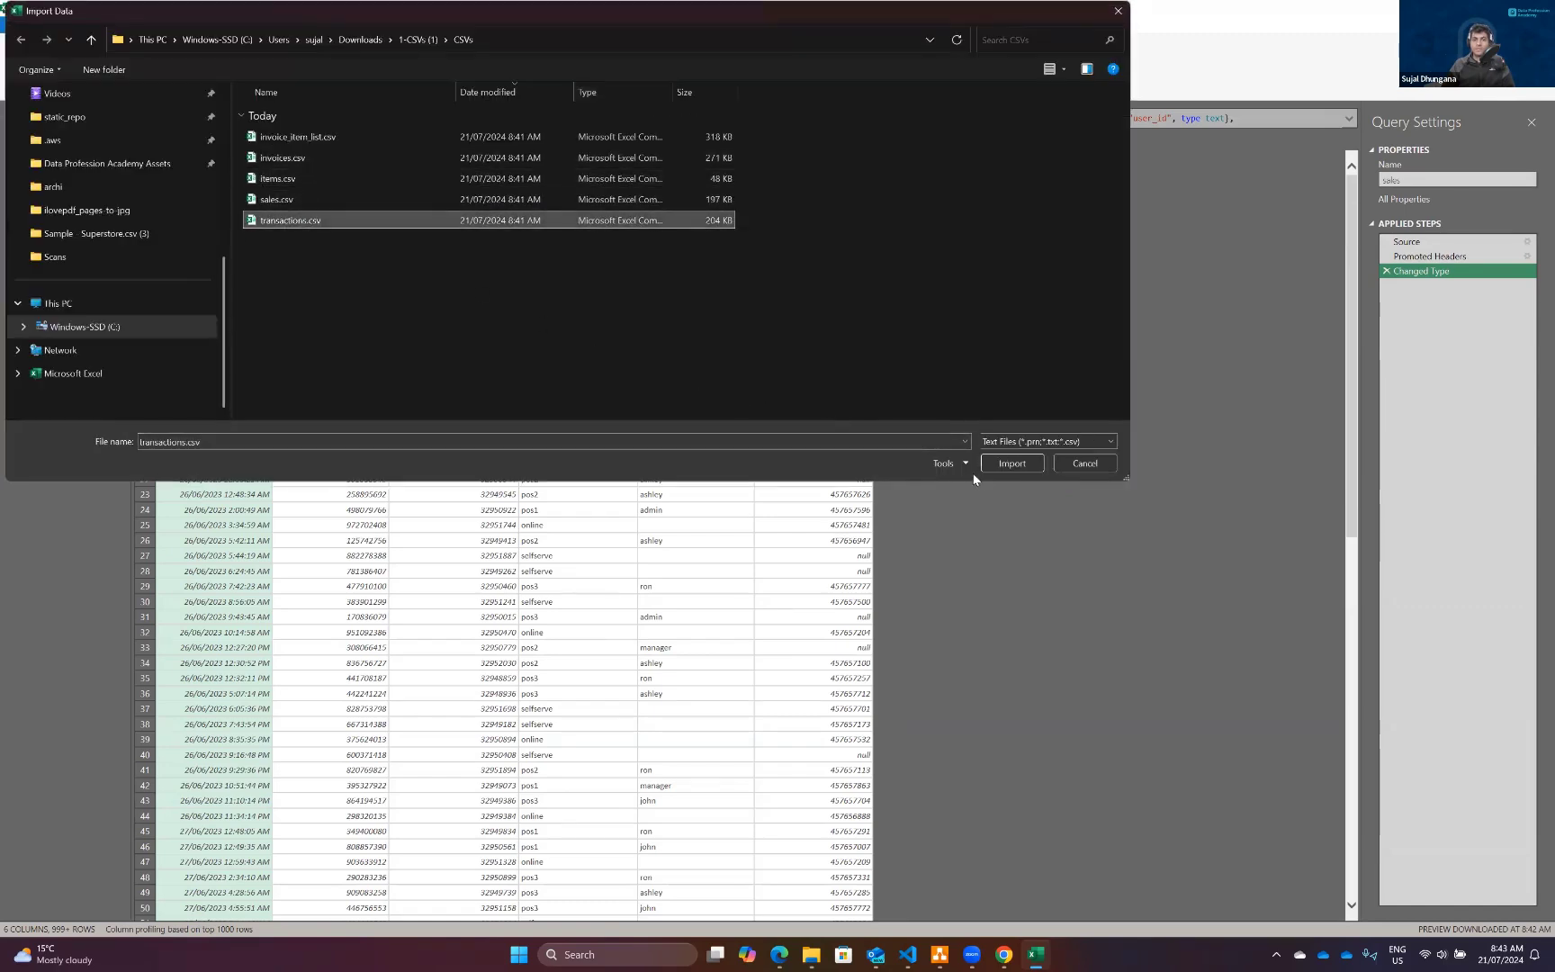
{"action": "left_click", "coordinate": [999, 469]}
Add invoices.csv as another Text/CSV source, keeping the default import settings.
{"action": "left_click", "coordinate": [745, 44]}
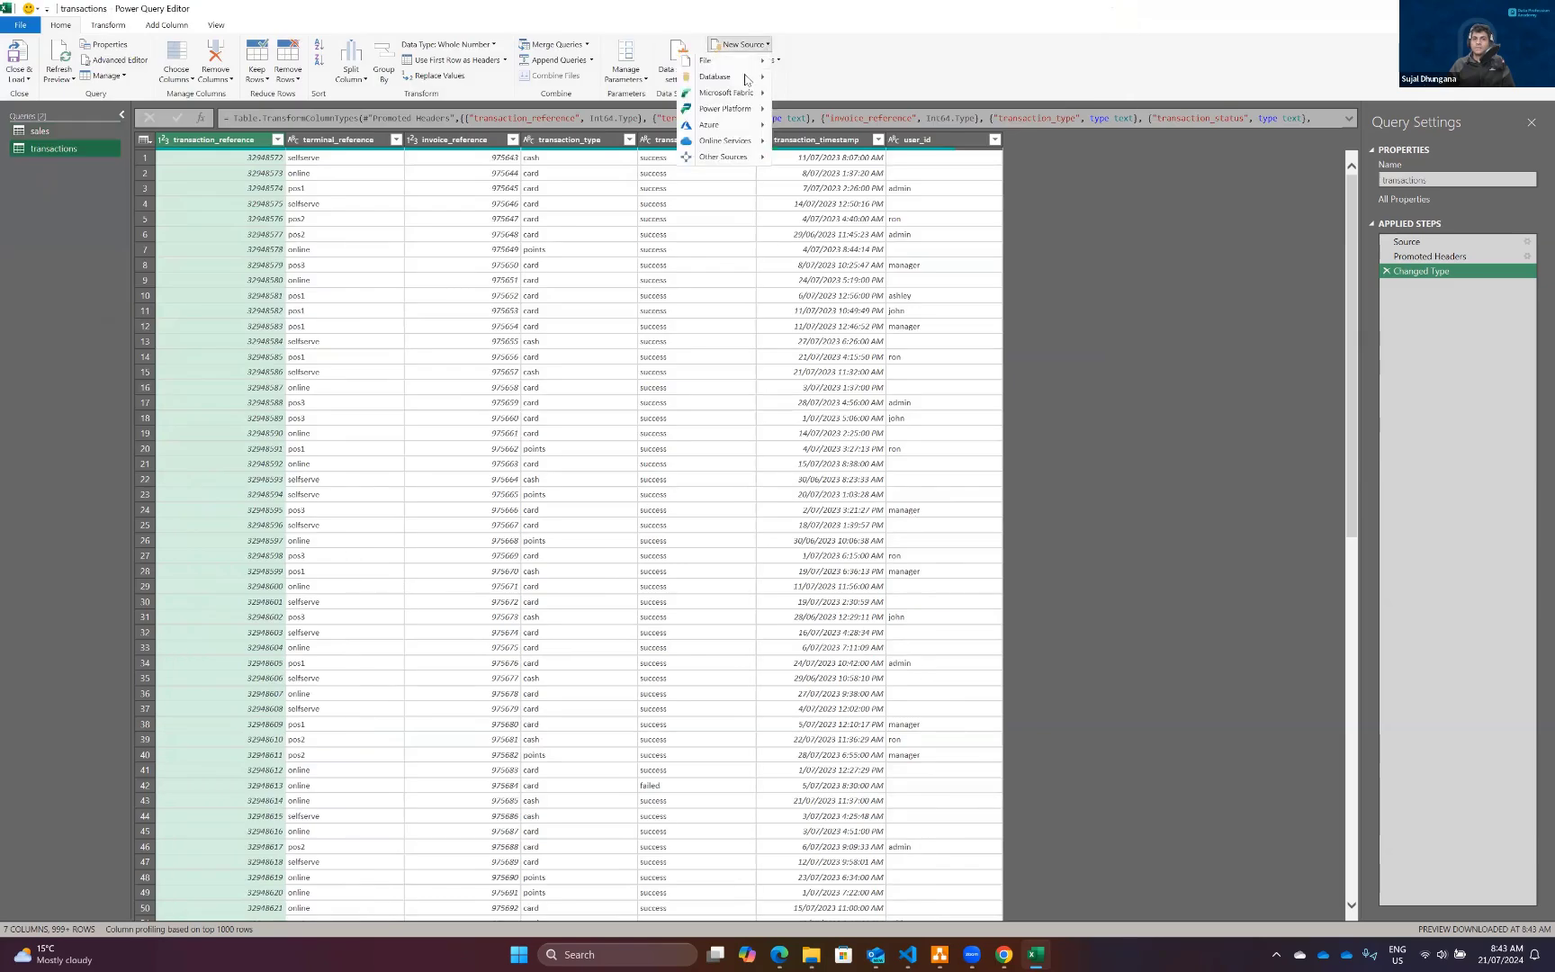
{"action": "mouse_move", "coordinate": [746, 64]}
{"action": "left_click", "coordinate": [627, 105]}
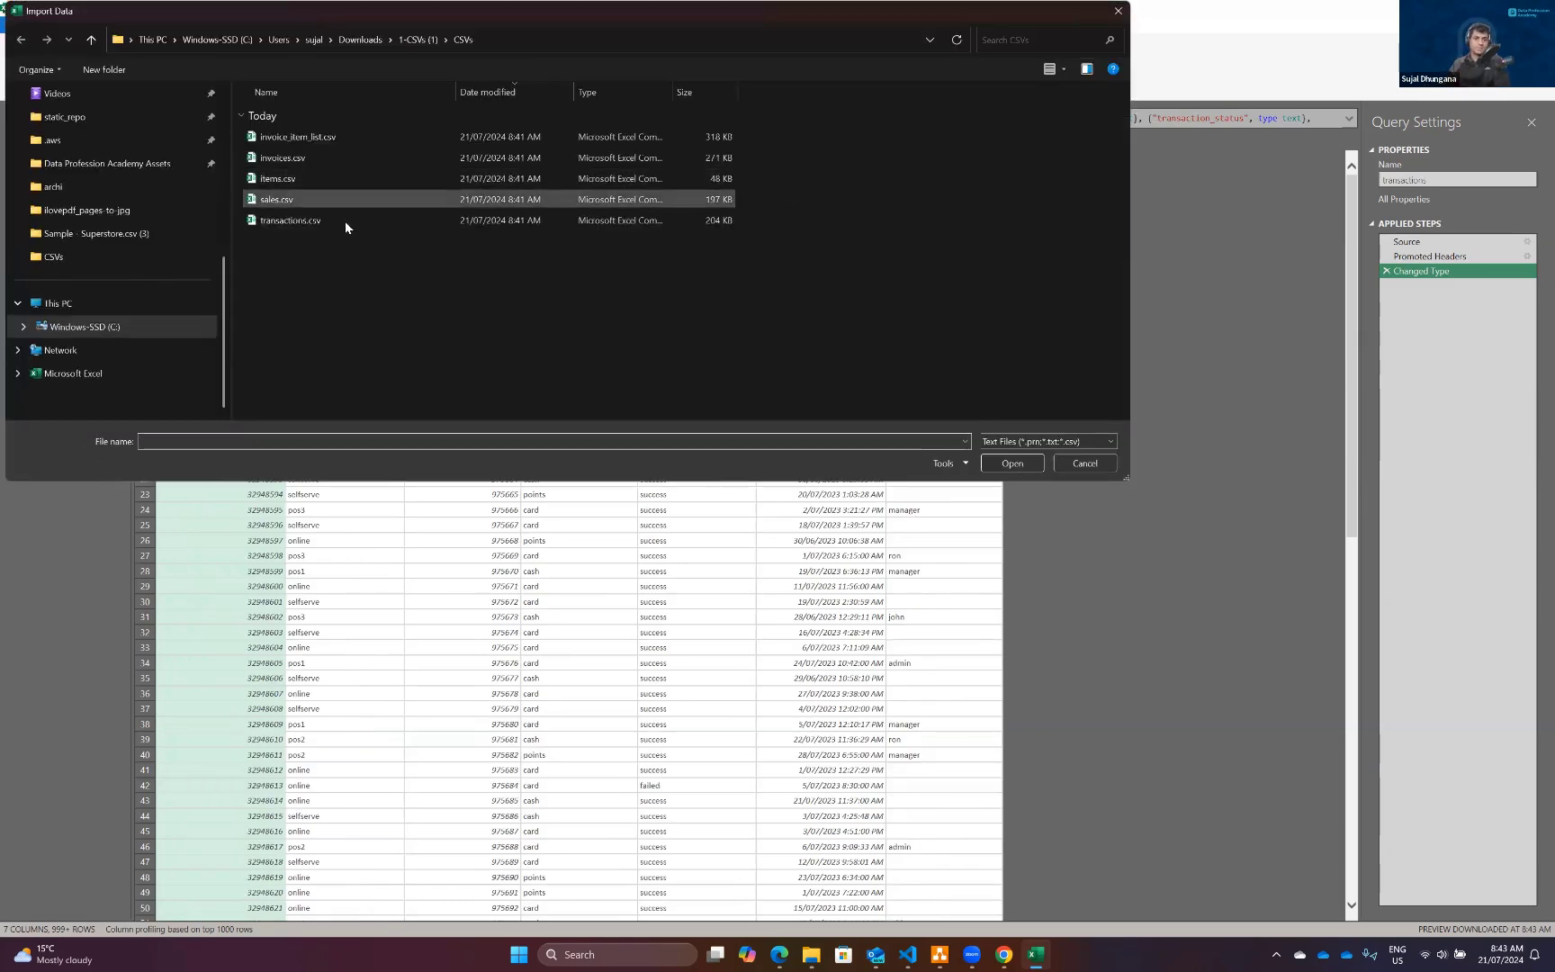
{"action": "left_click", "coordinate": [336, 159]}
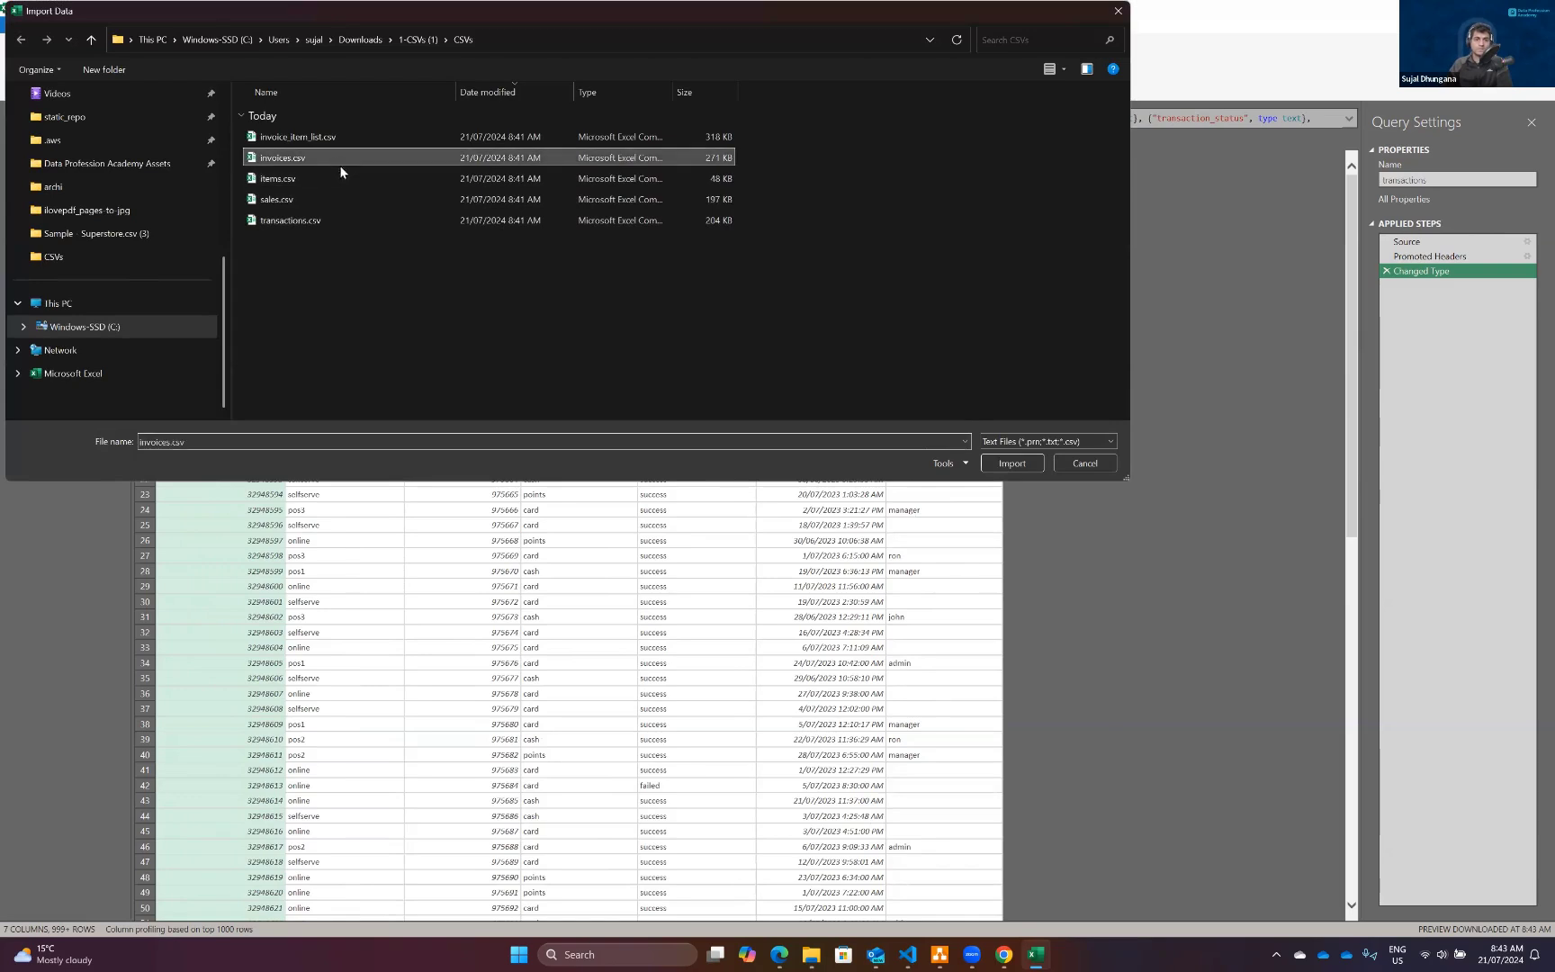
{"action": "left_click", "coordinate": [1010, 463]}
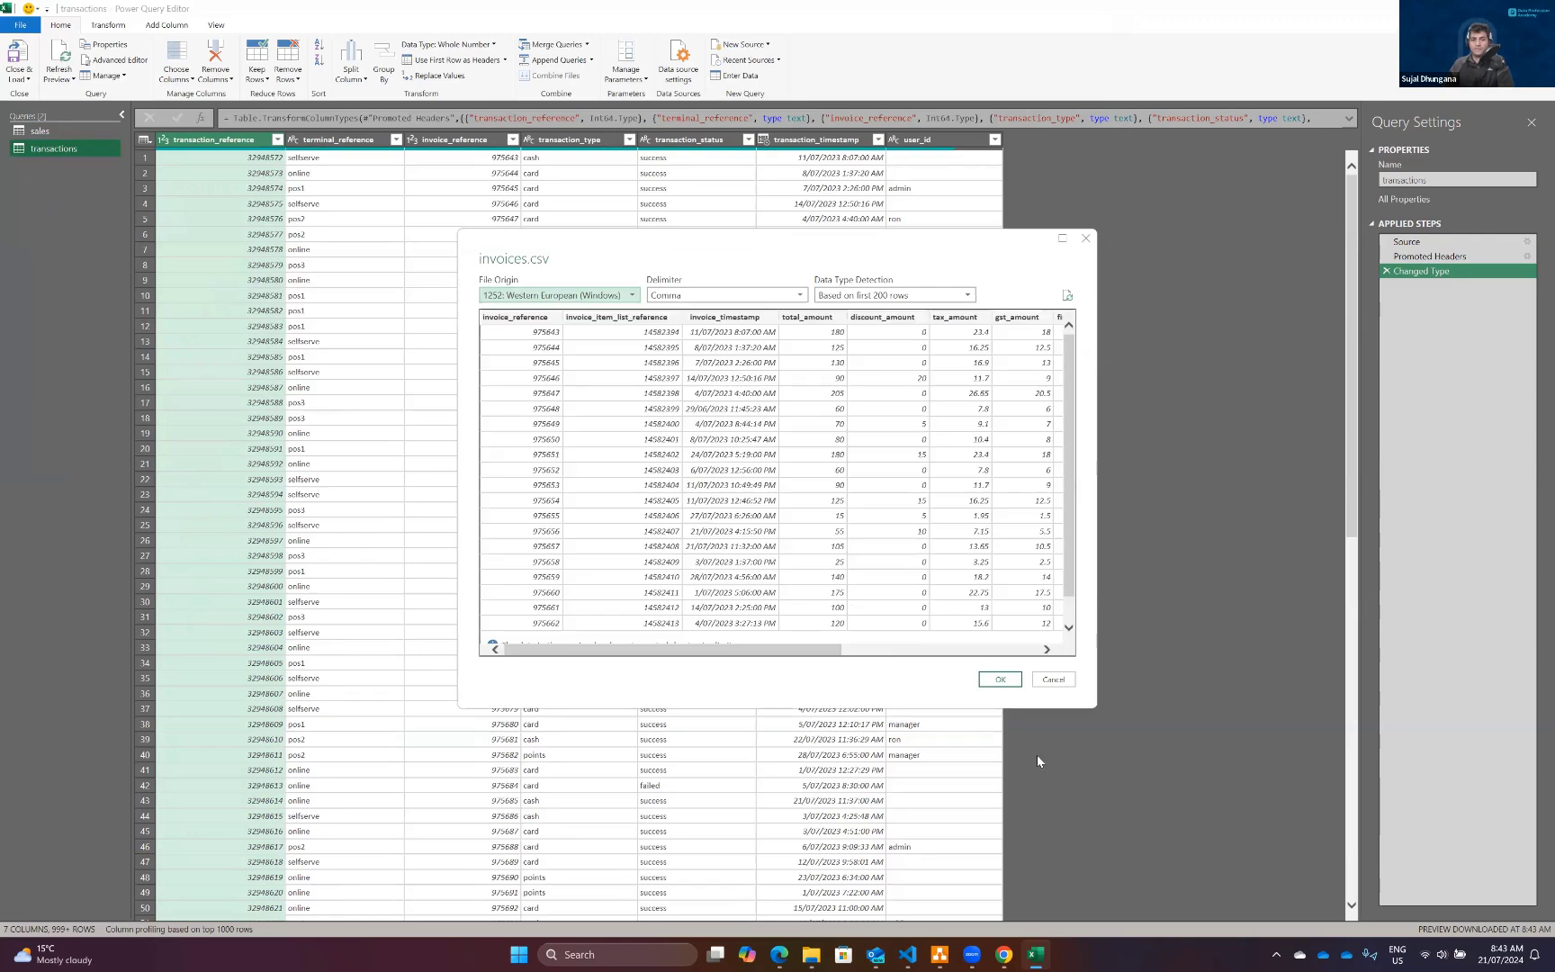
{"action": "left_click", "coordinate": [1000, 680]}
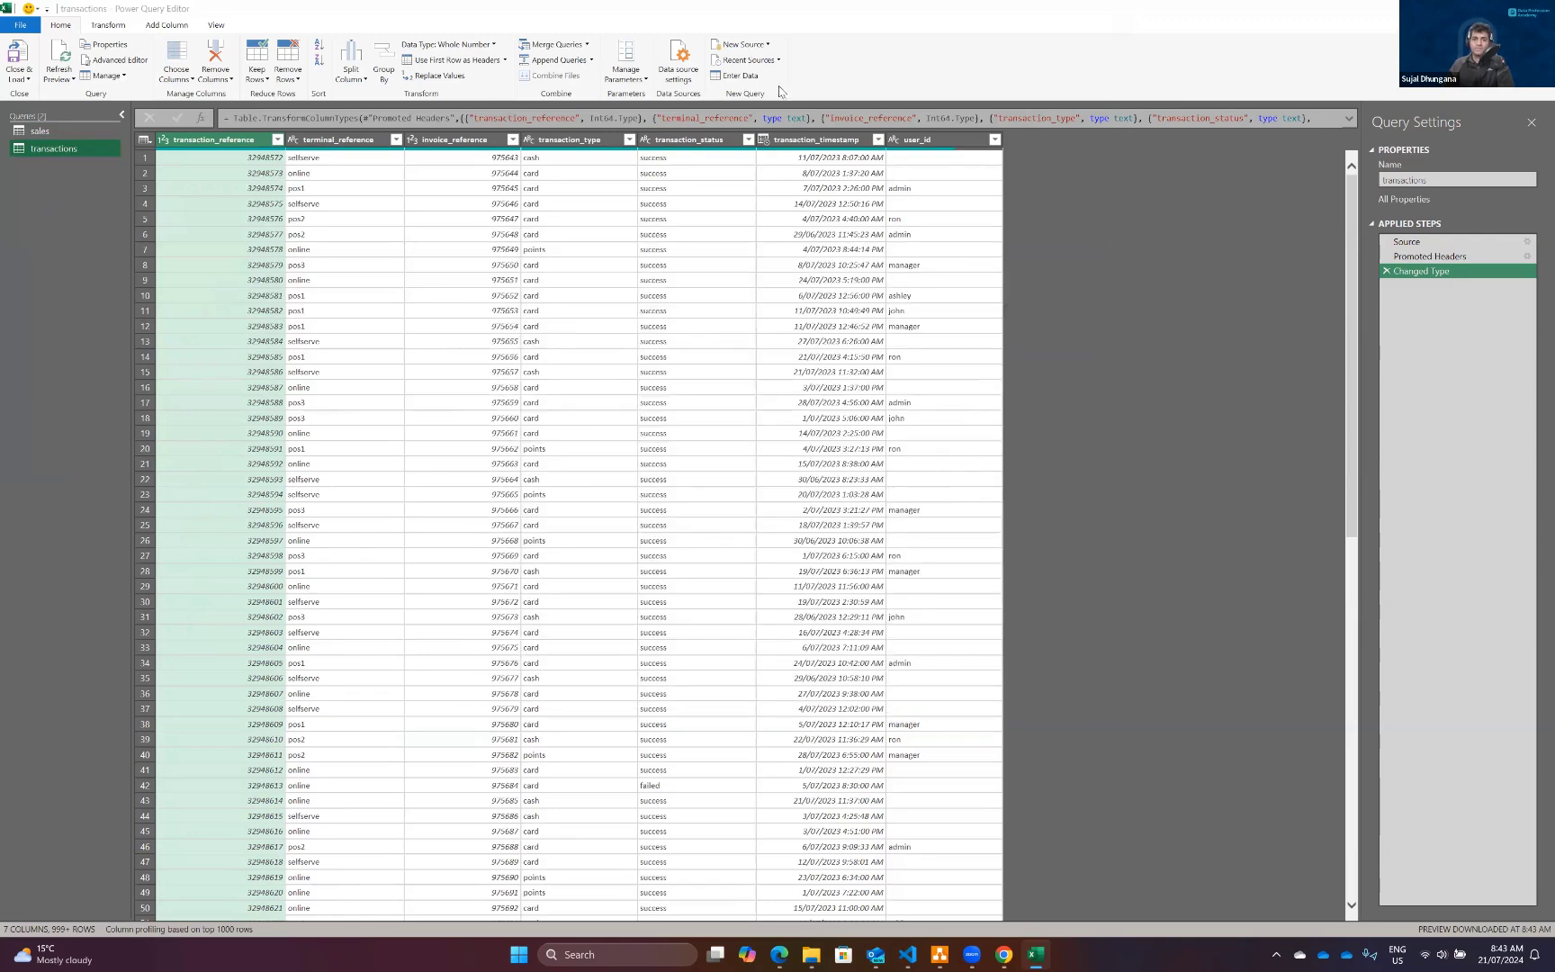
Add invoice_item_list.csv as a new Text/CSV query with the default import settings.
{"action": "left_click", "coordinate": [769, 49]}
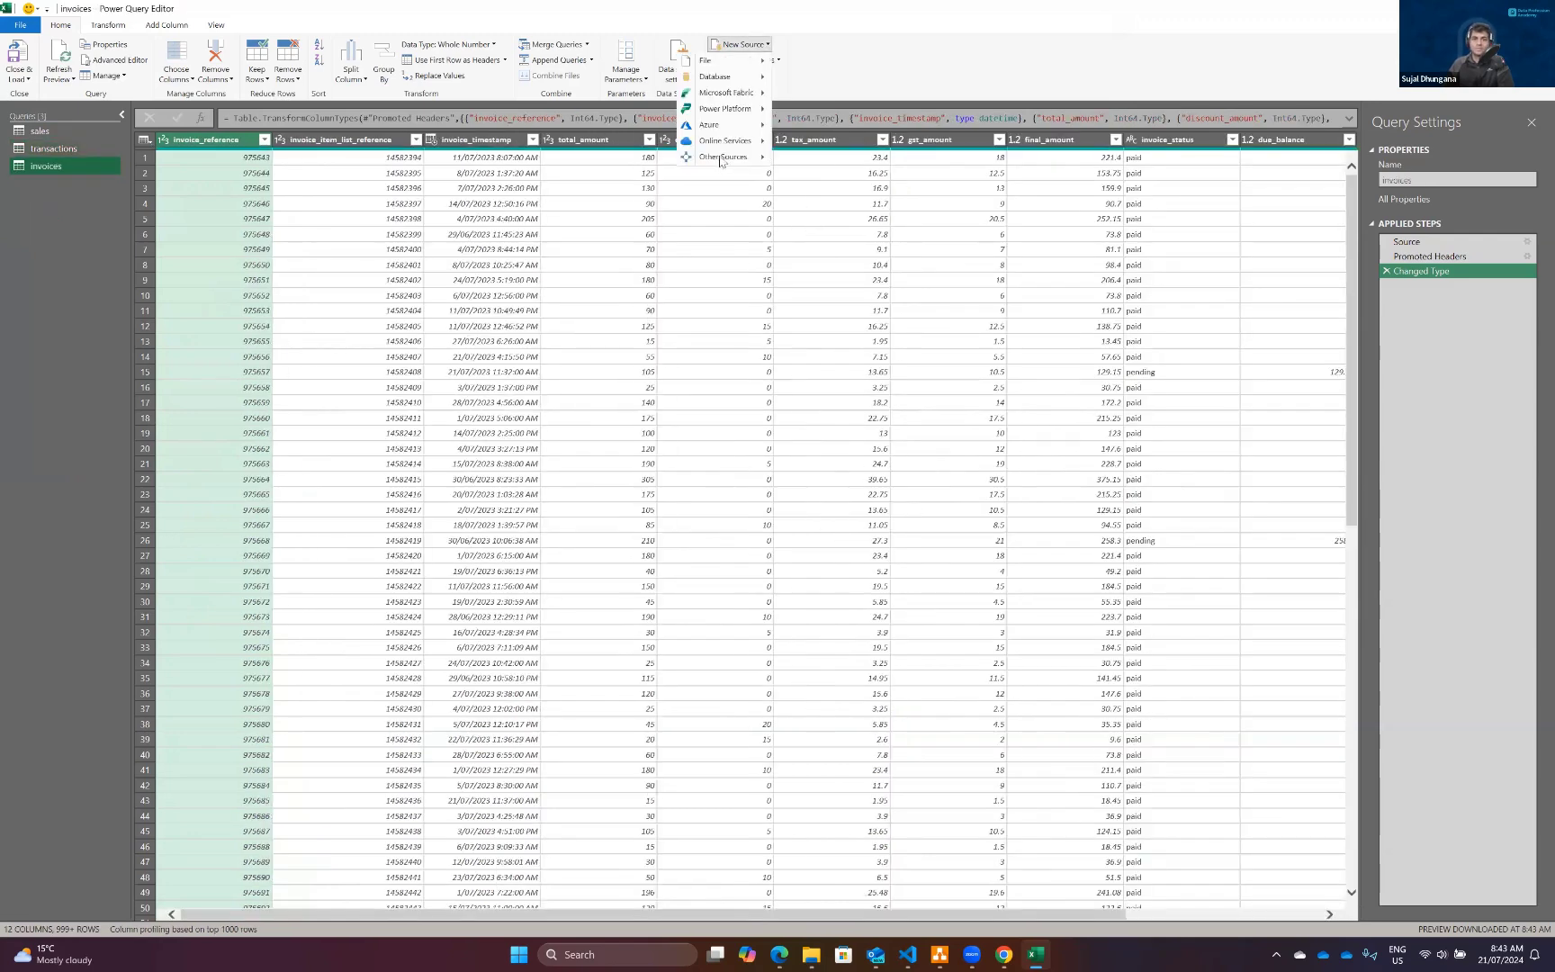
{"action": "mouse_move", "coordinate": [721, 61]}
{"action": "left_click", "coordinate": [628, 105]}
{"action": "left_click", "coordinate": [1004, 466]}
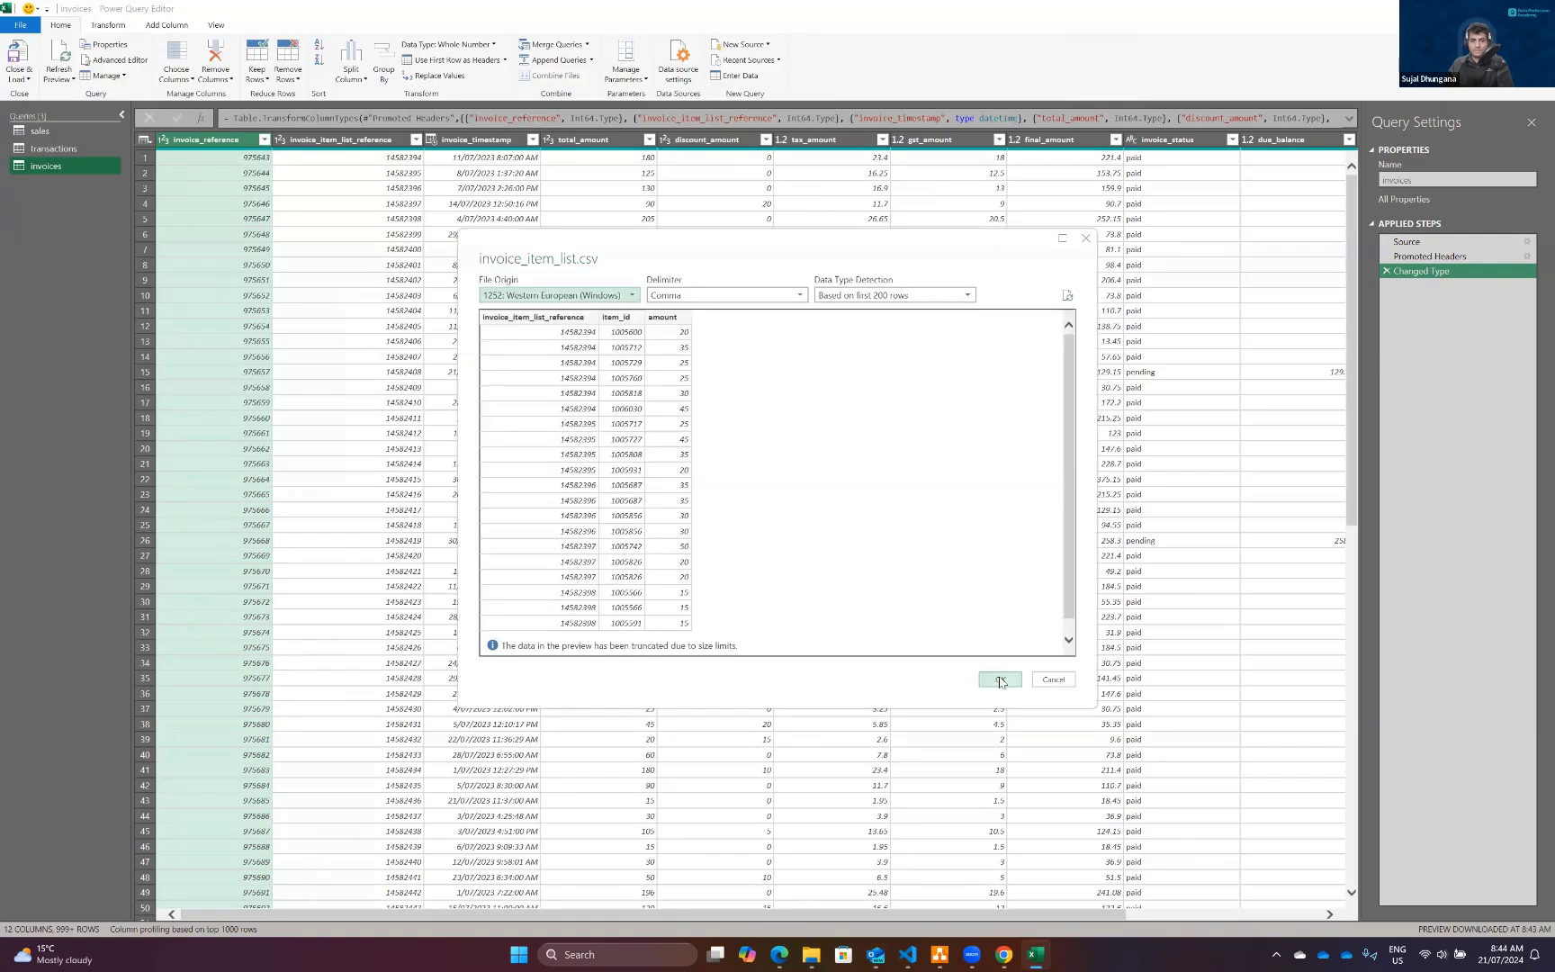
{"action": "left_click", "coordinate": [999, 677]}
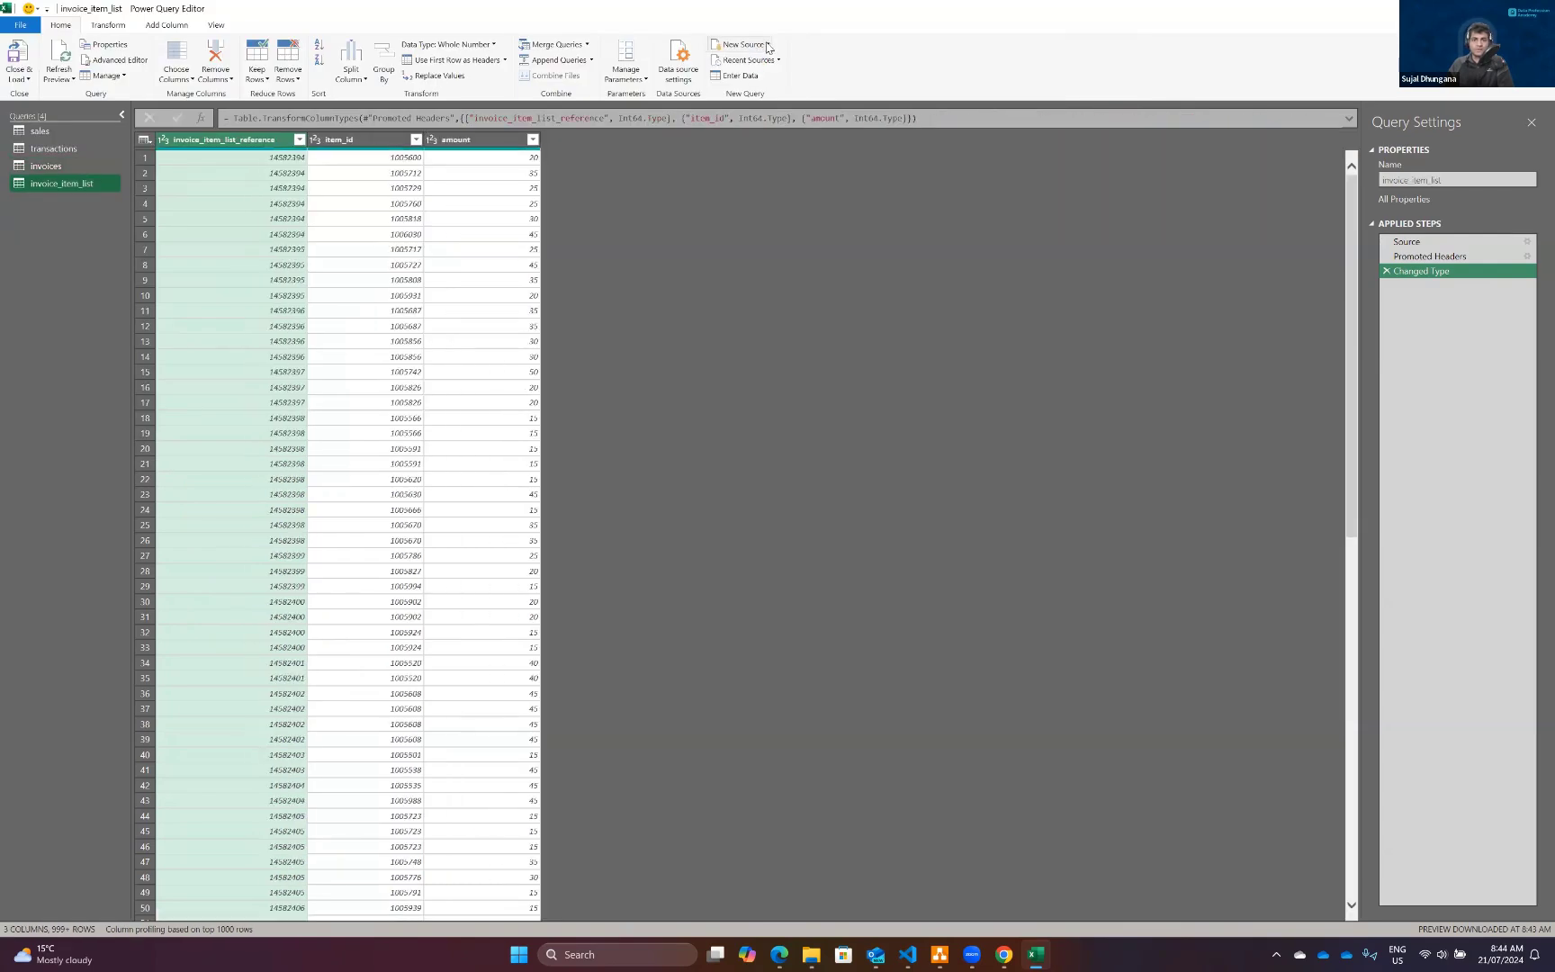
Add items.csv as a new Text/CSV query and accept its preview.
{"action": "left_click", "coordinate": [767, 47]}
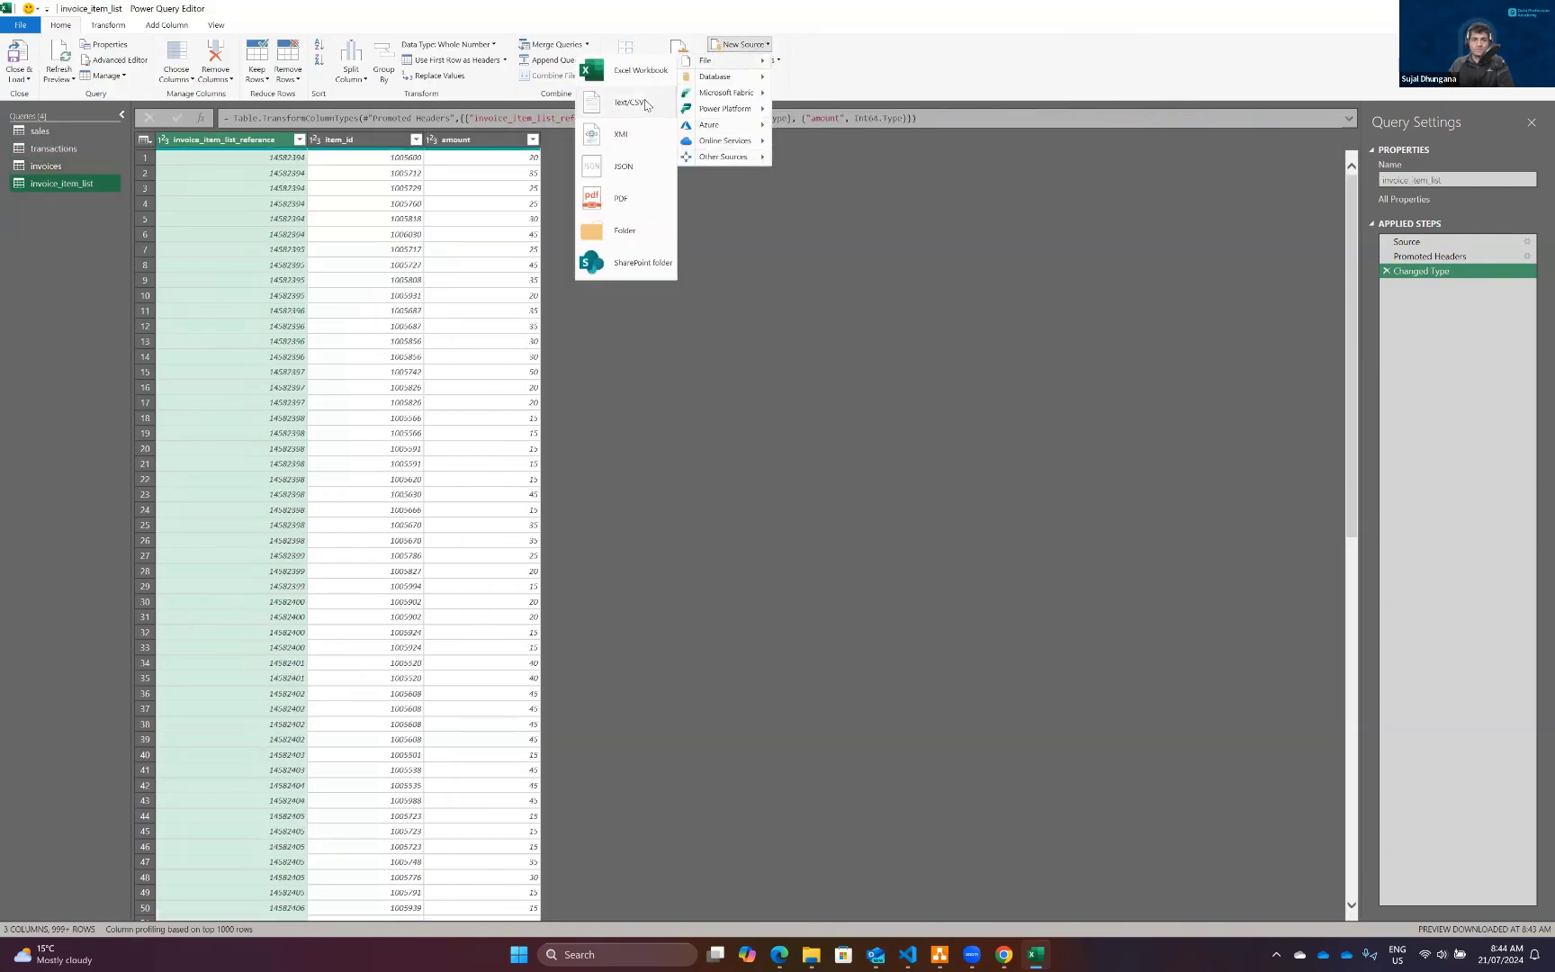
{"action": "left_click", "coordinate": [547, 226]}
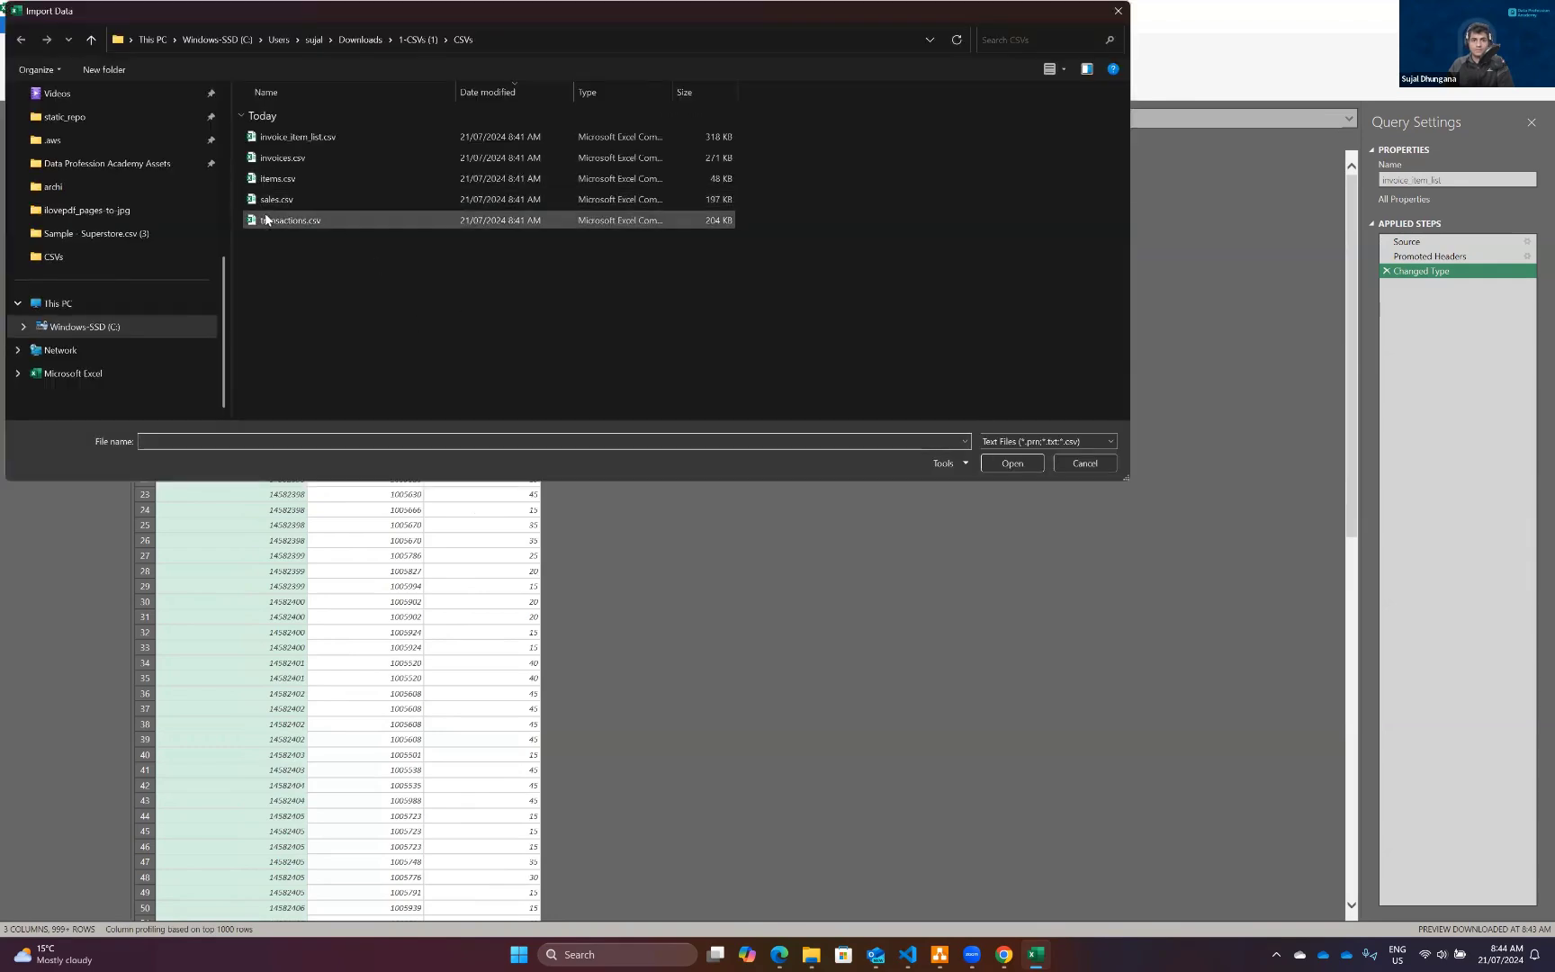
{"action": "left_click", "coordinate": [279, 178]}
{"action": "left_click", "coordinate": [1006, 463]}
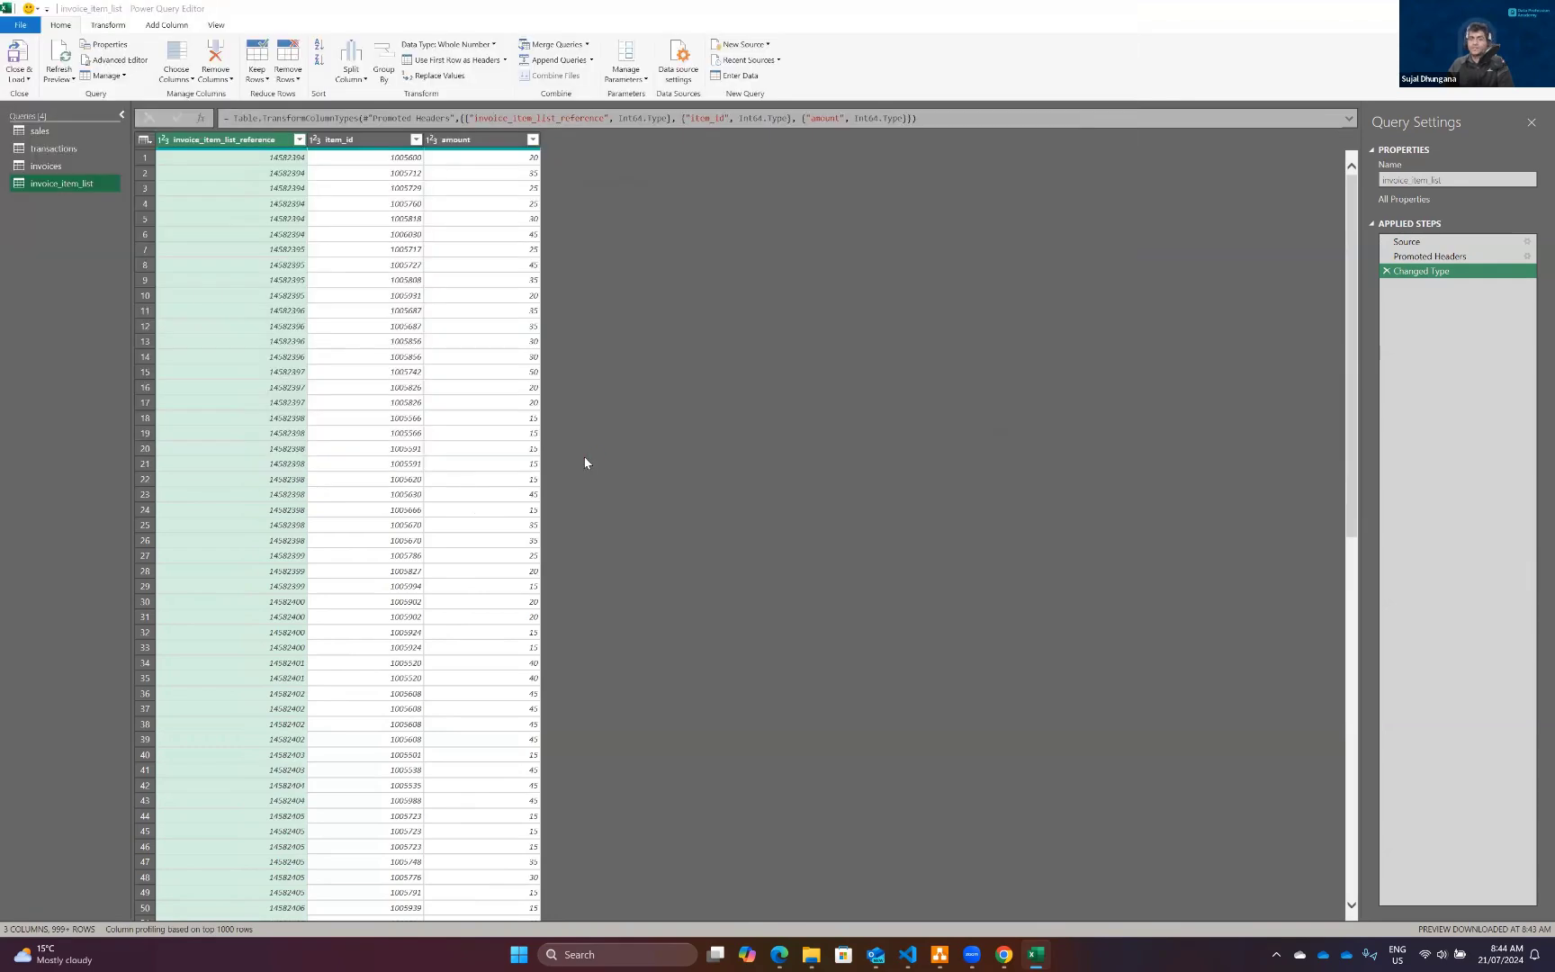
{"action": "left_click", "coordinate": [1000, 678]}
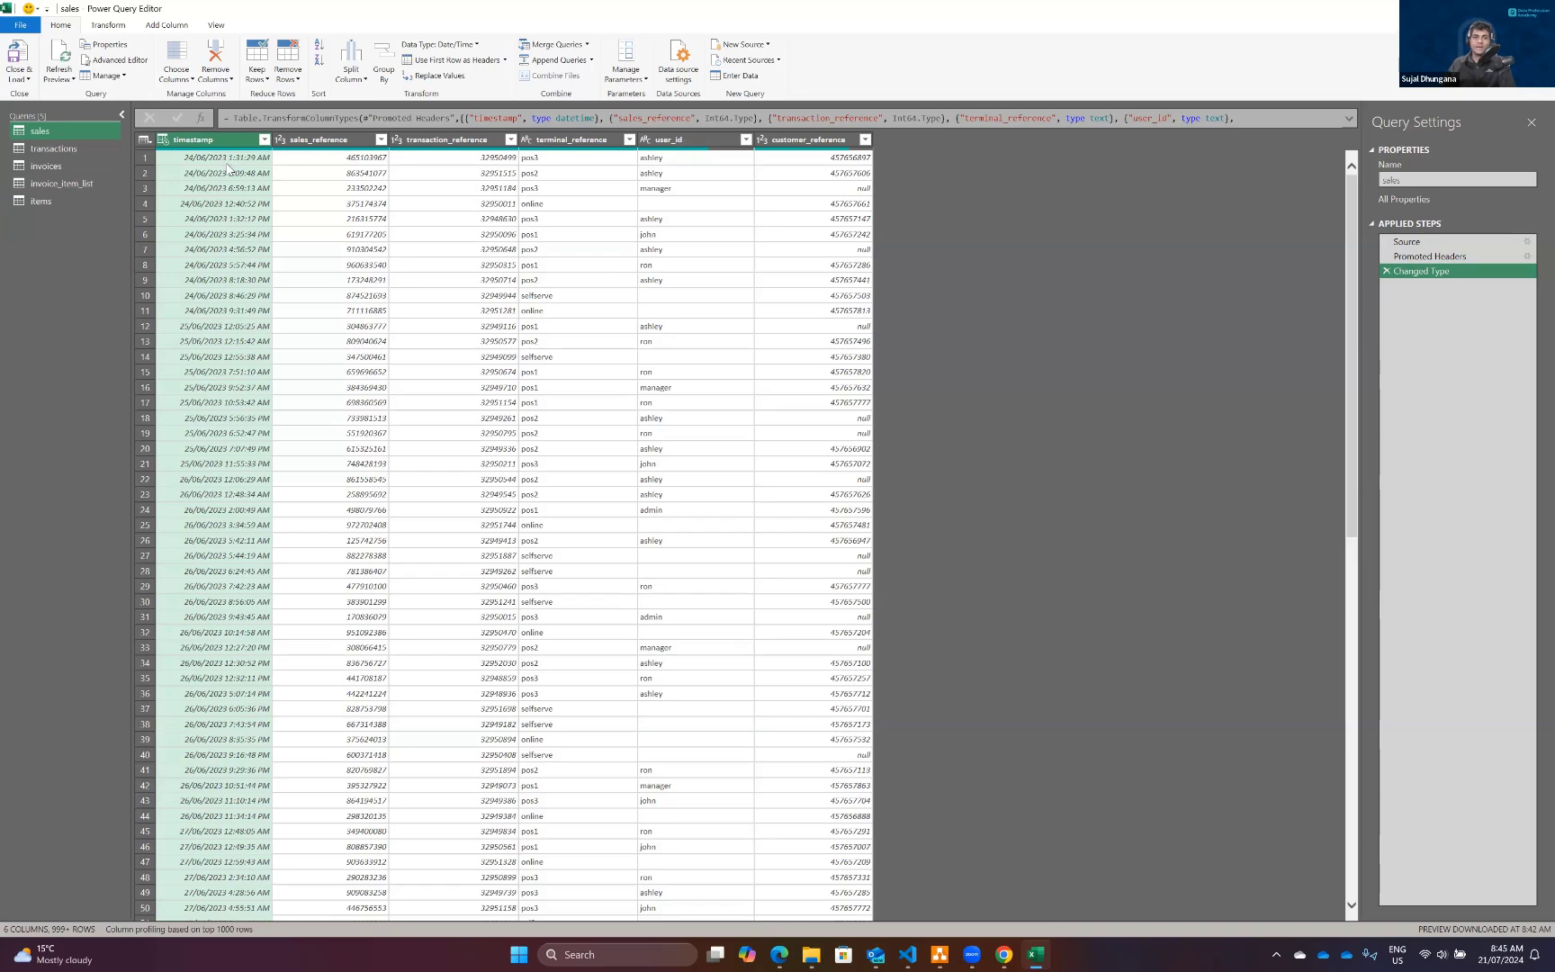
Examine the sales query's columns from sales_reference to customer_reference, returning to sales_reference and transaction_reference.
{"action": "left_click", "coordinate": [300, 143]}
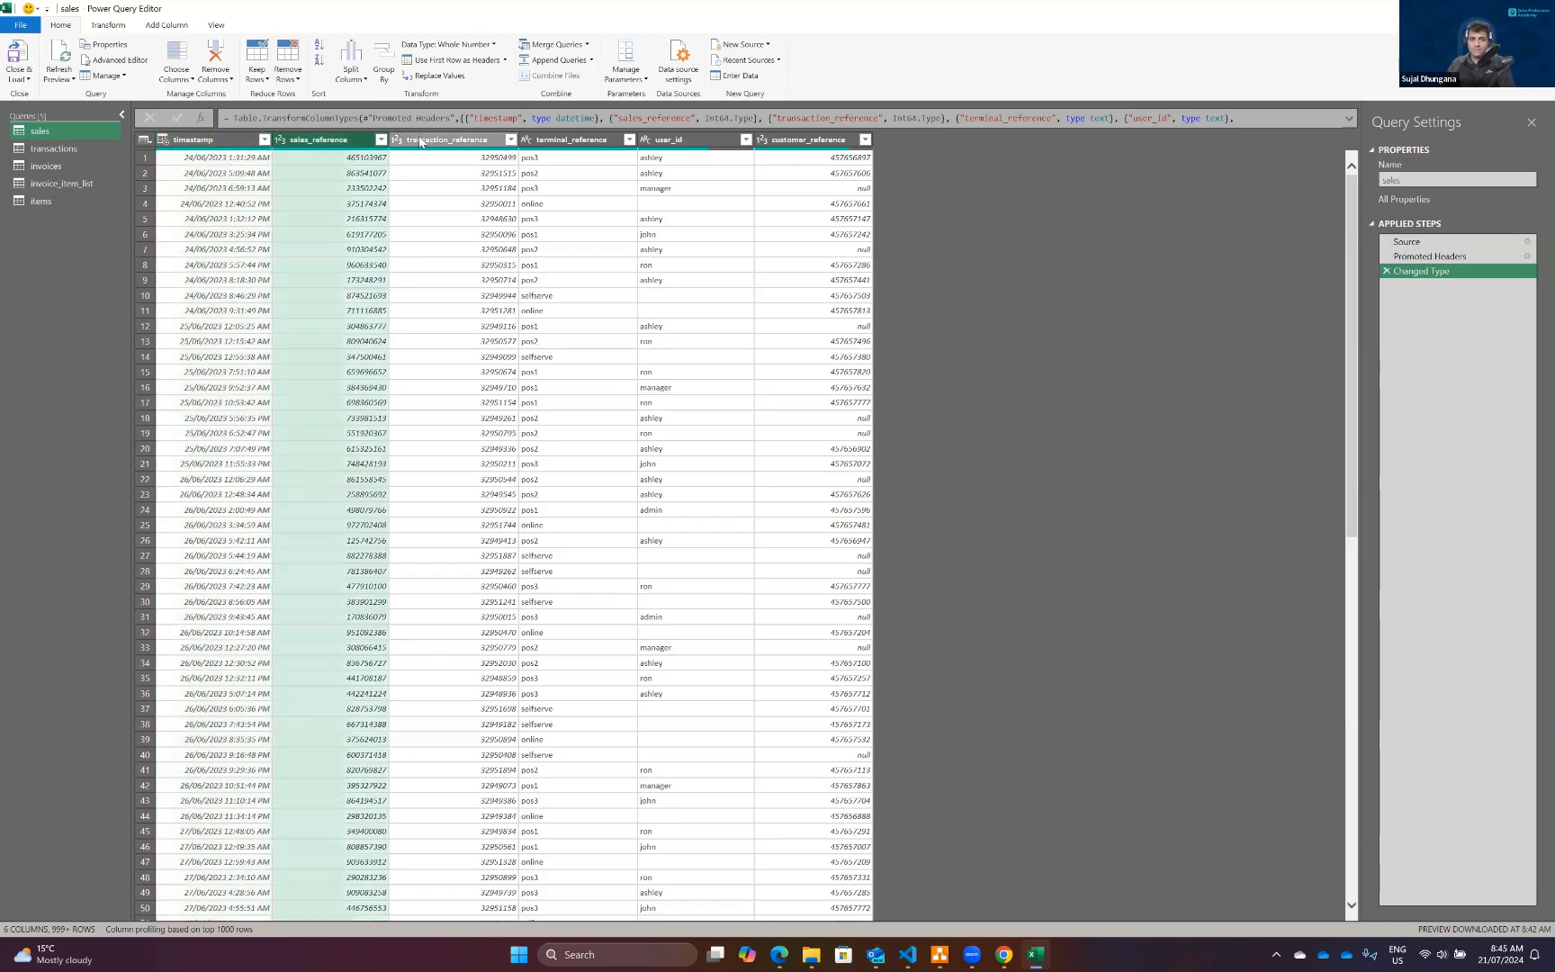
{"action": "left_click", "coordinate": [421, 141]}
{"action": "left_click", "coordinate": [554, 140]}
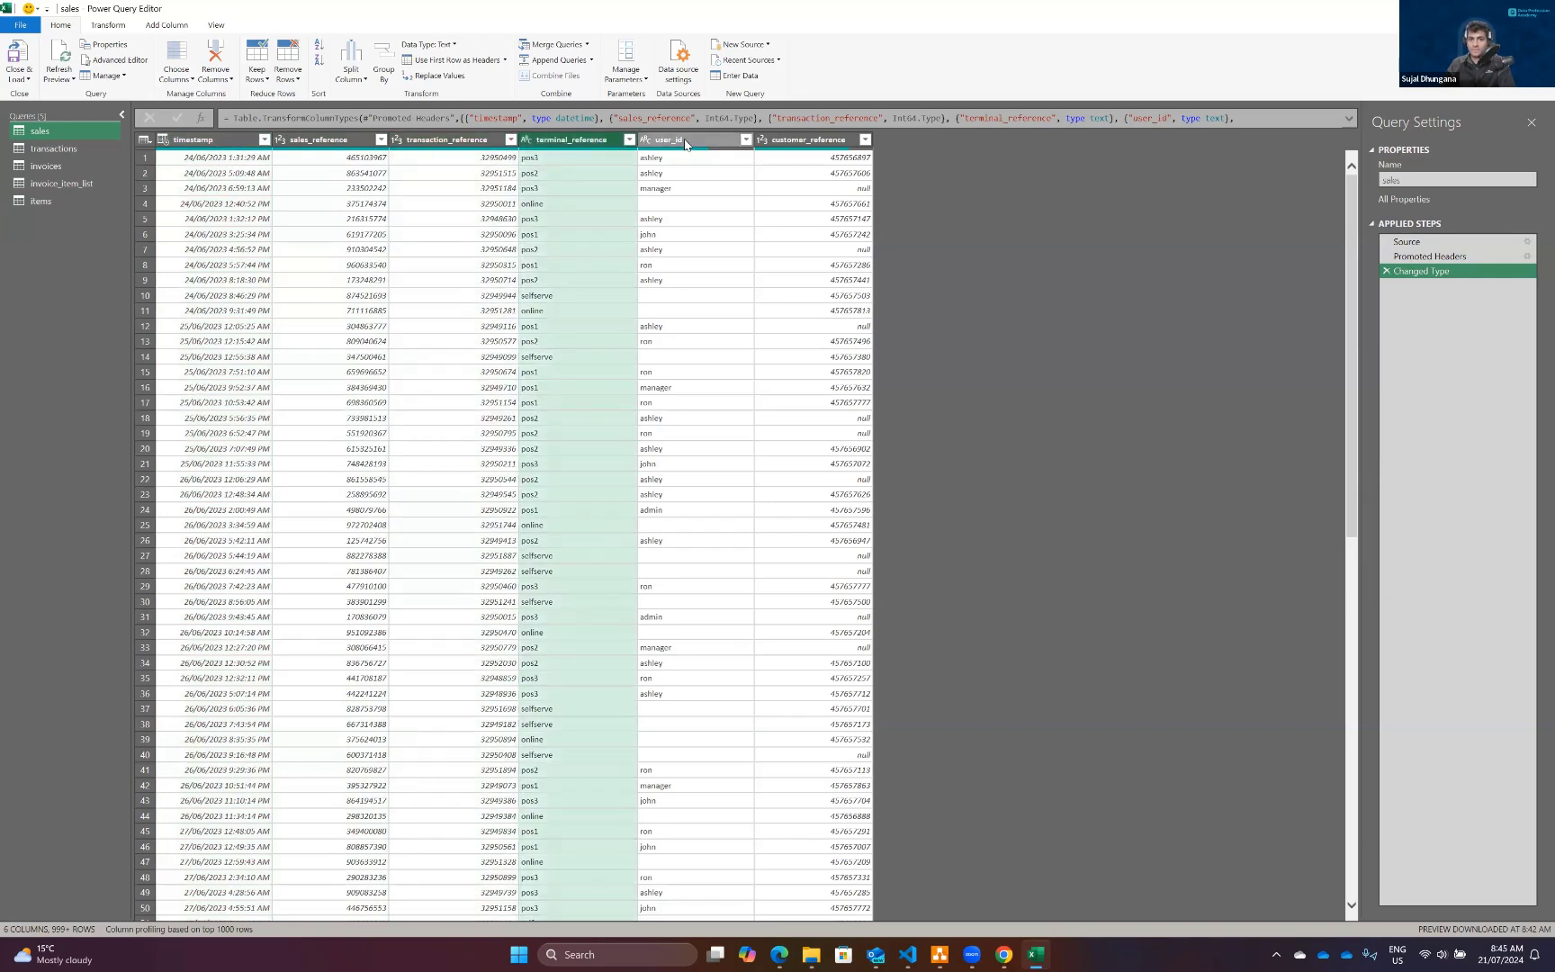
{"action": "left_click", "coordinate": [683, 140]}
{"action": "left_click", "coordinate": [822, 140]}
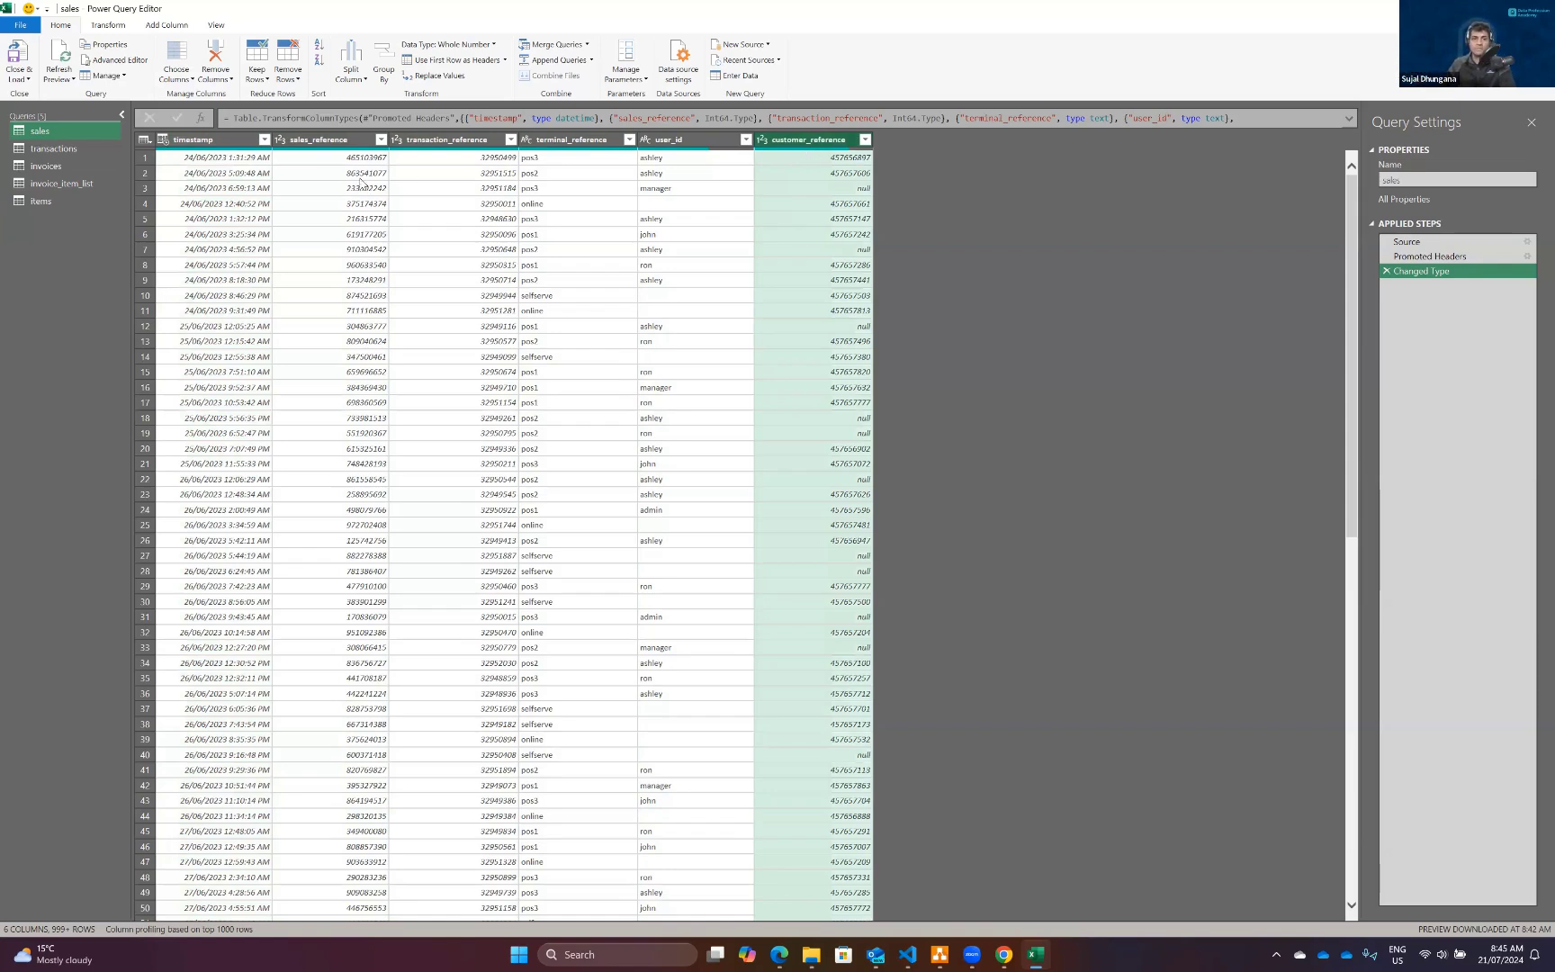
{"action": "left_click", "coordinate": [318, 141]}
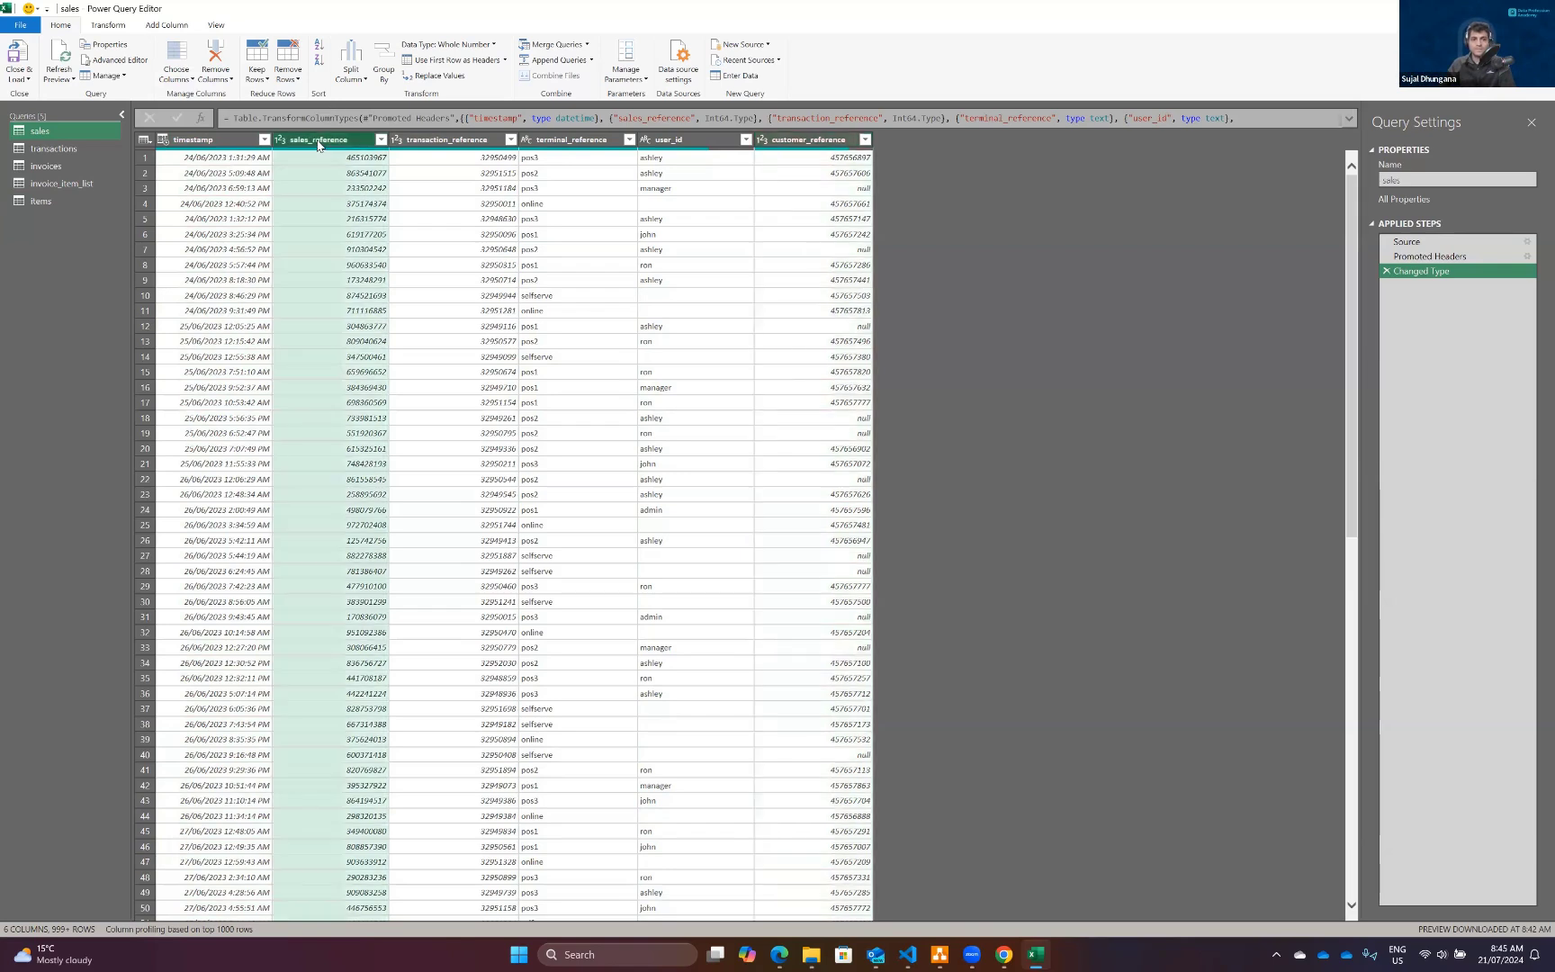
{"action": "left_click", "coordinate": [425, 141]}
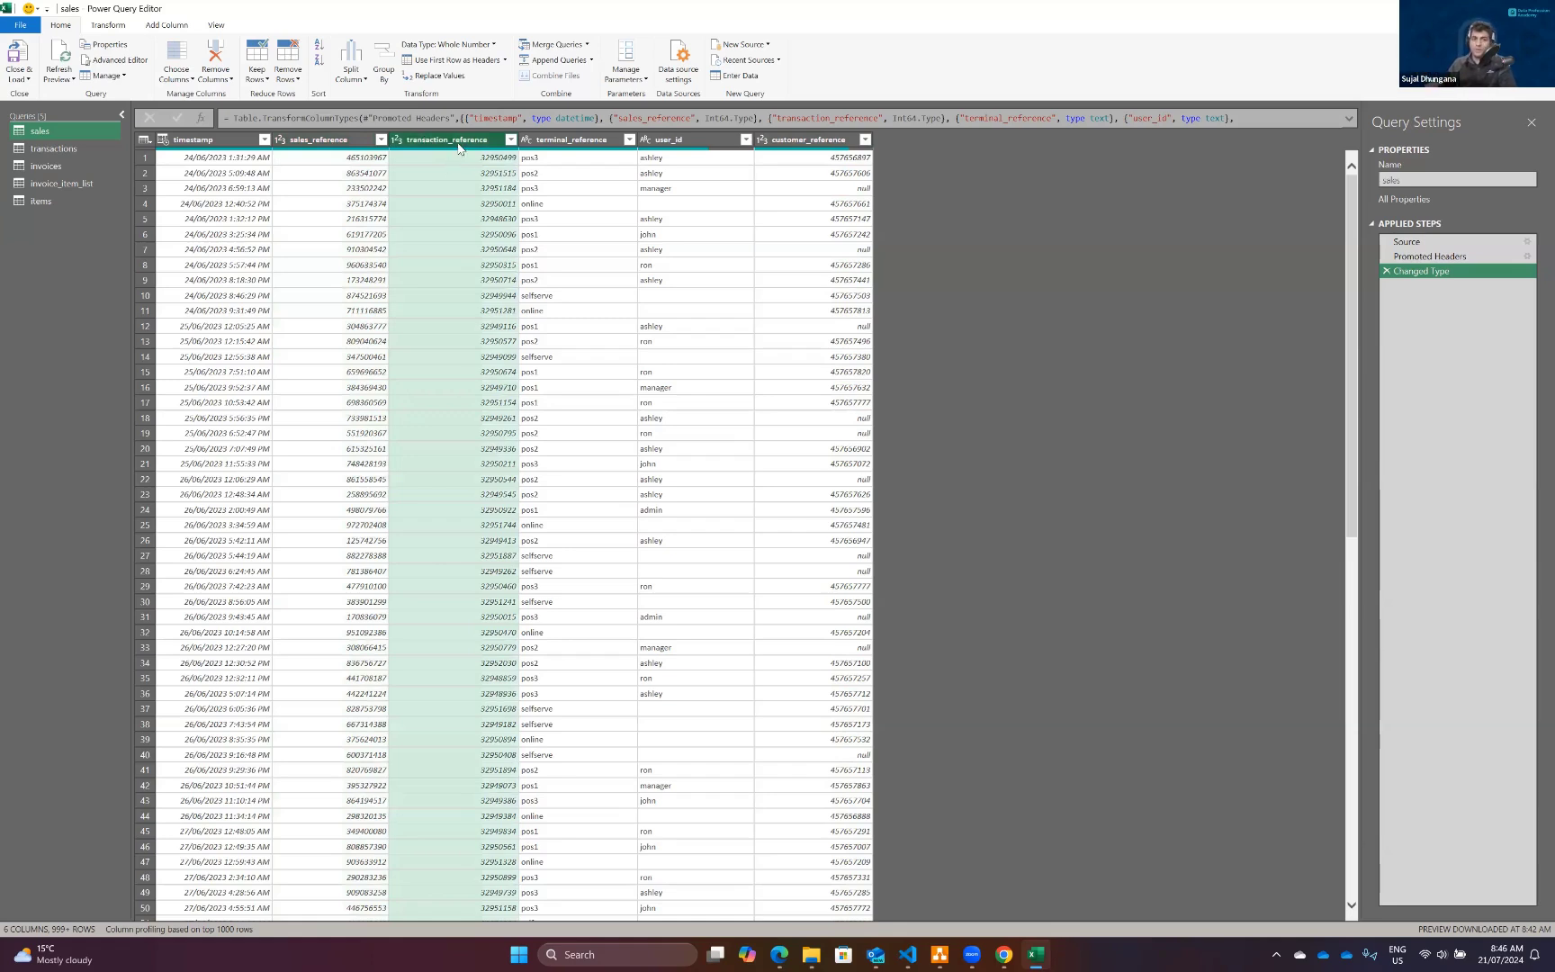
Examine the sales query's terminal_reference, user_id and customer_reference columns.
{"action": "left_click", "coordinate": [553, 144]}
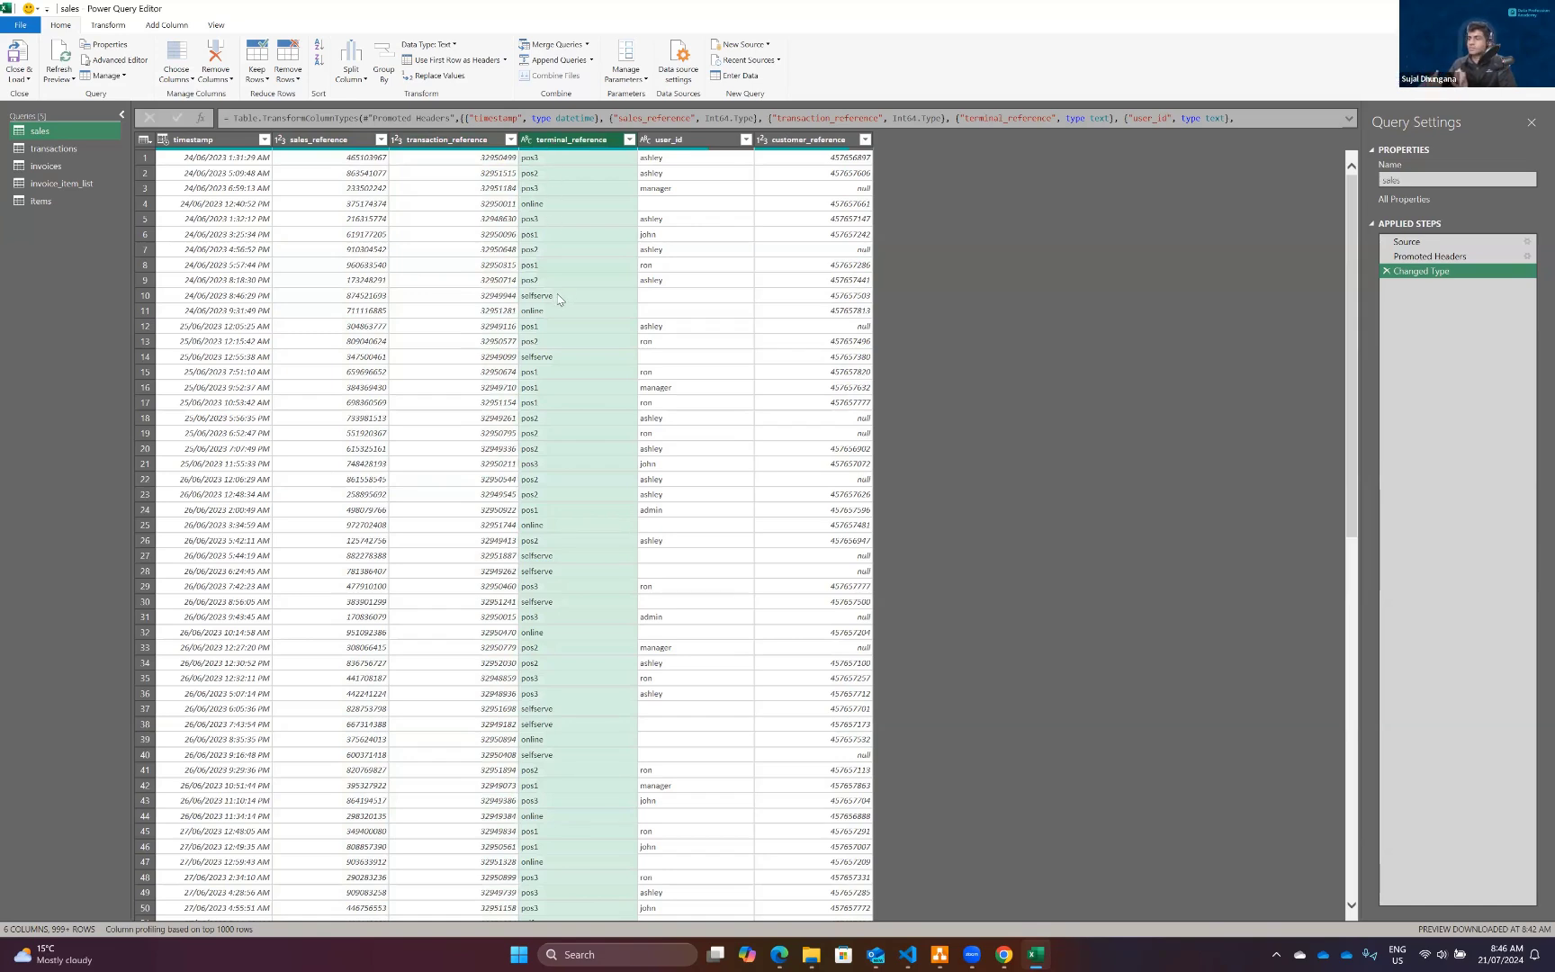
{"action": "left_click", "coordinate": [669, 140]}
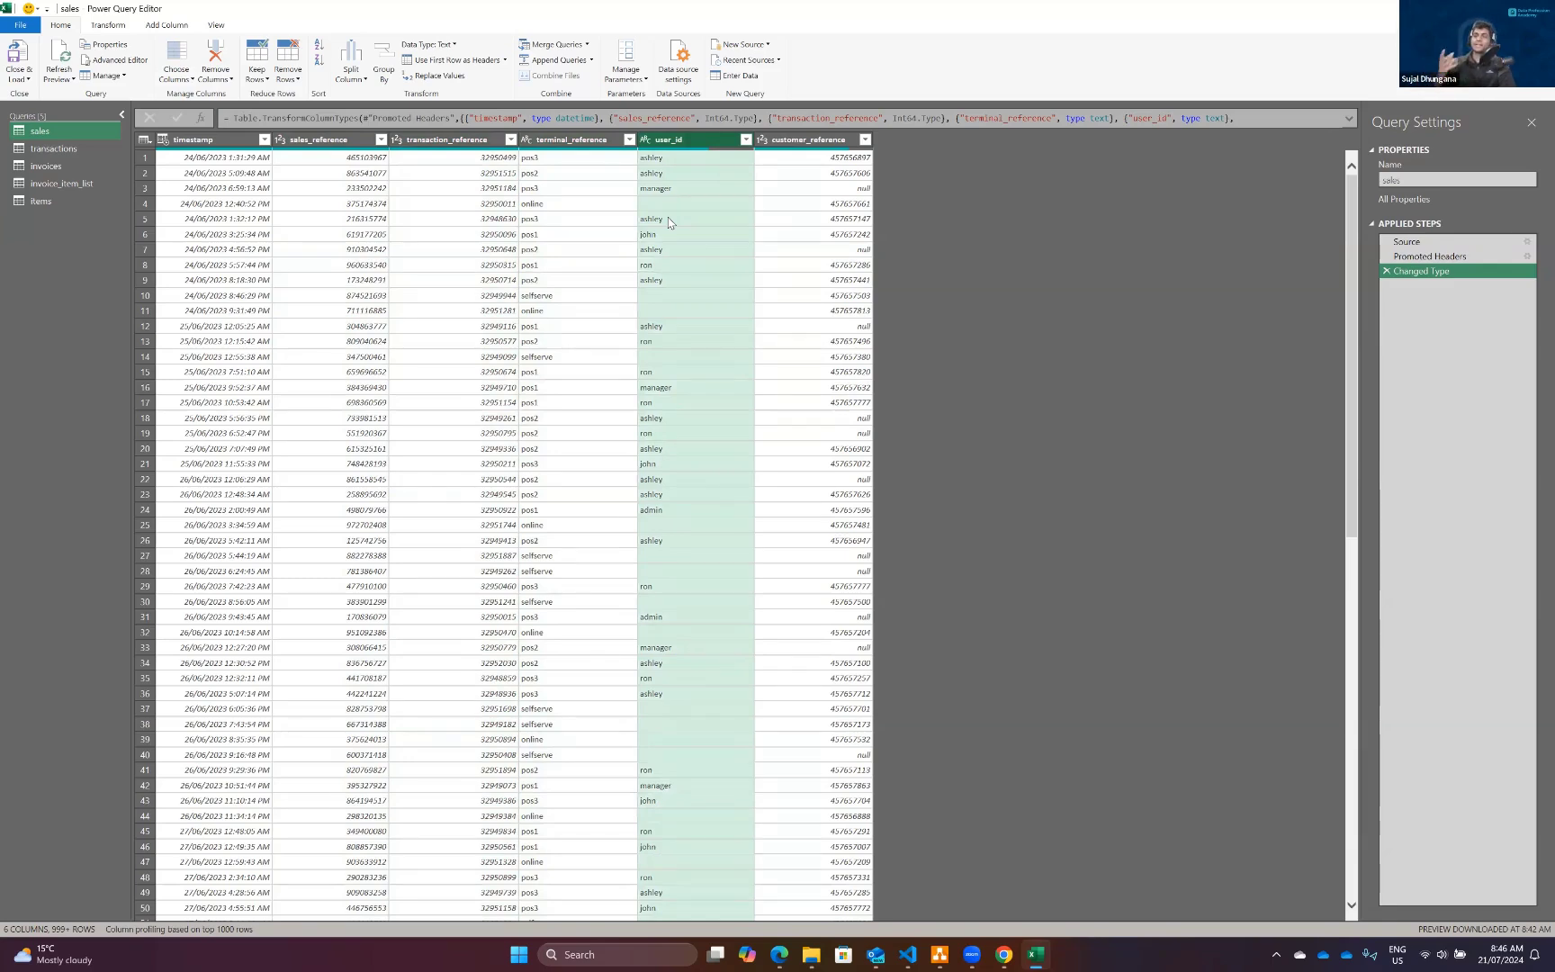
{"action": "left_click", "coordinate": [816, 140]}
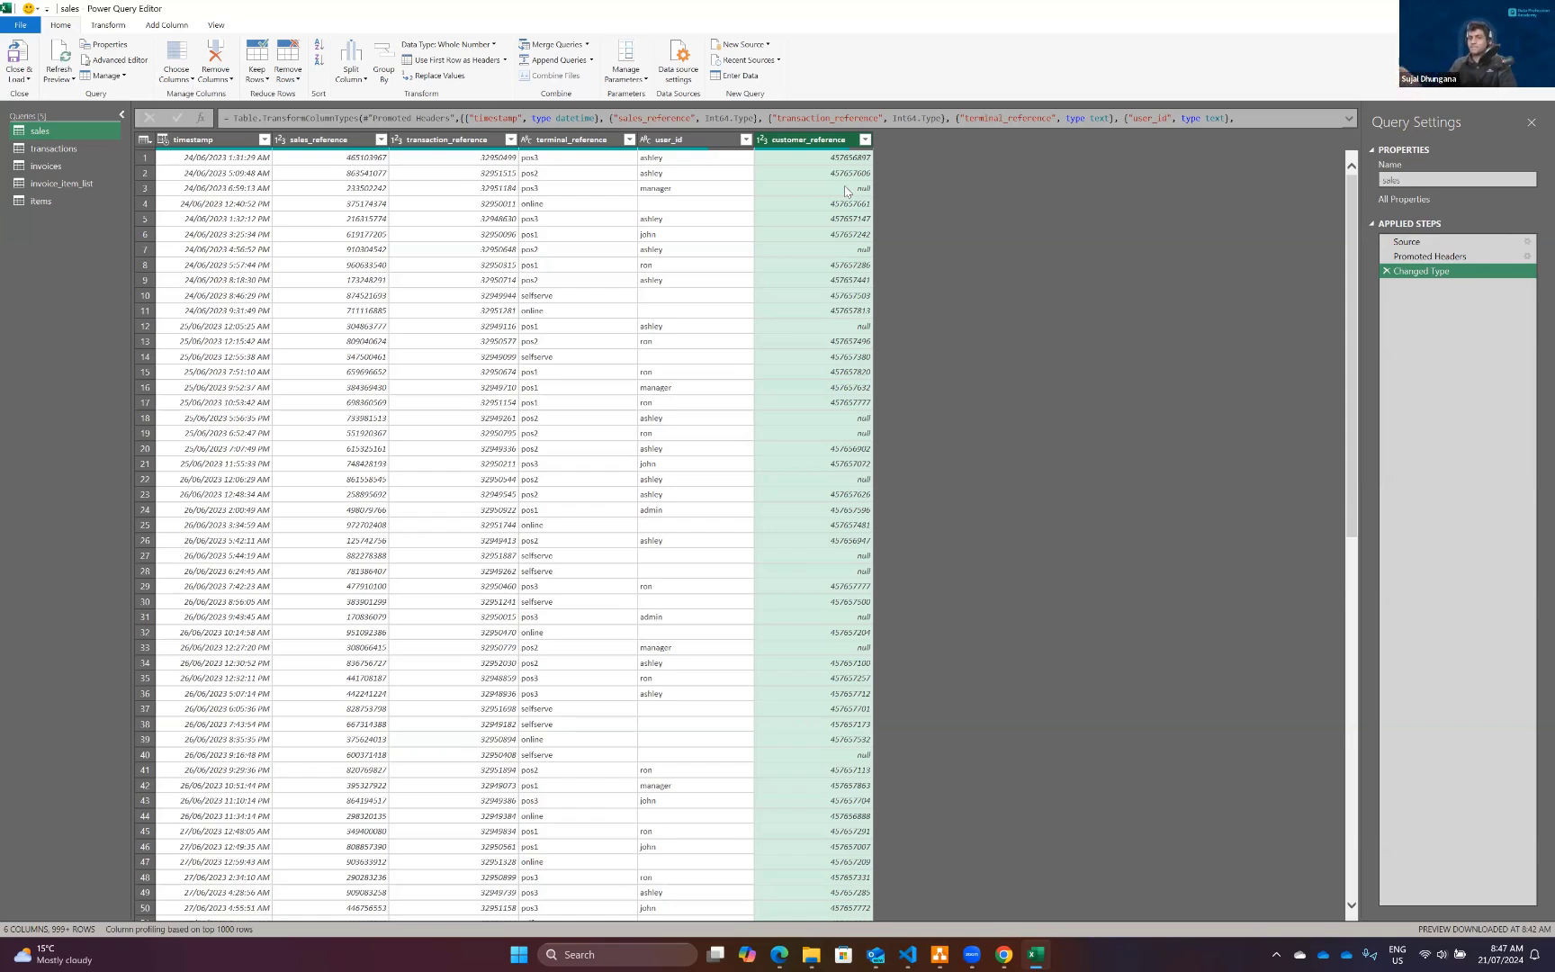
Examine the transactions query's columns from terminal_reference through user_id, then return to transaction_reference and invoice_reference.
{"action": "left_click", "coordinate": [65, 152]}
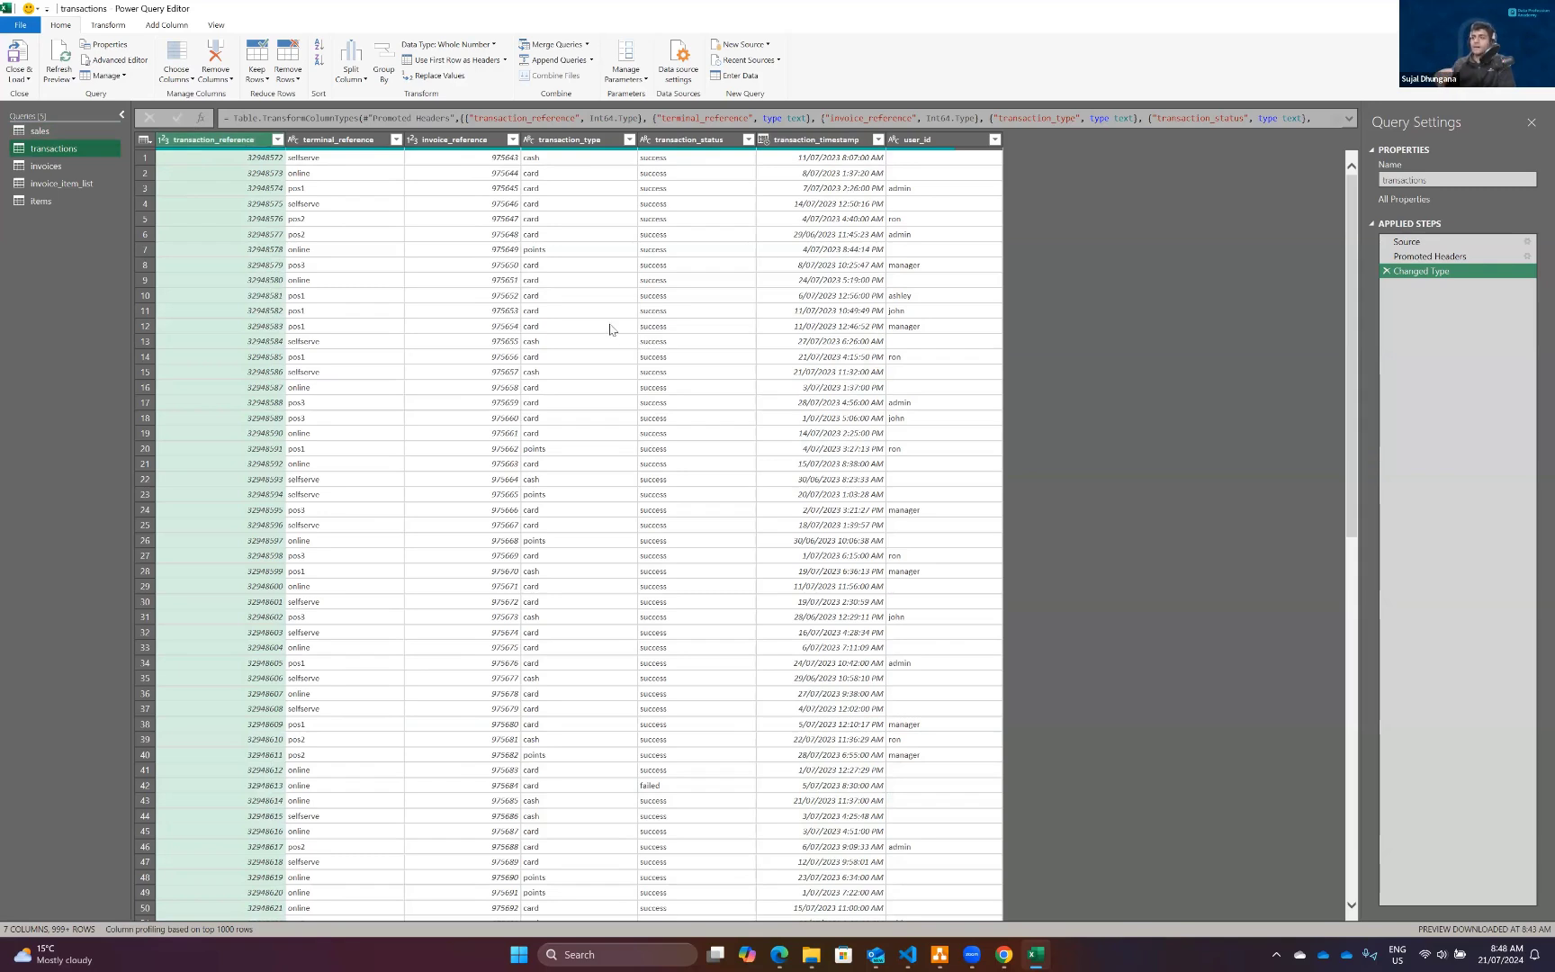
{"action": "left_click", "coordinate": [331, 144]}
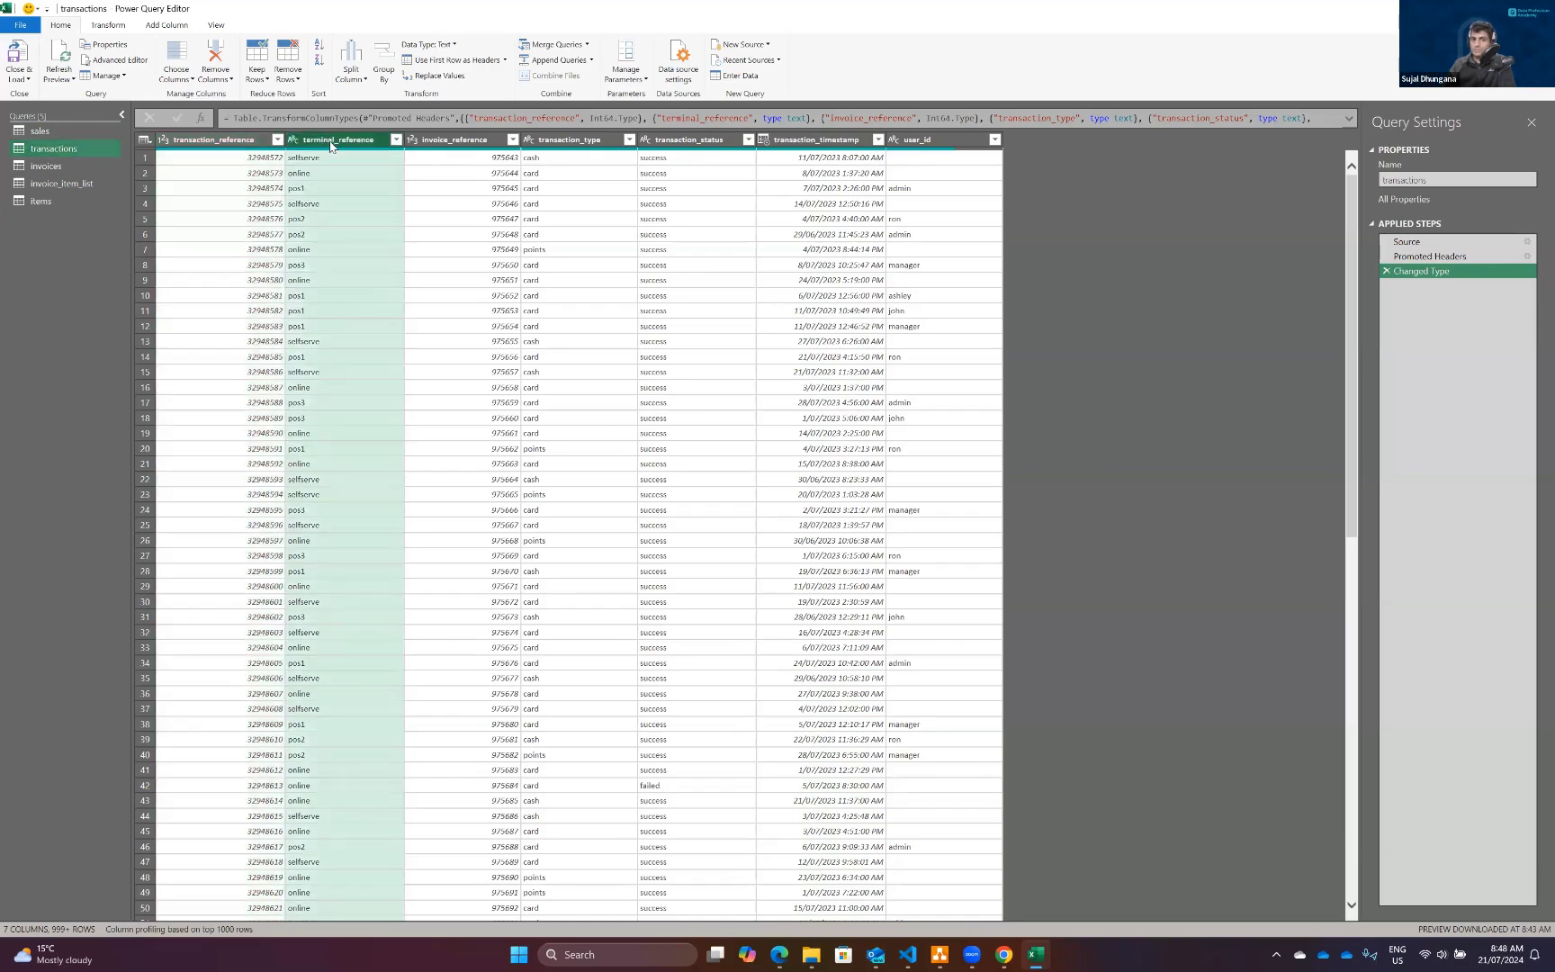
{"action": "left_click", "coordinate": [434, 144]}
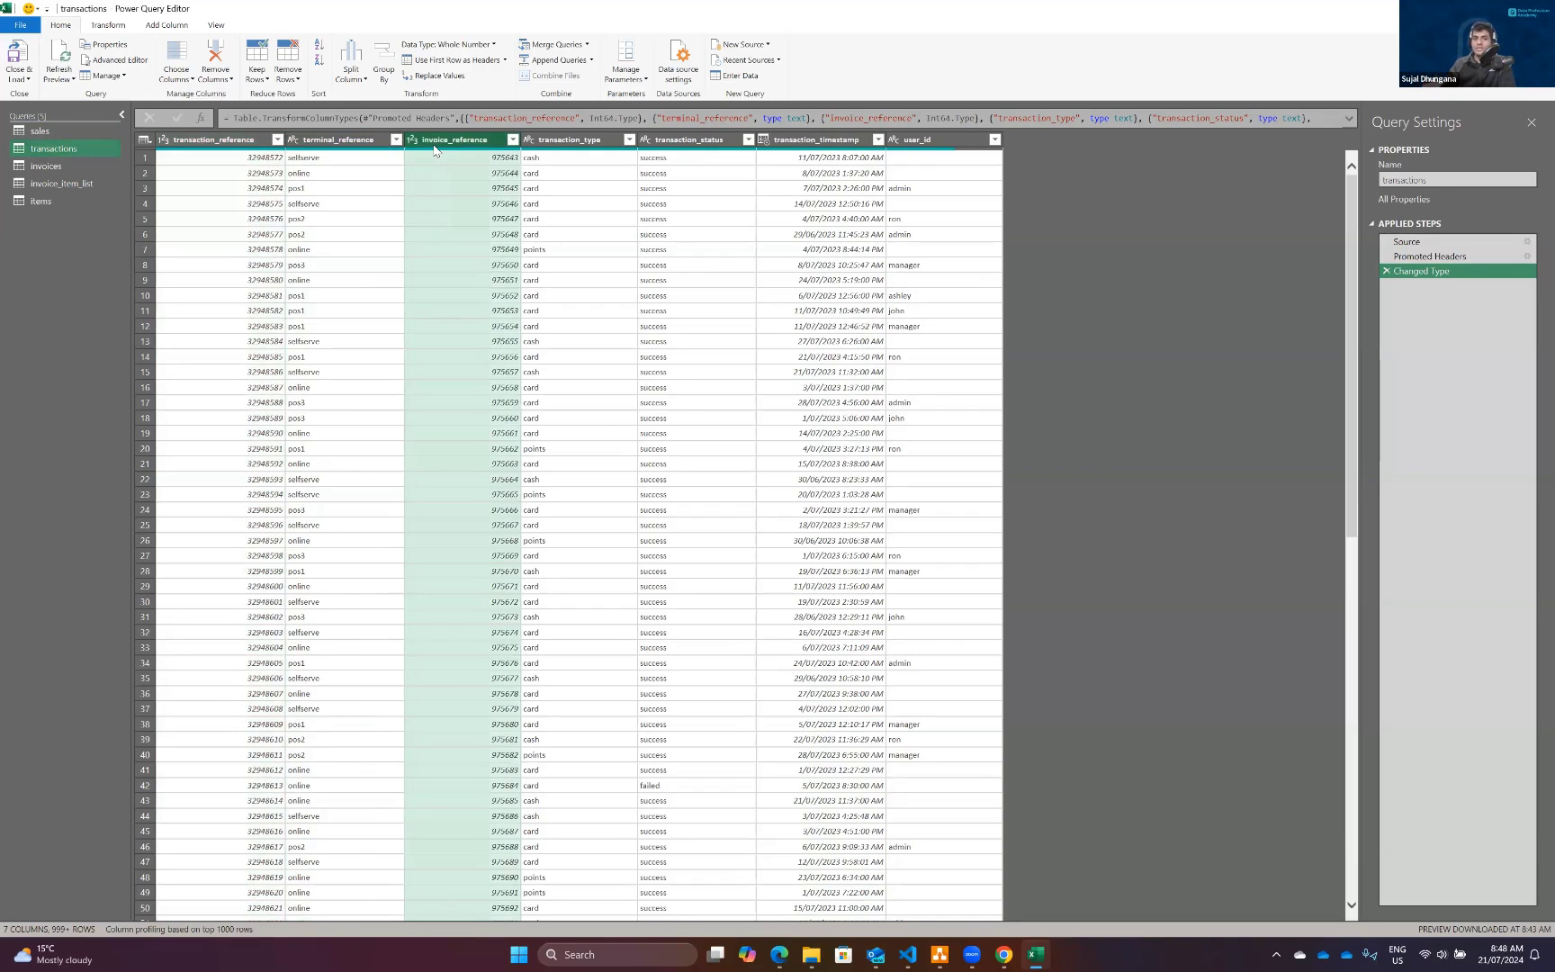
{"action": "left_click", "coordinate": [561, 139]}
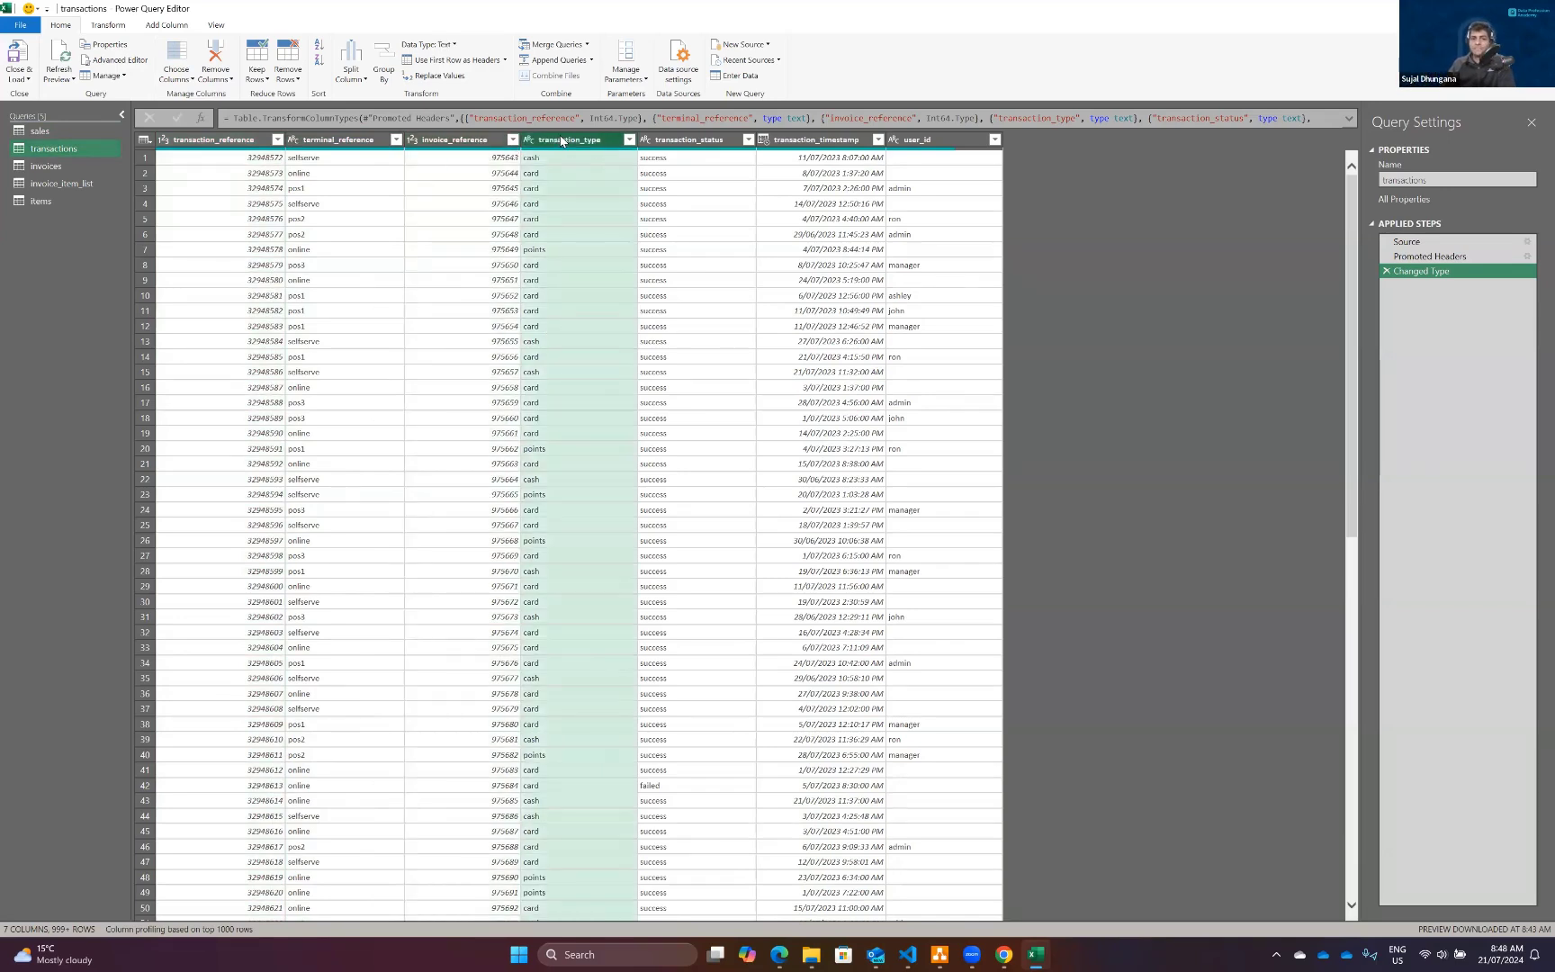
{"action": "left_click", "coordinate": [686, 140]}
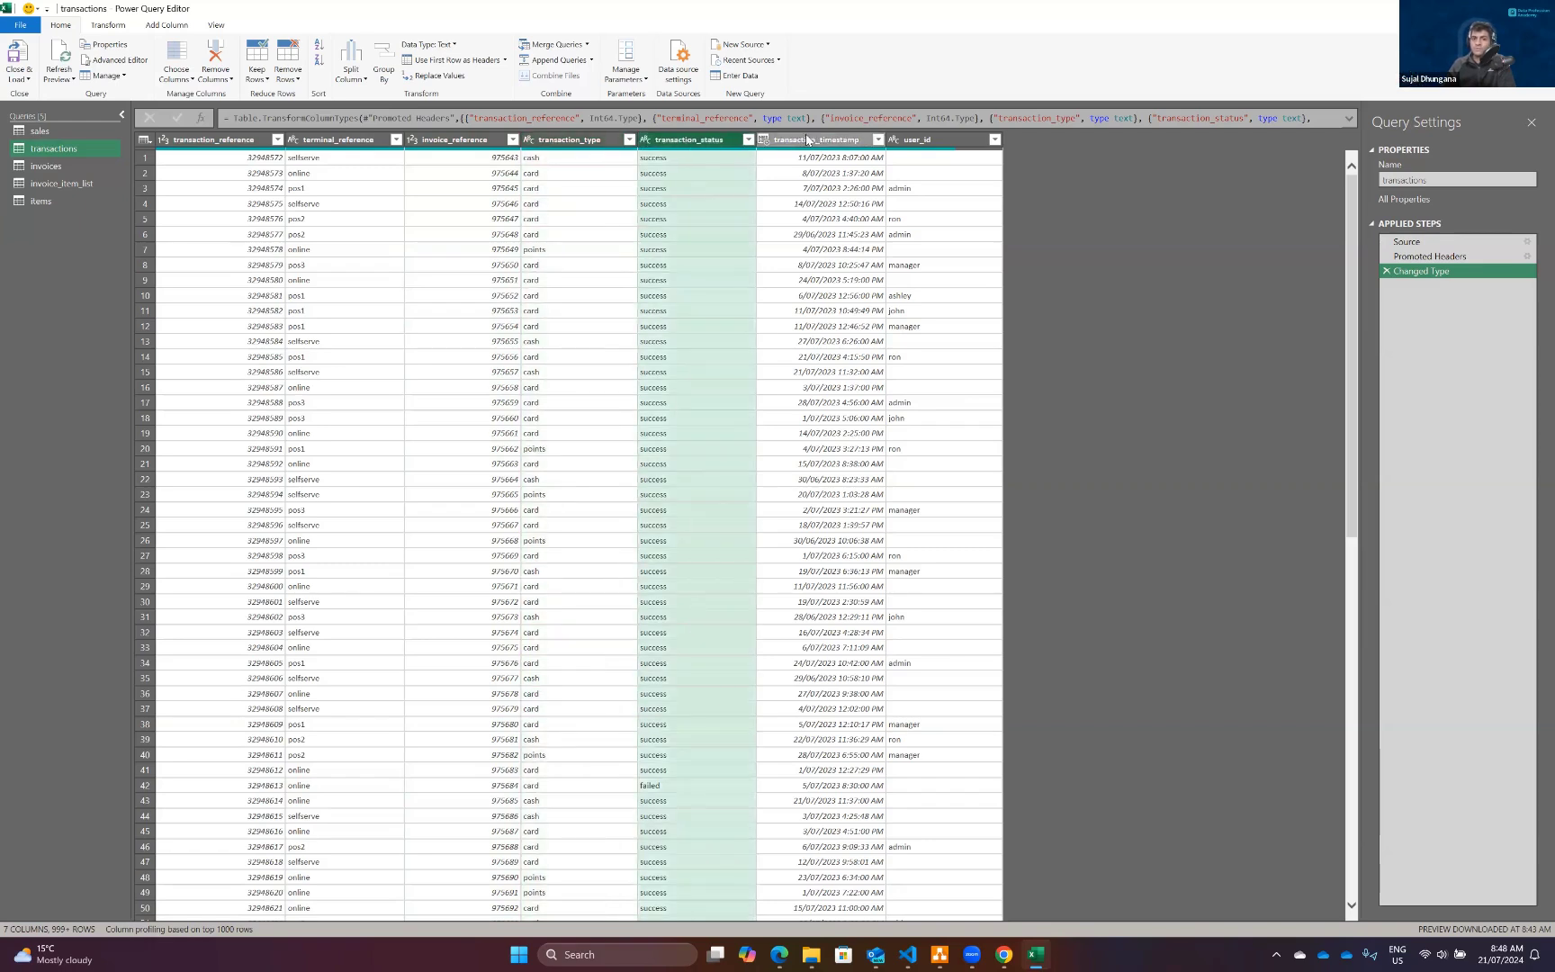
{"action": "left_click", "coordinate": [807, 139]}
{"action": "left_click", "coordinate": [916, 142]}
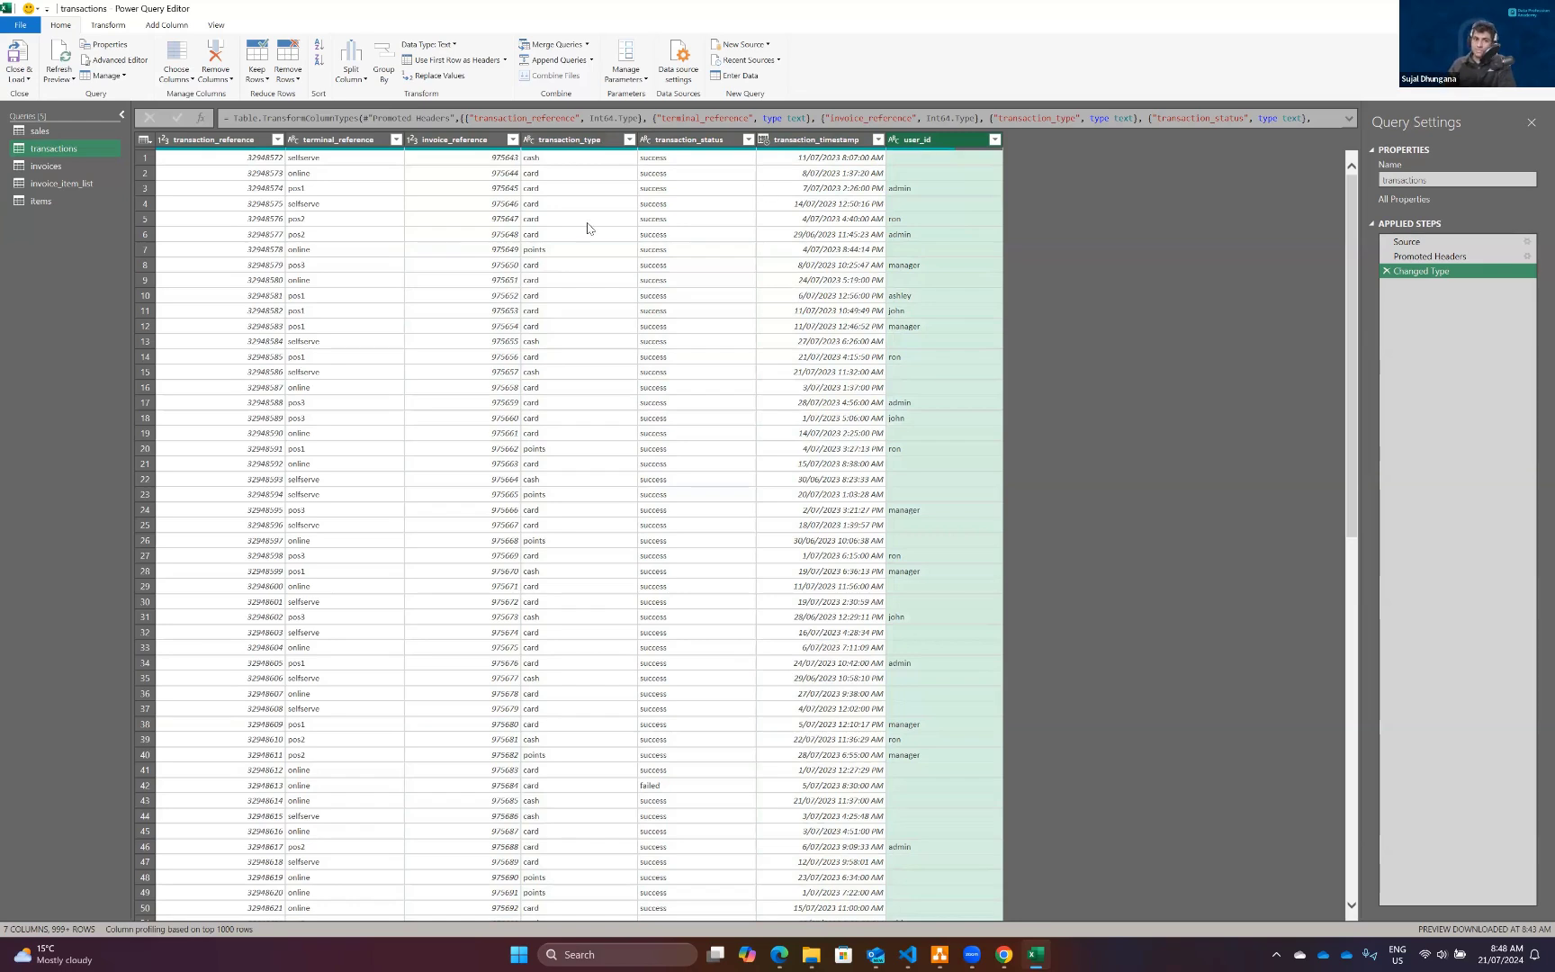
{"action": "left_click", "coordinate": [202, 139]}
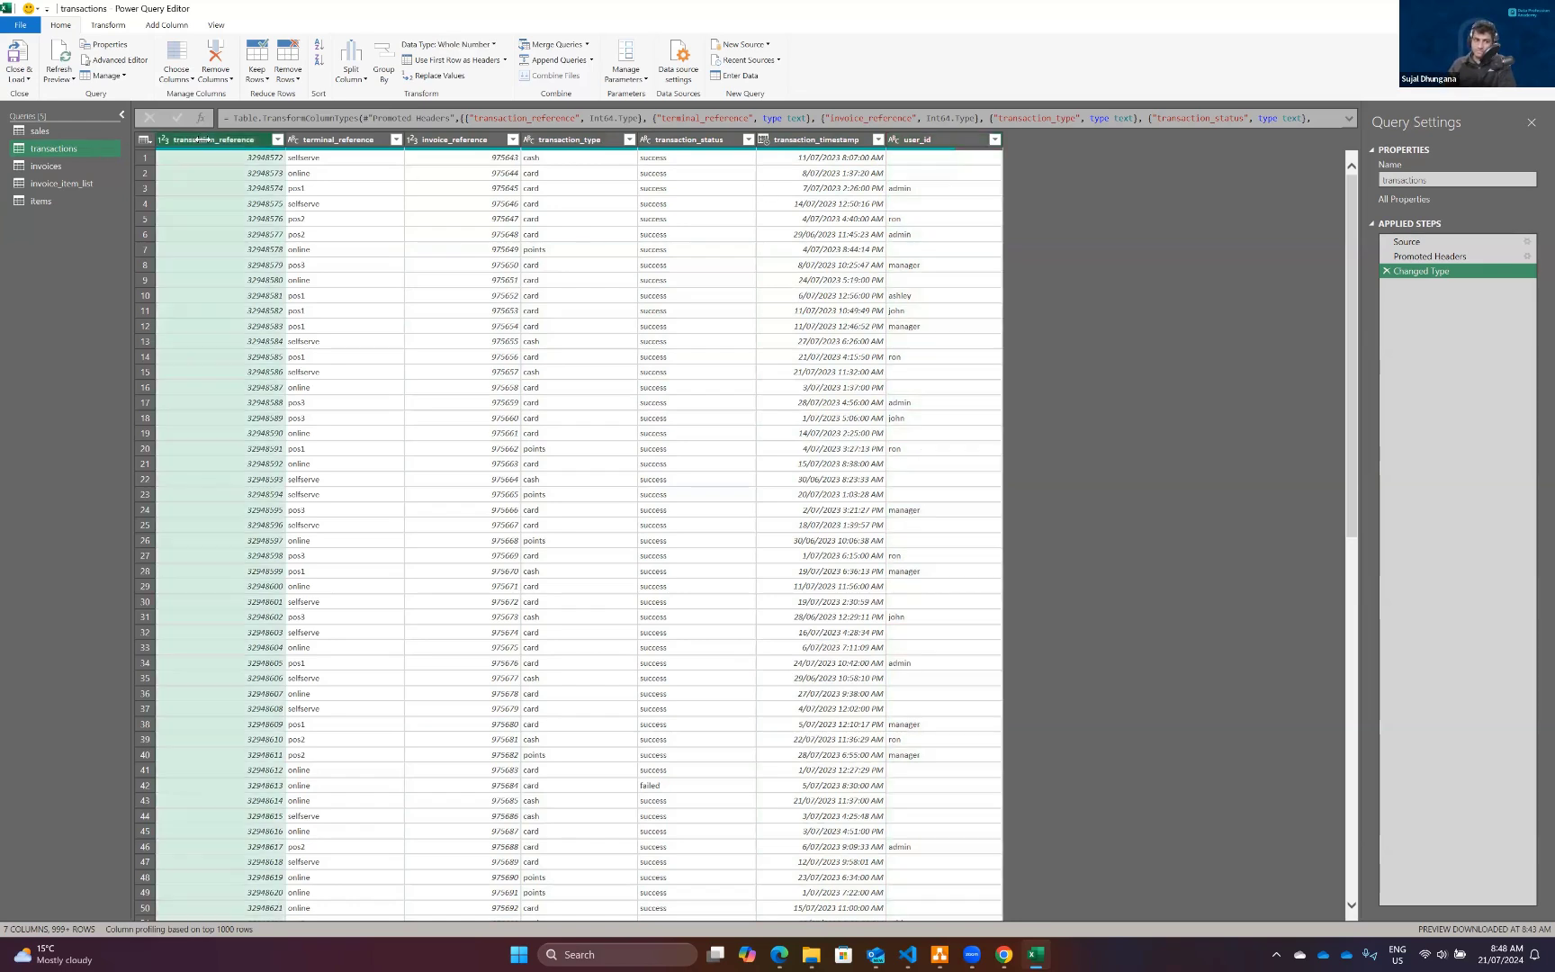
{"action": "left_click", "coordinate": [459, 142]}
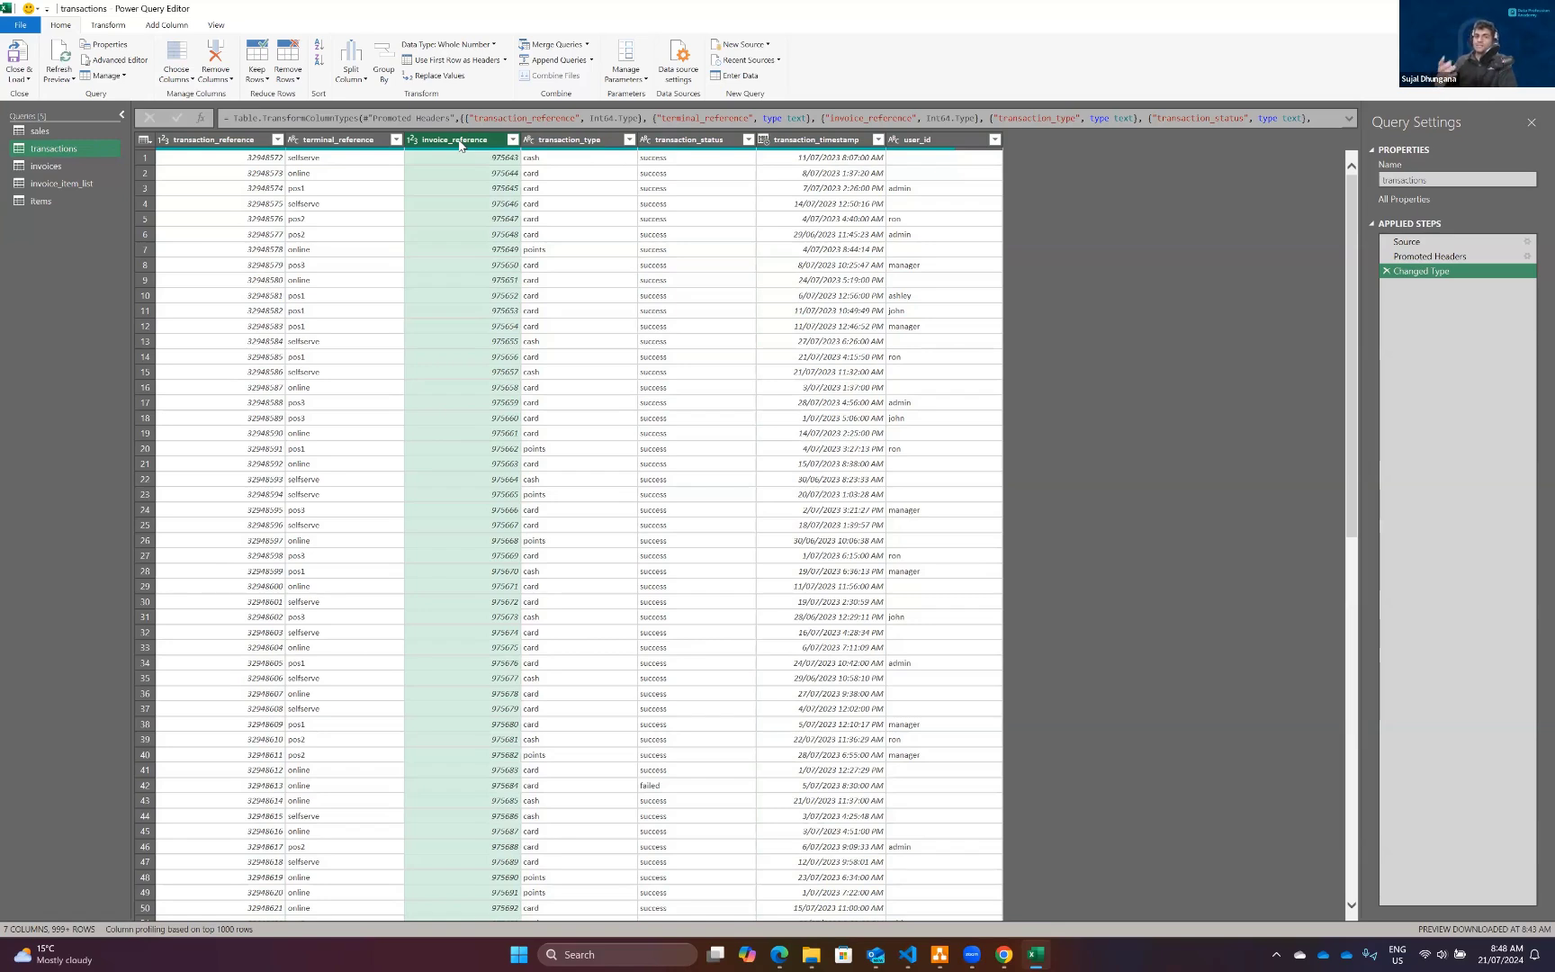
Open the invoices query and examine its columns from invoice_item_list_reference and invoice_timestamp through the amount columns to final_amount.
{"action": "left_click", "coordinate": [86, 166]}
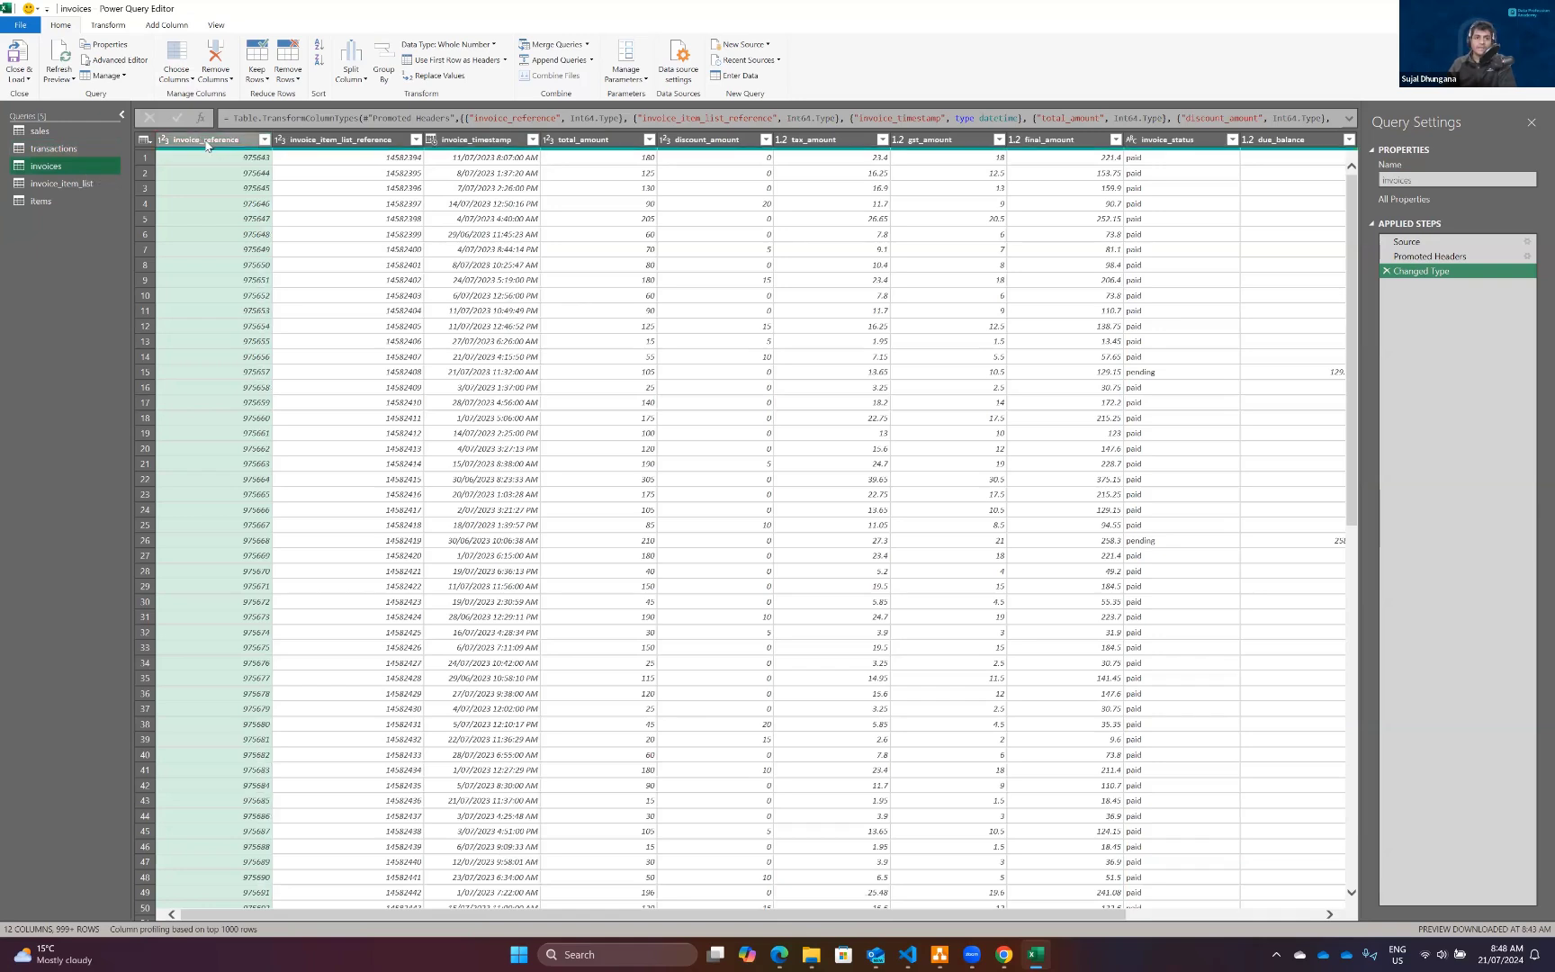
{"action": "left_click", "coordinate": [311, 141]}
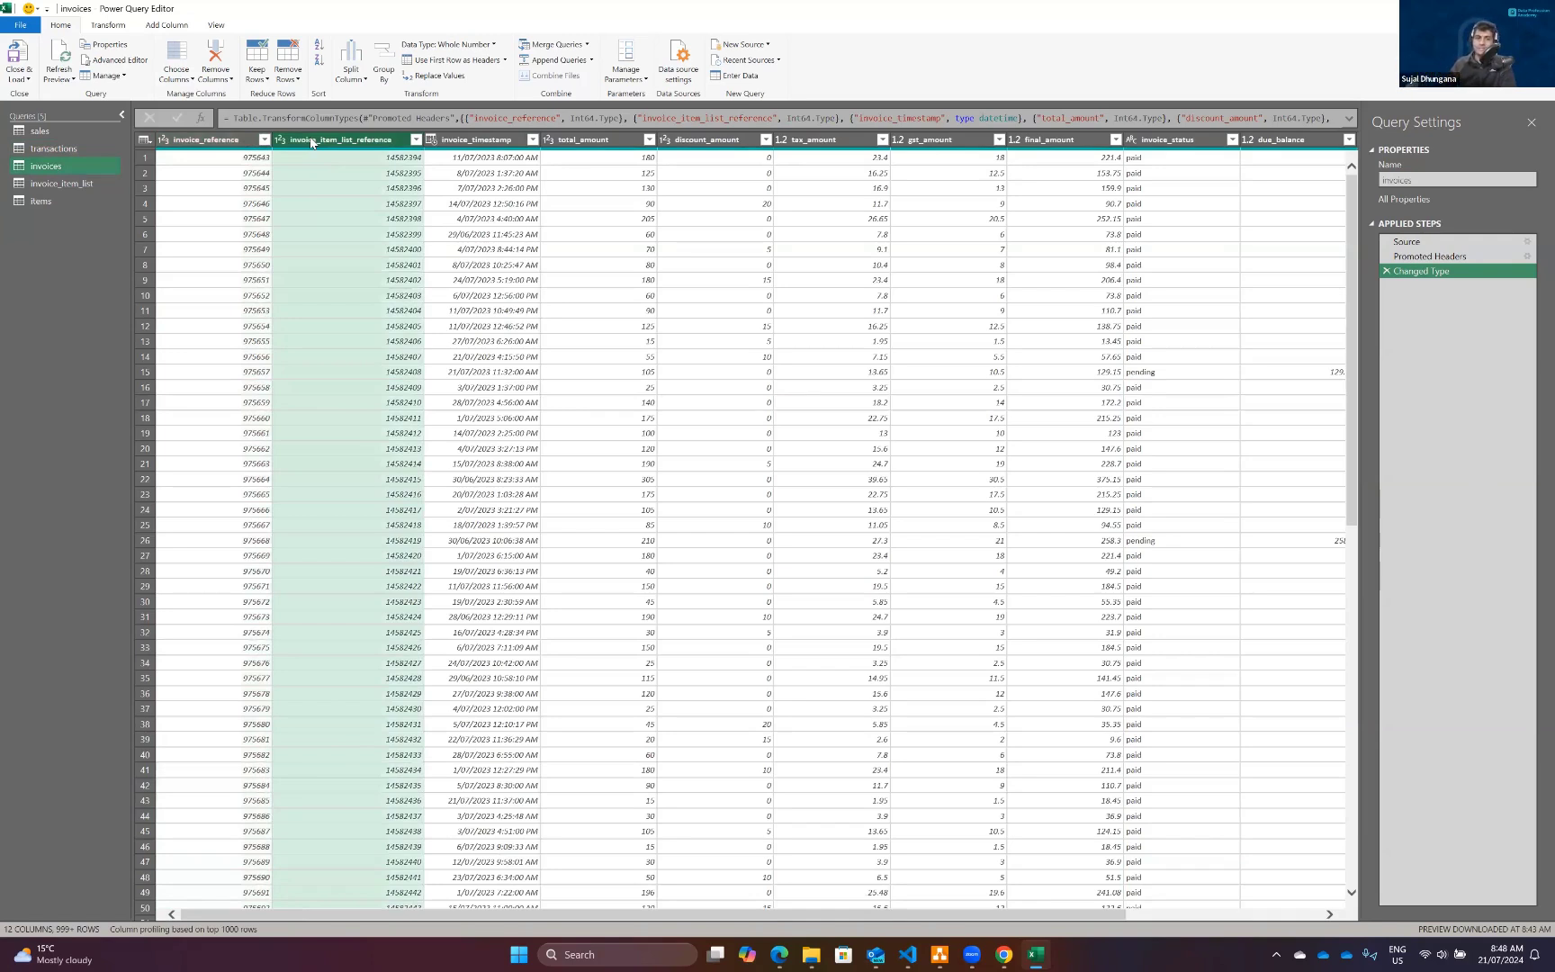
{"action": "left_click", "coordinate": [469, 140]}
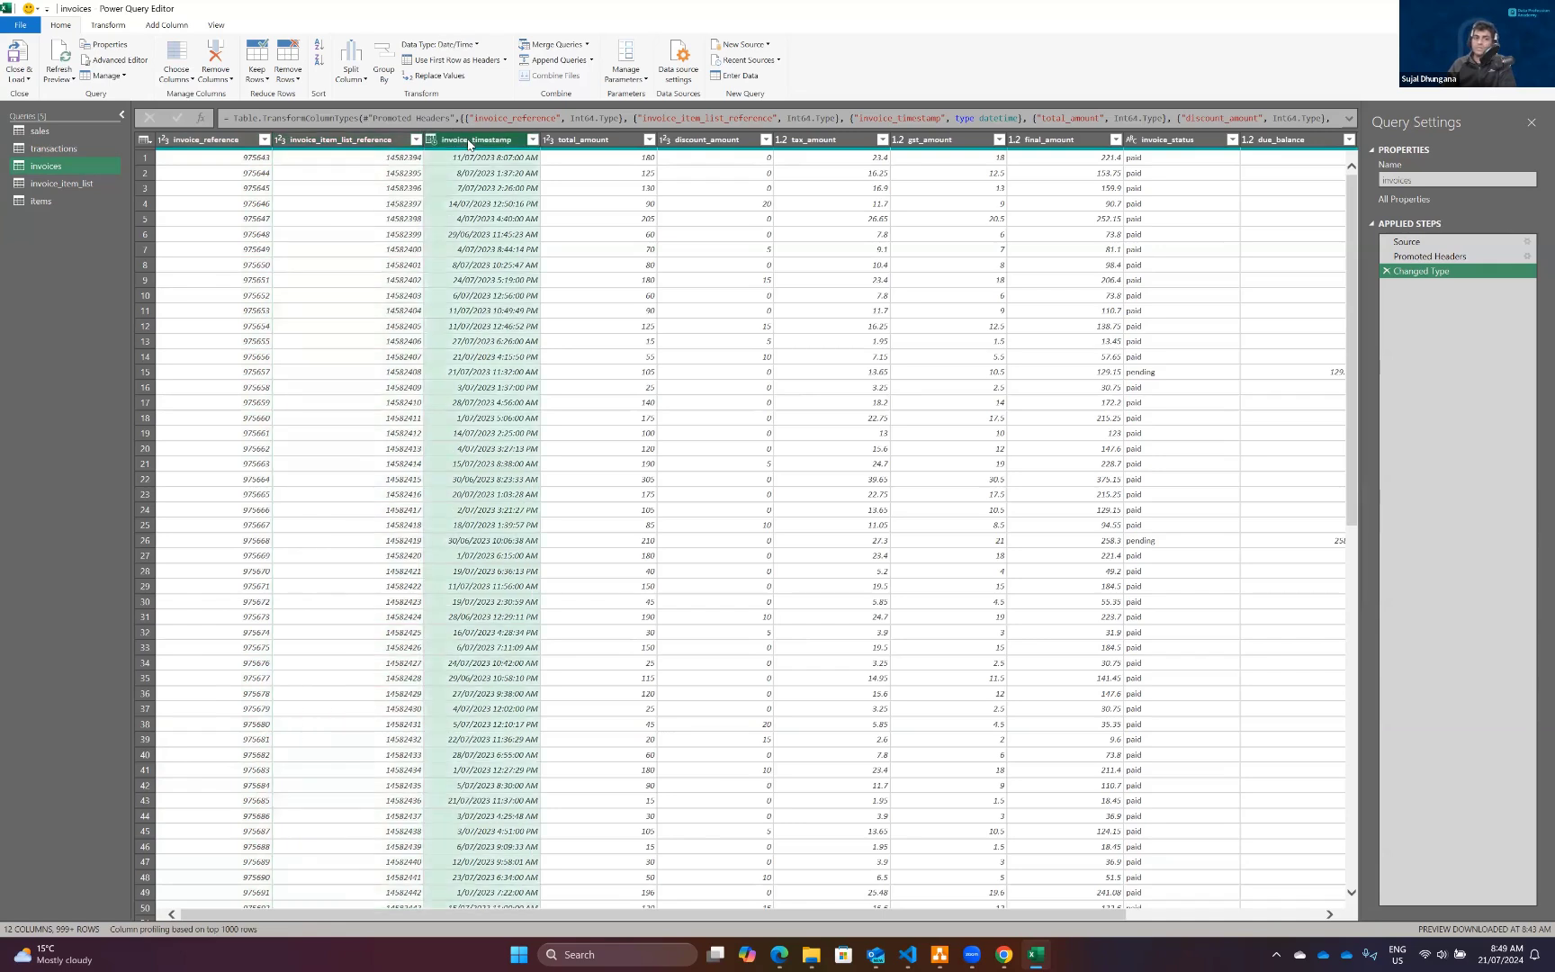
{"action": "left_click", "coordinate": [580, 142]}
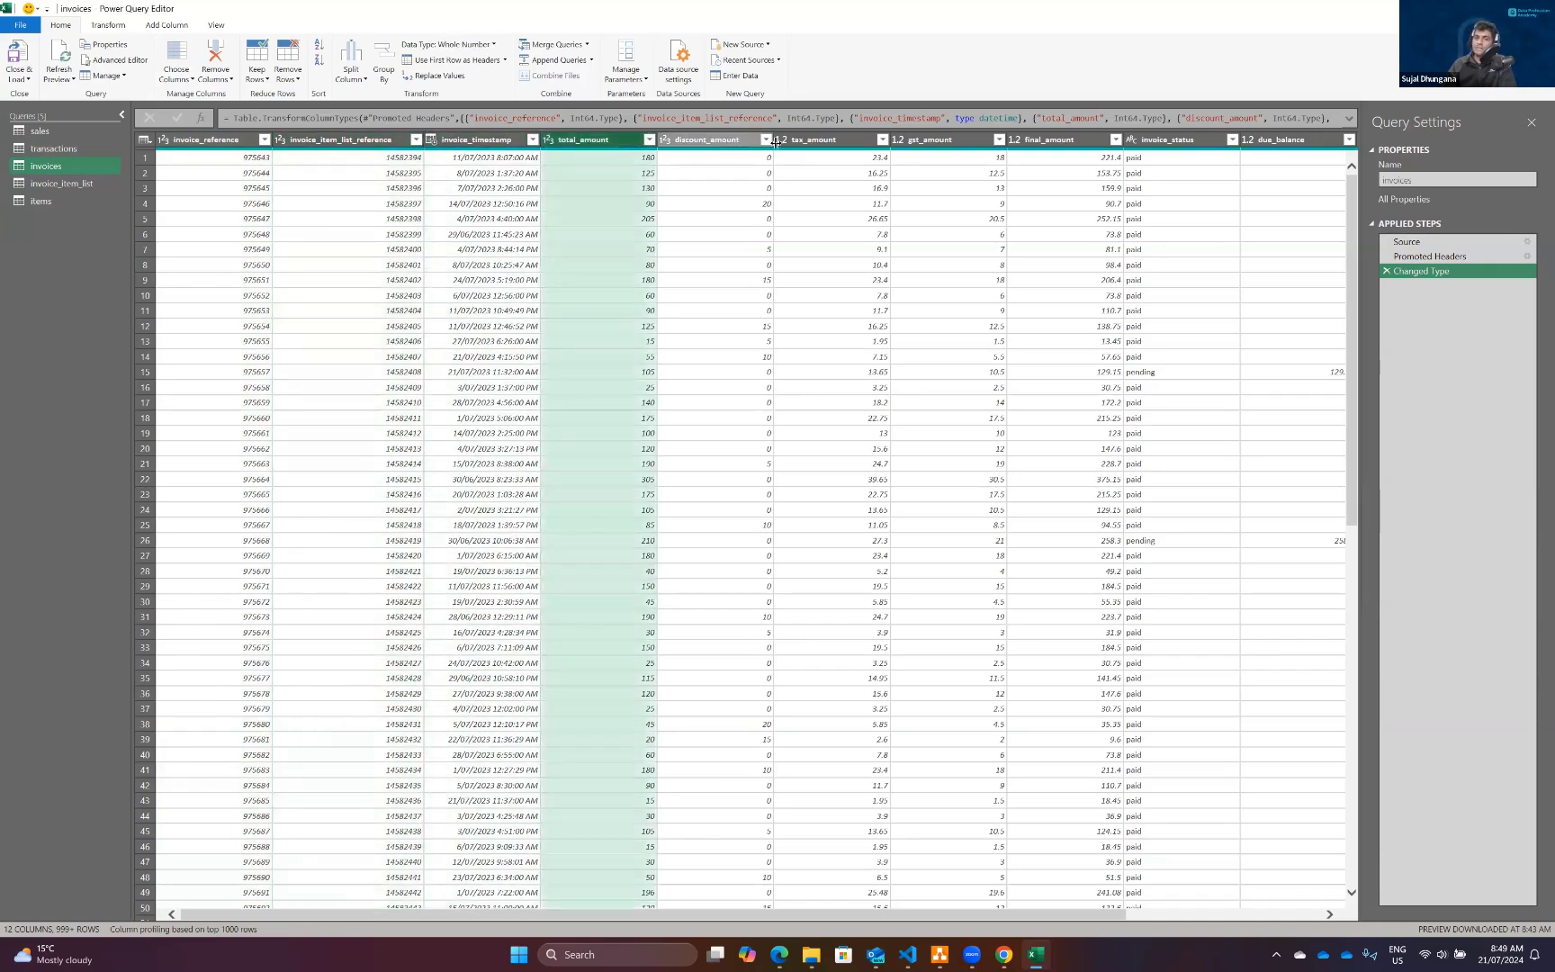
{"action": "left_click", "coordinate": [707, 143]}
{"action": "left_click", "coordinate": [841, 143]}
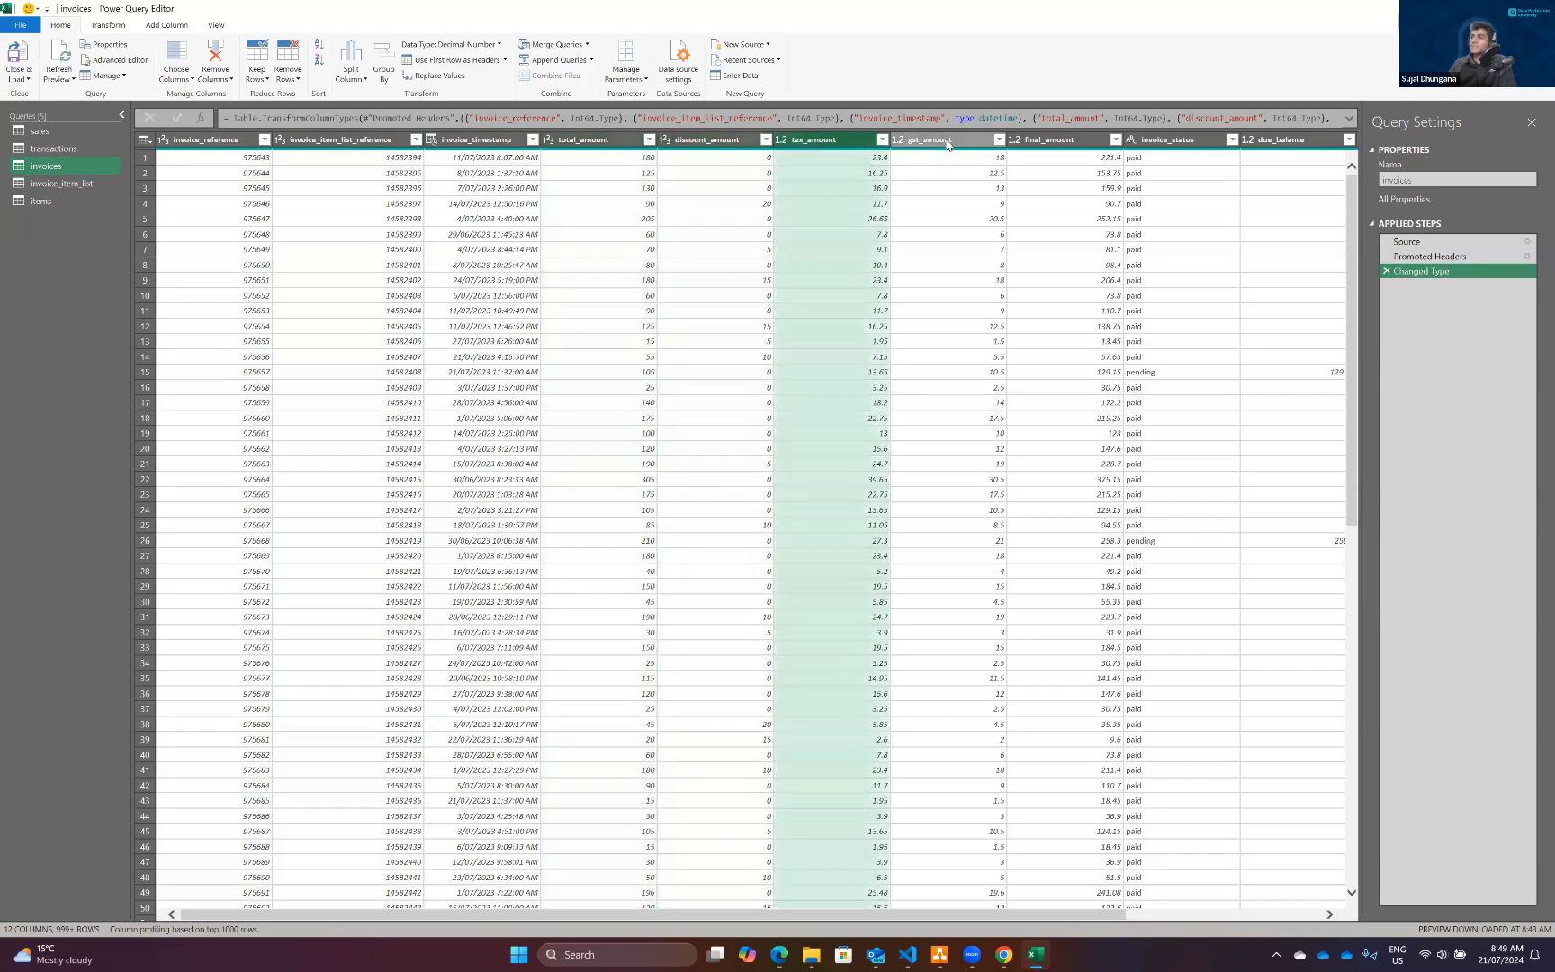
{"action": "left_click", "coordinate": [948, 142]}
{"action": "left_click", "coordinate": [1060, 142]}
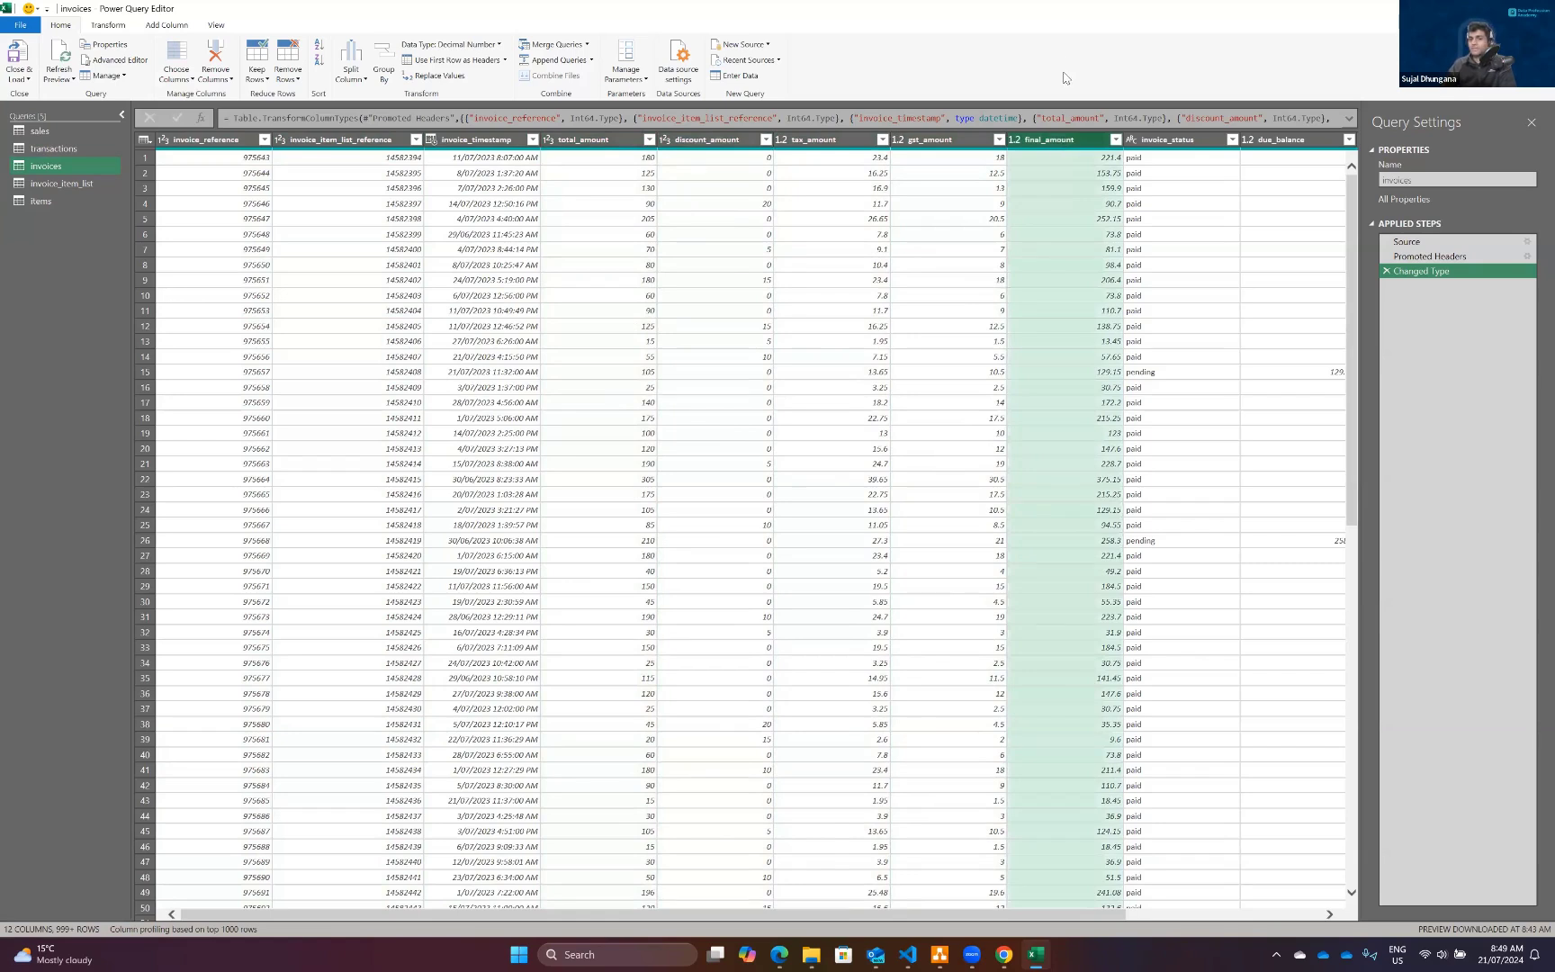
Examine the invoices query's invoice_status, due_balance, paid_balance and points_awarded columns, then return to its first column.
{"action": "left_click", "coordinate": [1176, 141]}
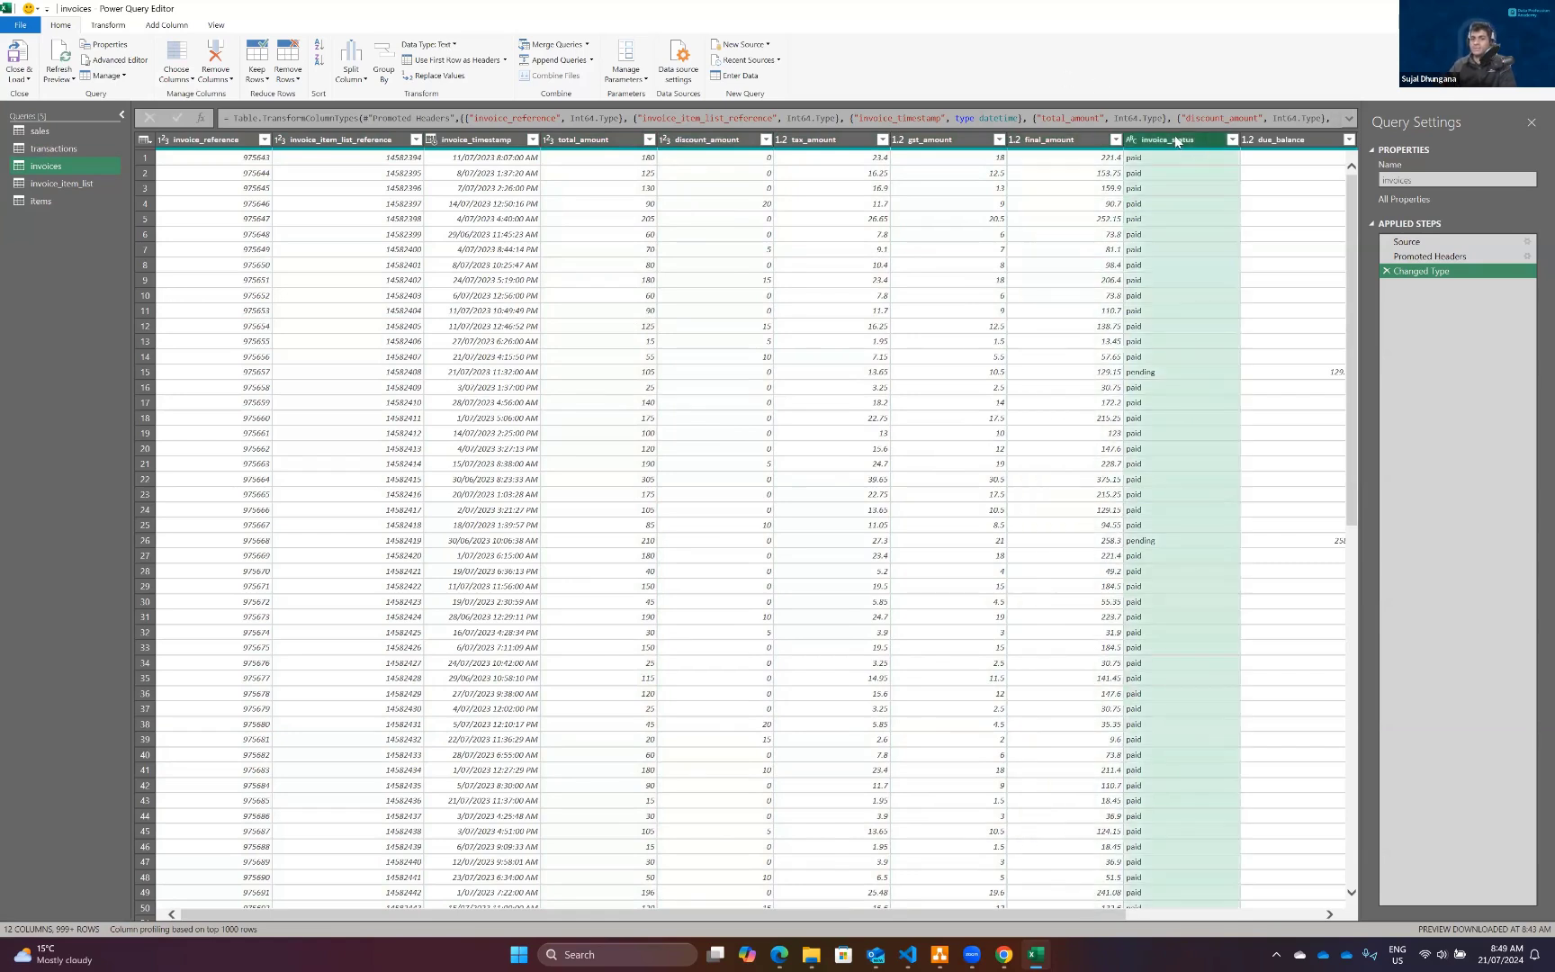
{"action": "key", "text": "Right"}
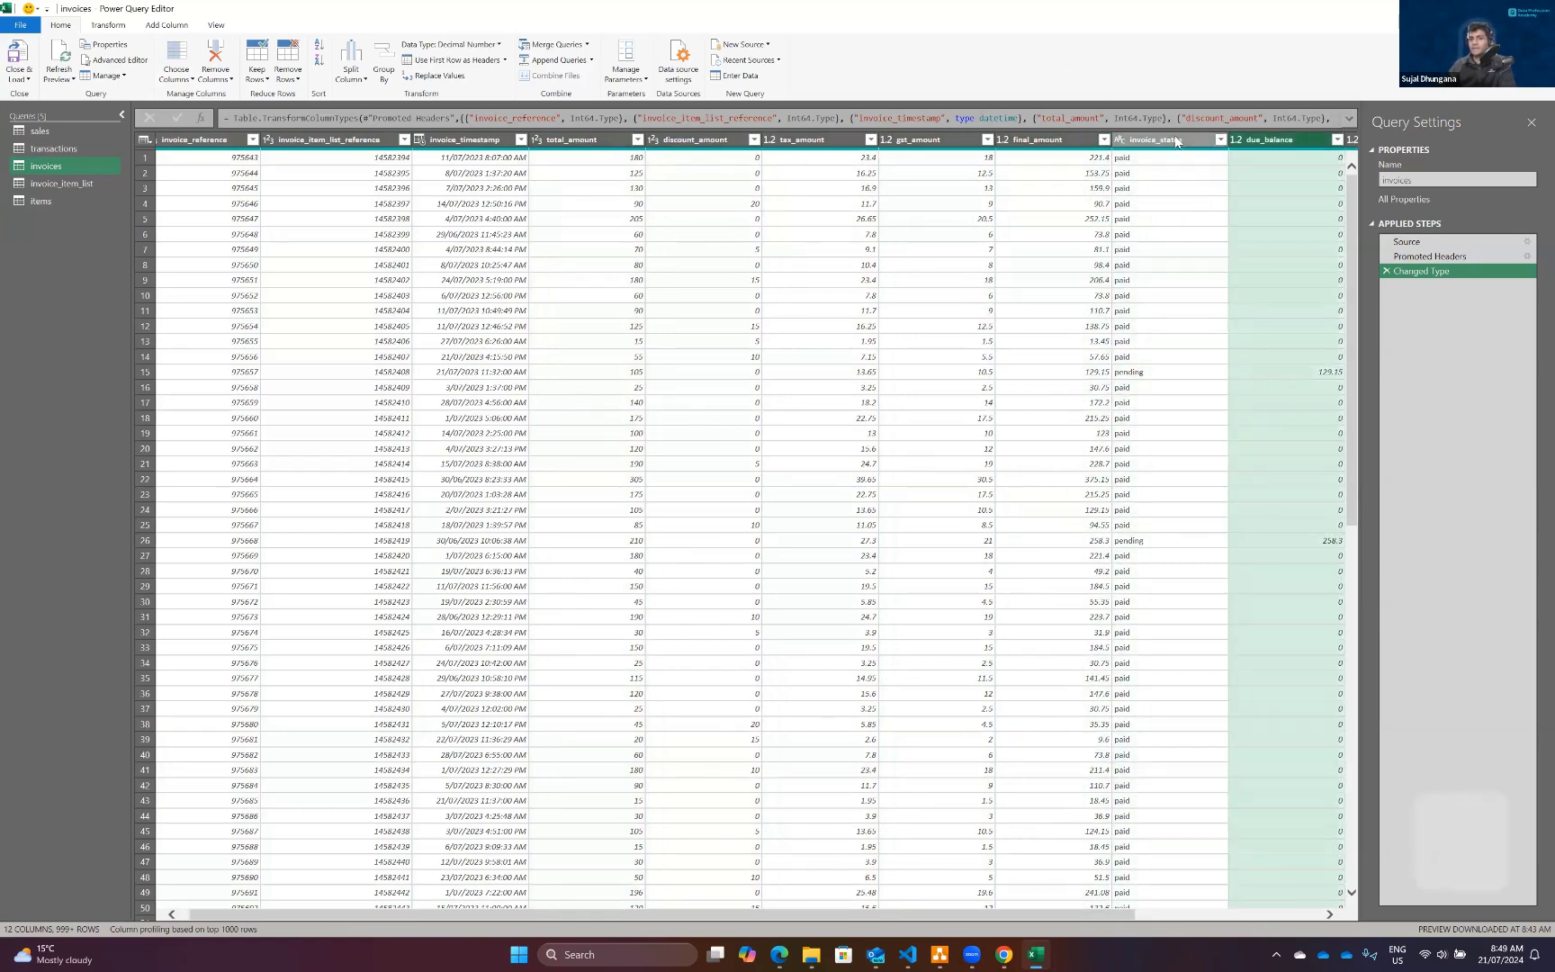
{"action": "key", "text": "Right"}
{"action": "key", "text": "Left"}
{"action": "key", "text": "Right"}
{"action": "key", "text": "Right"}
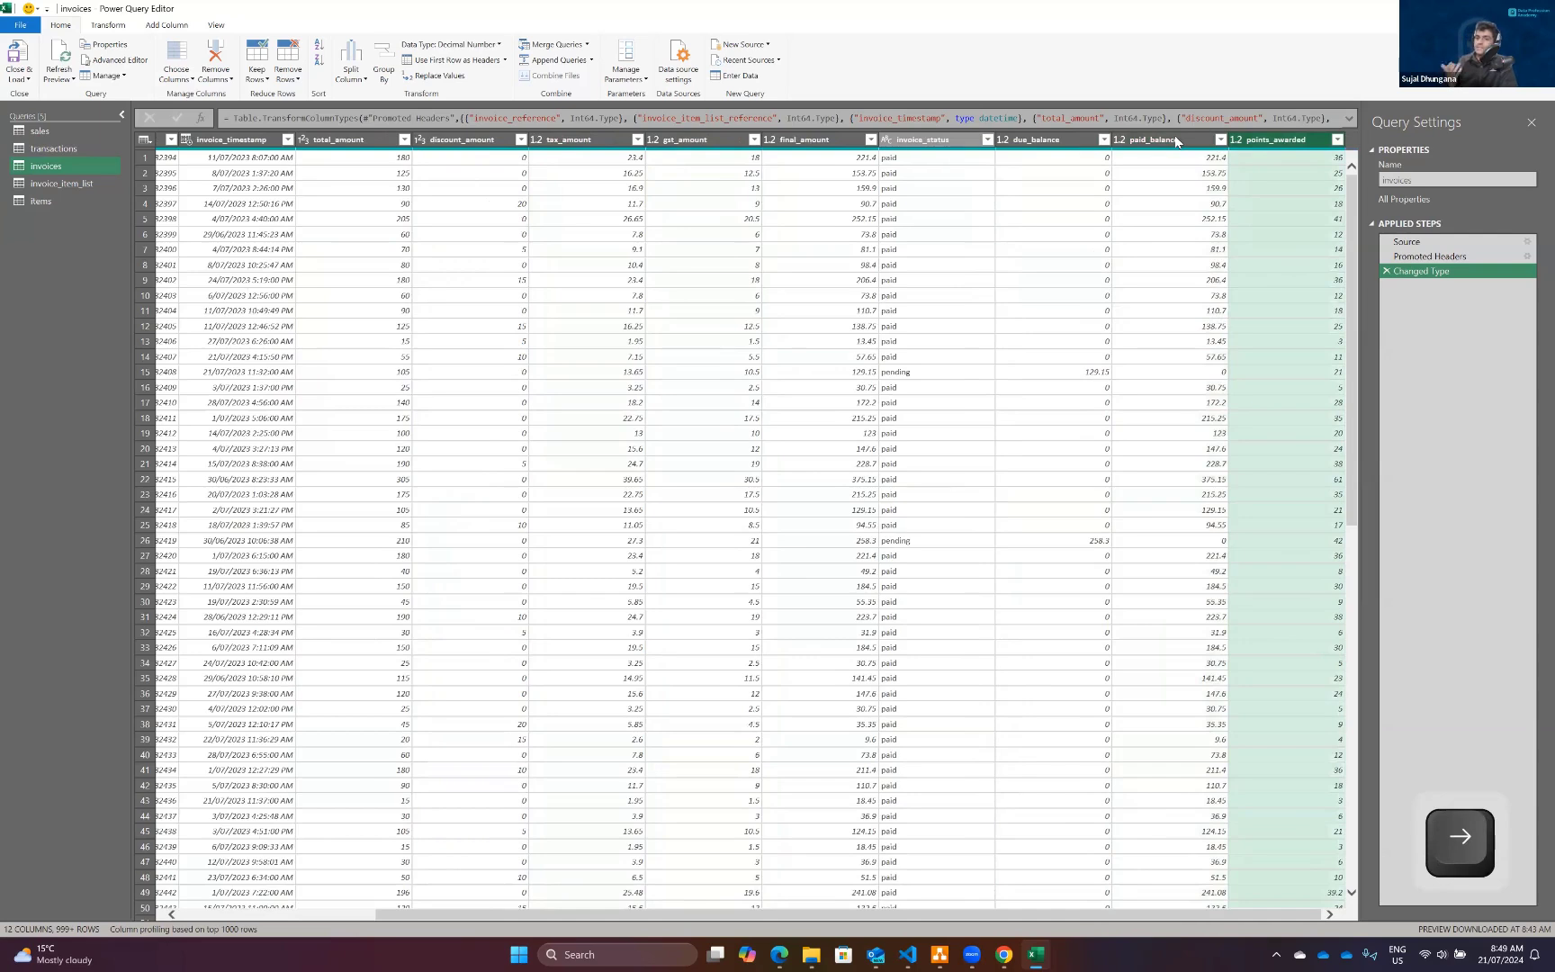
{"action": "key", "text": "Left"}
{"action": "key", "text": "Right"}
{"action": "key", "text": "Home"}
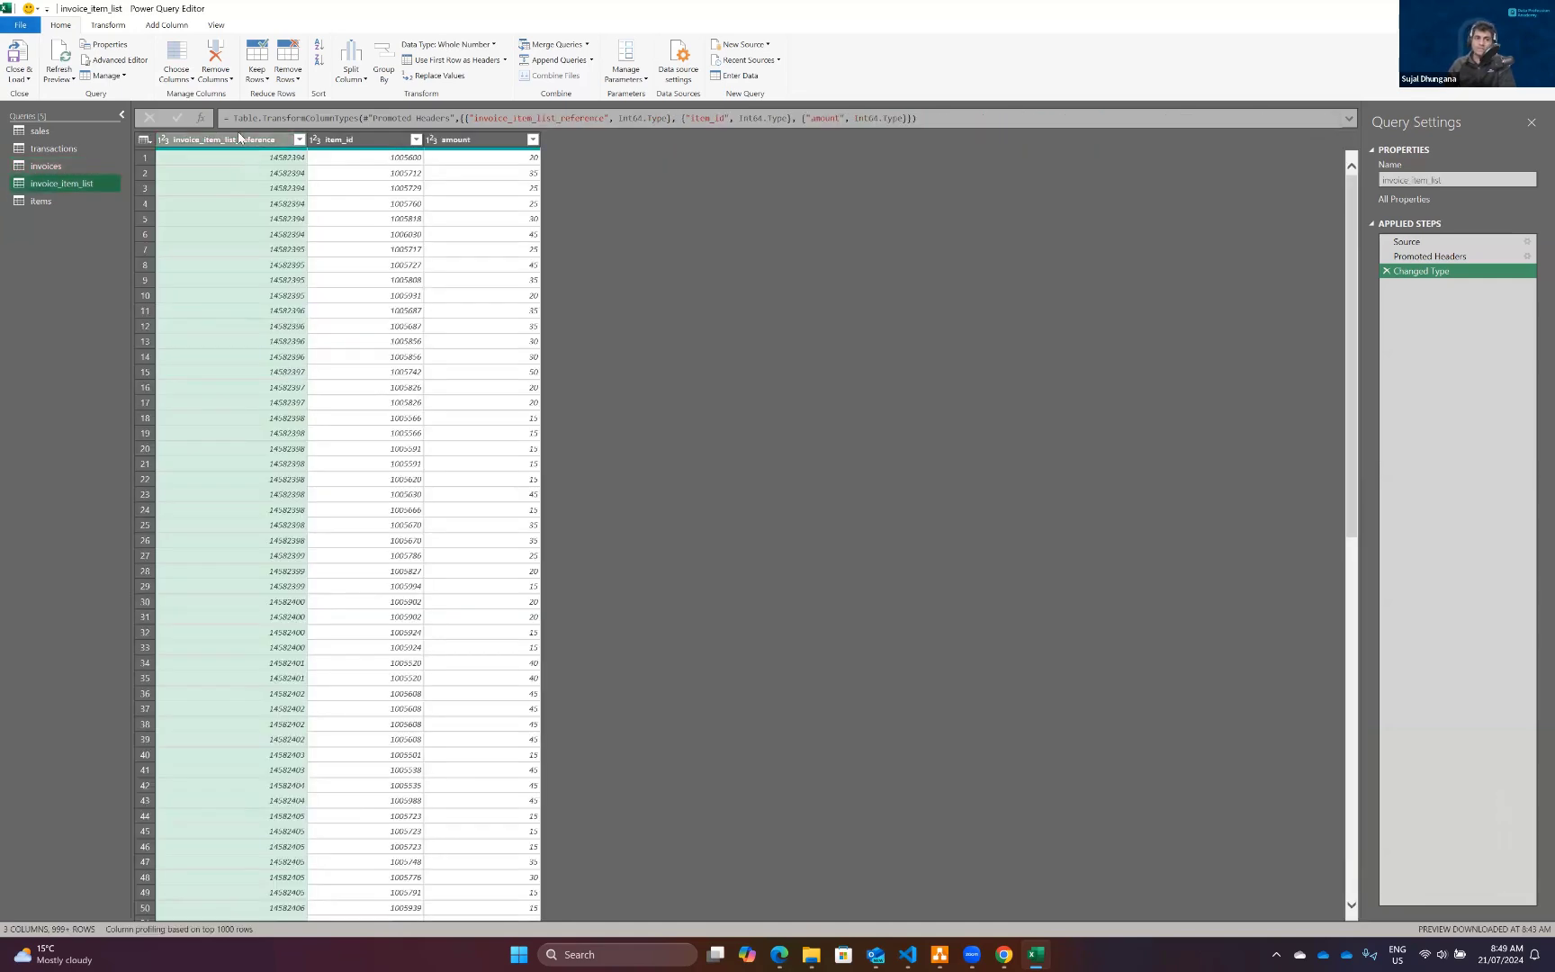
Examine the invoice_item_list query's item_id and amount columns, then return to invoice_item_list_reference.
{"action": "left_click", "coordinate": [350, 142]}
{"action": "left_click", "coordinate": [465, 144]}
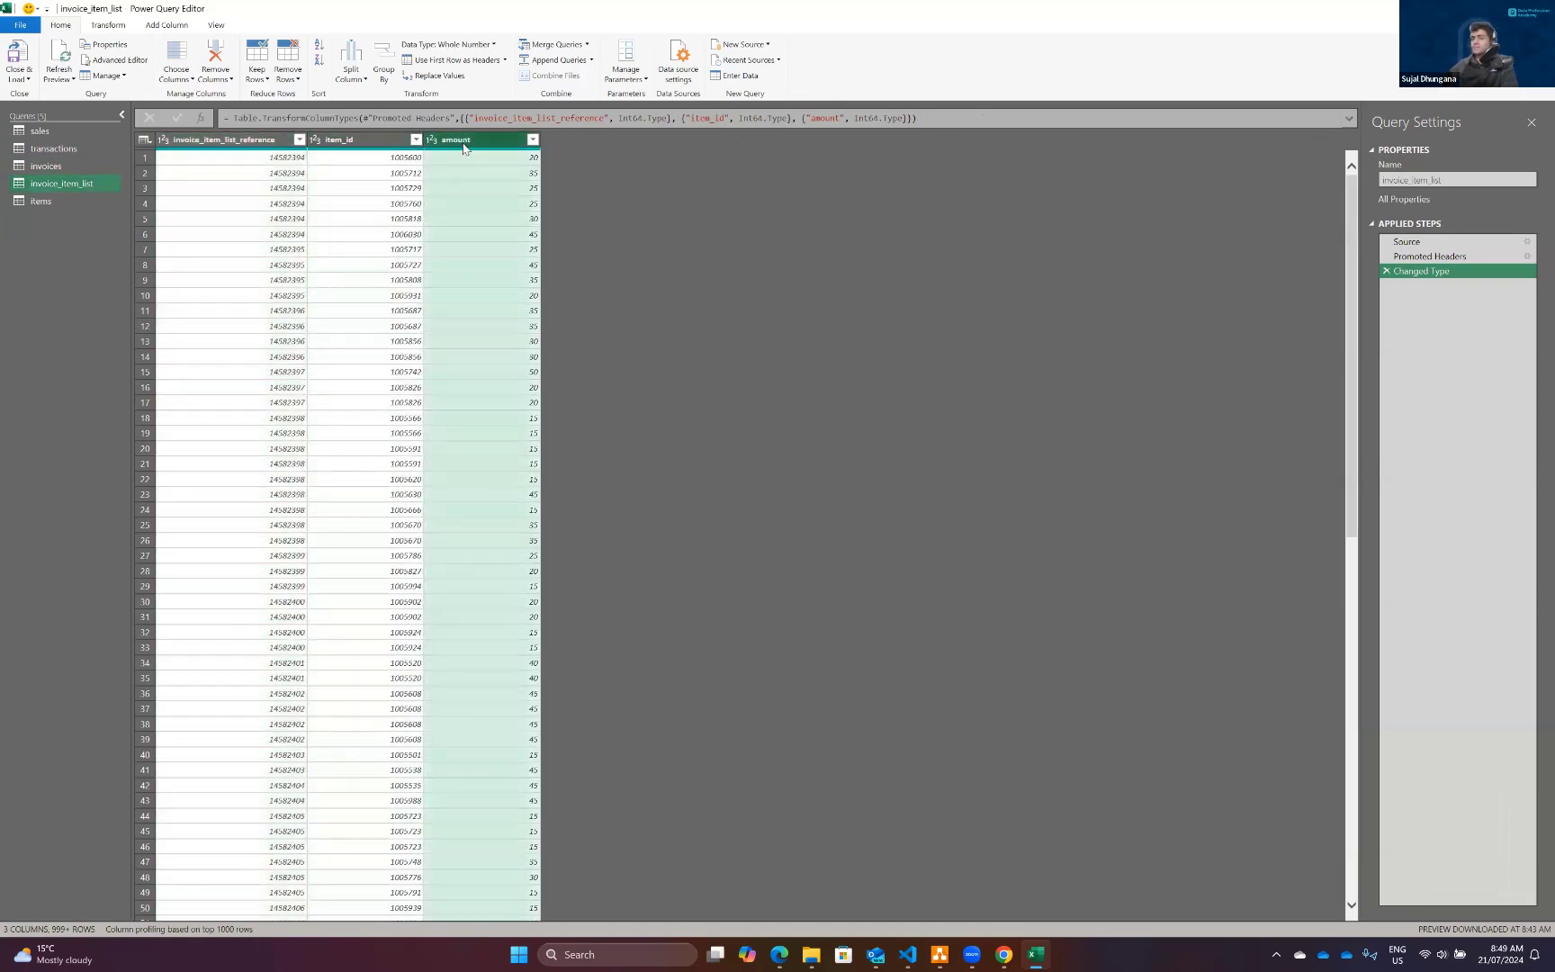
{"action": "left_click", "coordinate": [359, 139]}
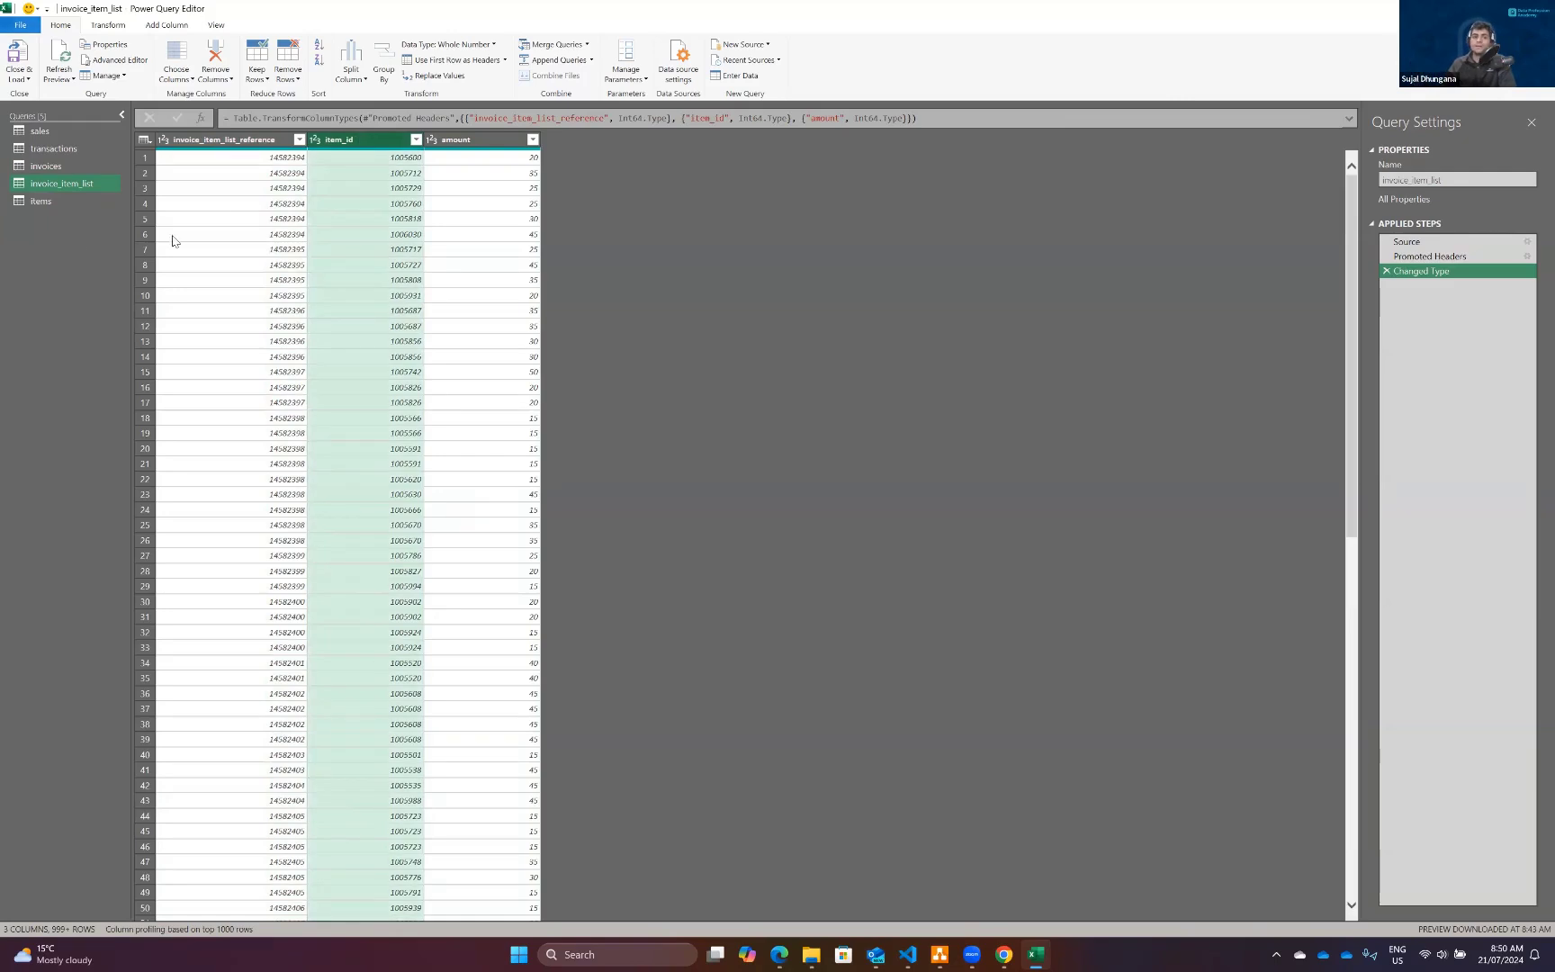
{"action": "left_click", "coordinate": [216, 141]}
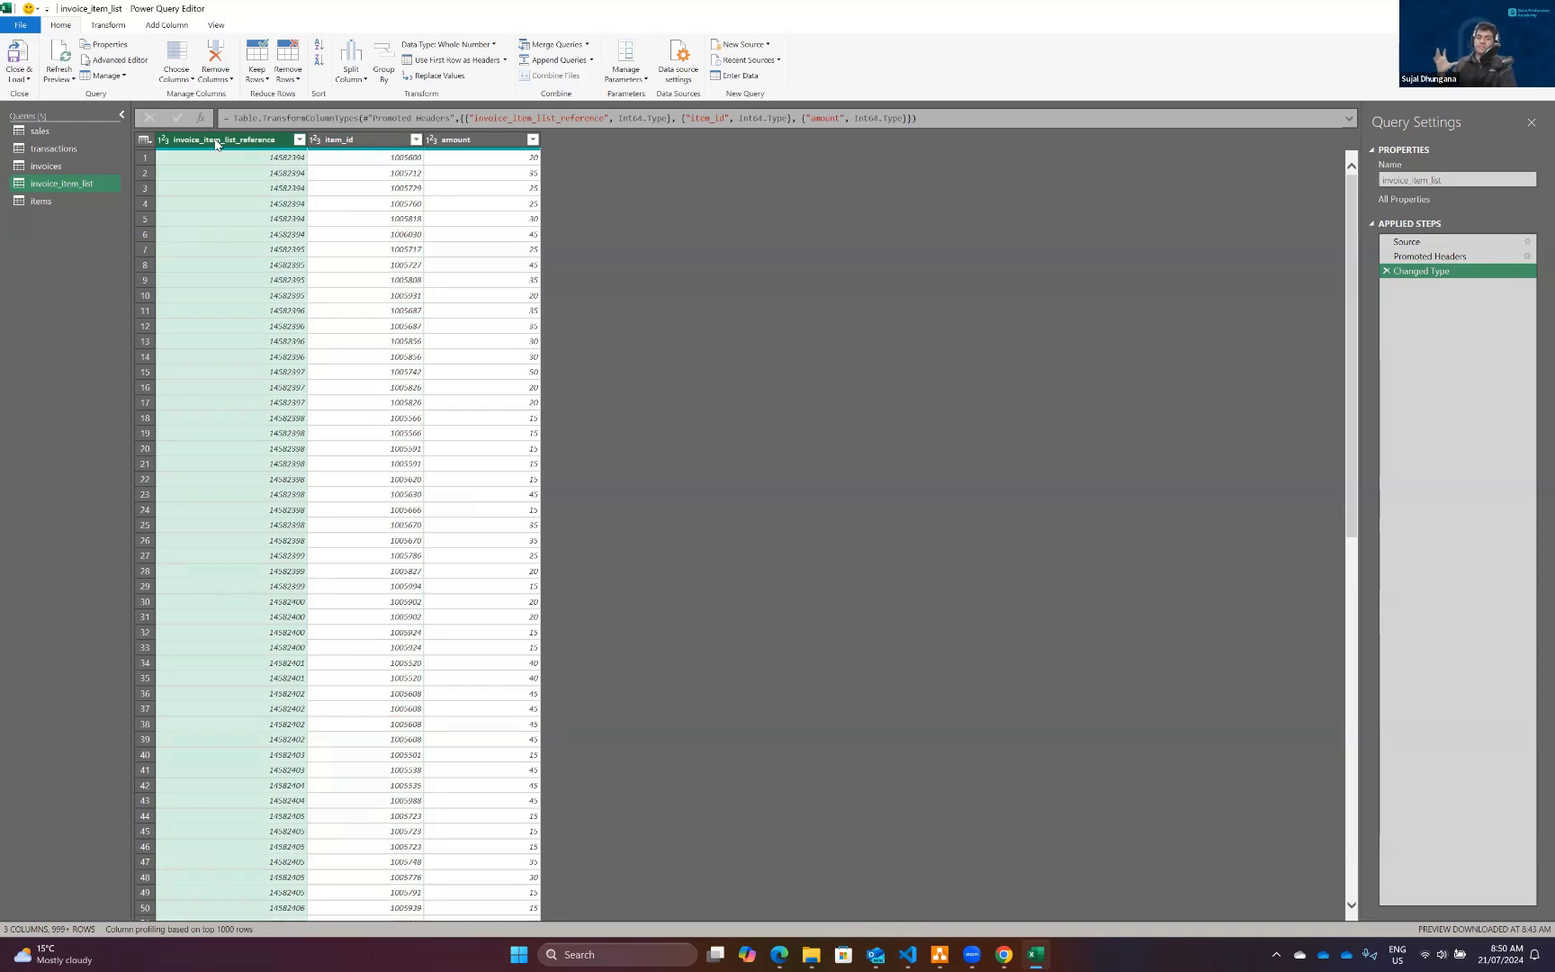
Open the items query and examine its first row from item_id and item_name through the show date and times to run_time.
{"action": "left_click", "coordinate": [43, 201]}
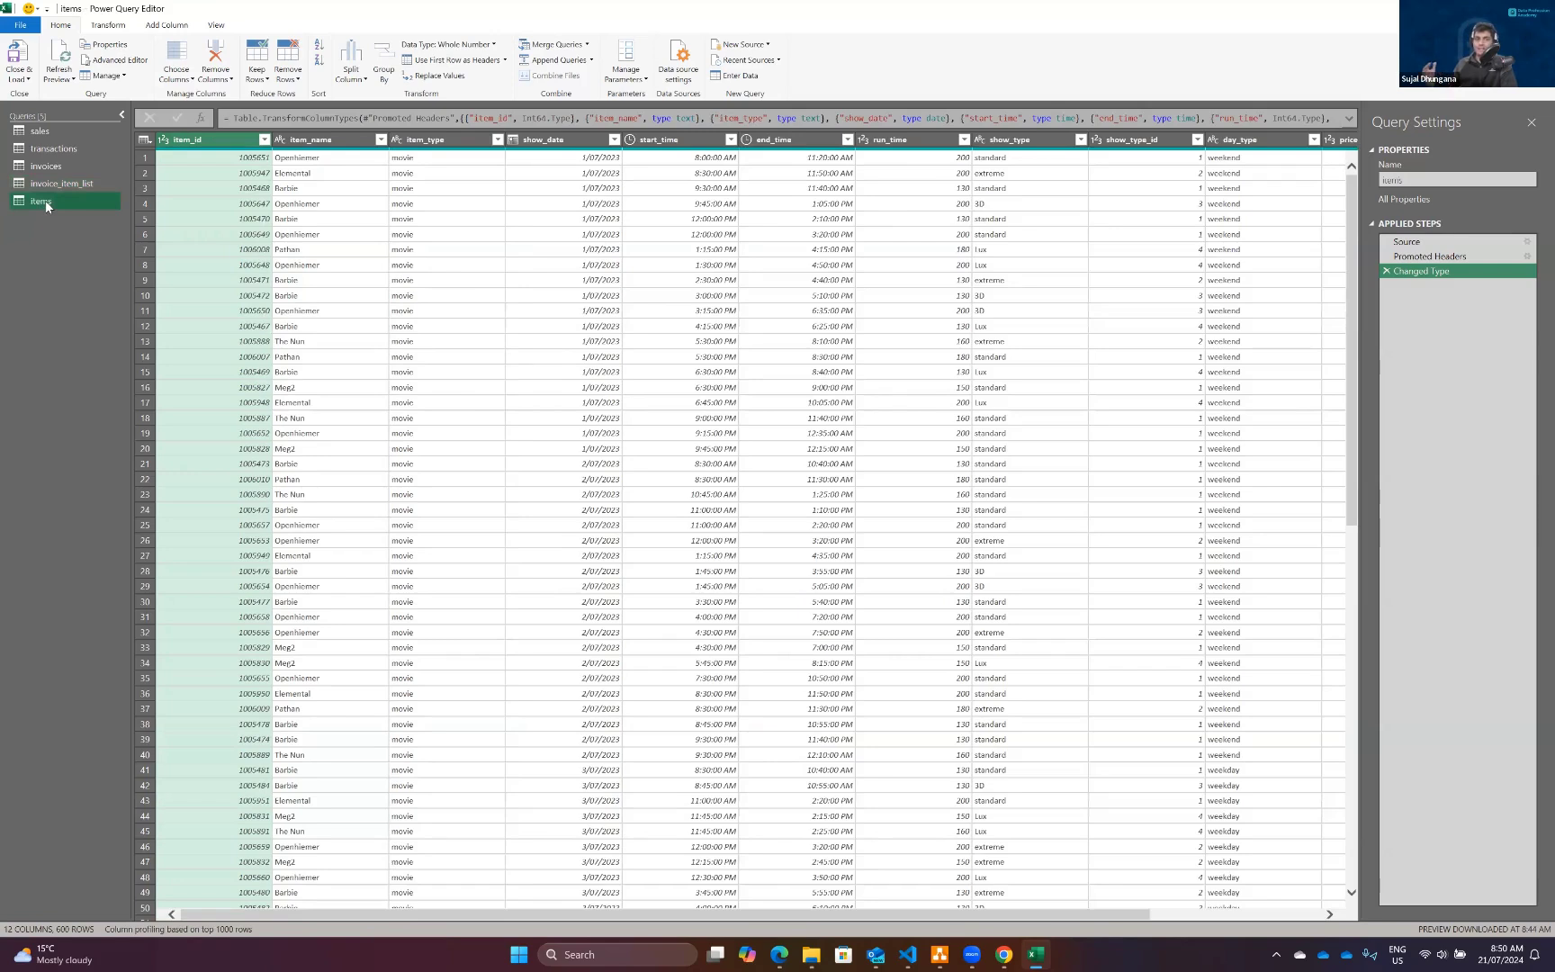
{"action": "left_click", "coordinate": [235, 159]}
{"action": "left_click", "coordinate": [329, 159]}
{"action": "left_click", "coordinate": [396, 164]}
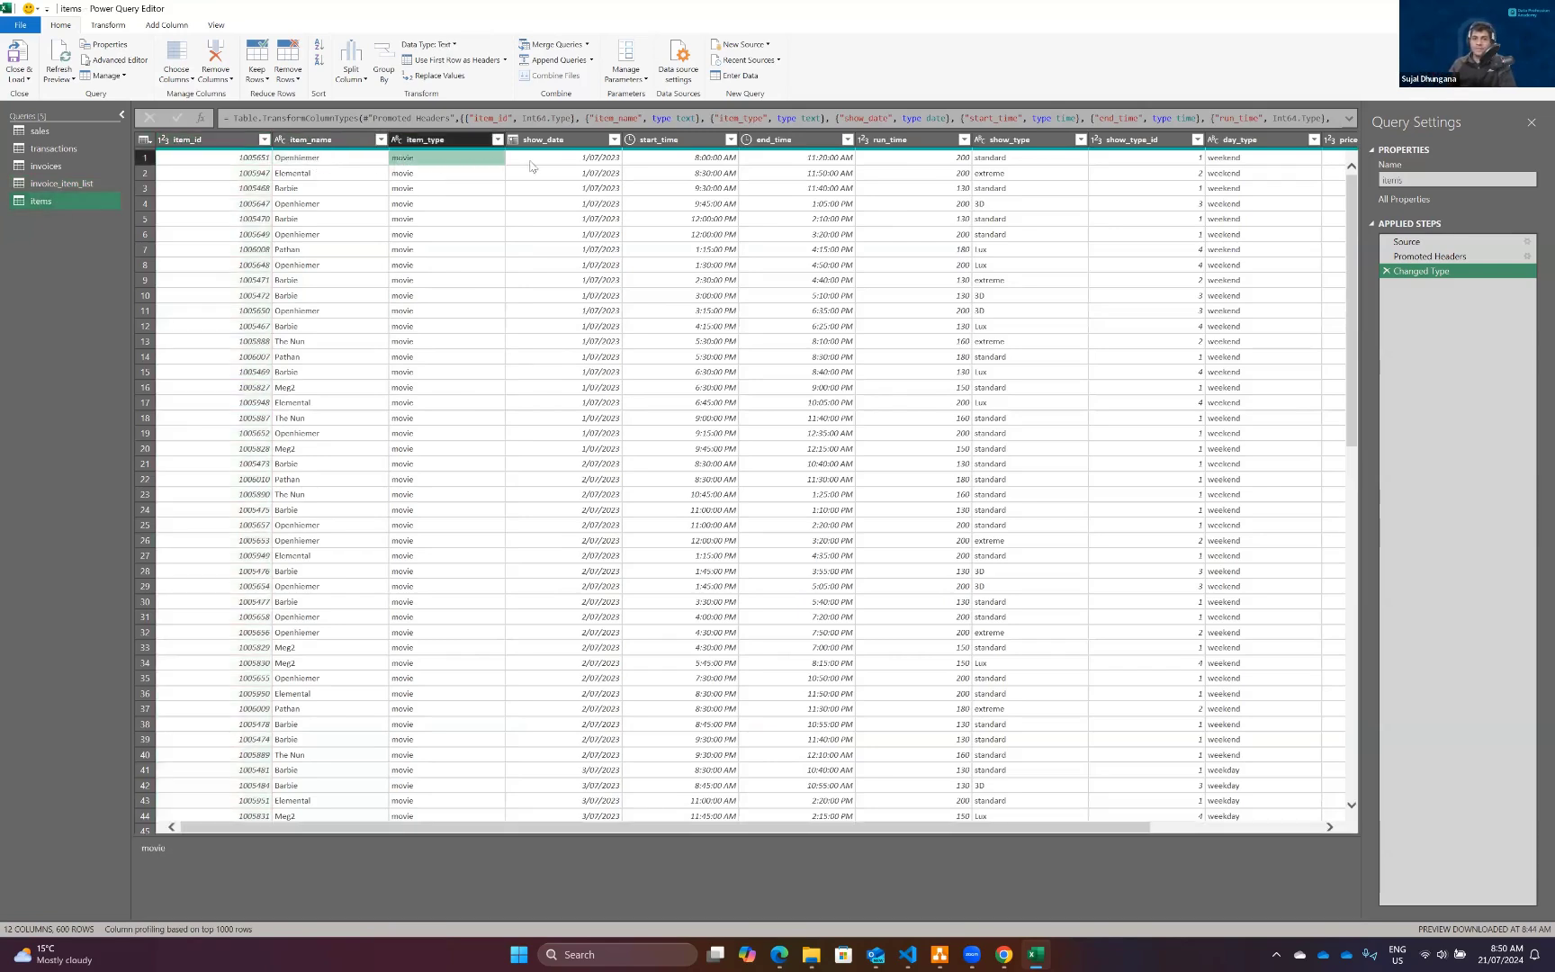
{"action": "left_click", "coordinate": [541, 164]}
{"action": "key", "text": "Right"}
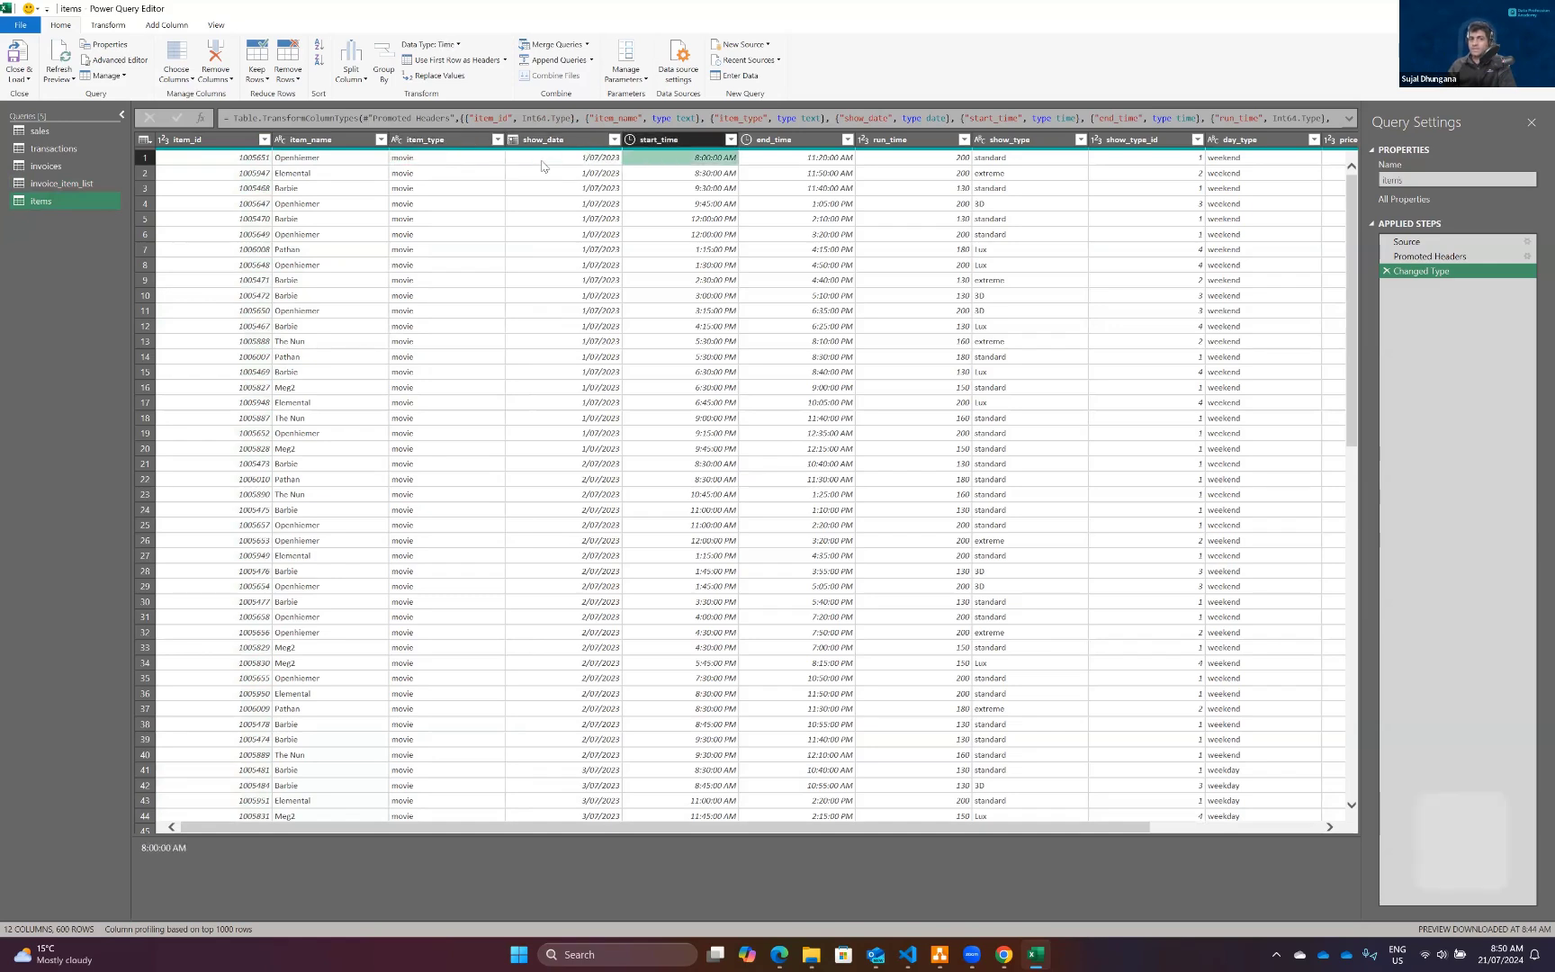
{"action": "key", "text": "Right"}
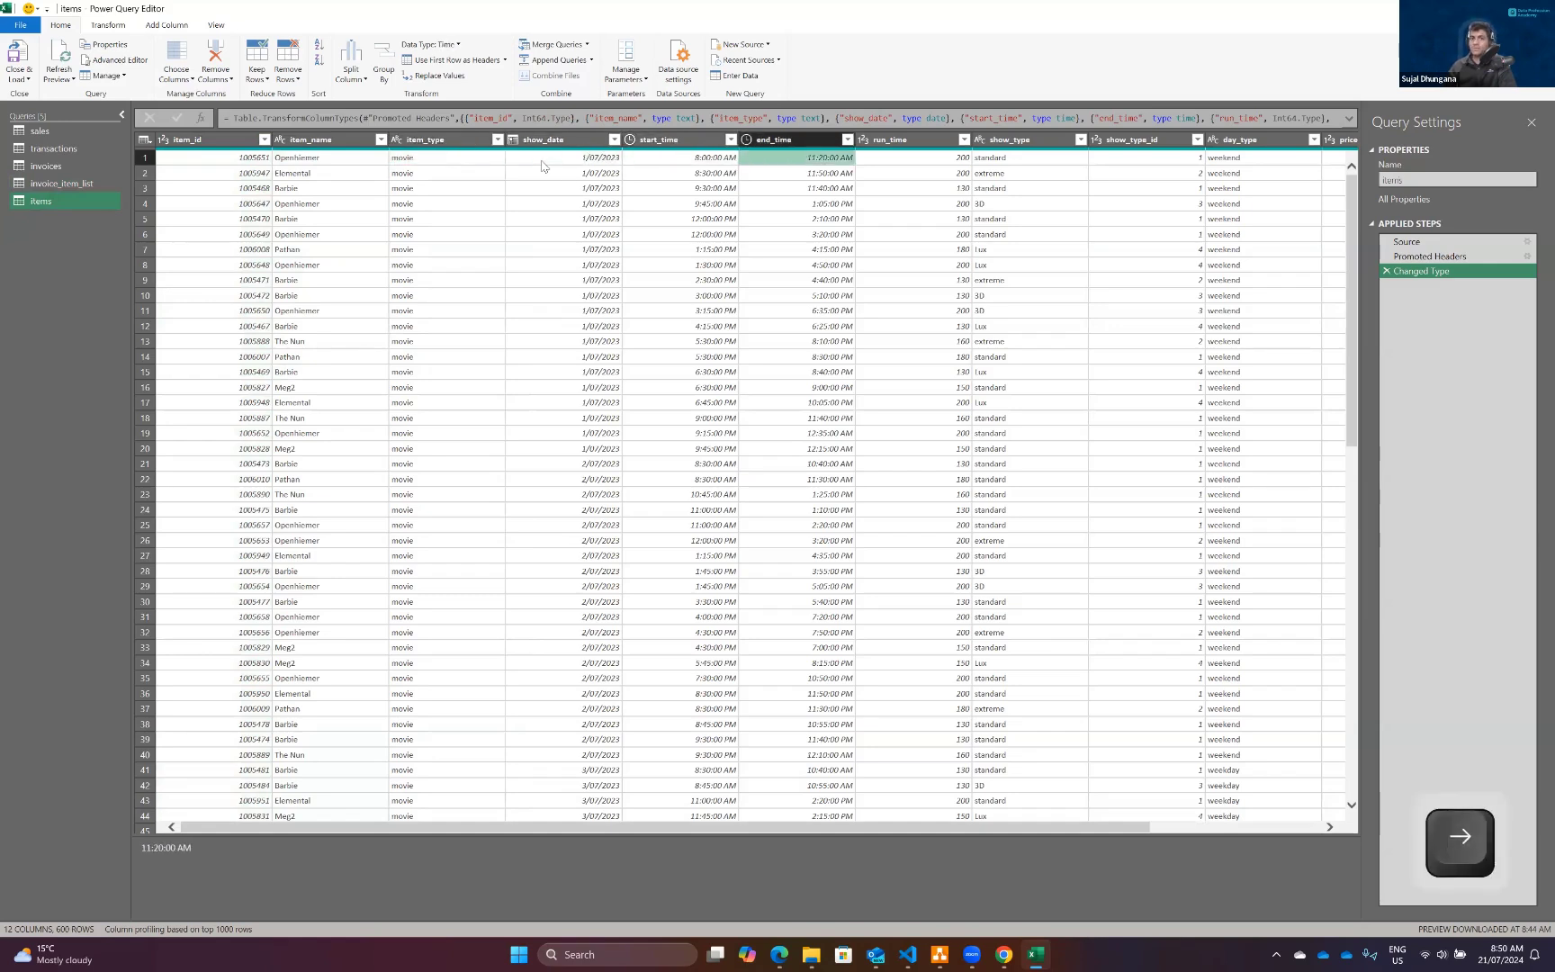
{"action": "key", "text": "Right"}
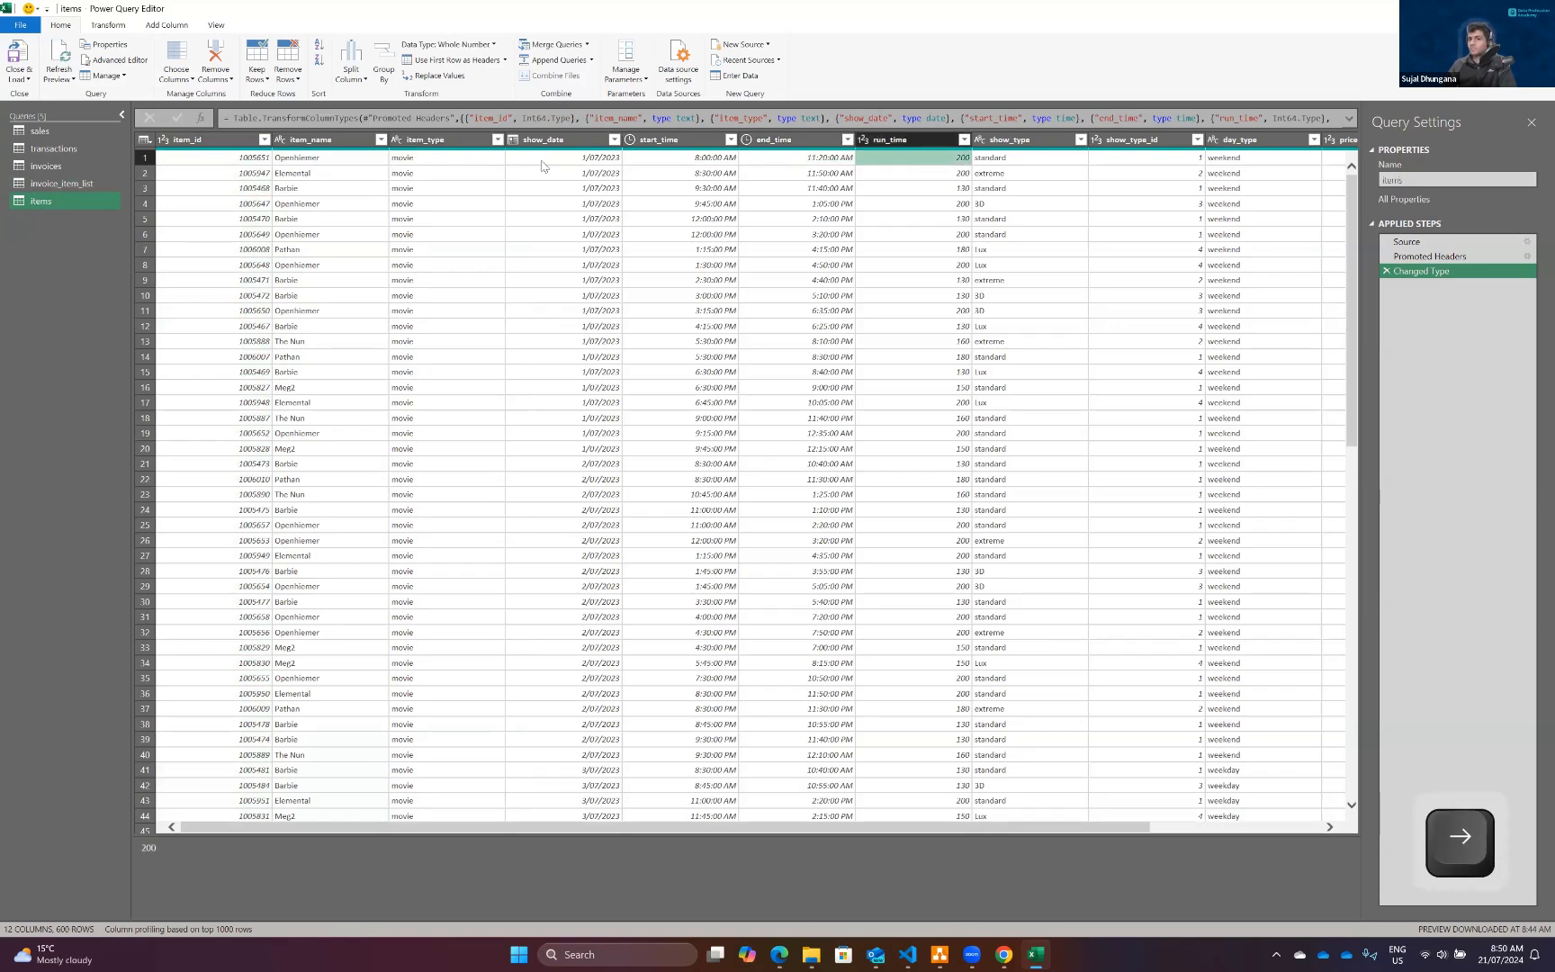
Examine the first items row's show_type, show_type_id, day_type, price and special_show values.
{"action": "key", "text": "Right"}
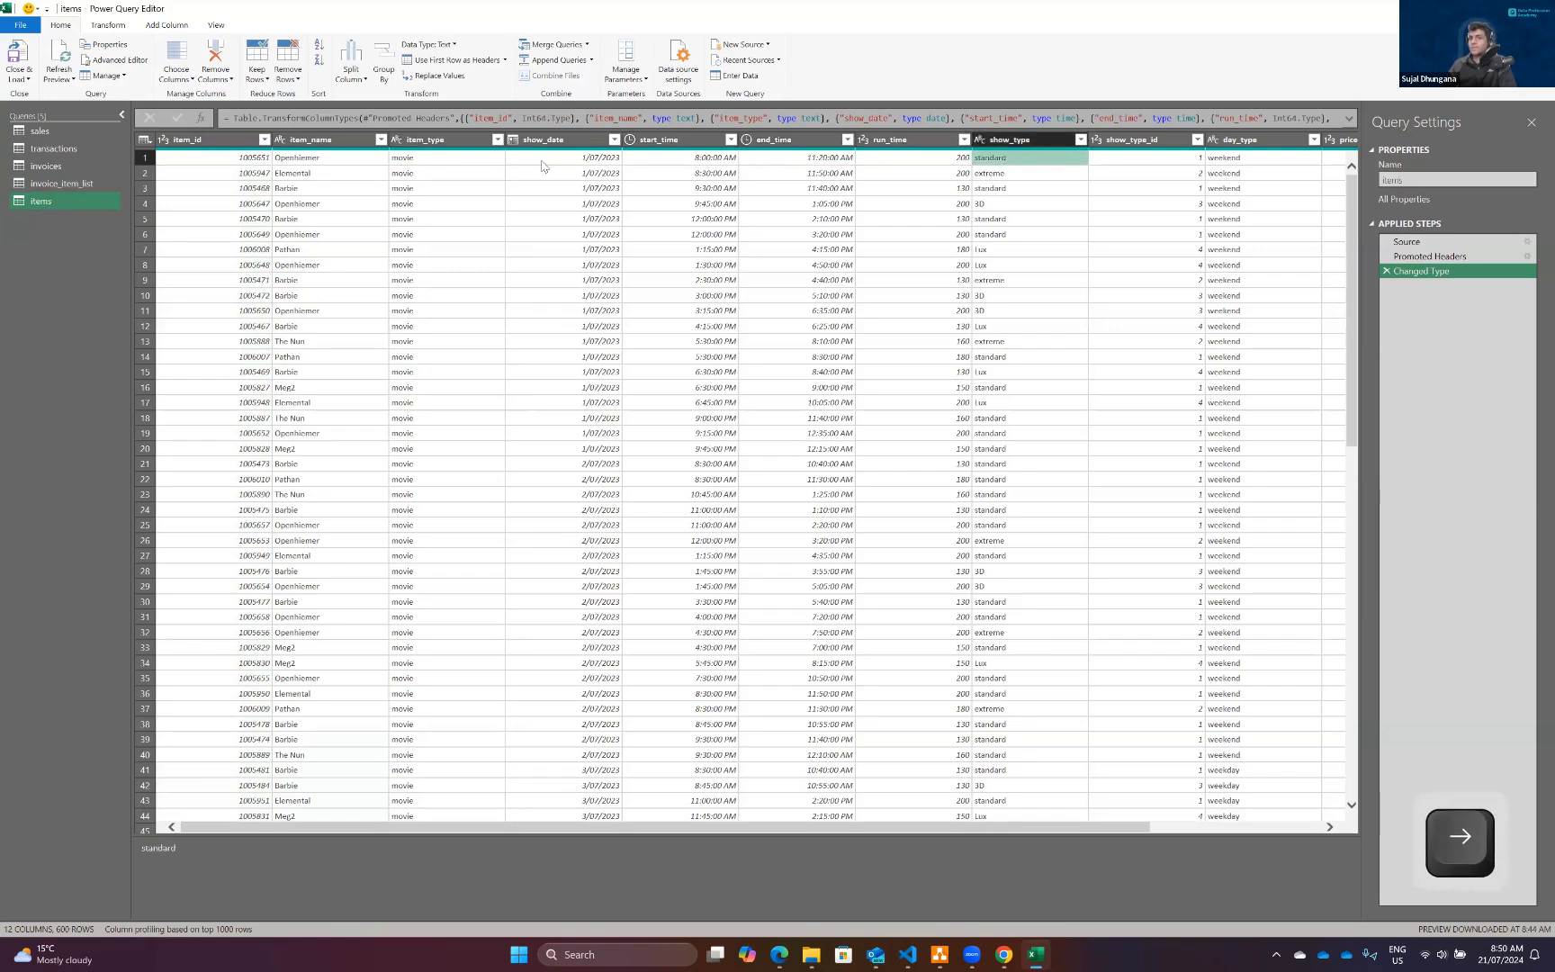
{"action": "key", "text": "Right"}
{"action": "key", "text": "Right"}
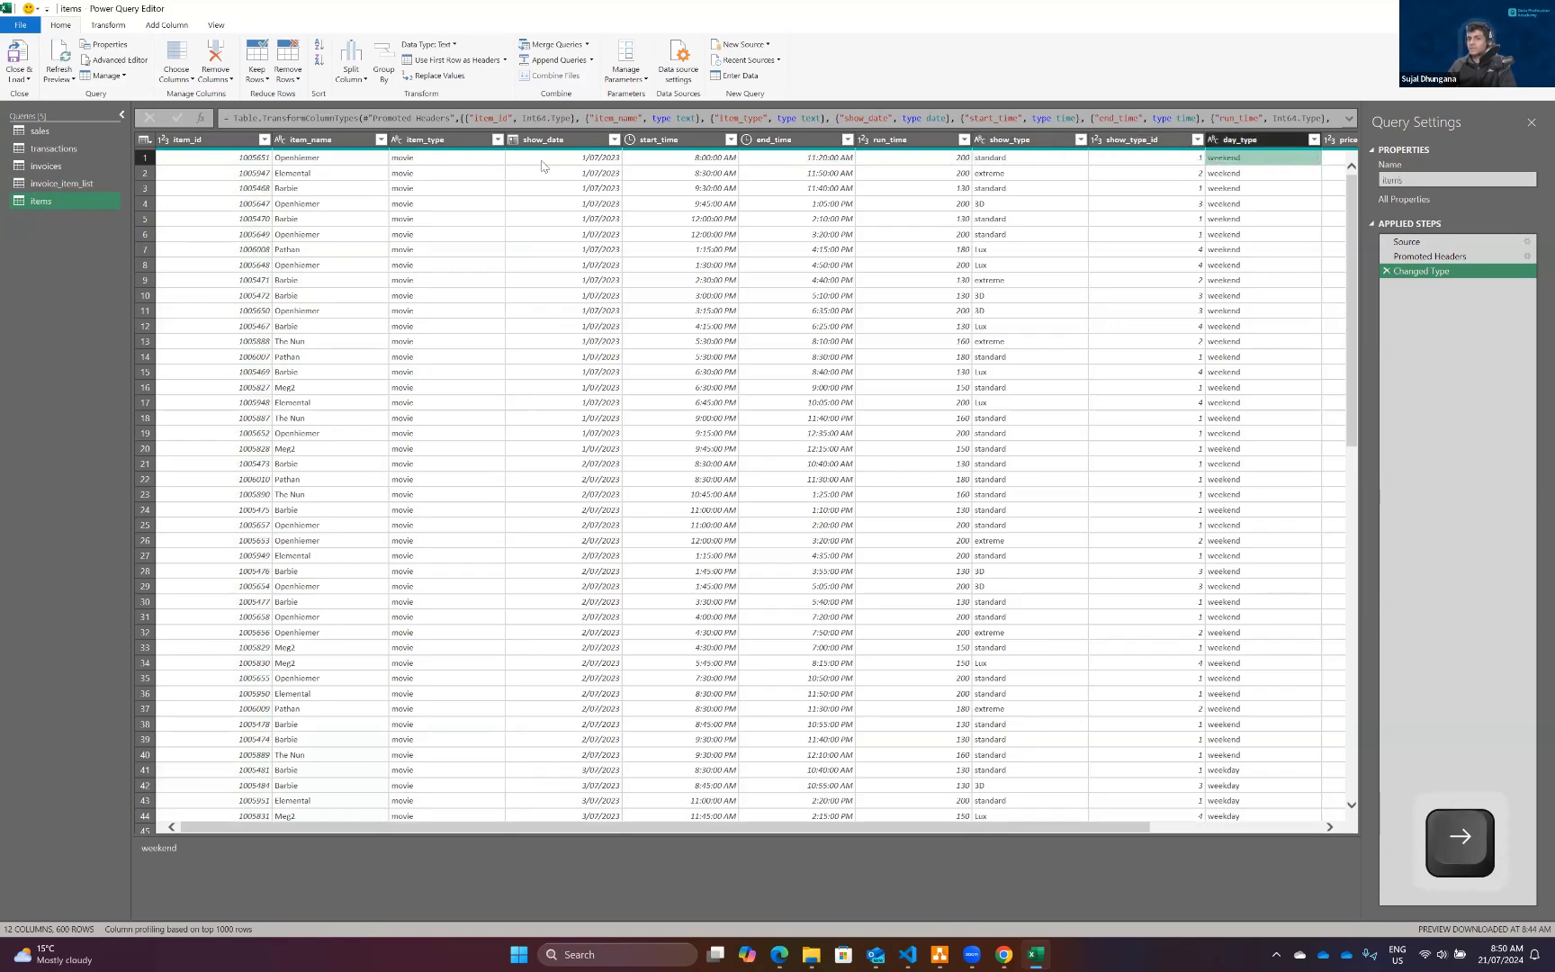
{"action": "key", "text": "Right"}
{"action": "key", "text": "Right"}
{"action": "key", "text": "Left"}
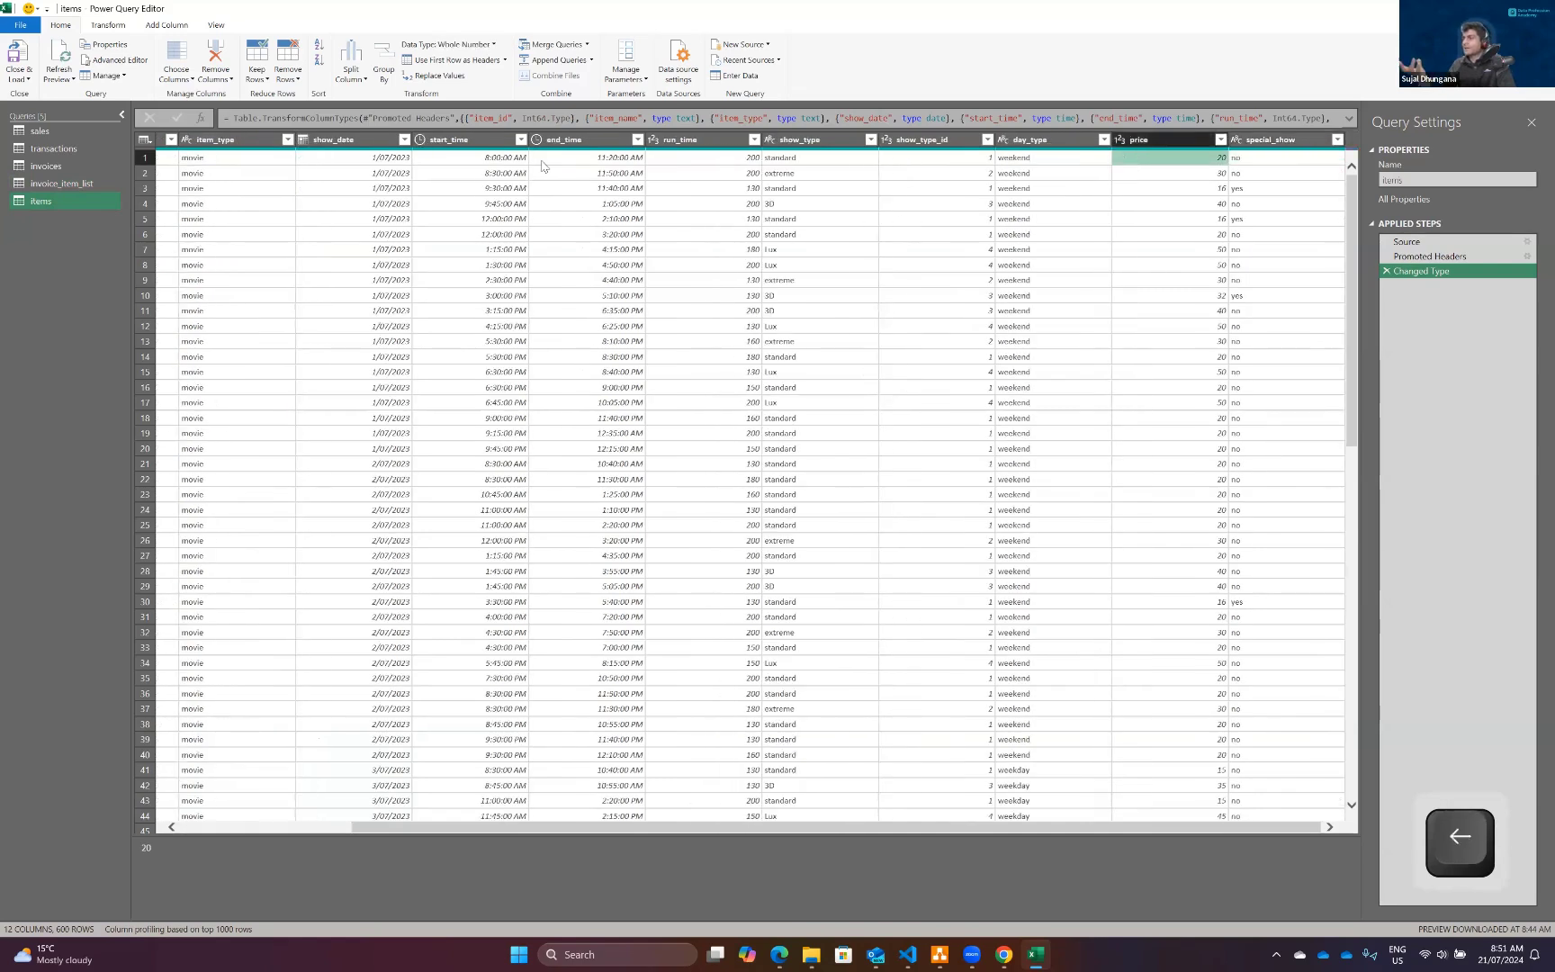
{"action": "key", "text": "Right"}
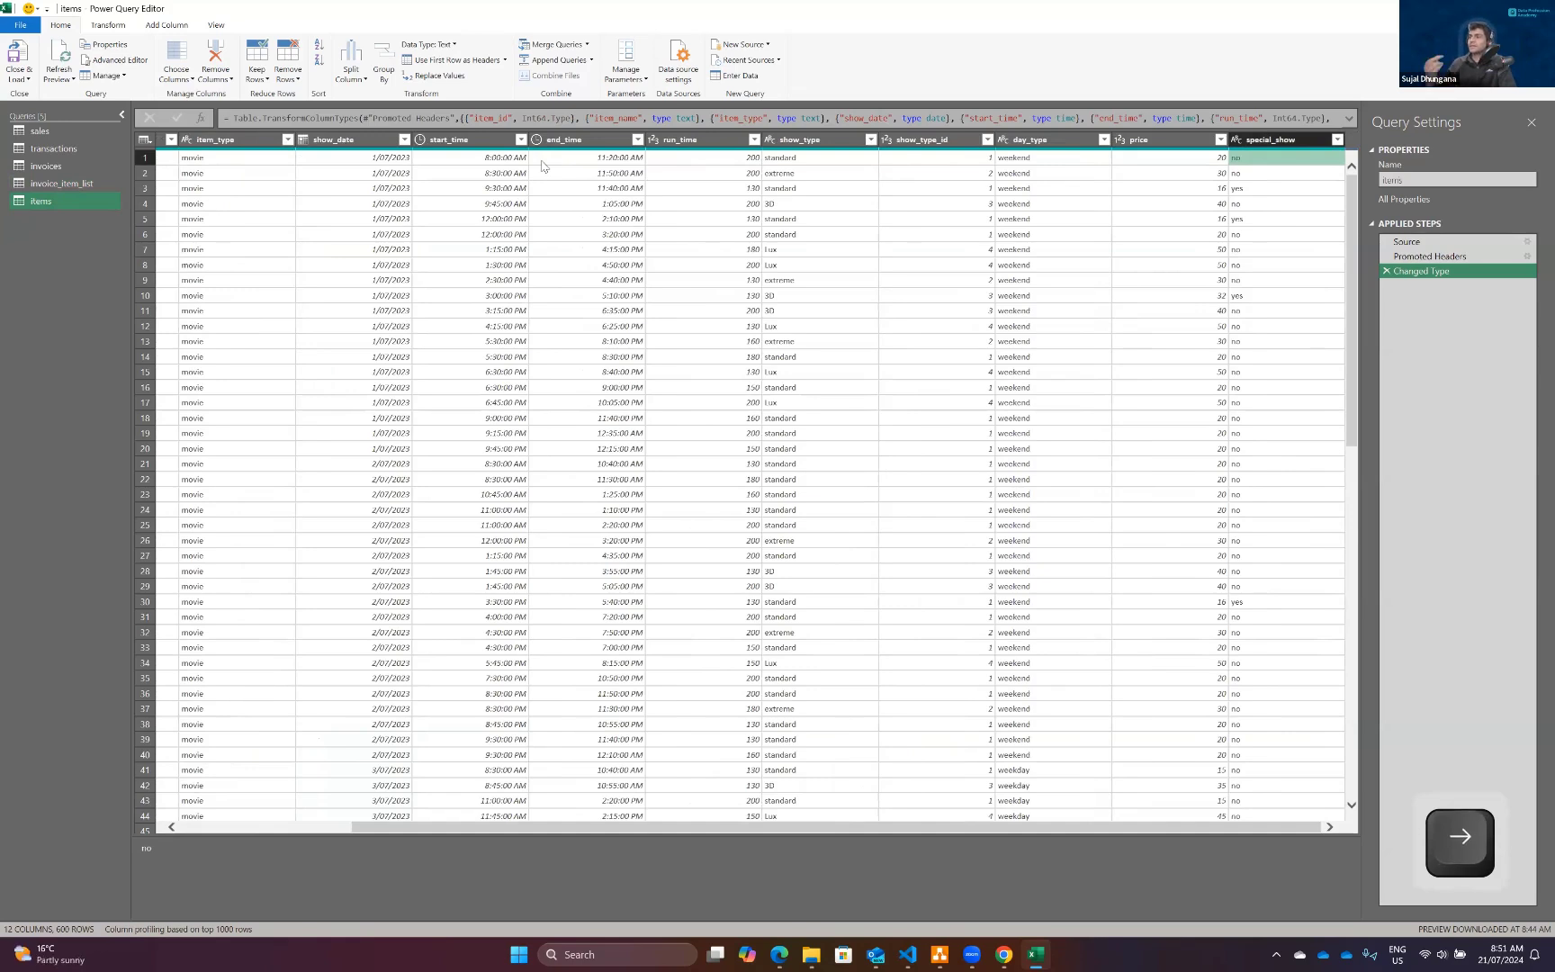
Review the first items row backwards from price to item_type.
{"action": "key", "text": "Left"}
{"action": "key", "text": "Left"}
{"action": "key", "text": "Left"}
{"action": "key", "text": "Left"}
{"action": "key", "text": "Left"}
{"action": "key", "text": "Left"}
{"action": "key", "text": "Left"}
{"action": "key", "text": "Left"}
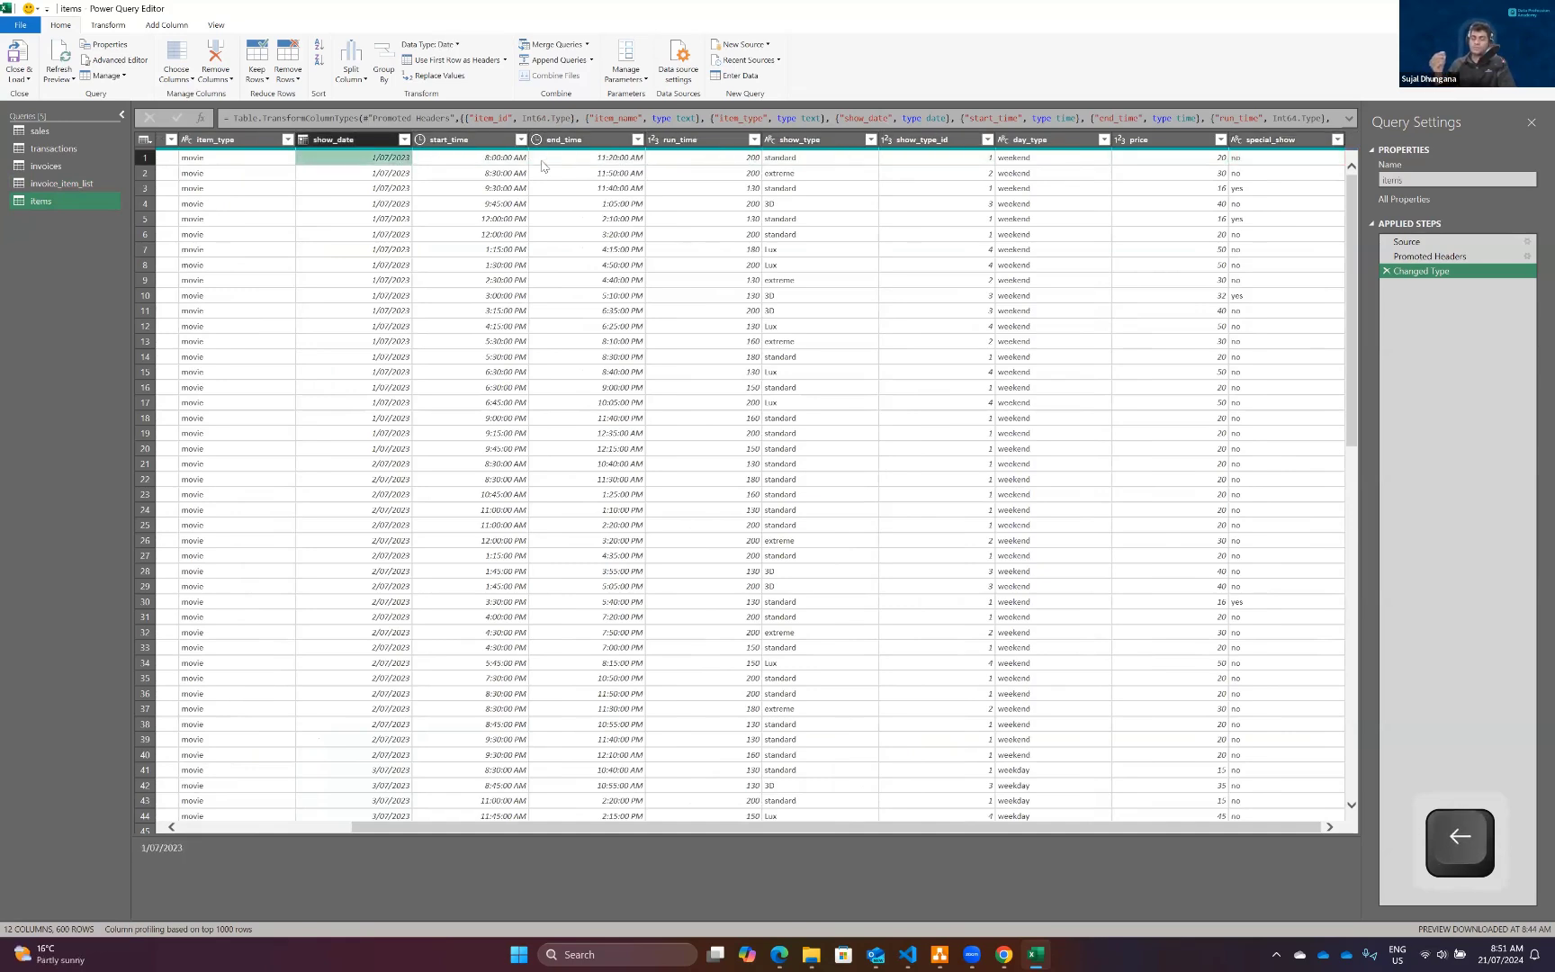
{"action": "key", "text": "Left"}
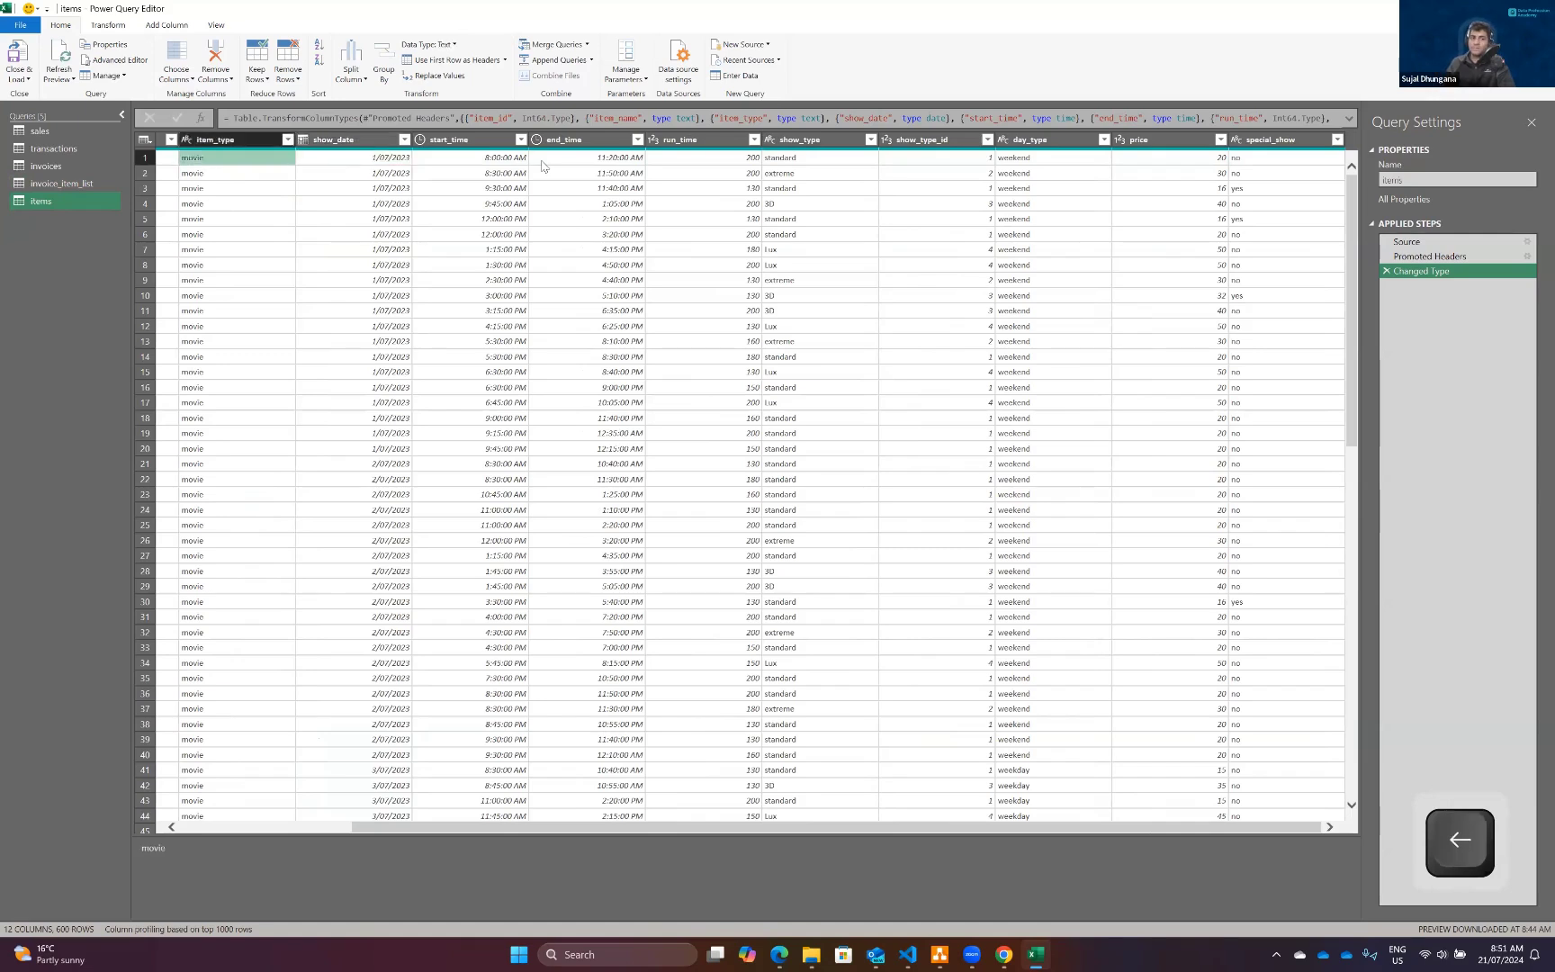
Return to the first items row's item_id value and look through the query's rows.
{"action": "key", "text": "Left"}
{"action": "key", "text": "Left"}
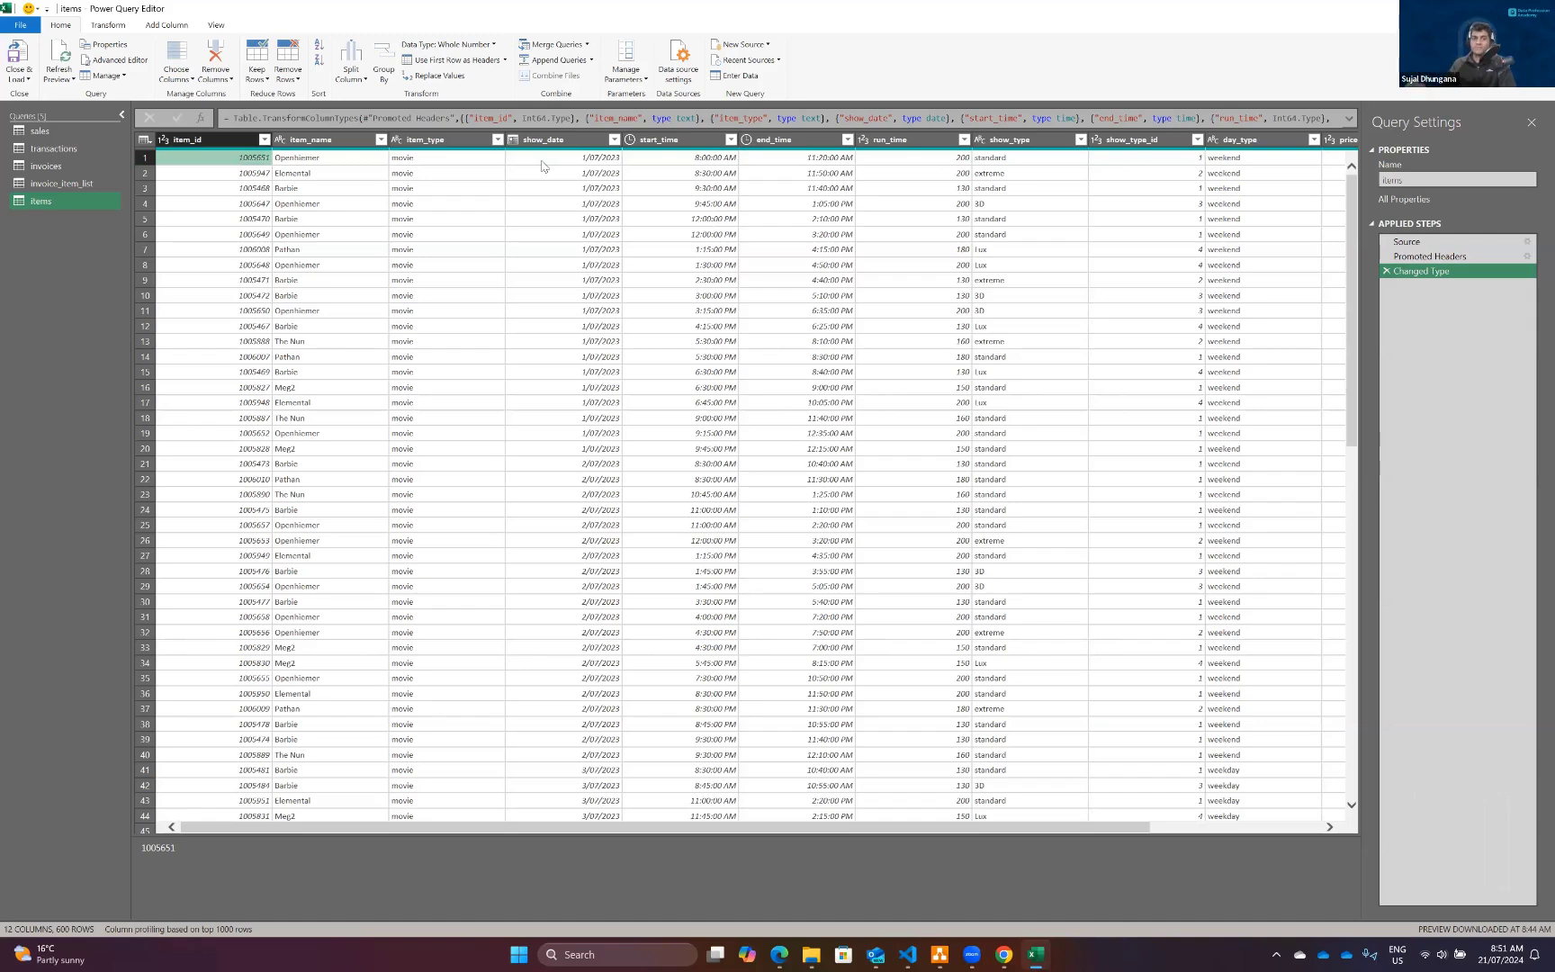
{"action": "scroll", "coordinate": [670, 394], "scroll_direction": "down", "scroll_amount": 18}
{"action": "scroll", "coordinate": [670, 394], "scroll_direction": "up", "scroll_amount": 19}
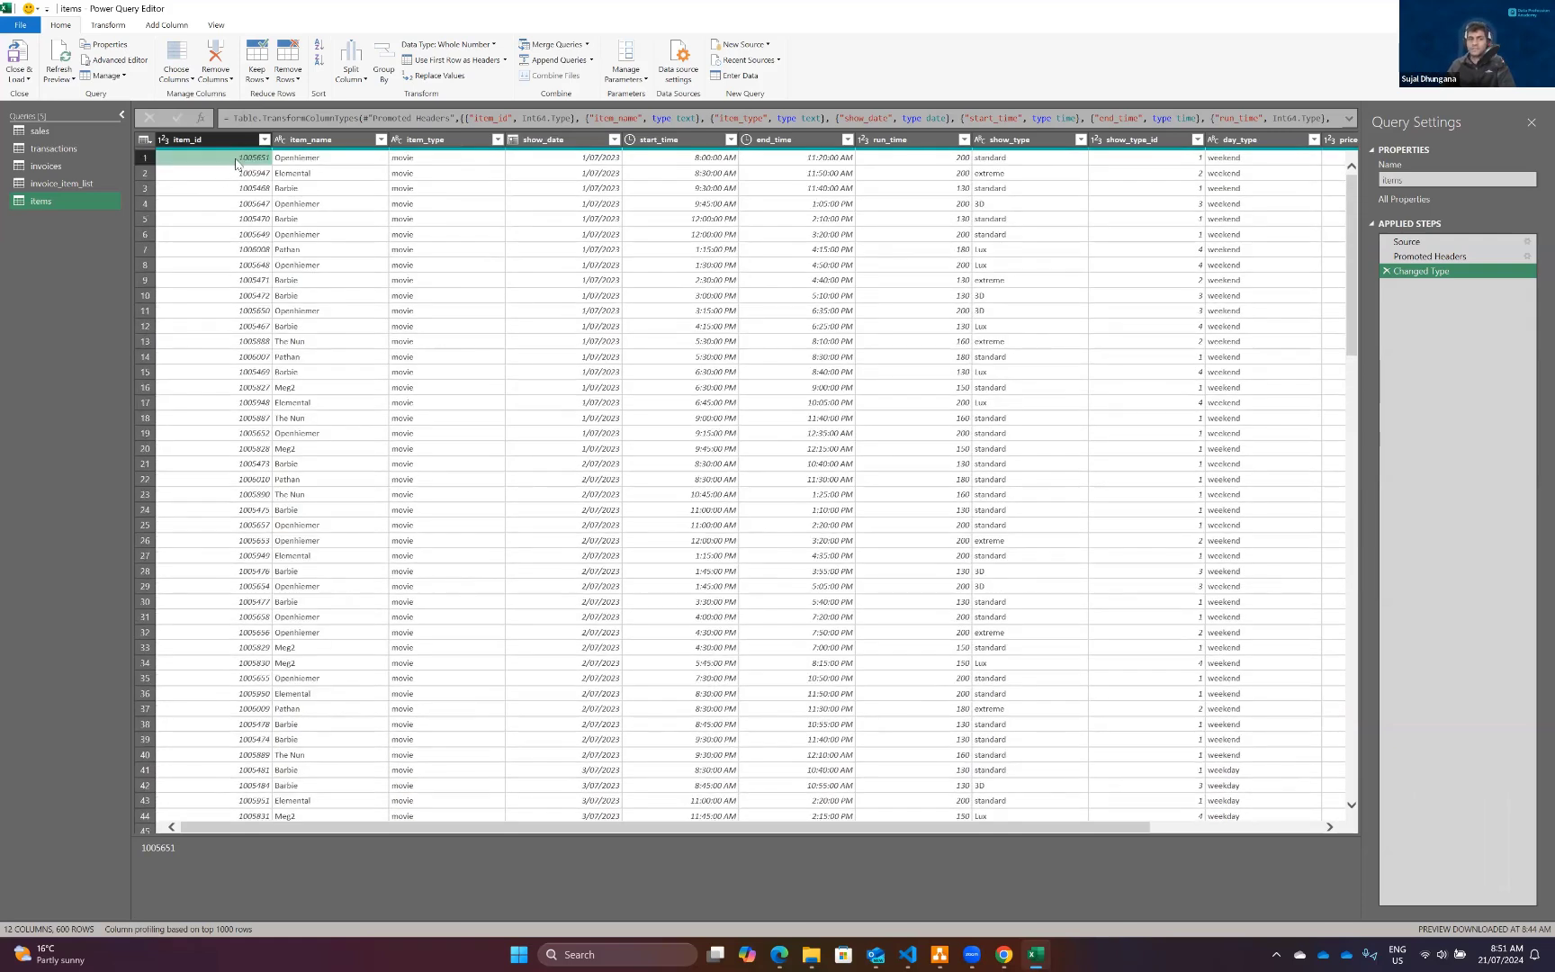
Examine the first items row across all columns from item_id to special_show.
{"action": "key", "text": "Right"}
{"action": "key", "text": "Right"}
{"action": "key", "text": "Right"}
{"action": "key", "text": "Right"}
{"action": "key", "text": "Right"}
{"action": "key", "text": "Right"}
{"action": "key", "text": "Right"}
{"action": "key", "text": "Right"}
{"action": "key", "text": "Right"}
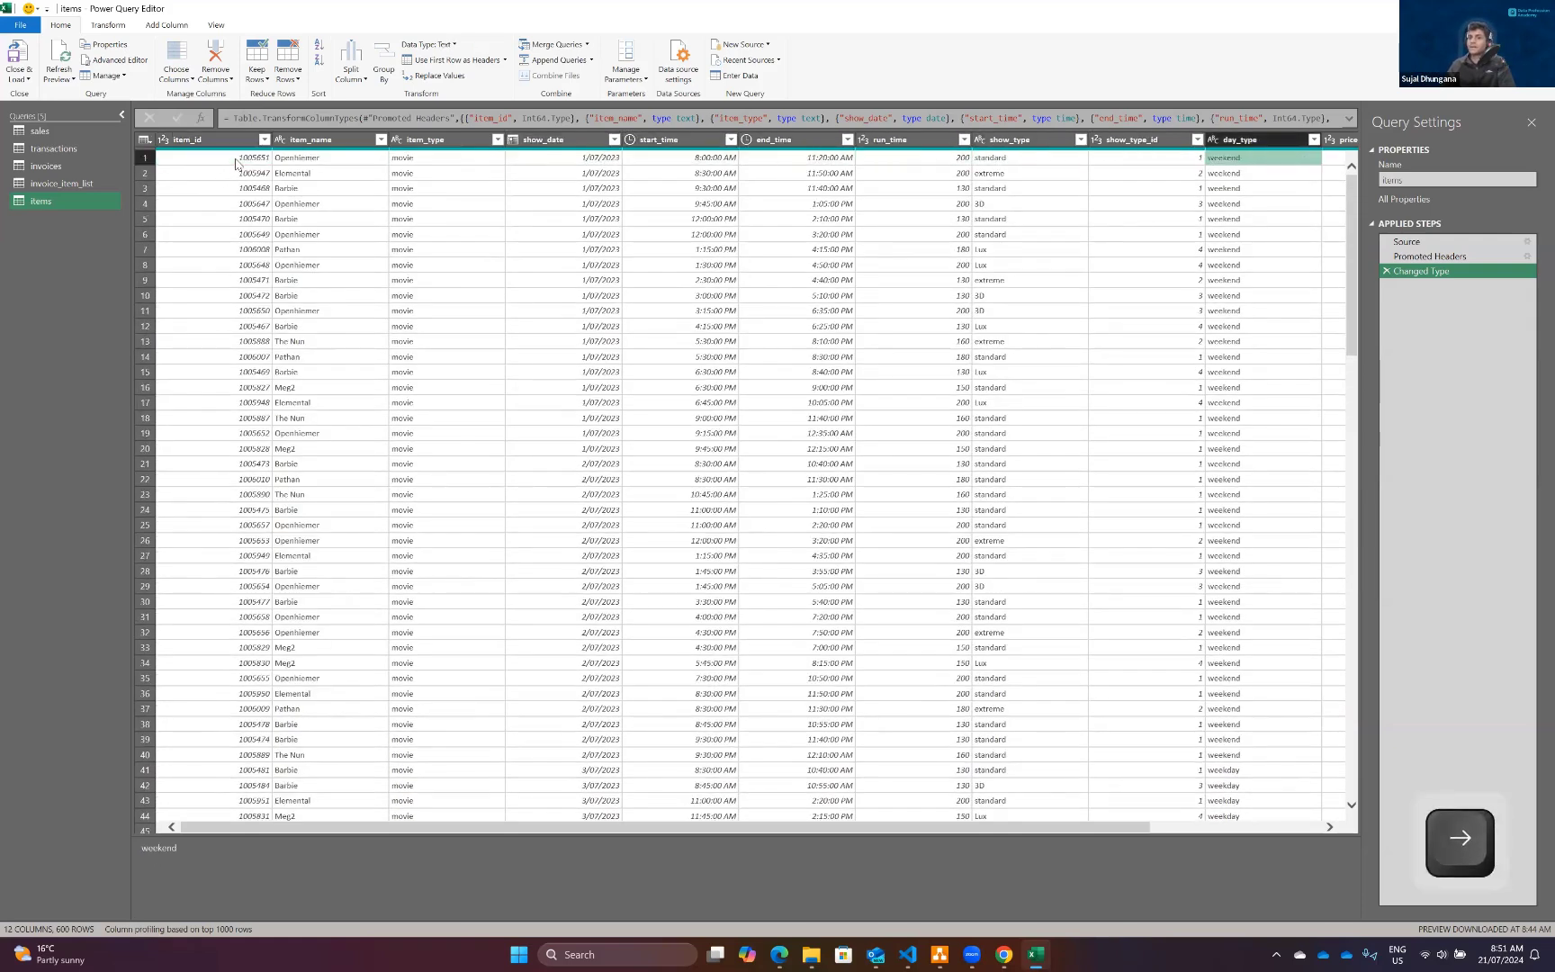
{"action": "key", "text": "Right"}
{"action": "key", "text": "Right"}
Review the first items row backwards from special_show to item_id.
{"action": "key", "text": "Left"}
{"action": "key", "text": "Left"}
{"action": "key", "text": "Left"}
{"action": "key", "text": "Left"}
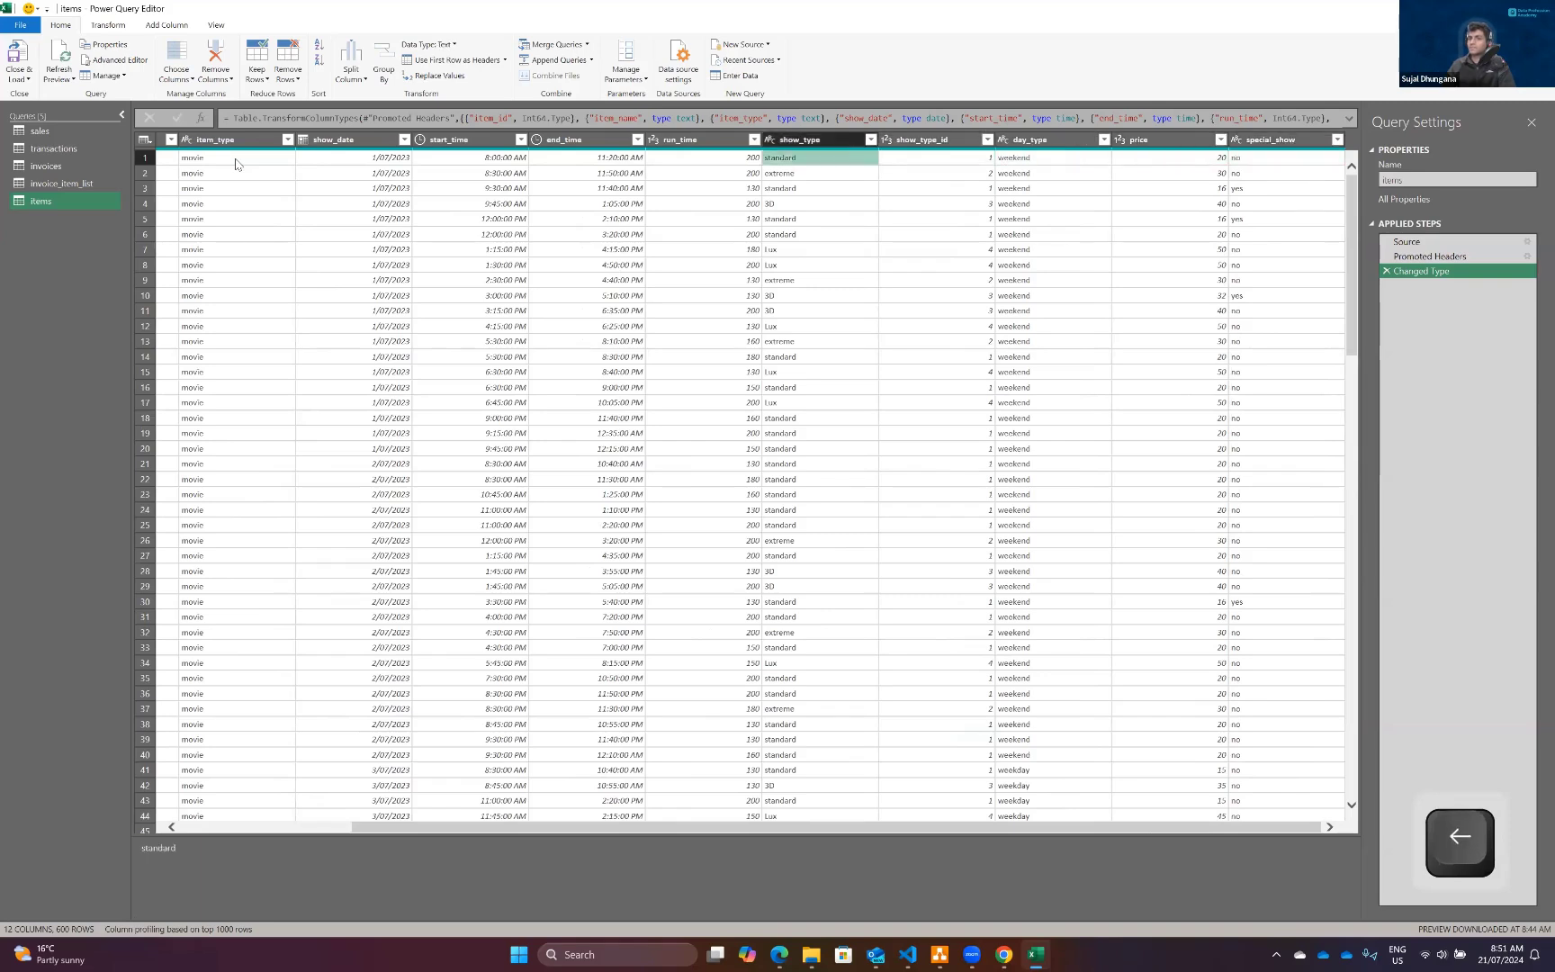
{"action": "key", "text": "Left"}
{"action": "key", "text": "Left"}
{"action": "key", "text": "Left"}
{"action": "key", "text": "Left"}
{"action": "key", "text": "Left"}
{"action": "key", "text": "Left"}
{"action": "key", "text": "Left"}
{"action": "key", "text": "Left"}
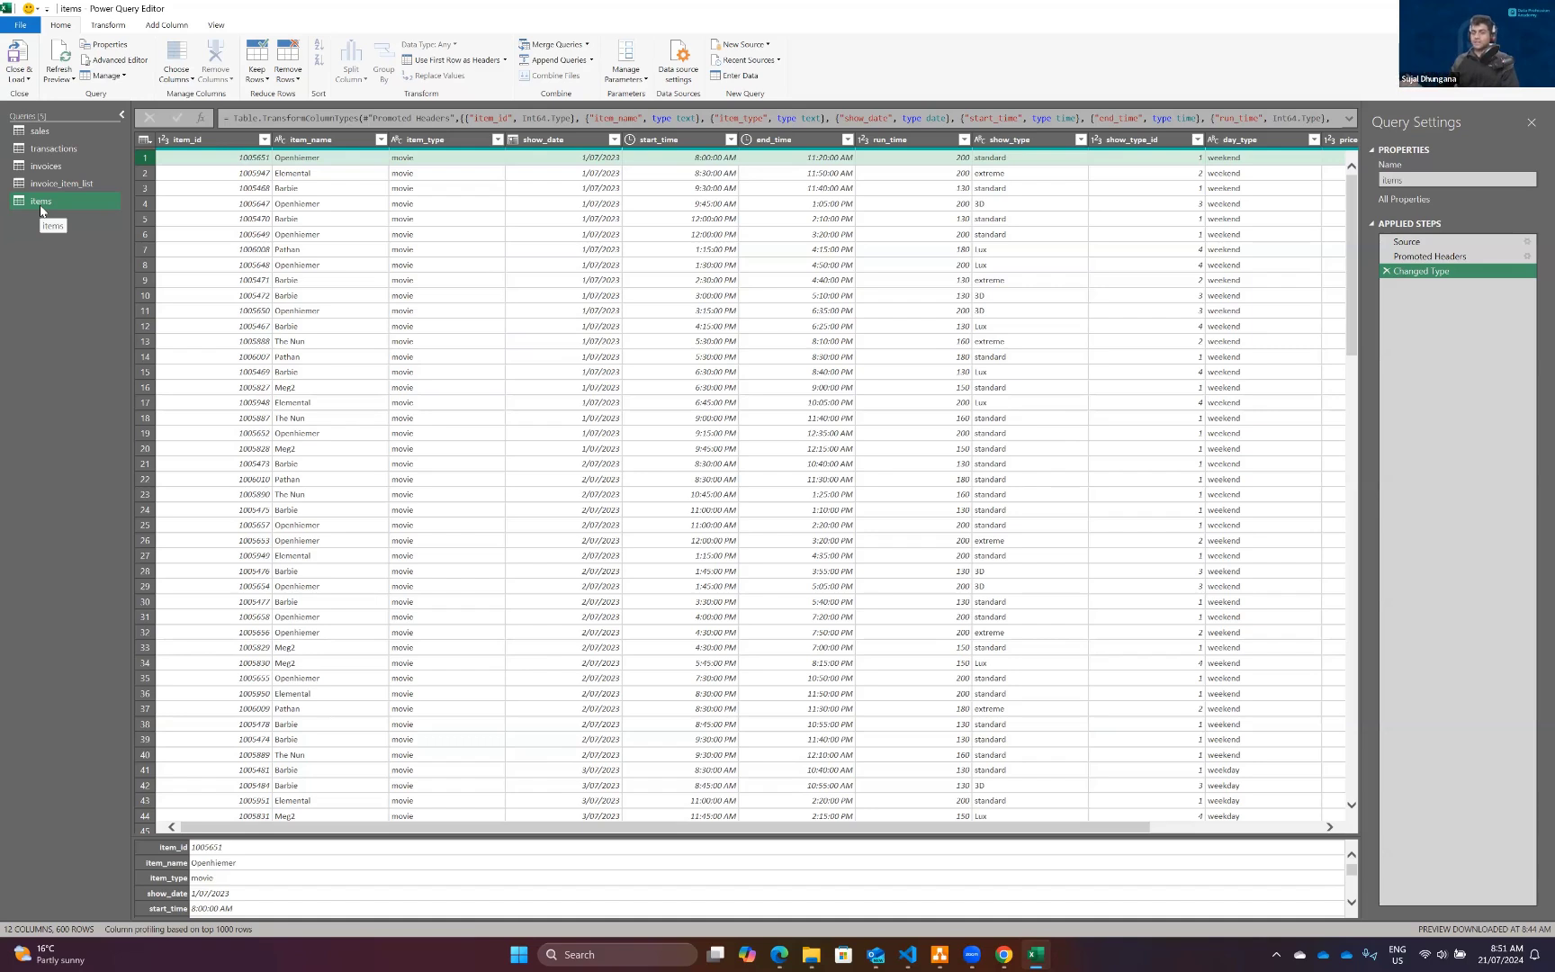
View the invoices query, open the sales query and look through its rows.
{"action": "left_click", "coordinate": [66, 160]}
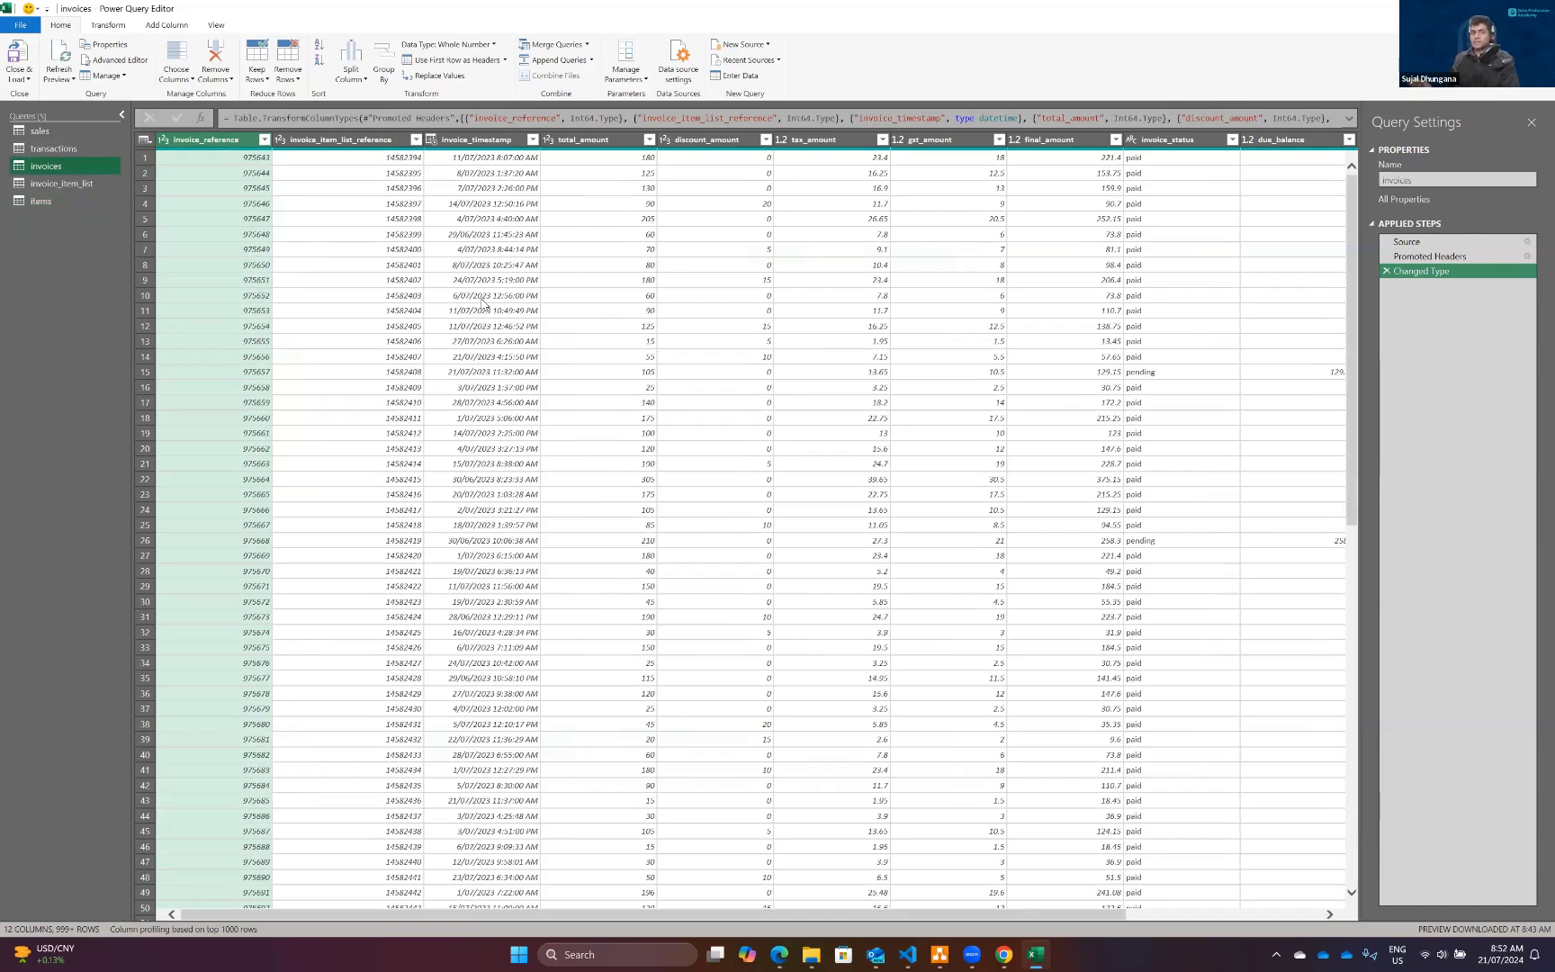
{"action": "left_click", "coordinate": [63, 132]}
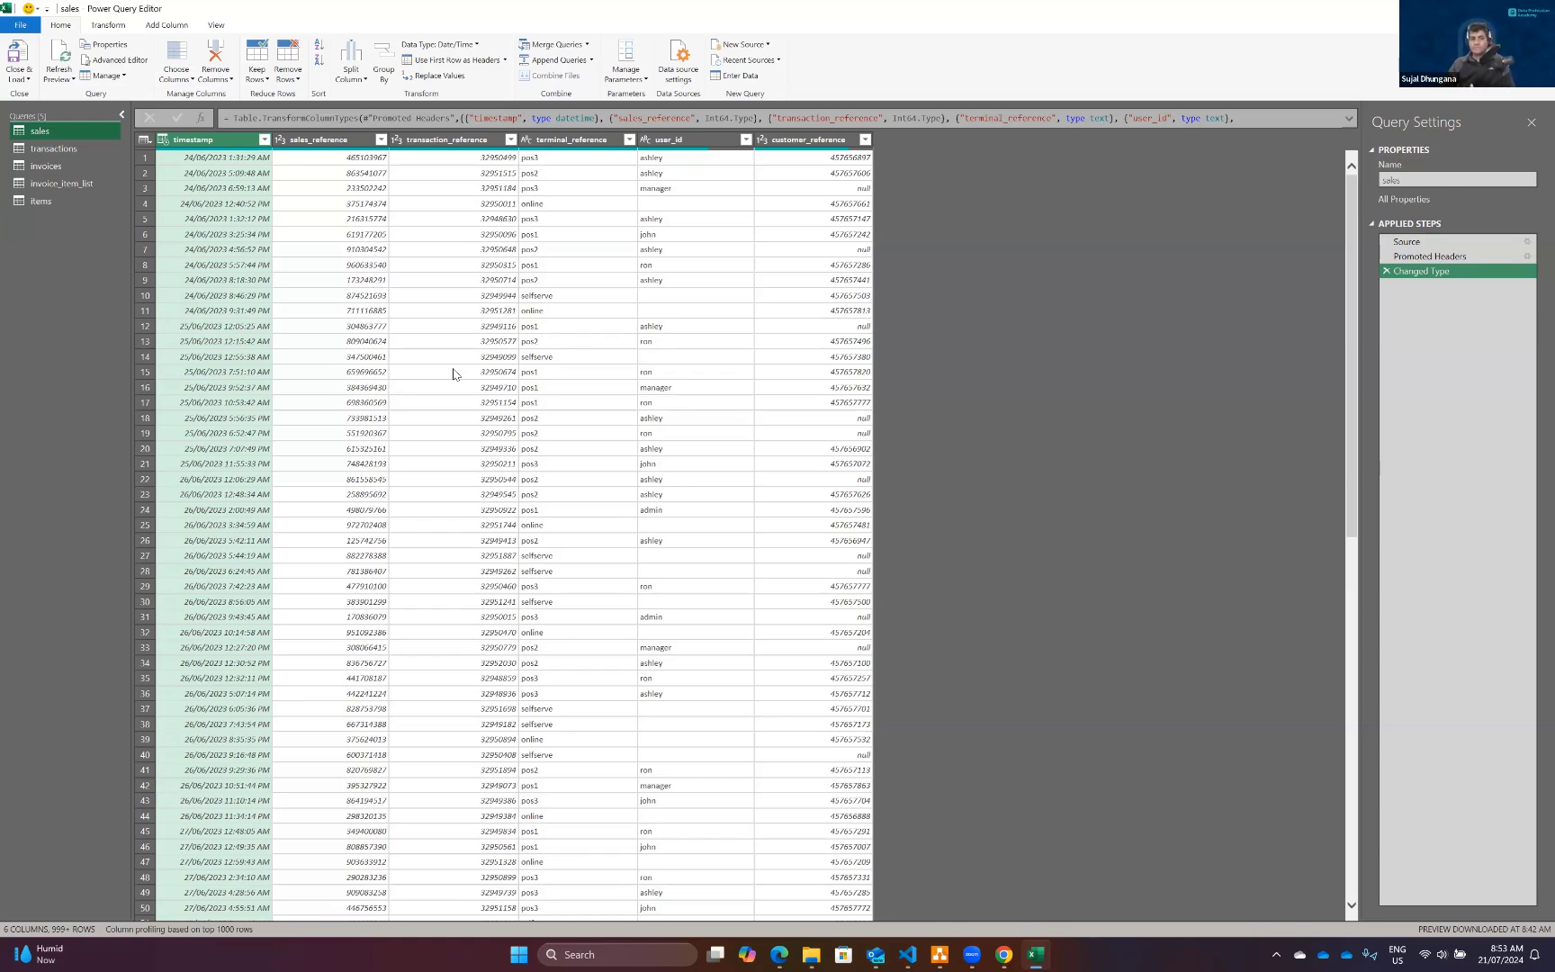
{"action": "scroll", "coordinate": [434, 277], "scroll_direction": "down", "scroll_amount": 15}
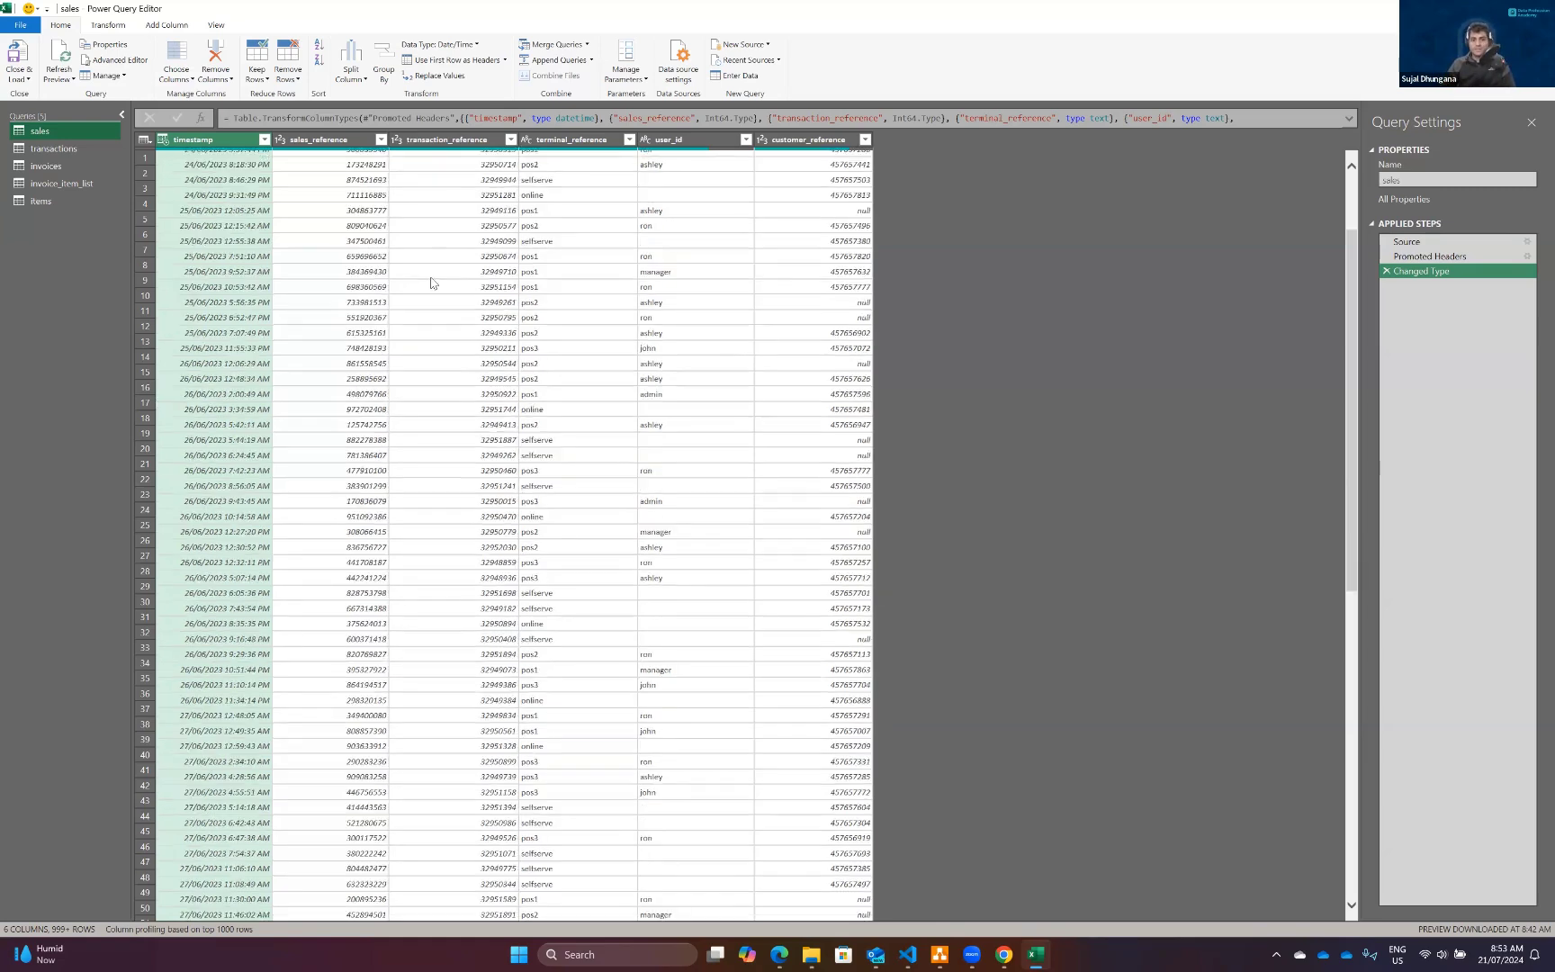
{"action": "scroll", "coordinate": [430, 278], "scroll_direction": "down", "scroll_amount": 12}
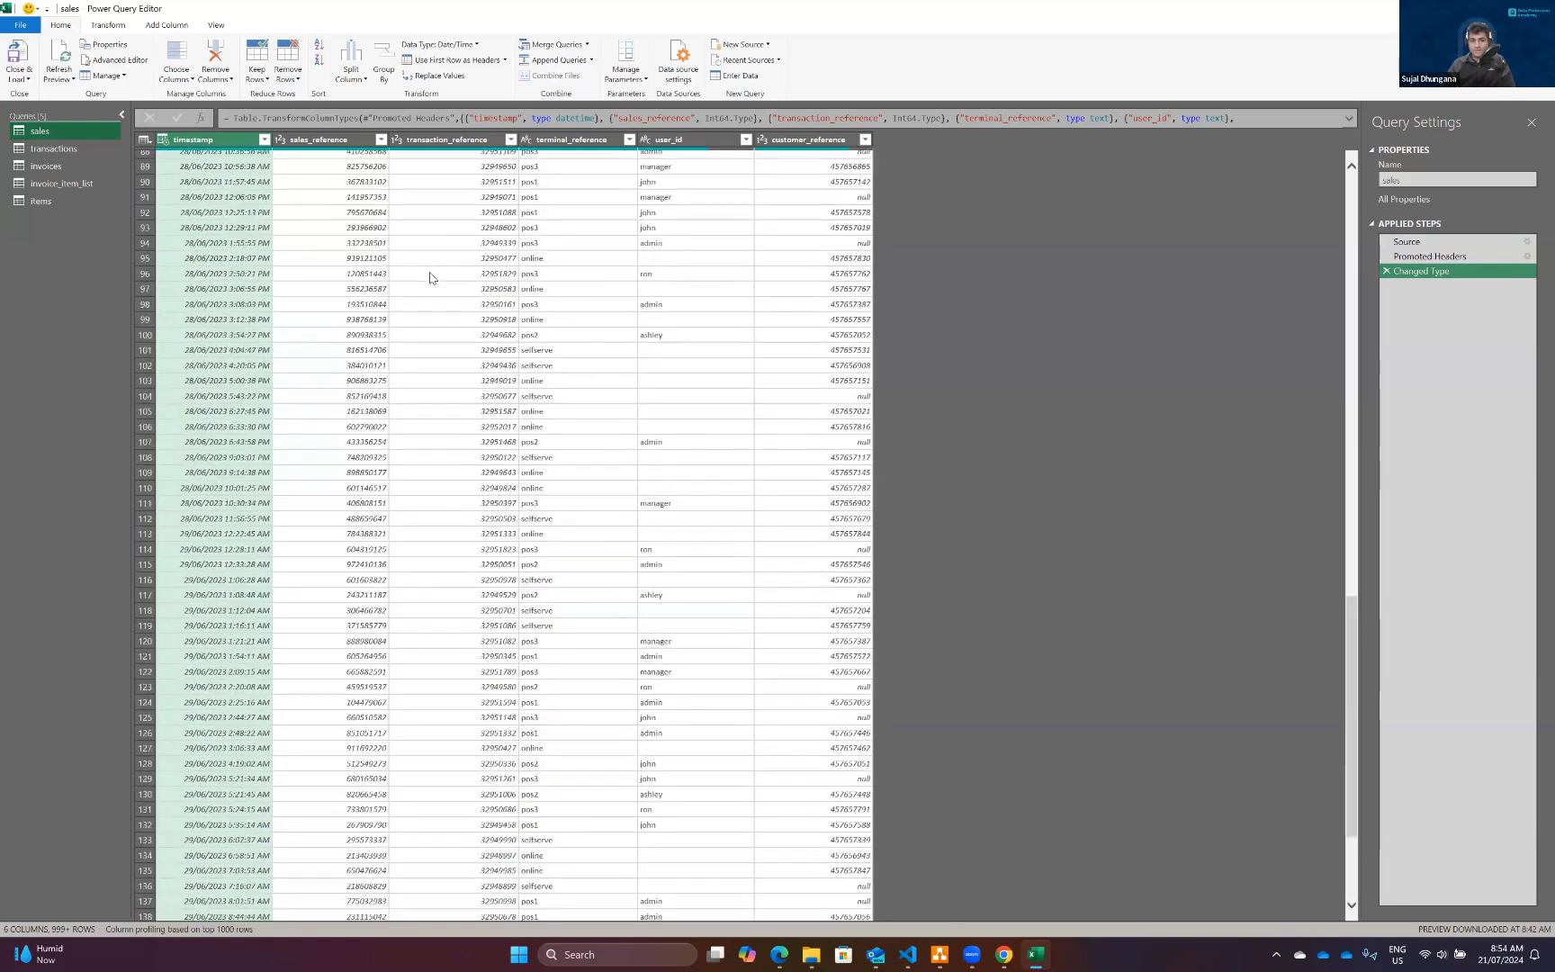
{"action": "scroll", "coordinate": [430, 278], "scroll_direction": "up", "scroll_amount": 20}
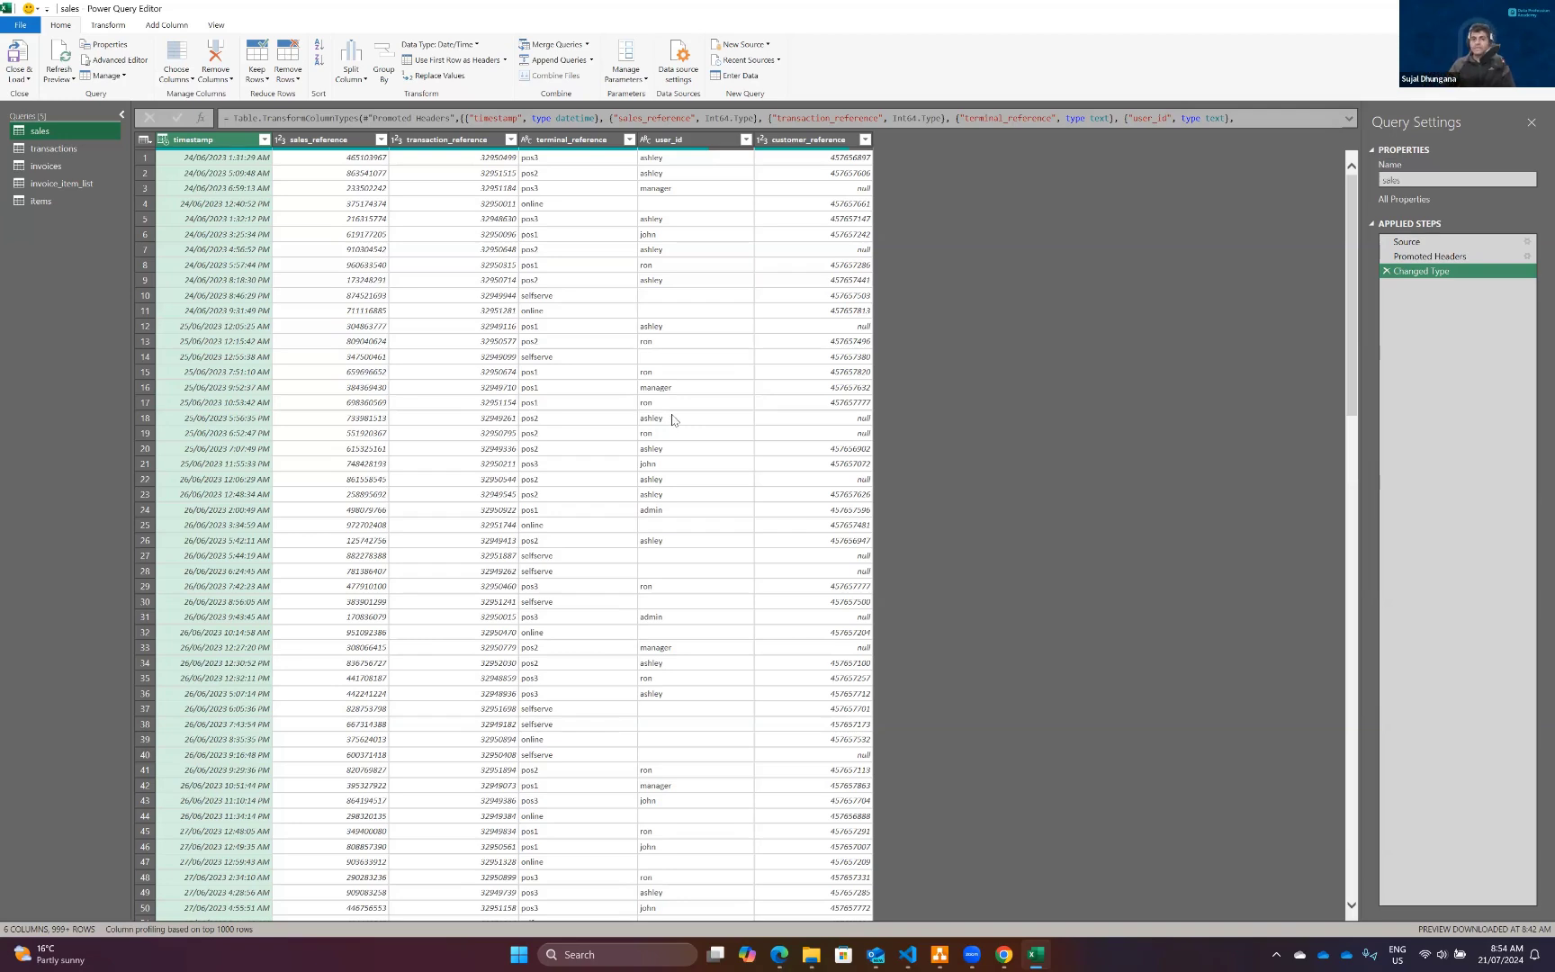
Examine the sales query's customer_reference and user_id columns, checking blank user_id cells in rows 4, 10 and 11 against terminal_reference.
{"action": "left_click", "coordinate": [810, 141]}
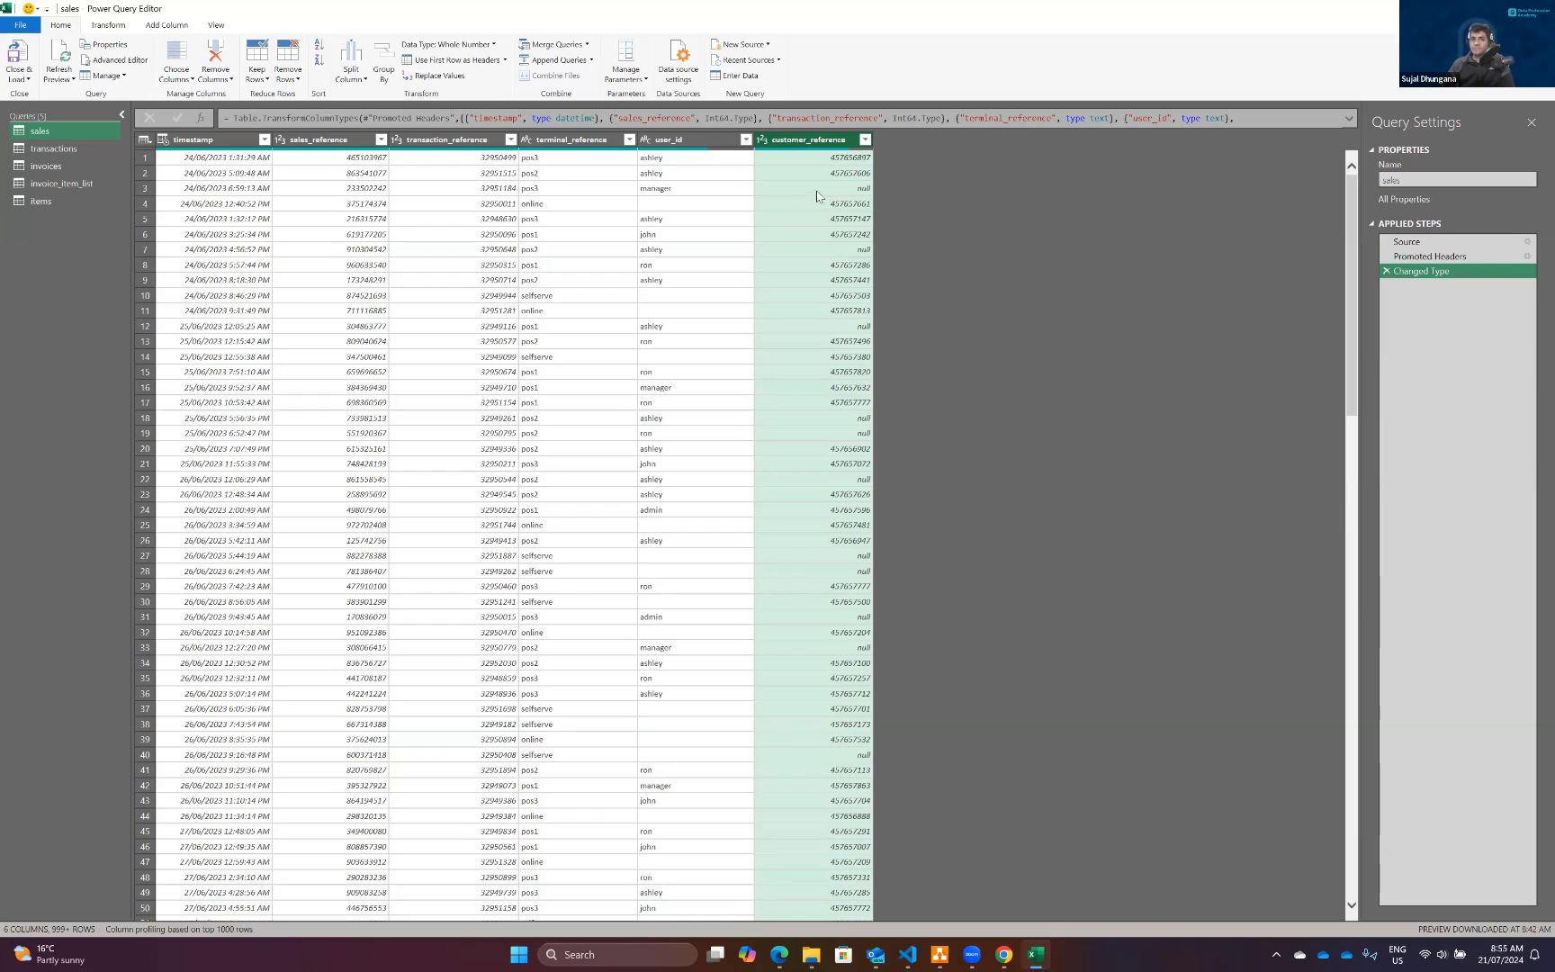
{"action": "left_click", "coordinate": [666, 140]}
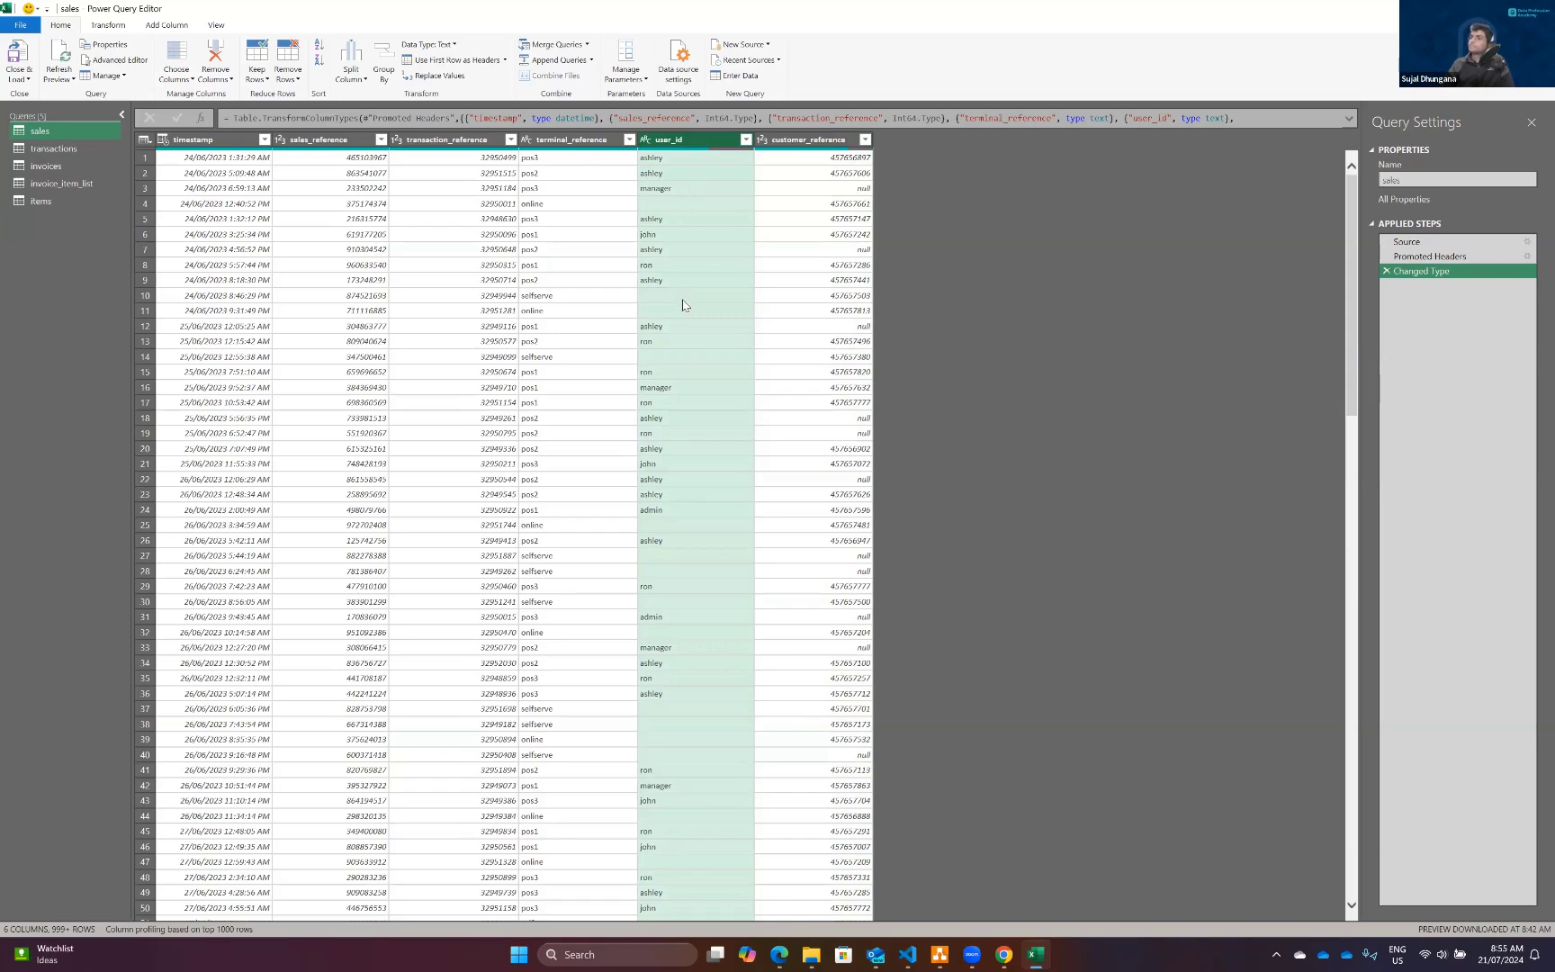
{"action": "left_click", "coordinate": [663, 204]}
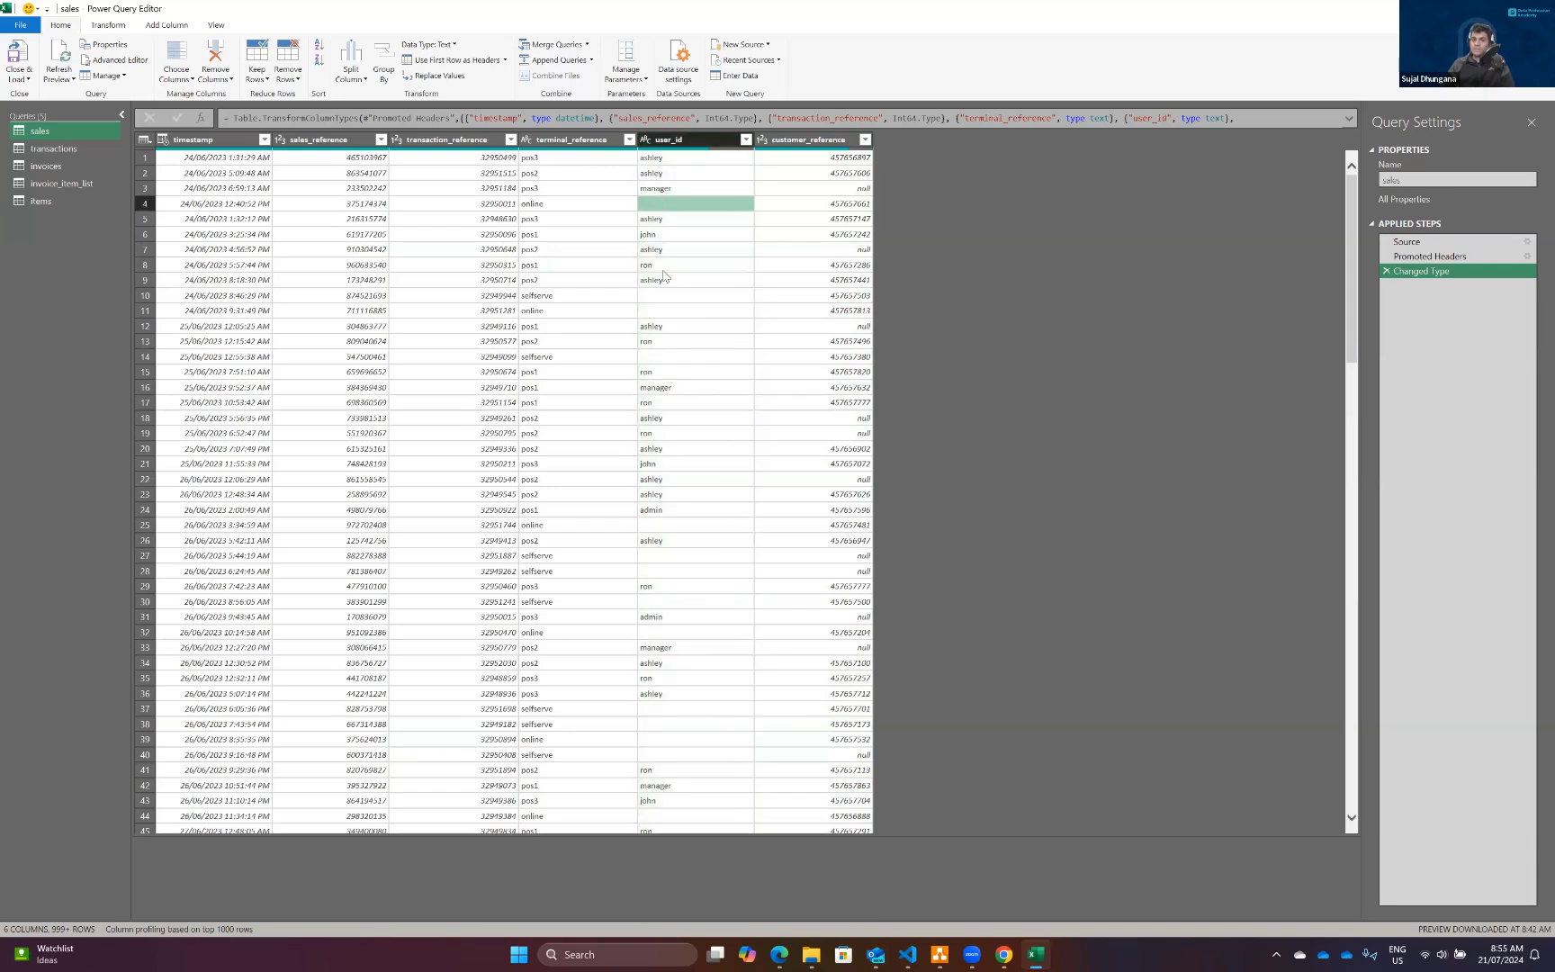
{"action": "left_click", "coordinate": [661, 300]}
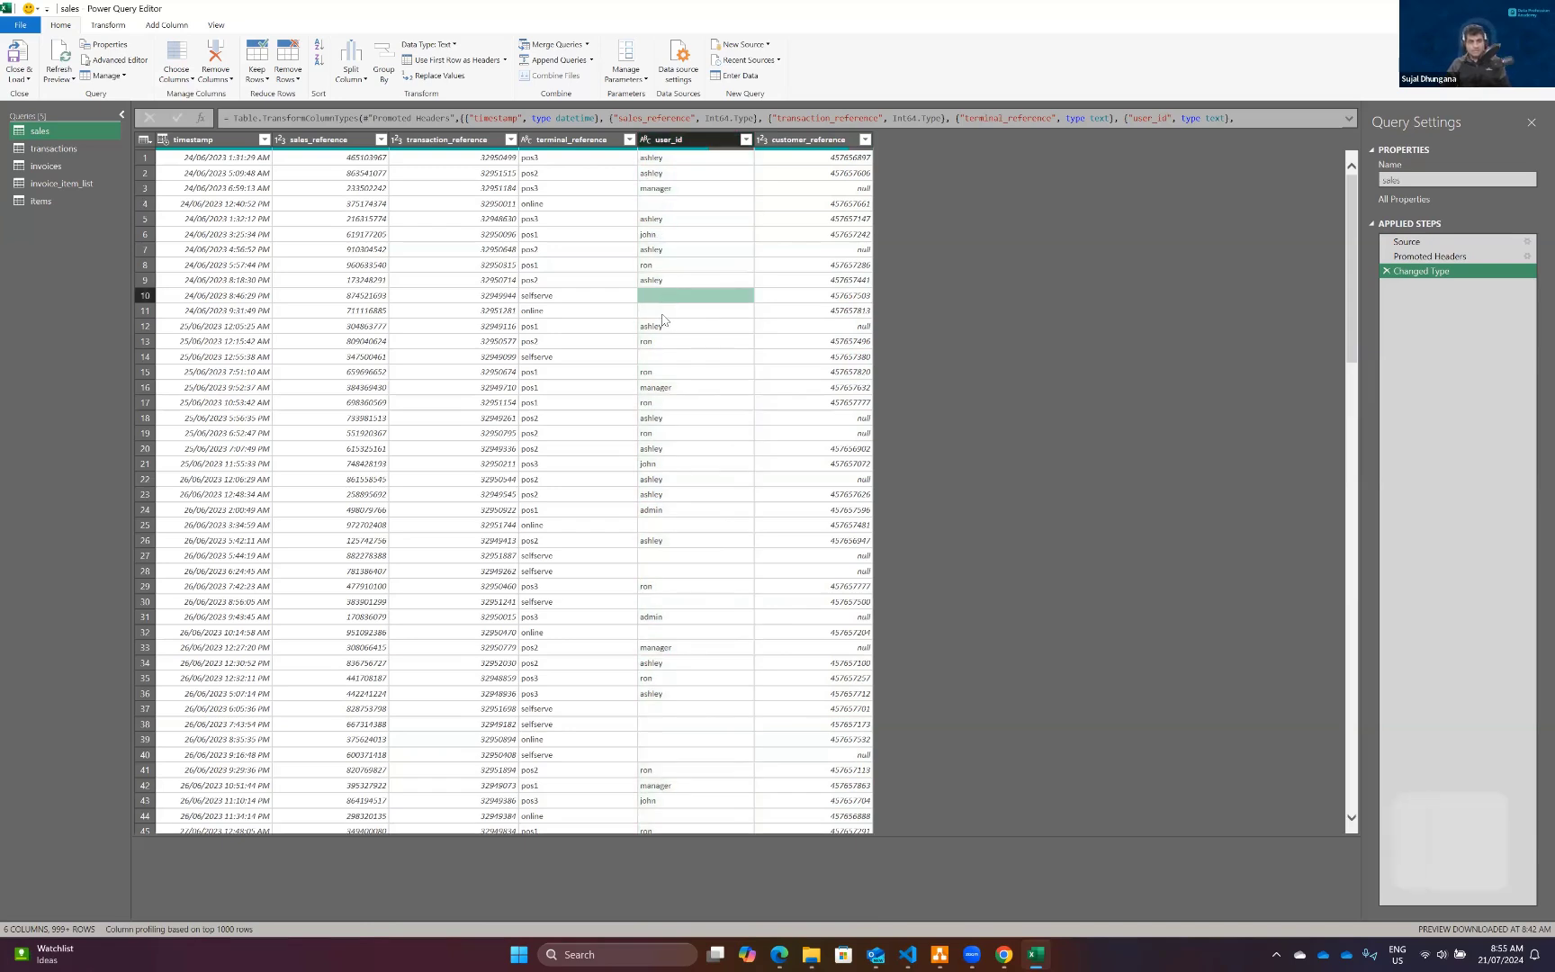
{"action": "key", "text": "Down"}
{"action": "left_click", "coordinate": [679, 208]}
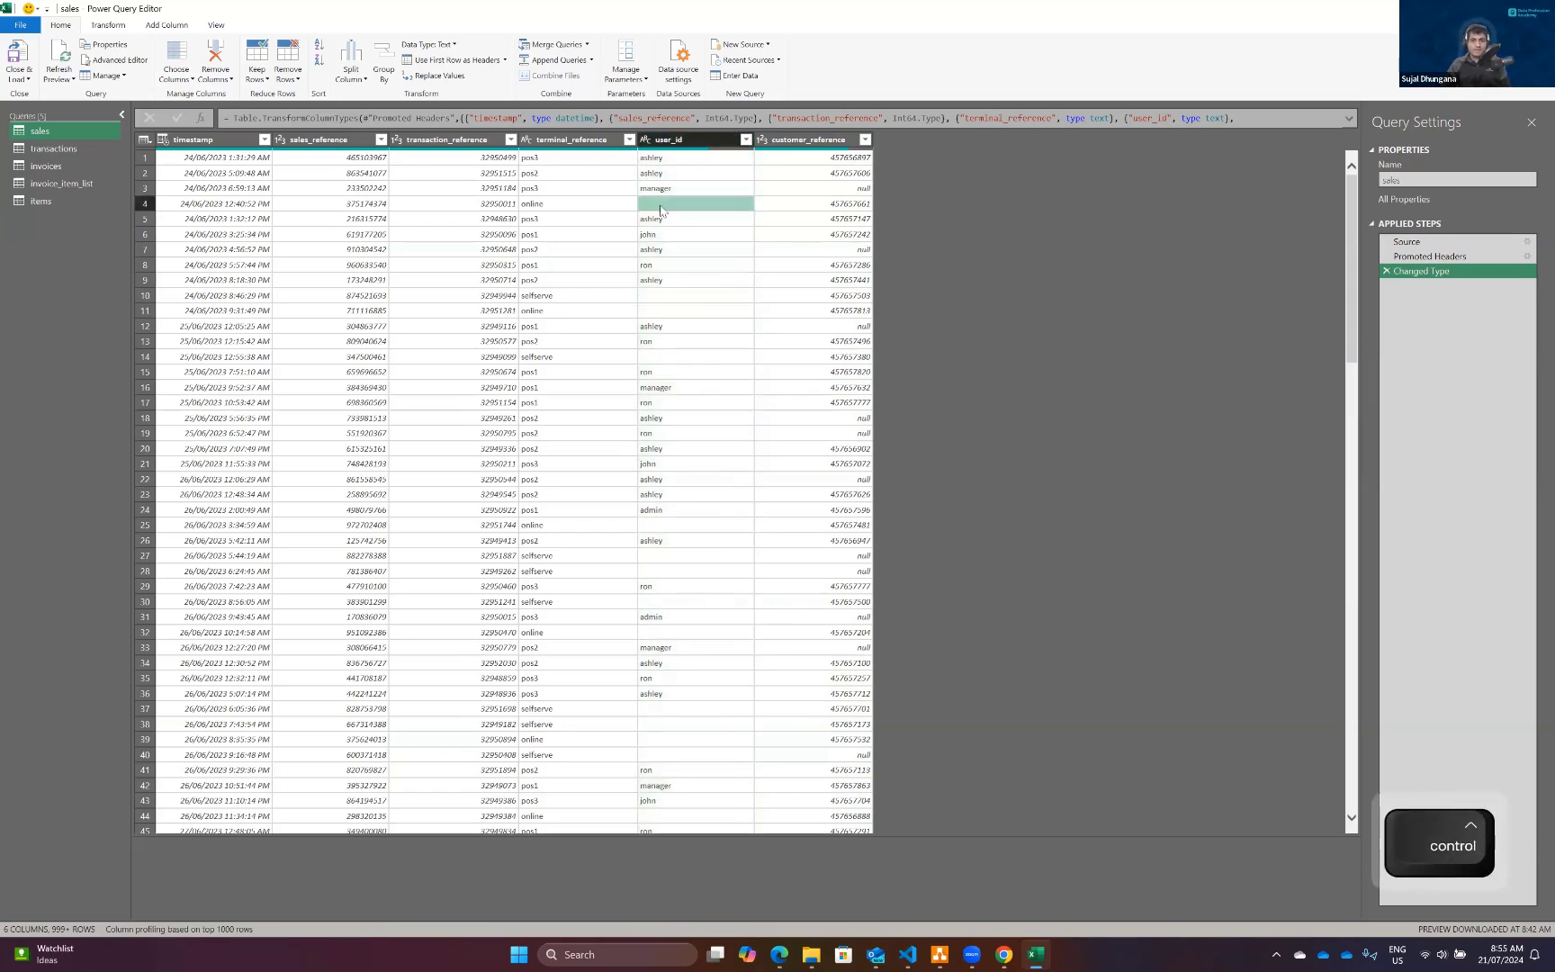
{"action": "left_click", "coordinate": [574, 209]}
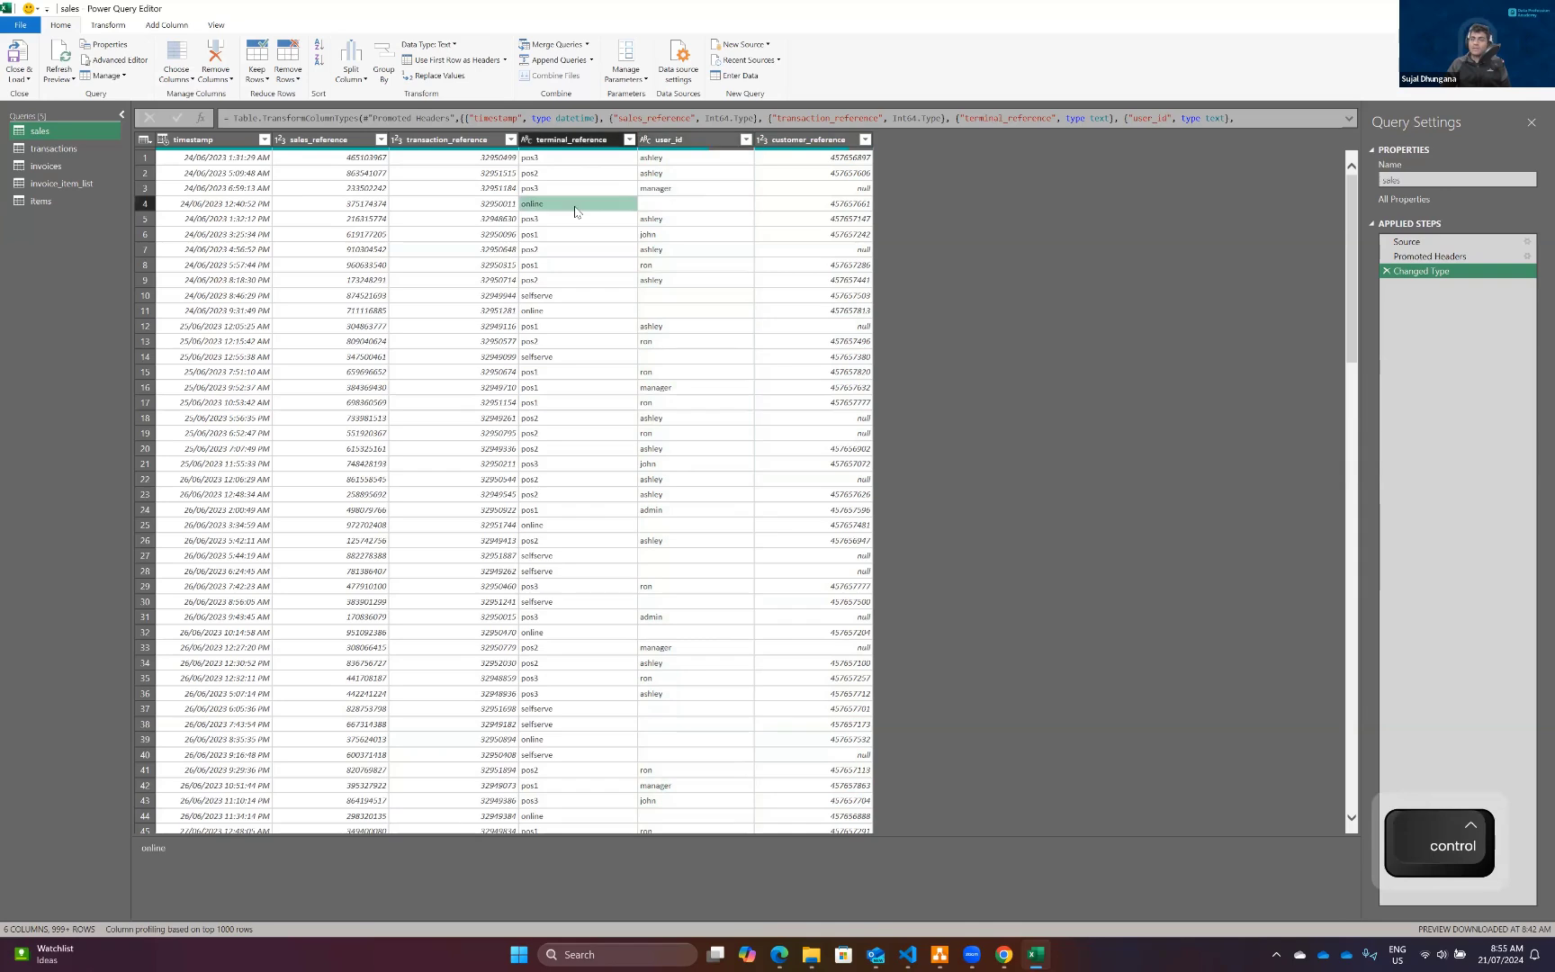
{"action": "left_click", "coordinate": [661, 205]}
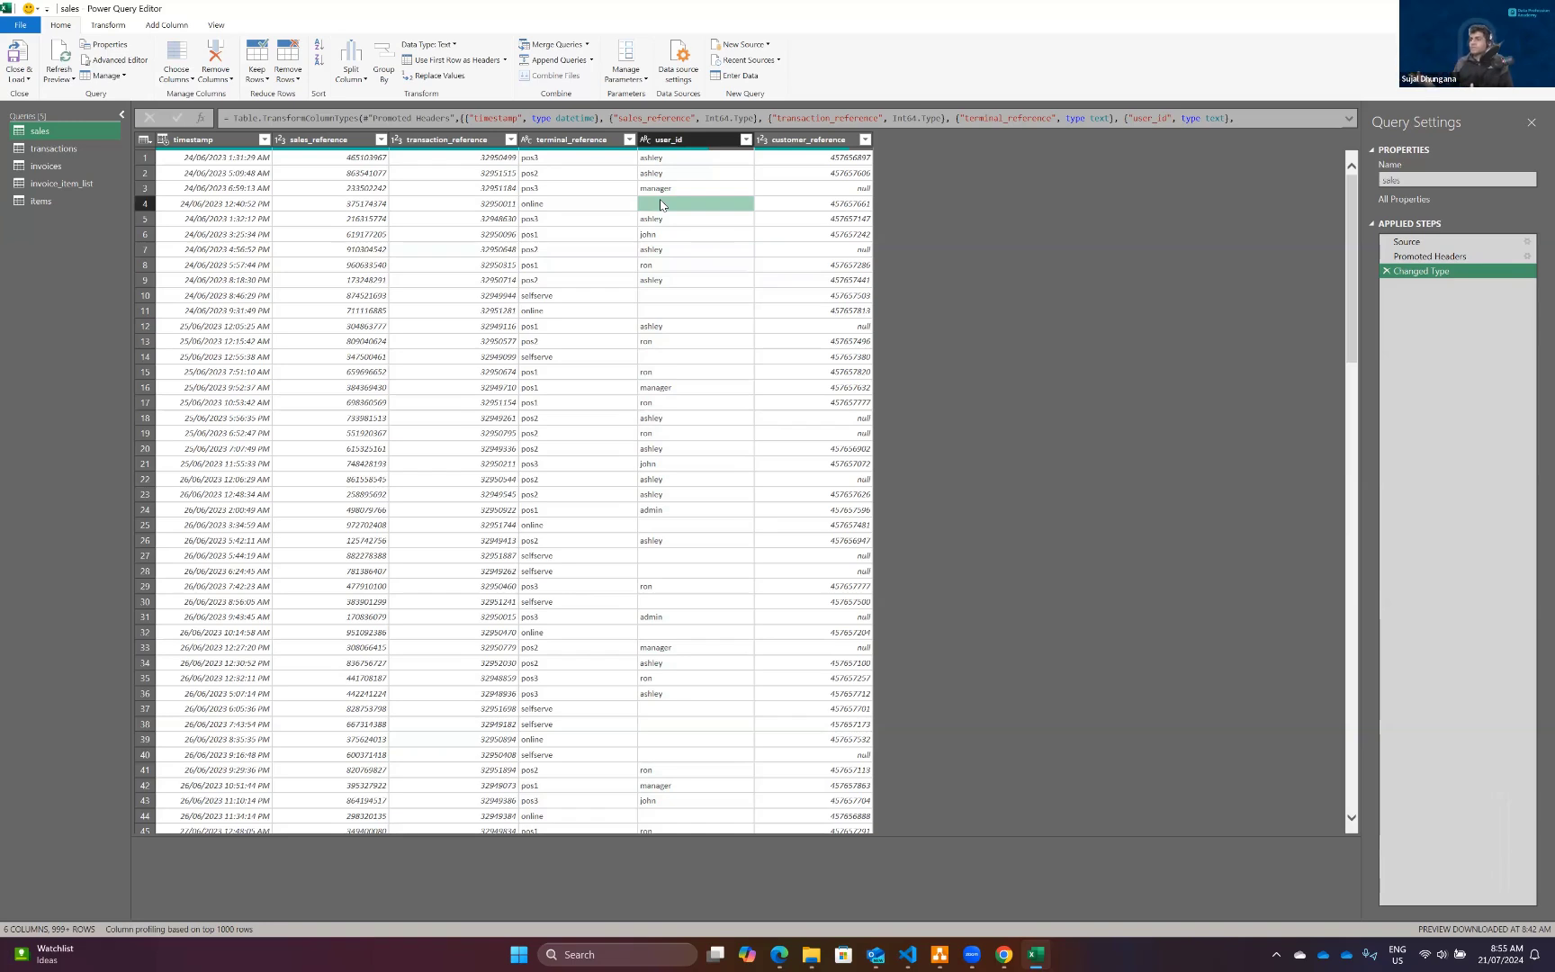
Compare the blank user_id cells in sales rows 4, 10 and 11 with row 33's terminal_reference and user_id.
{"action": "left_click", "coordinate": [655, 293]}
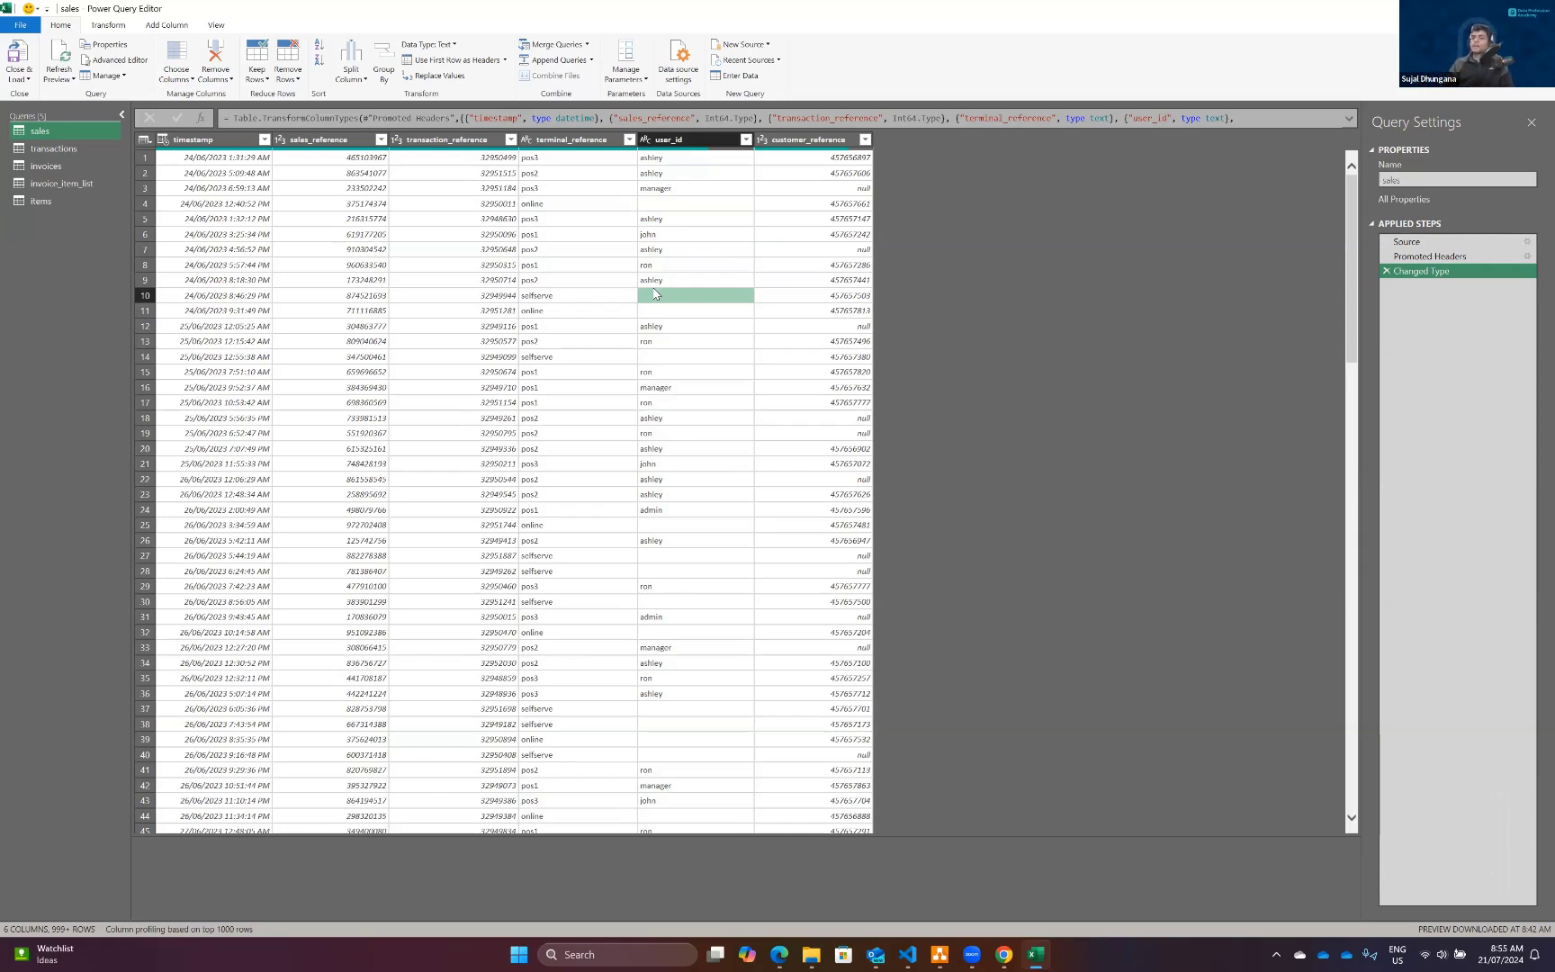
{"action": "left_click", "coordinate": [669, 205]}
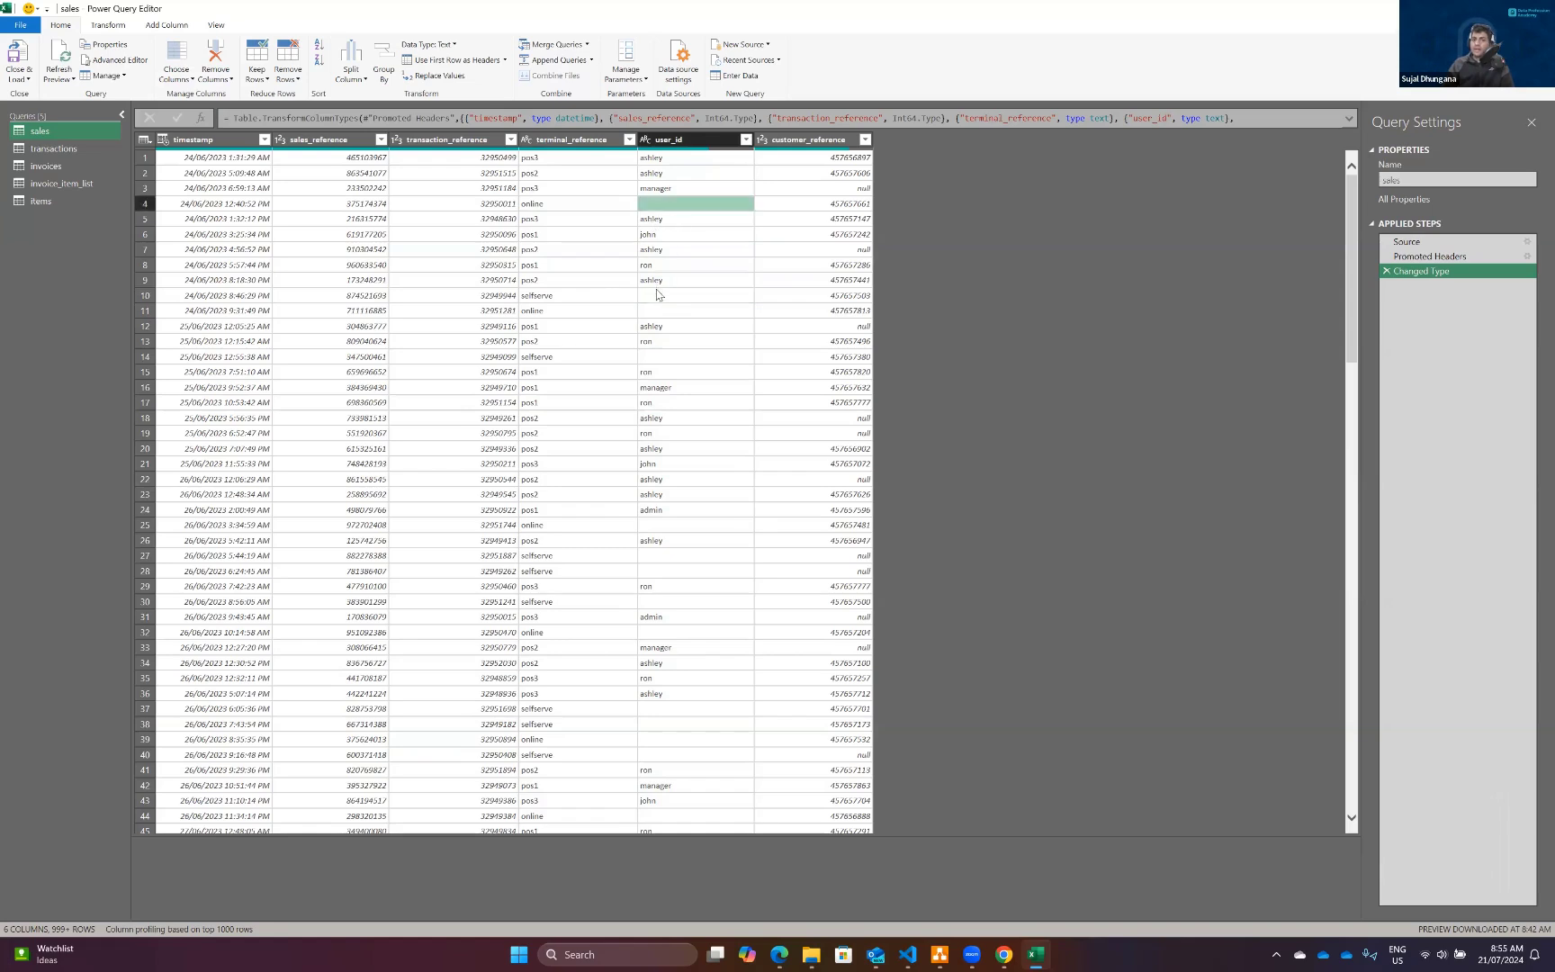
{"action": "left_click", "coordinate": [660, 298]}
{"action": "left_click", "coordinate": [661, 314]}
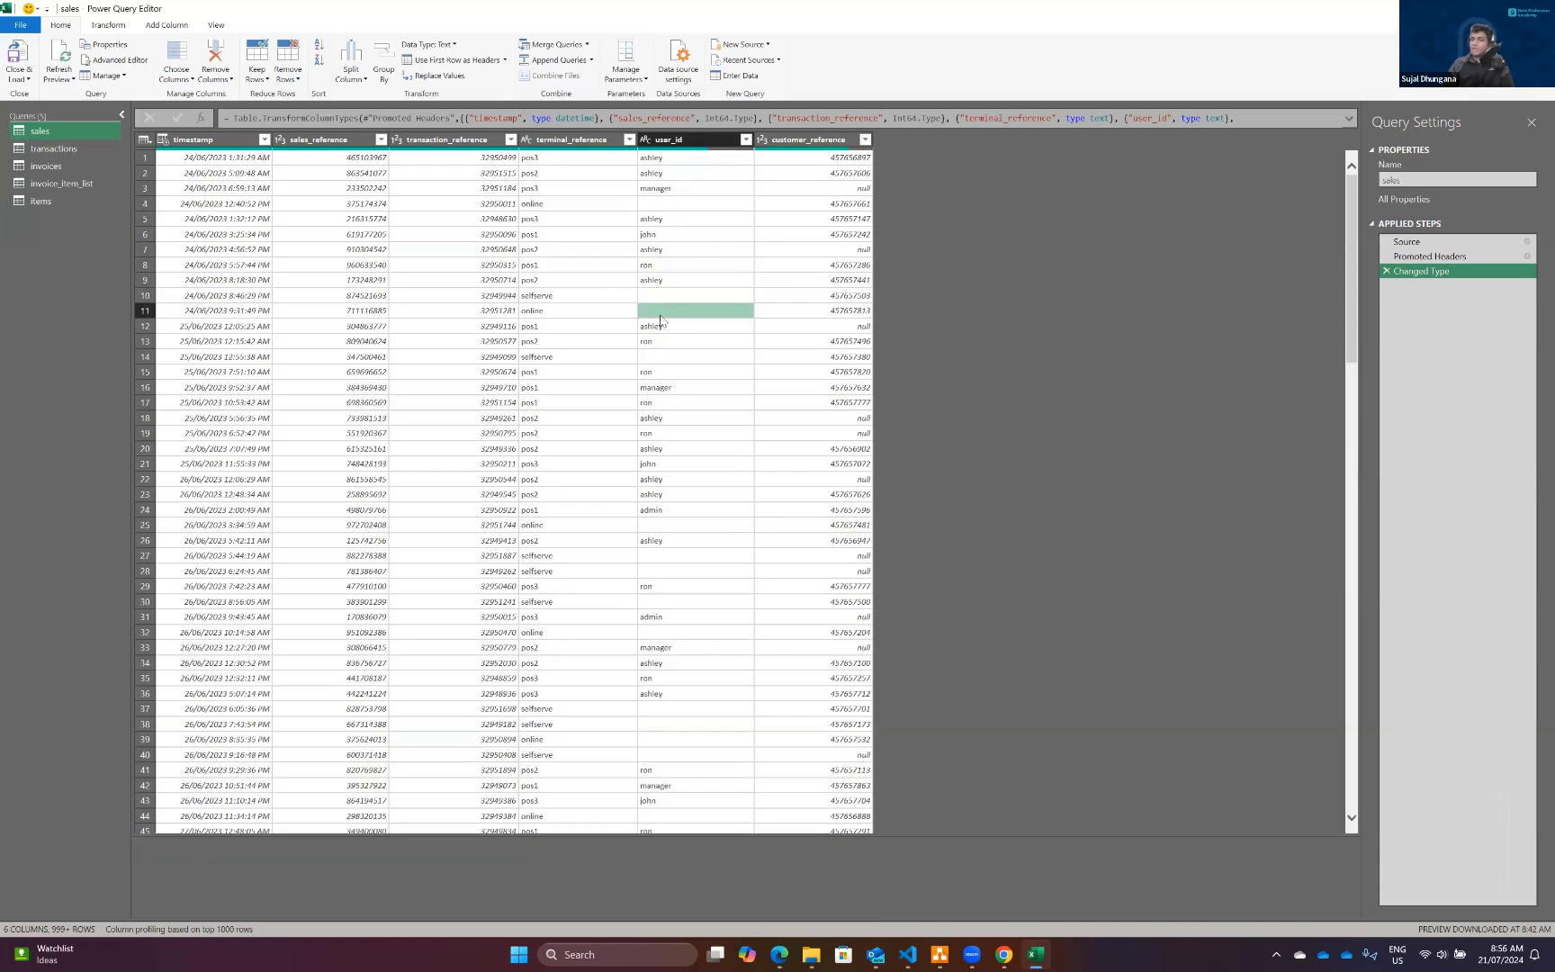
{"action": "left_click", "coordinate": [671, 298]}
{"action": "left_click", "coordinate": [670, 309]}
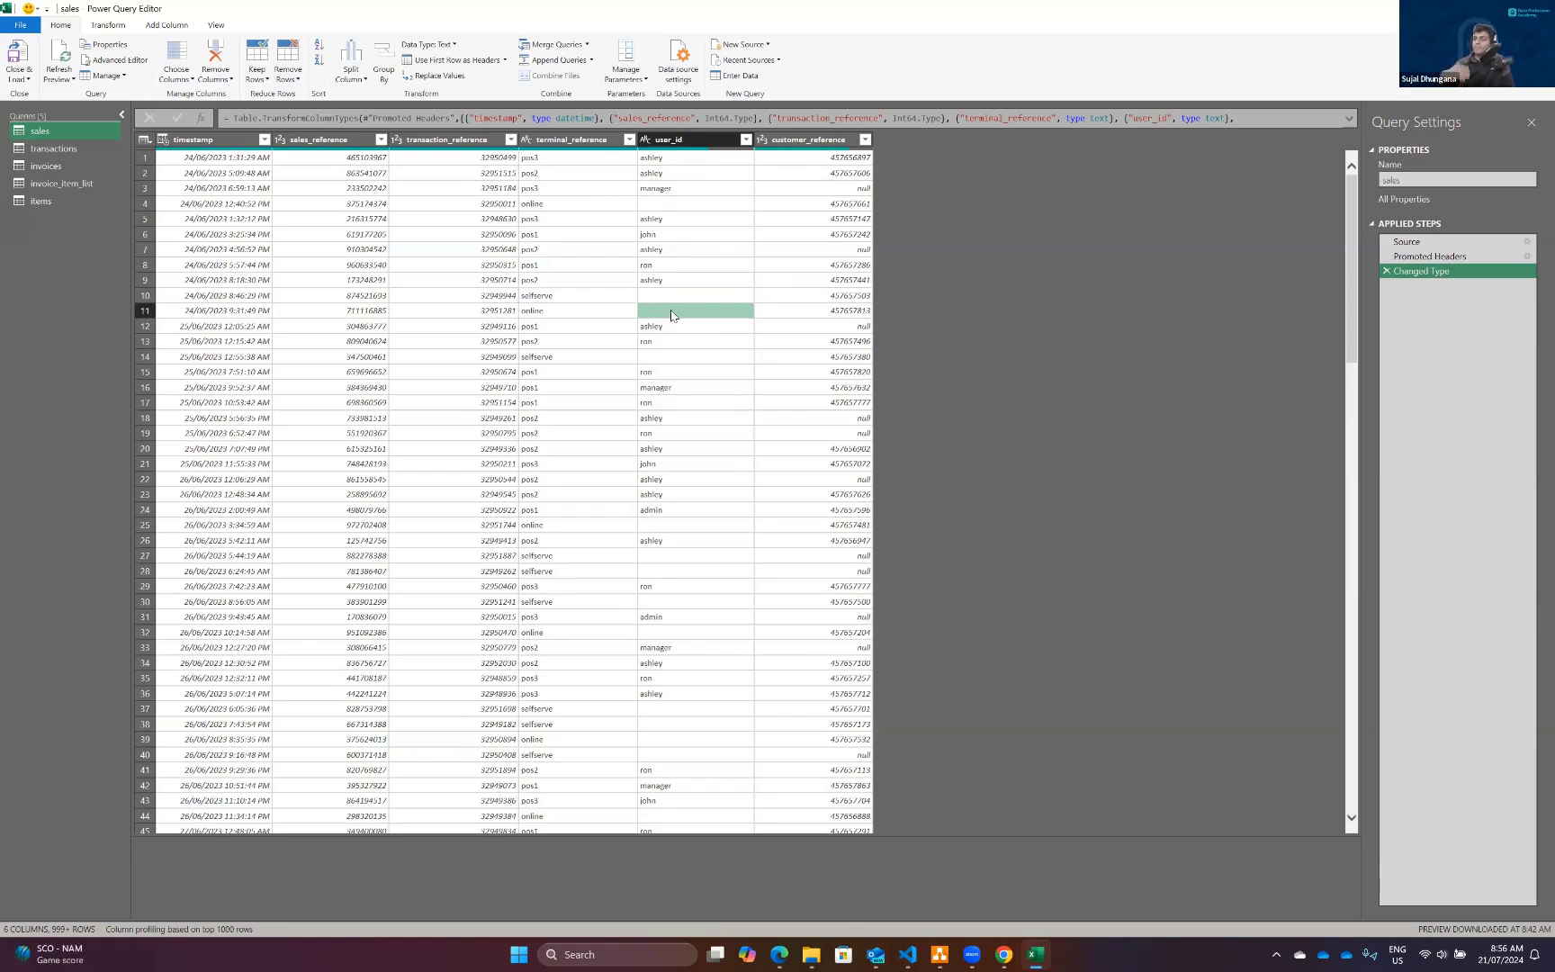
{"action": "left_click", "coordinate": [664, 206]}
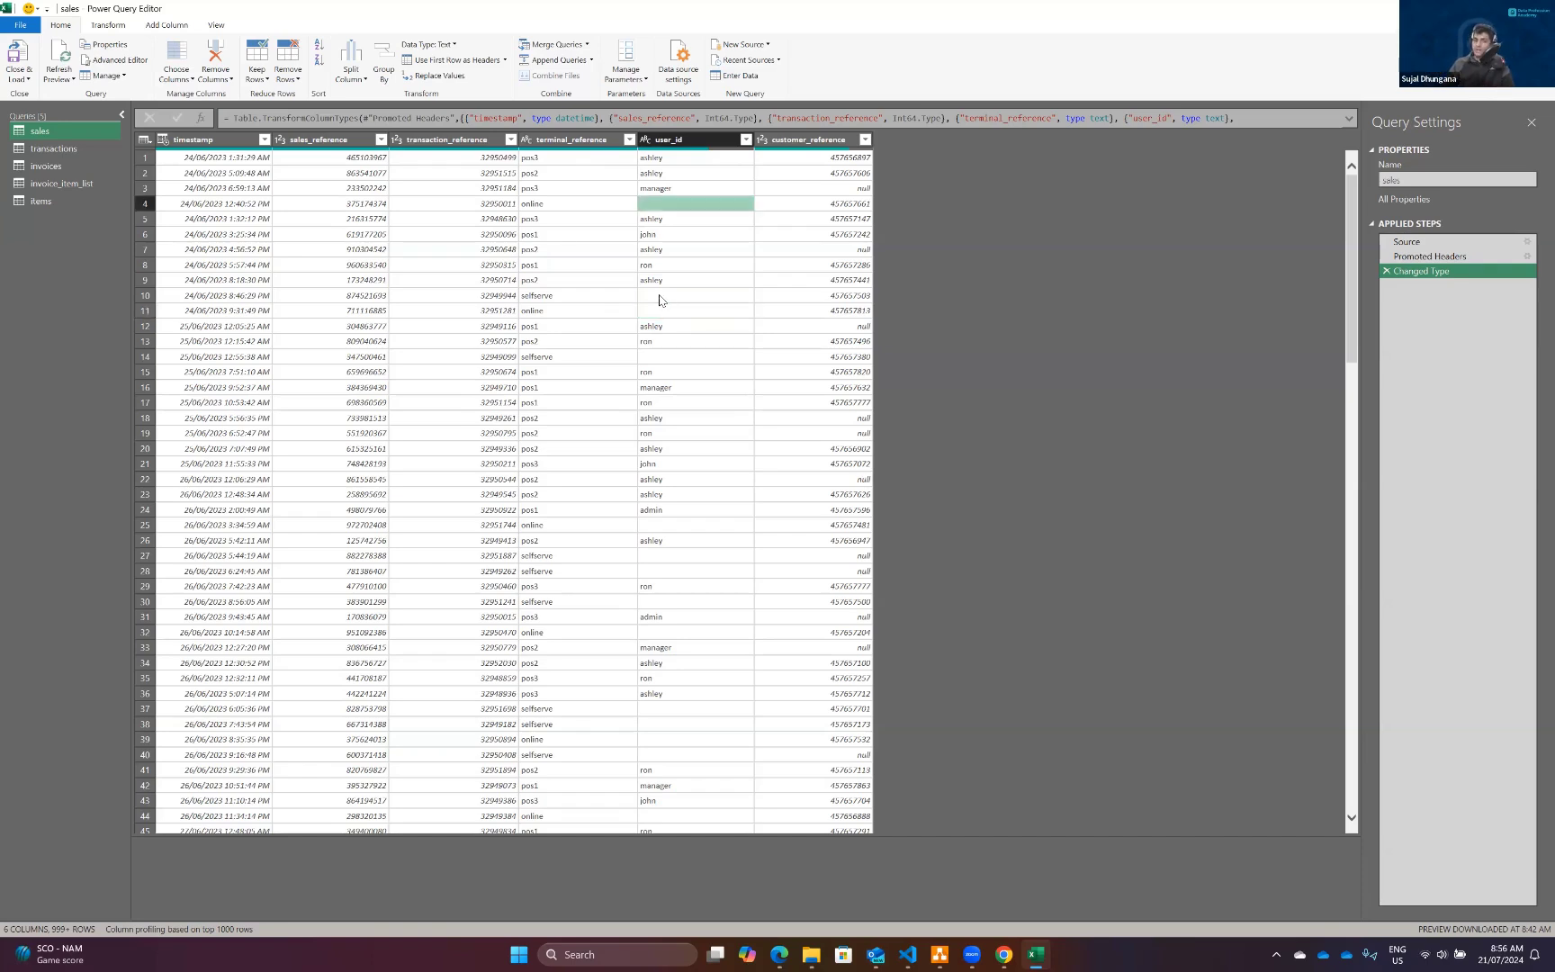
{"action": "left_click", "coordinate": [660, 299]}
{"action": "left_click", "coordinate": [555, 652]}
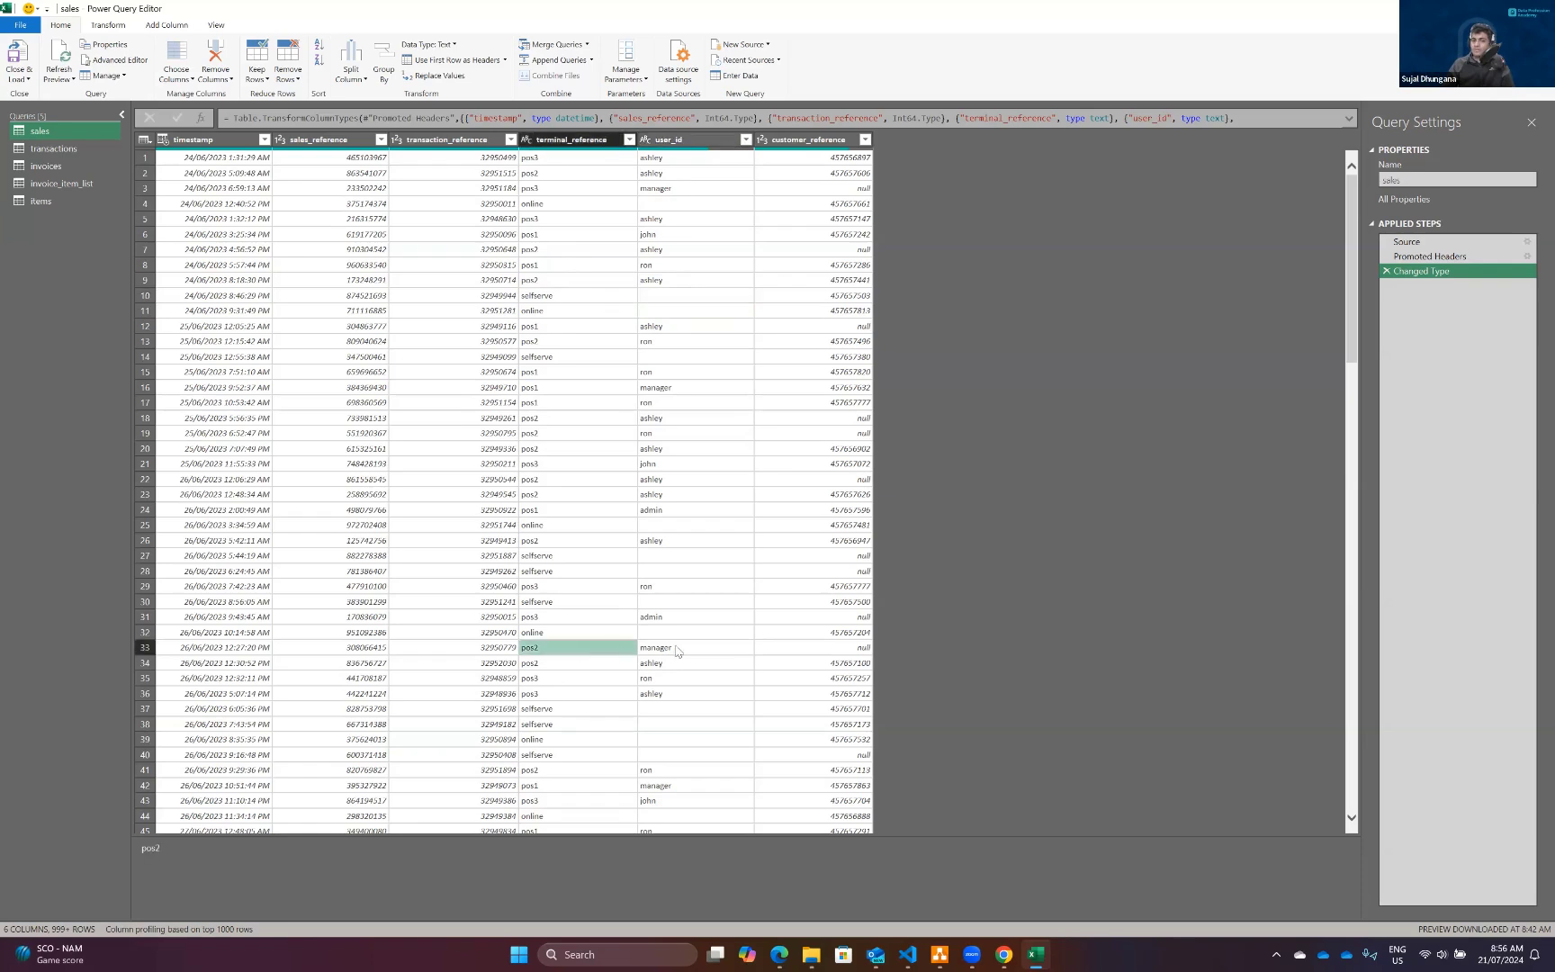
{"action": "left_click", "coordinate": [677, 648]}
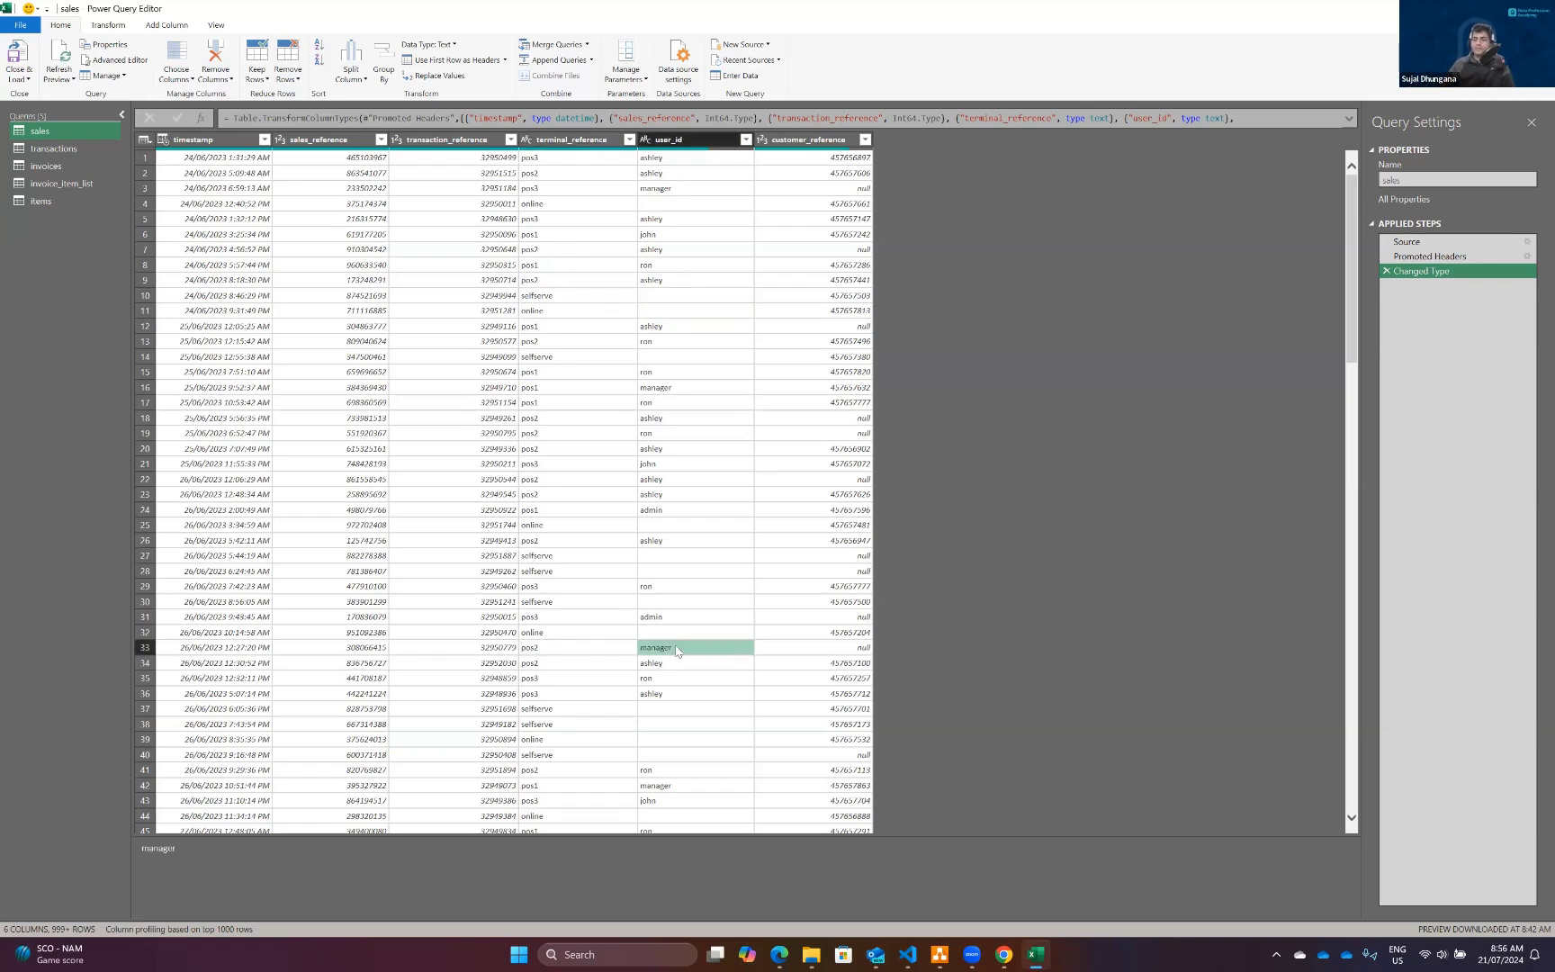
{"action": "left_click", "coordinate": [693, 206]}
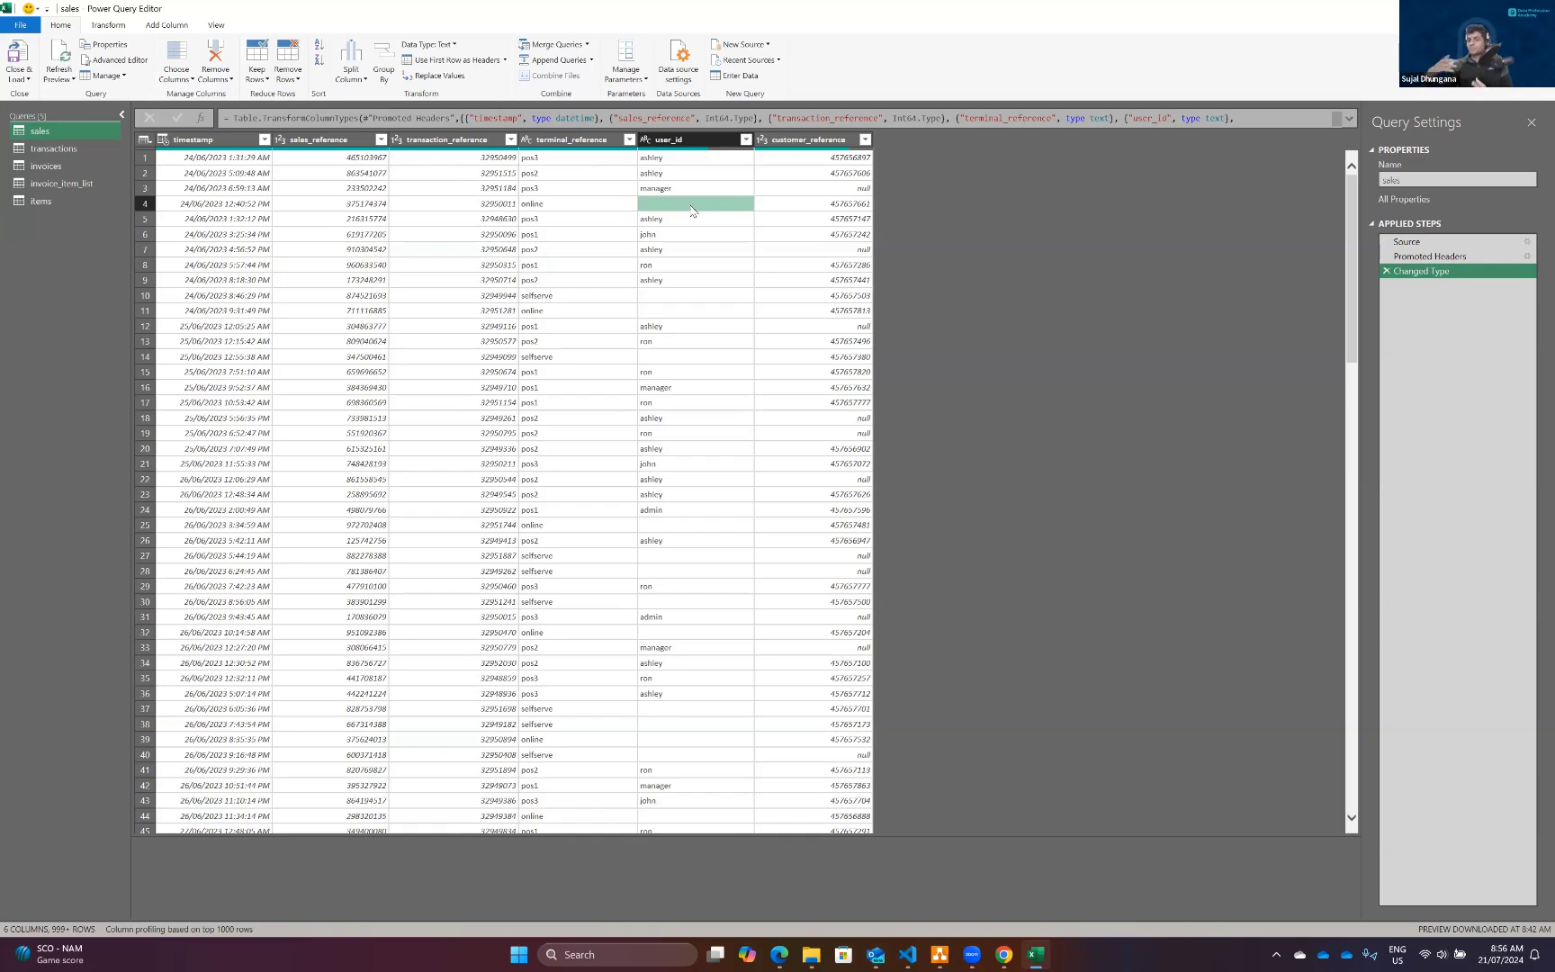
Remove empty values and duplicates from the sales query's transaction_reference column, and do the same for sales_reference.
{"action": "left_click", "coordinate": [458, 142]}
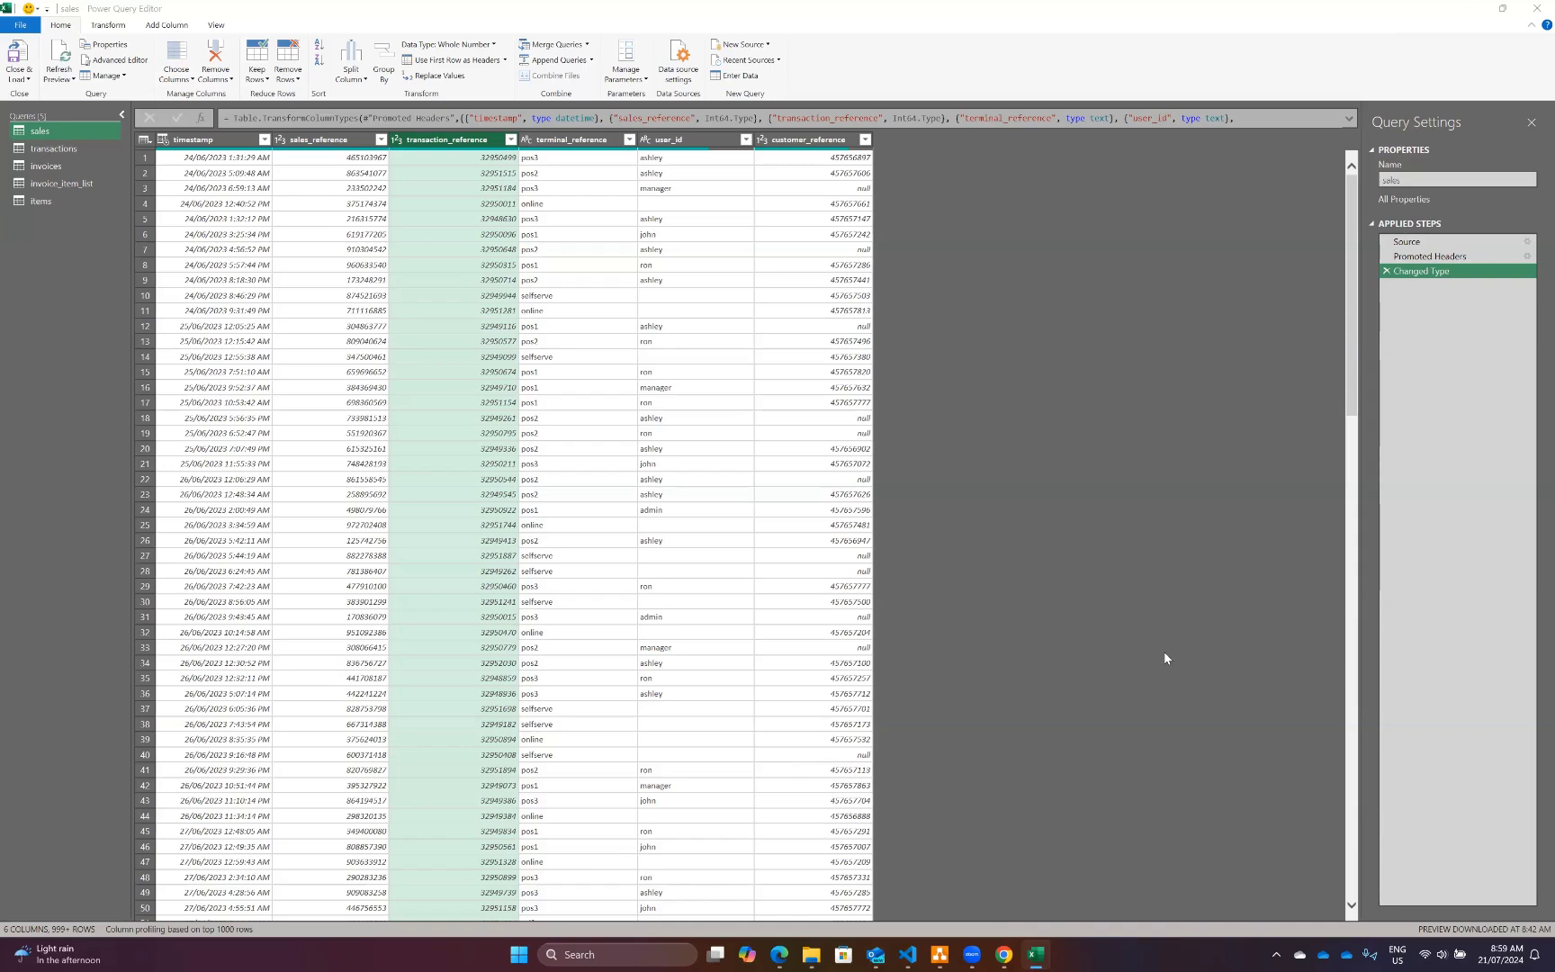
{"action": "right_click", "coordinate": [482, 147]}
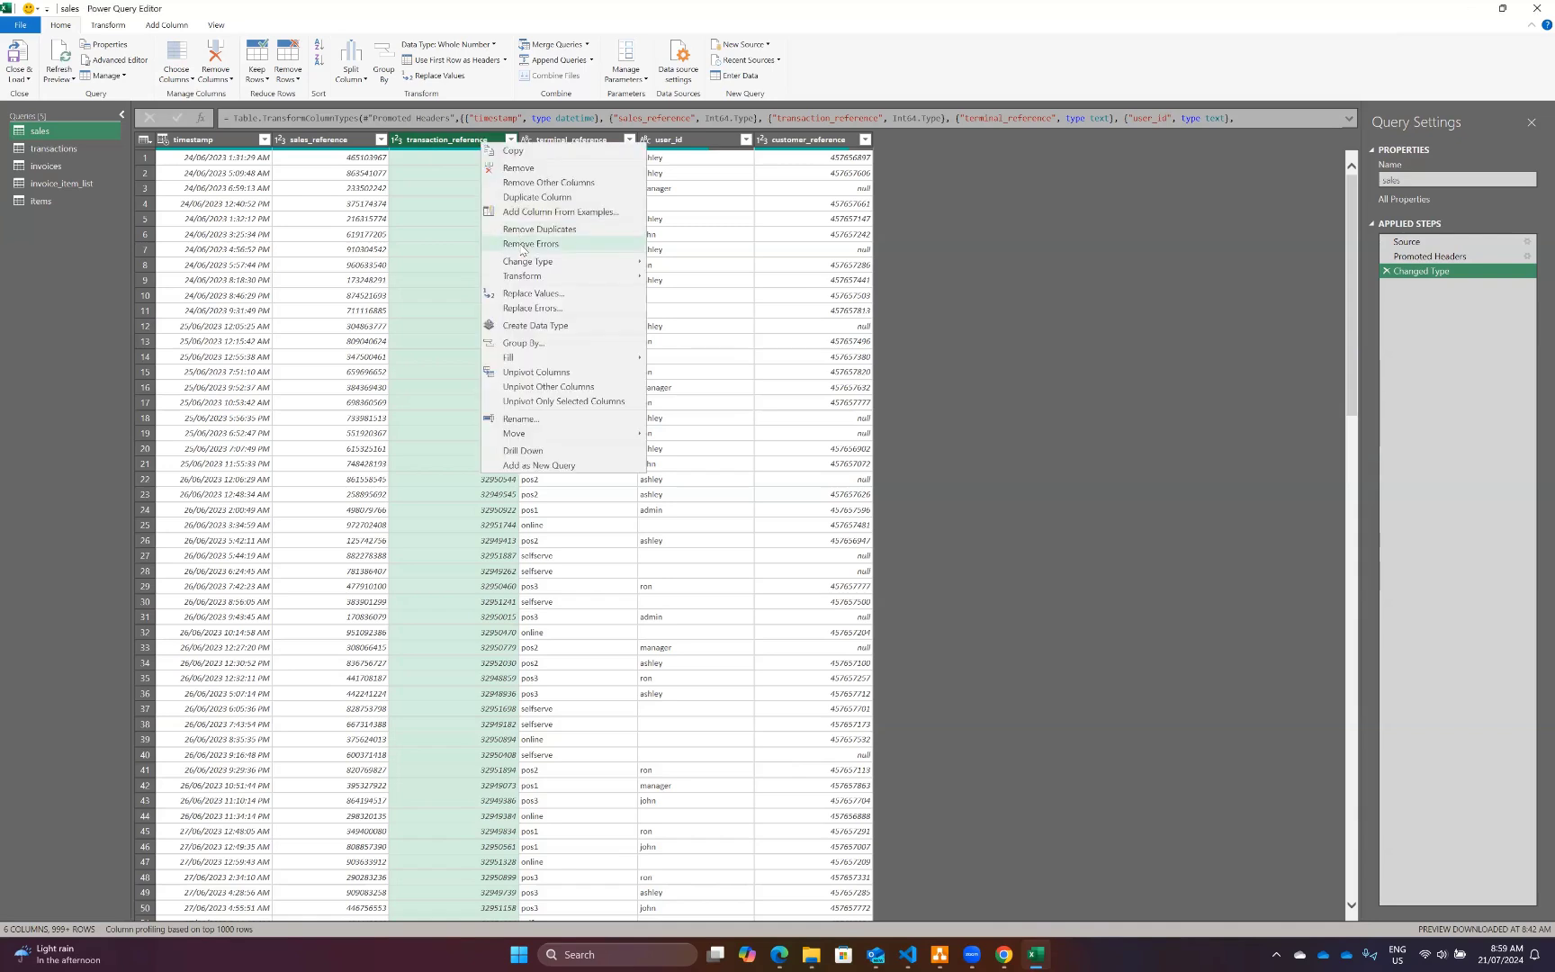
{"action": "left_click", "coordinate": [510, 140]}
{"action": "left_click", "coordinate": [366, 230]}
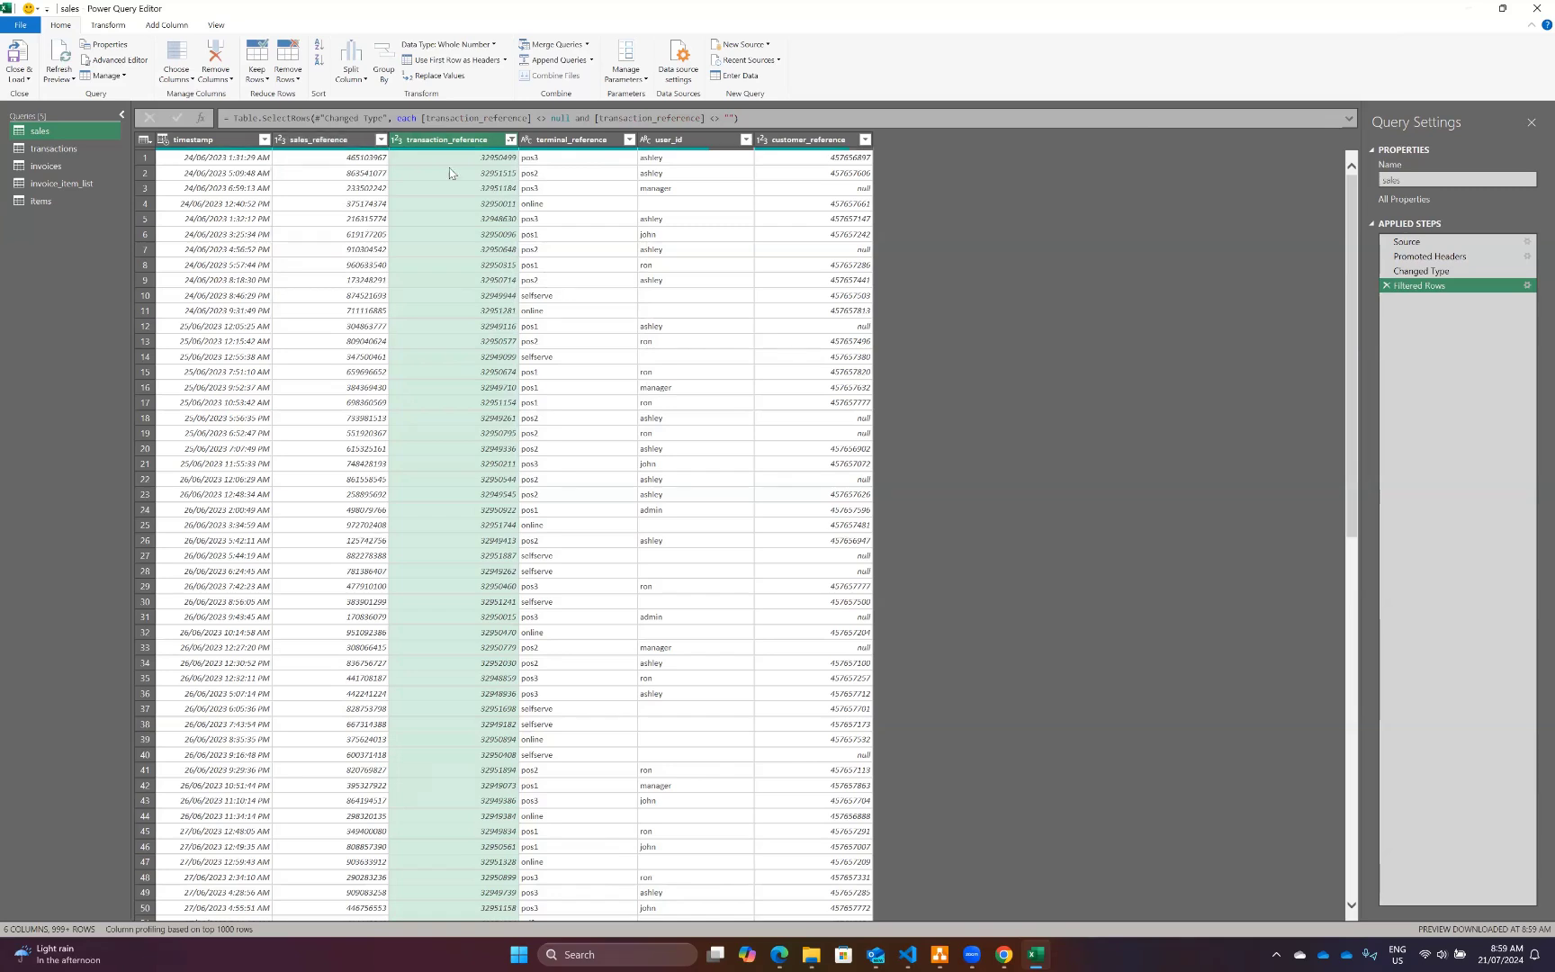
{"action": "right_click", "coordinate": [467, 141]}
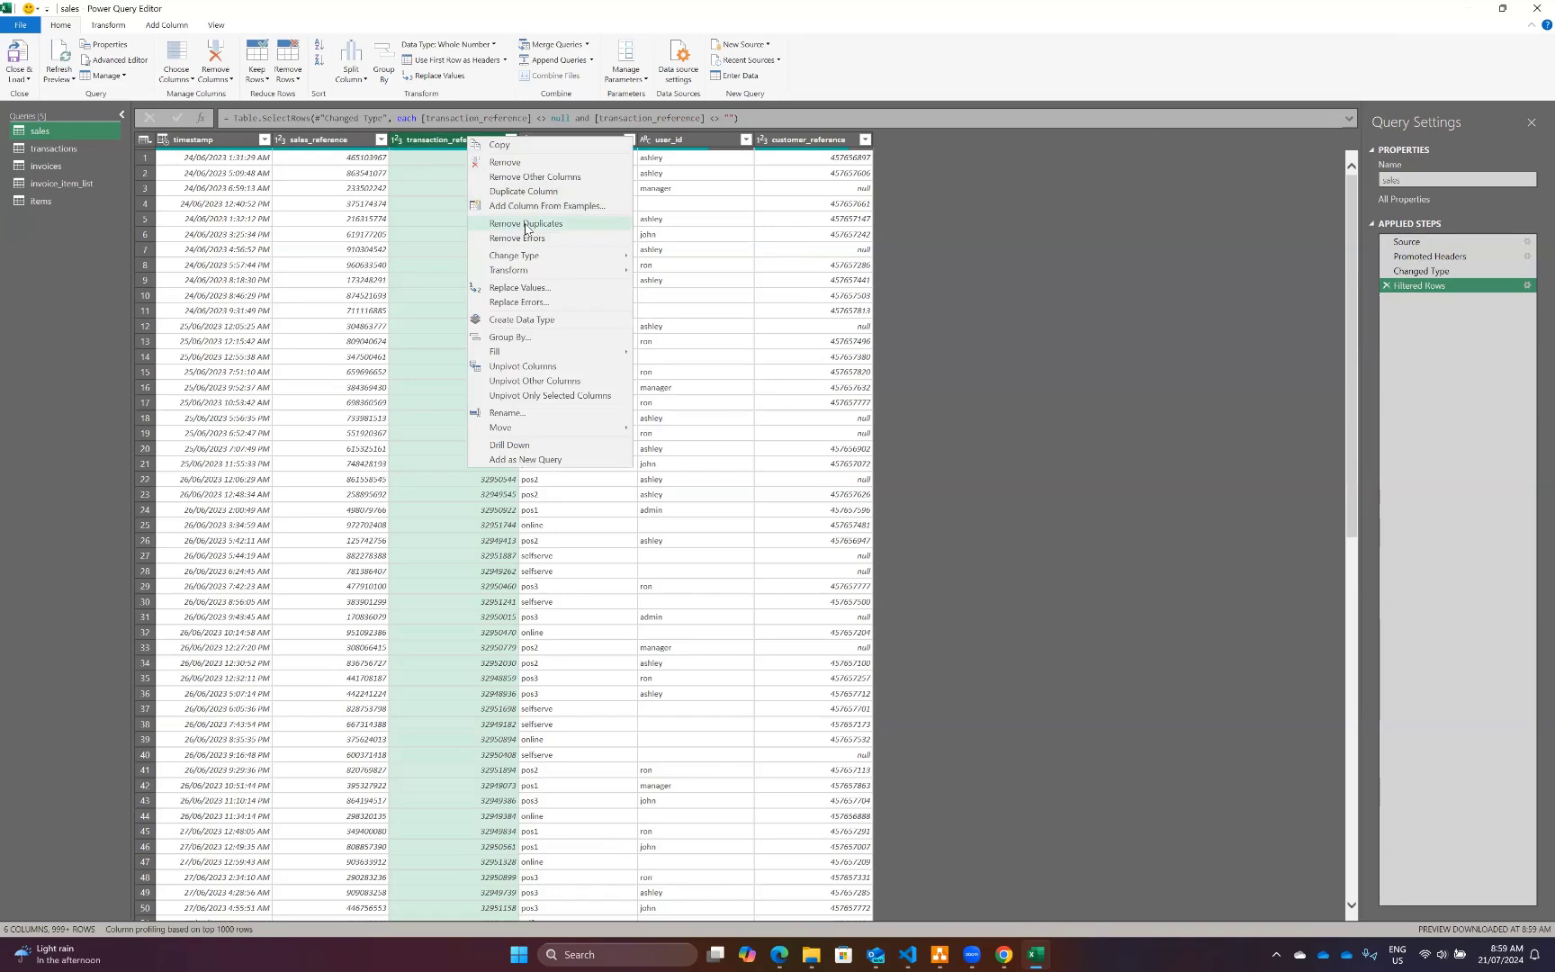
{"action": "left_click", "coordinate": [527, 224]}
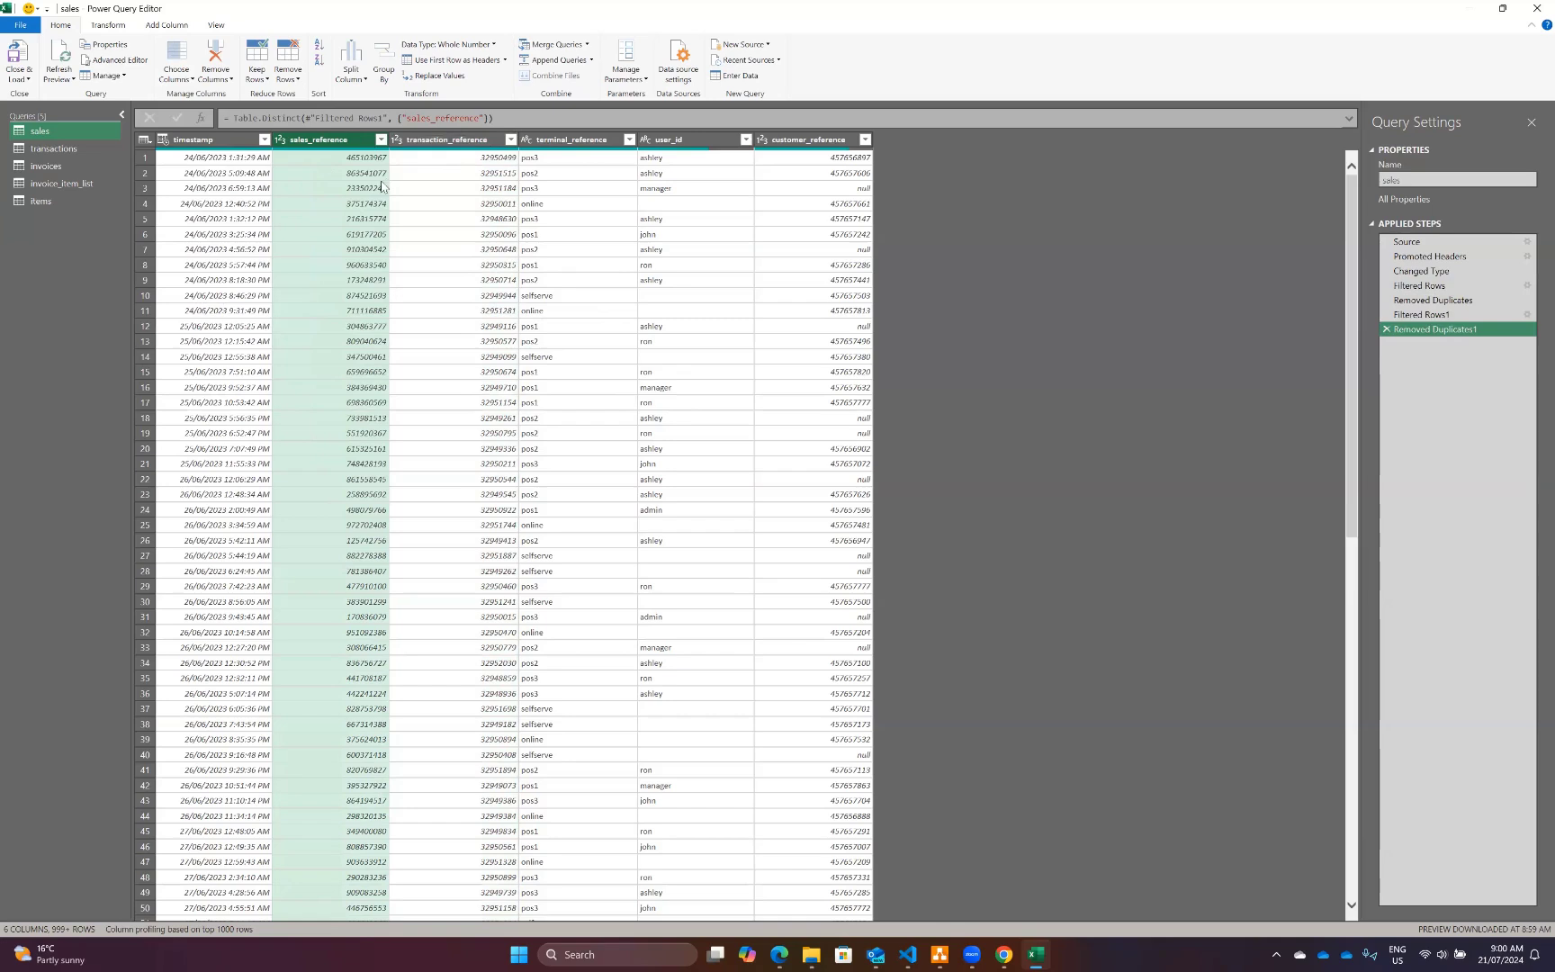
Open the transactions query and remove empty values and duplicates from its transaction_reference column.
{"action": "left_click", "coordinate": [71, 153]}
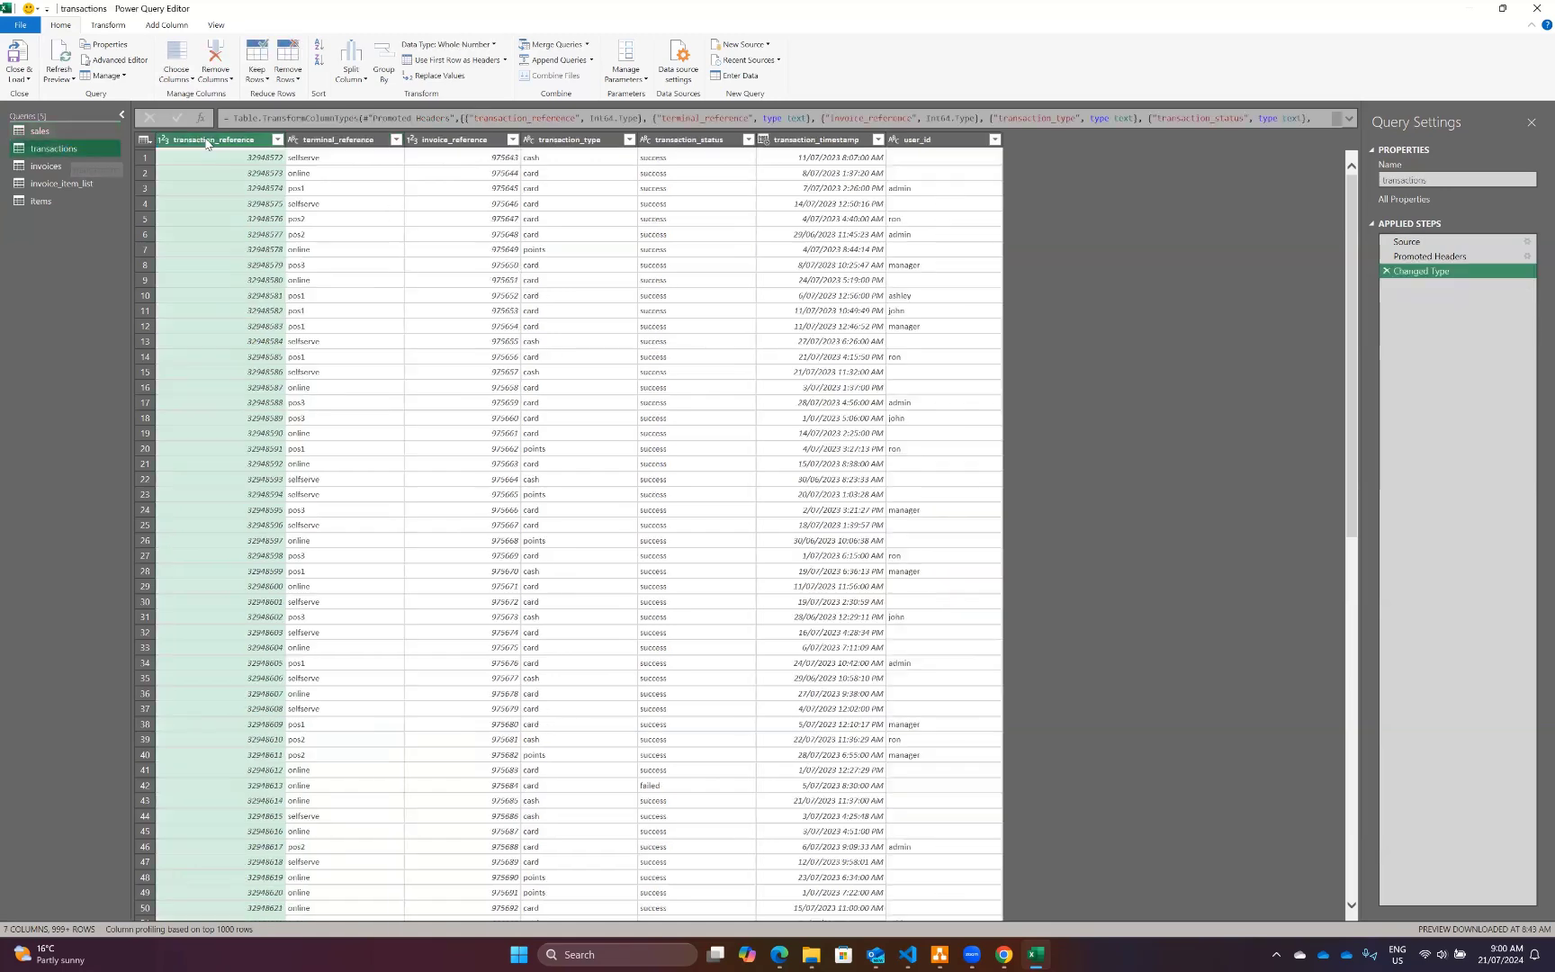
{"action": "right_click", "coordinate": [206, 144]}
{"action": "left_click", "coordinate": [277, 140]}
{"action": "left_click", "coordinate": [203, 241]}
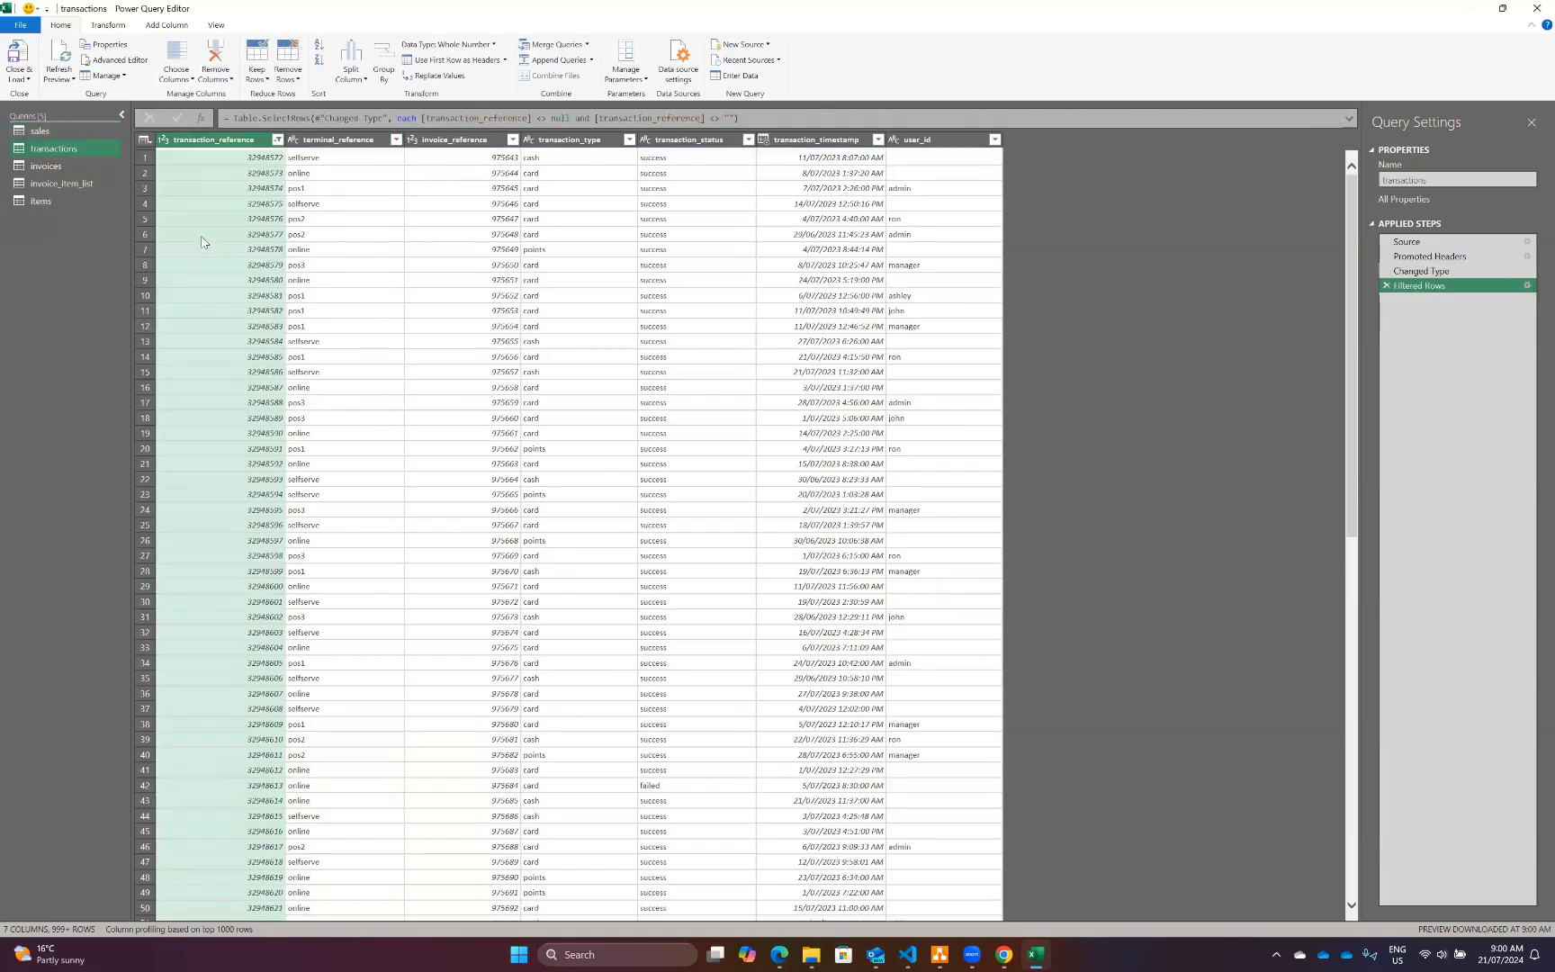
{"action": "right_click", "coordinate": [222, 139]}
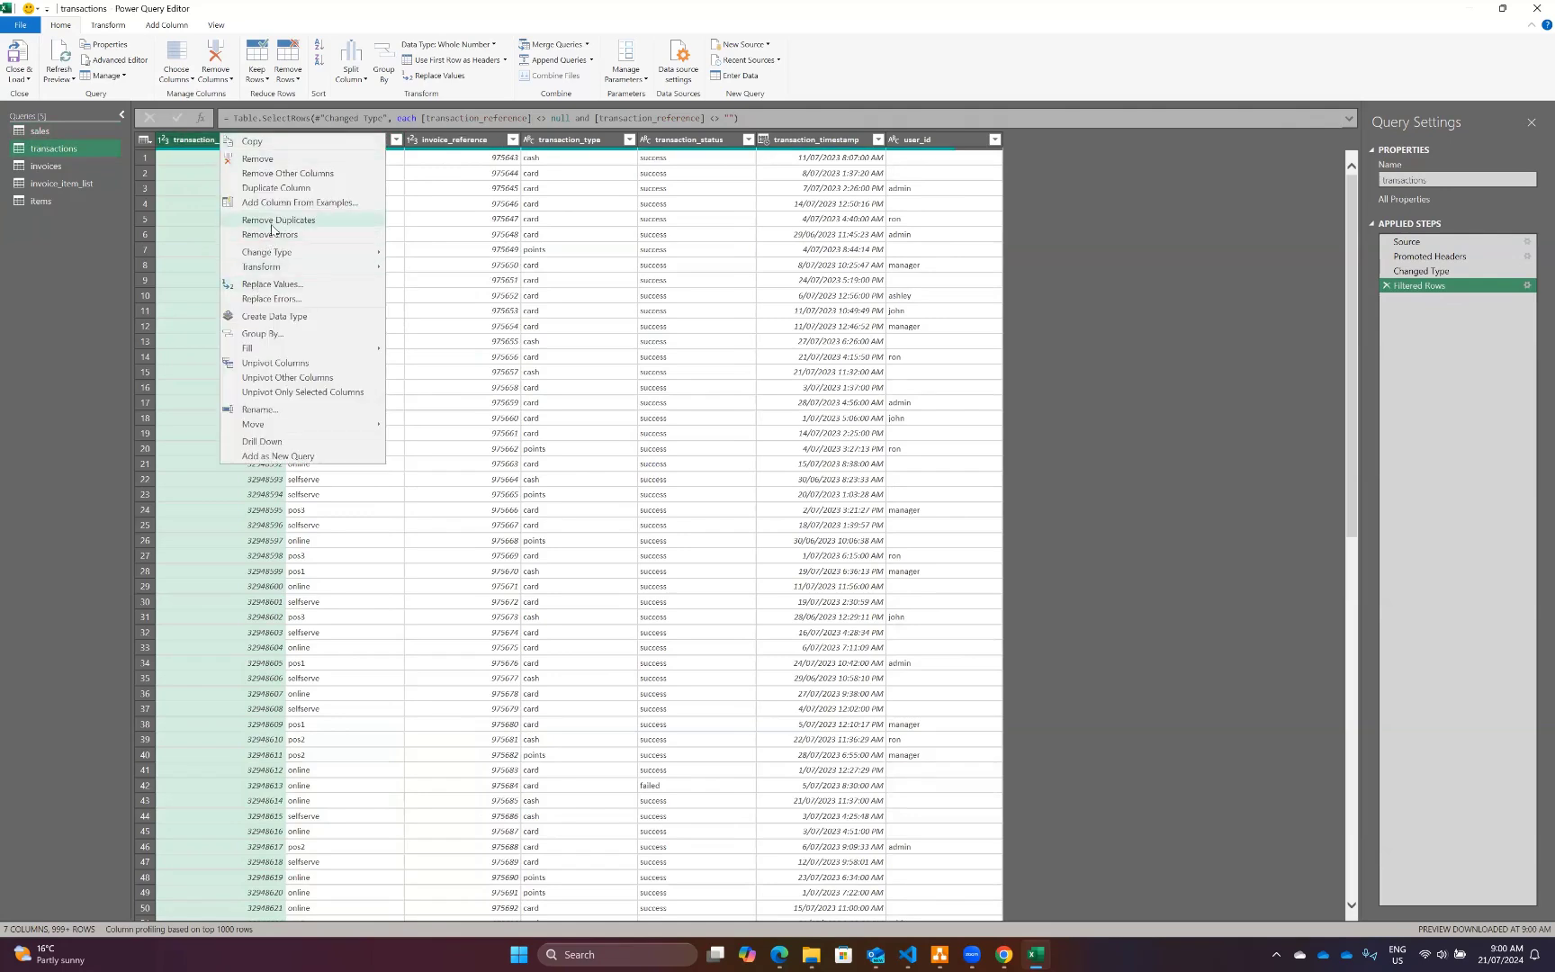
{"action": "left_click", "coordinate": [270, 221]}
{"action": "left_click", "coordinate": [1387, 286]}
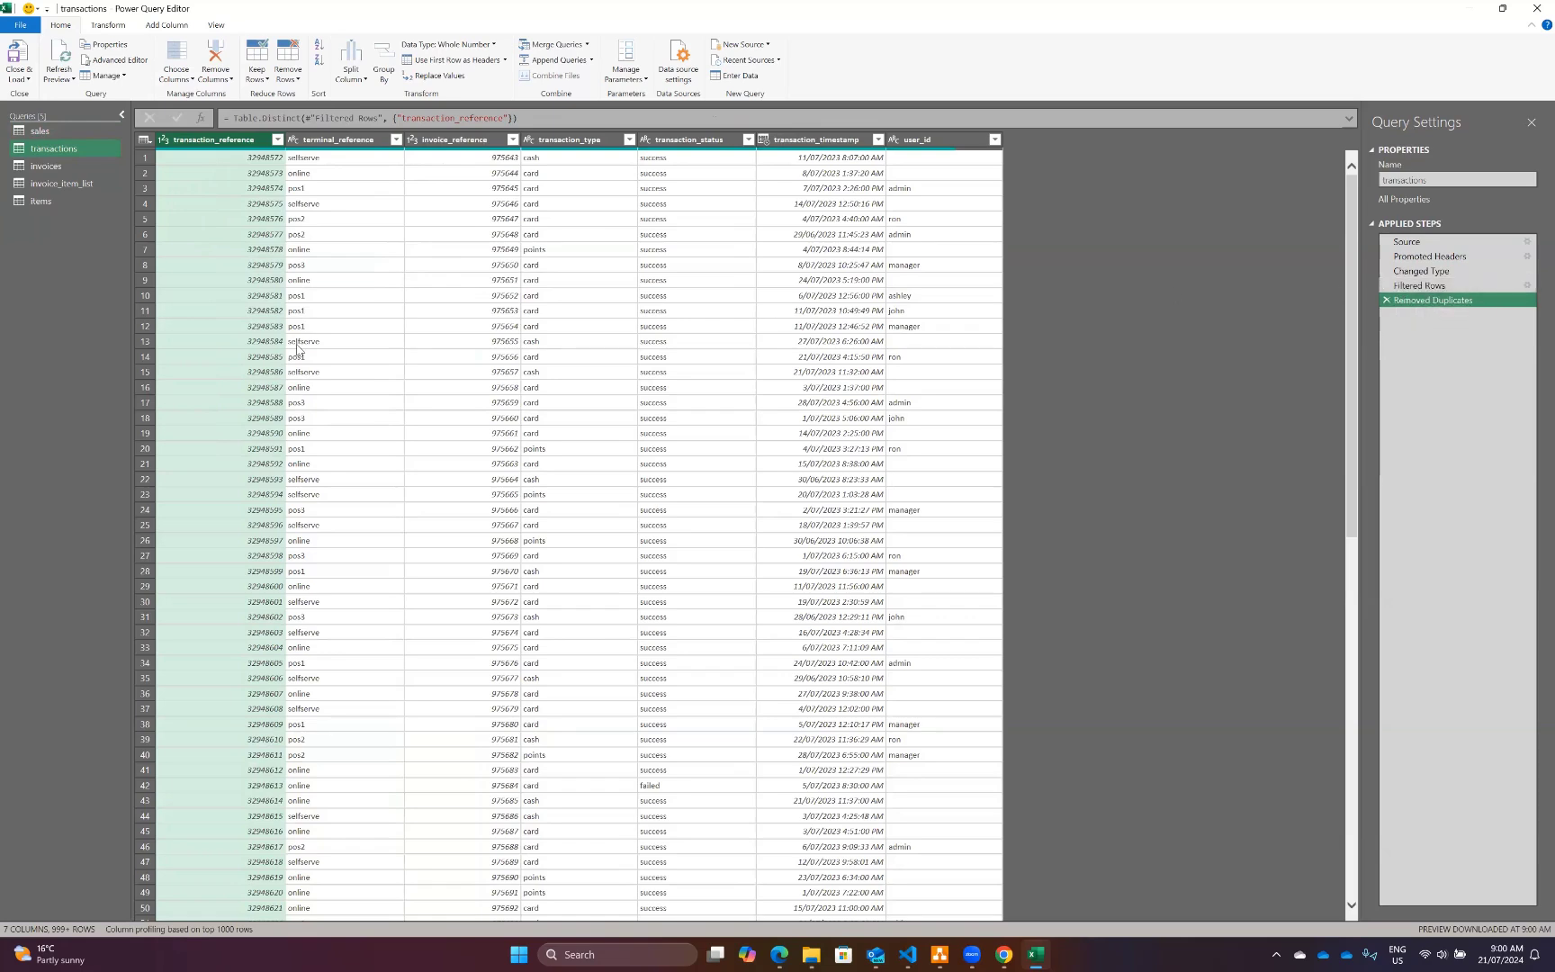
Examine the transactions query's invoice_reference column against its transaction_reference column.
{"action": "left_click", "coordinate": [454, 141]}
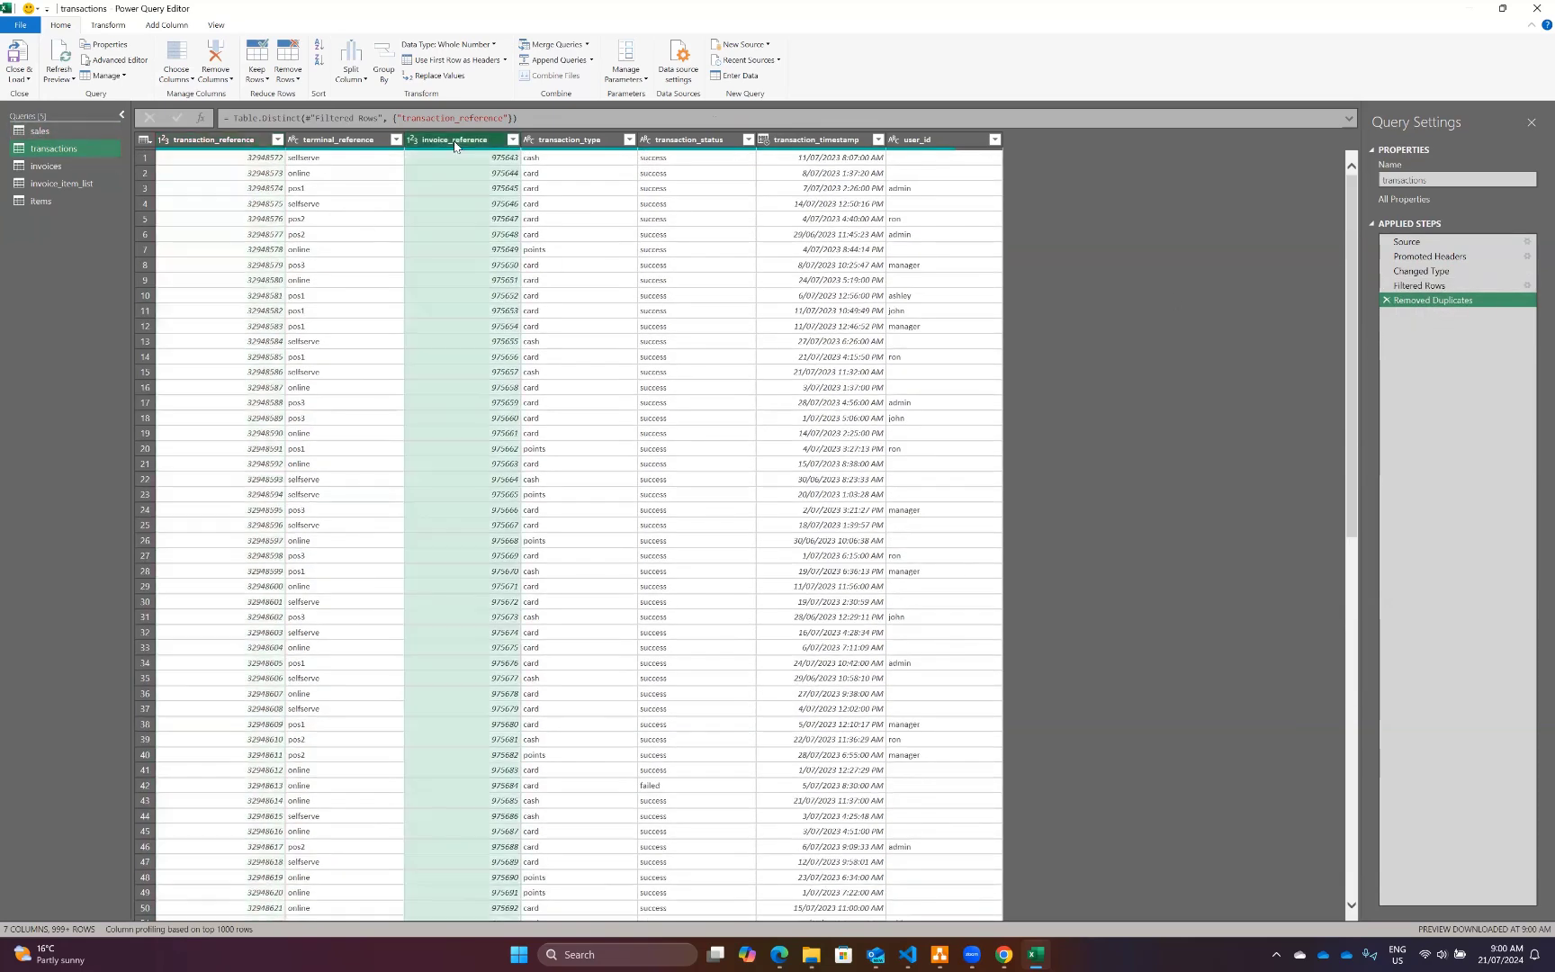
{"action": "scroll", "coordinate": [591, 236], "scroll_direction": "down", "scroll_amount": 15}
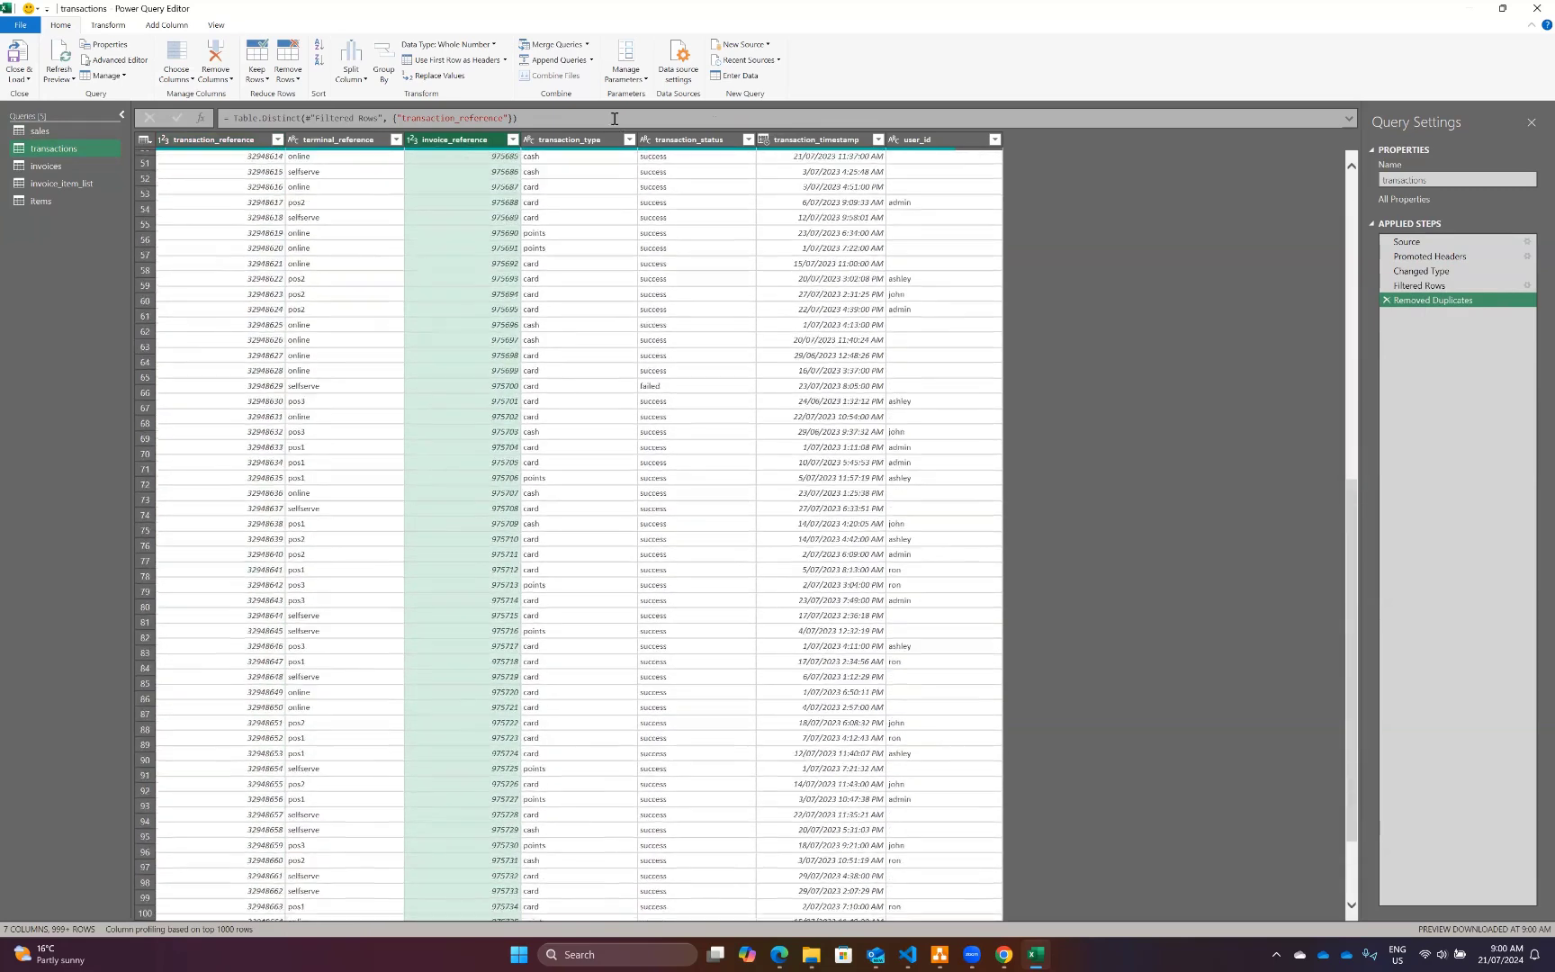
{"action": "scroll", "coordinate": [360, 270], "scroll_direction": "up", "scroll_amount": 15}
{"action": "left_click", "coordinate": [189, 141]}
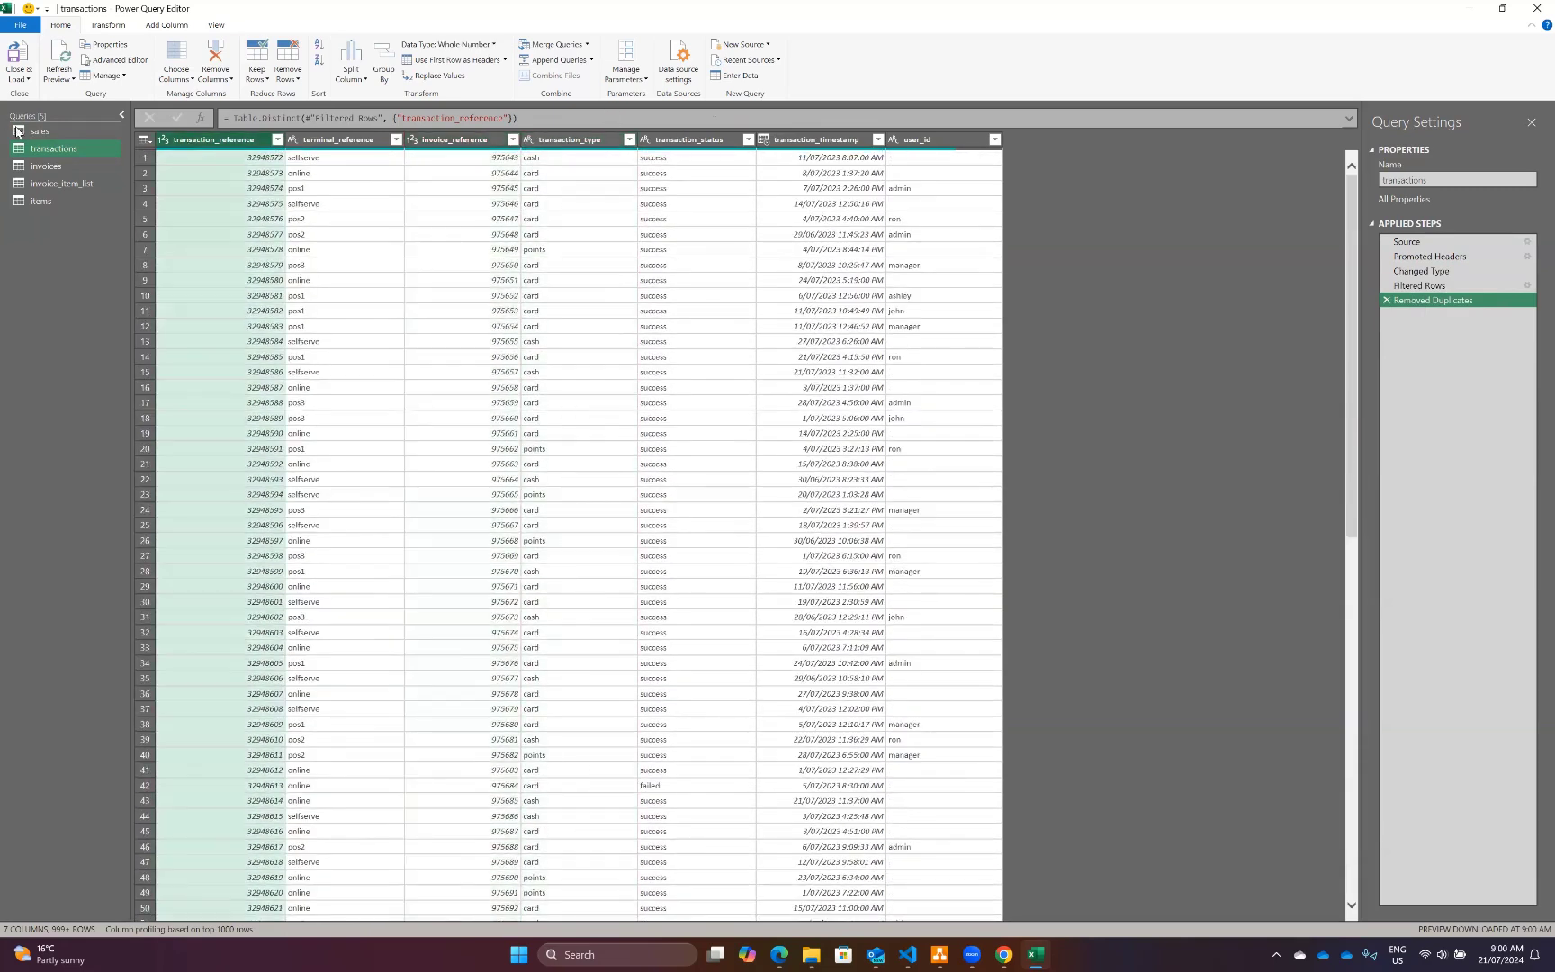
From the sales query, set up a merge as a new query with transactions, matching both tables on transaction_reference.
{"action": "left_click", "coordinate": [66, 136]}
{"action": "left_click", "coordinate": [66, 142]}
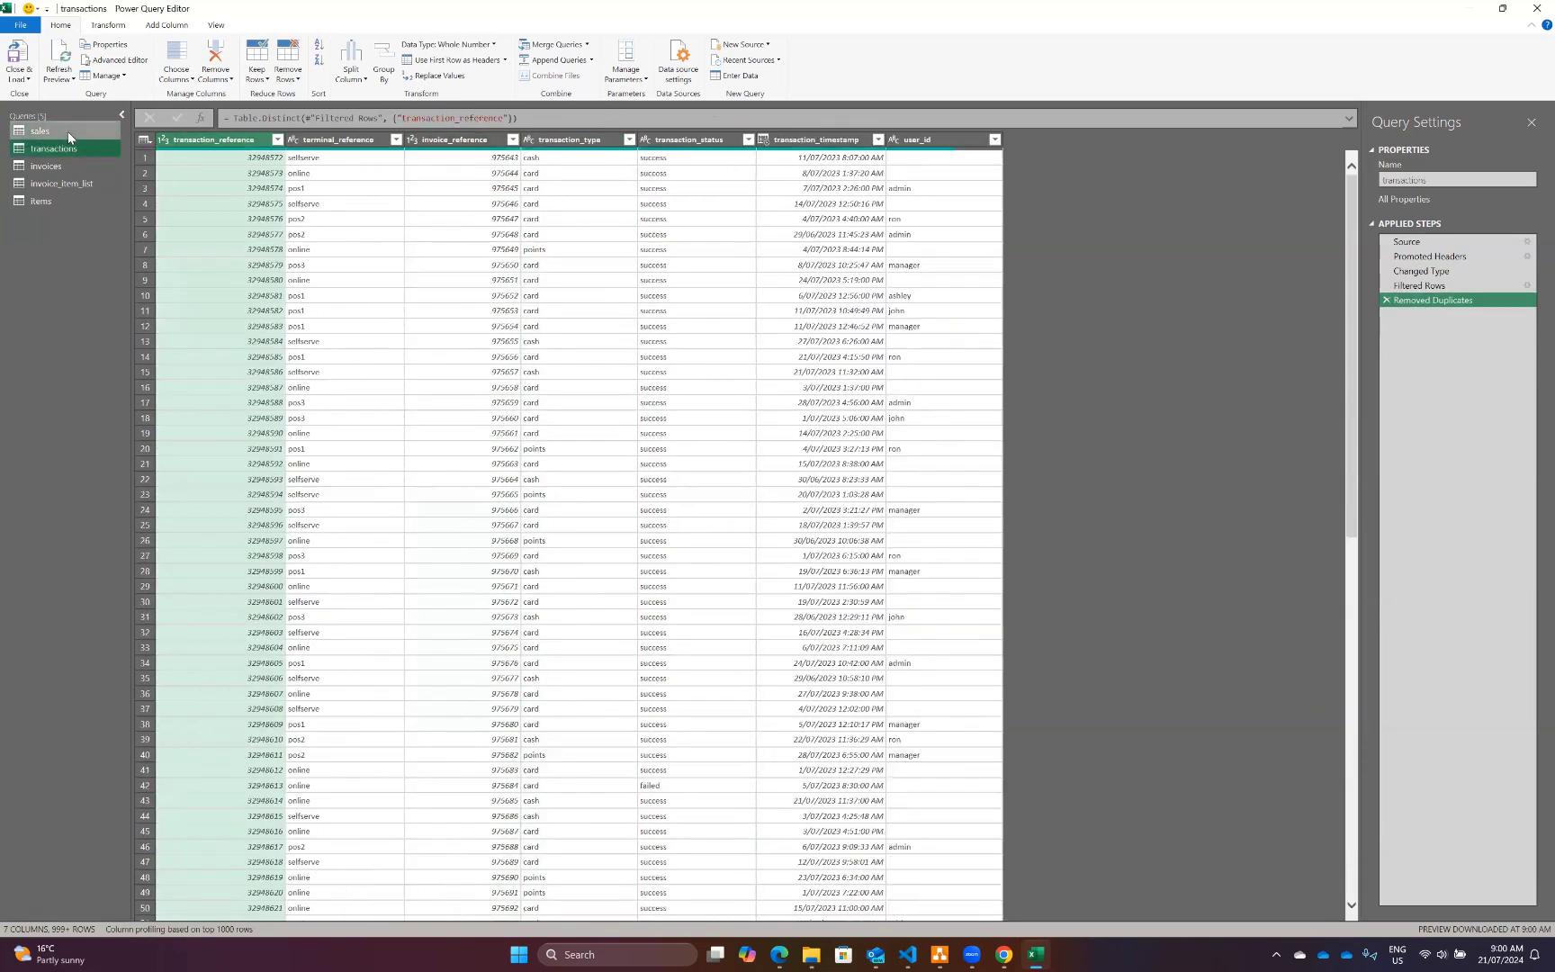
{"action": "left_click", "coordinate": [68, 132]}
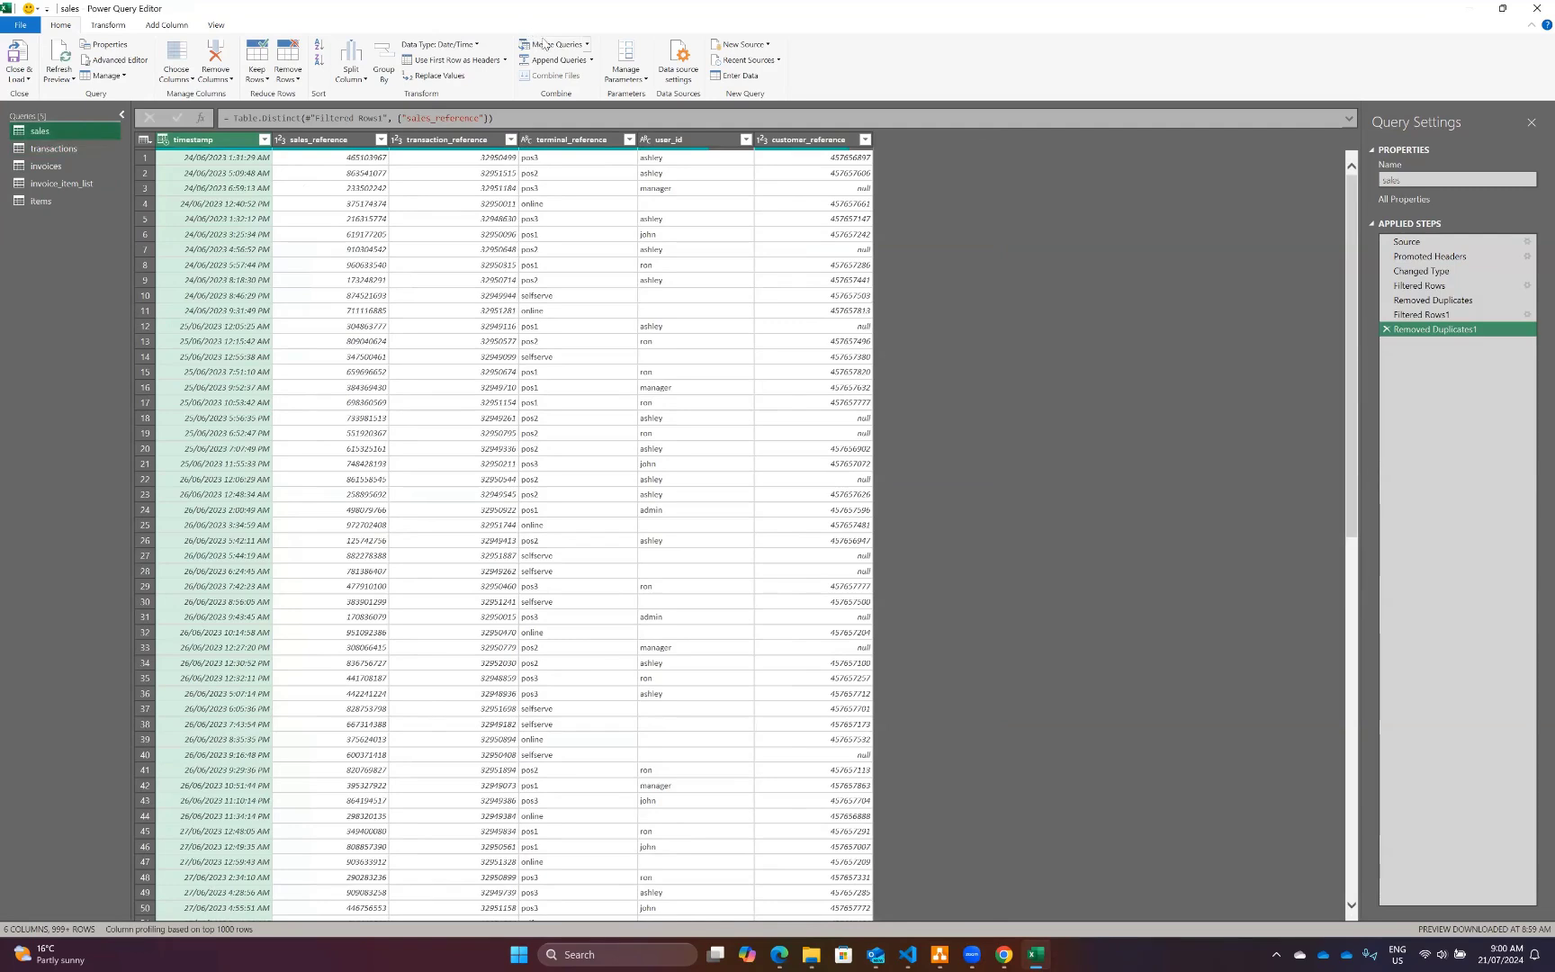
{"action": "left_click", "coordinate": [589, 46]}
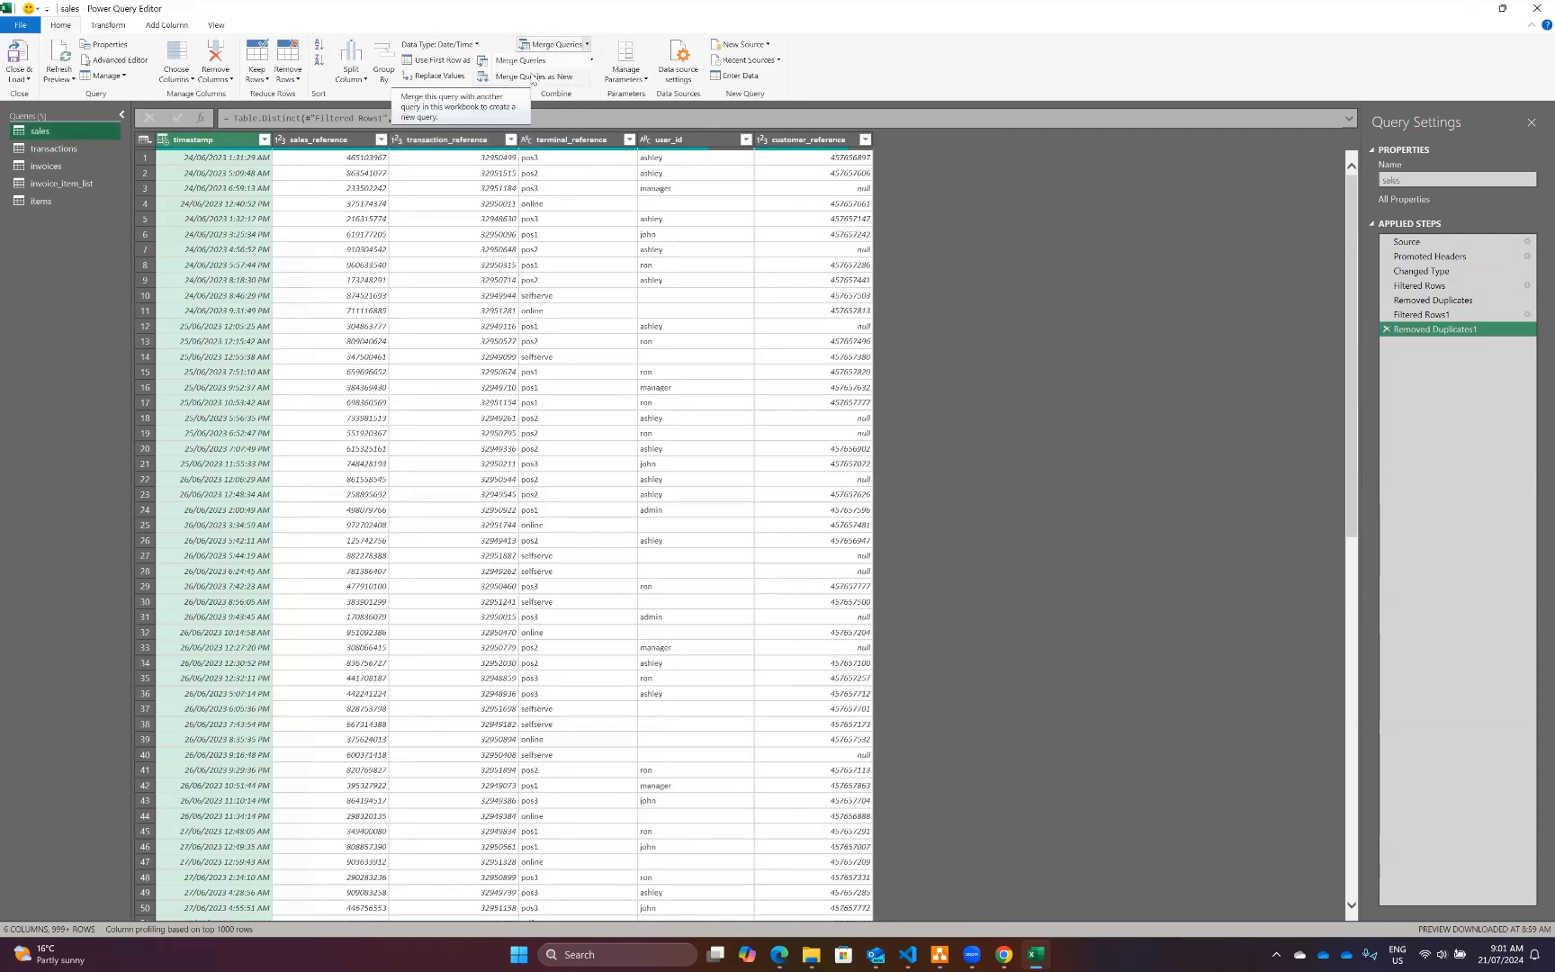
{"action": "left_click", "coordinate": [895, 303]}
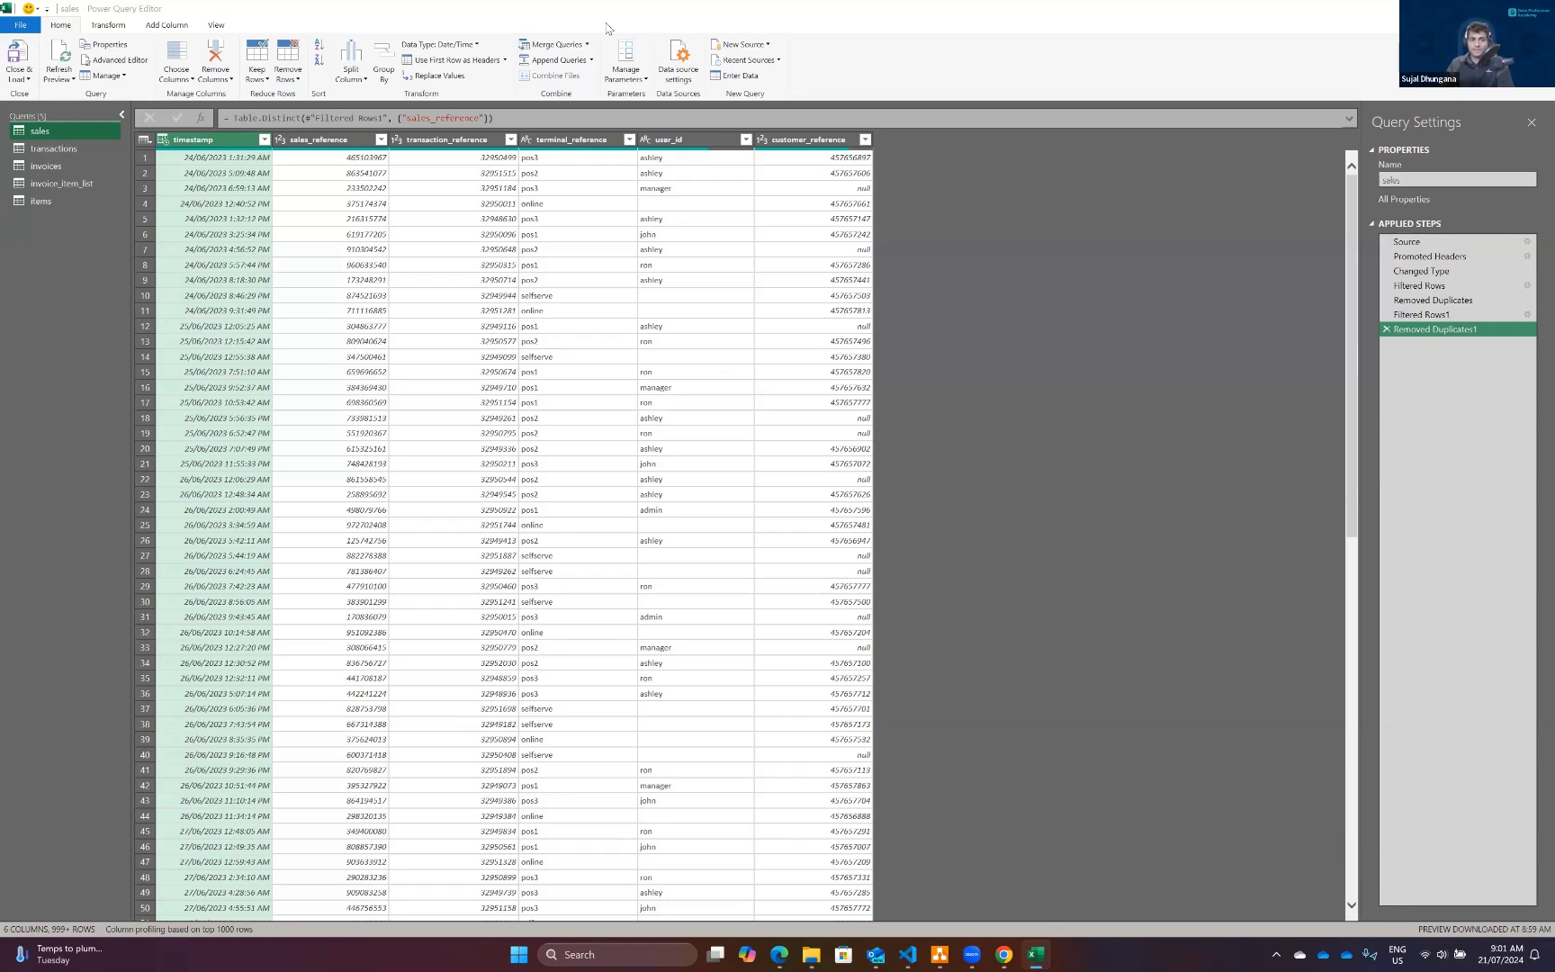
{"action": "left_click", "coordinate": [589, 47]}
{"action": "left_click", "coordinate": [546, 78]}
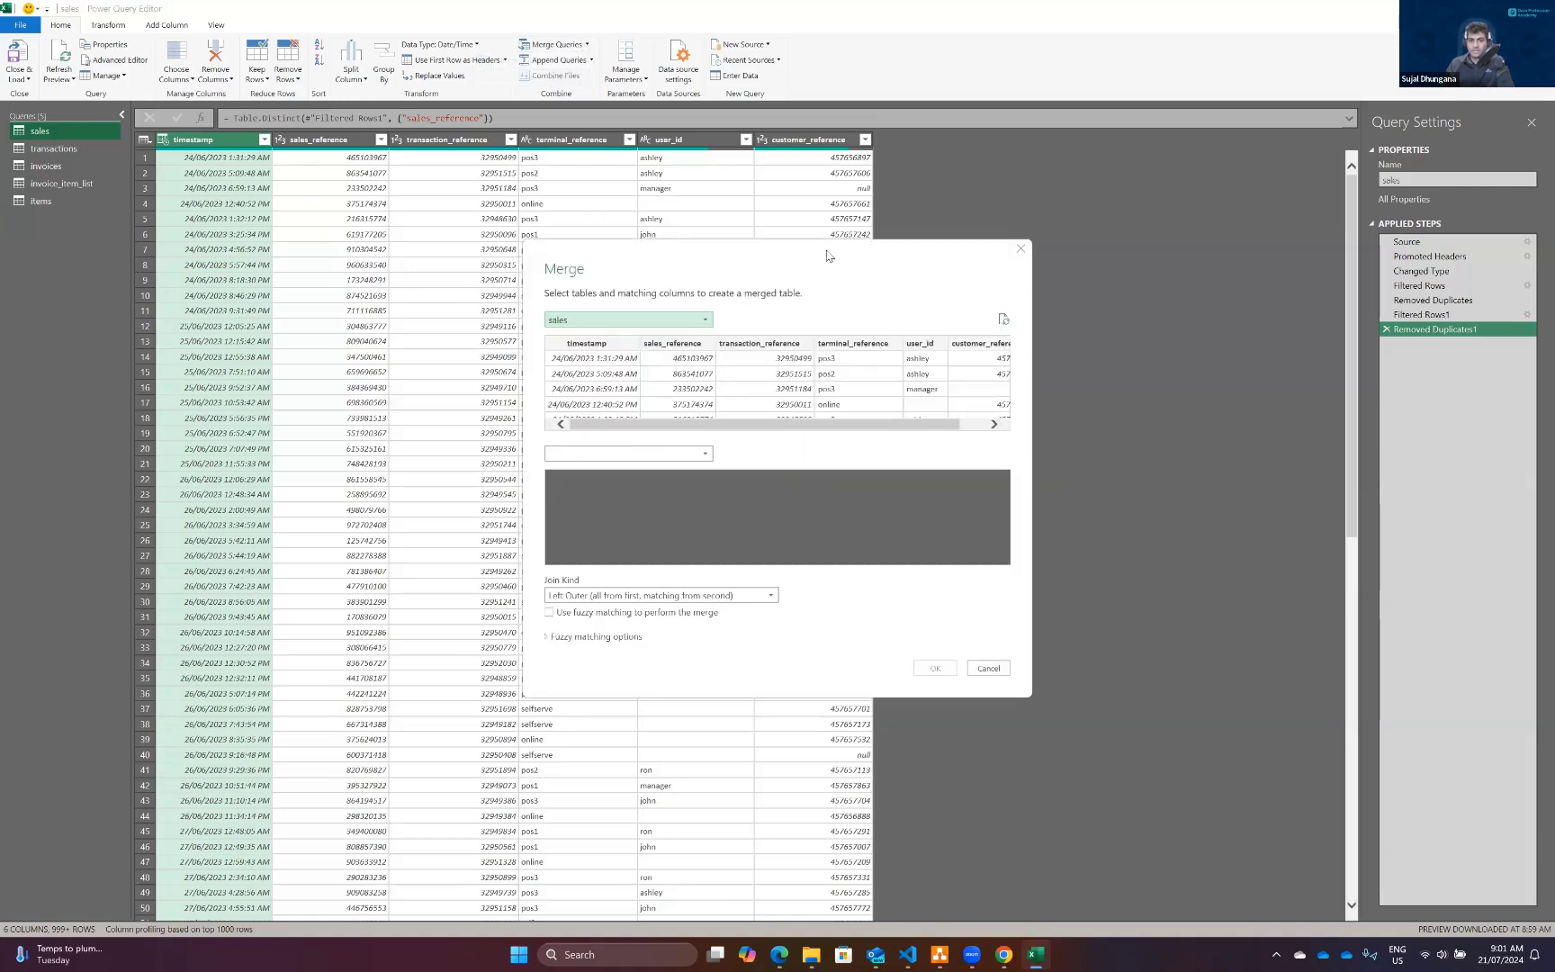
{"action": "left_click_drag", "start_coordinate": [828, 256], "coordinate": [865, 110]}
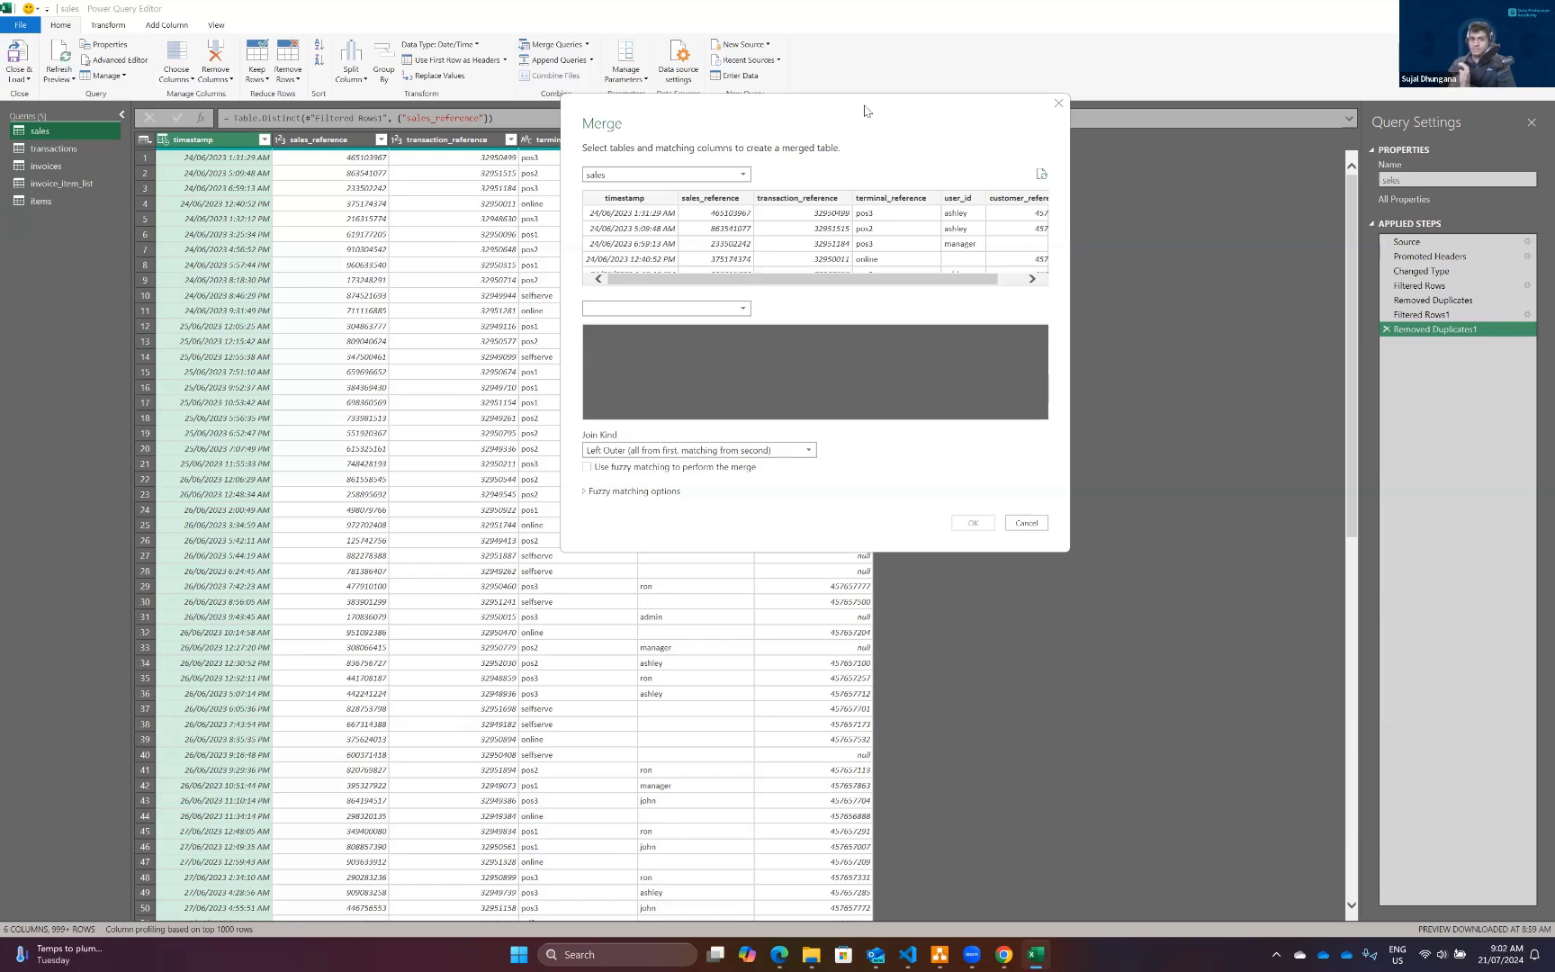
{"action": "left_click", "coordinate": [793, 200]}
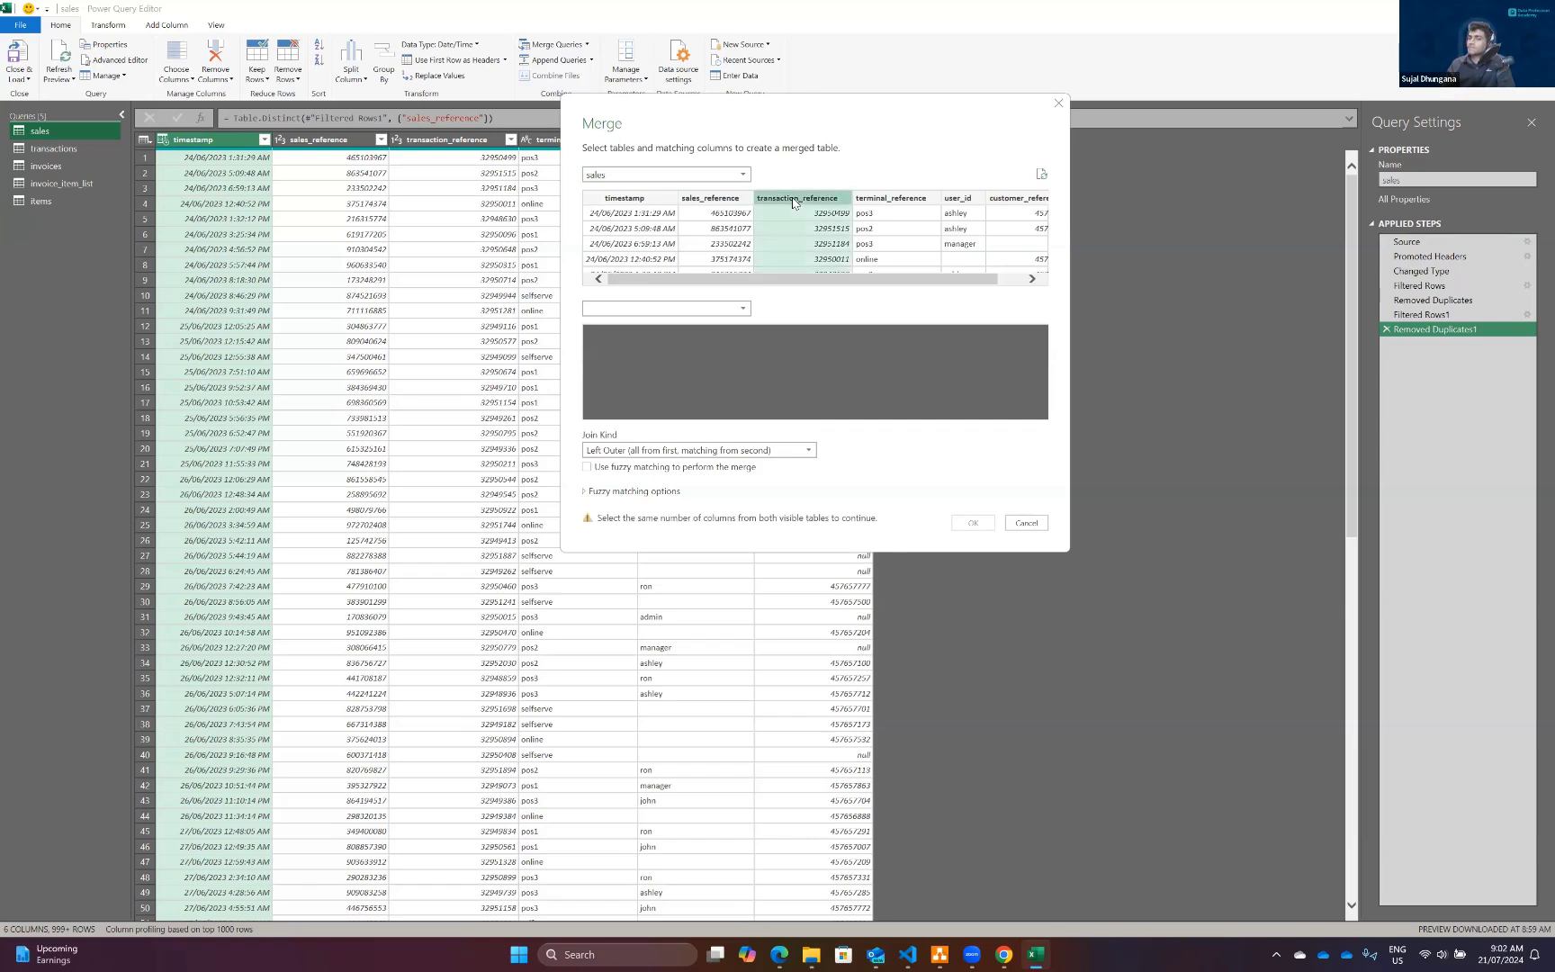
{"action": "left_click", "coordinate": [740, 309]}
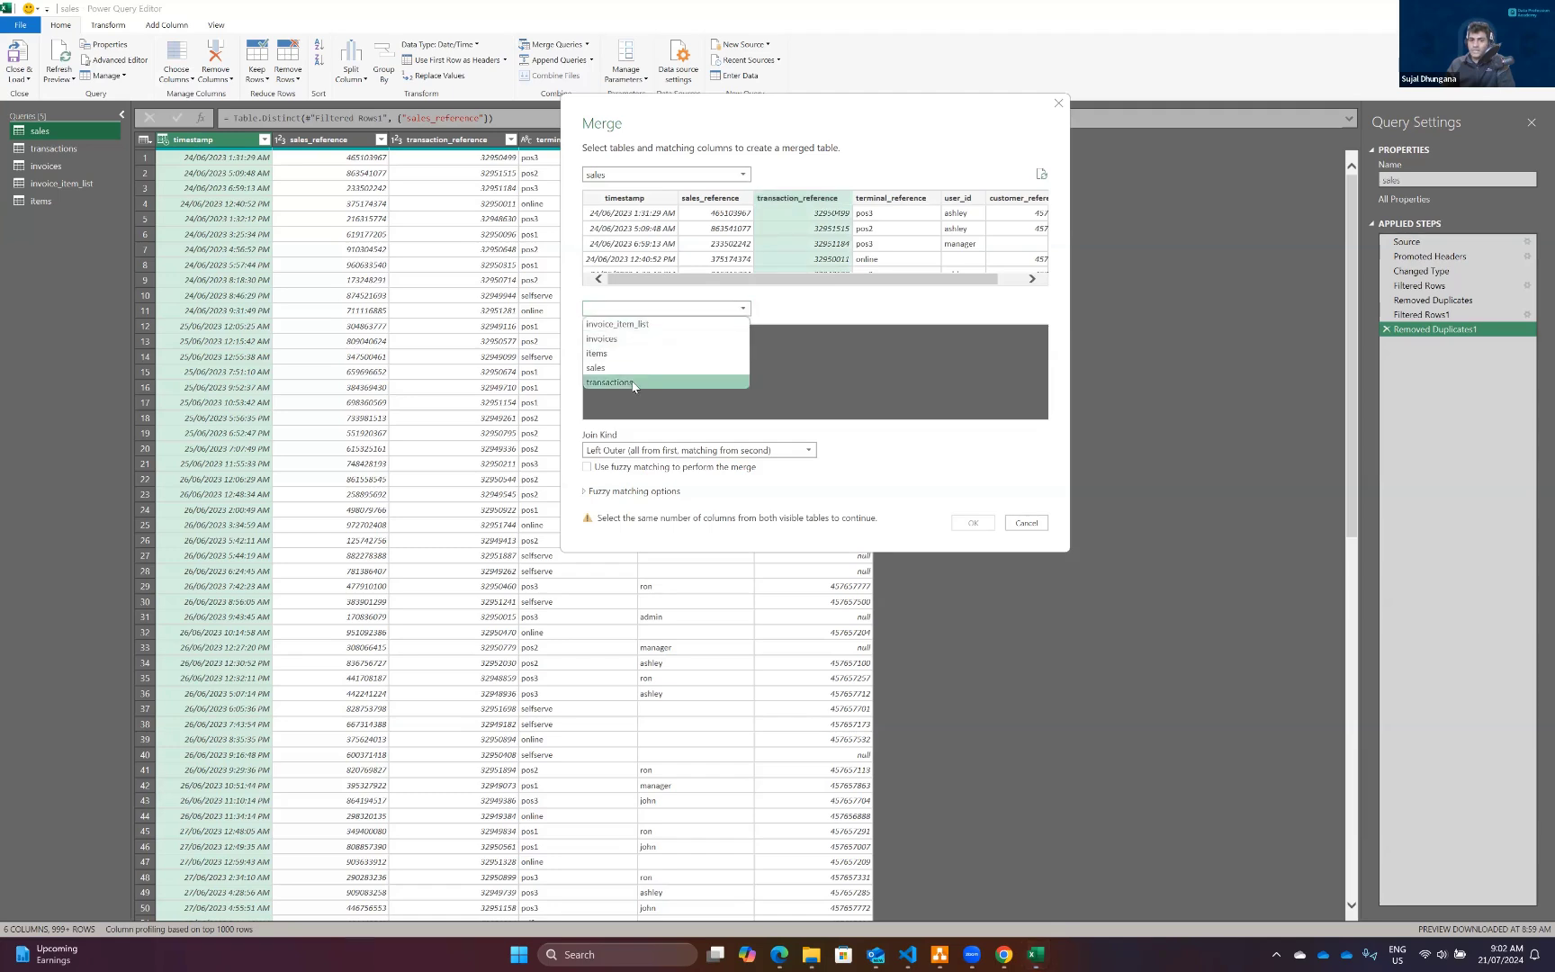
{"action": "left_click", "coordinate": [638, 382]}
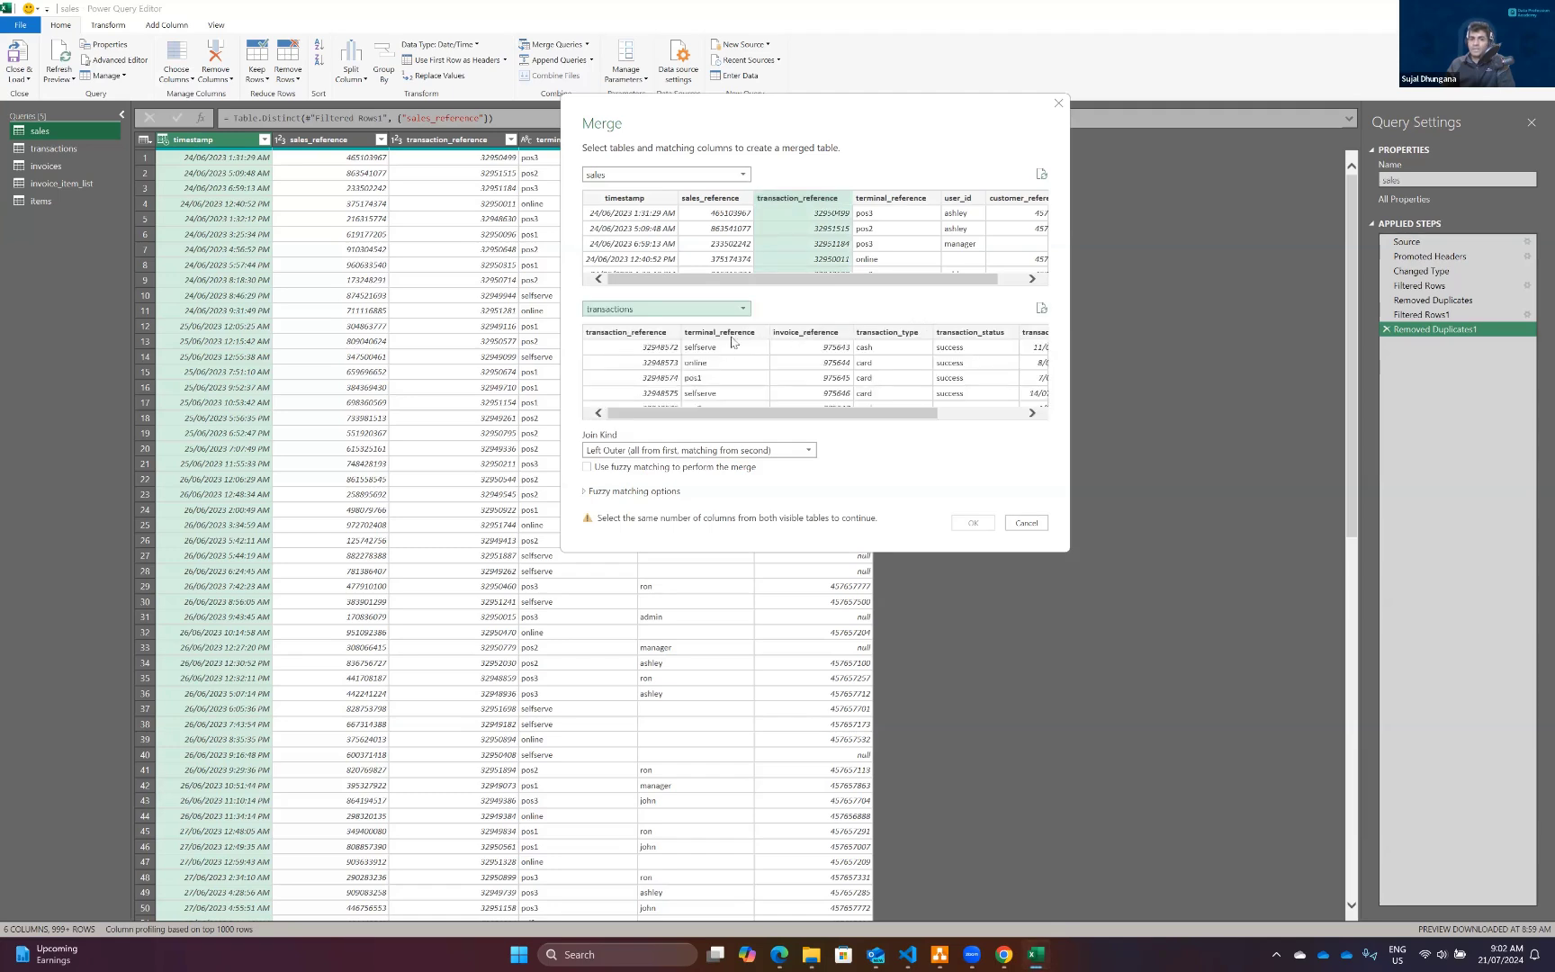
{"action": "left_click", "coordinate": [620, 333]}
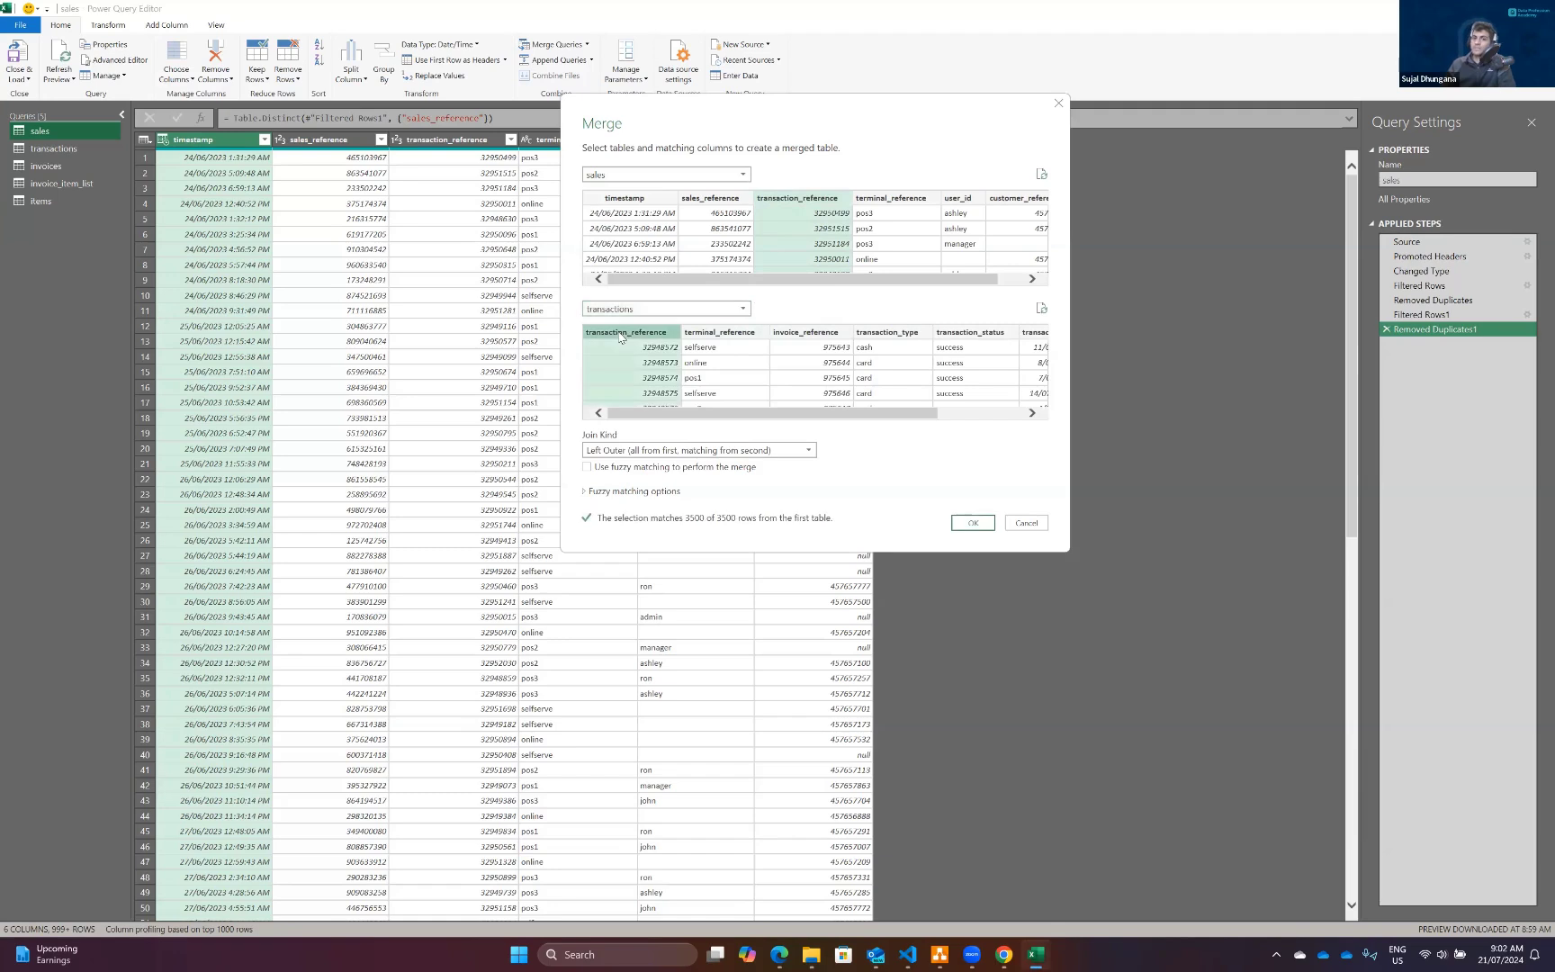
Review the merge's fuzzy matching options and the available join kinds.
{"action": "left_click", "coordinate": [620, 491]}
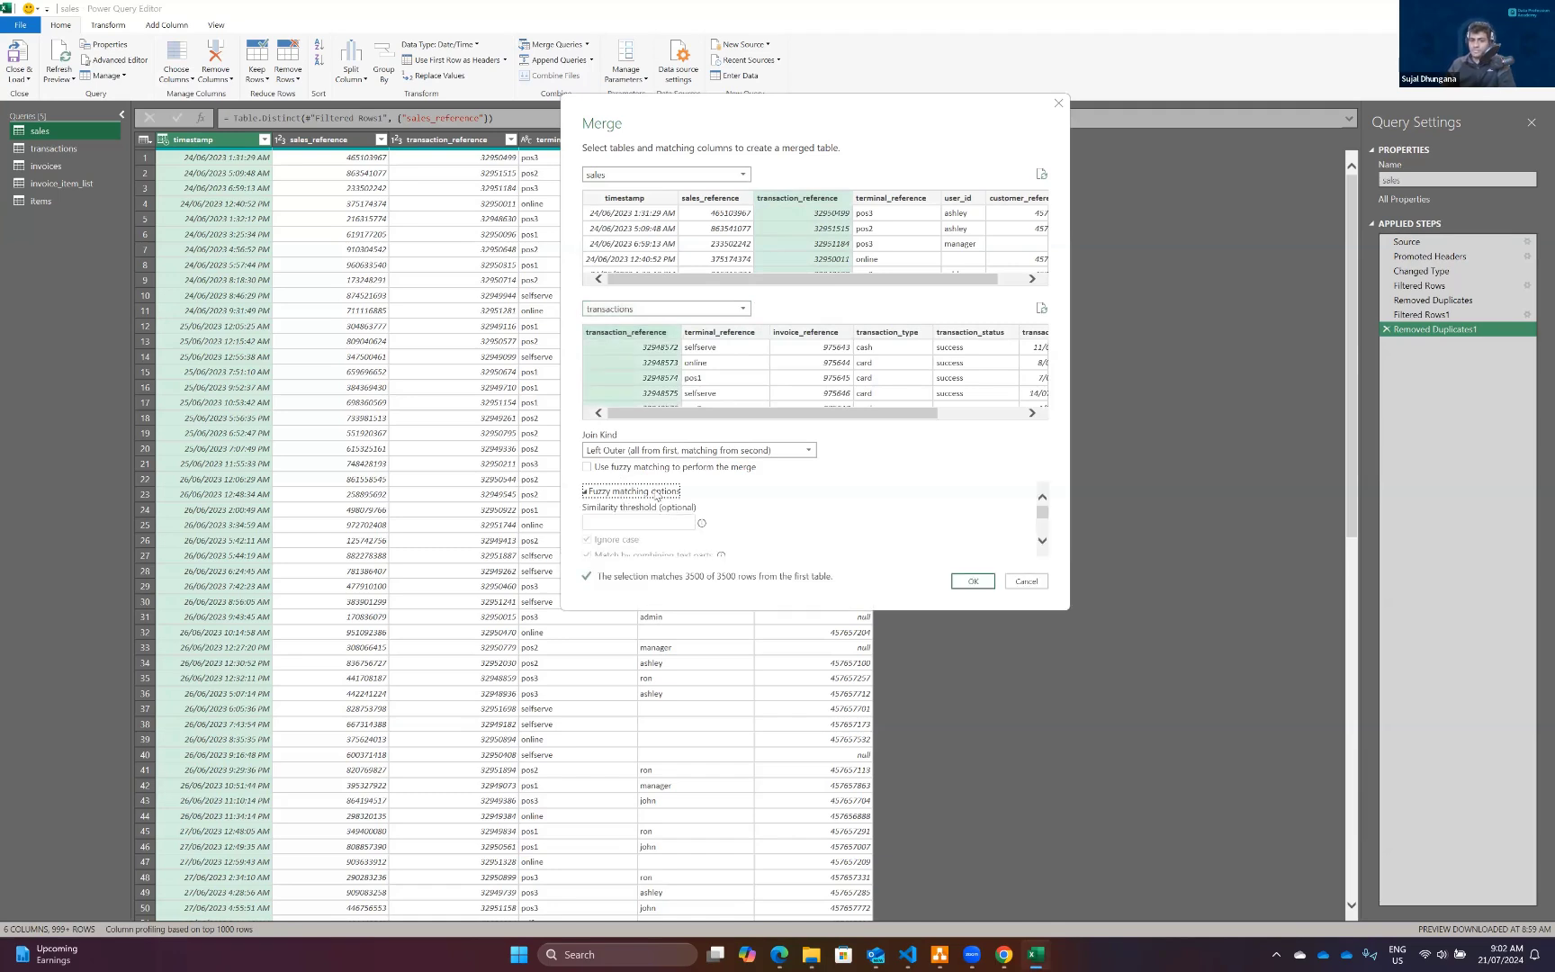
{"action": "left_click", "coordinate": [656, 492]}
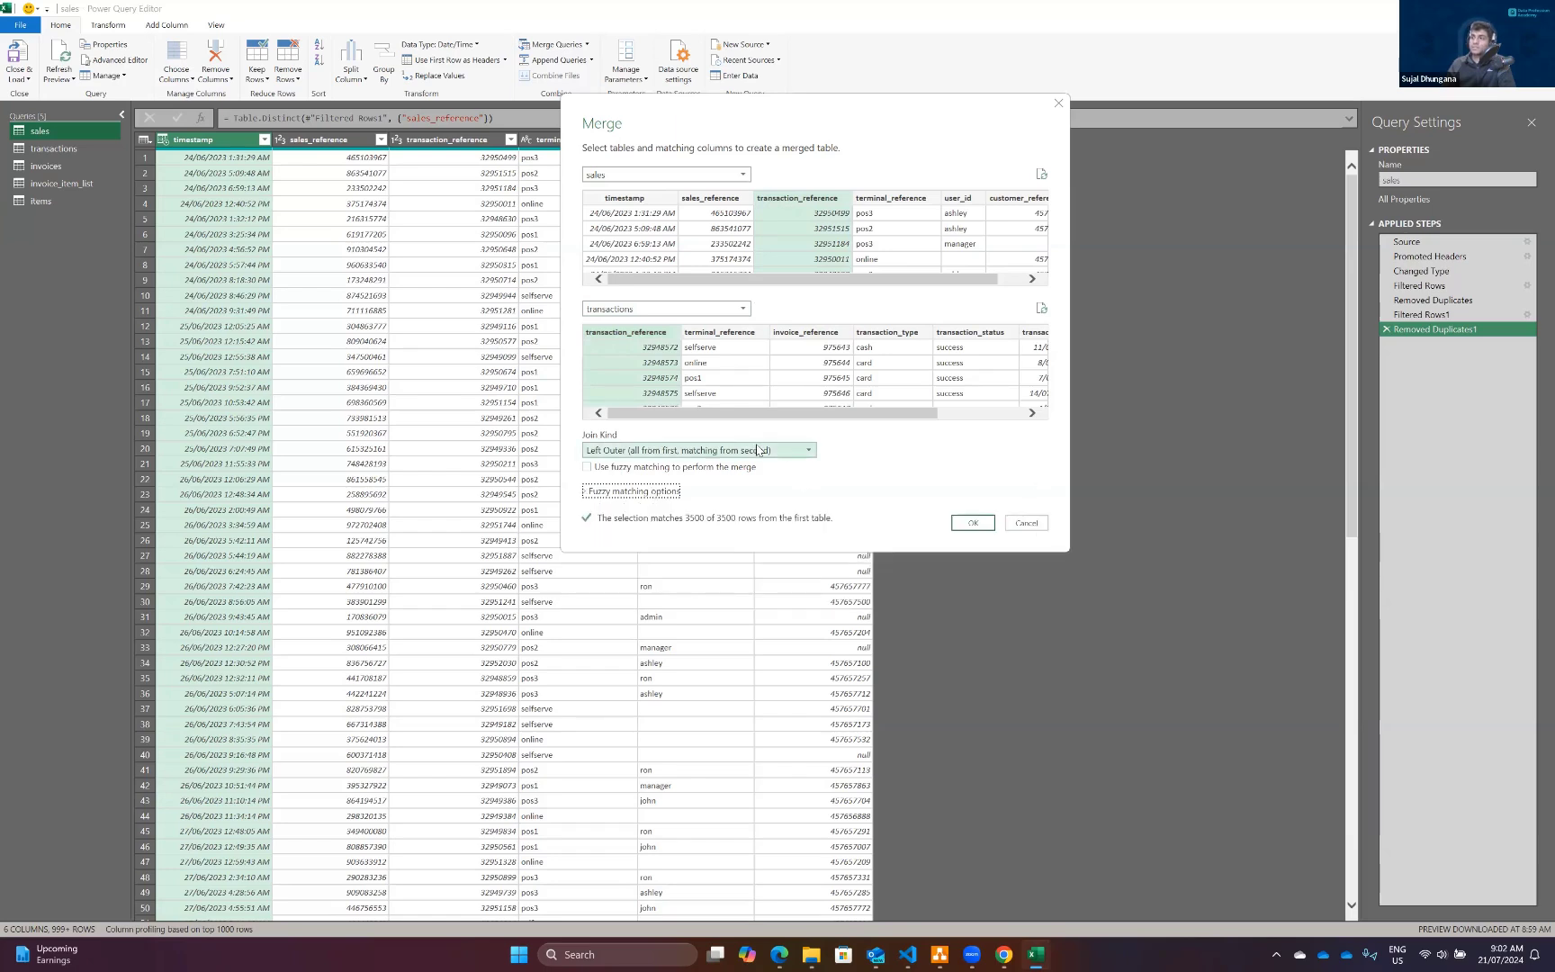
{"action": "left_click", "coordinate": [770, 453]}
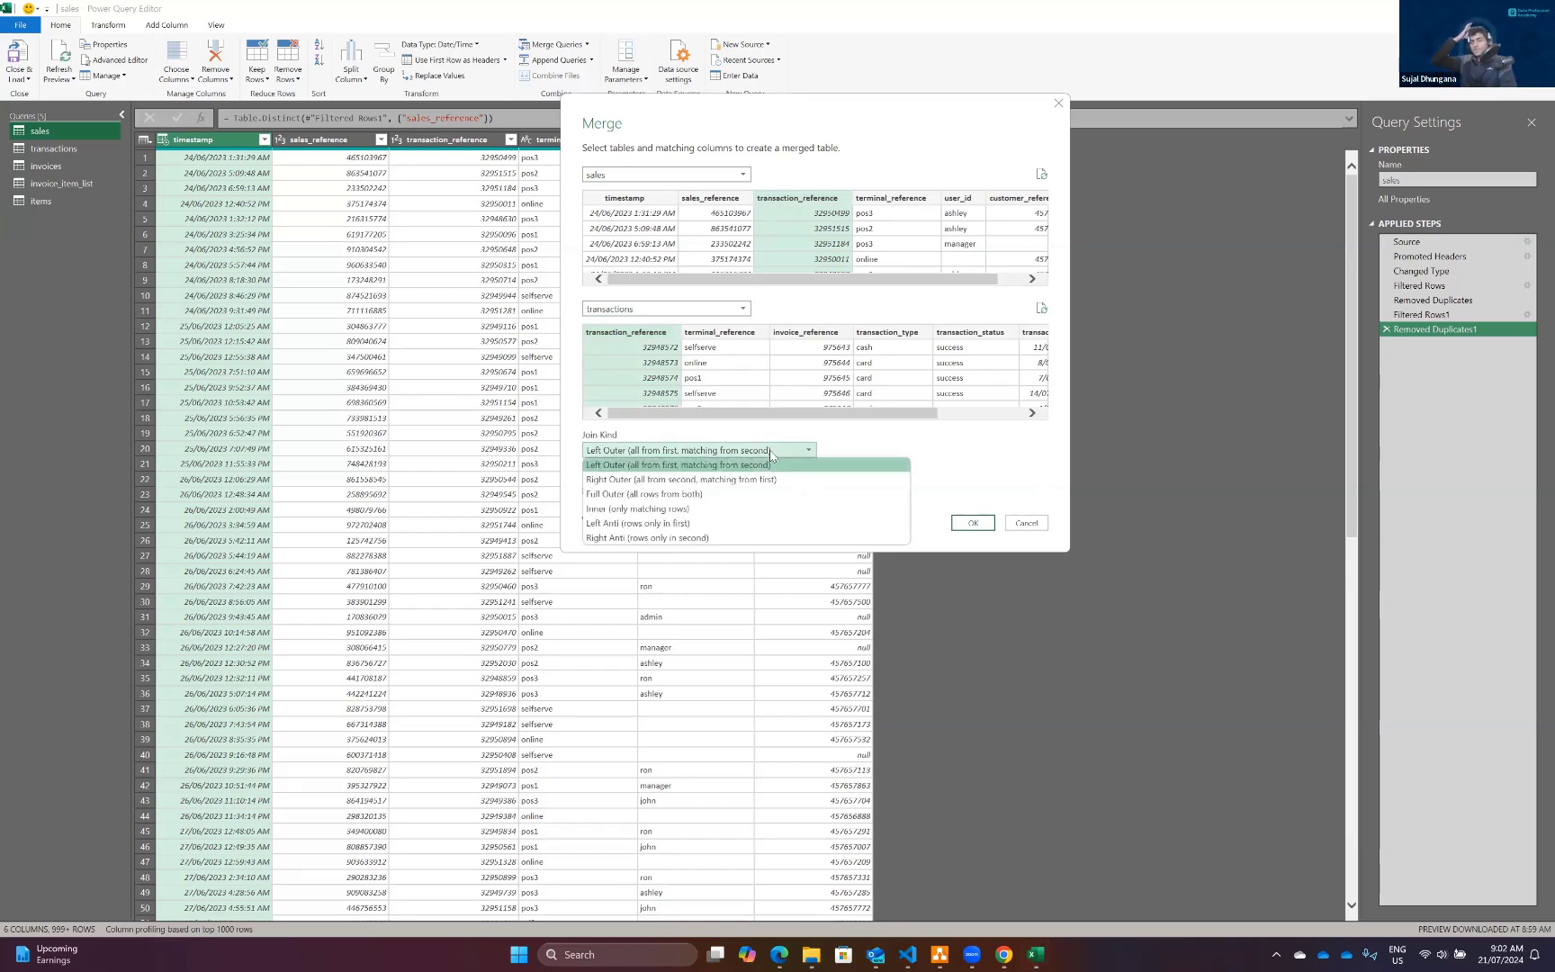
{"action": "left_click", "coordinate": [771, 452]}
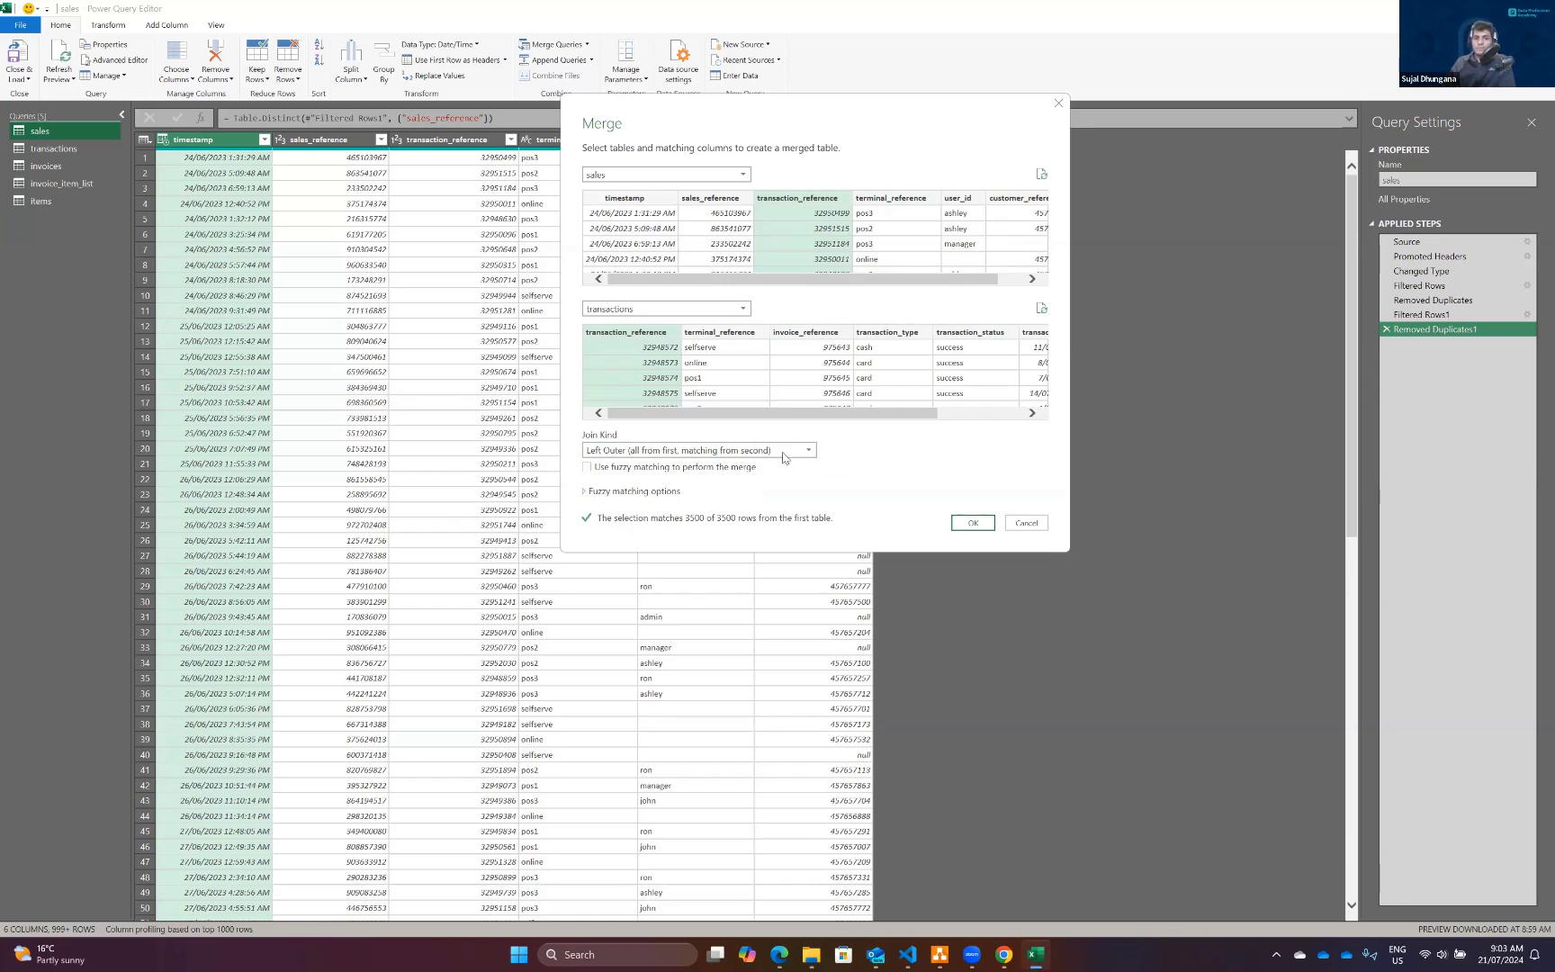
Set the join kind to Inner (only matching rows) and create the merged query.
{"action": "left_click", "coordinate": [642, 453]}
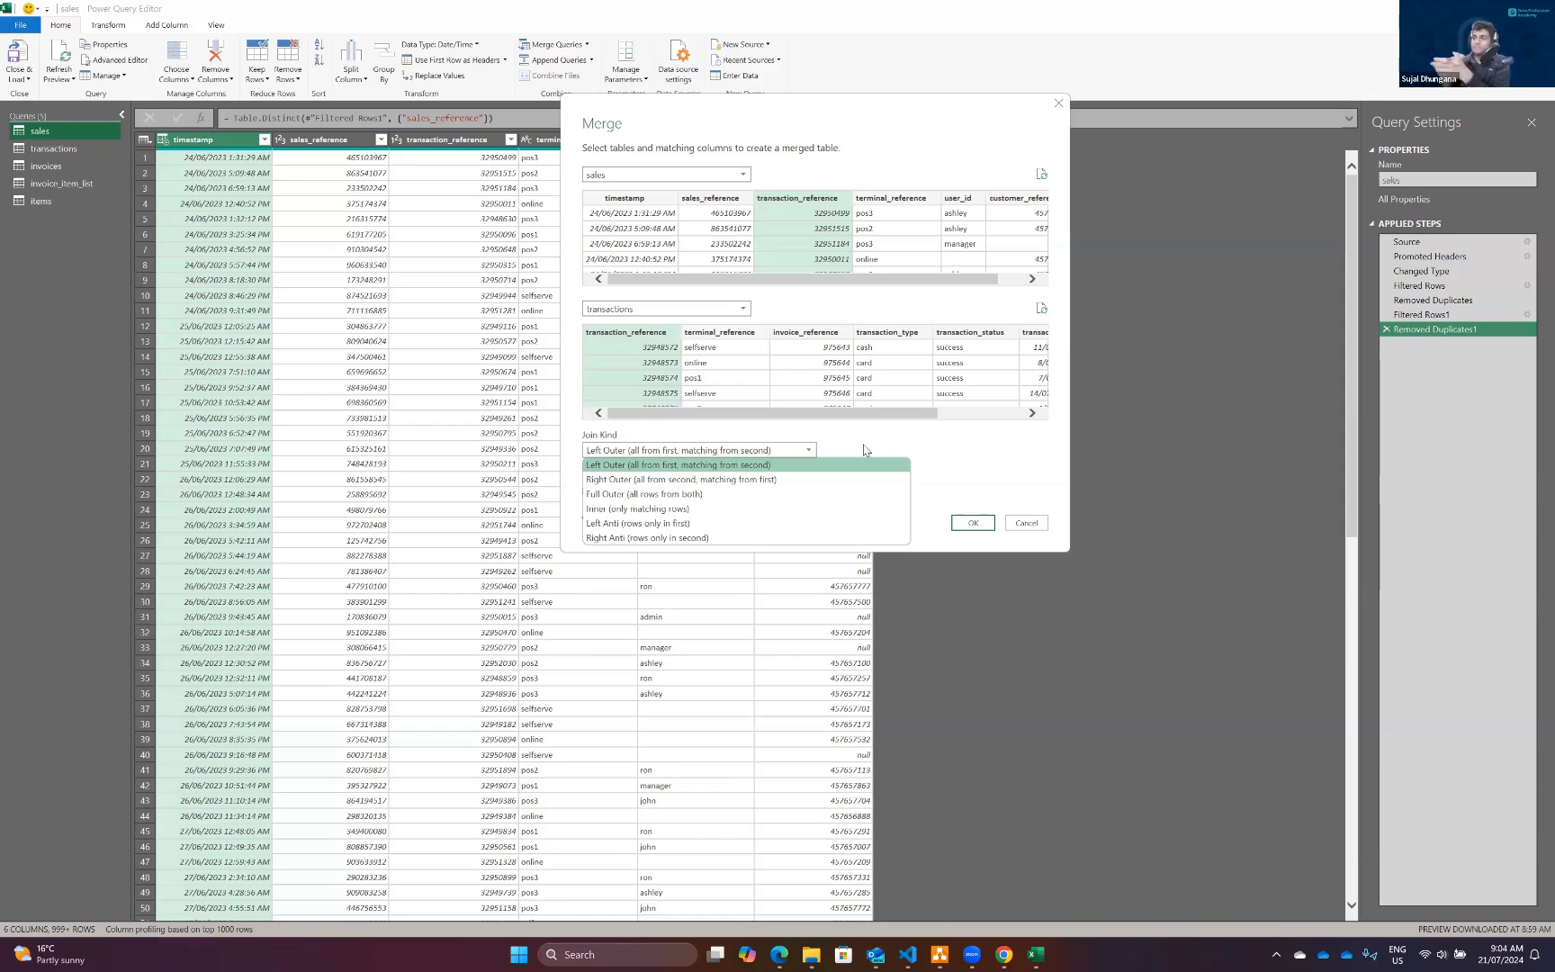
{"action": "left_click", "coordinate": [677, 509]}
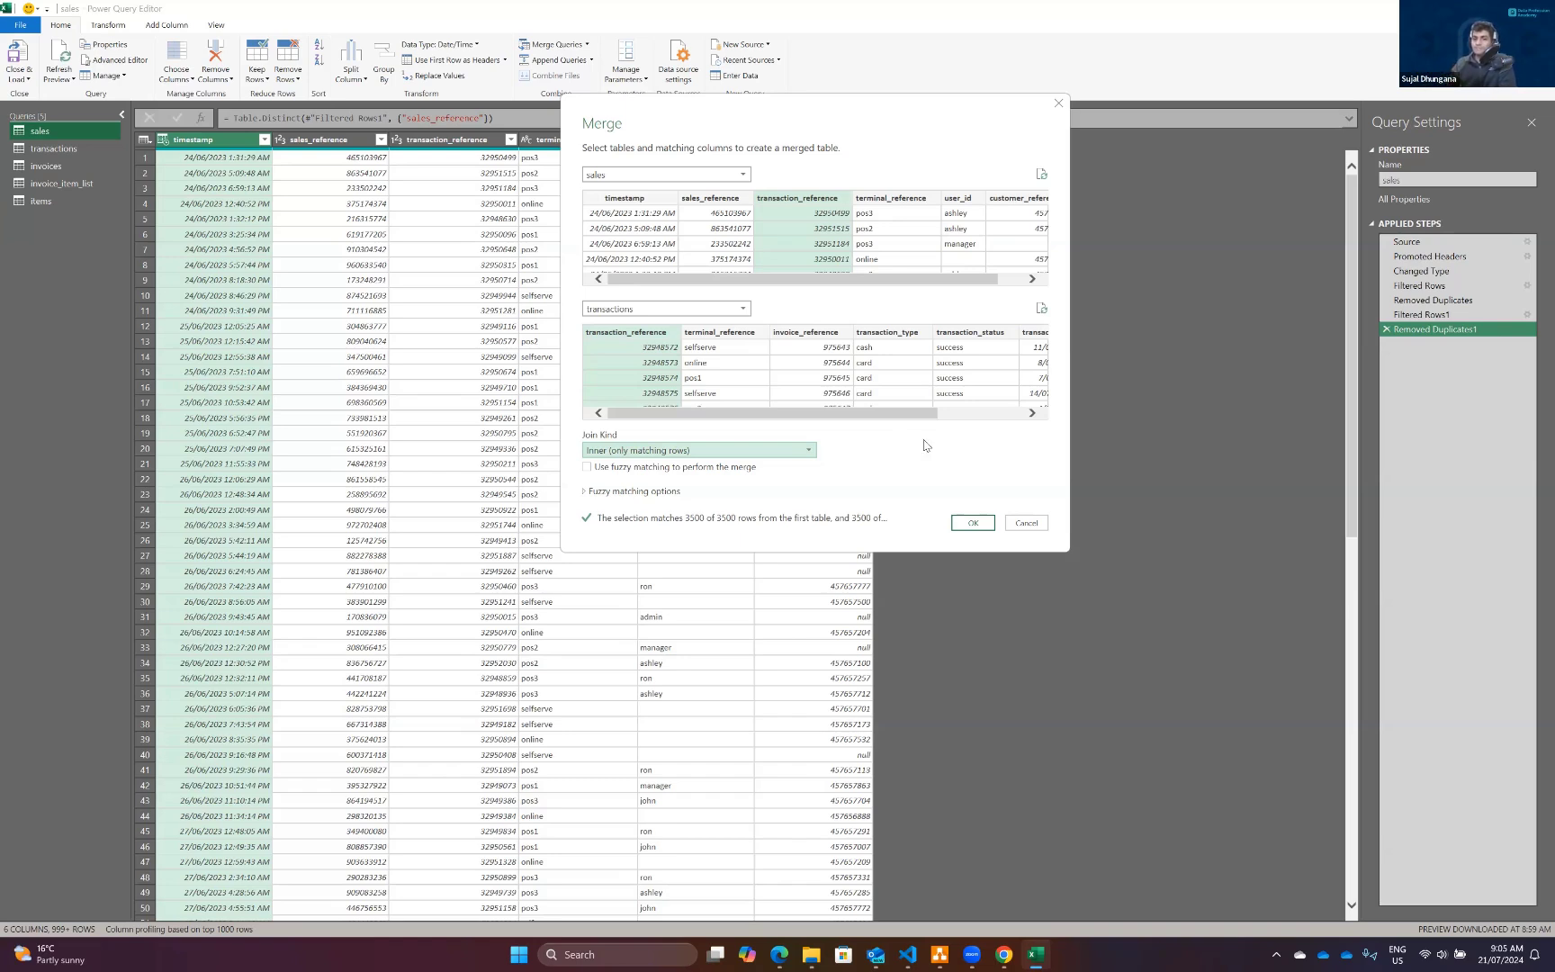
{"action": "left_click", "coordinate": [964, 526]}
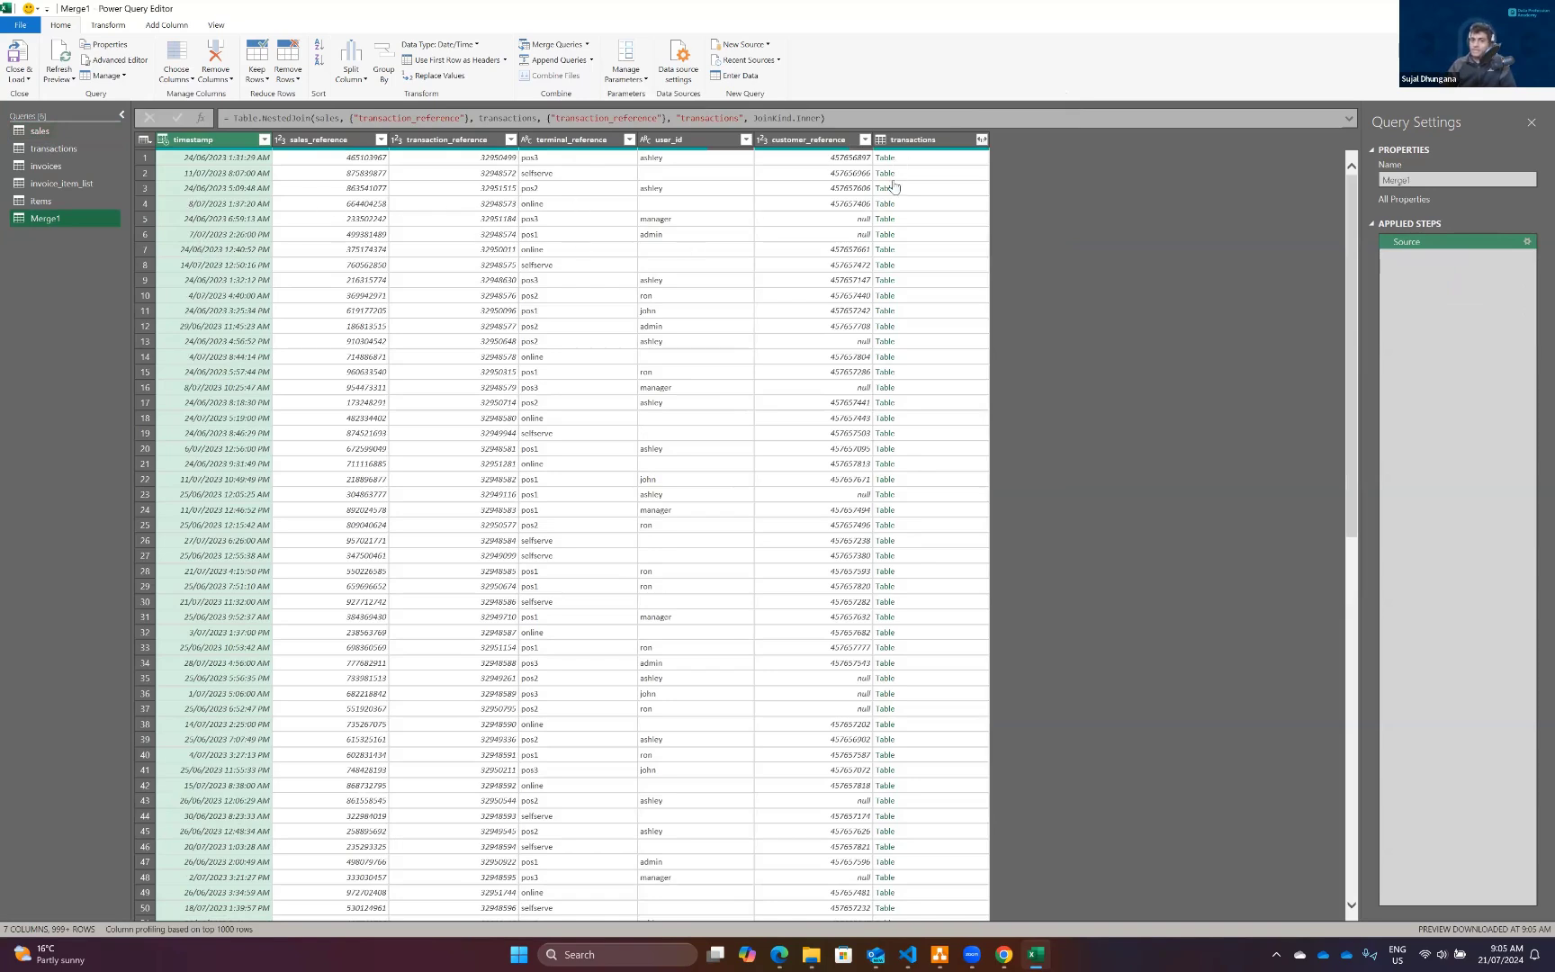
Expand the merged query's transactions column into all its fields except transaction_reference, keeping the original column name as prefix.
{"action": "left_click", "coordinate": [982, 140]}
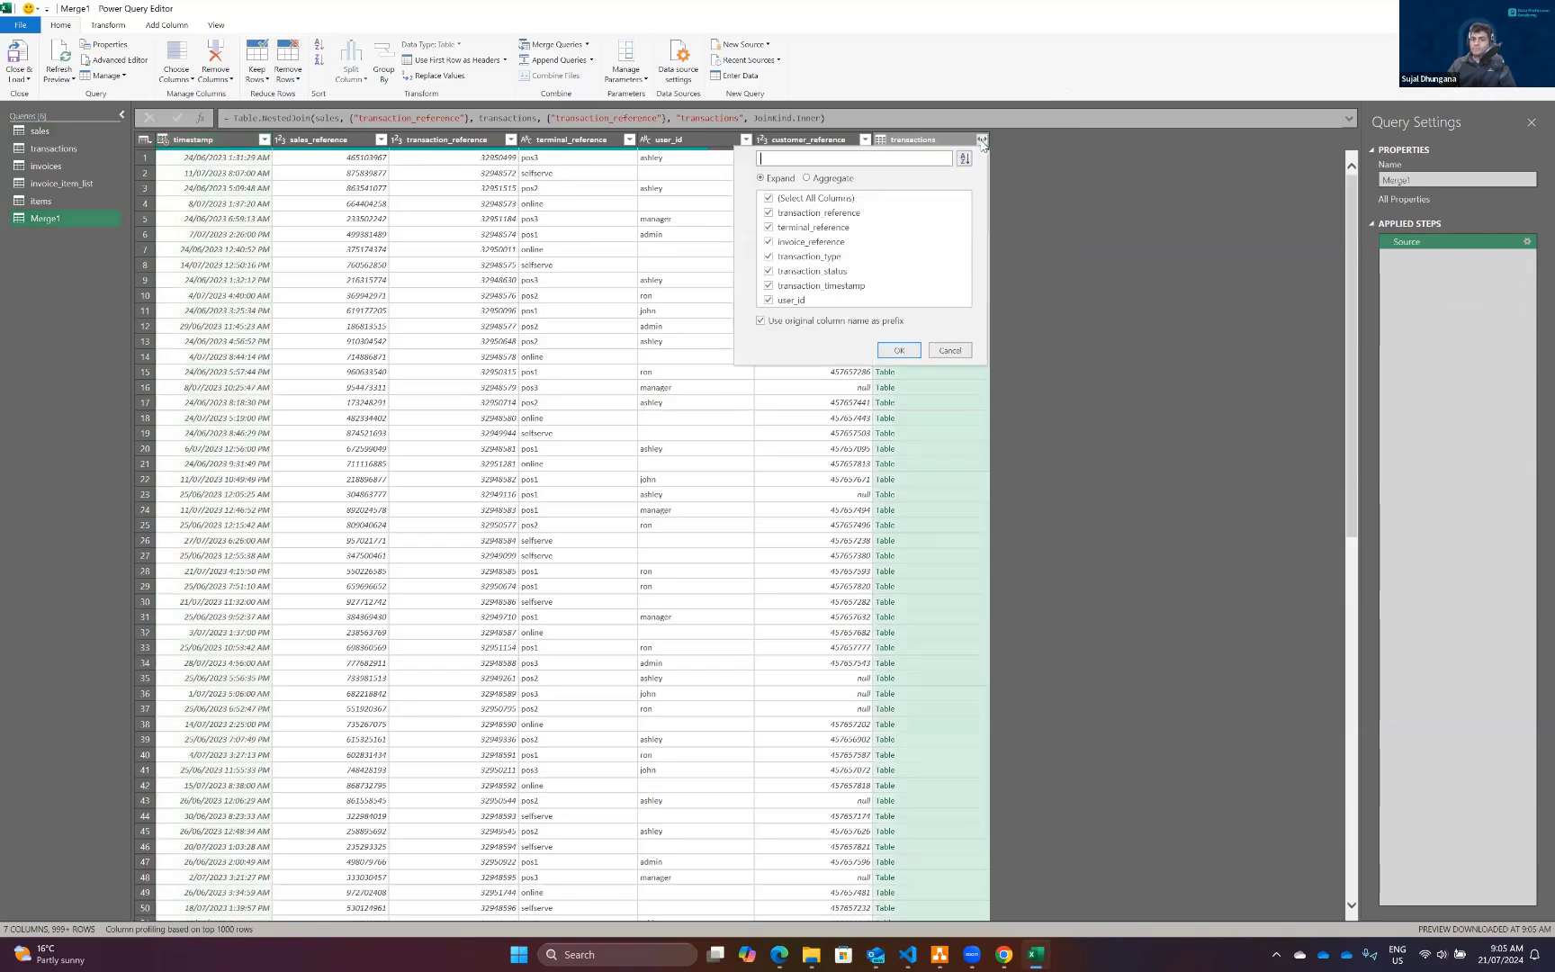
{"action": "left_click", "coordinate": [816, 214]}
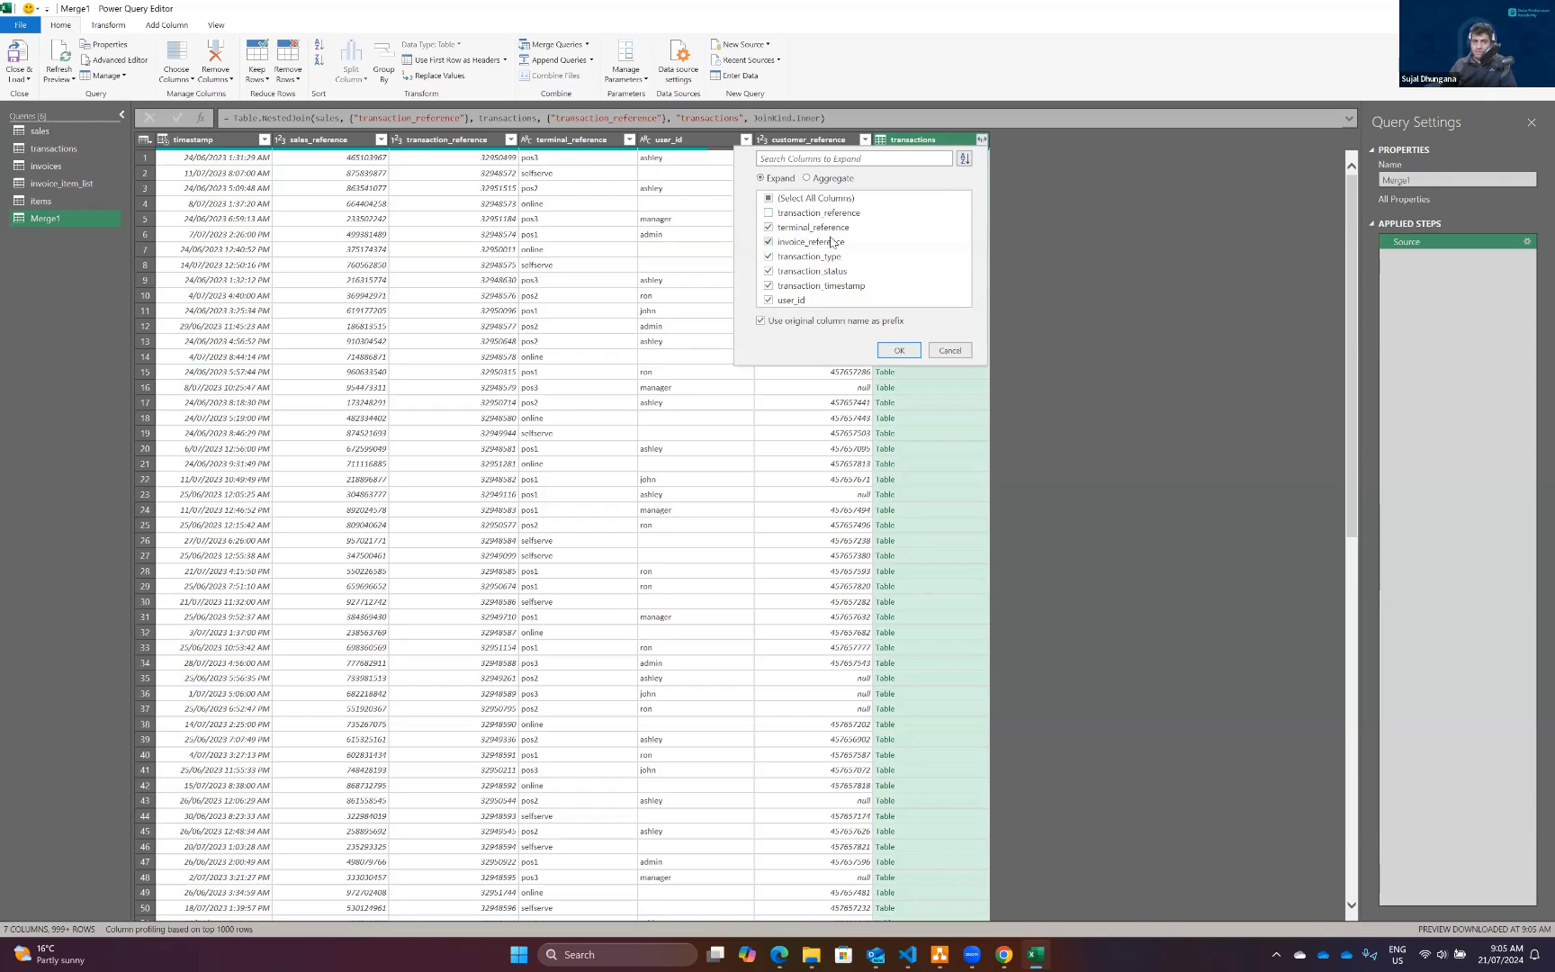
{"action": "left_click", "coordinate": [899, 354]}
{"action": "left_click", "coordinate": [898, 351]}
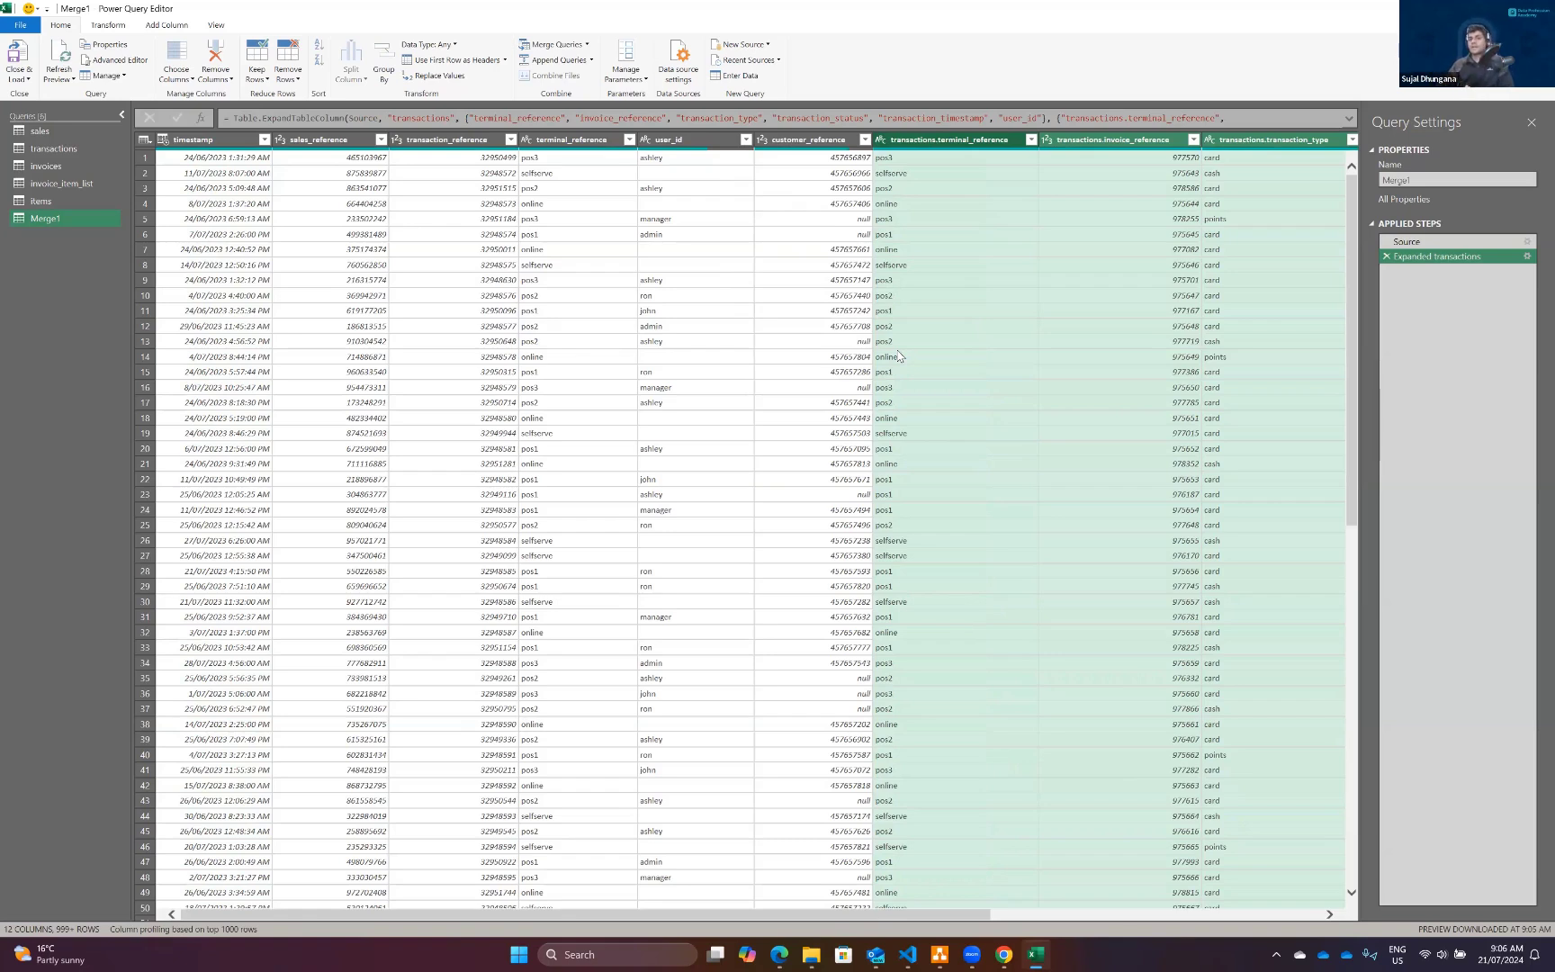
Edit the Expanded transactions step to exclude user_id and terminal_reference and clear the default column name prefix.
{"action": "left_click", "coordinate": [1527, 256]}
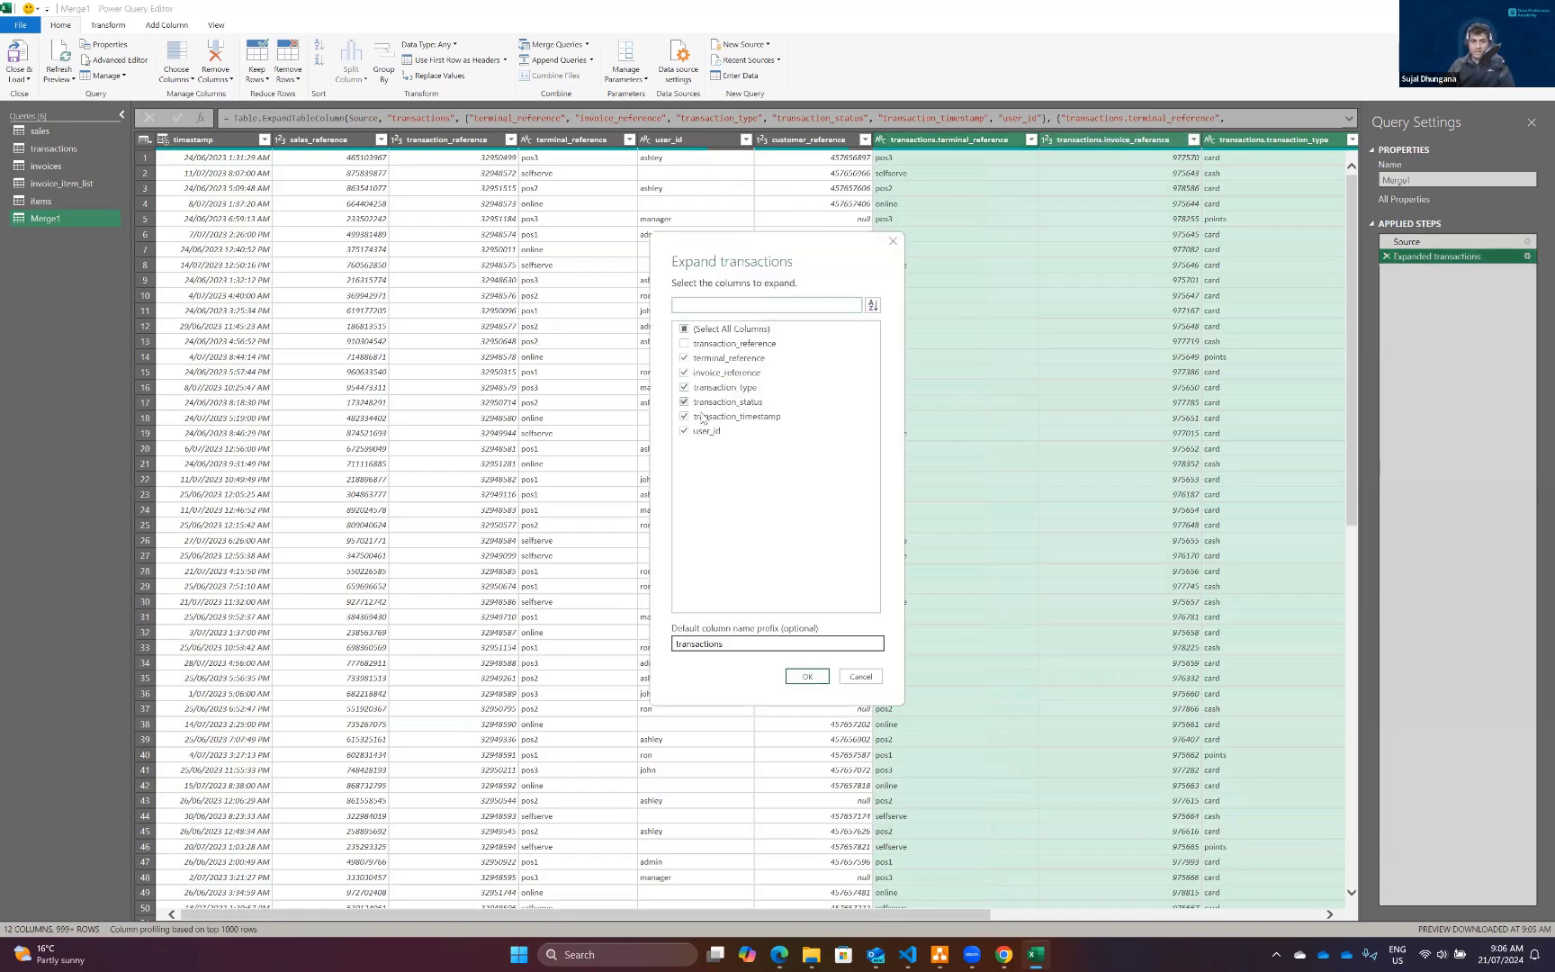
{"action": "left_click", "coordinate": [698, 431]}
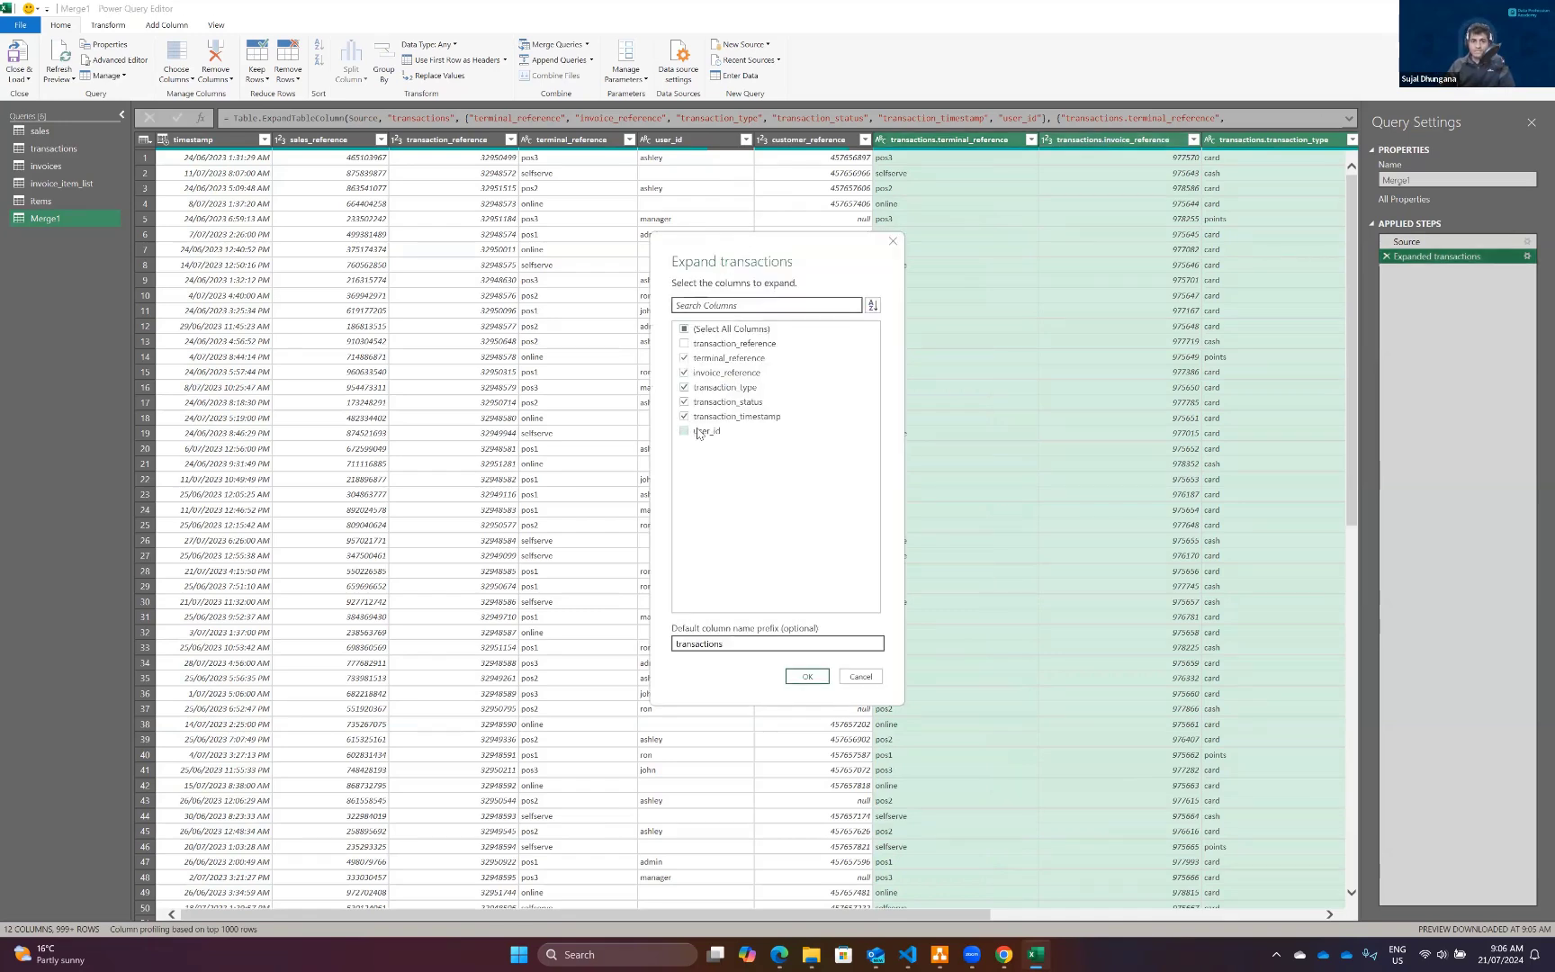
{"action": "left_click", "coordinate": [720, 359]}
{"action": "left_click_drag", "start_coordinate": [750, 642], "coordinate": [640, 646]}
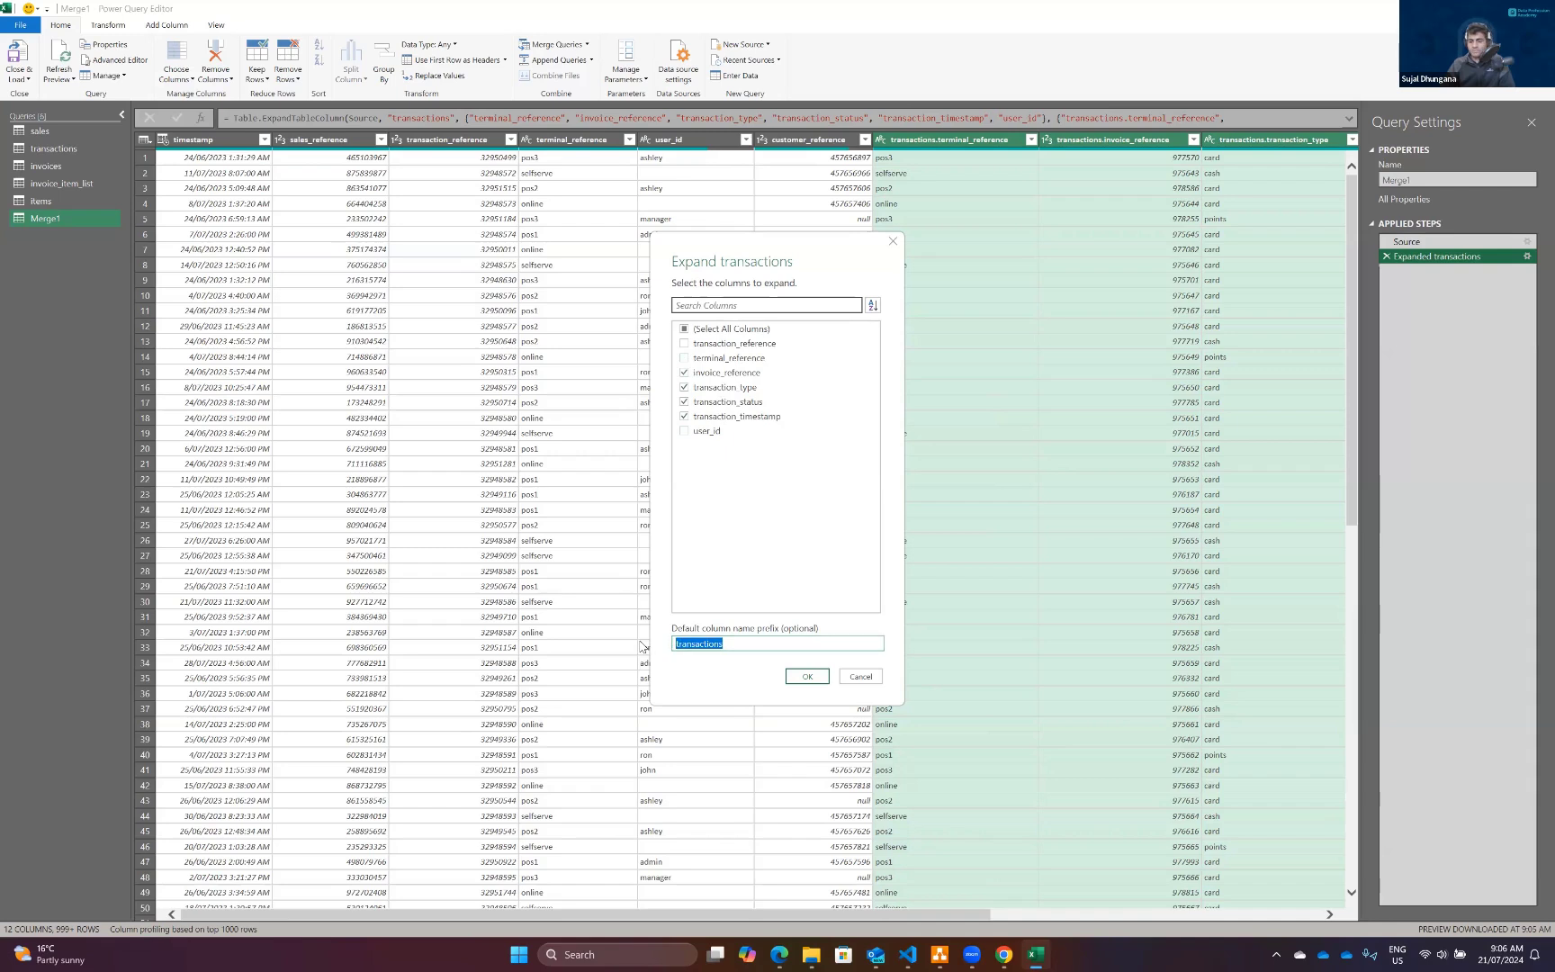
{"action": "key", "text": "BackSpace"}
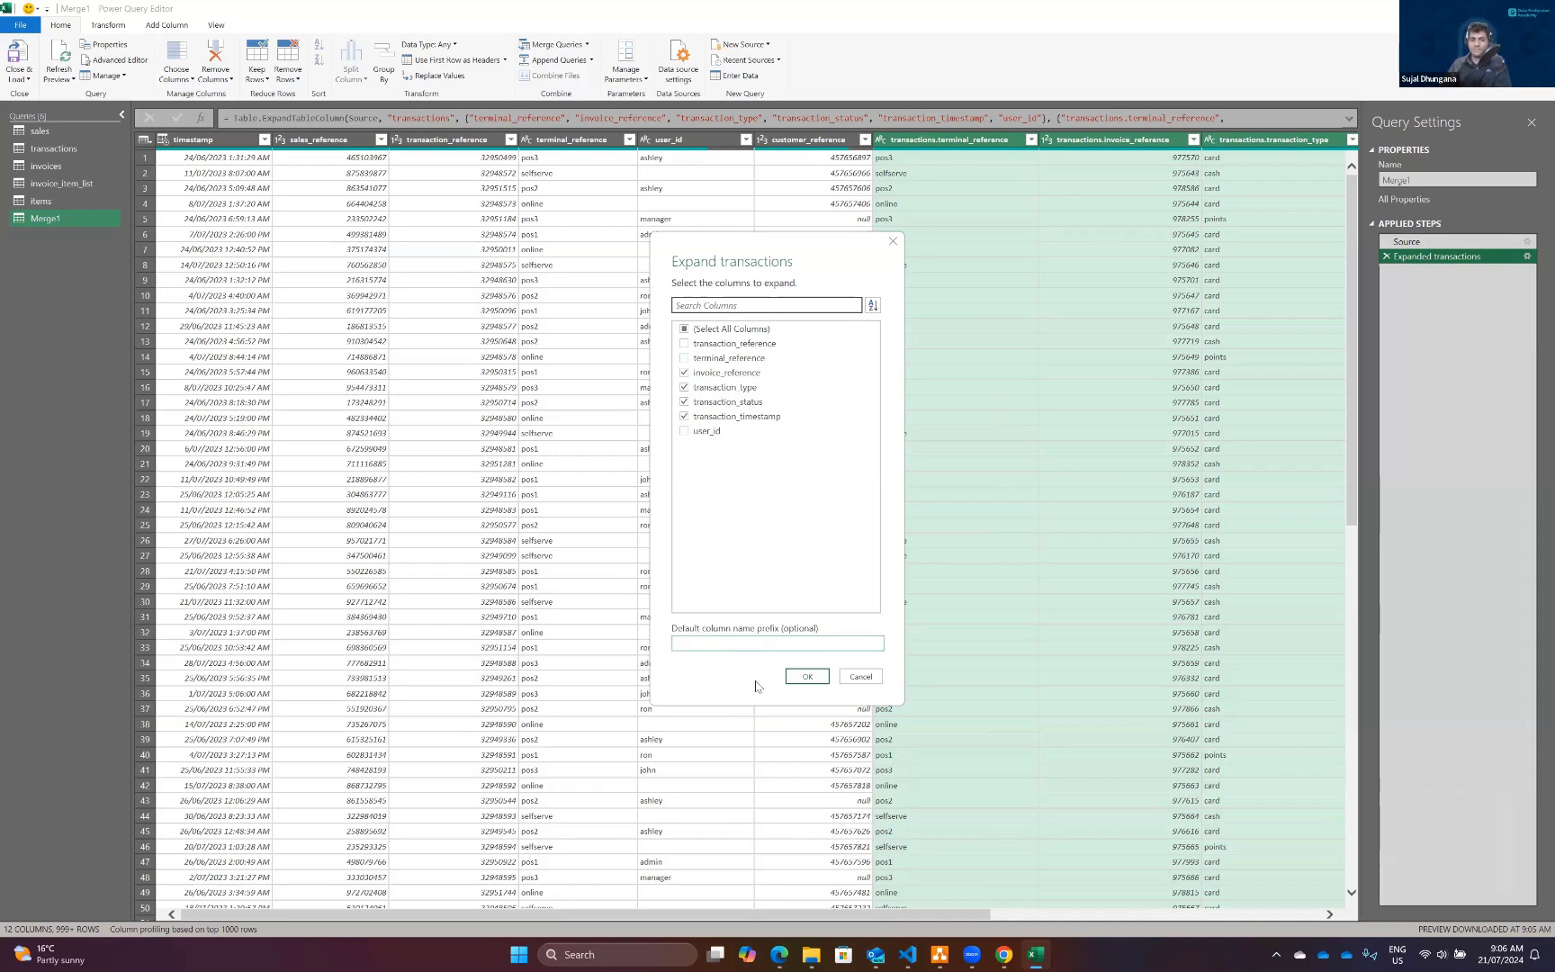
{"action": "left_click", "coordinate": [806, 678]}
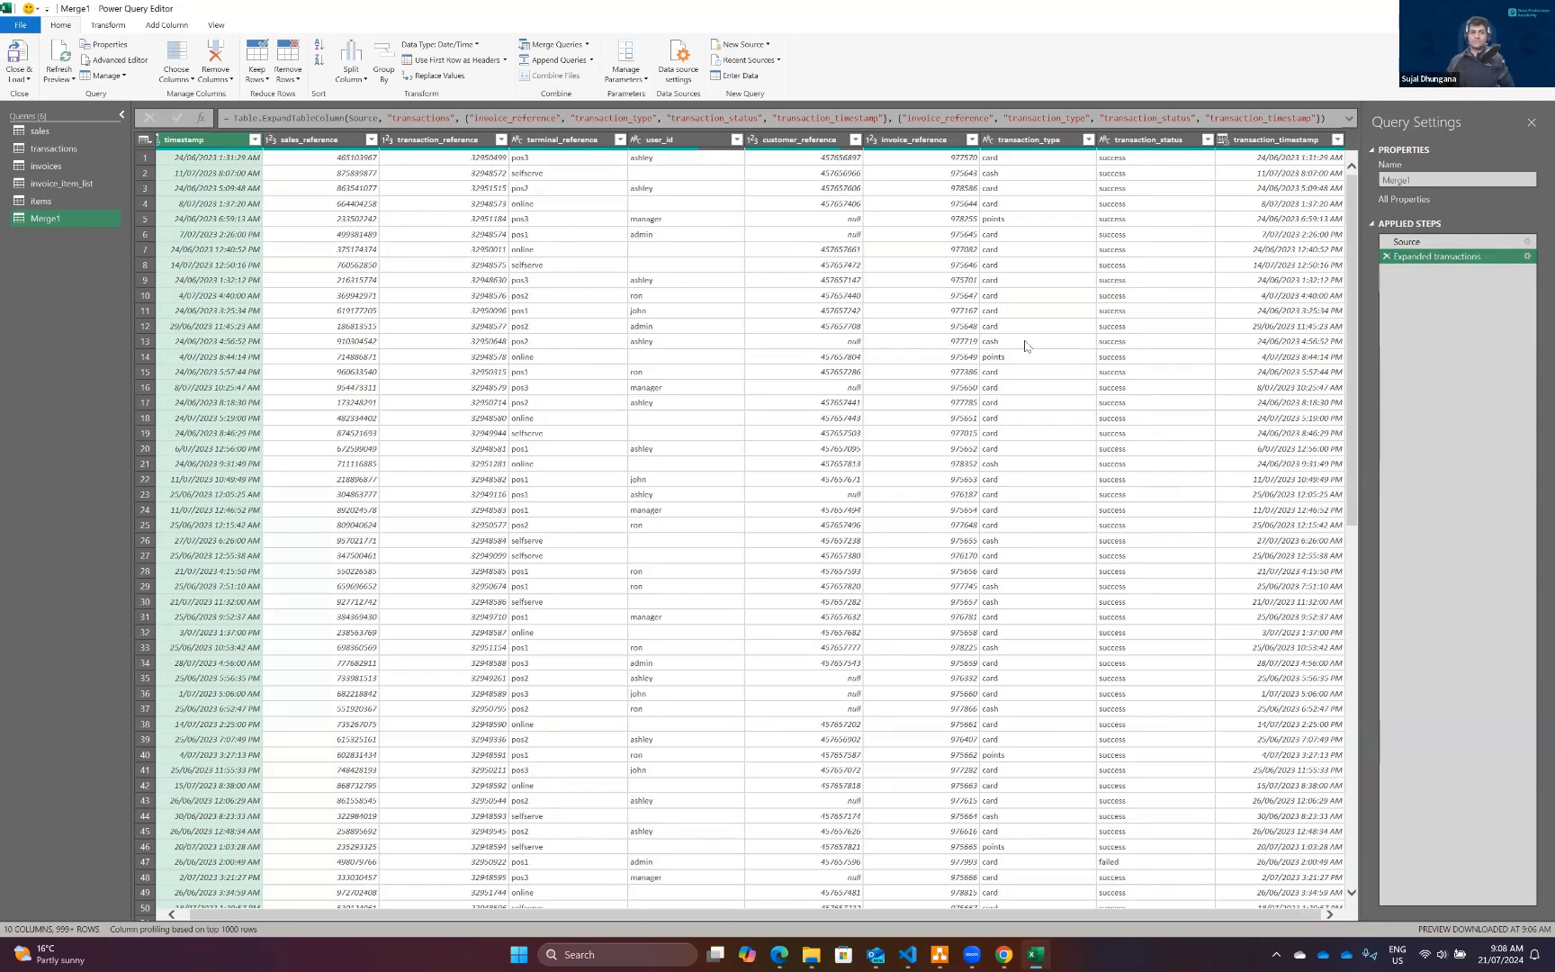
Rename the merged query as Consolidated_Table.
{"action": "left_click_drag", "start_coordinate": [1415, 180], "coordinate": [1380, 180]}
{"action": "type", "text": "Consolidated_Table"}
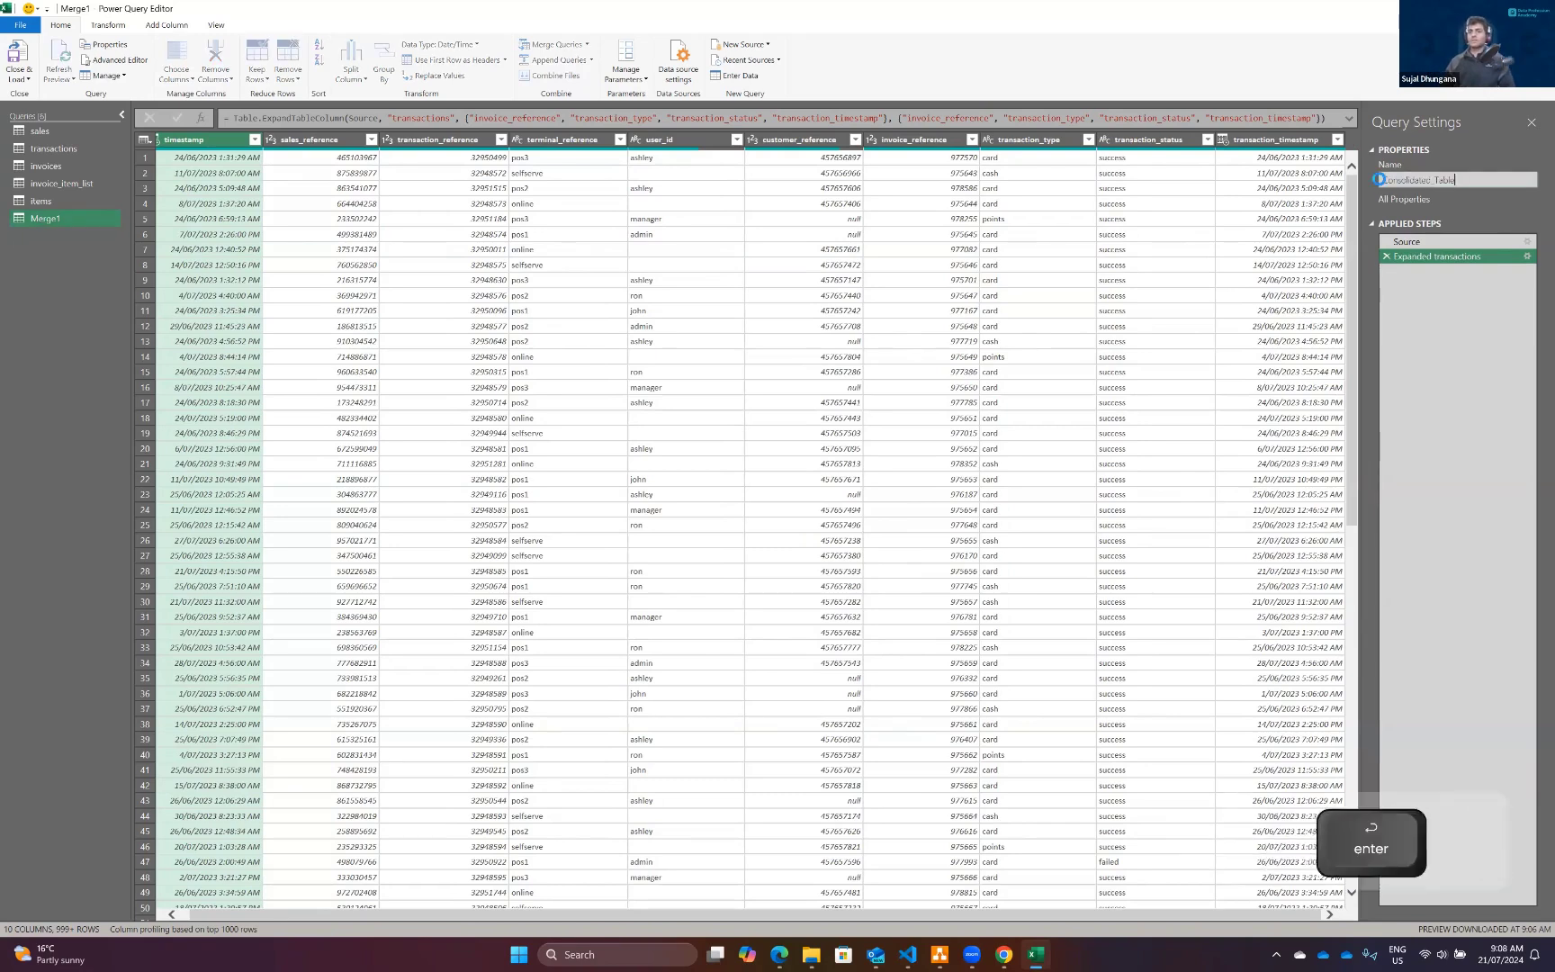
{"action": "key", "text": "Return"}
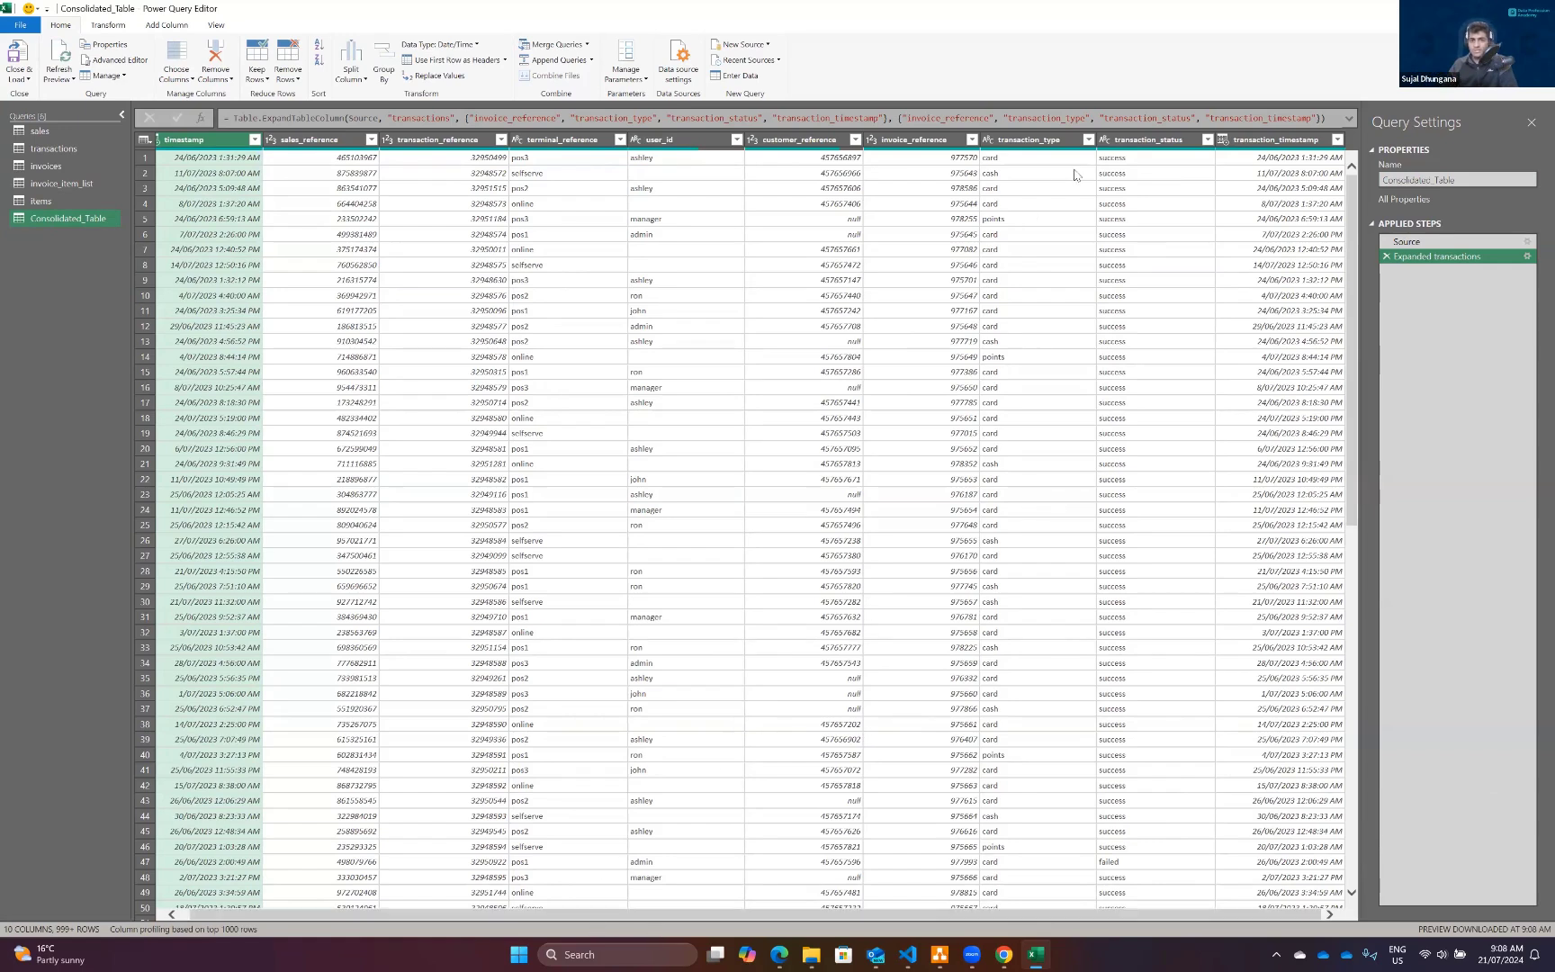
In the invoices query, filter out empty values in the invoice_reference column and remove its duplicates.
{"action": "left_click", "coordinate": [912, 140]}
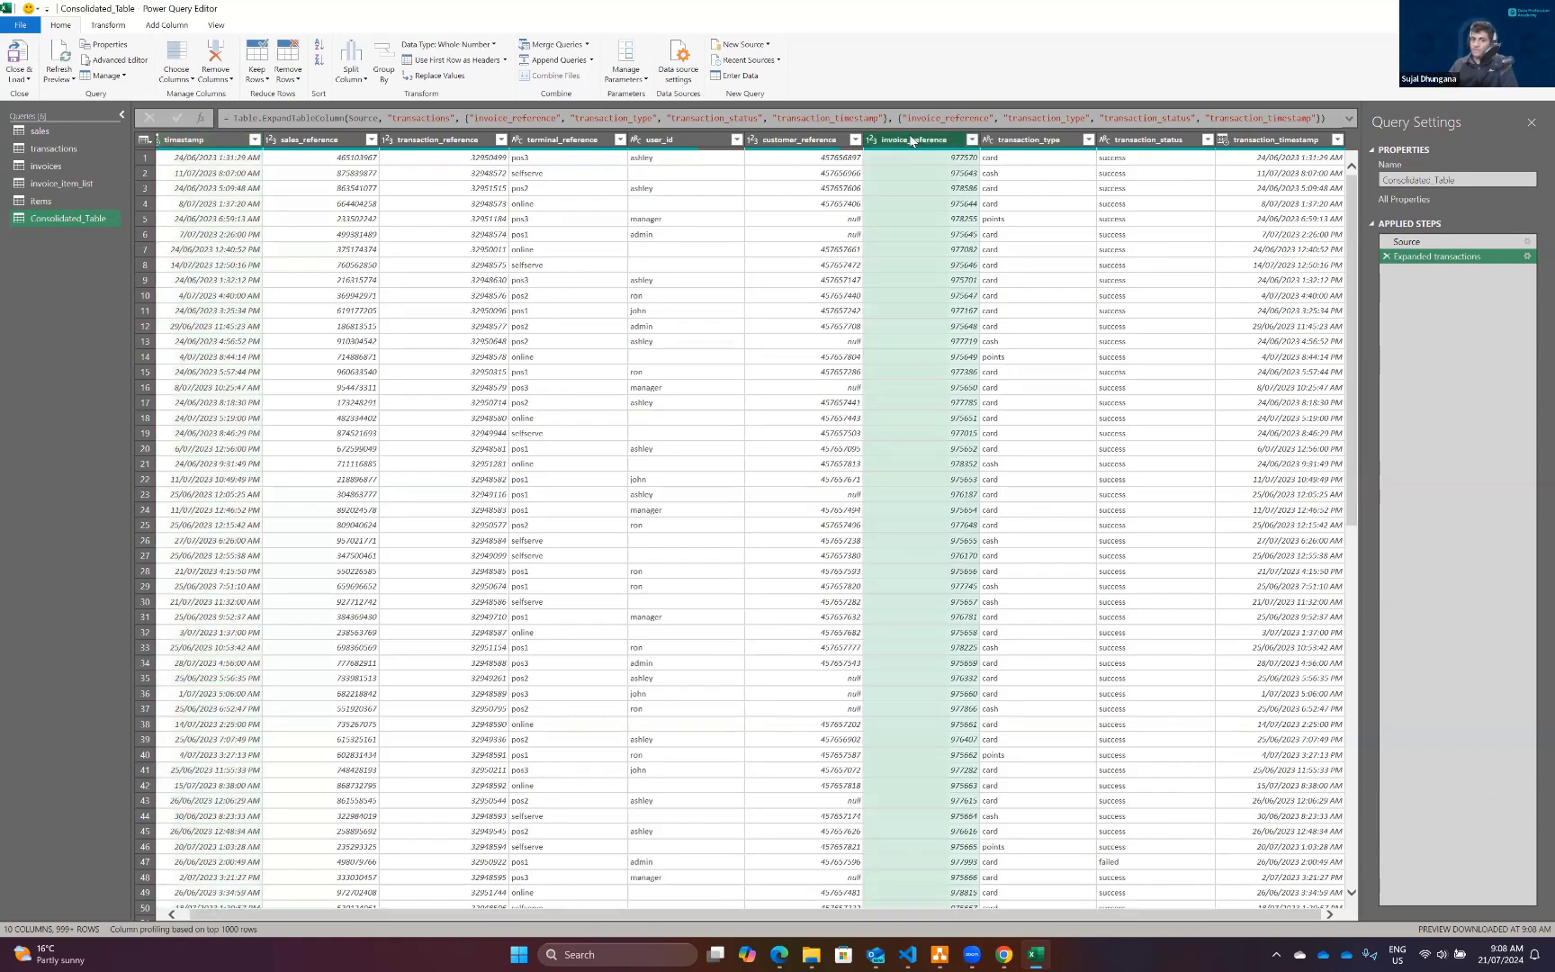
{"action": "left_click", "coordinate": [61, 169]}
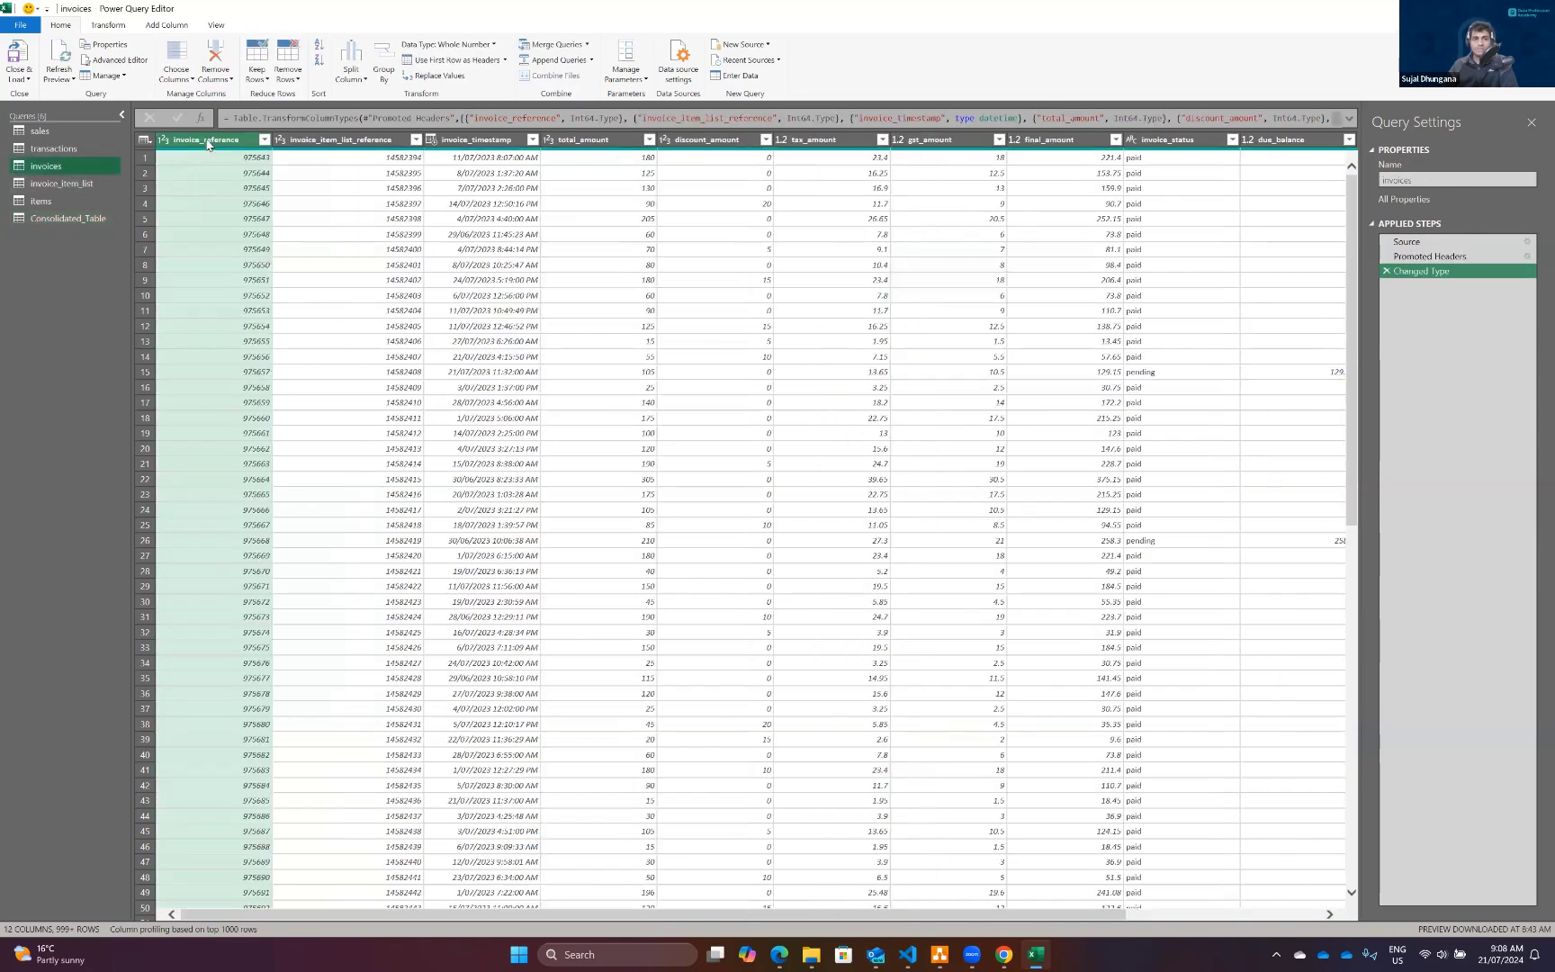
{"action": "right_click", "coordinate": [208, 144]}
{"action": "left_click", "coordinate": [266, 141]}
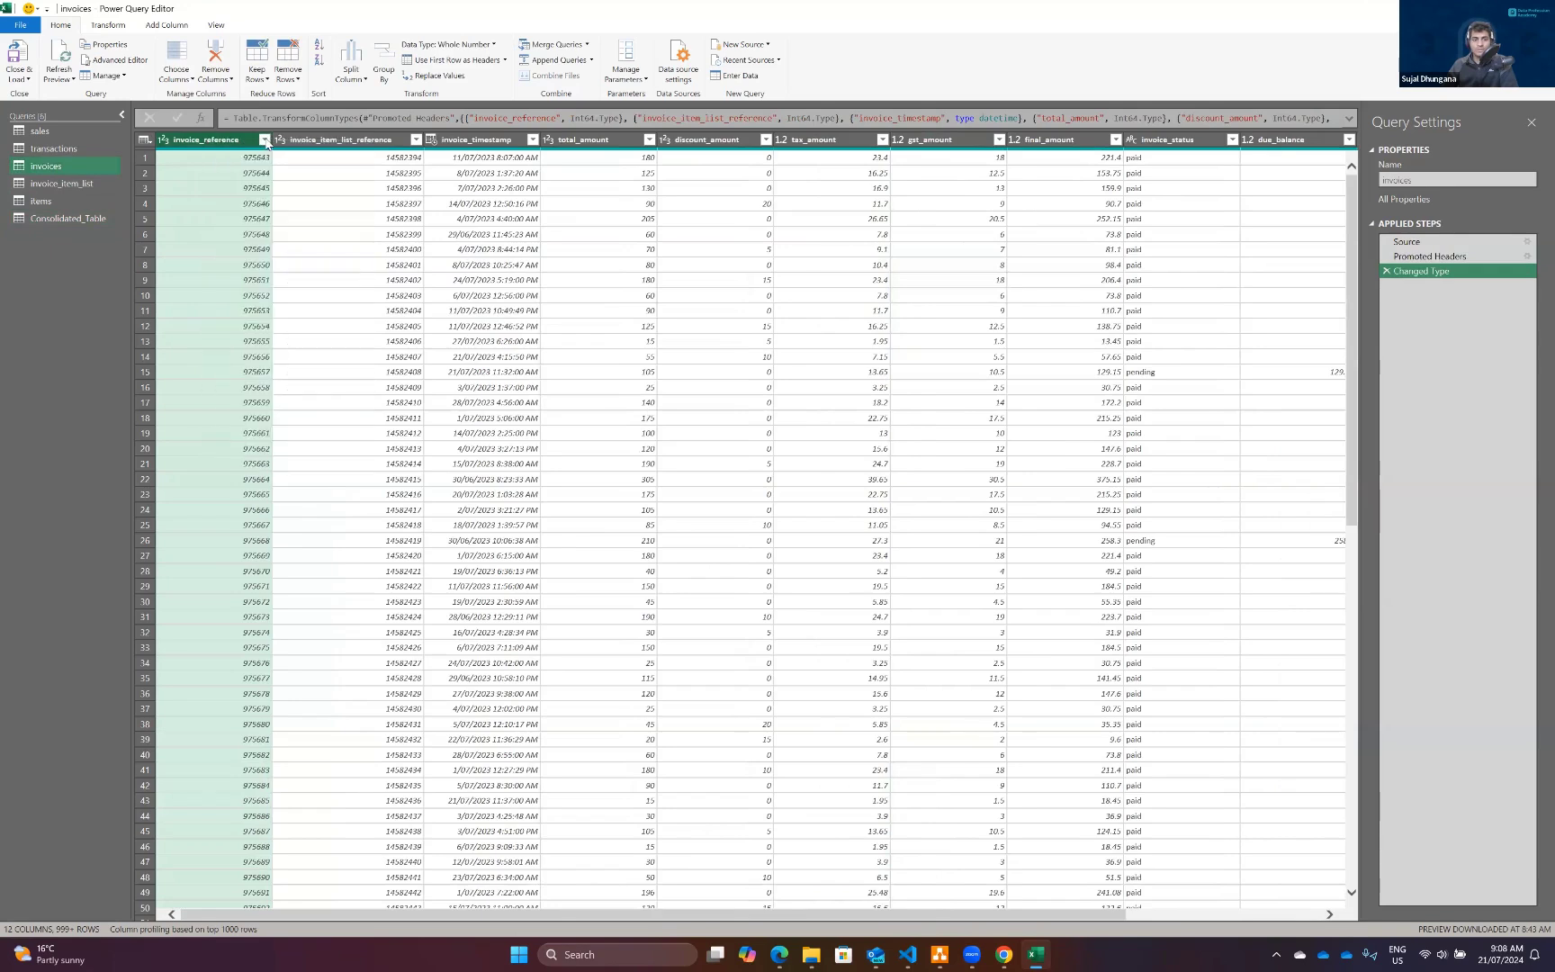
{"action": "left_click", "coordinate": [265, 141]}
{"action": "left_click", "coordinate": [115, 230]}
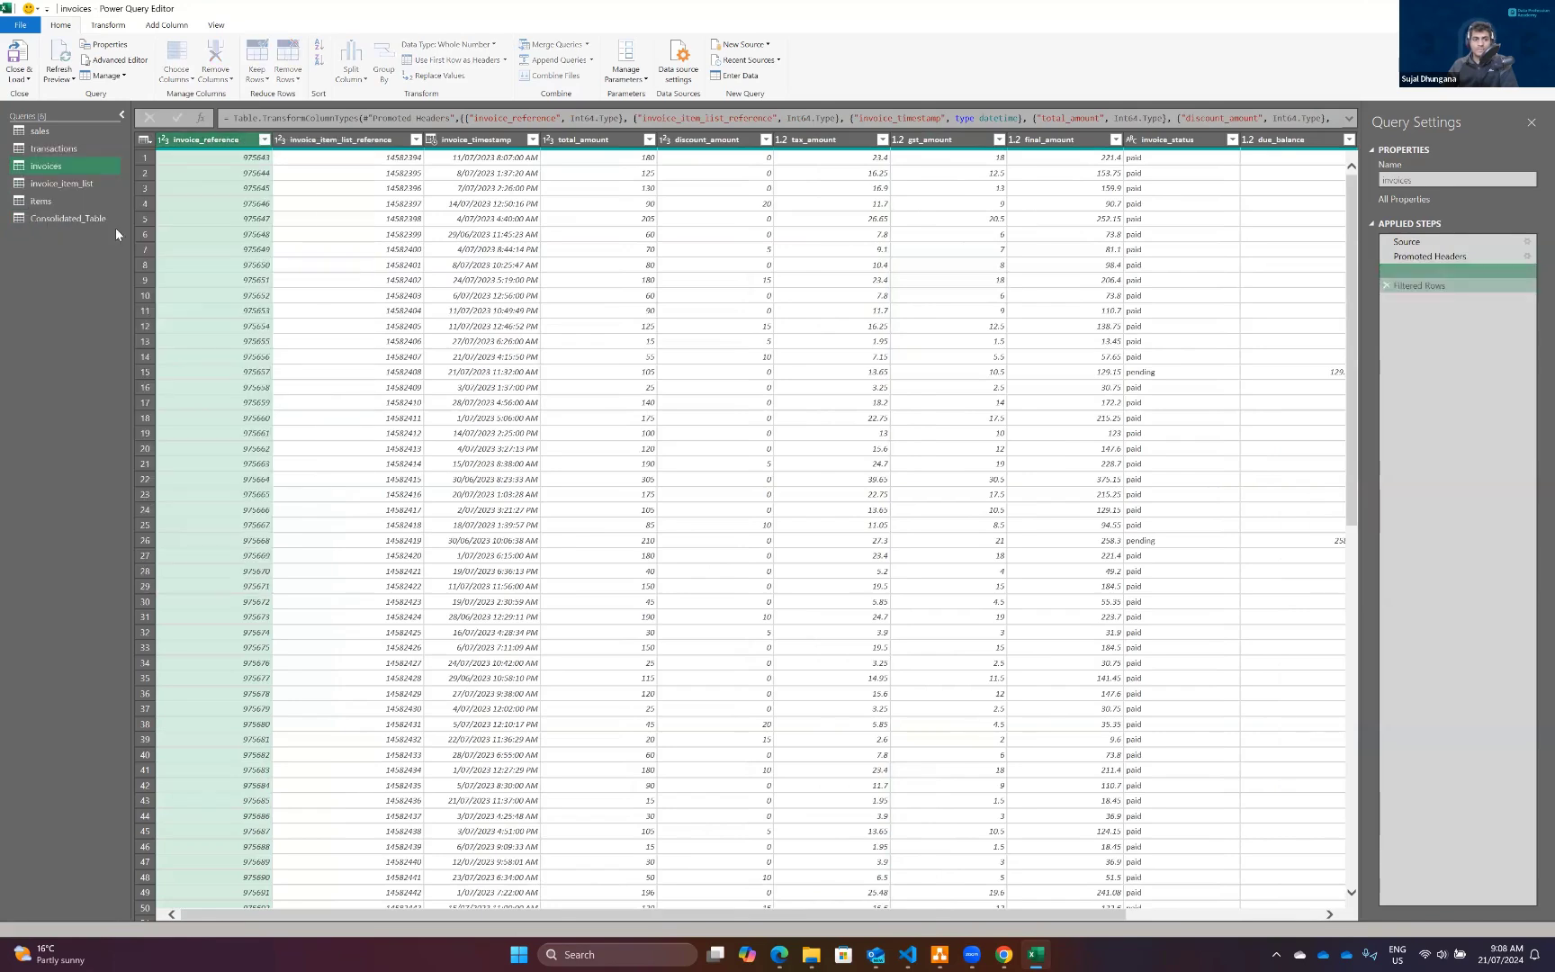
{"action": "right_click", "coordinate": [208, 141]}
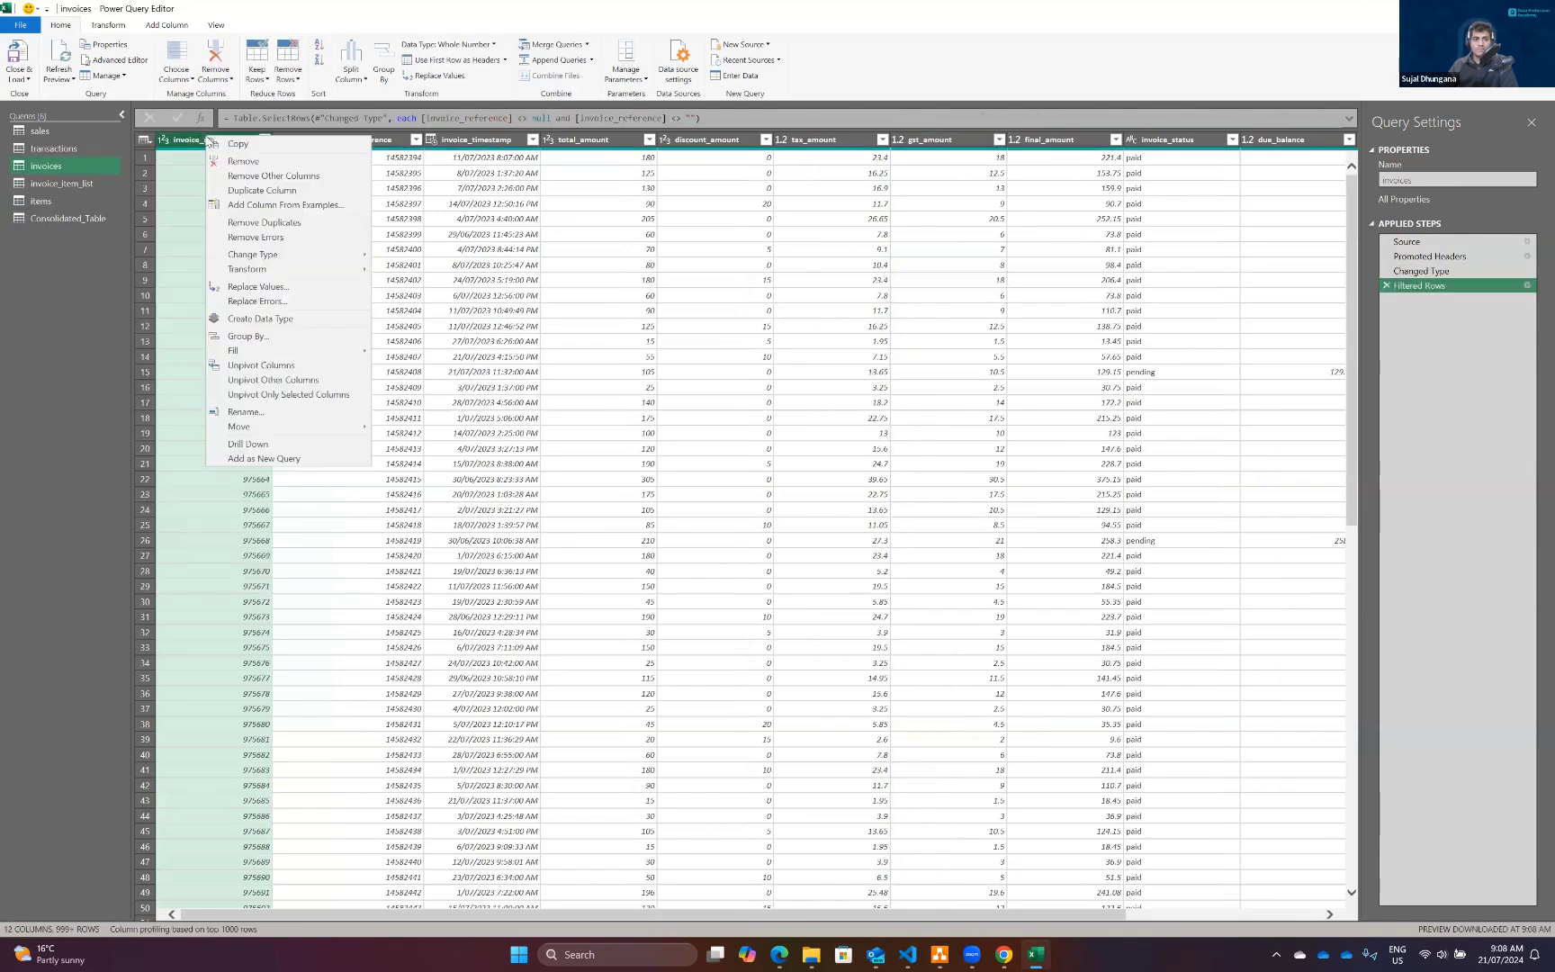
{"action": "left_click", "coordinate": [271, 222]}
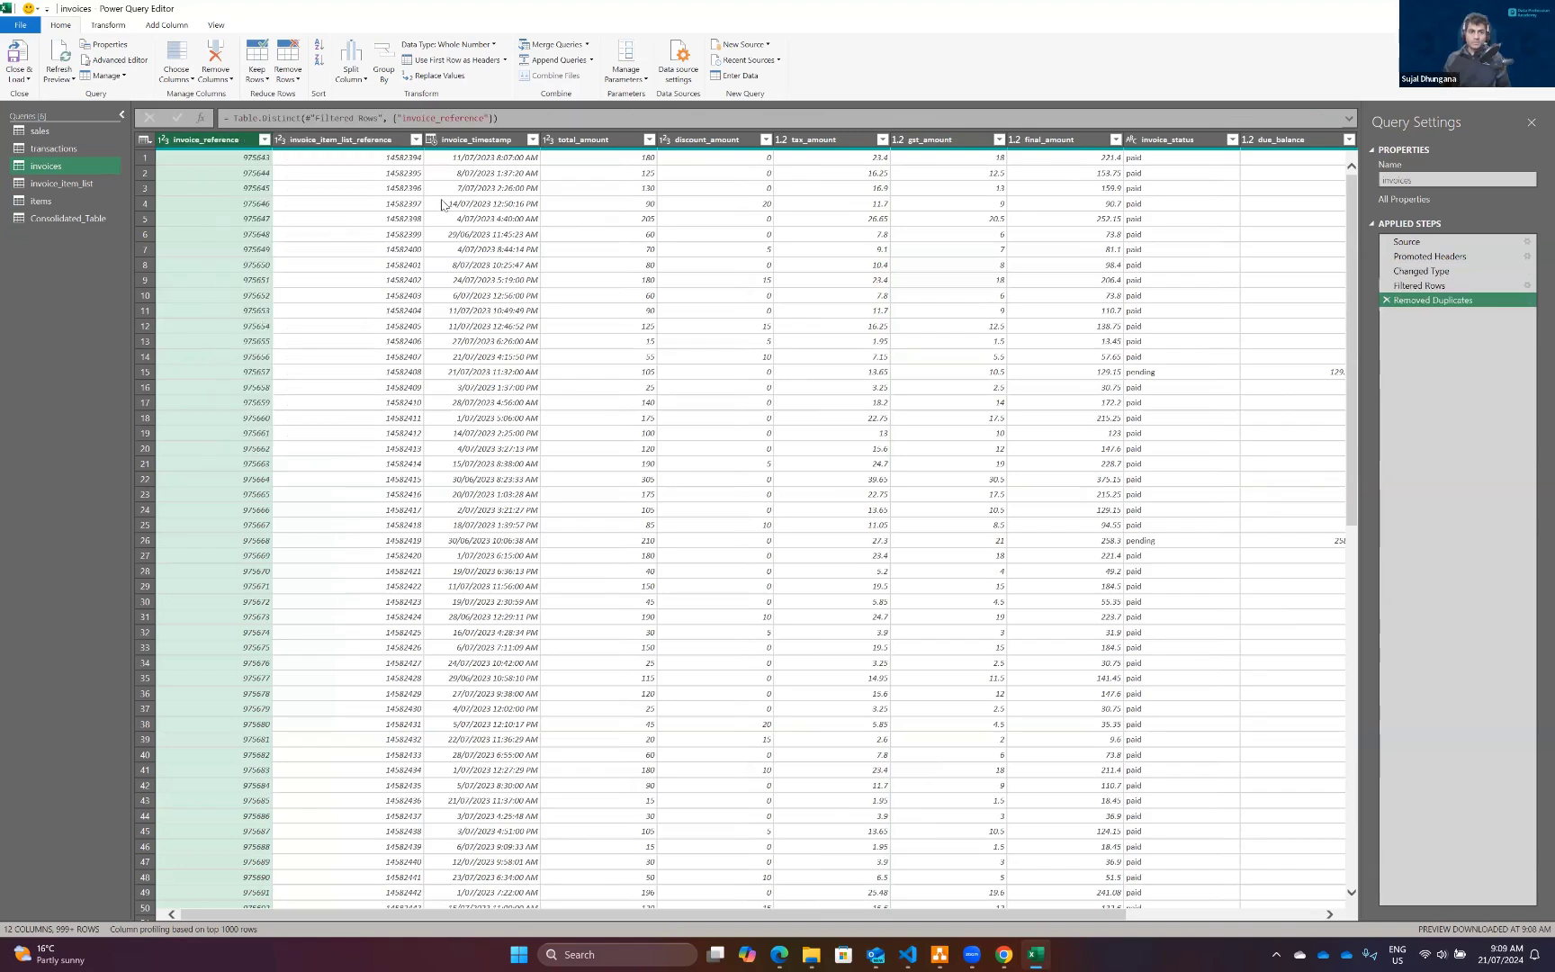
Review the invoices query's columns across the first row, from invoice_reference through points_awarded.
{"action": "left_click", "coordinate": [476, 159]}
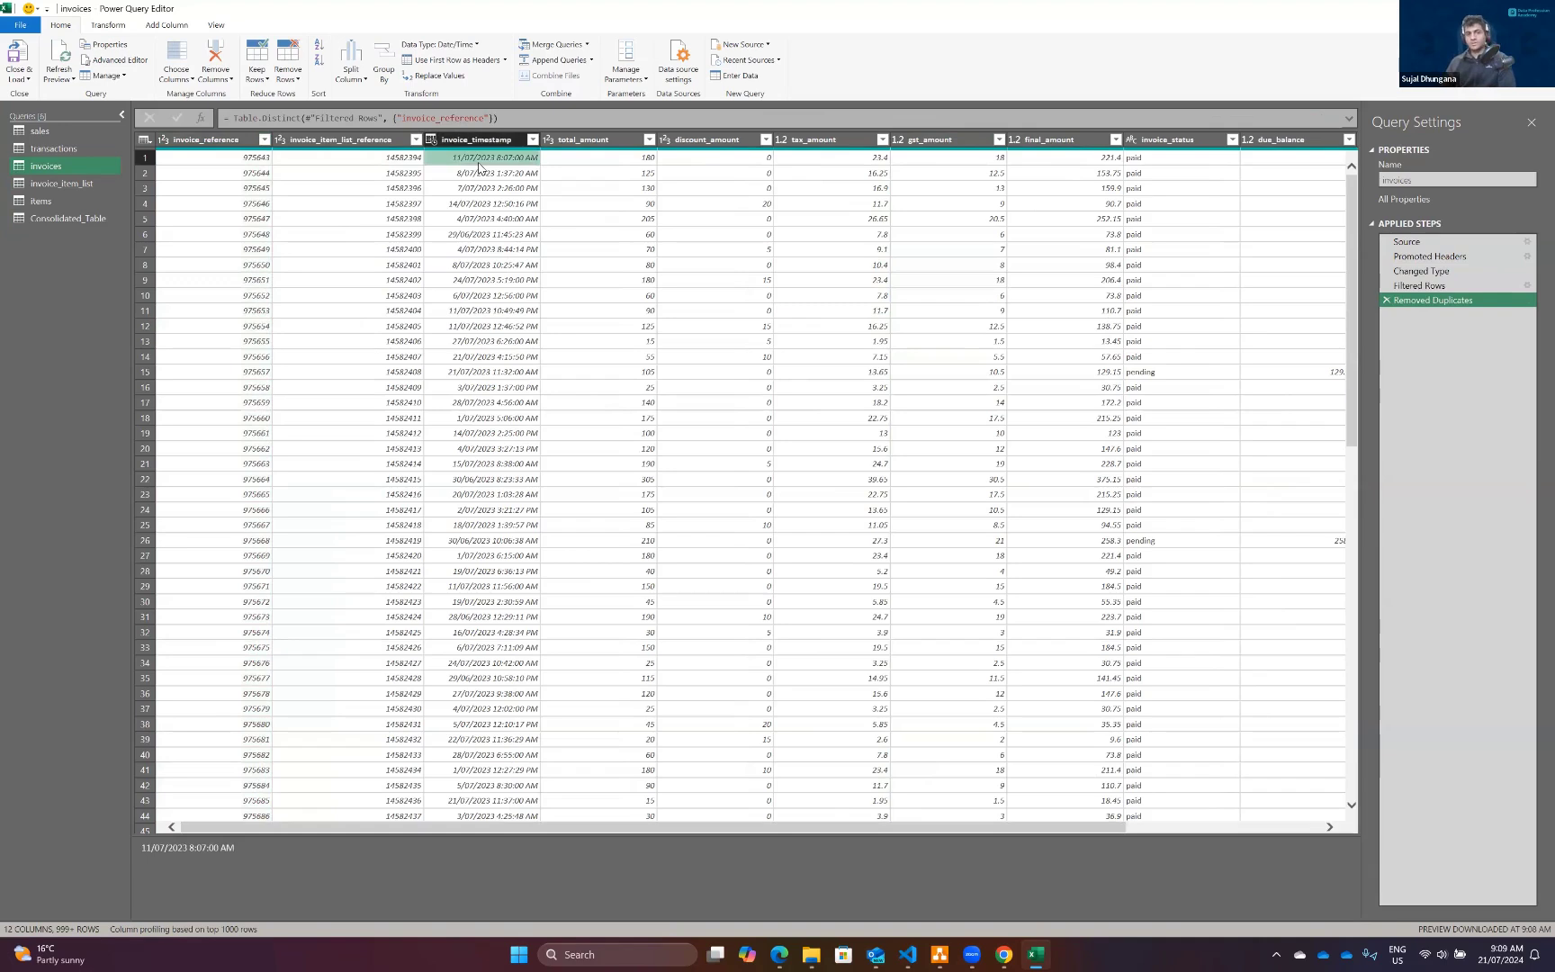
{"action": "key", "text": "Right"}
{"action": "key", "text": "Right"}
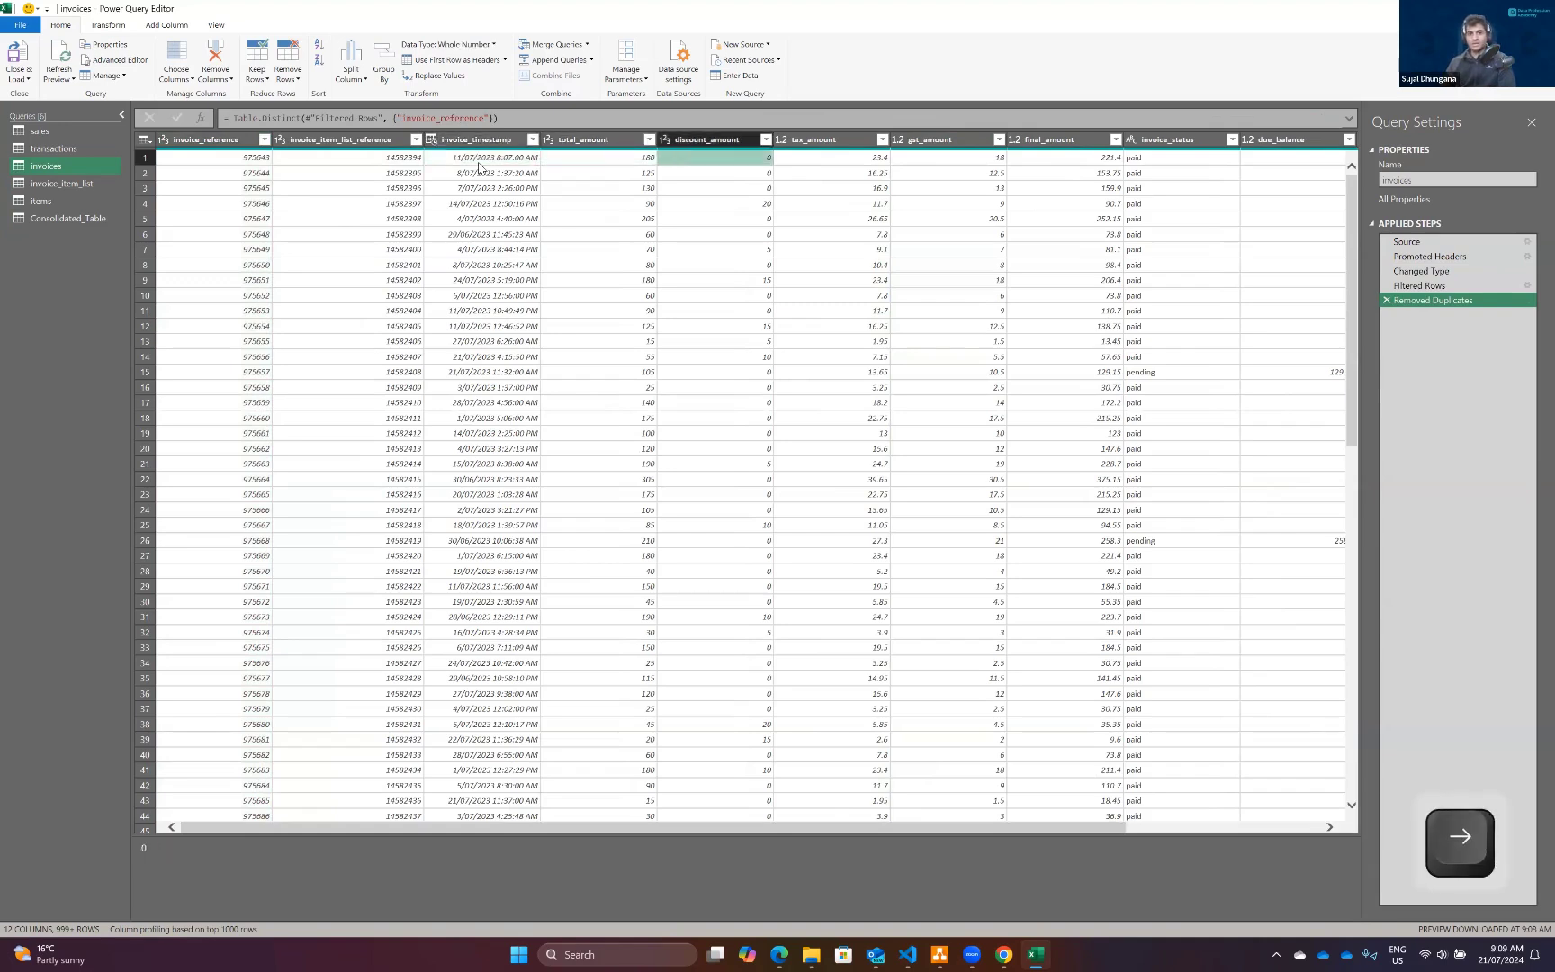
{"action": "key", "text": "Left"}
{"action": "key", "text": "Right"}
{"action": "key", "text": "Right"}
{"action": "key", "text": "Right"}
{"action": "key", "text": "Right"}
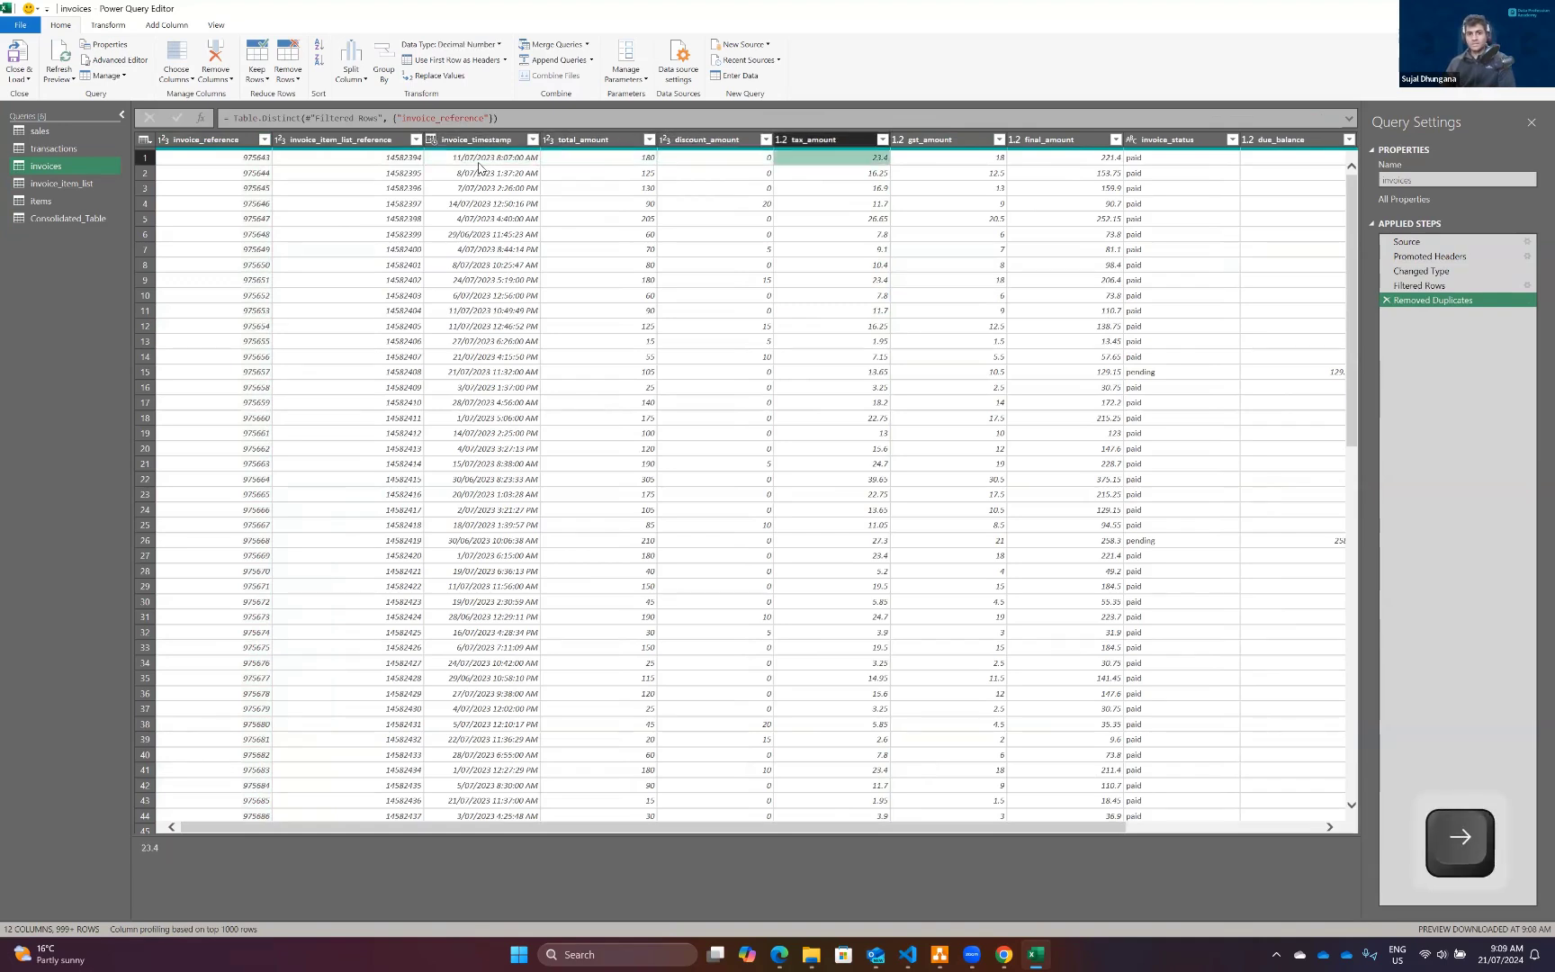
{"action": "key", "text": "Right"}
{"action": "key", "text": "Right"}
{"action": "key", "text": "Right"}
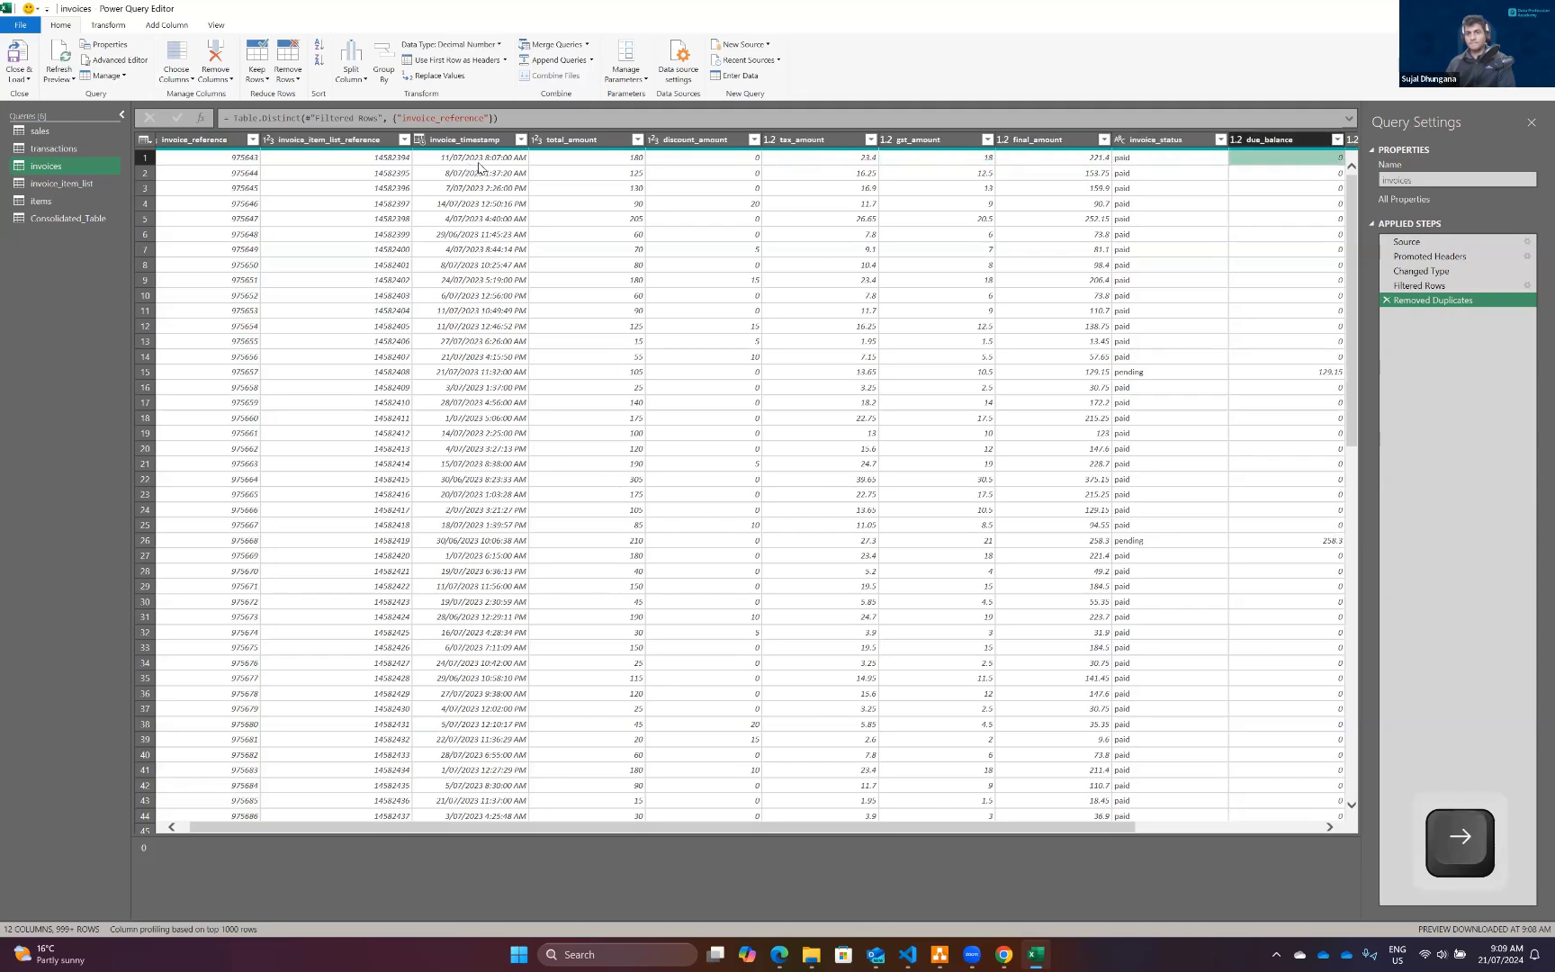
{"action": "key", "text": "Right"}
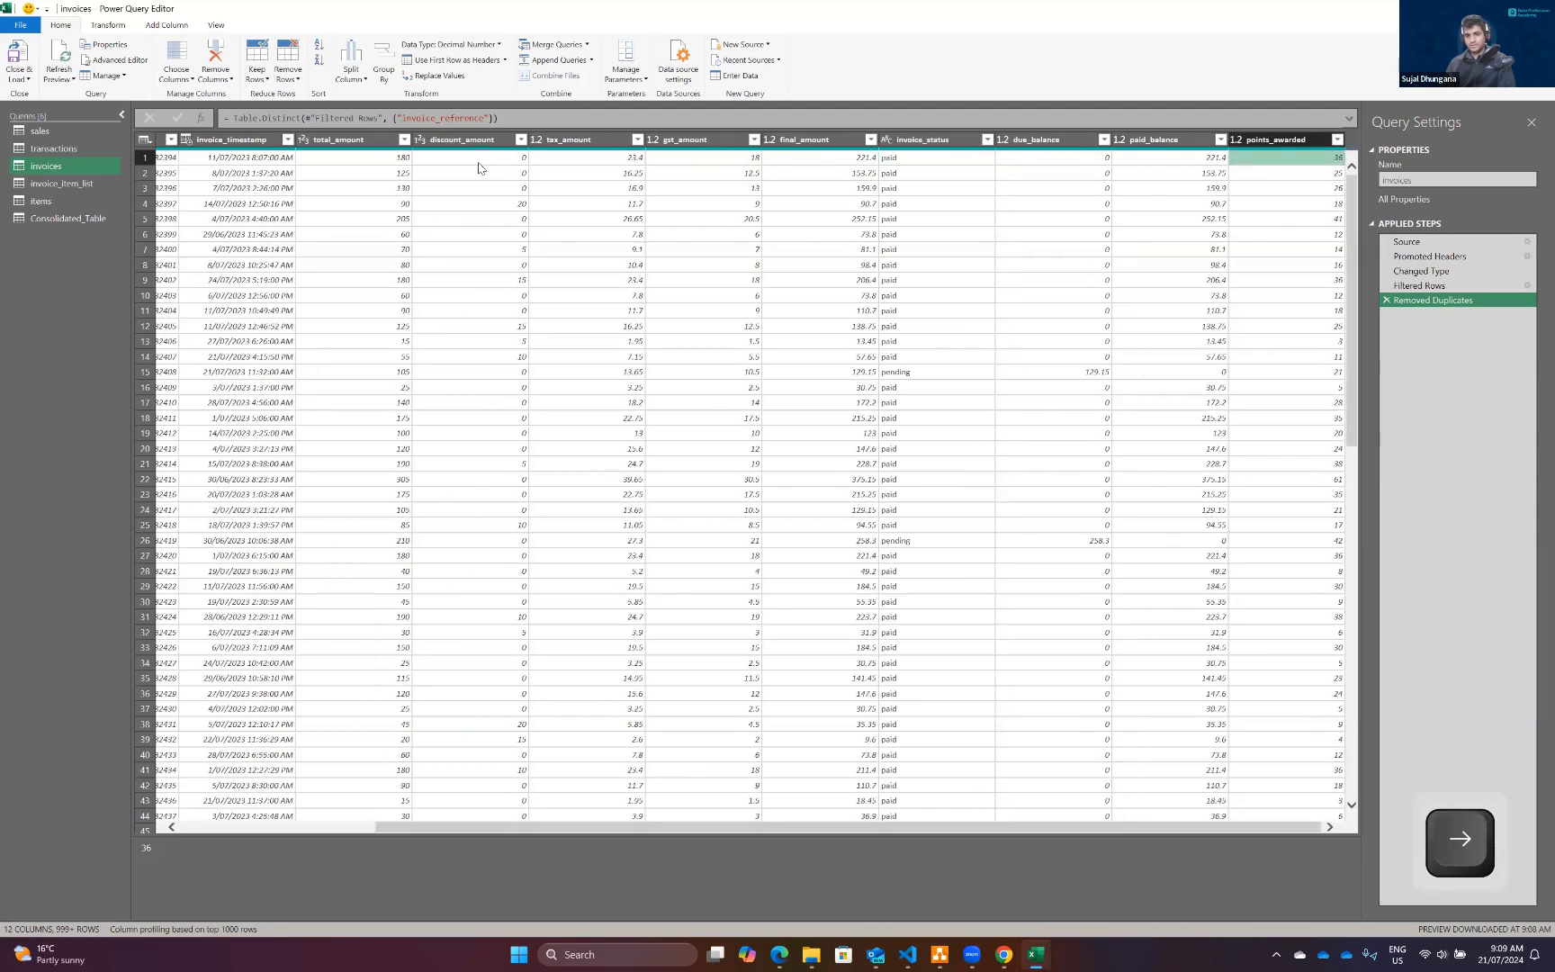
{"action": "key", "text": "Left"}
{"action": "key", "text": "Left"}
{"action": "key", "text": "Left"}
{"action": "key", "text": "Left"}
{"action": "key", "text": "Left"}
{"action": "key", "text": "Right"}
{"action": "key", "text": "Right"}
{"action": "key", "text": "Right"}
{"action": "key", "text": "Right"}
{"action": "key", "text": "Right"}
{"action": "key", "text": "Left"}
{"action": "key", "text": "Left"}
{"action": "key", "text": "Left"}
{"action": "key", "text": "Left"}
{"action": "key", "text": "Left"}
{"action": "key", "text": "Left"}
{"action": "key", "text": "Left"}
{"action": "key", "text": "Left"}
{"action": "key", "text": "Left"}
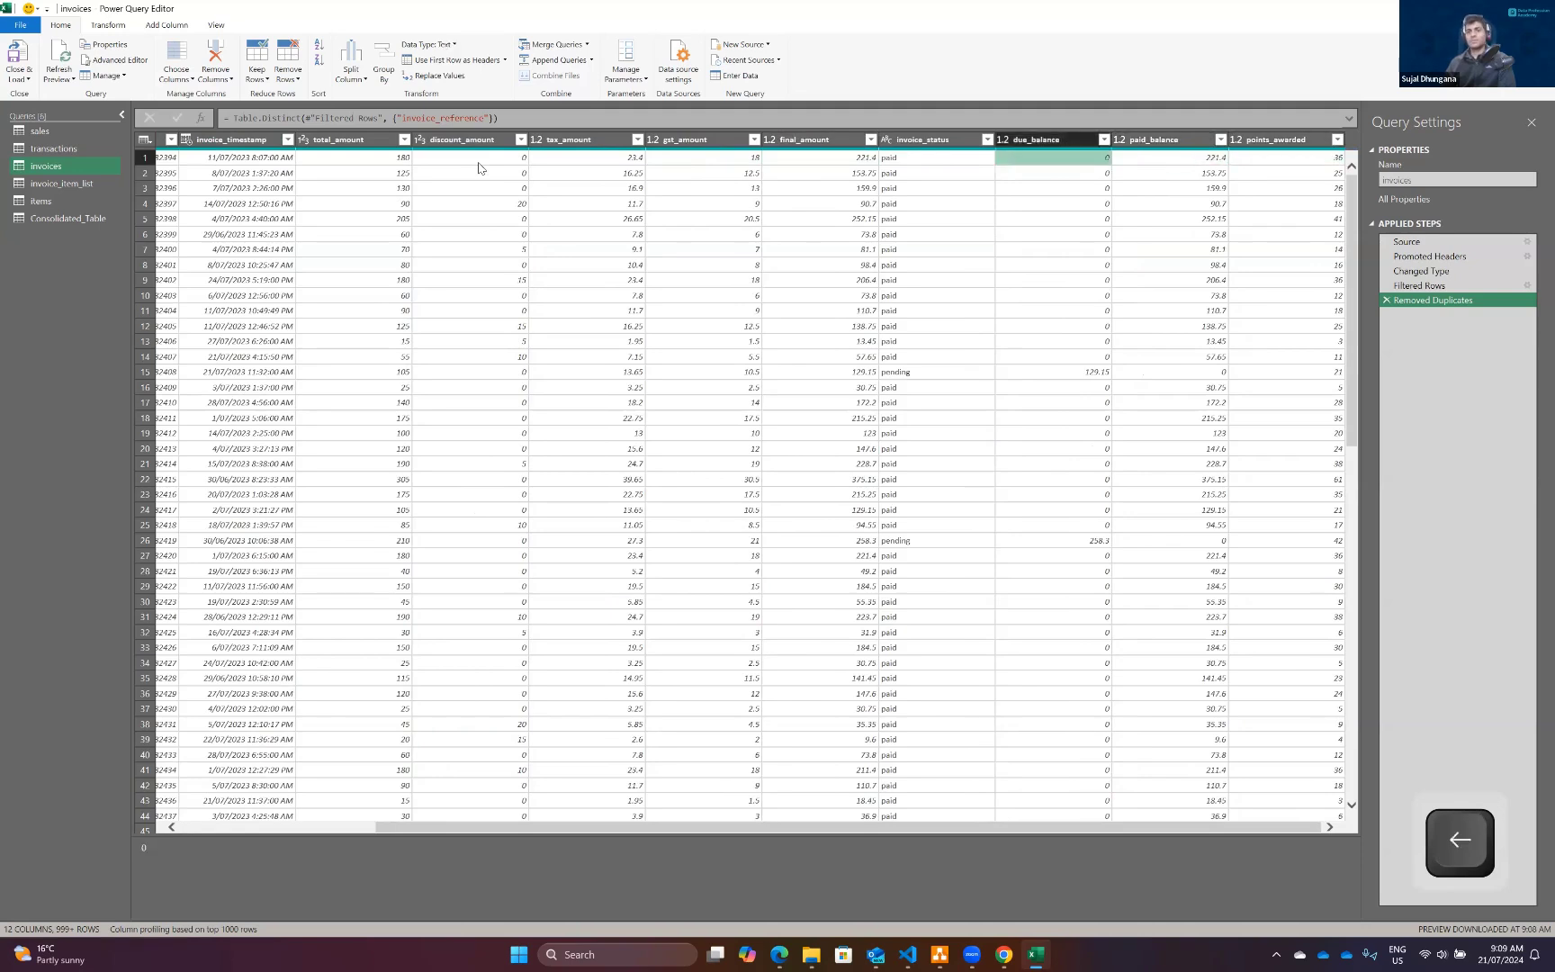
{"action": "key", "text": "Left"}
{"action": "key", "text": "Left"}
{"action": "key", "text": "Left"}
{"action": "key", "text": "Right"}
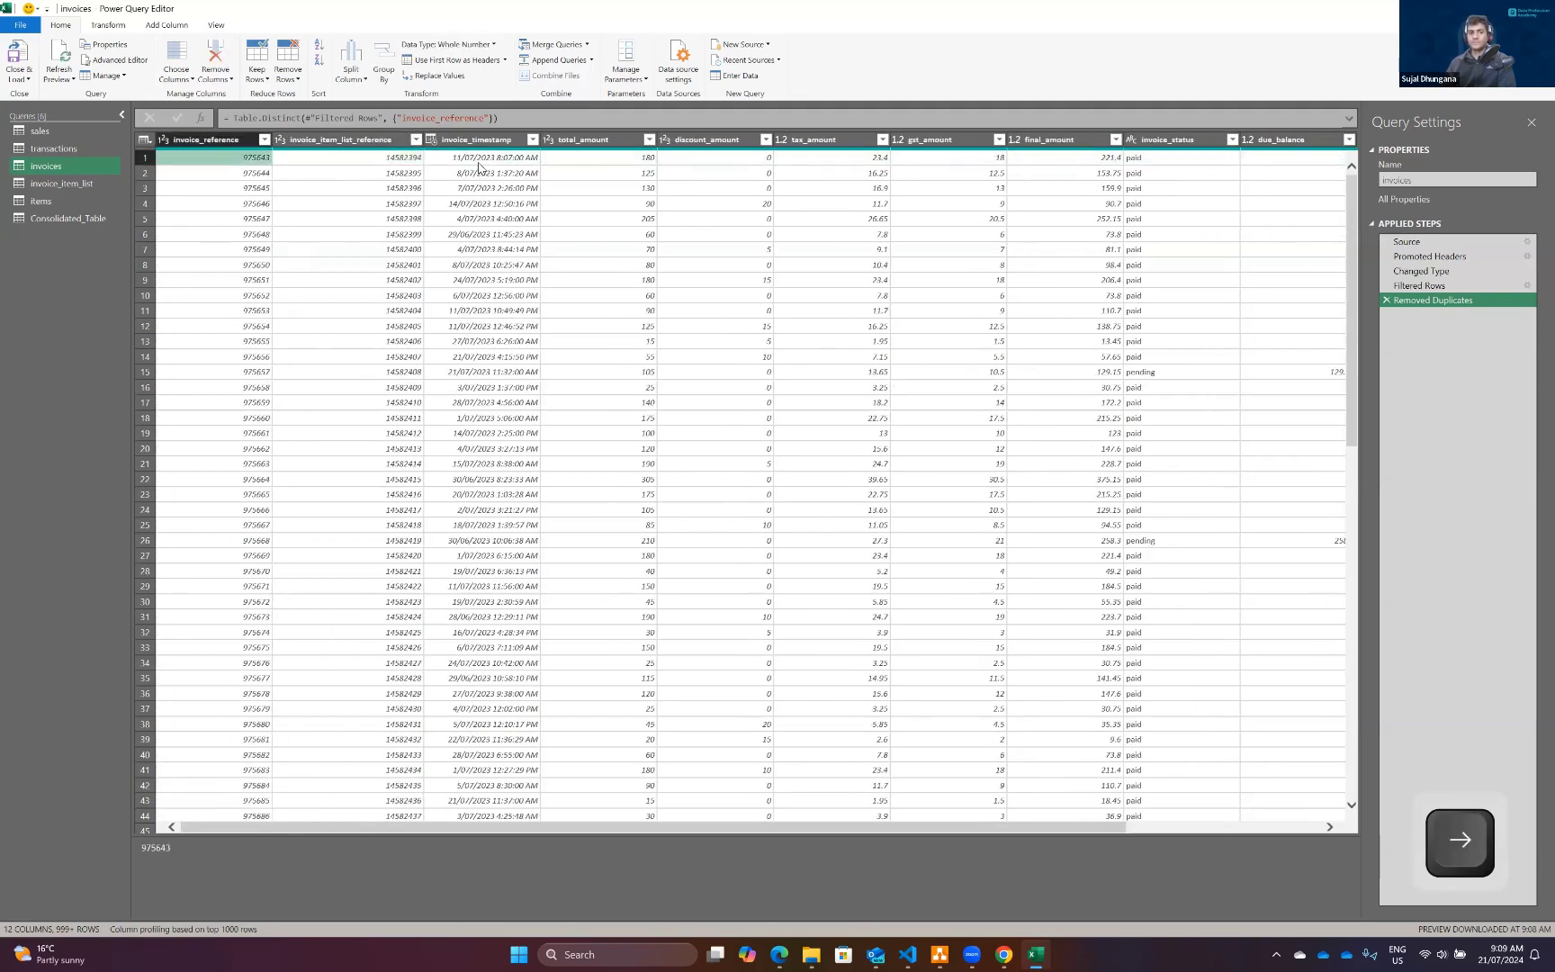
{"action": "key", "text": "Left"}
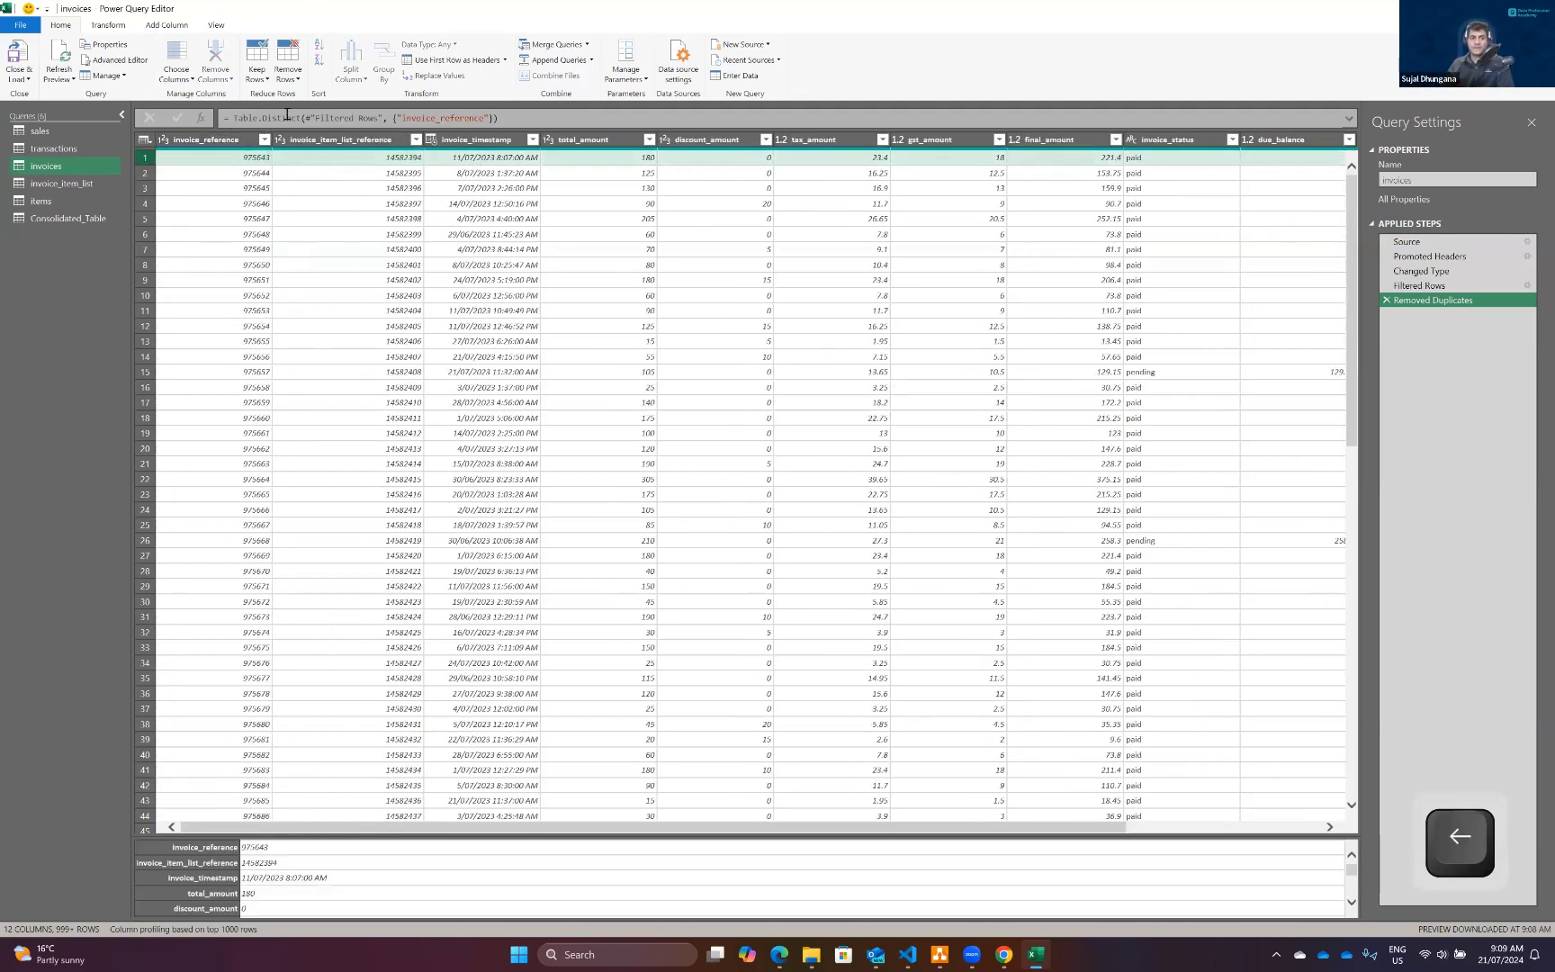
{"action": "left_click", "coordinate": [217, 142]}
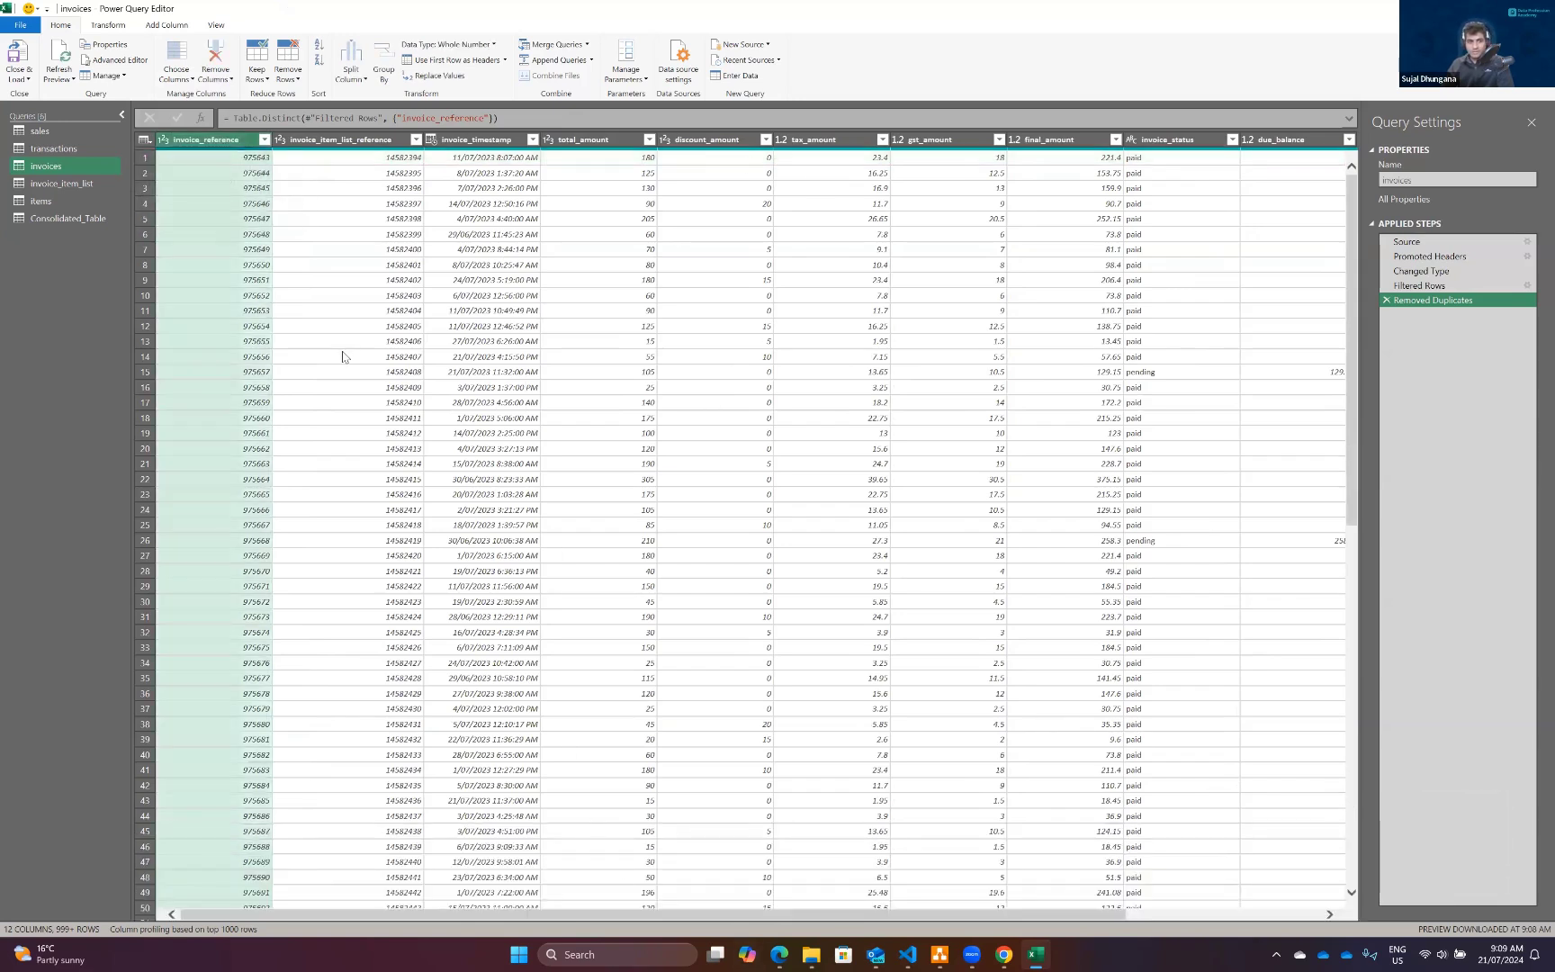
Set up a merge of Consolidated_Table with the invoices query within the existing query, matching both on invoice_reference.
{"action": "left_click", "coordinate": [58, 218]}
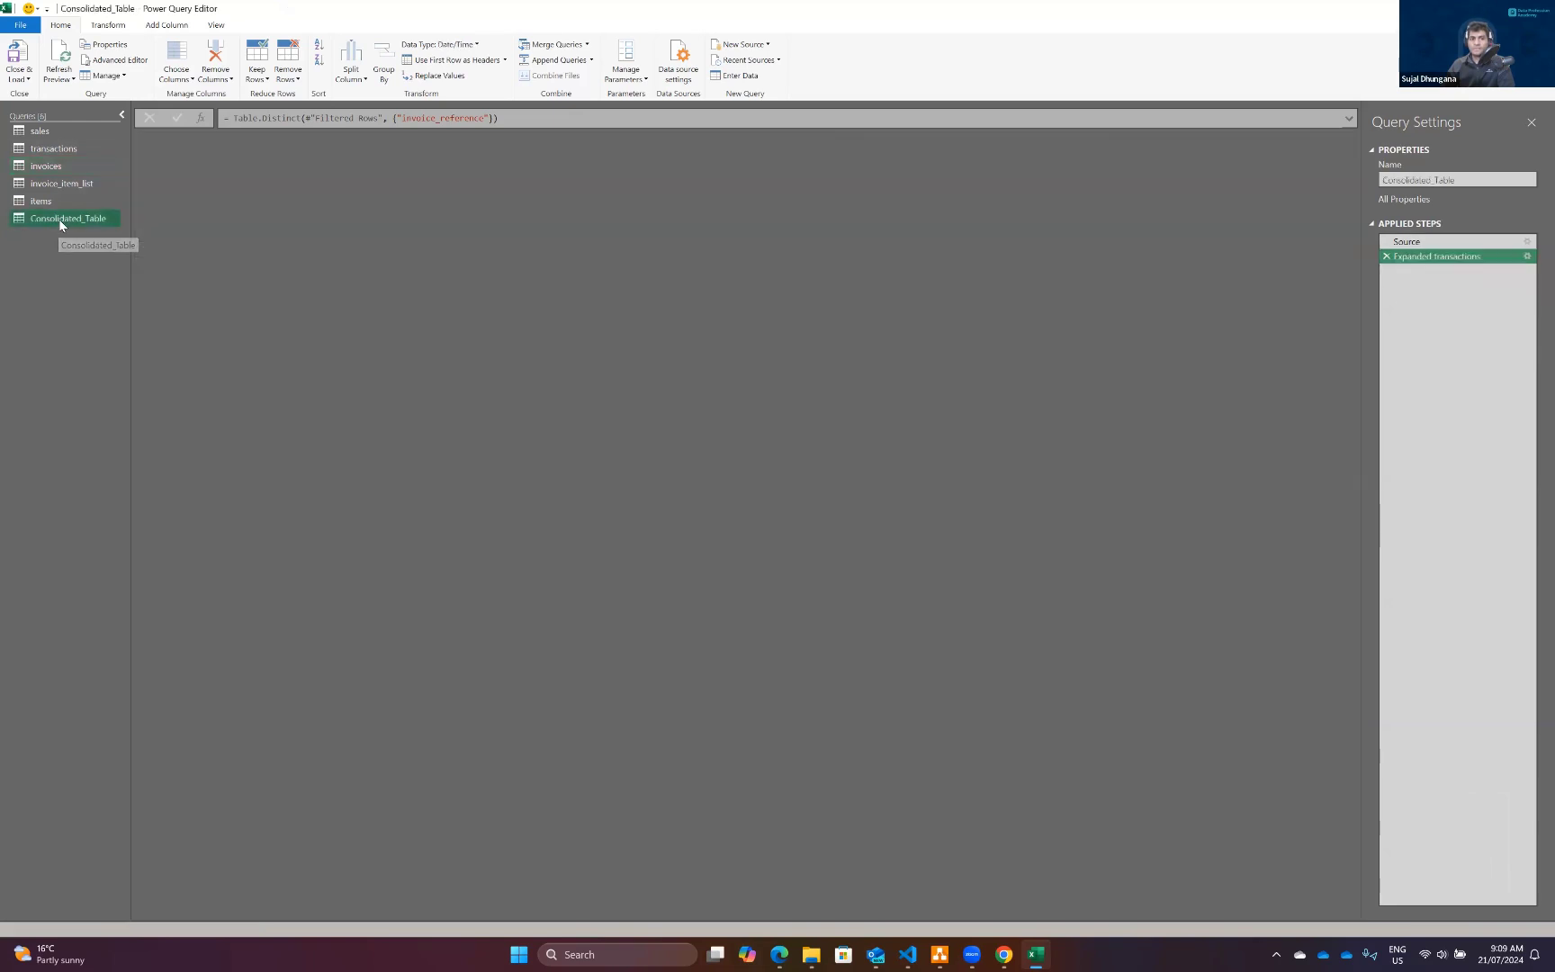
{"action": "left_click", "coordinate": [588, 45]}
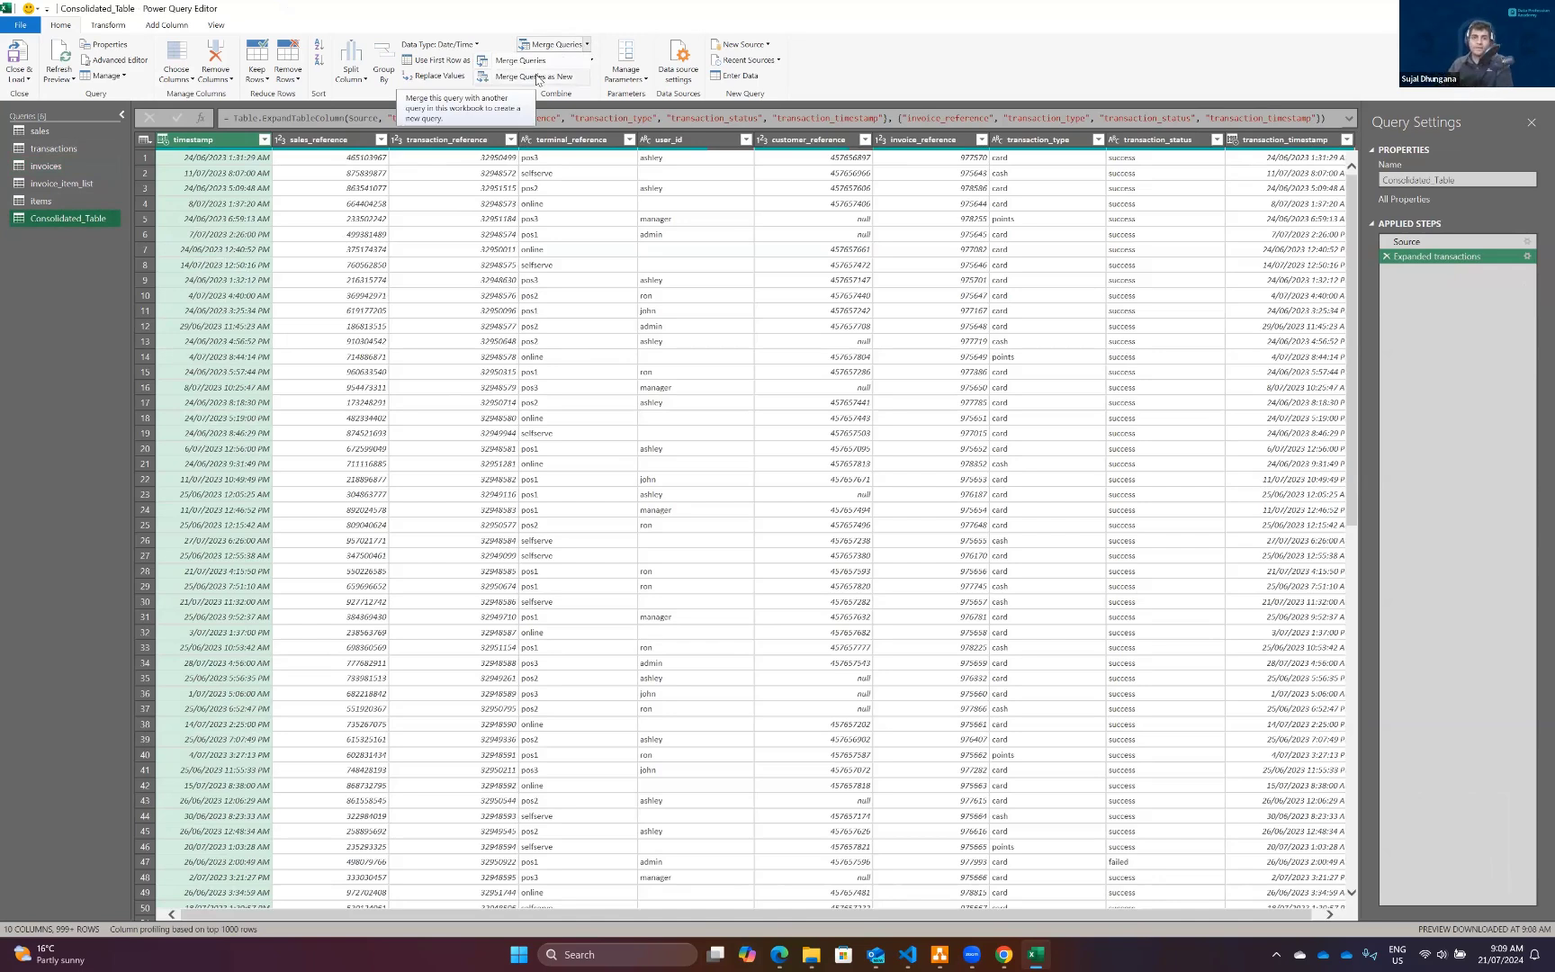
{"action": "left_click", "coordinate": [535, 61]}
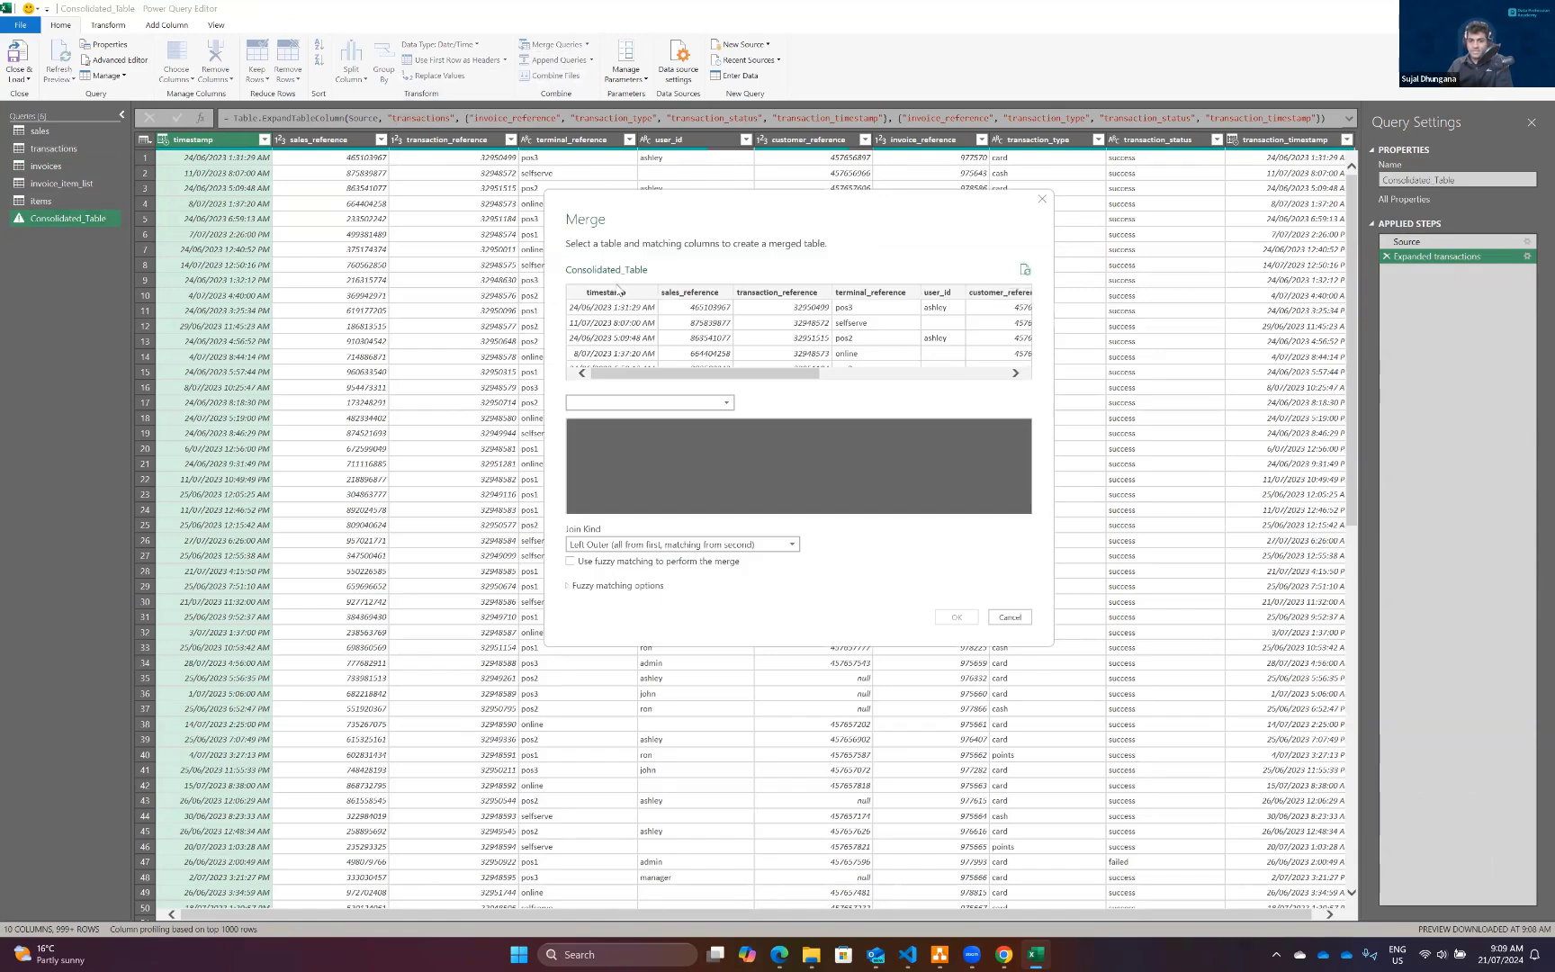
{"action": "left_click_drag", "start_coordinate": [725, 373], "coordinate": [914, 373]}
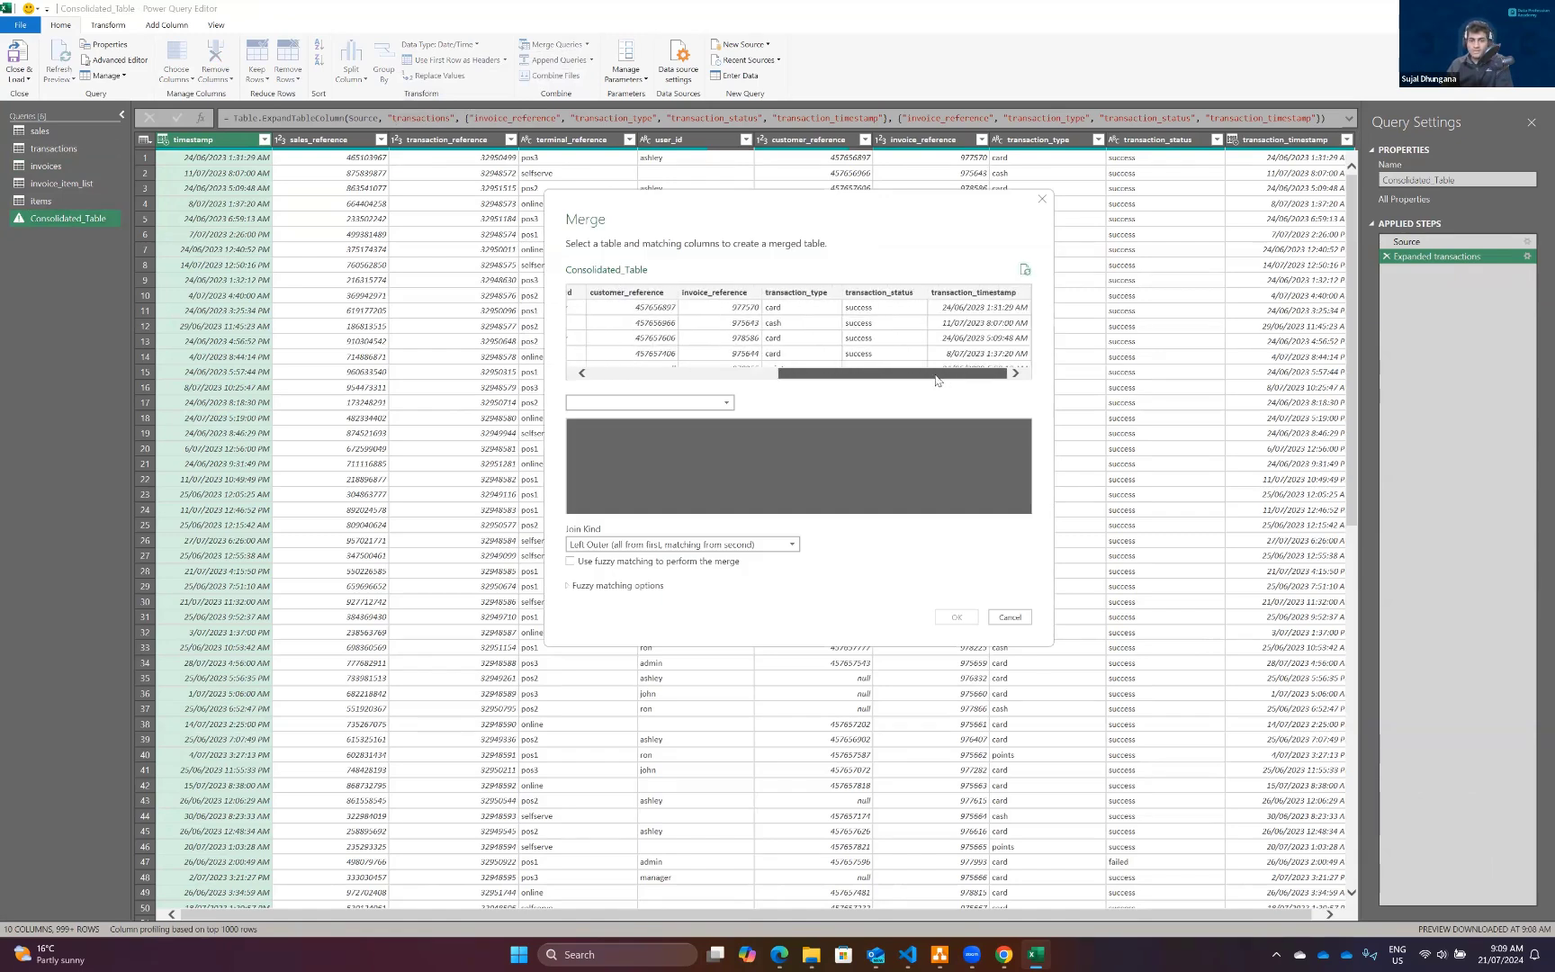
{"action": "left_click", "coordinate": [712, 300]}
{"action": "left_click", "coordinate": [727, 402]}
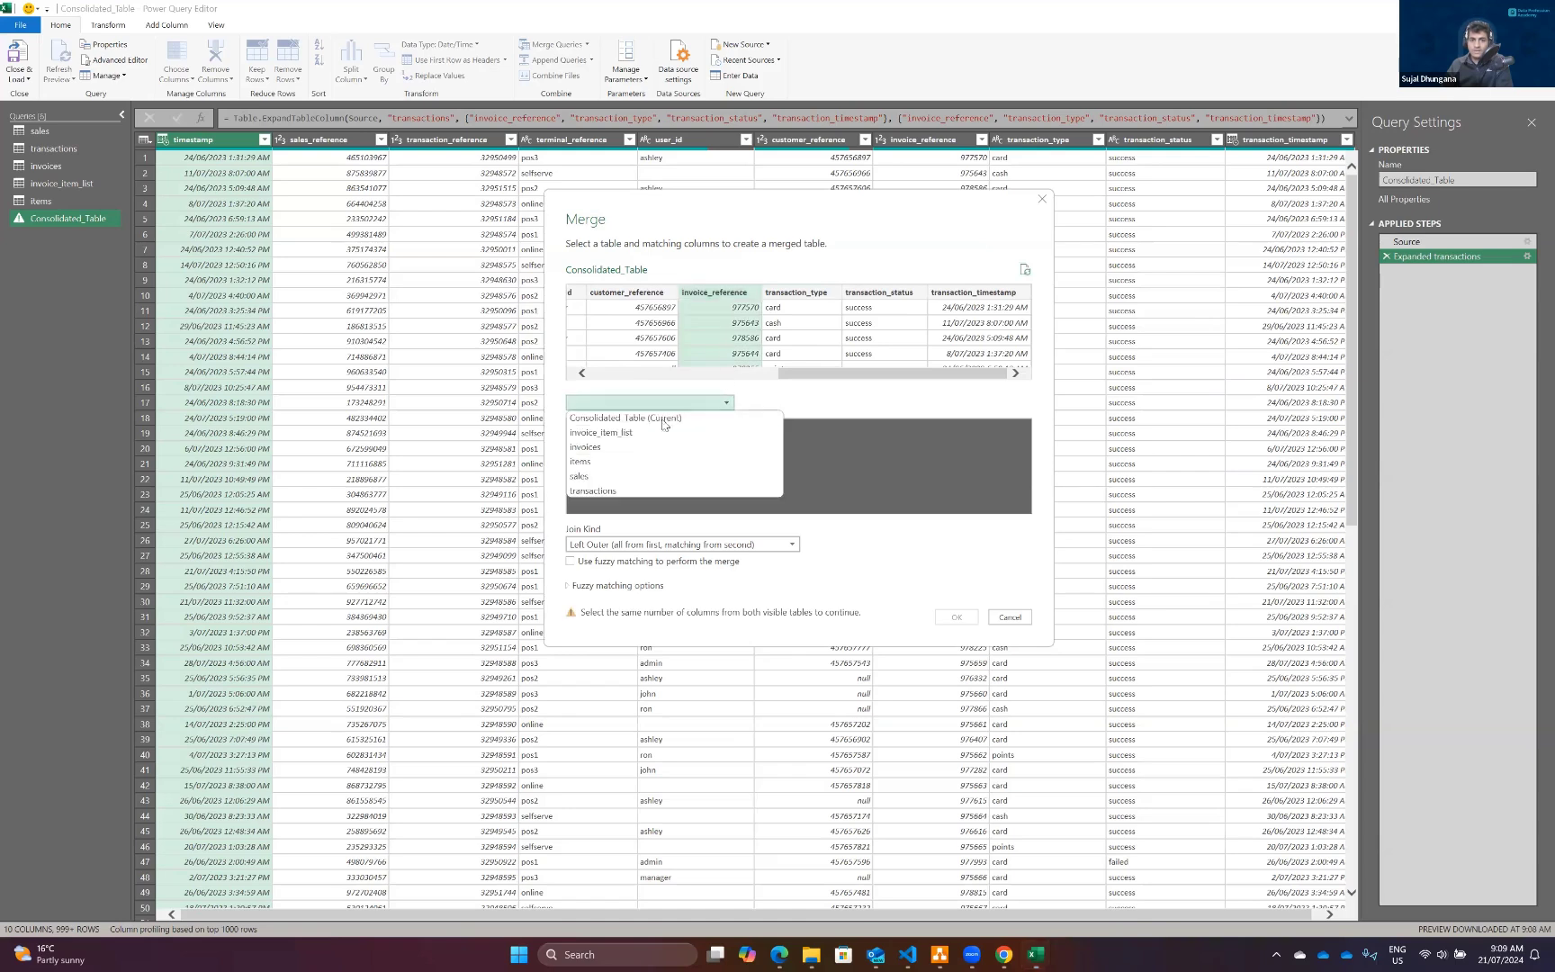
{"action": "left_click", "coordinate": [610, 451]}
{"action": "left_click", "coordinate": [598, 428]}
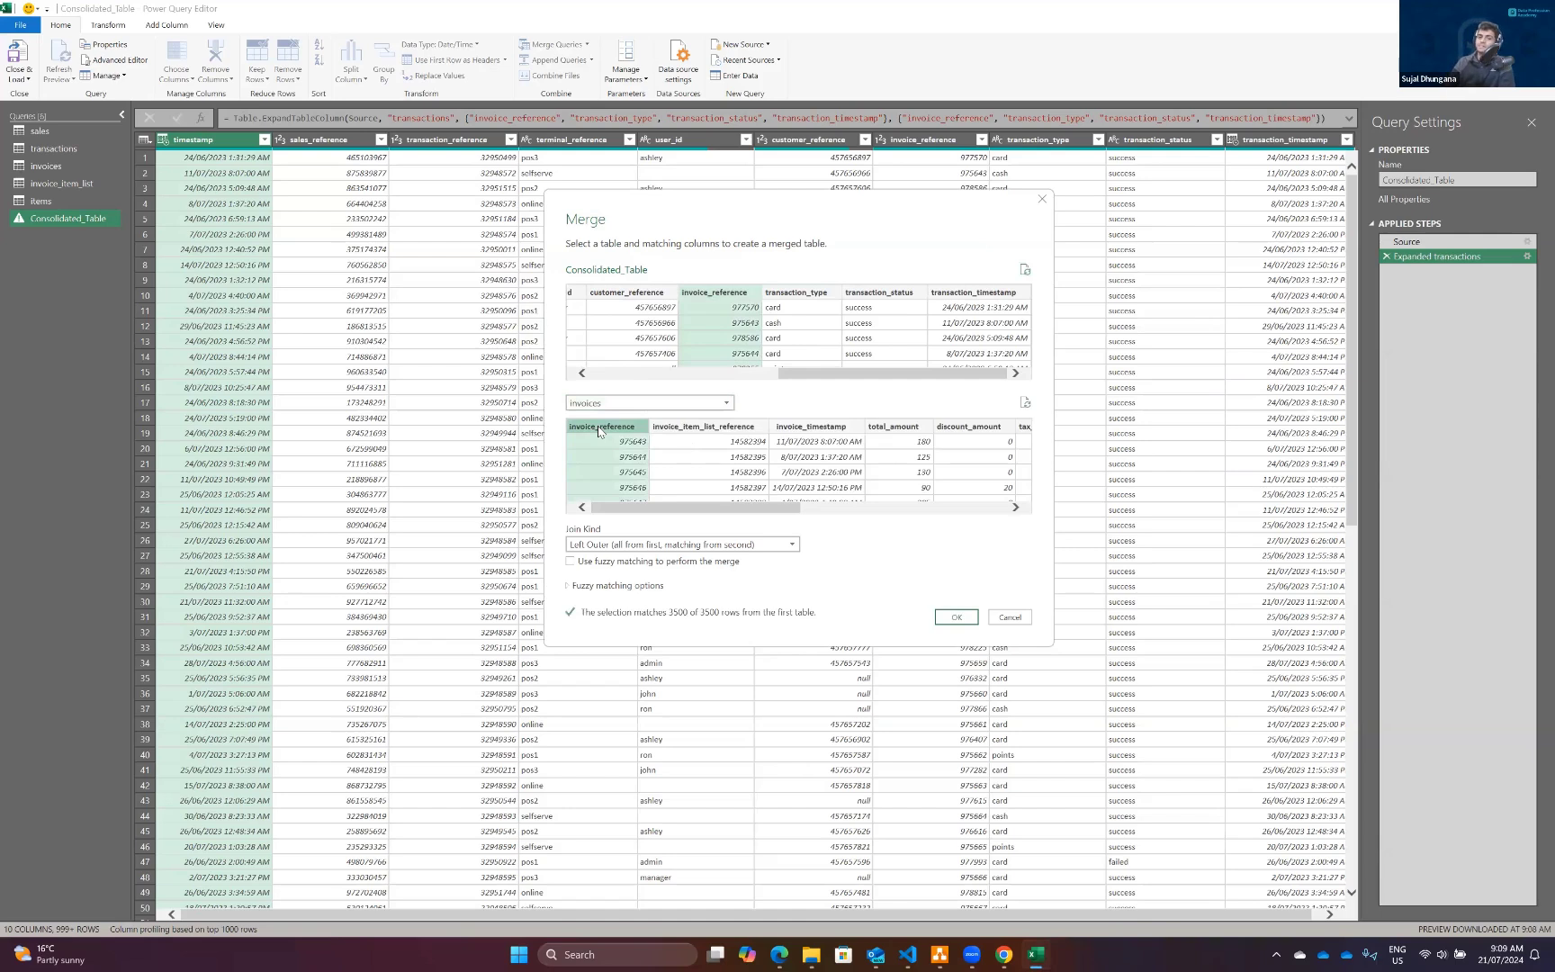
Set the invoices merge to an Inner join (only matching rows) and apply it to Consolidated_Table.
{"action": "left_click", "coordinate": [682, 545]}
{"action": "left_click", "coordinate": [630, 597]}
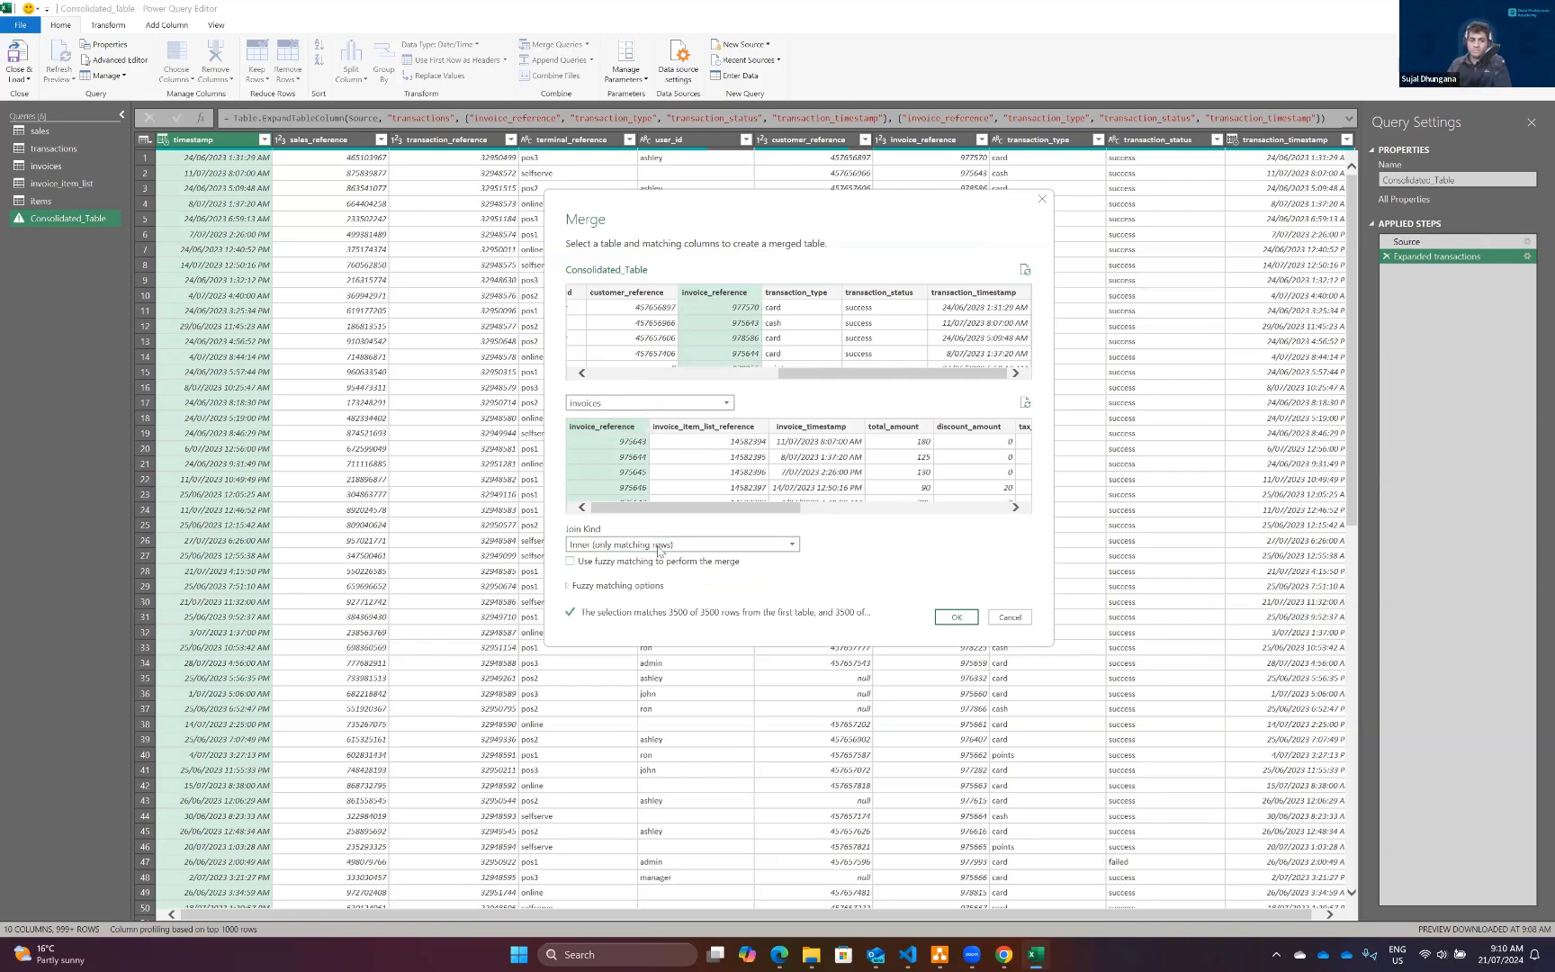
{"action": "left_click", "coordinate": [957, 618]}
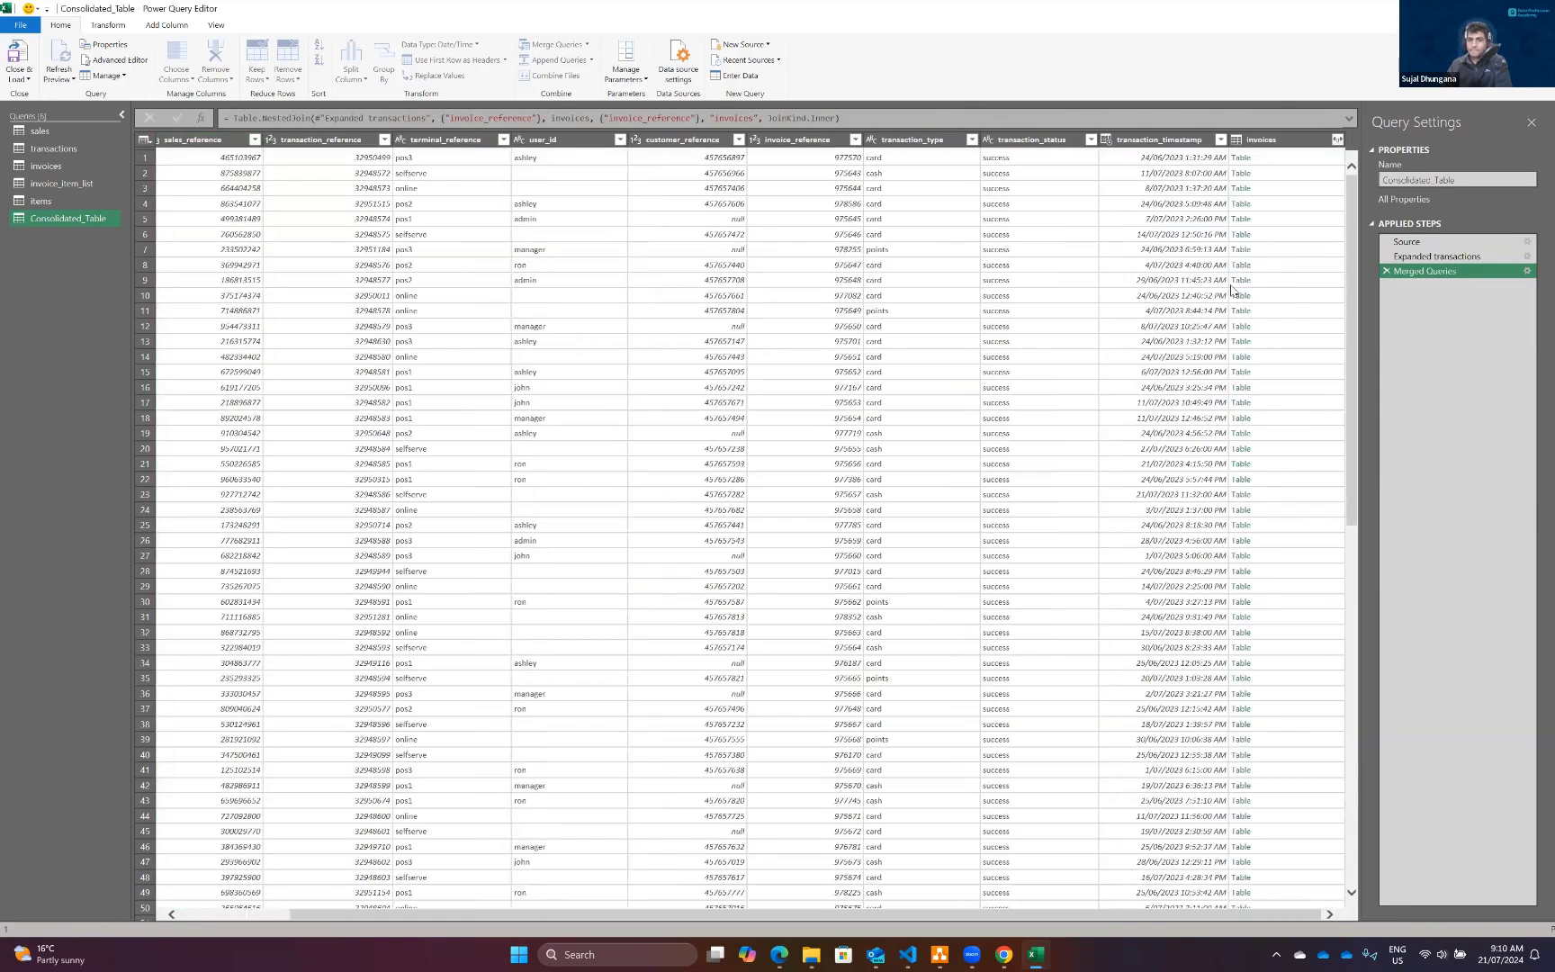
Expand the invoices column into all its fields except invoice_reference, without using the original column name as prefix.
{"action": "left_click", "coordinate": [1337, 139]}
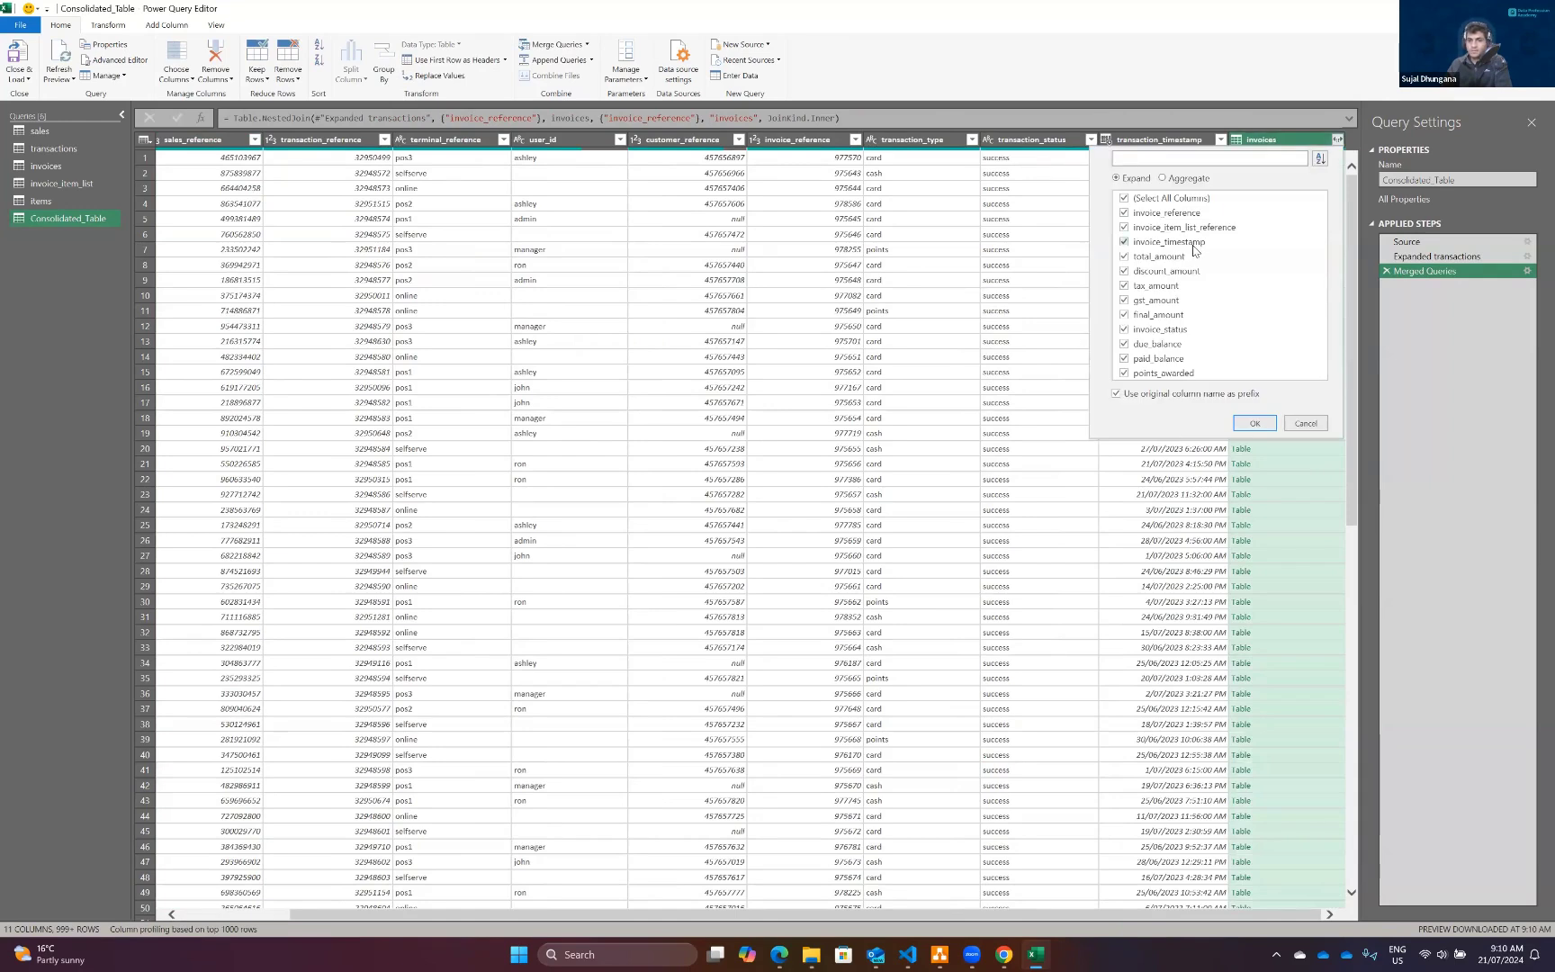
{"action": "left_click", "coordinate": [1147, 216]}
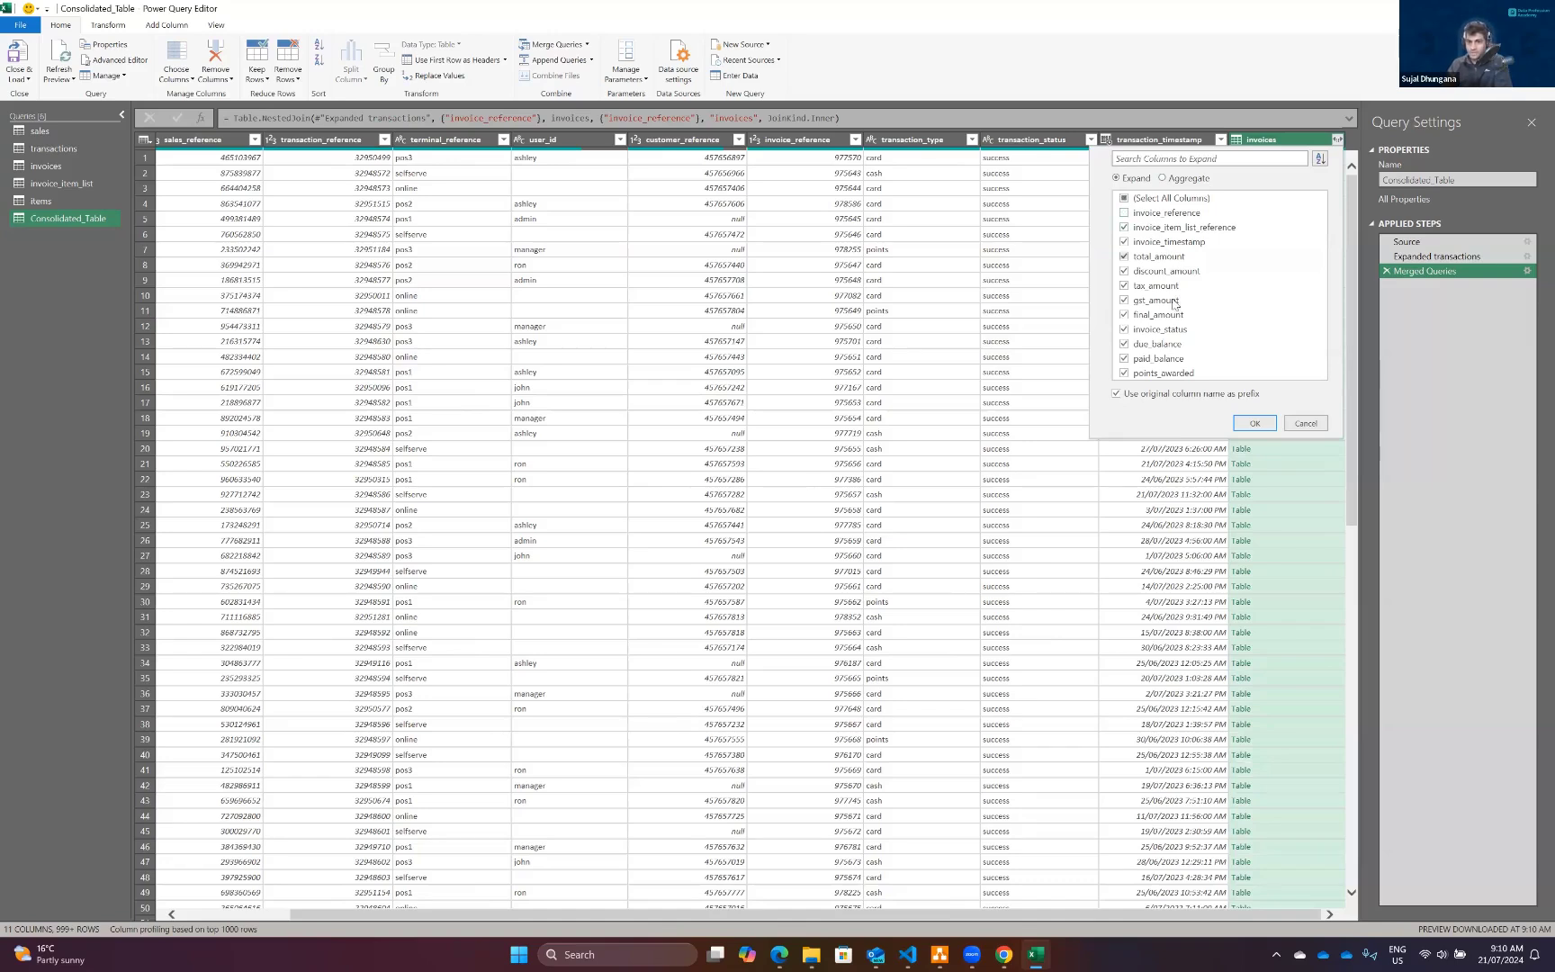
{"action": "left_click", "coordinate": [1167, 400]}
{"action": "left_click", "coordinate": [1256, 423]}
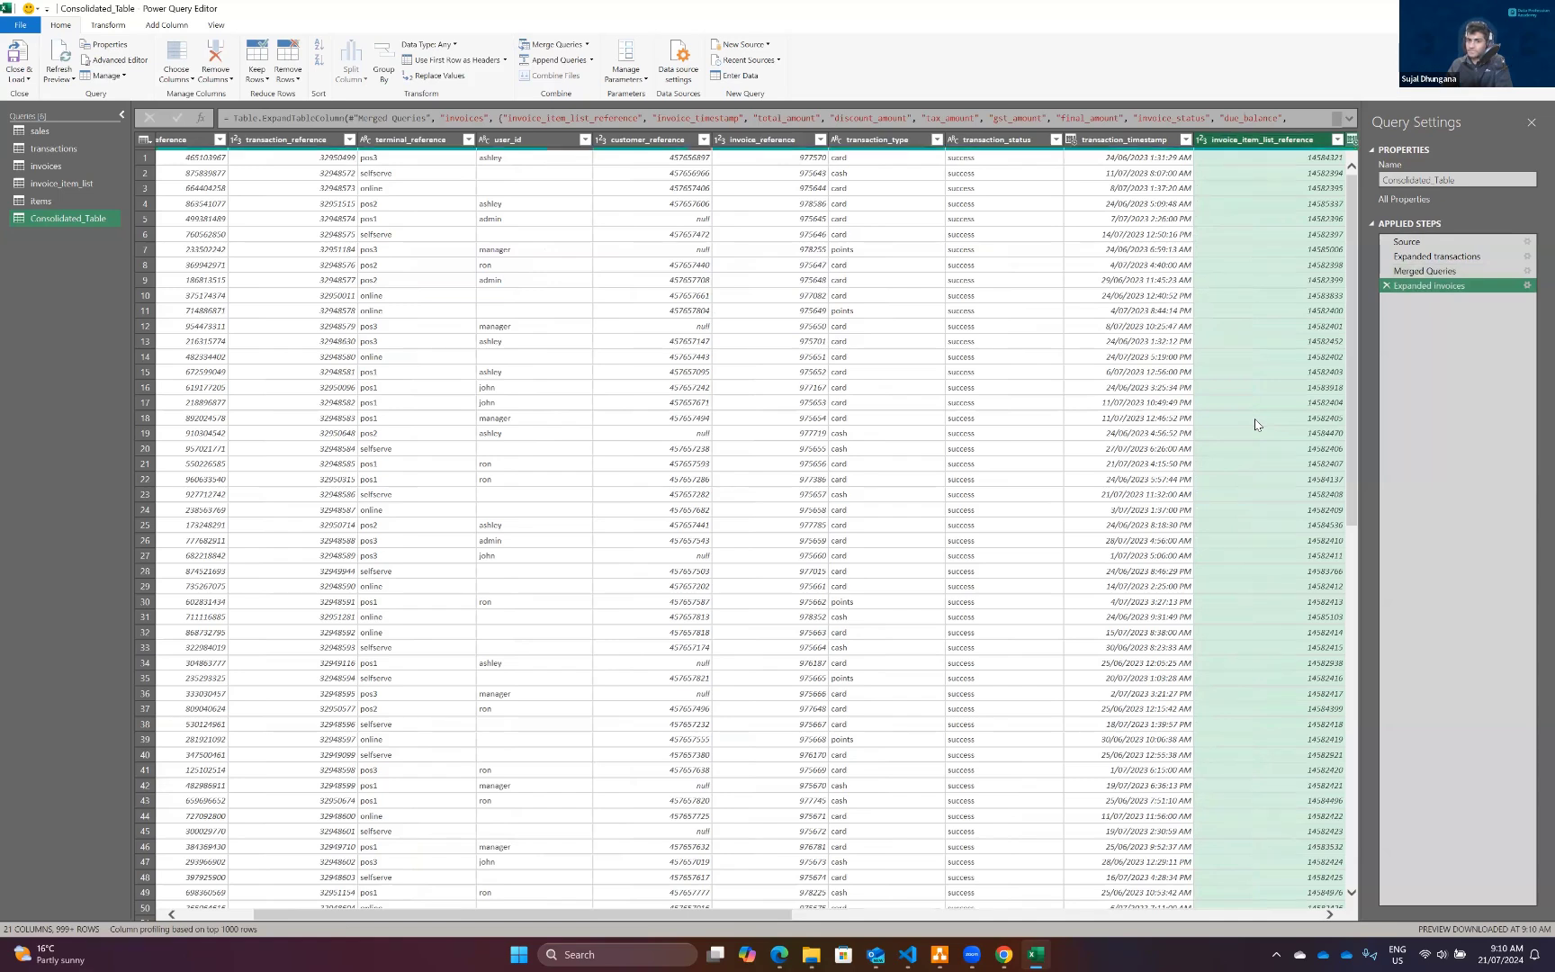
{"action": "left_click_drag", "start_coordinate": [672, 918], "coordinate": [1235, 920]}
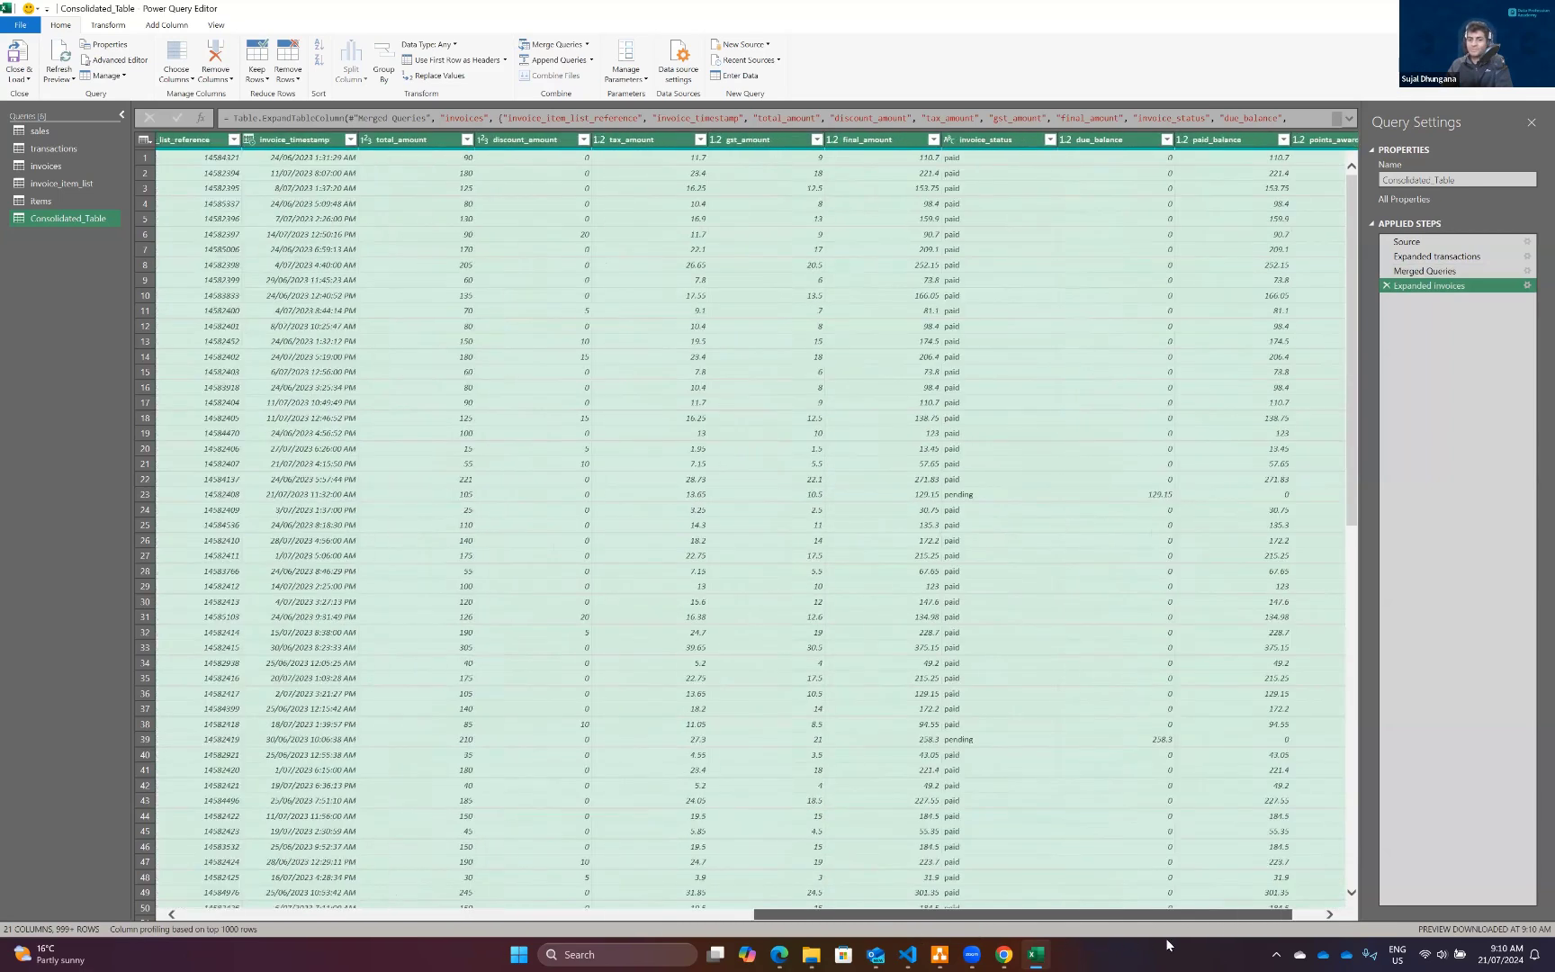
{"action": "scroll", "coordinate": [1222, 943], "scroll_direction": "left", "scroll_amount": 5}
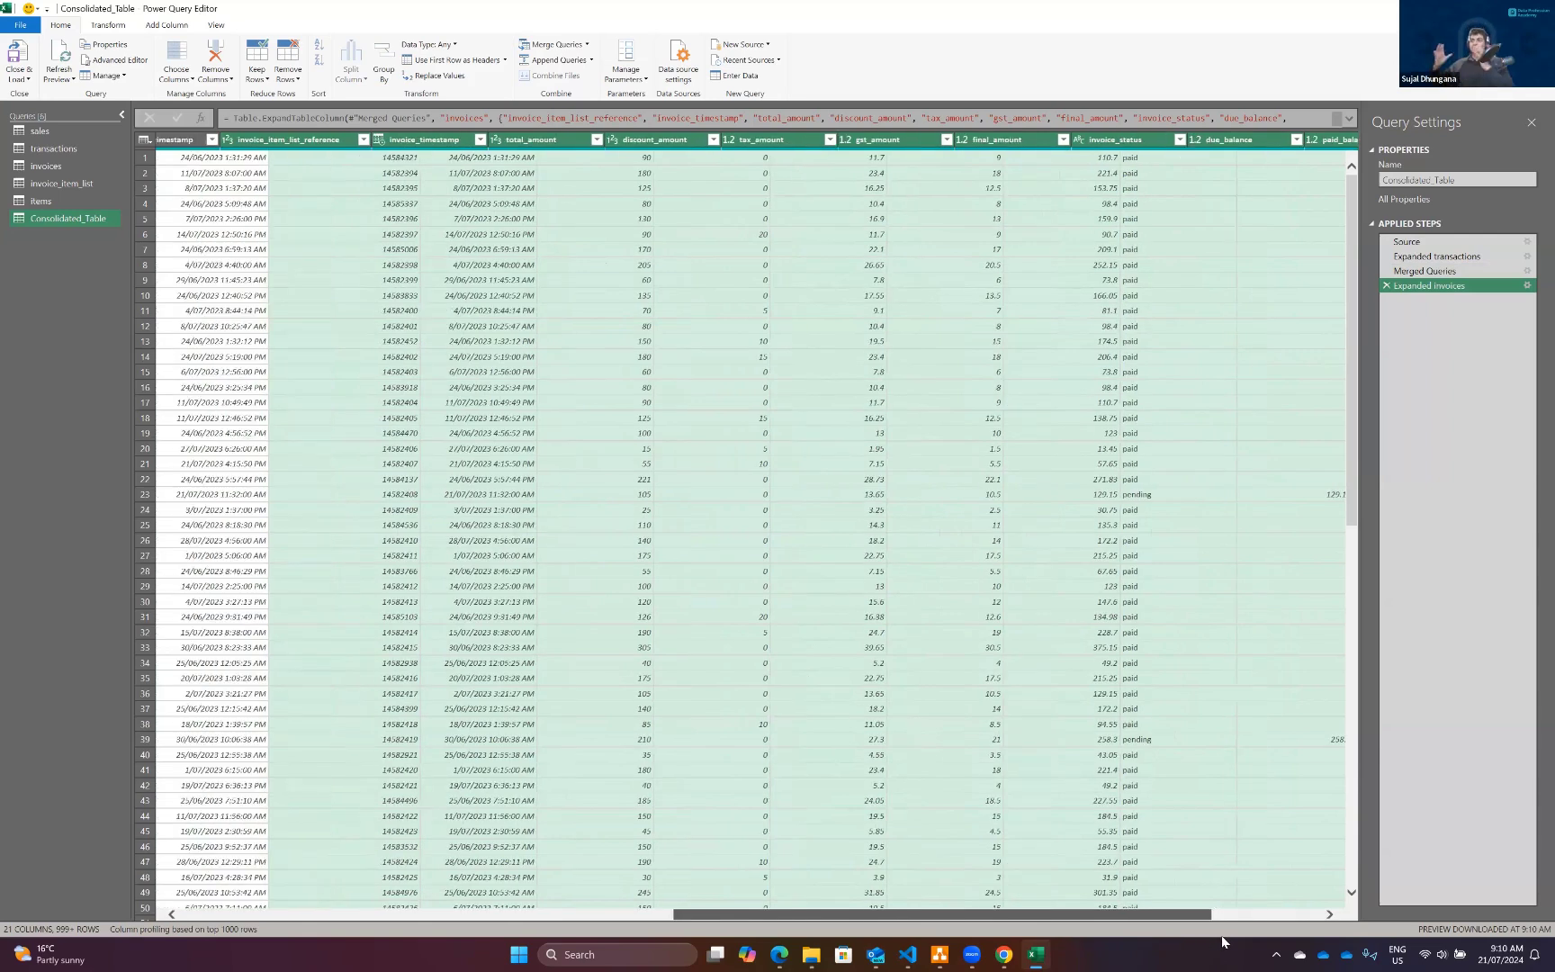
{"action": "scroll", "coordinate": [1221, 942], "scroll_direction": "right", "scroll_amount": 5}
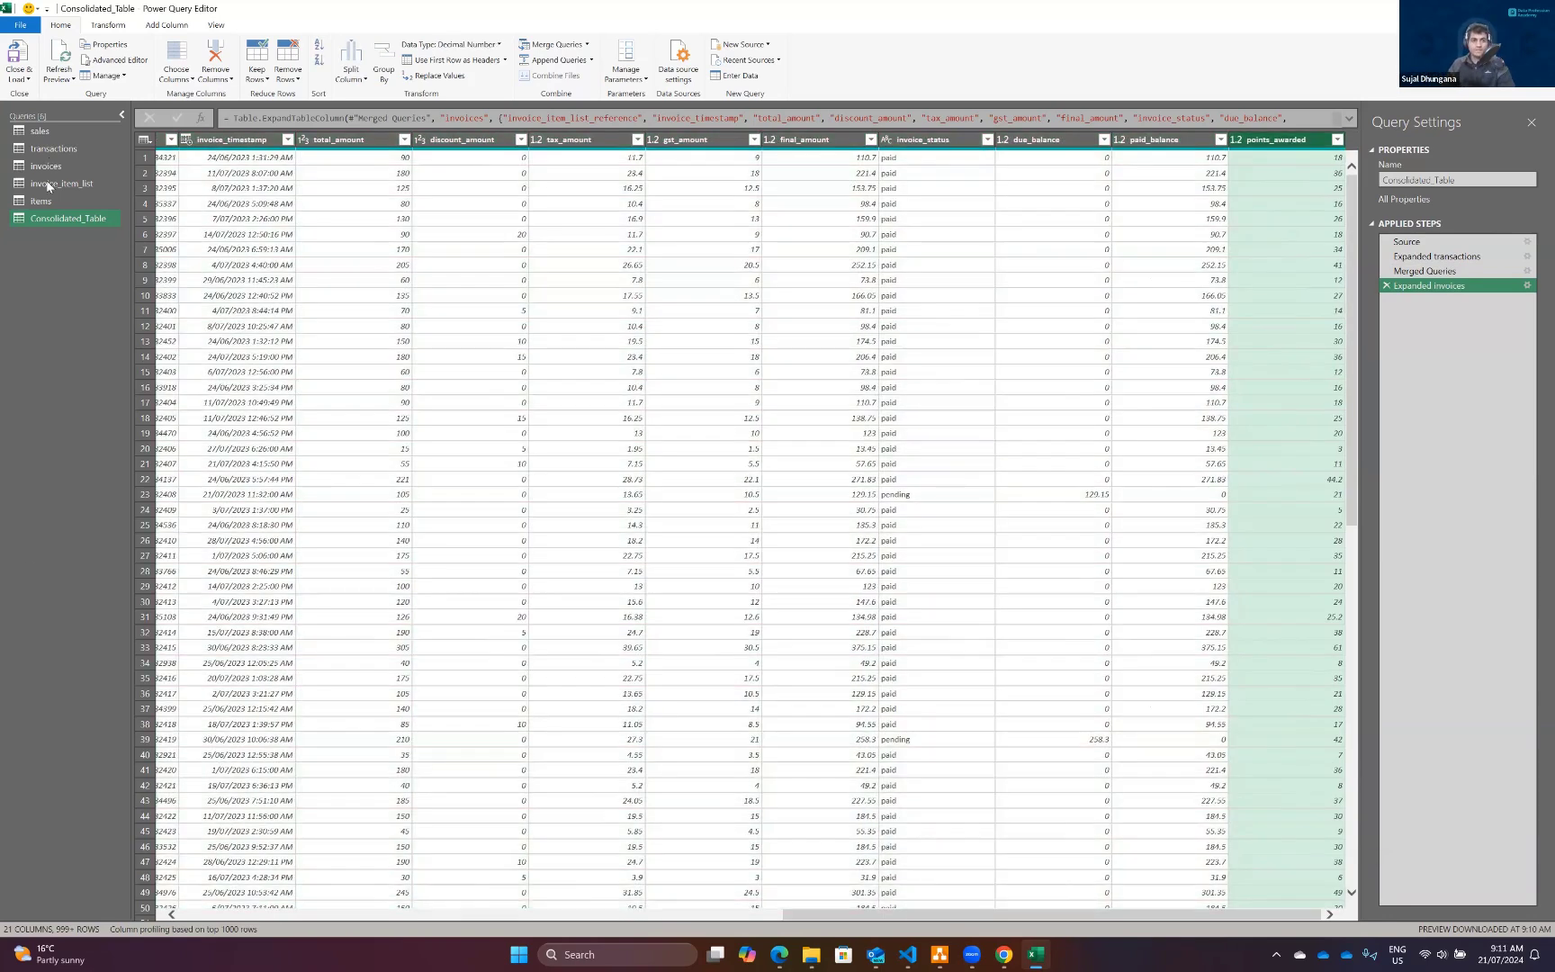
Examine the invoice_item_list query, checking how invoice_item_list_reference values repeat across rows with different item_id values.
{"action": "left_click", "coordinate": [48, 186]}
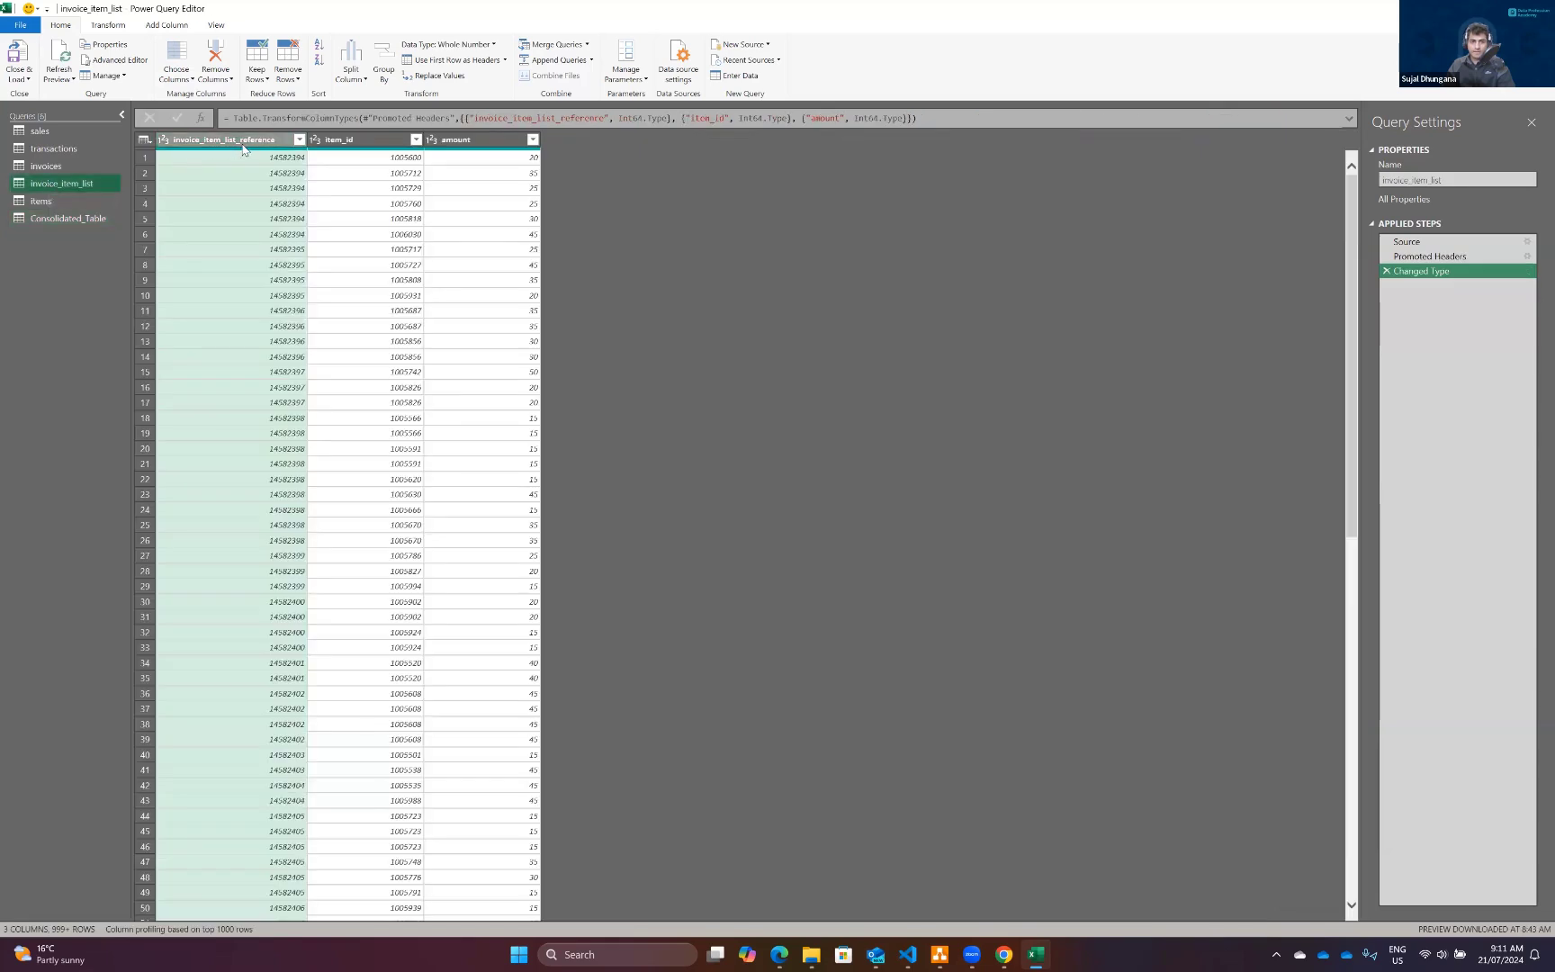
{"action": "left_click", "coordinate": [345, 140]}
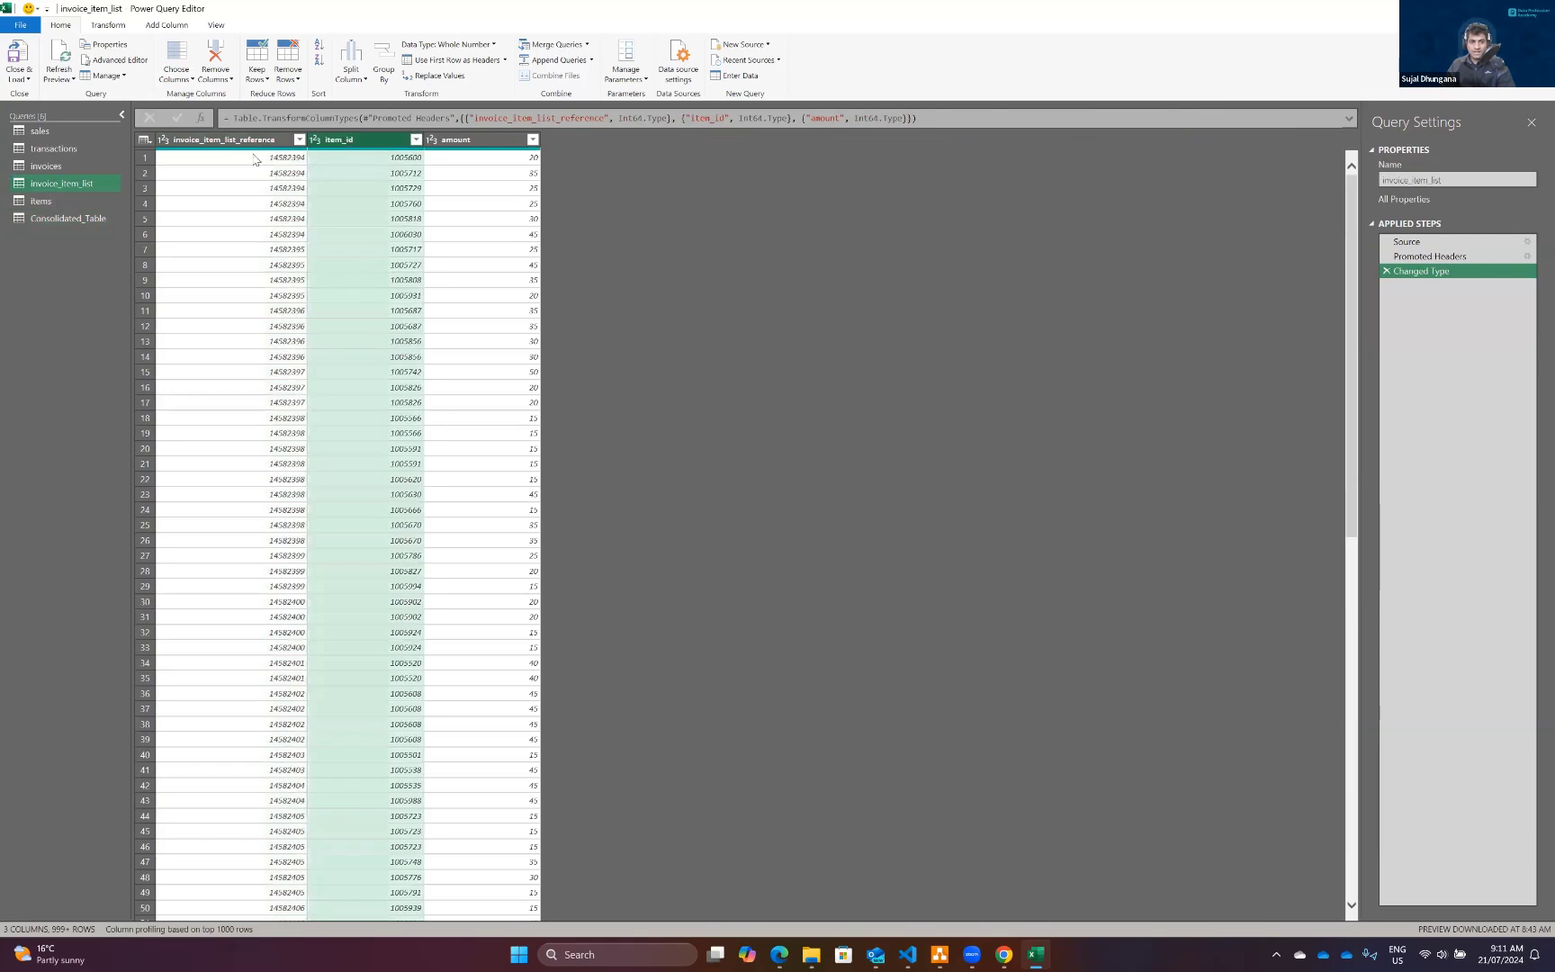
{"action": "left_click", "coordinate": [254, 159]}
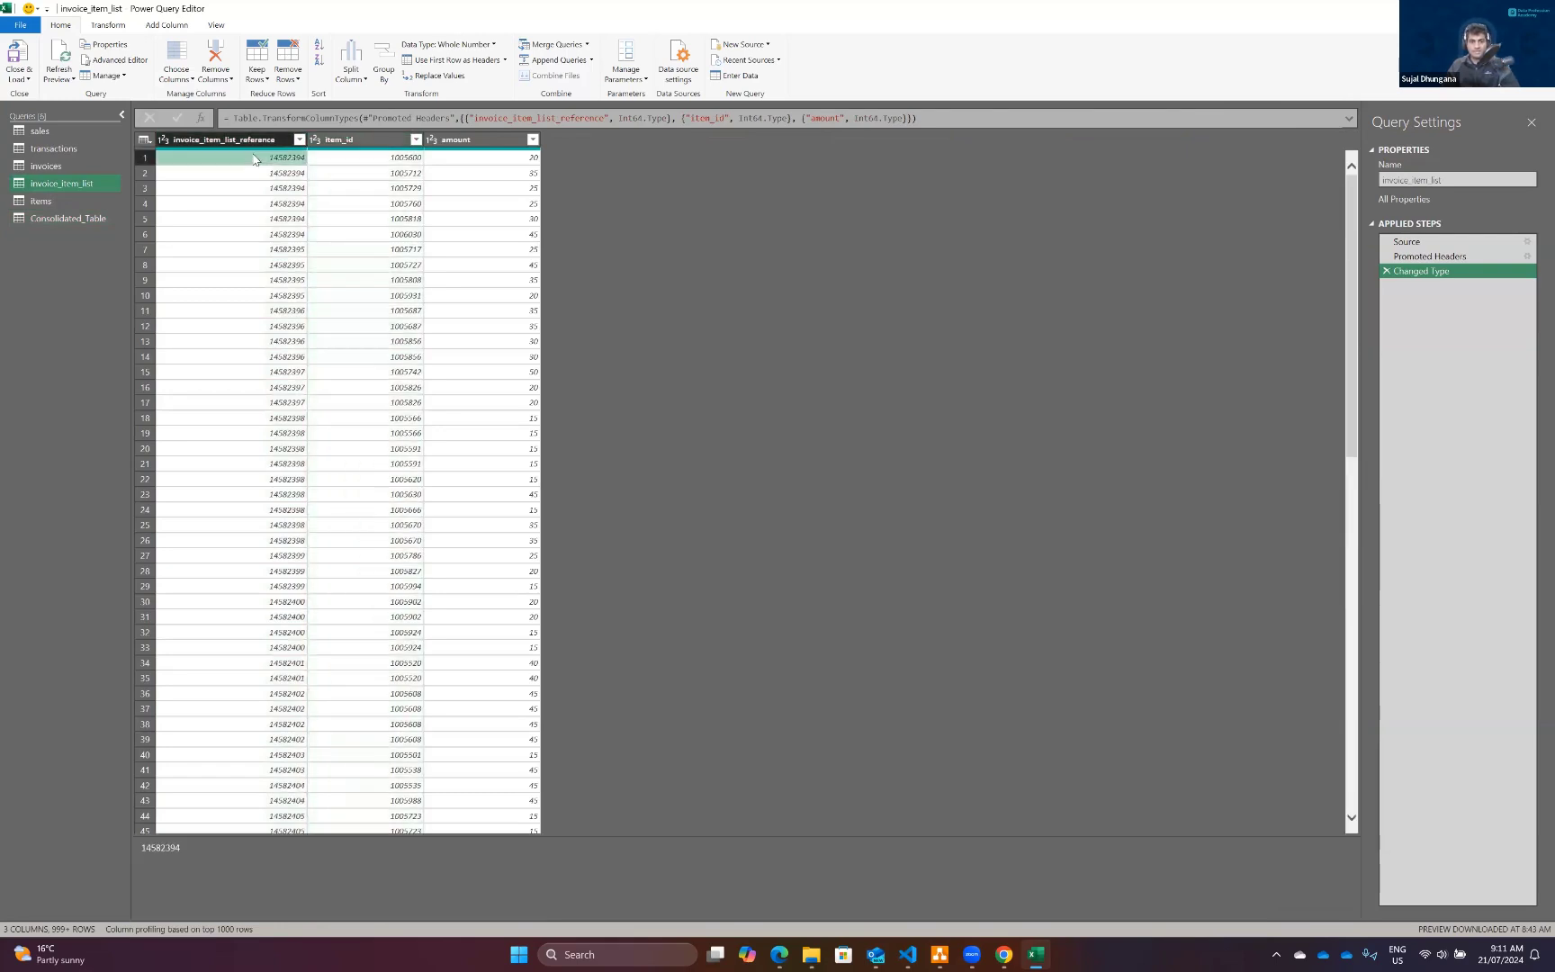
{"action": "key", "text": "Down"}
{"action": "key", "text": "Down"}
{"action": "key", "text": "Down"}
{"action": "key", "text": "shift+Up"}
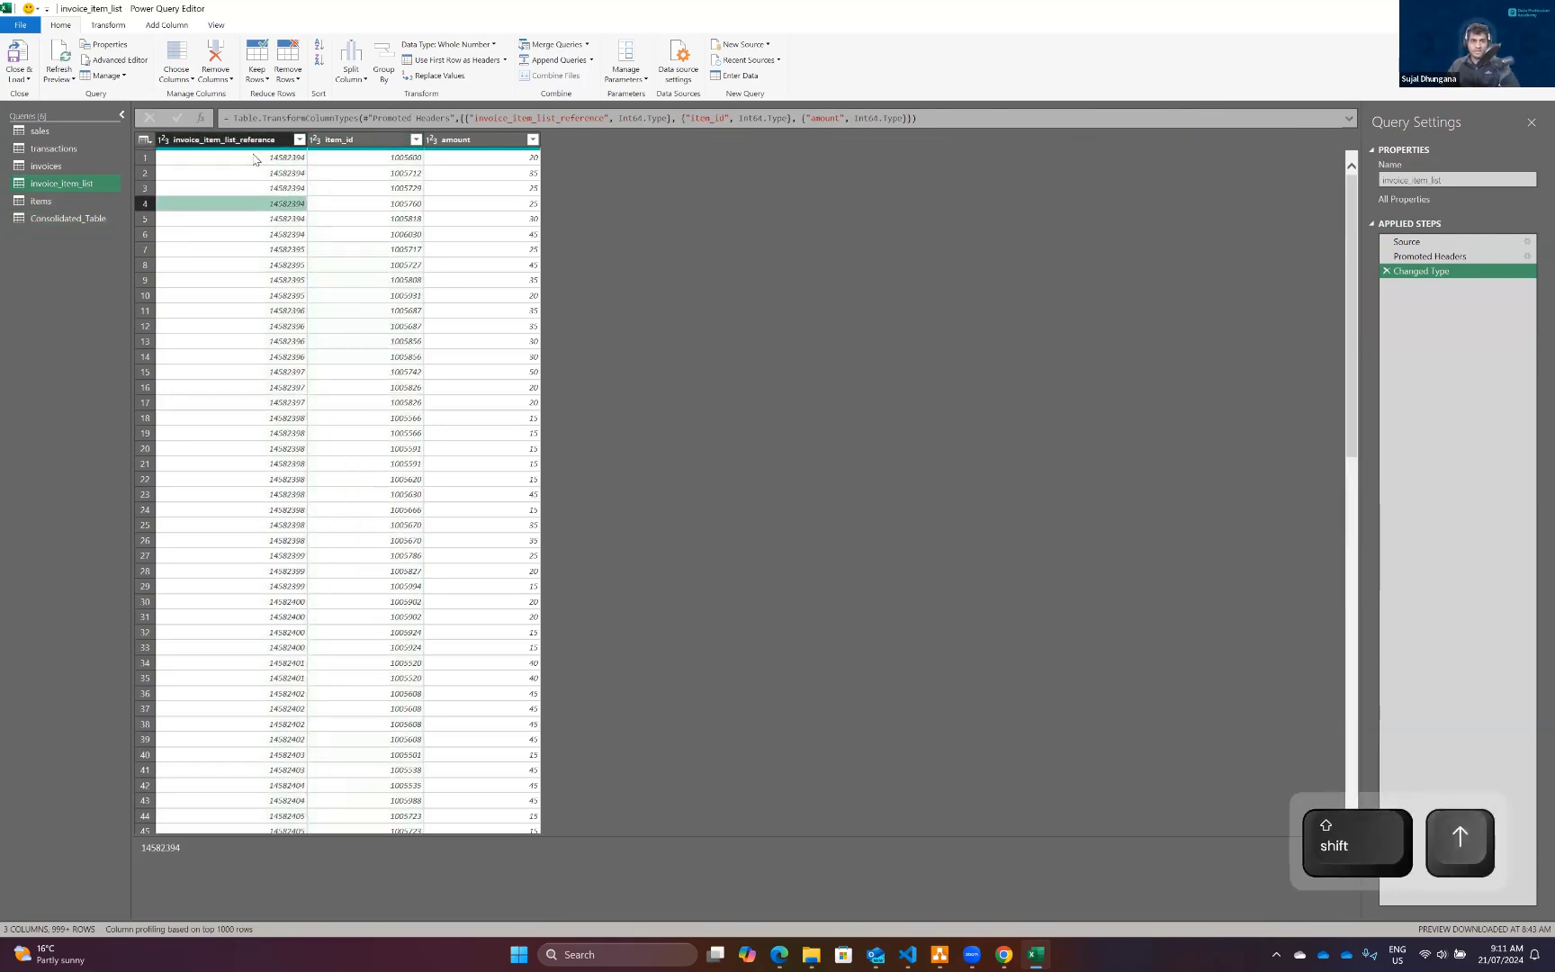
{"action": "key", "text": "Down"}
{"action": "key", "text": "Down"}
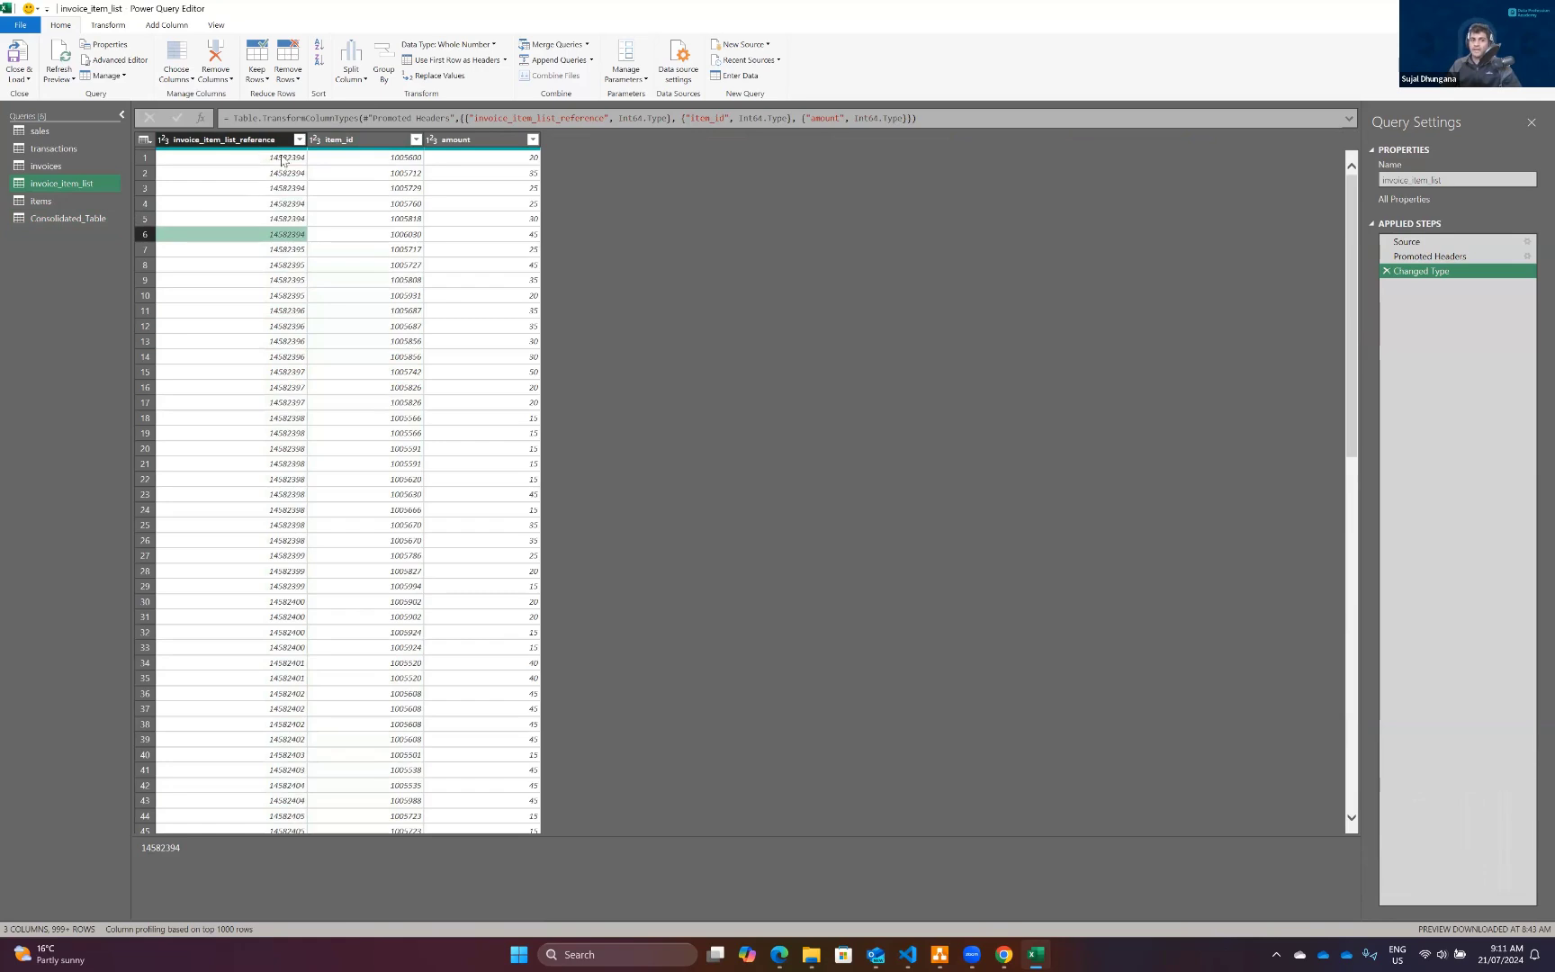
{"action": "left_click", "coordinate": [281, 159]}
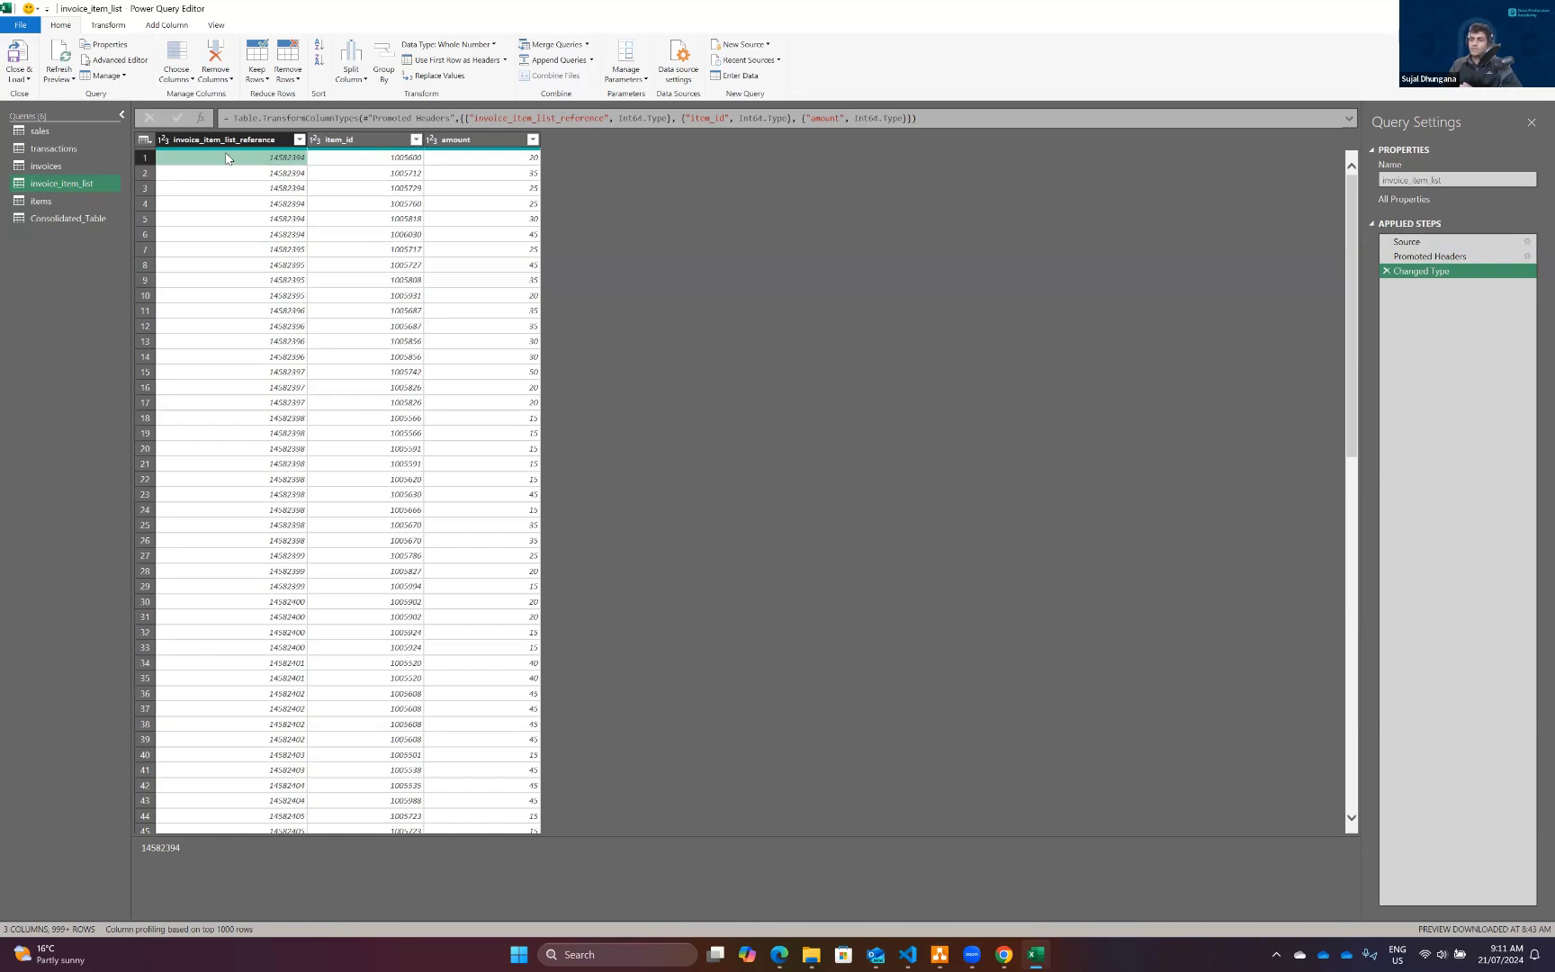
Compare the repeated invoice_item_list_reference values with their item_id values and check the cleaning options for that reference column.
{"action": "left_click", "coordinate": [376, 173]}
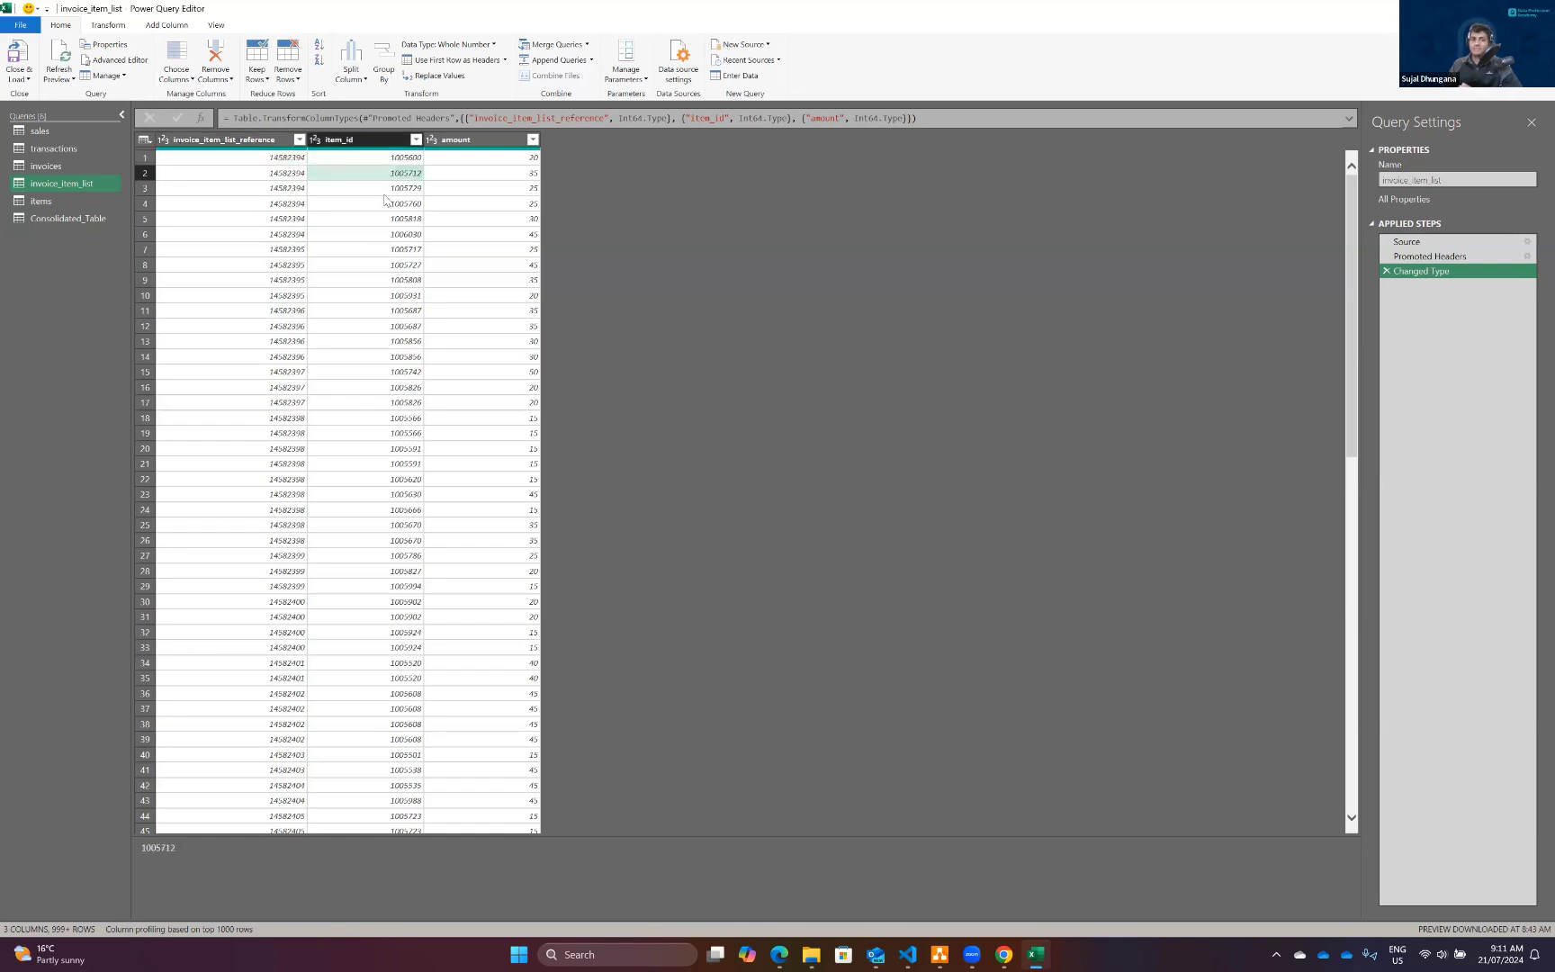
{"action": "left_click", "coordinate": [226, 160]}
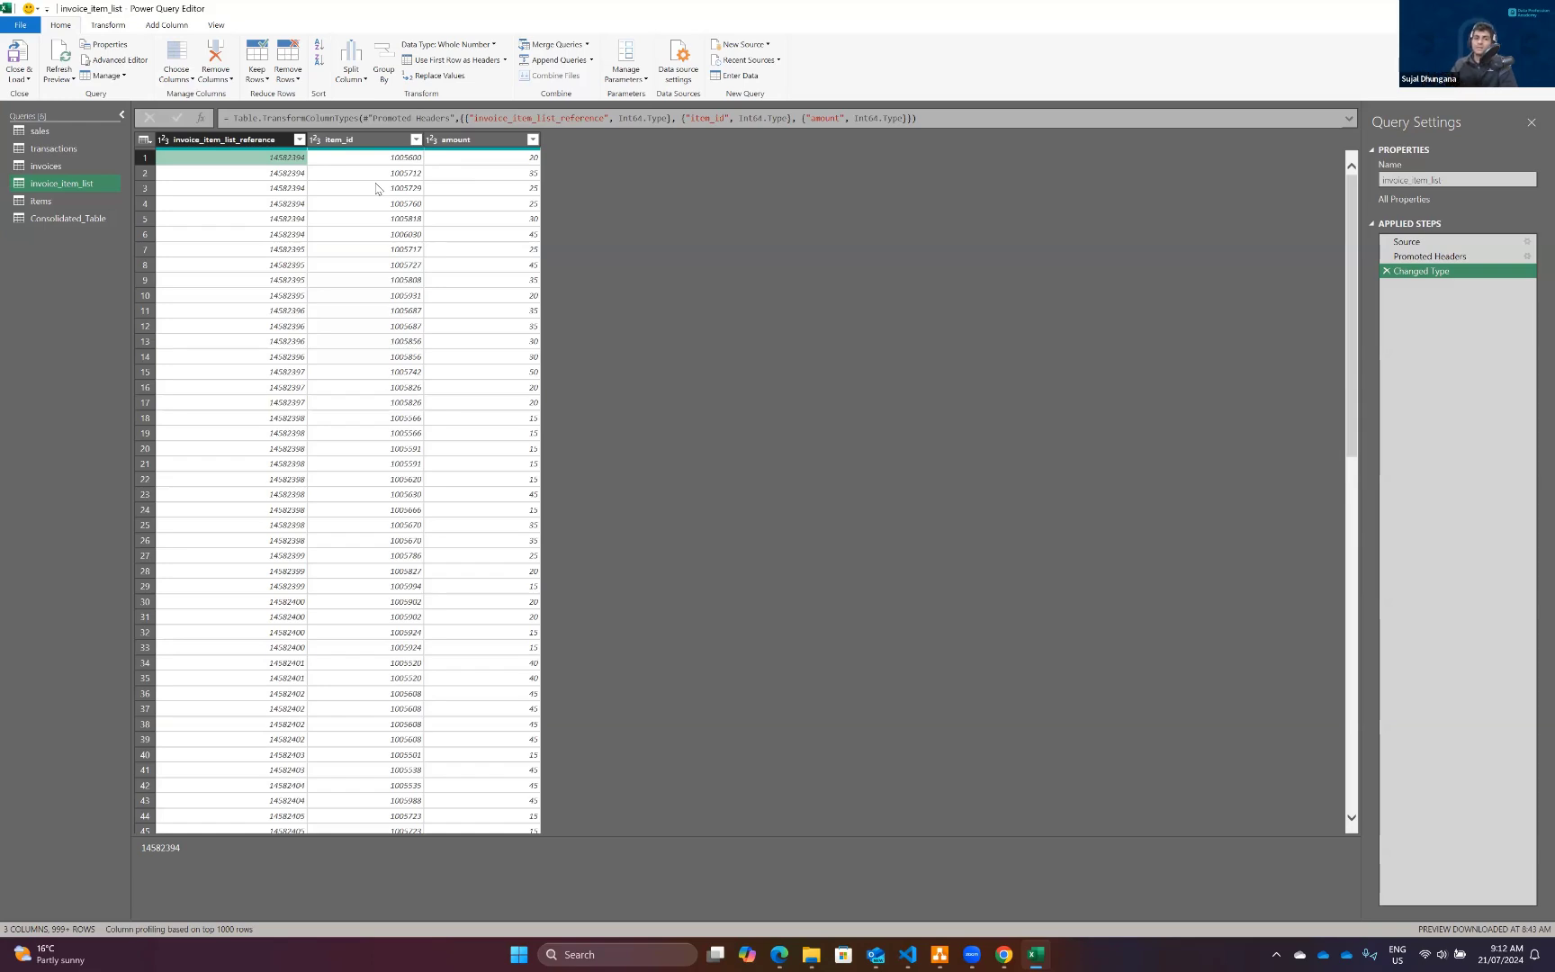
{"action": "right_click", "coordinate": [224, 139]}
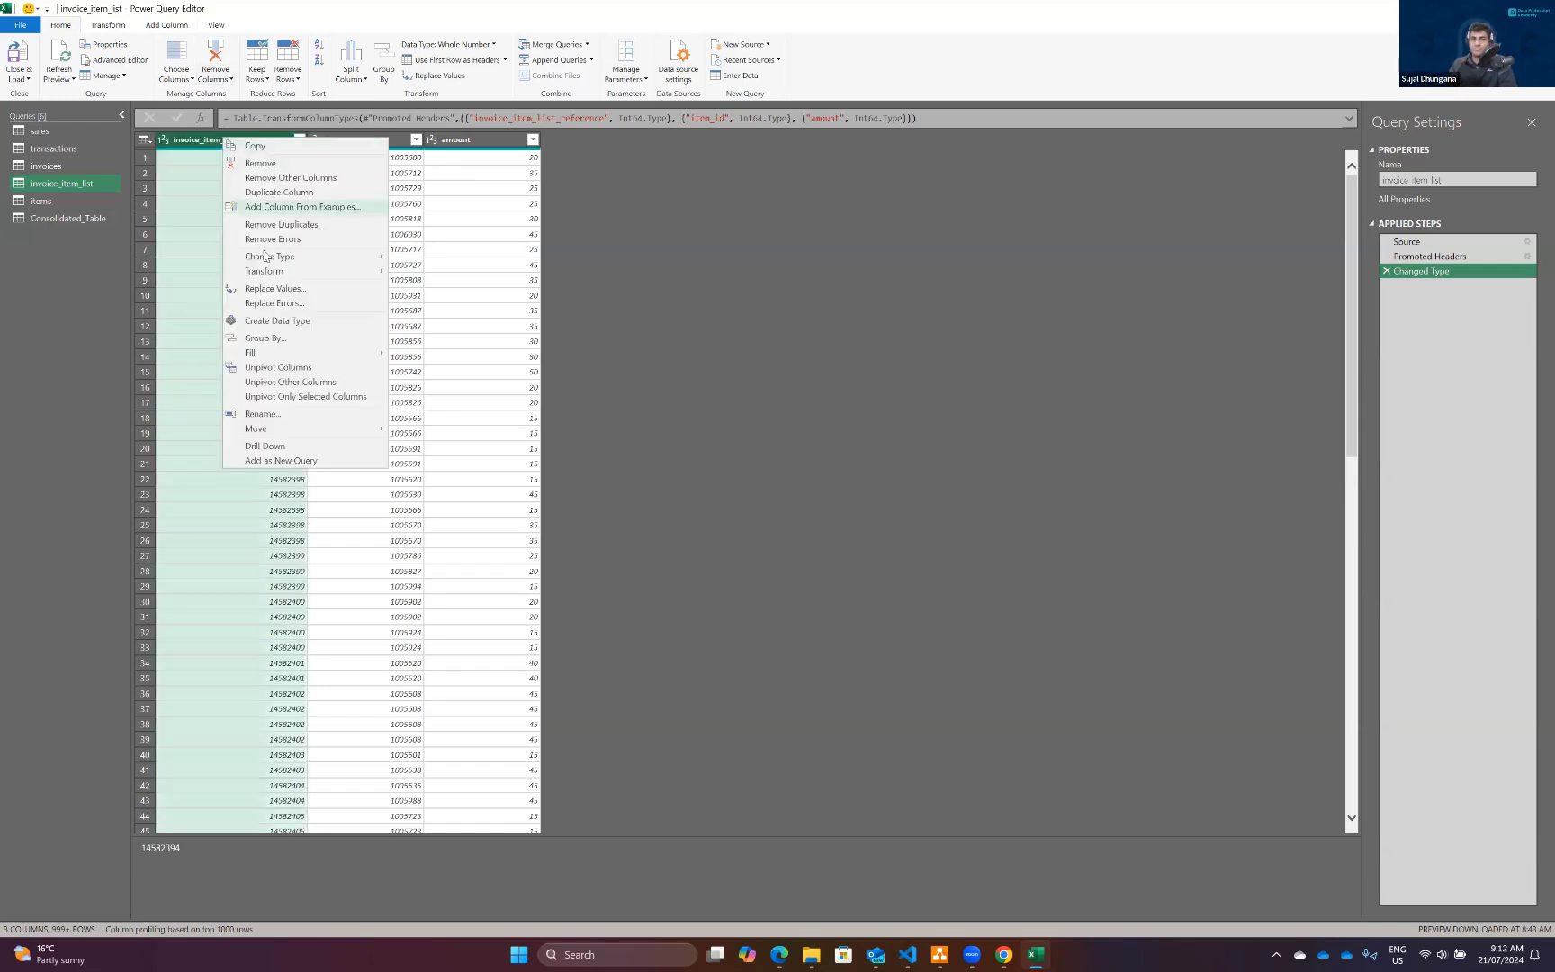
{"action": "left_click", "coordinate": [825, 295]}
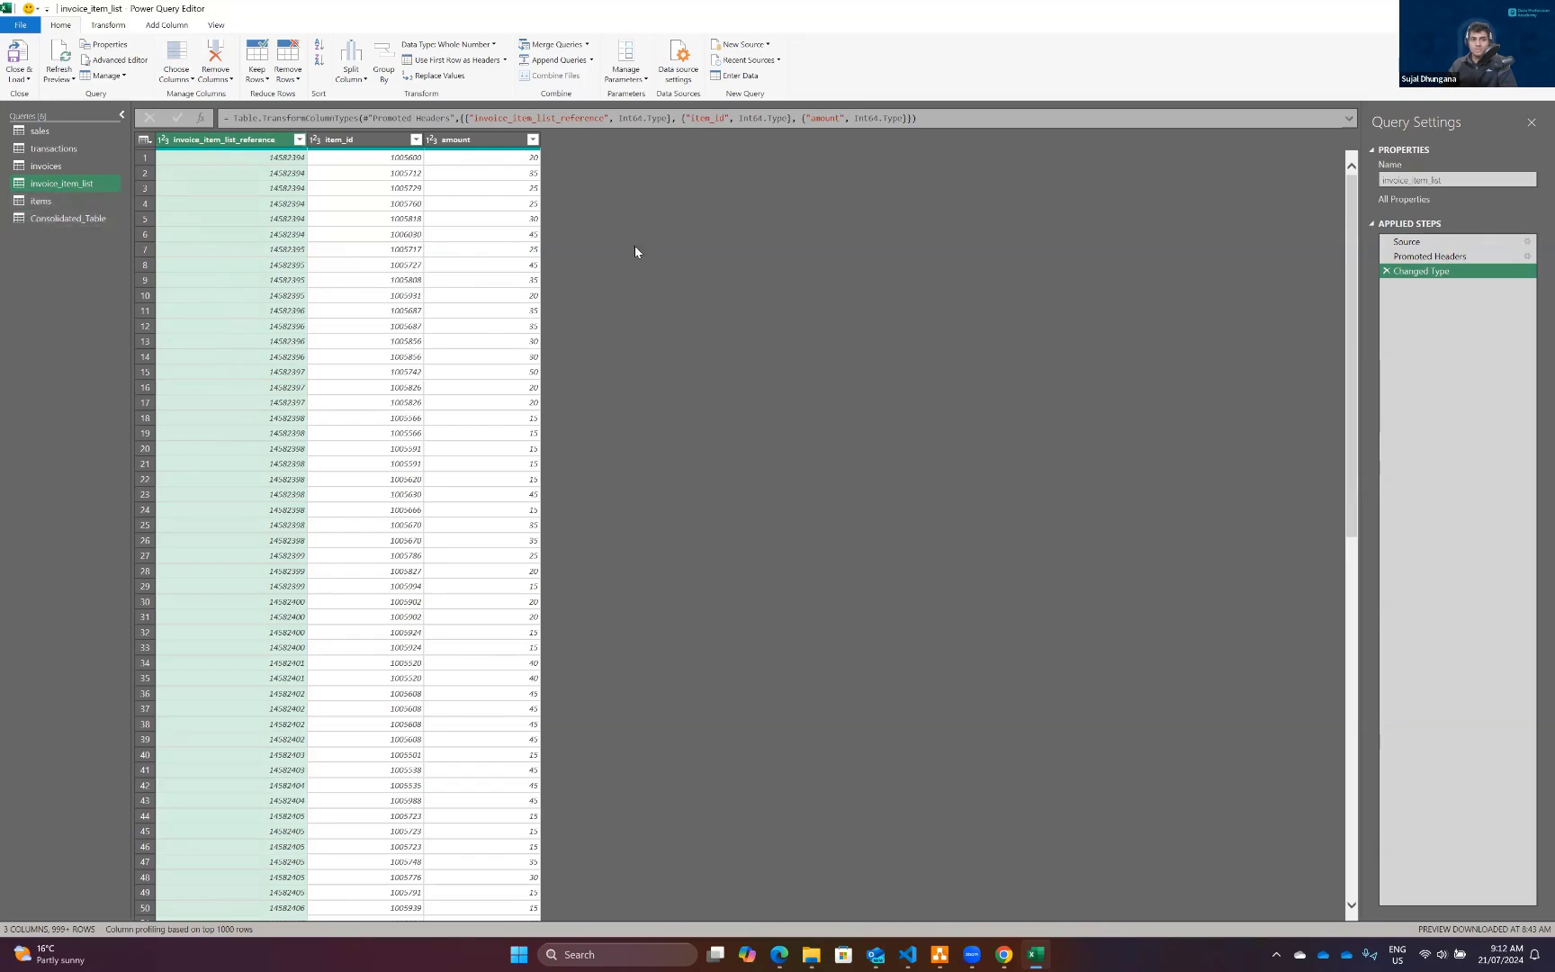
Merge Consolidated_Table with invoice_item_list within the existing query, matching both on invoice_item_list_reference with a Left Outer join.
{"action": "left_click", "coordinate": [51, 222]}
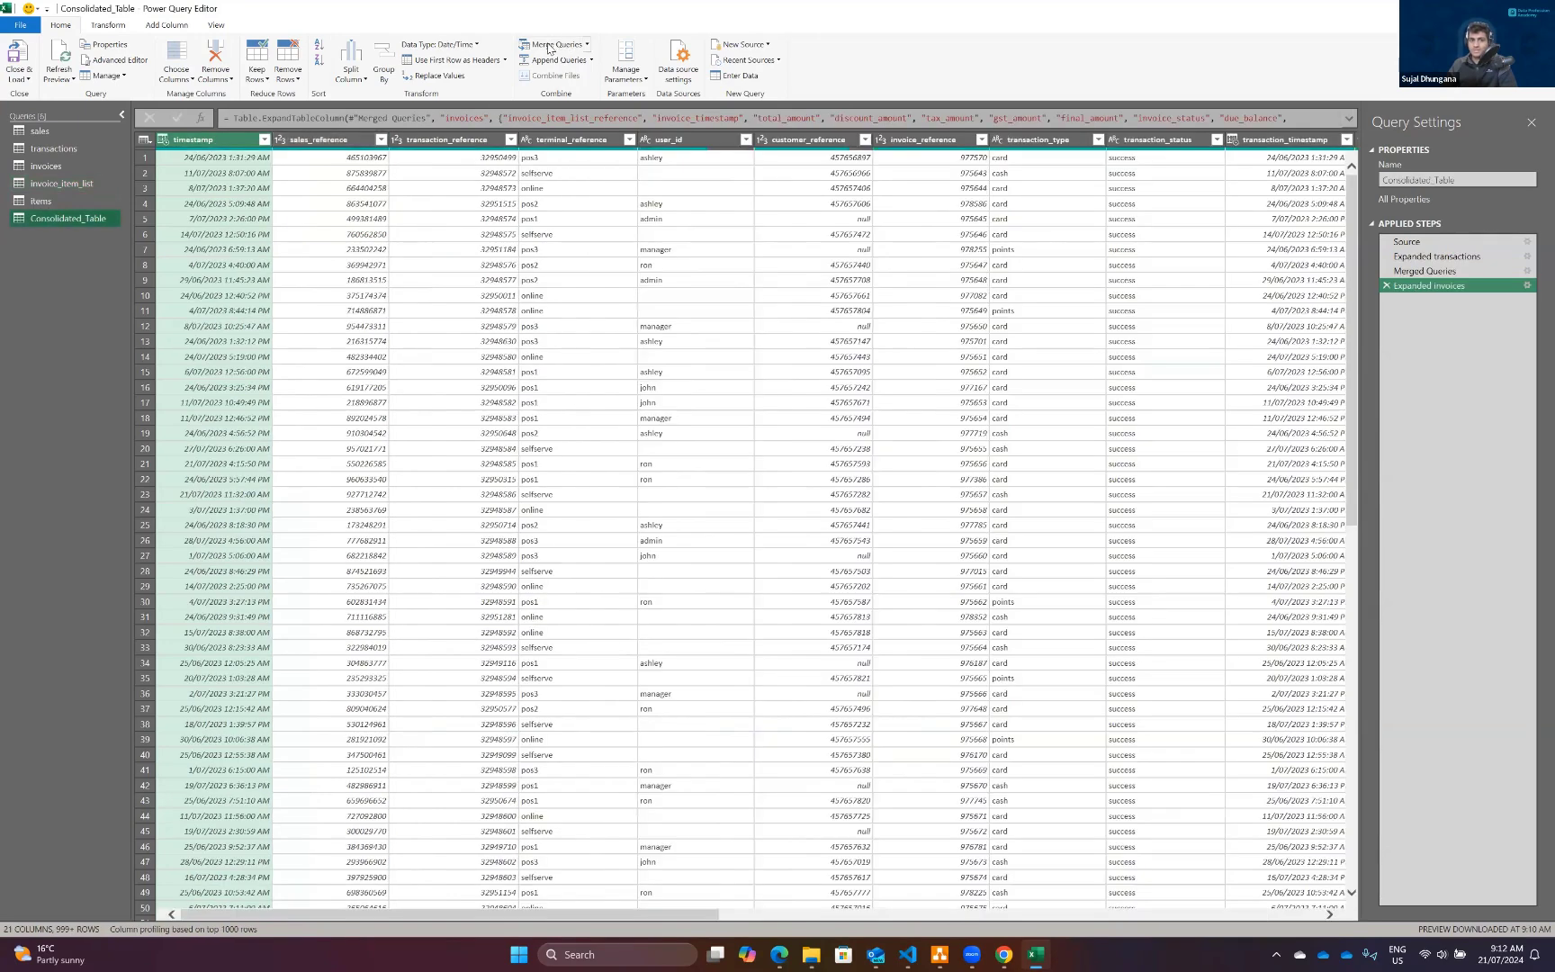
{"action": "left_click", "coordinate": [547, 45]}
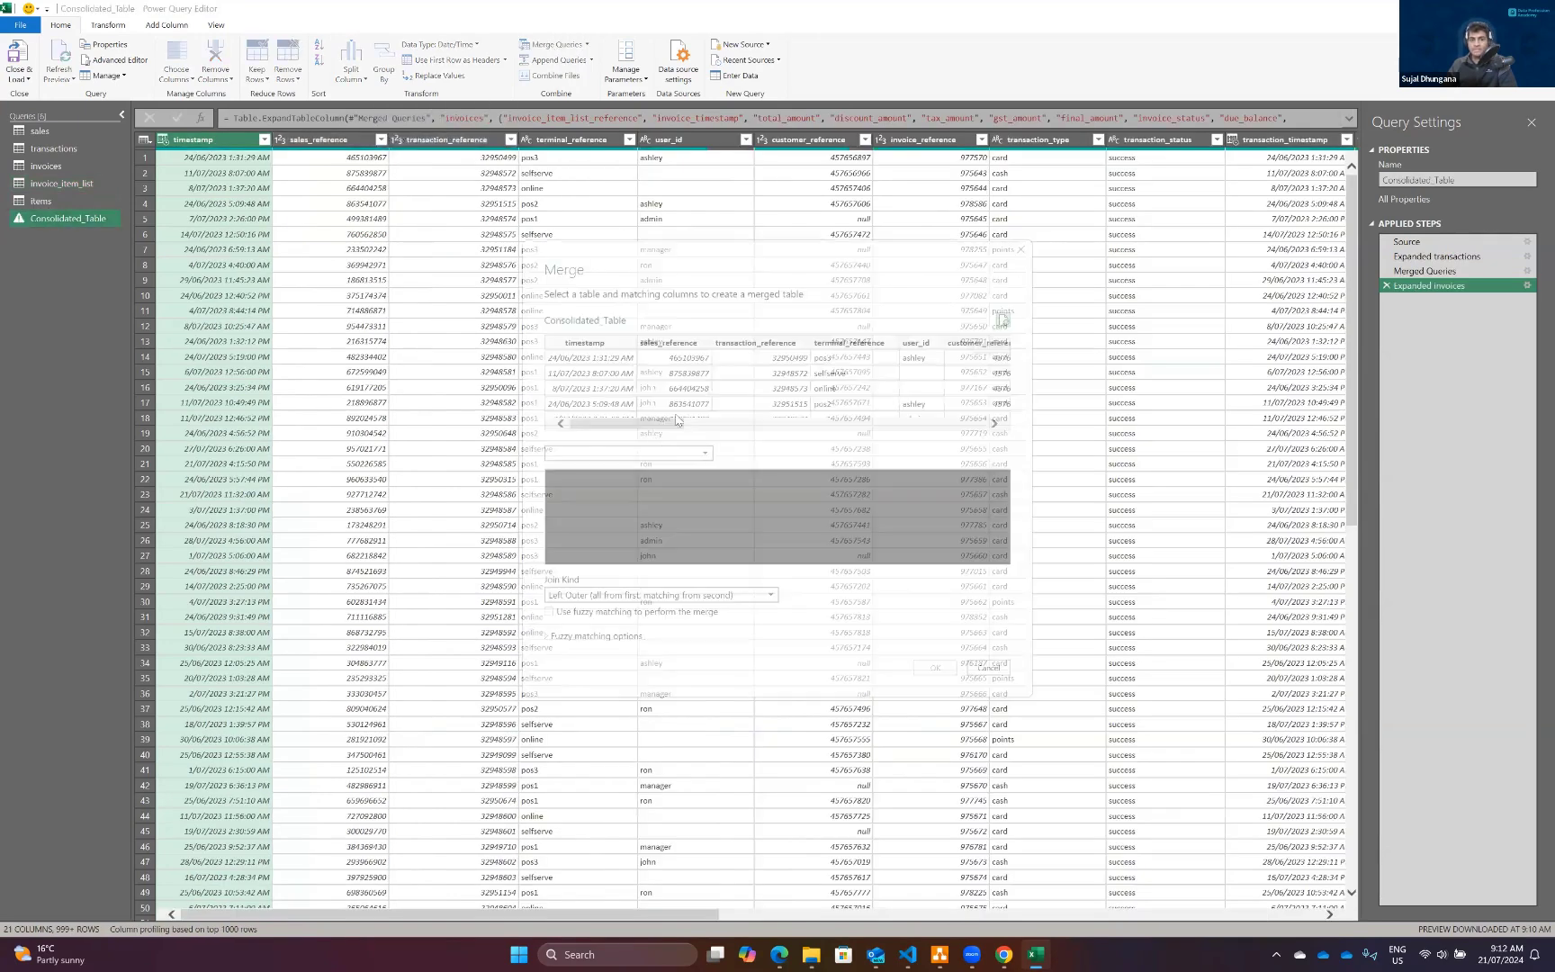
{"action": "left_click_drag", "start_coordinate": [616, 435], "coordinate": [818, 438]}
{"action": "left_click", "coordinate": [666, 343]}
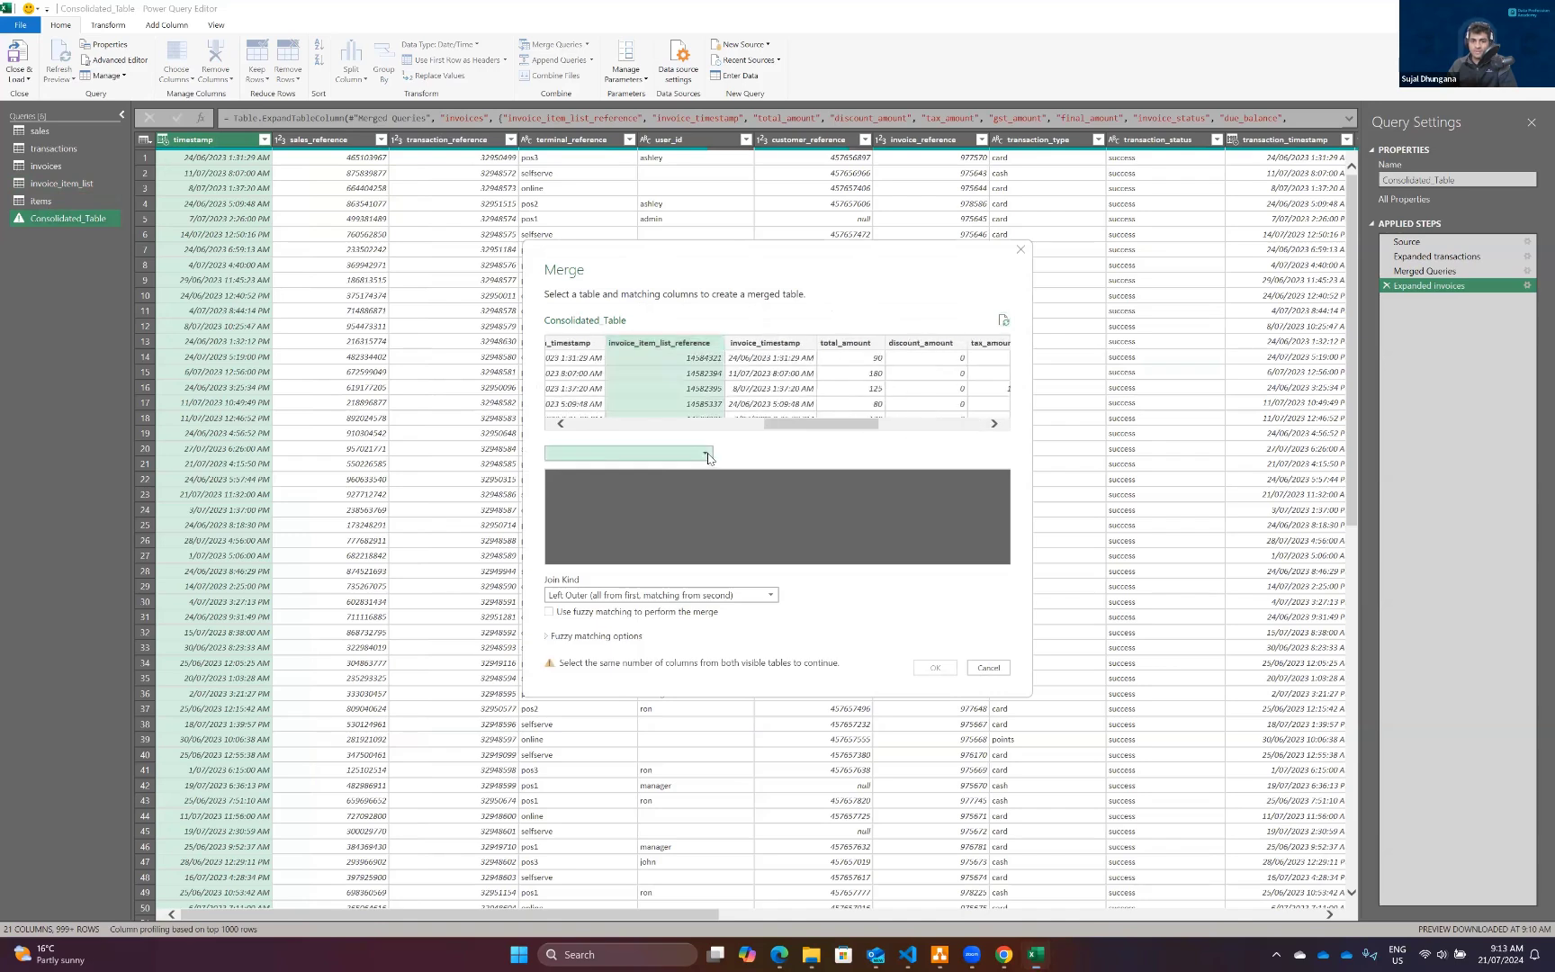
{"action": "left_click", "coordinate": [627, 453]}
{"action": "left_click", "coordinate": [612, 484]}
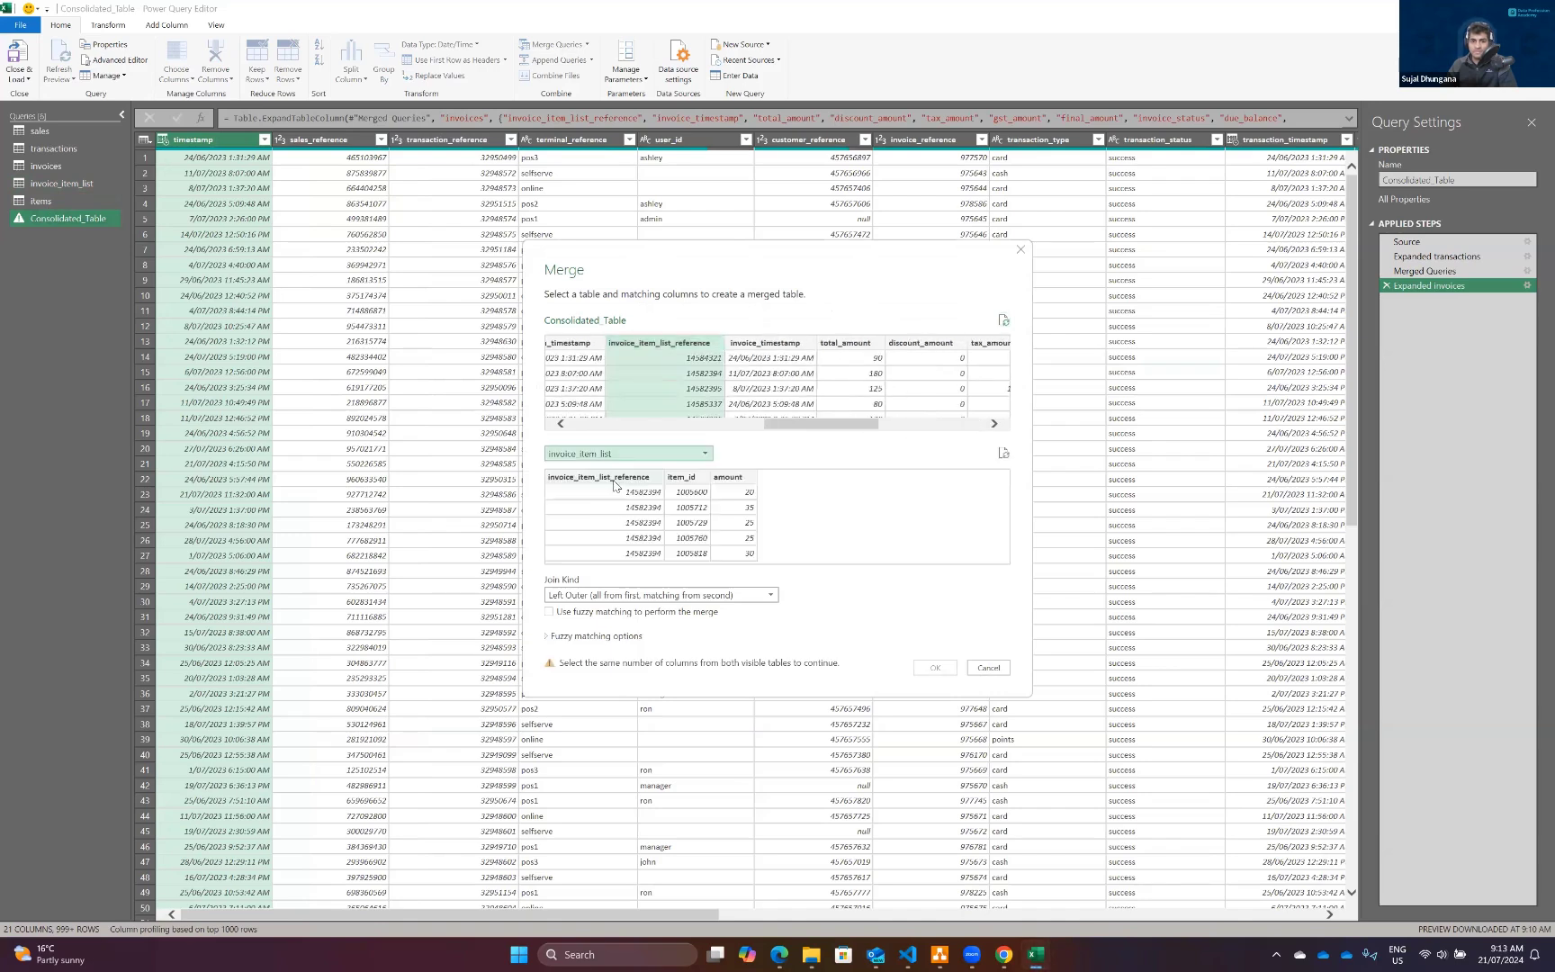
{"action": "left_click", "coordinate": [615, 477]}
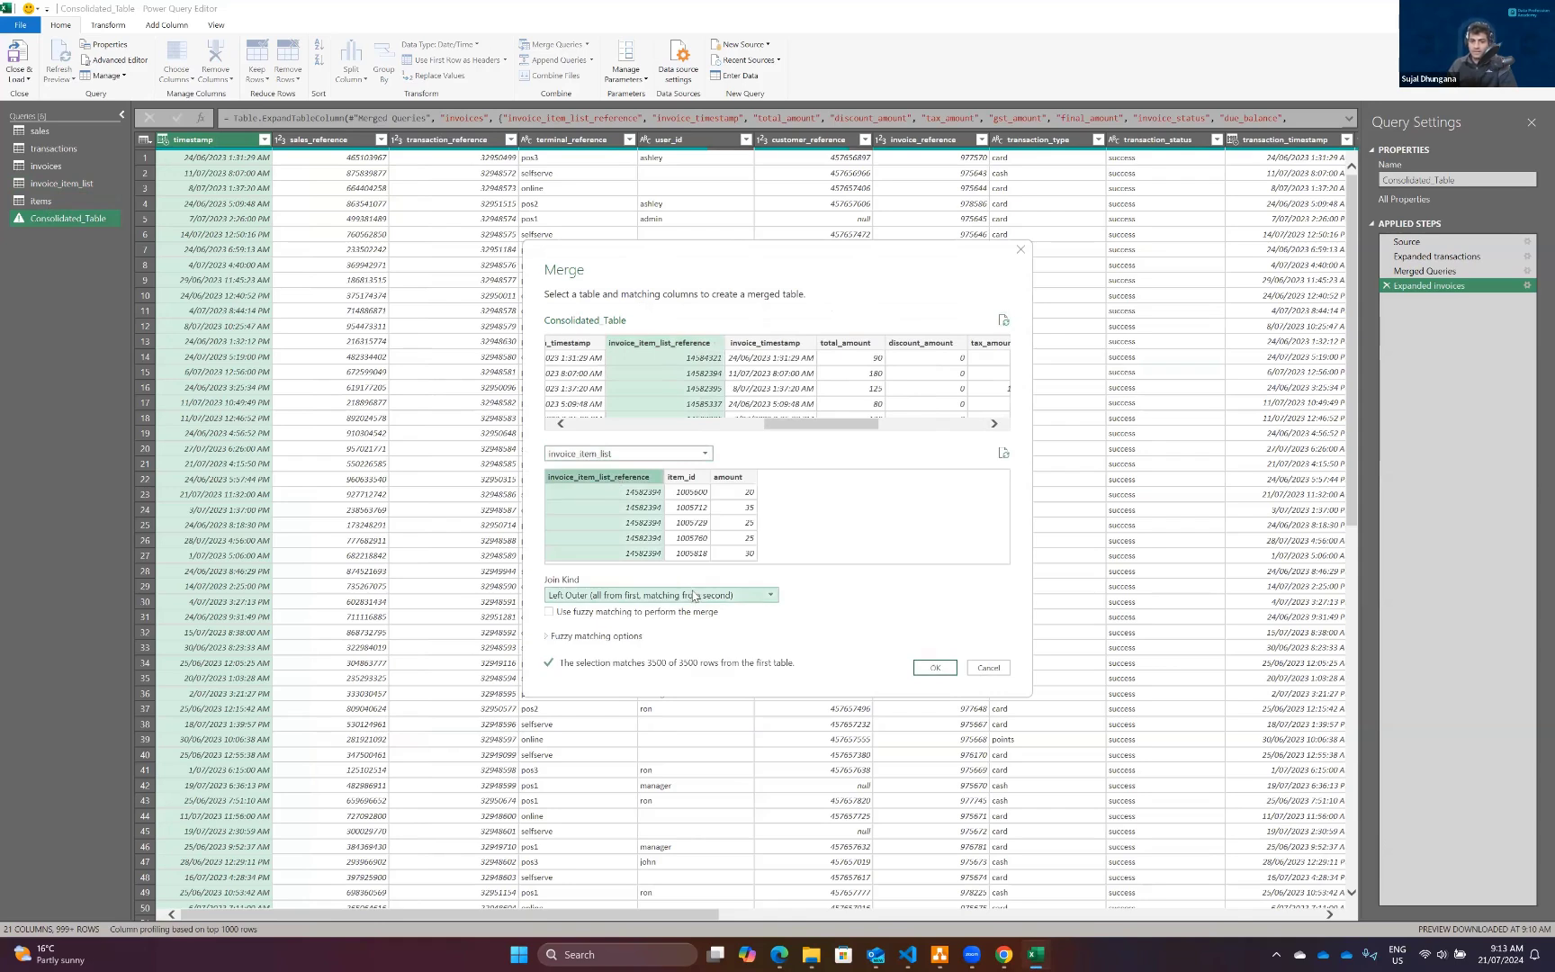
{"action": "left_click", "coordinate": [694, 595]}
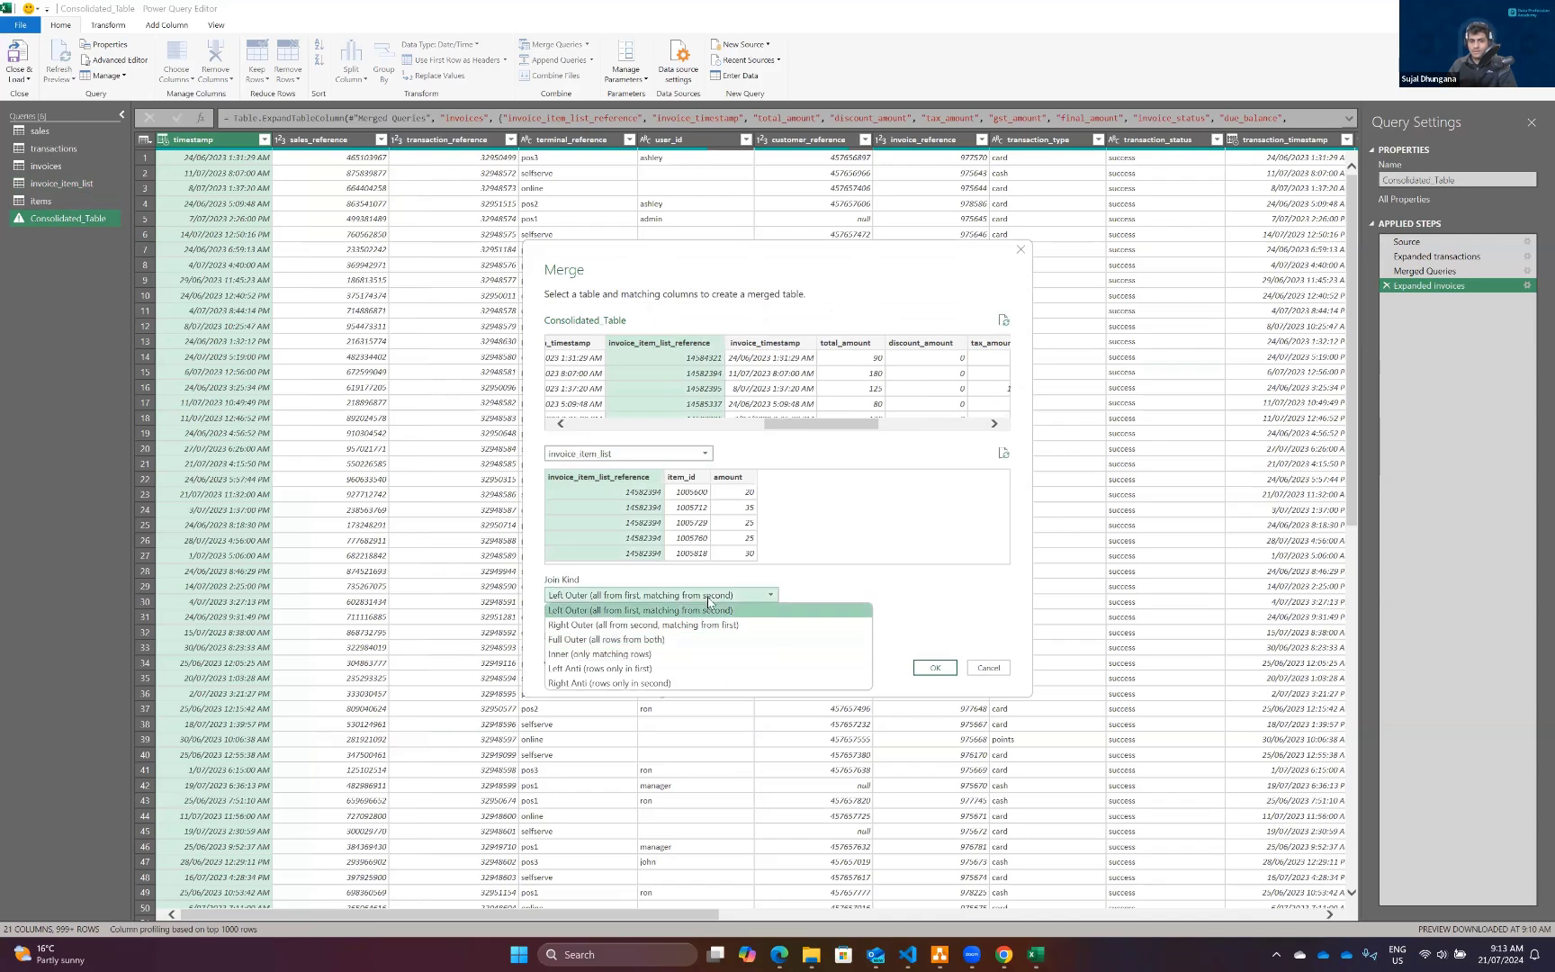
{"action": "left_click", "coordinate": [821, 595]}
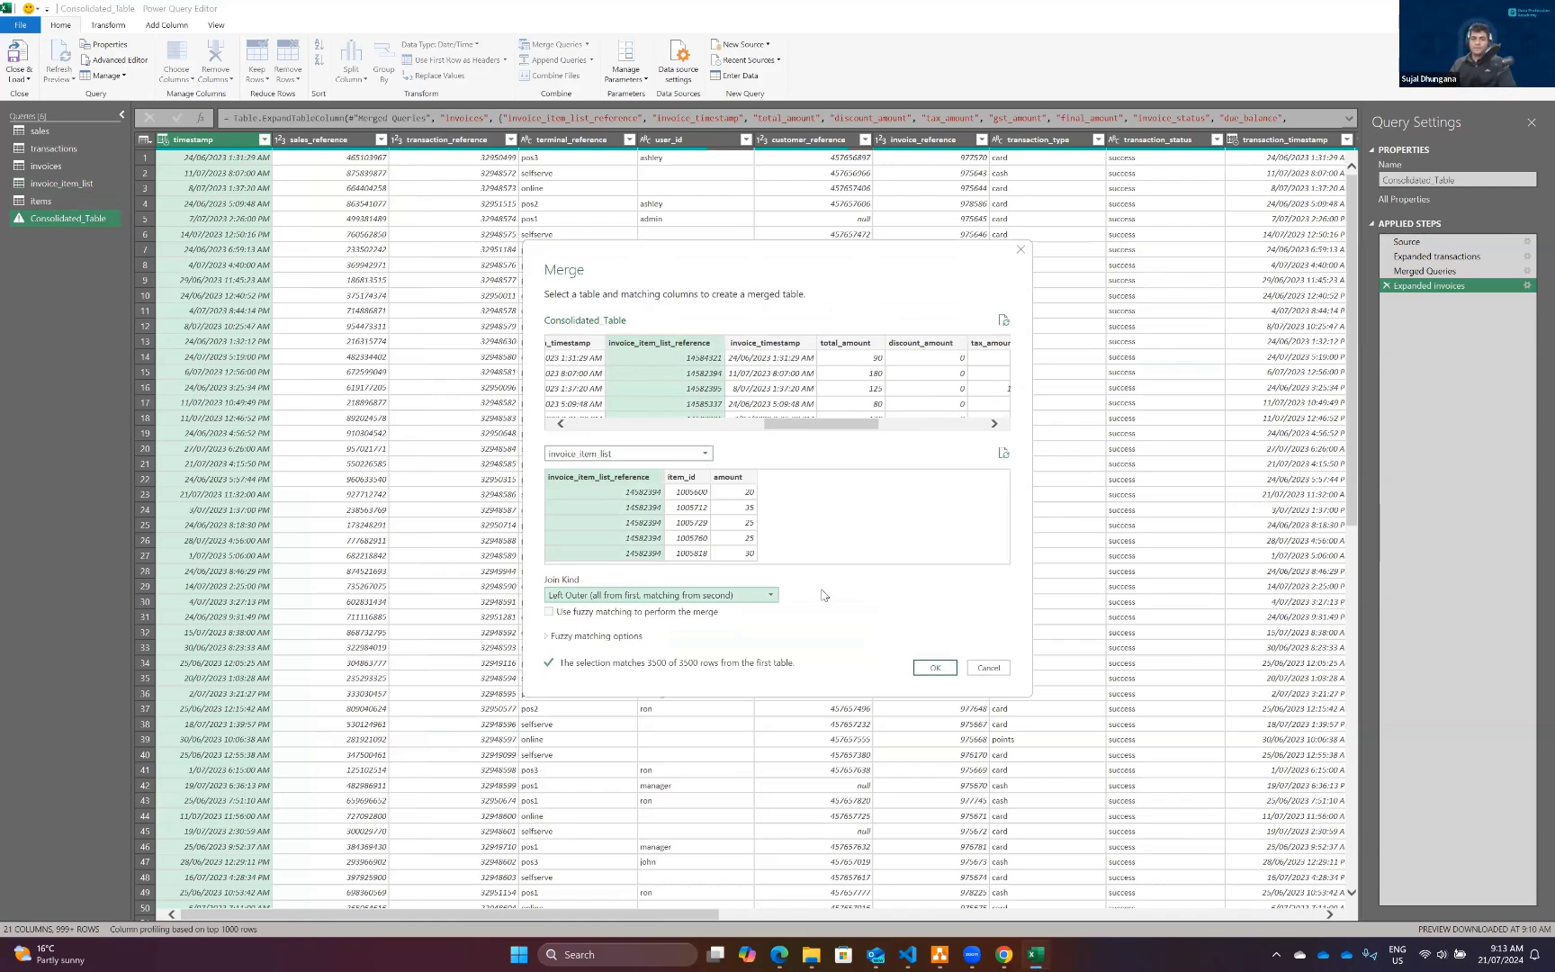
{"action": "left_click", "coordinate": [933, 668]}
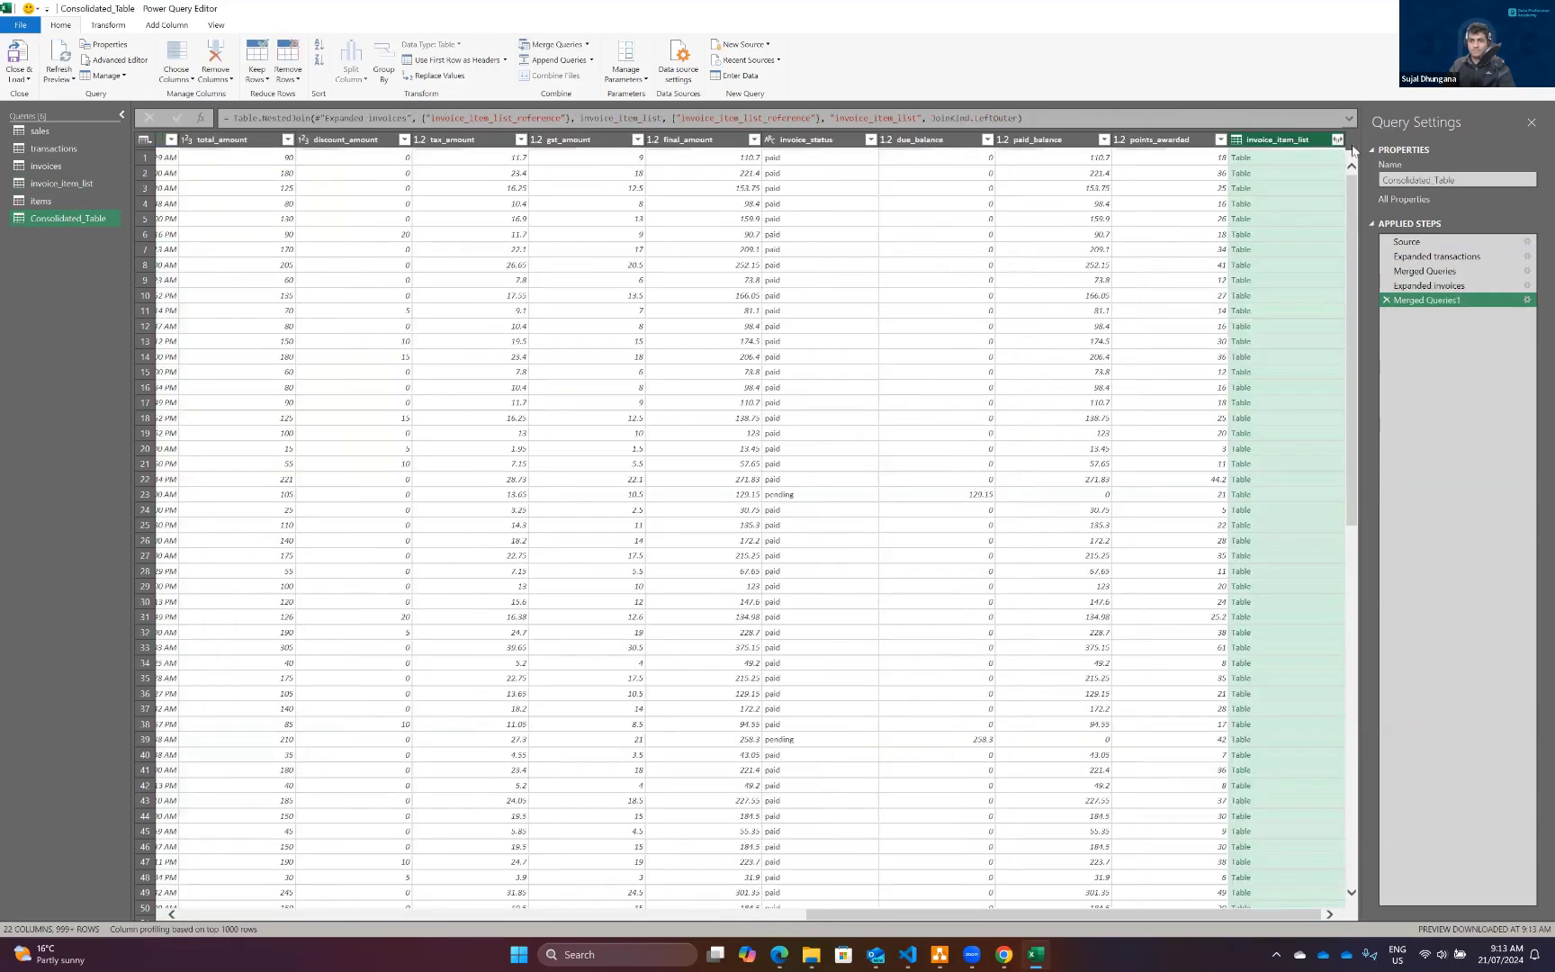
Expand the merged invoice_item_list column into item_id only, leaving out invoice_item_list_reference and amount.
{"action": "left_click", "coordinate": [1337, 139]}
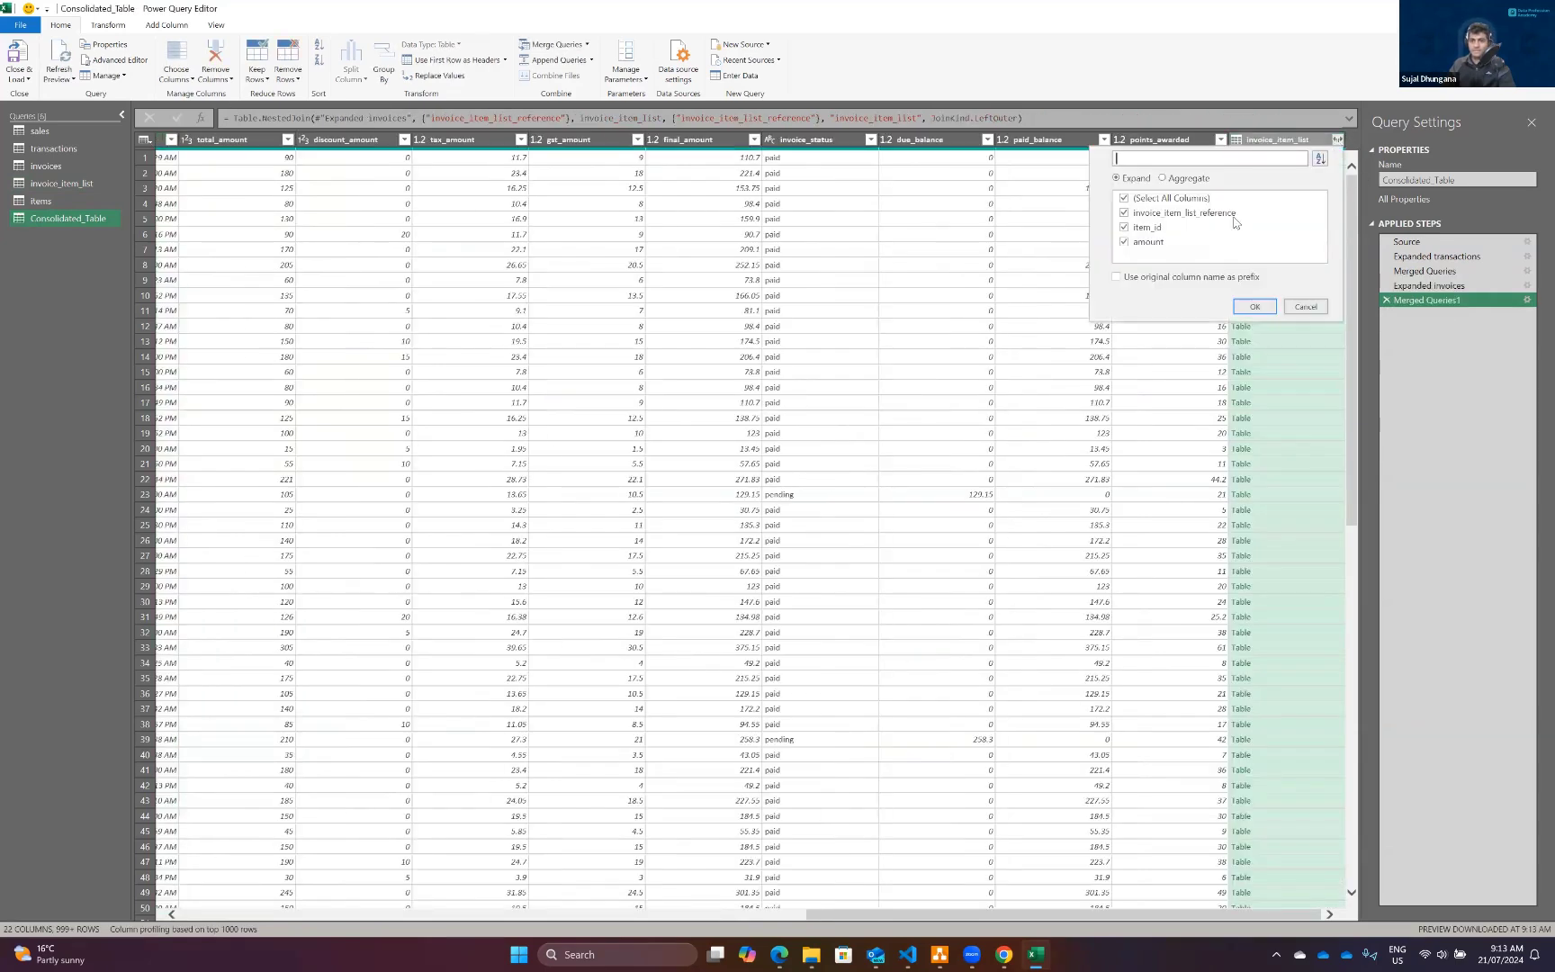
{"action": "left_click", "coordinate": [1125, 242]}
{"action": "left_click", "coordinate": [1124, 213]}
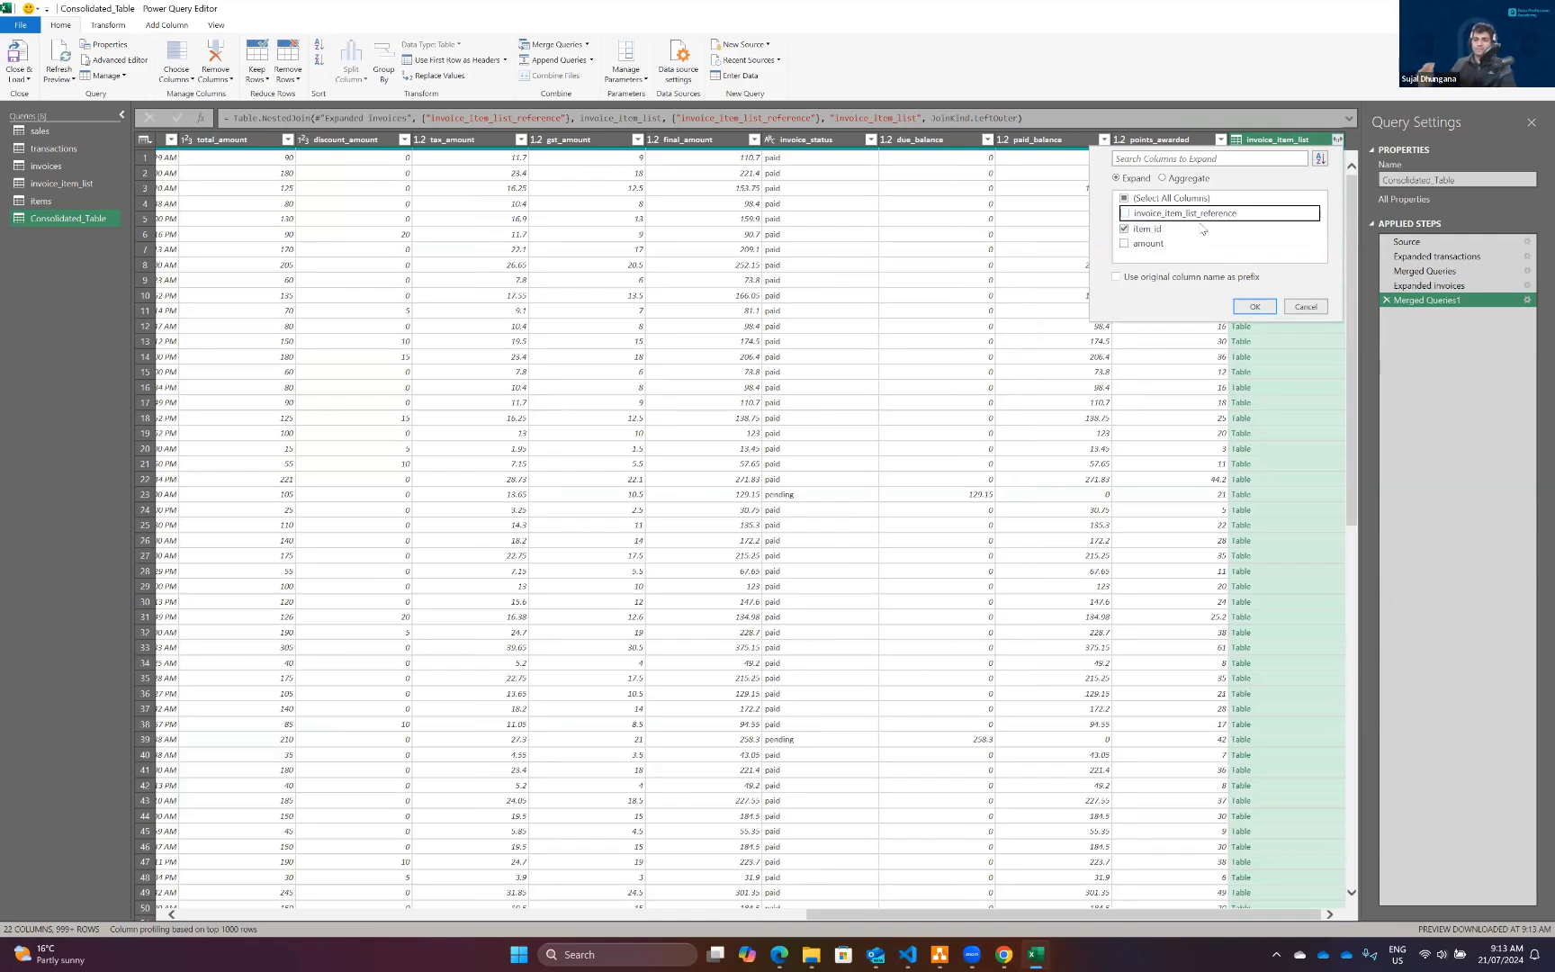
{"action": "left_click", "coordinate": [1254, 307]}
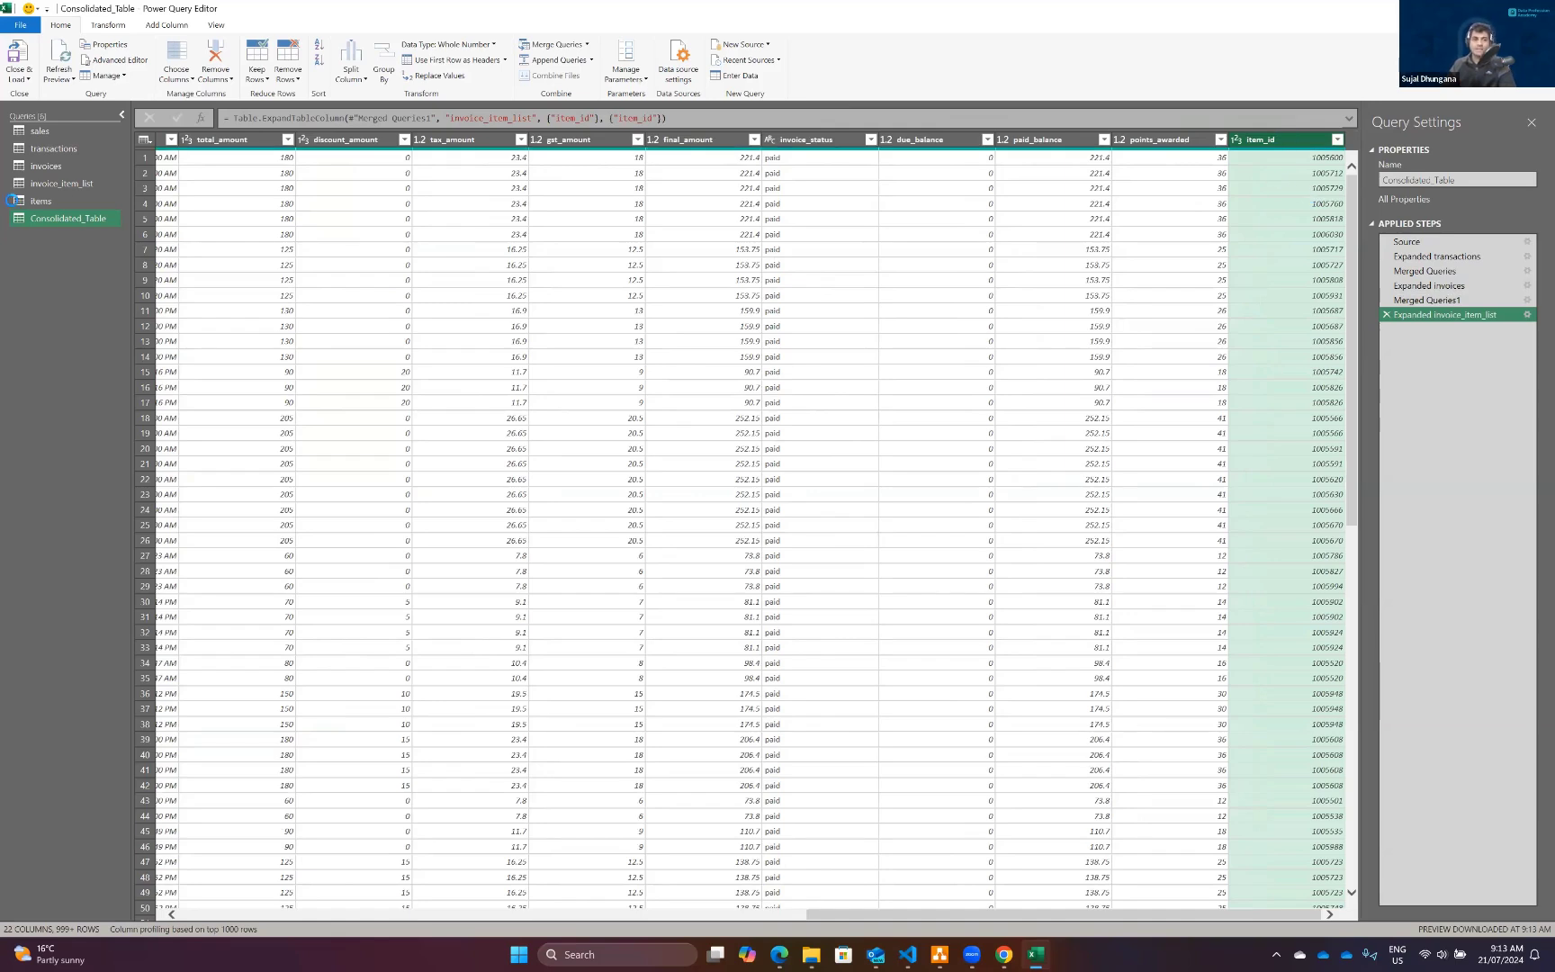
Remove empty values and duplicates from the item_id column of the items query.
{"action": "left_click", "coordinate": [40, 201]}
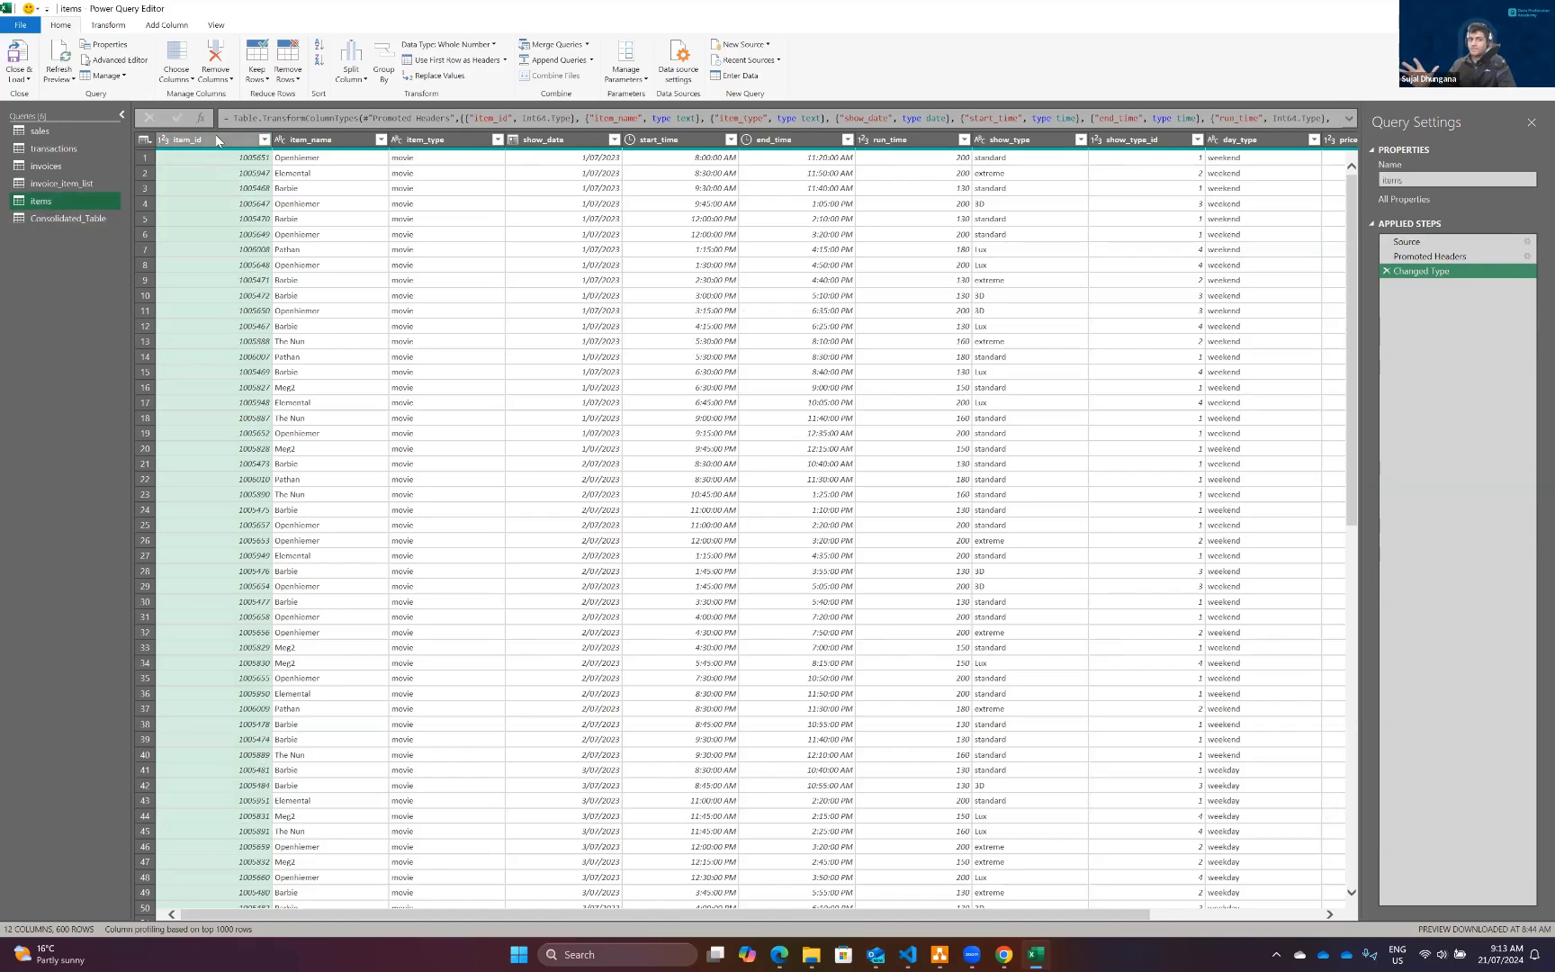
{"action": "right_click", "coordinate": [216, 136]}
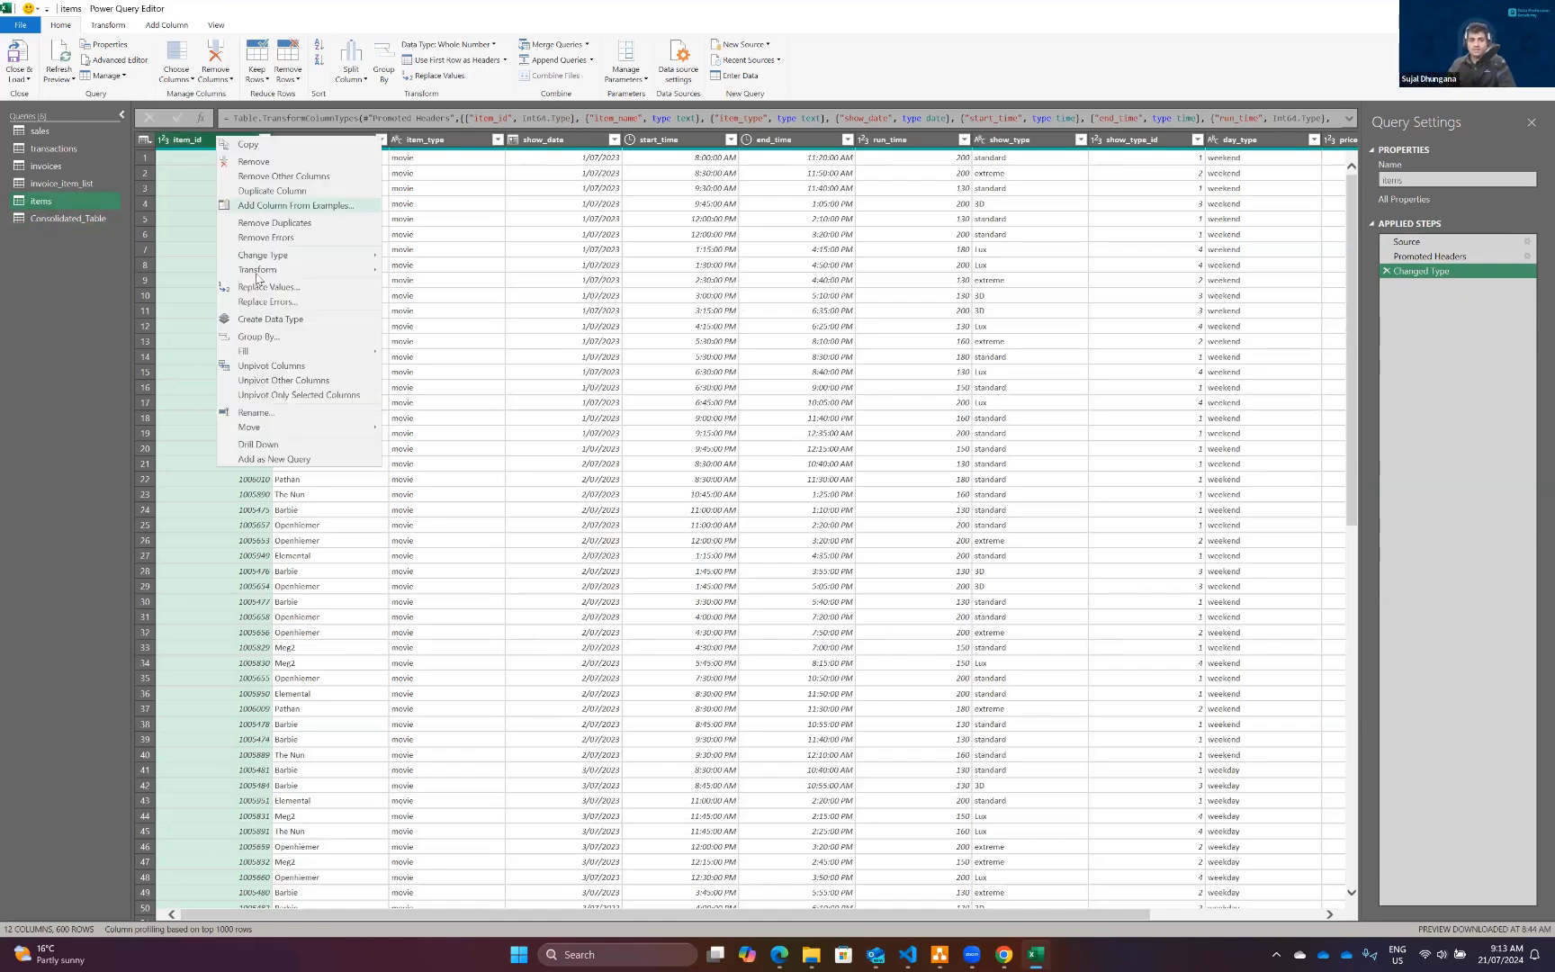
{"action": "left_click", "coordinate": [177, 139]}
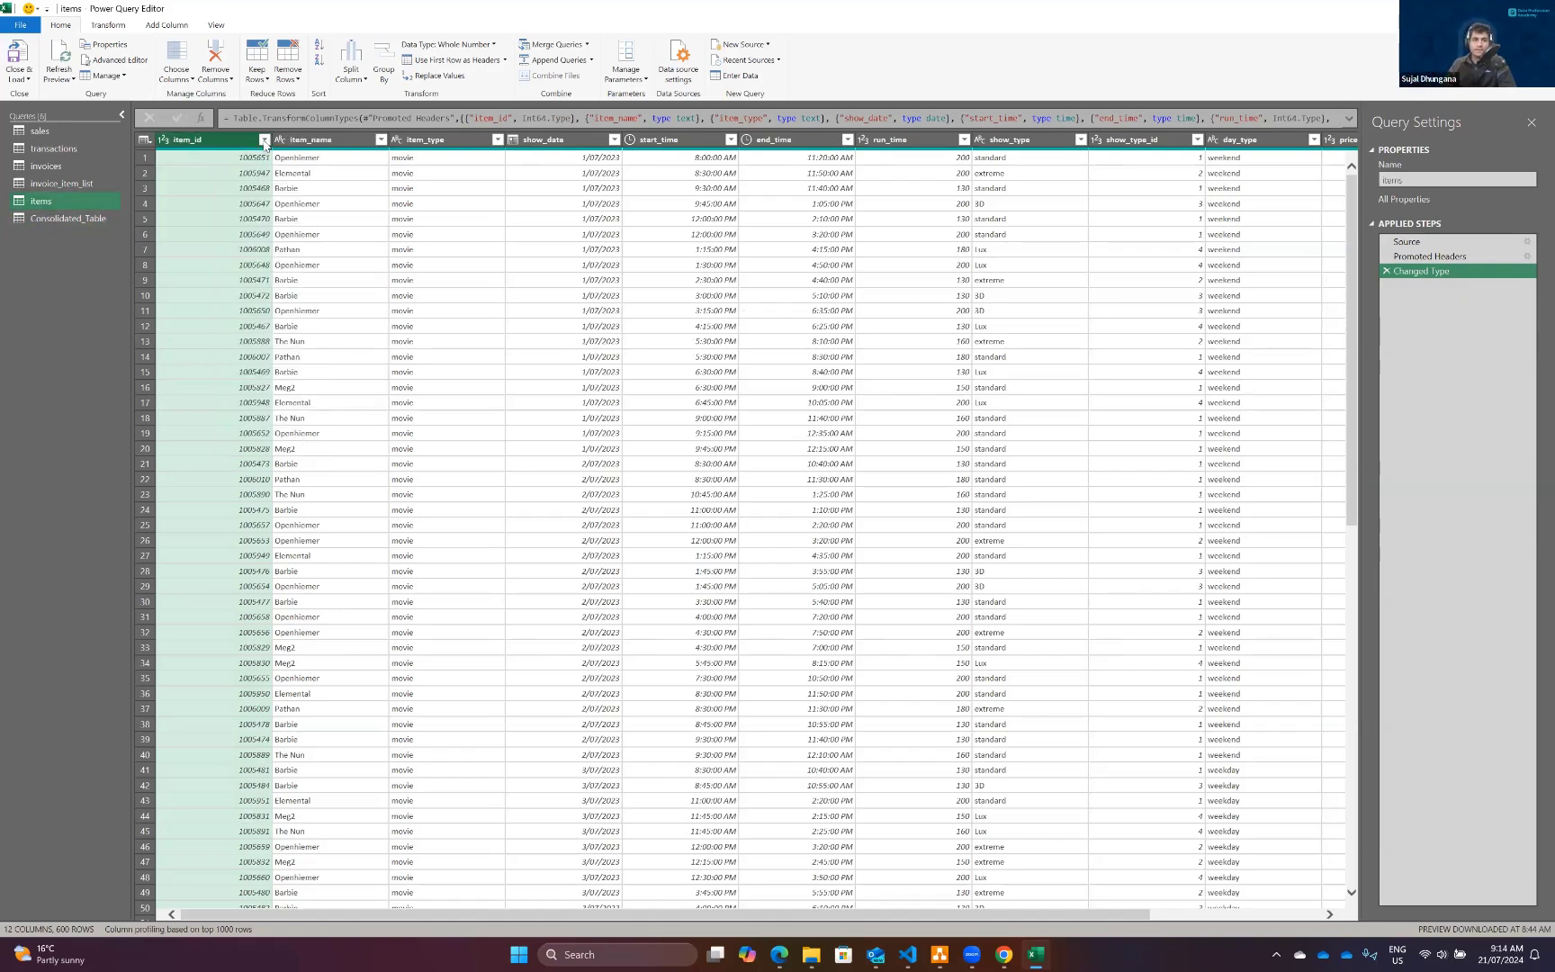
{"action": "left_click", "coordinate": [263, 140]}
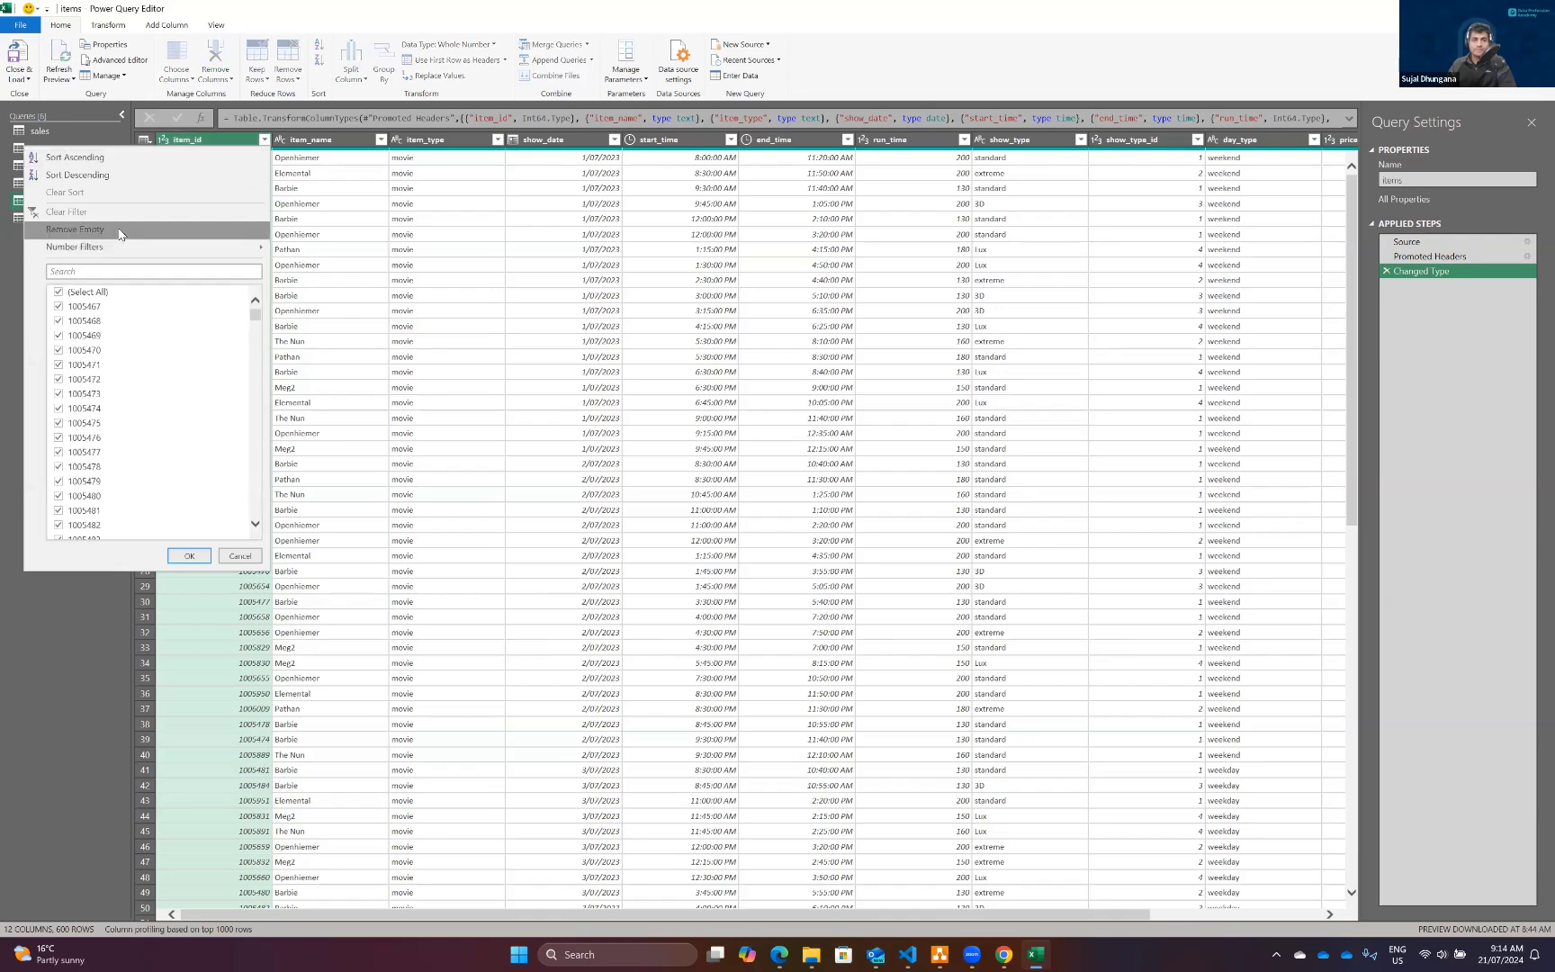
{"action": "left_click", "coordinate": [119, 230]}
{"action": "right_click", "coordinate": [198, 139]}
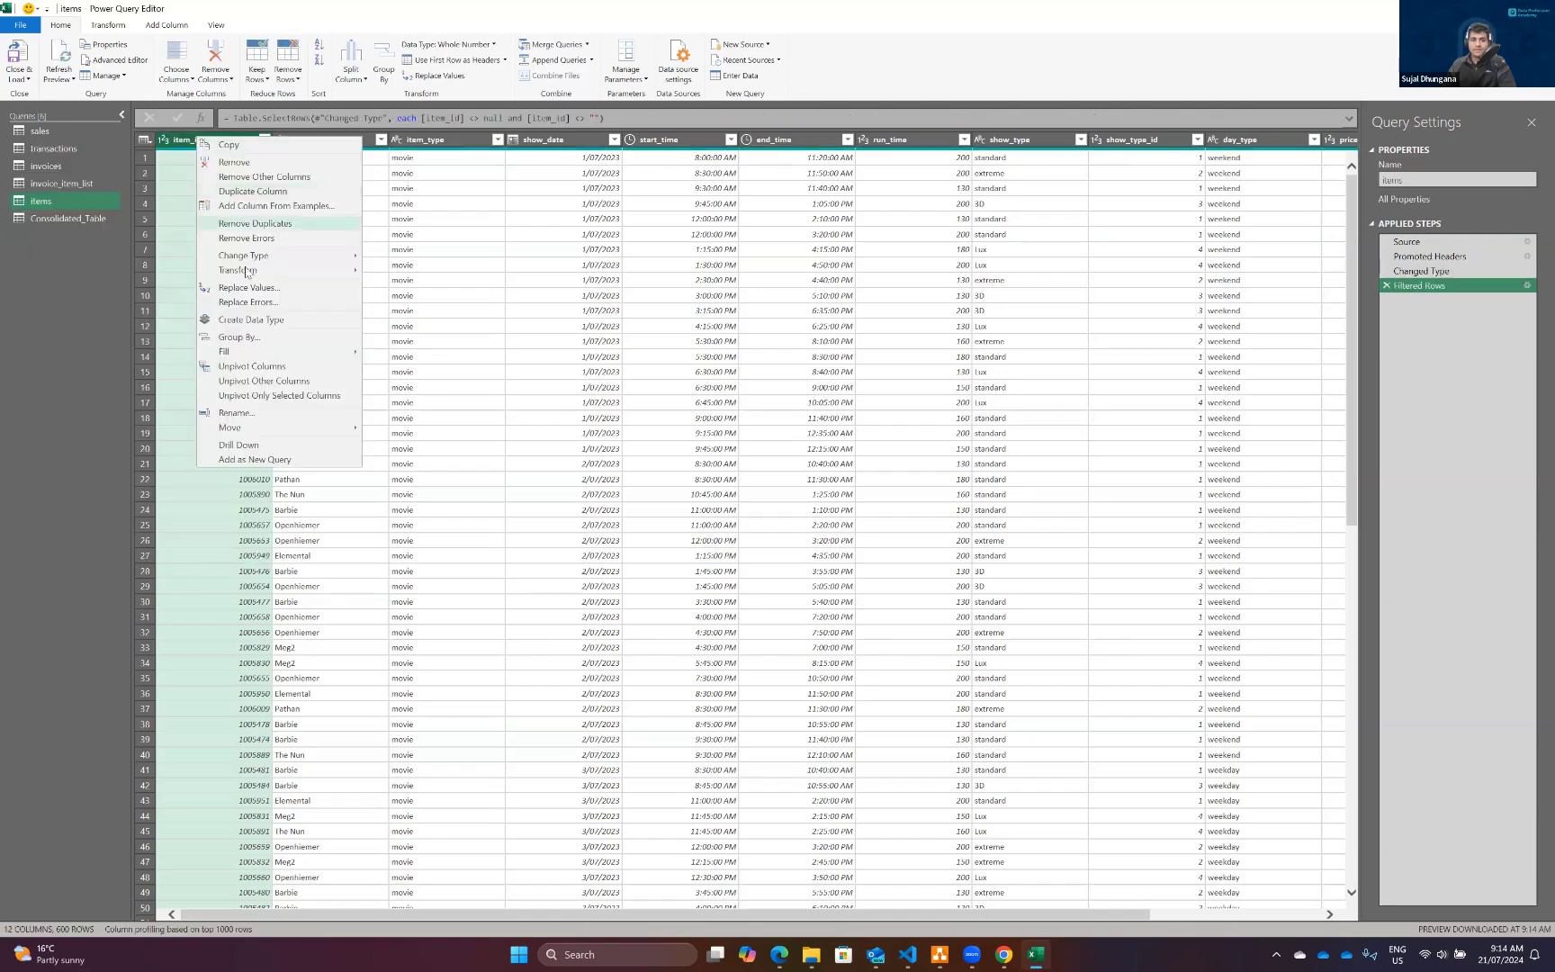
{"action": "left_click", "coordinate": [266, 223]}
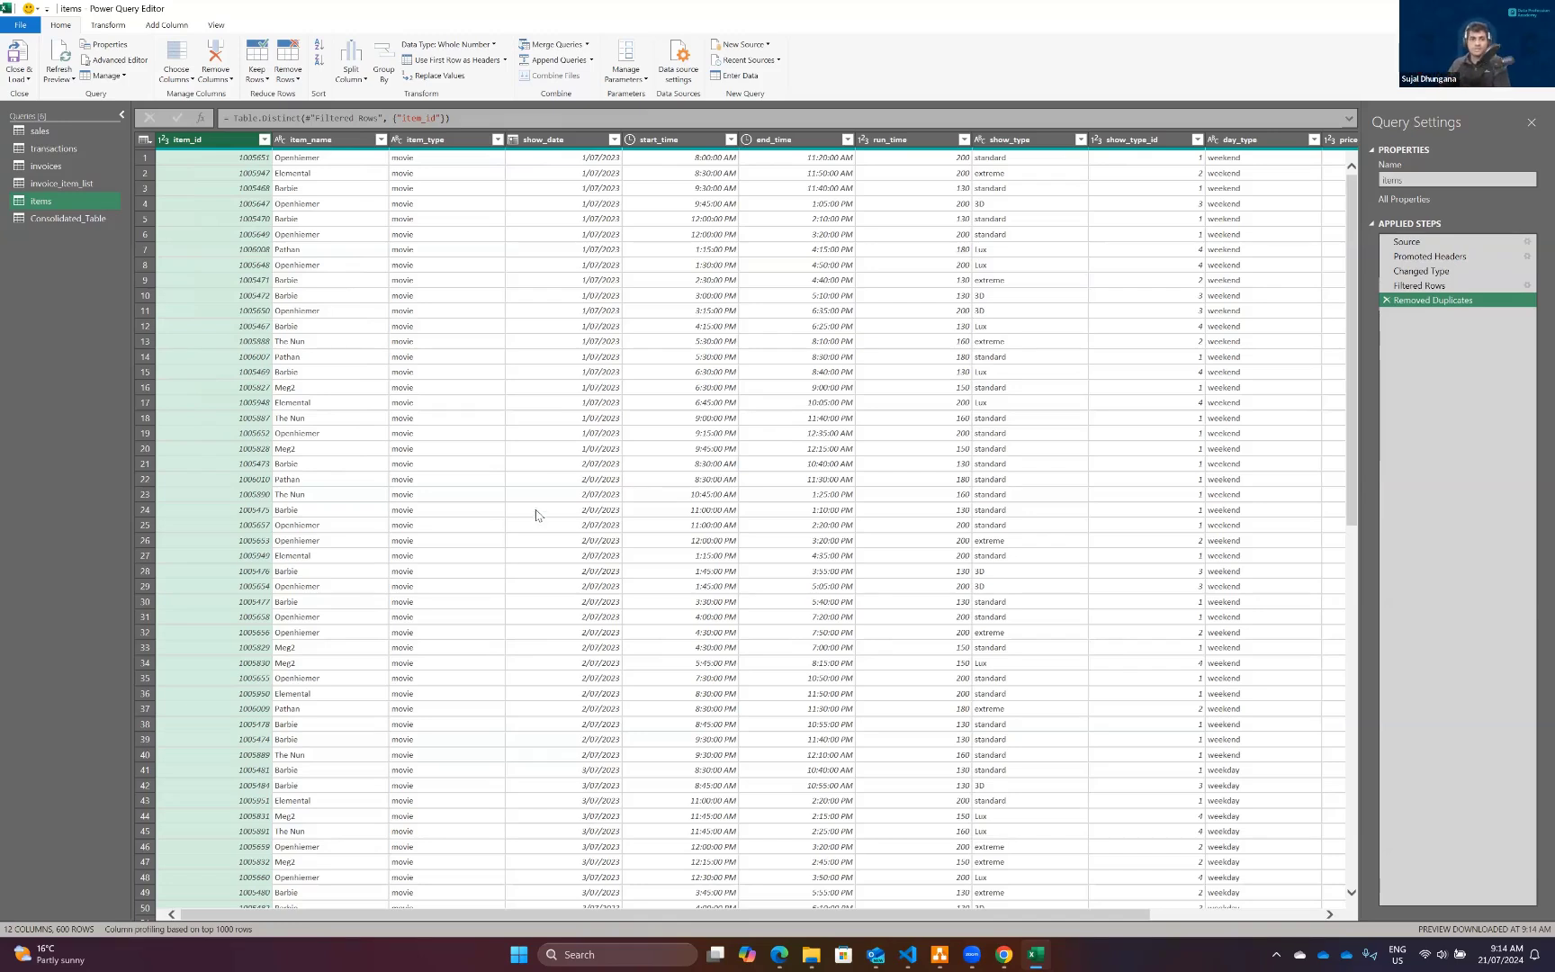
Merge Consolidated_Table with the items query within the existing query, matching both on item_id with a Left Outer join.
{"action": "left_click", "coordinate": [80, 219]}
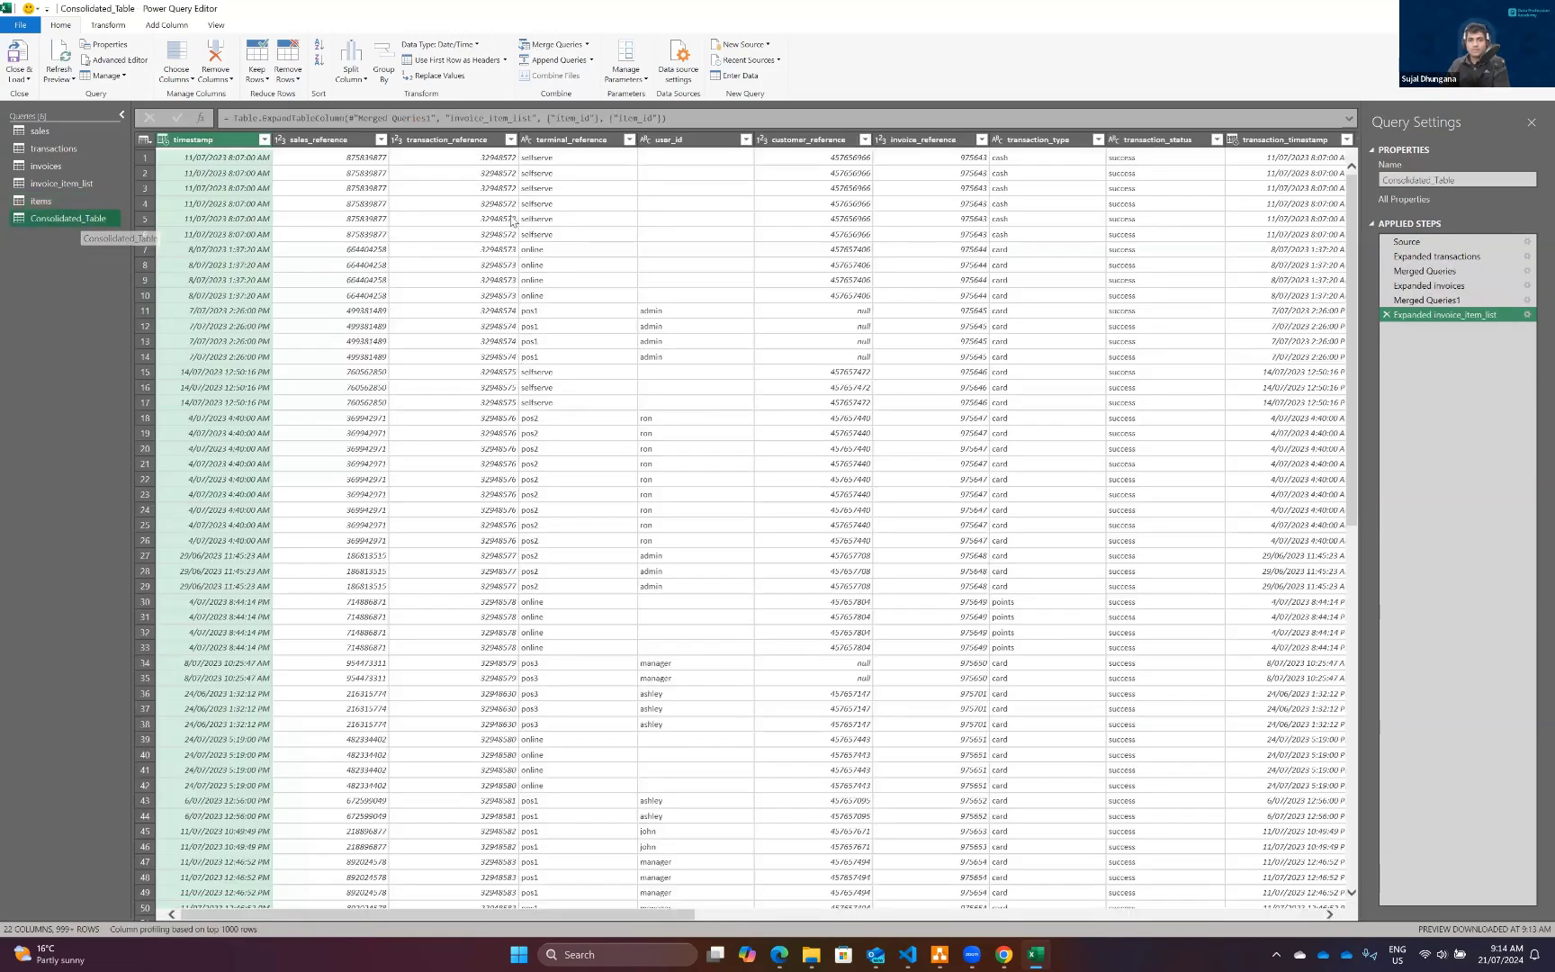
{"action": "left_click_drag", "start_coordinate": [633, 423], "coordinate": [979, 422]}
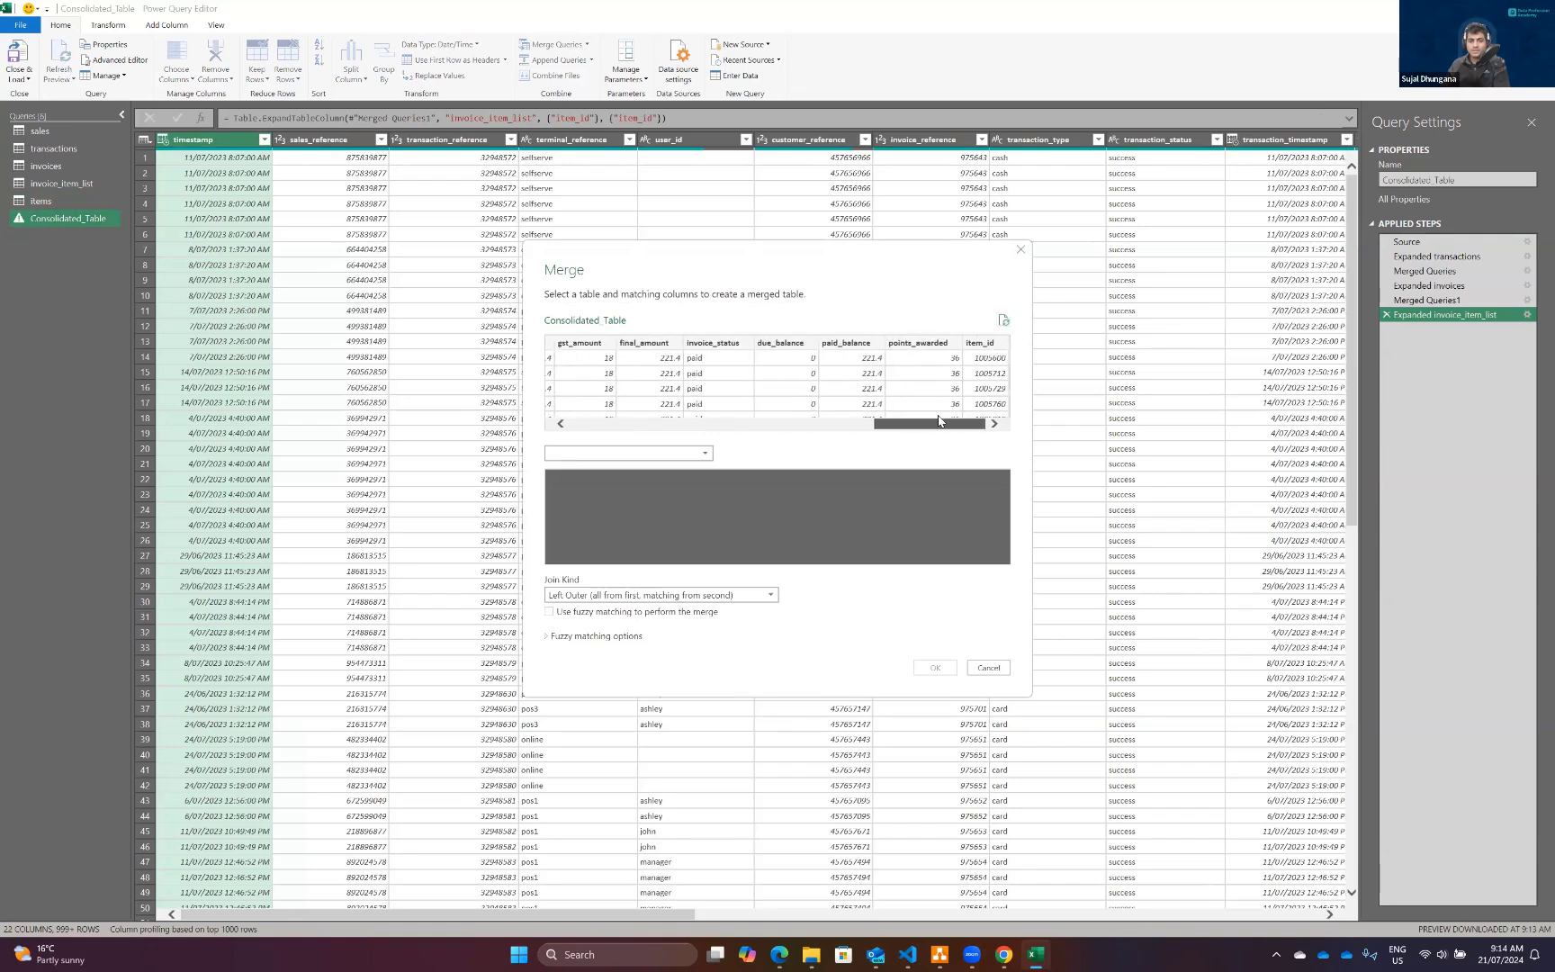
{"action": "left_click", "coordinate": [983, 347]}
{"action": "left_click", "coordinate": [699, 453]}
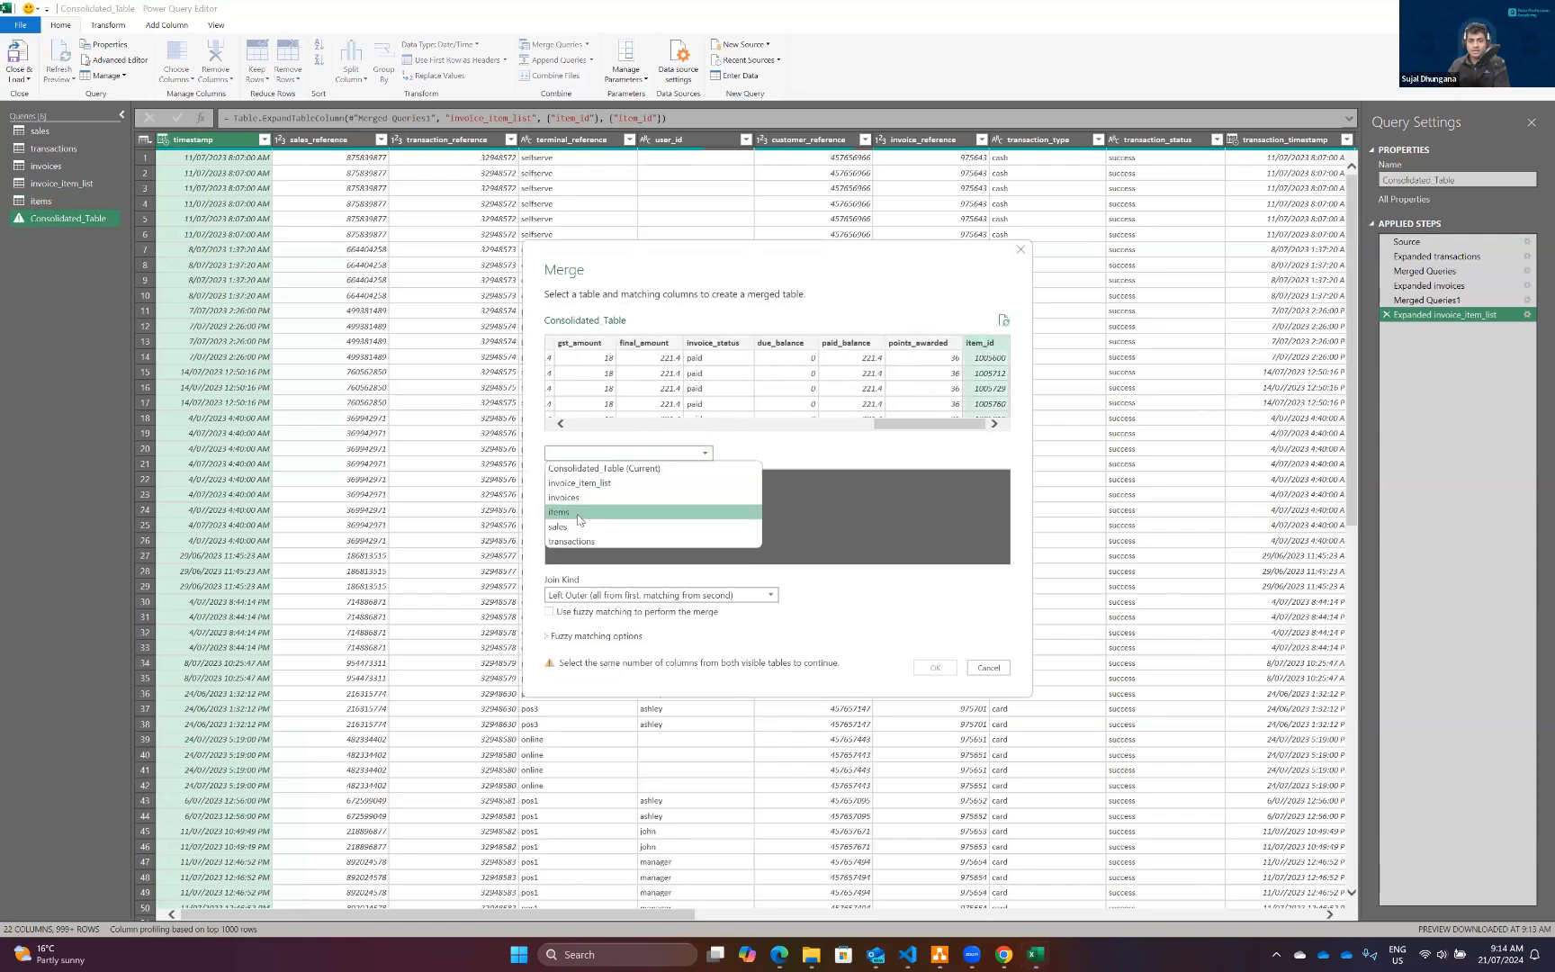
{"action": "left_click", "coordinate": [578, 513]}
{"action": "left_click", "coordinate": [551, 480]}
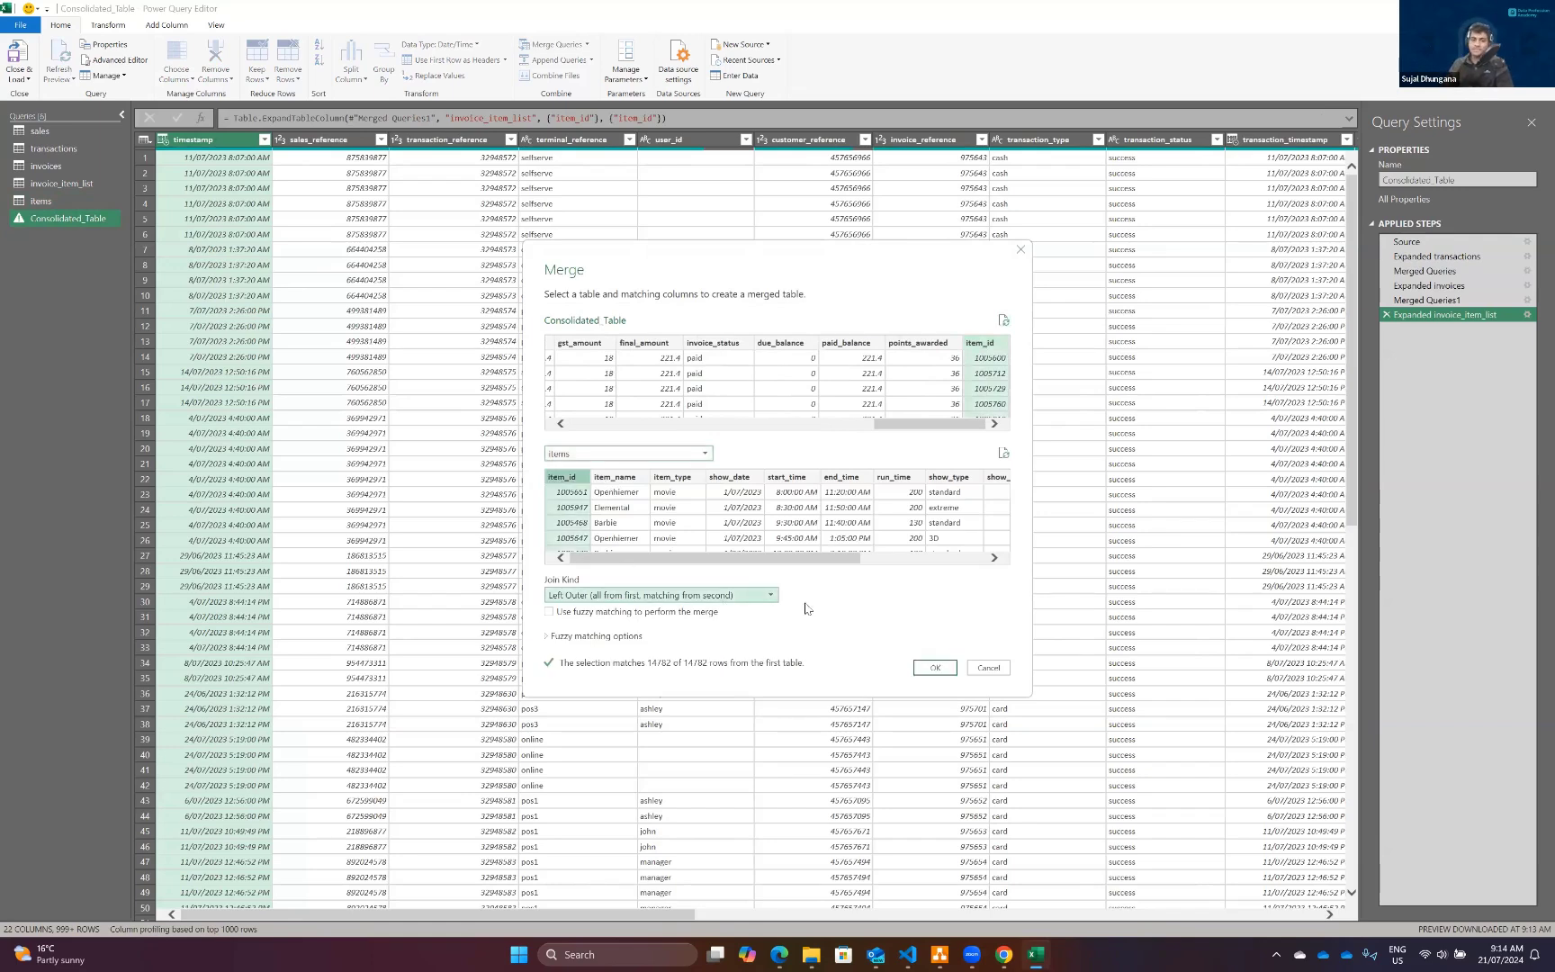
{"action": "left_click", "coordinate": [933, 668]}
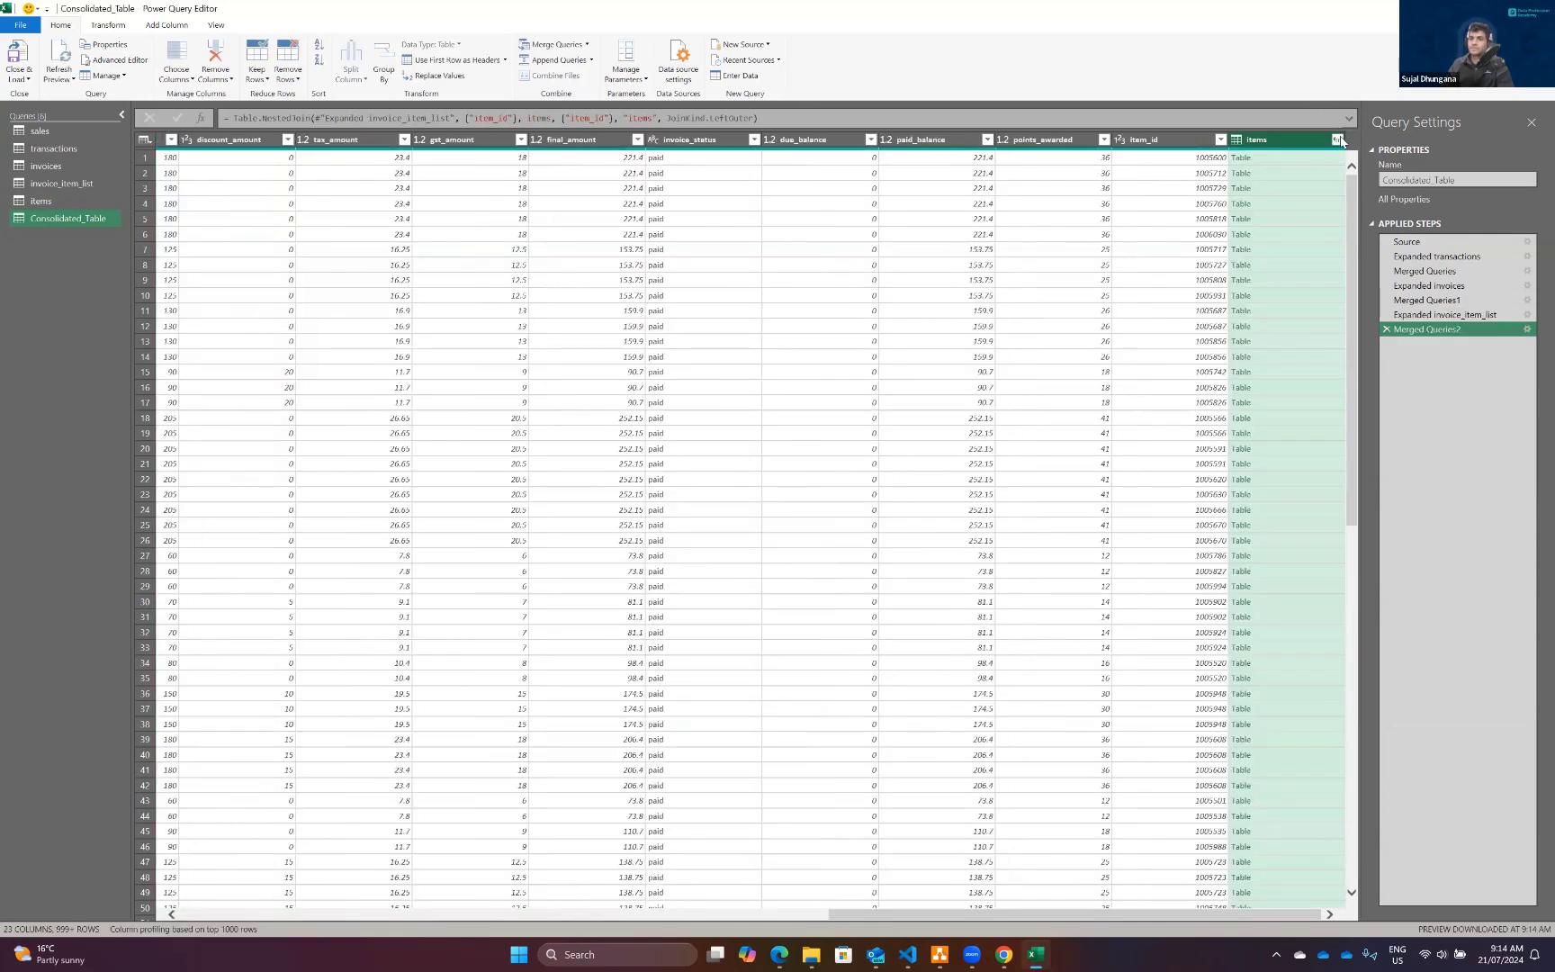
Expand the merged items column into all its fields except item_id, without using the original column name as prefix.
{"action": "left_click", "coordinate": [1337, 140]}
{"action": "left_click", "coordinate": [1149, 213]}
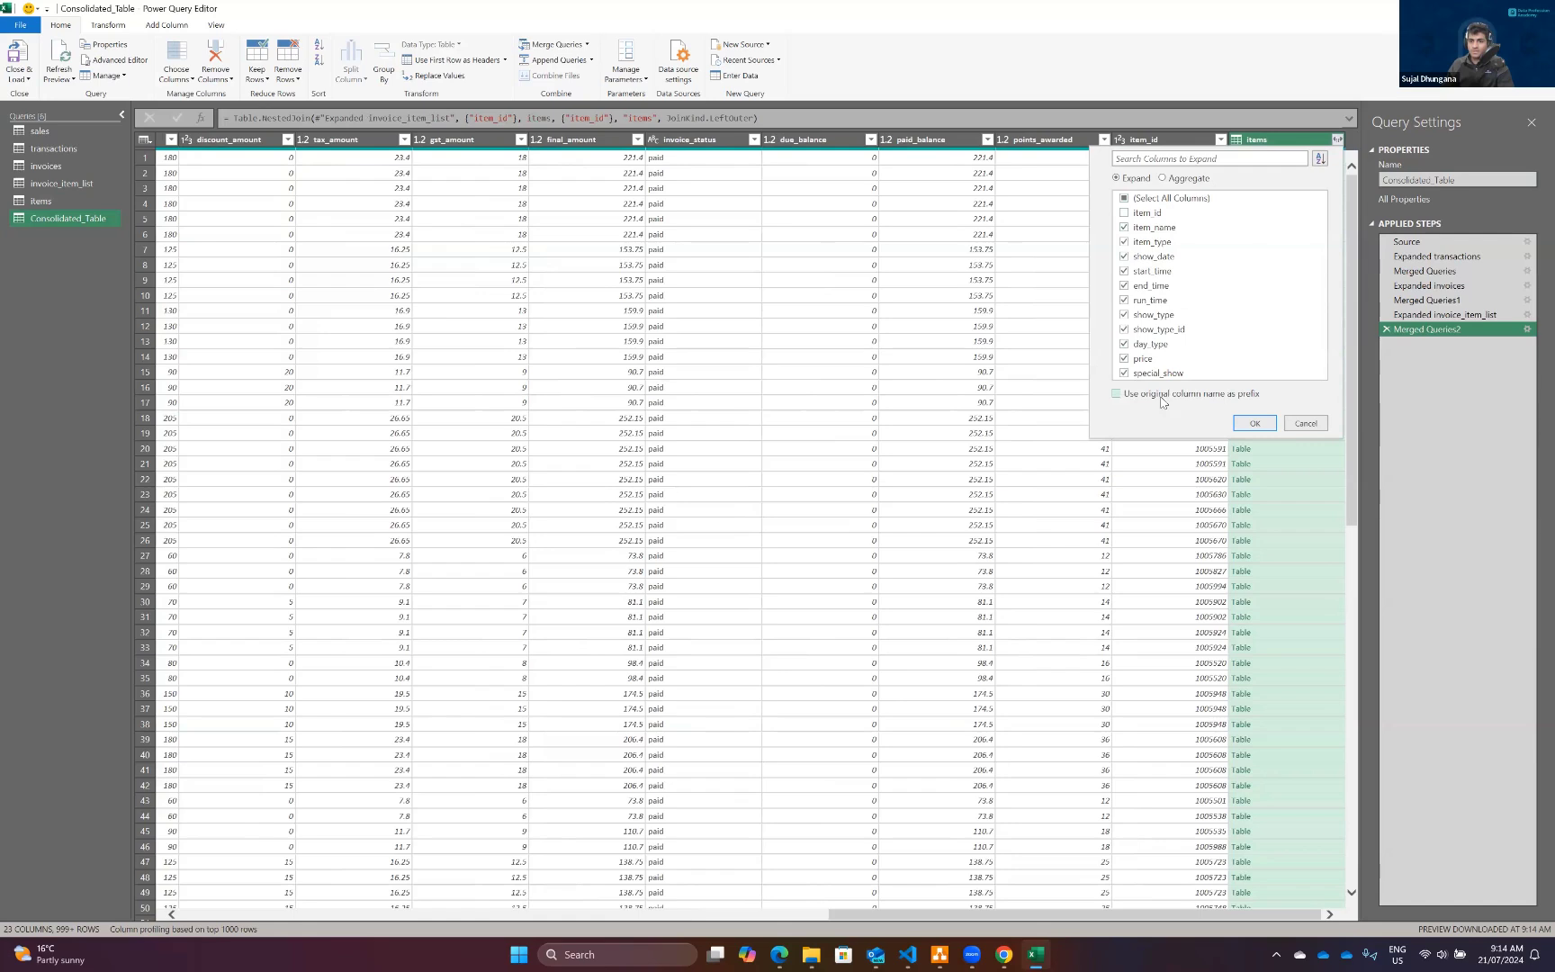
{"action": "left_click", "coordinate": [1255, 424]}
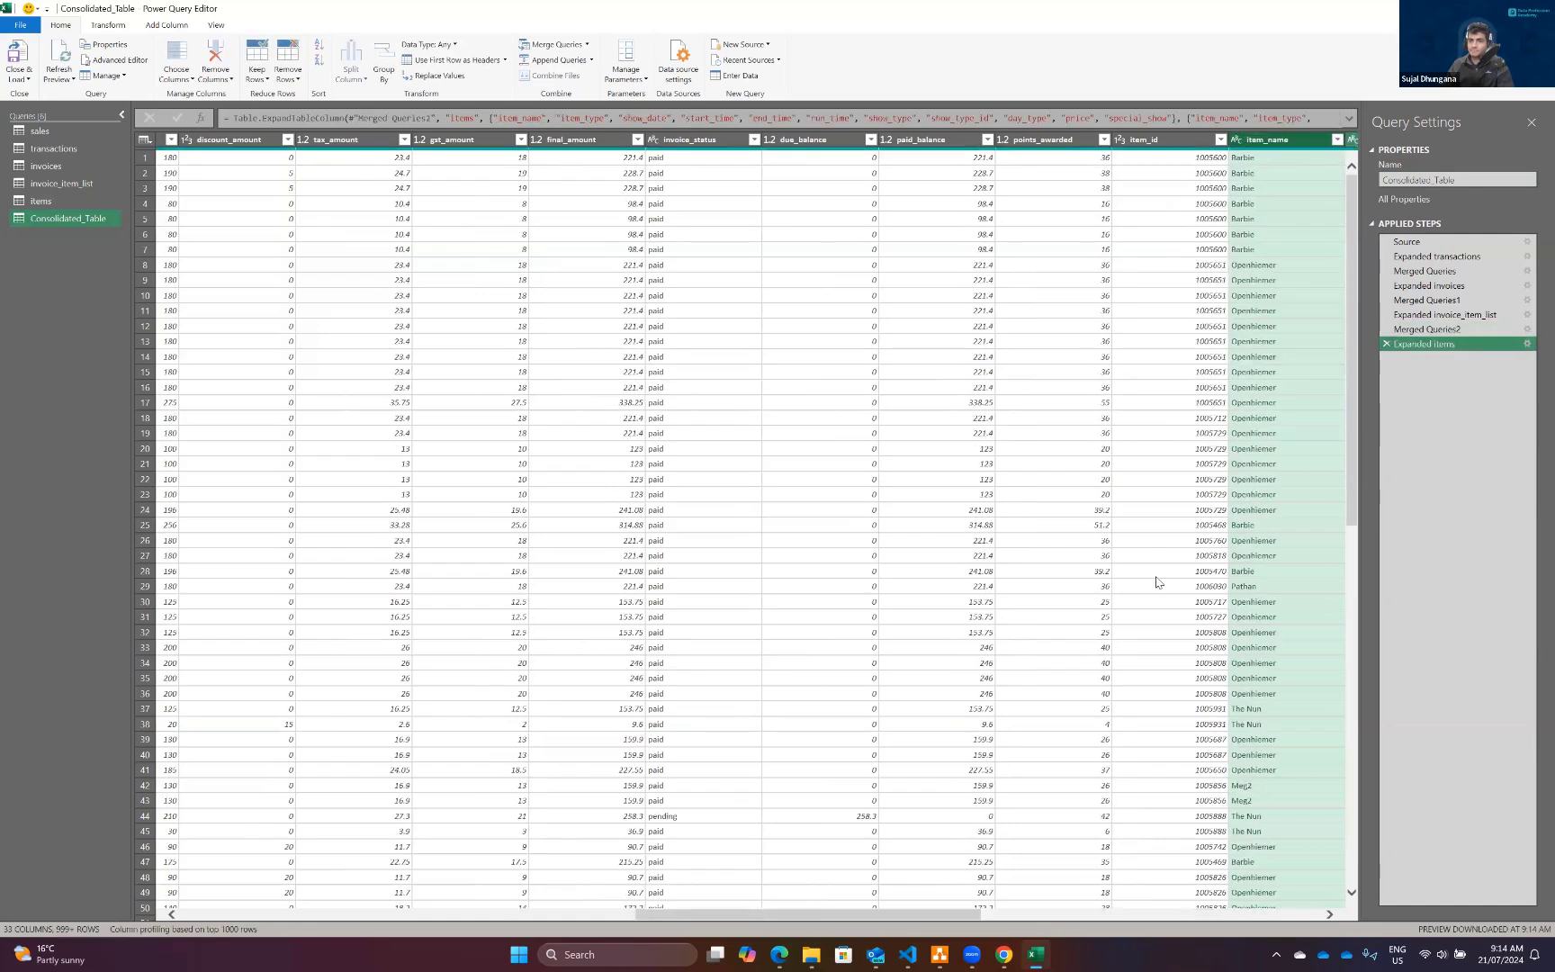
Load the finished Consolidated_Table query into the Excel workbook and close the list of queries and connections.
{"action": "left_click", "coordinate": [1019, 914]}
{"action": "left_click_drag", "start_coordinate": [1018, 927], "coordinate": [270, 915]}
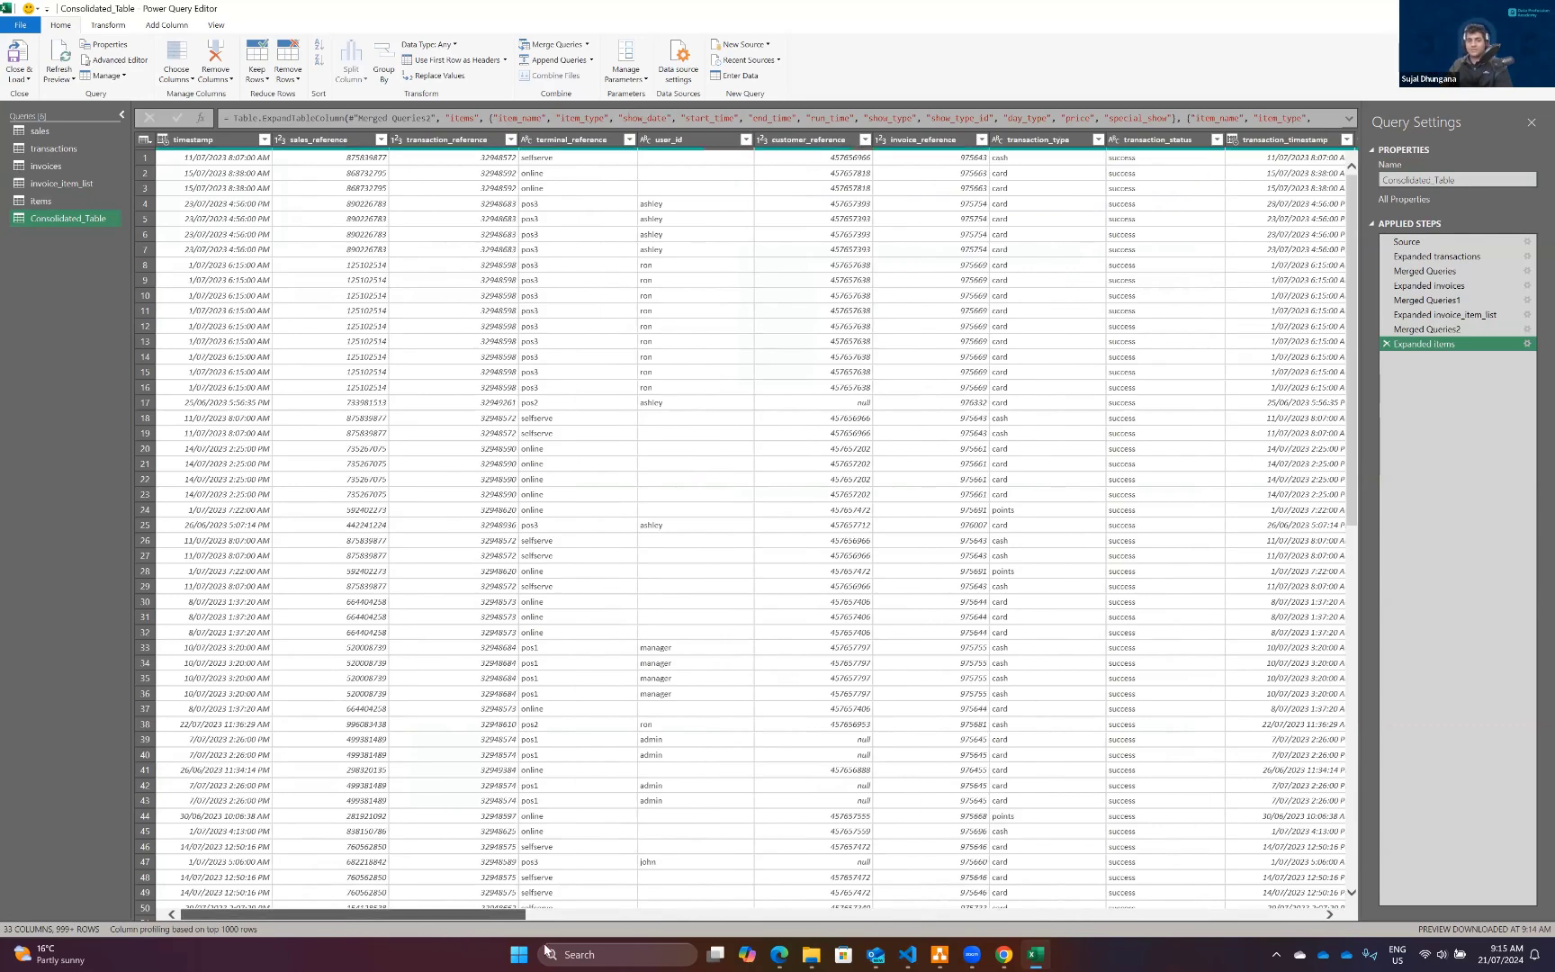
{"action": "left_click_drag", "start_coordinate": [311, 915], "coordinate": [1088, 919]}
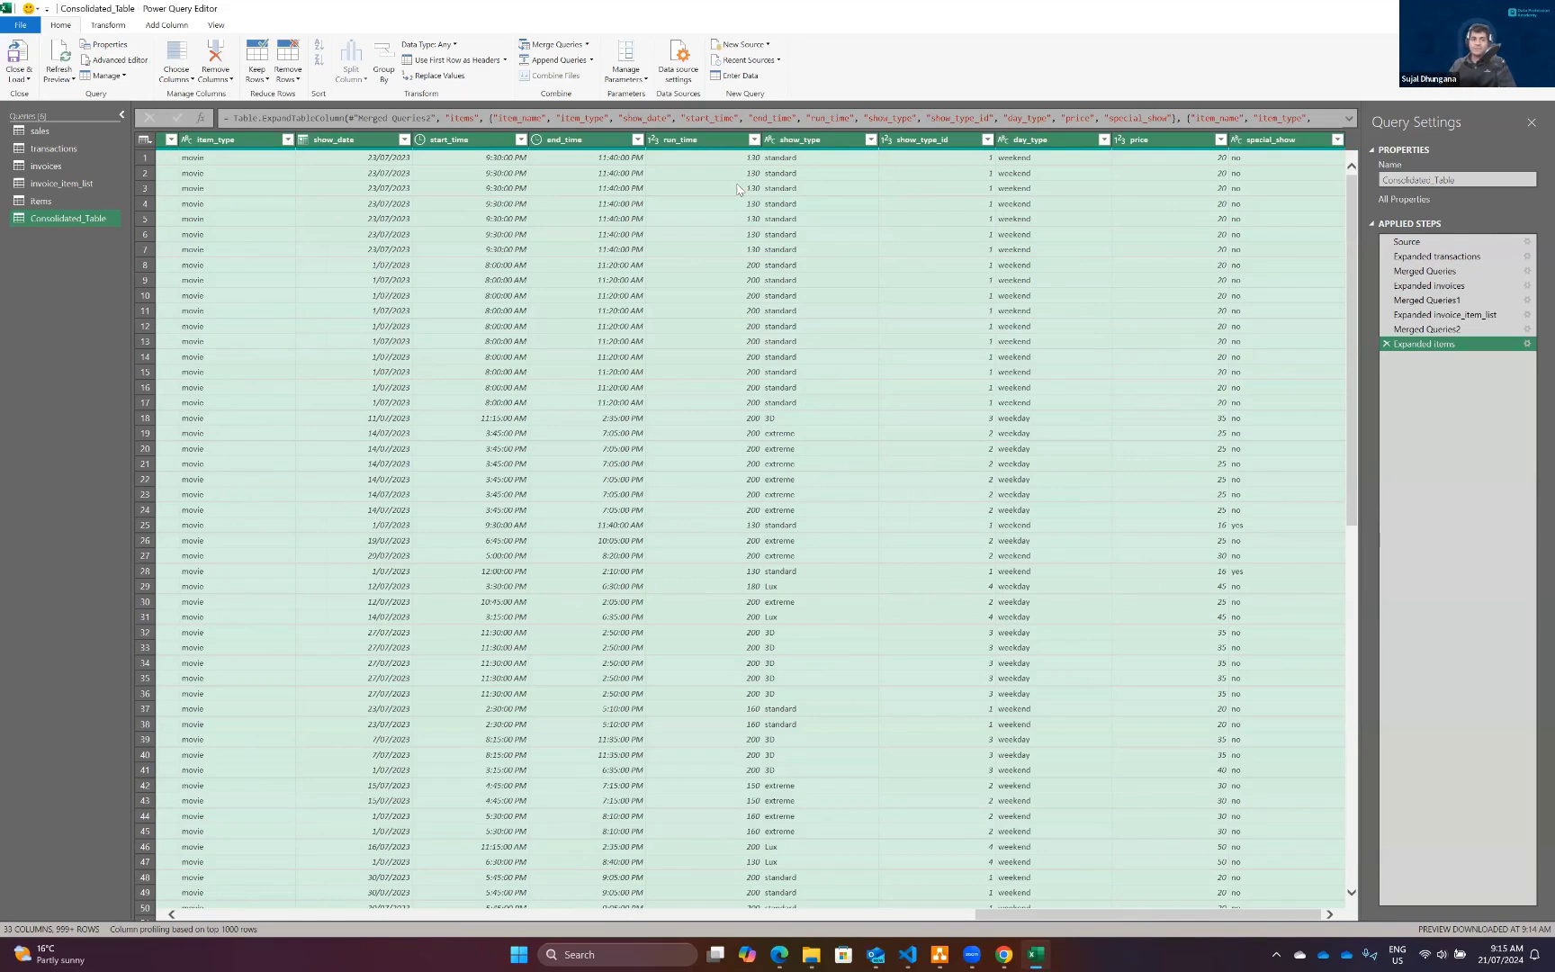
{"action": "left_click", "coordinate": [20, 61]}
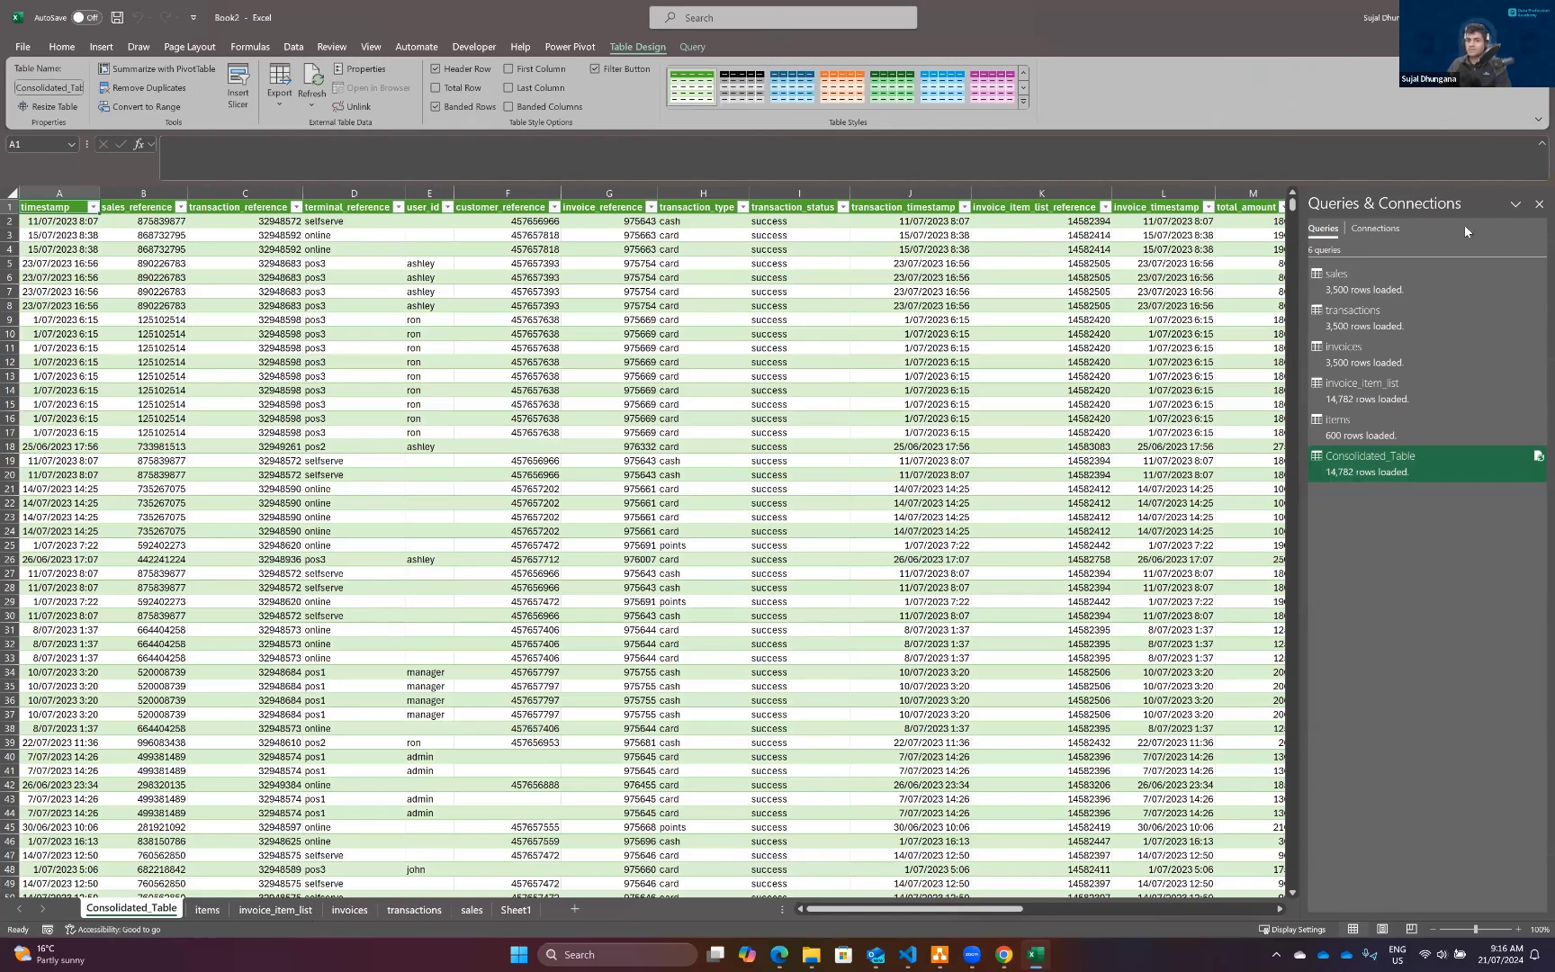
{"action": "left_click", "coordinate": [1538, 205]}
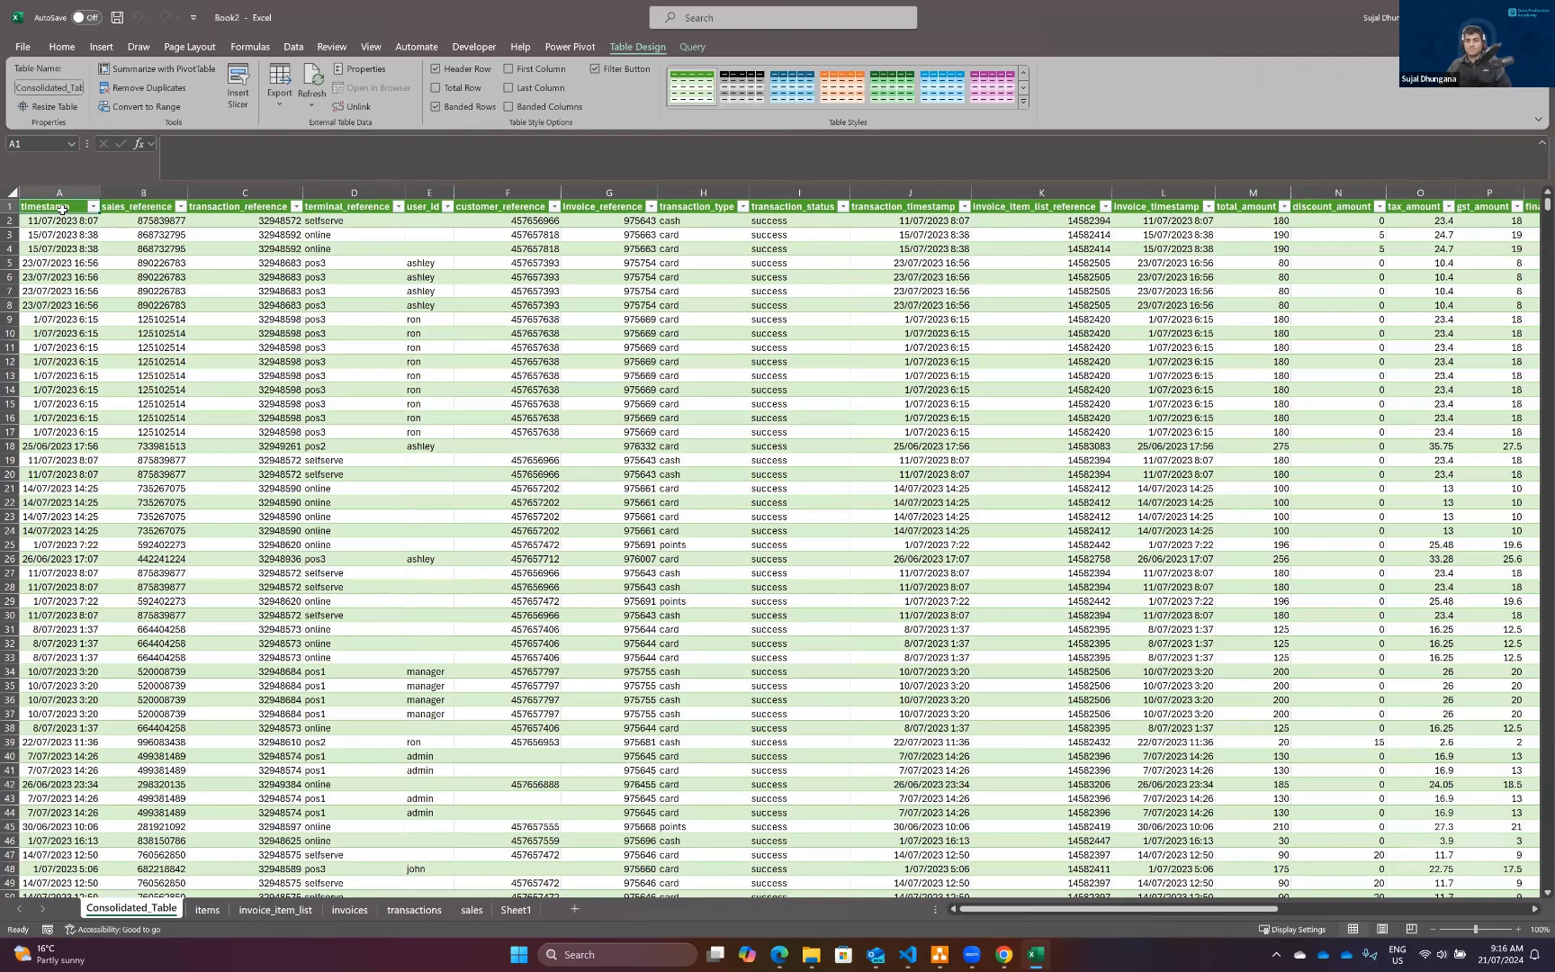
Review the loaded Consolidated_Table worksheet across all its columns, from timestamp to special_show.
{"action": "key", "text": "ctrl+shift+Right"}
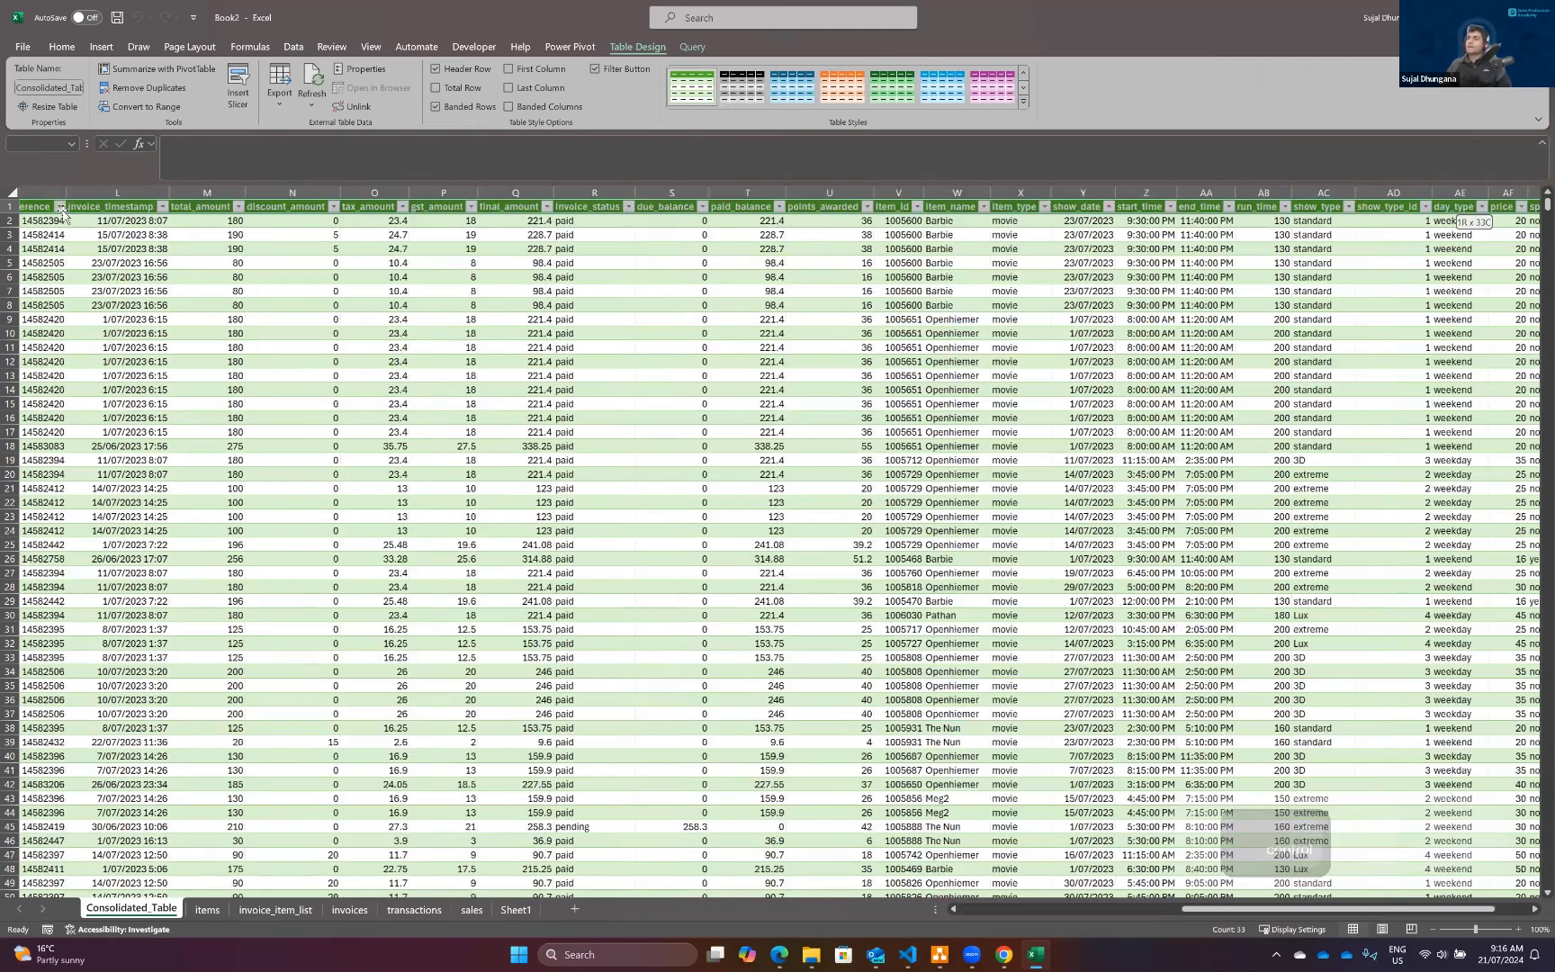
{"action": "key", "text": "ctrl+shift+Left"}
{"action": "key", "text": "Left"}
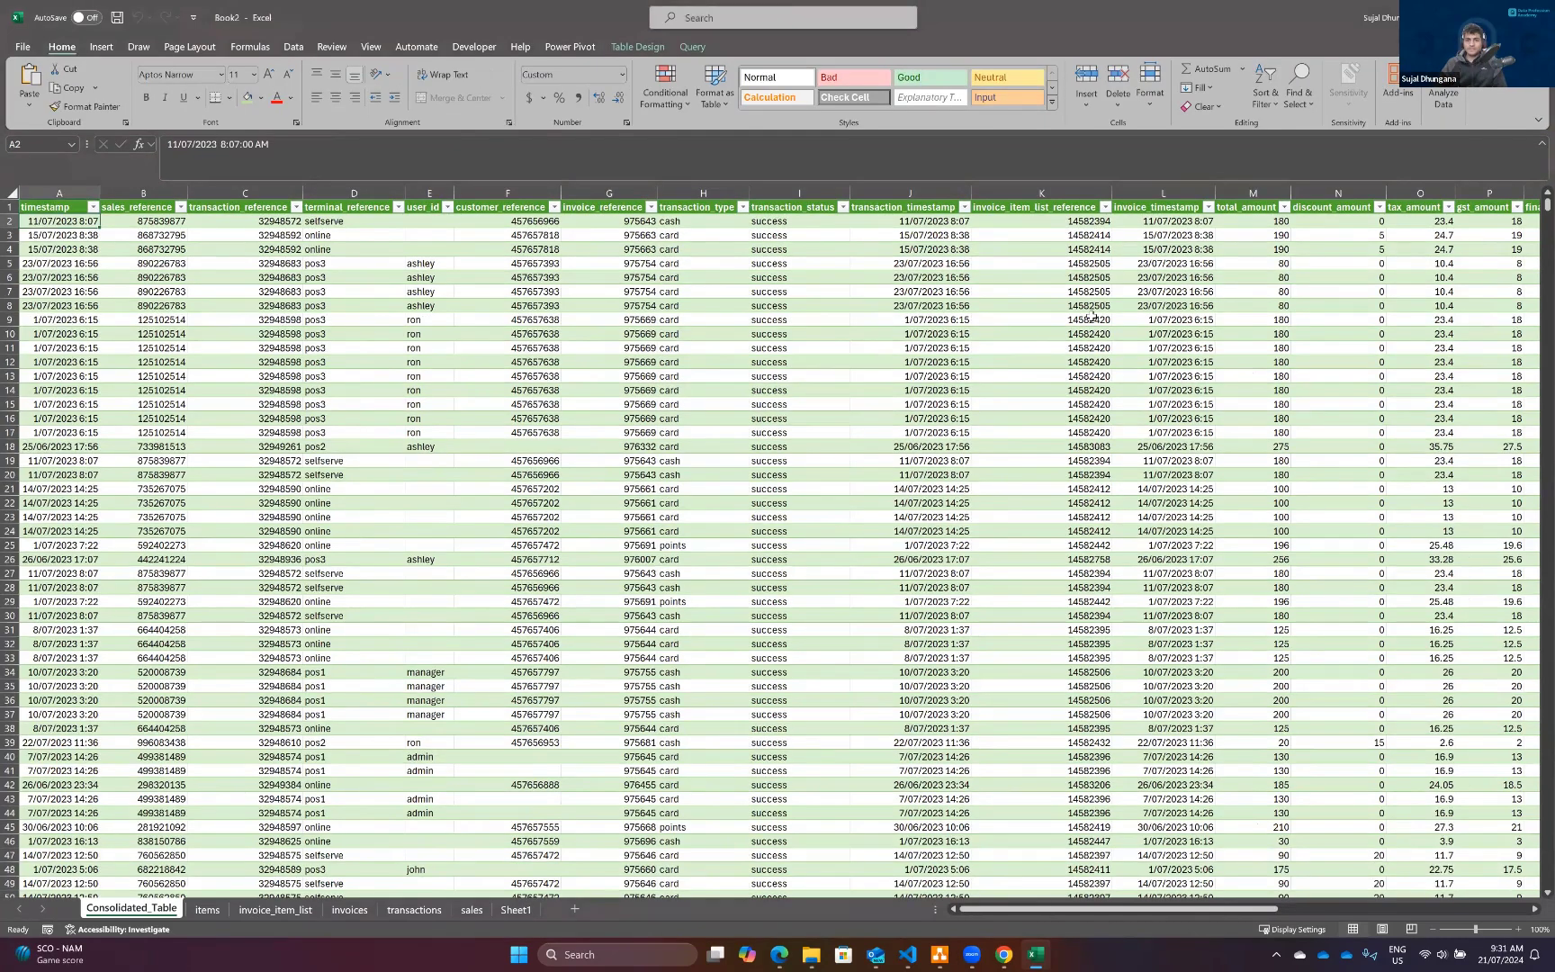
{"action": "key", "text": "Right"}
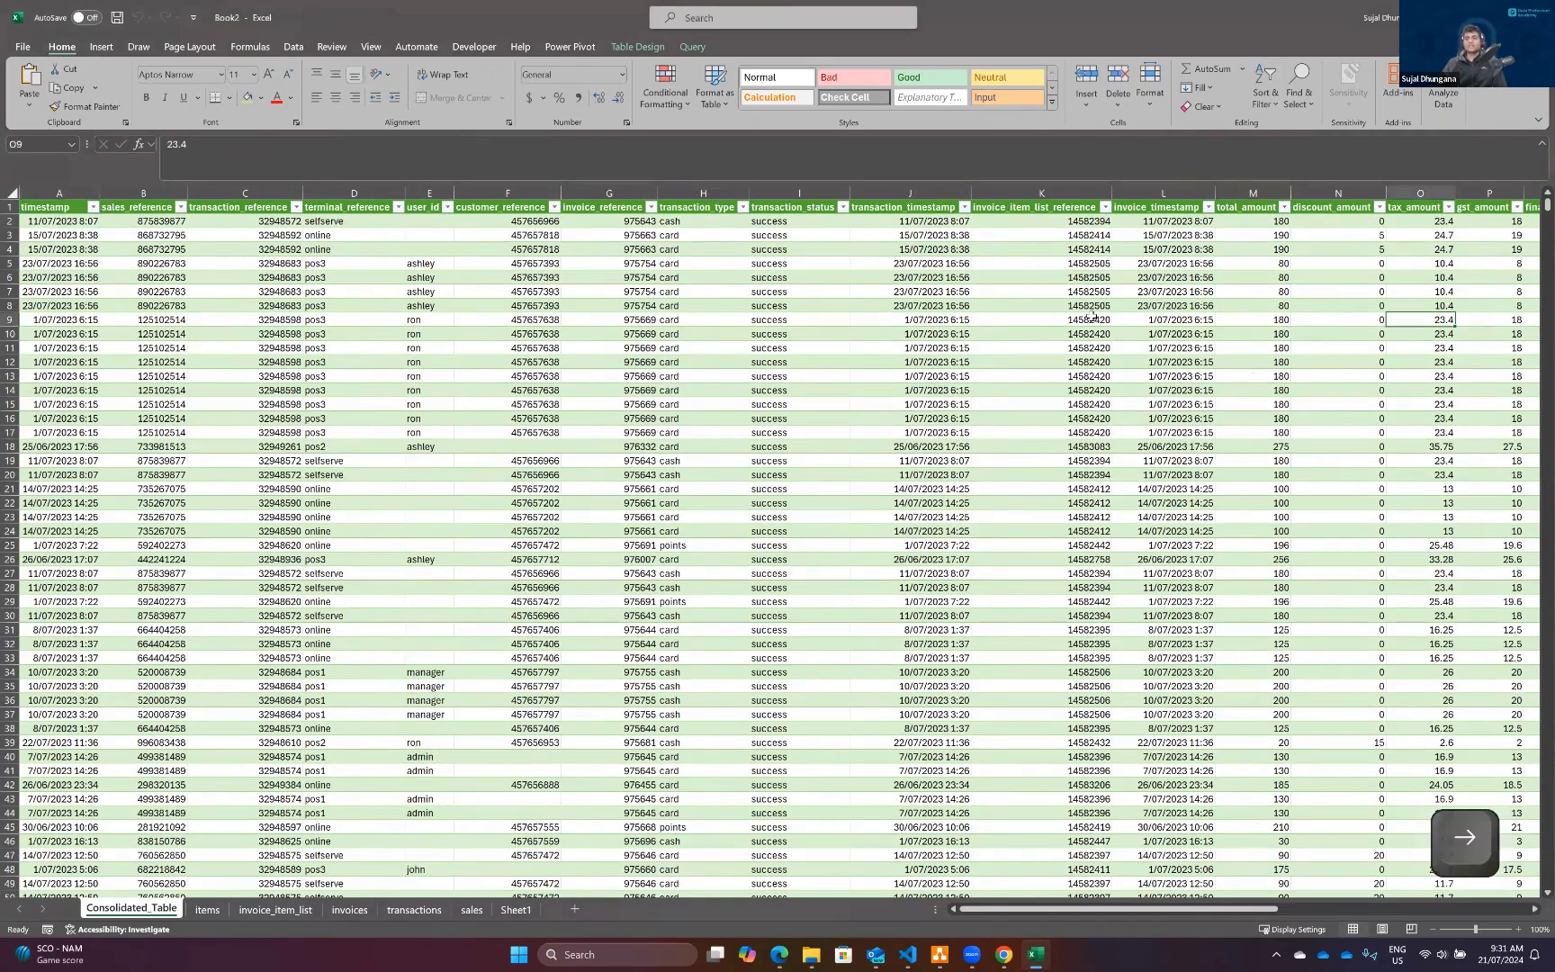
Examine the first record of the consolidated table field by field, from timestamp through to day_type and price.
{"action": "key", "text": "Left"}
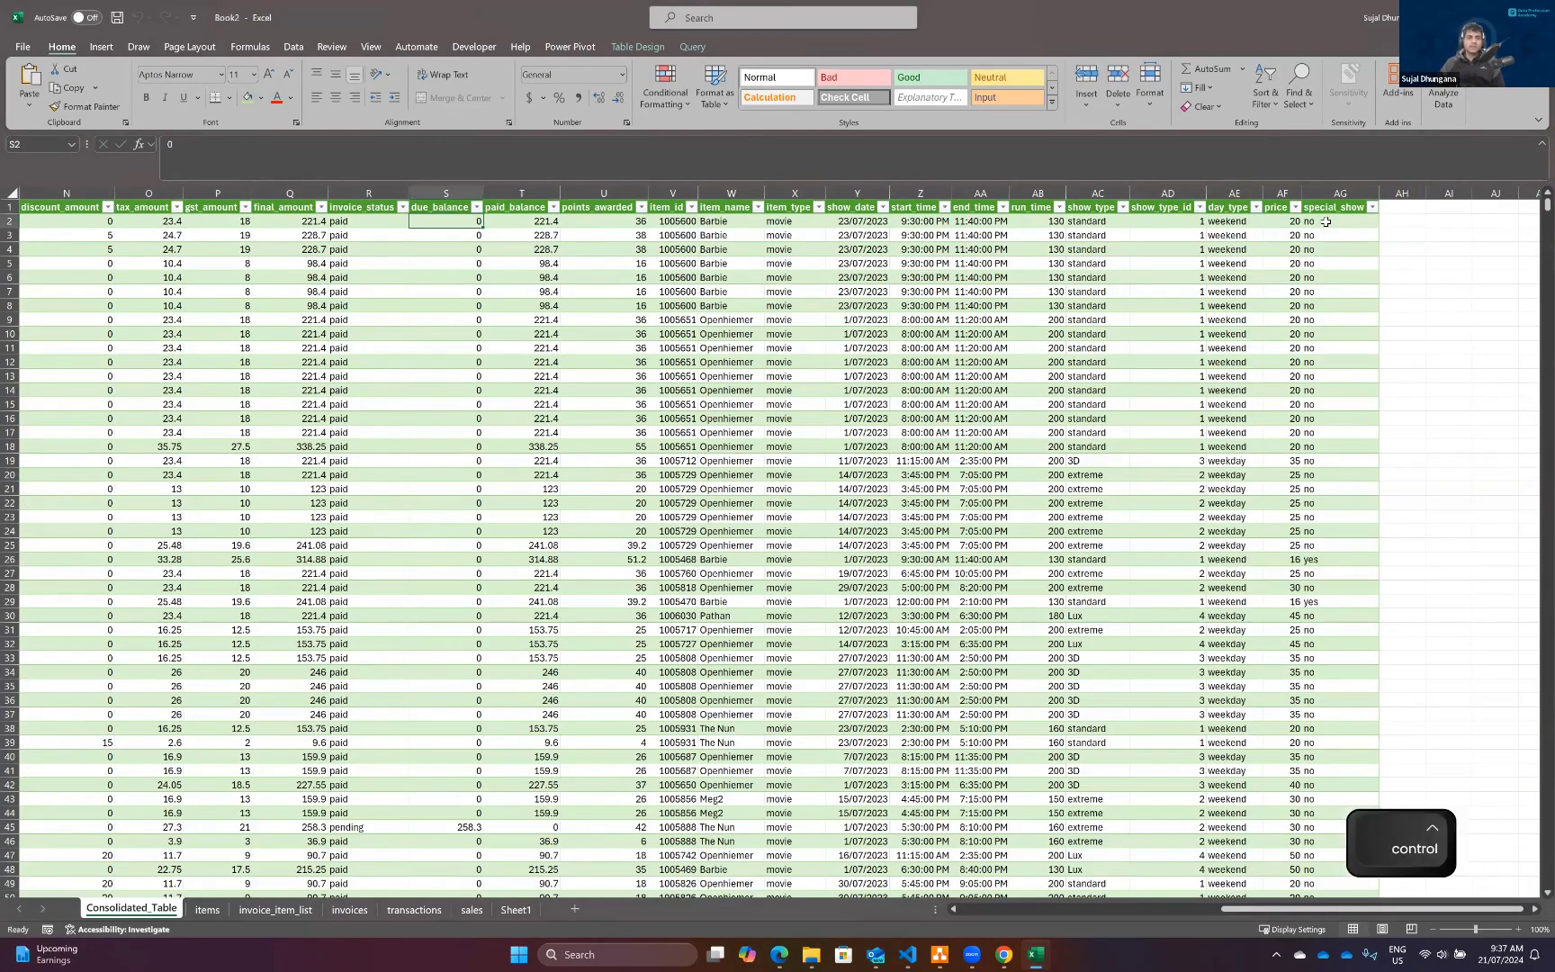
{"action": "key", "text": "ctrl+shift+Left"}
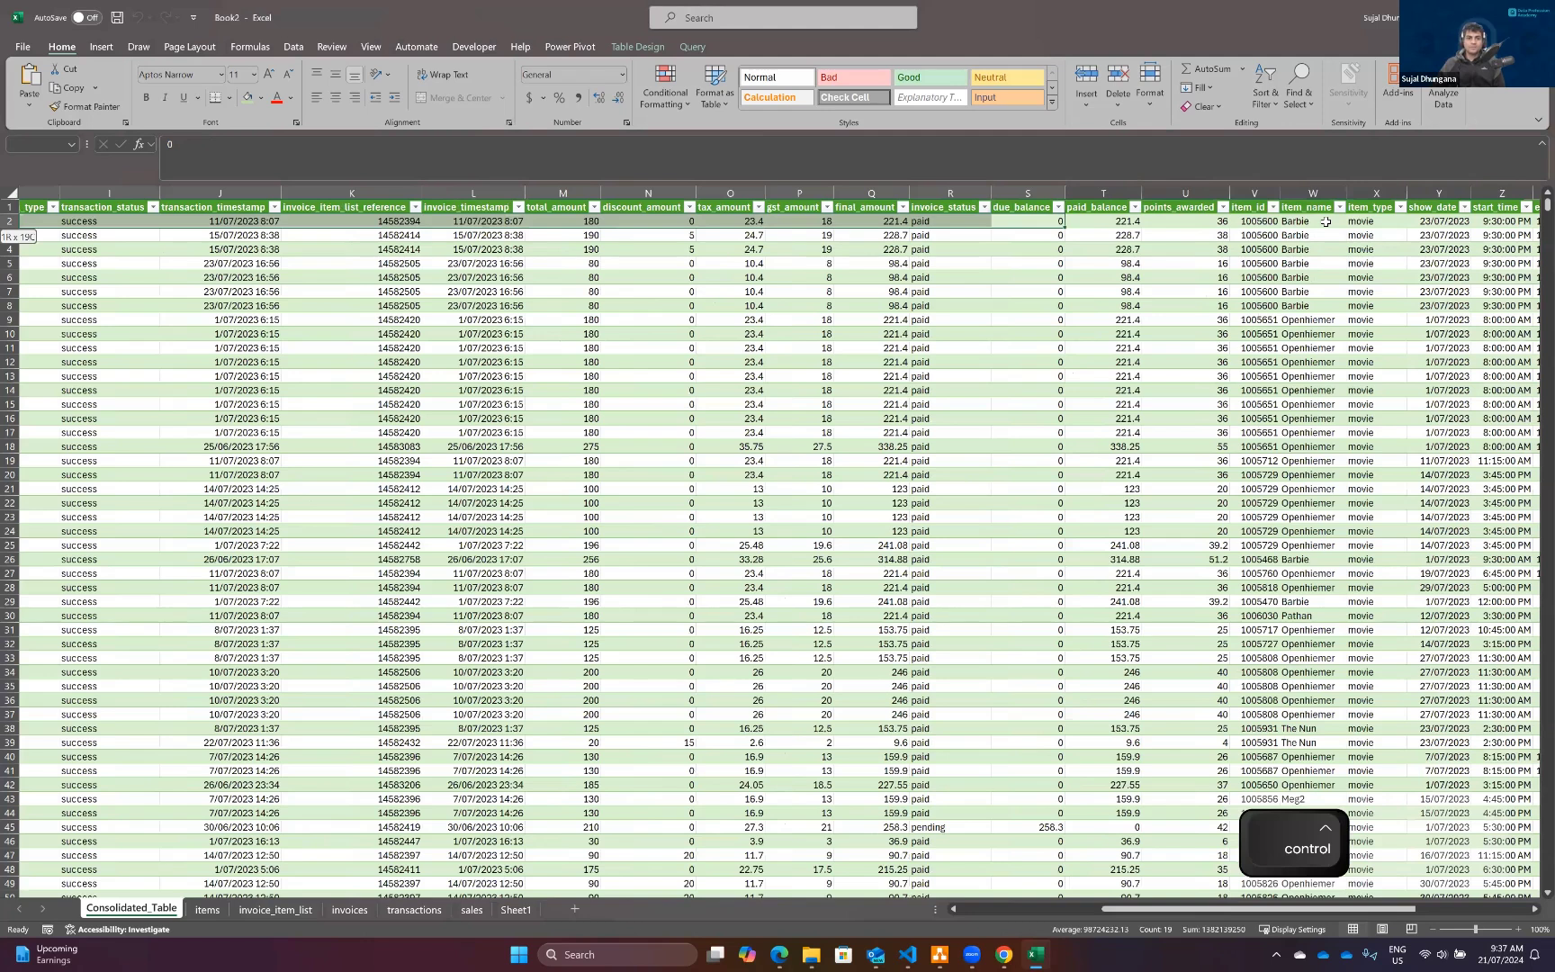
{"action": "key", "text": "ctrl+shift+Left"}
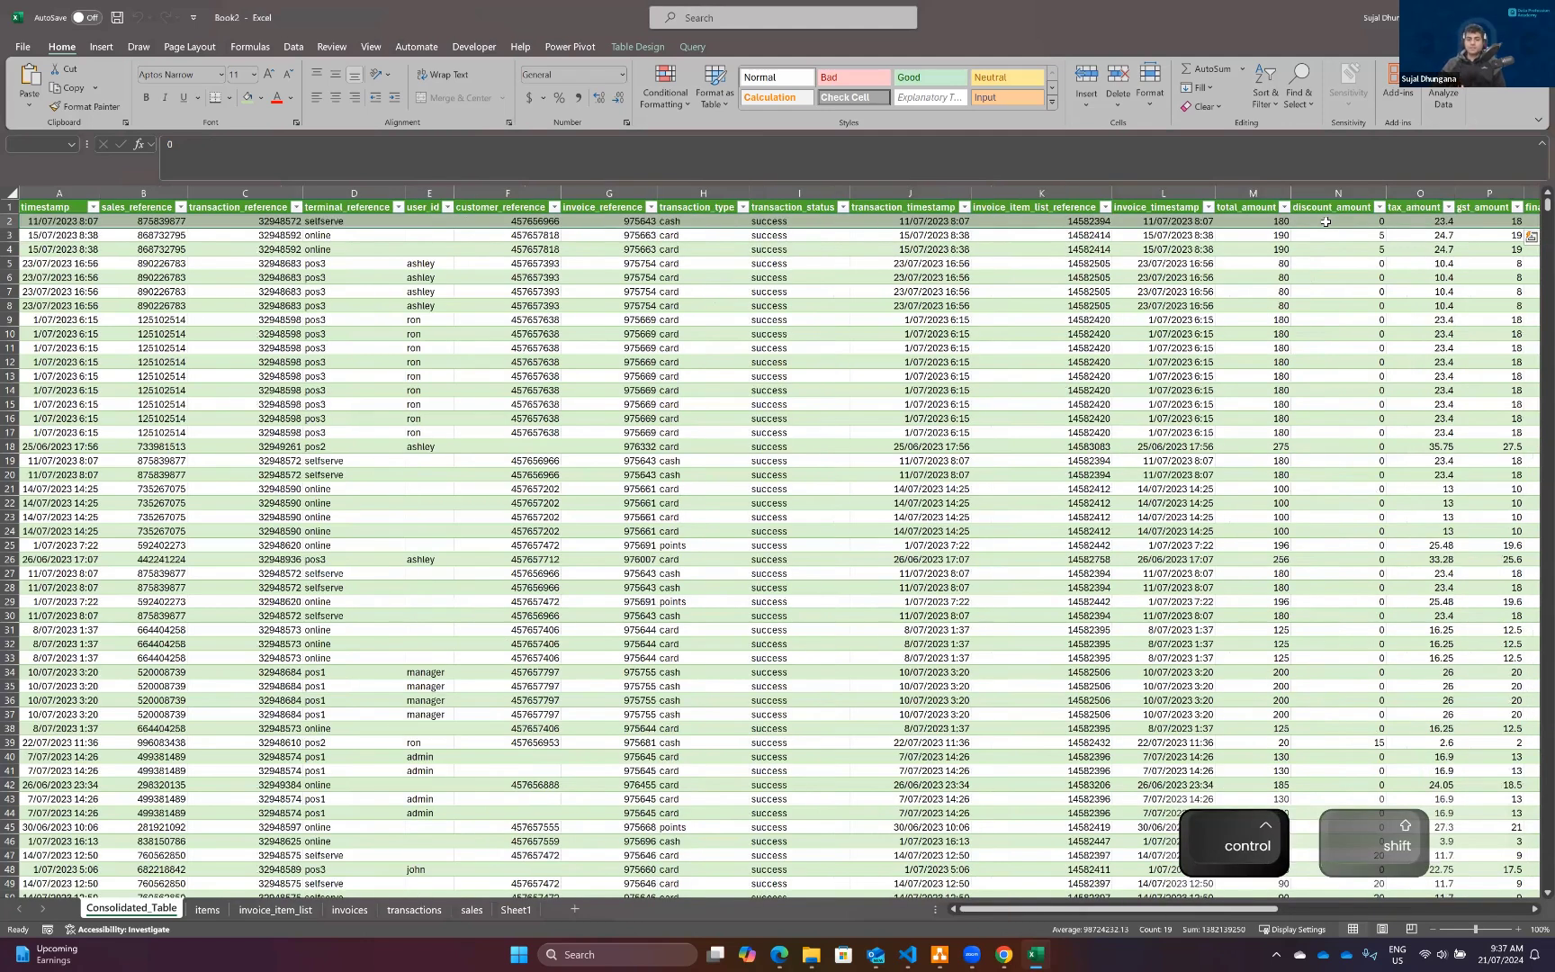
{"action": "key", "text": "Left"}
{"action": "key", "text": "Left"}
{"action": "key", "text": "ctrl+Left"}
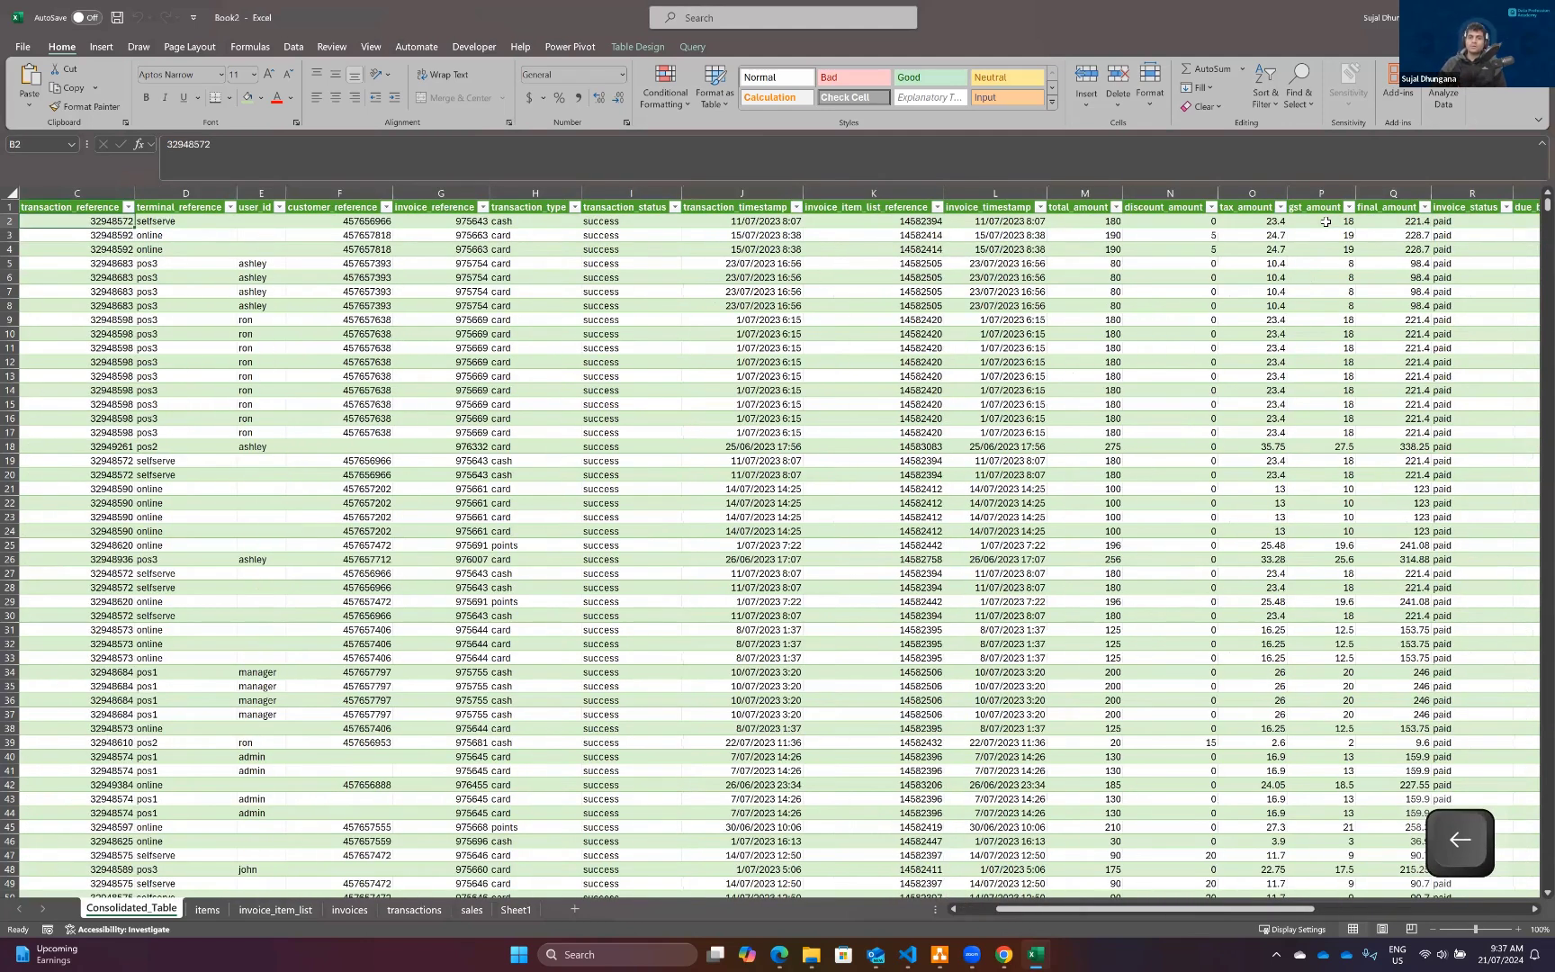
{"action": "key", "text": "Left"}
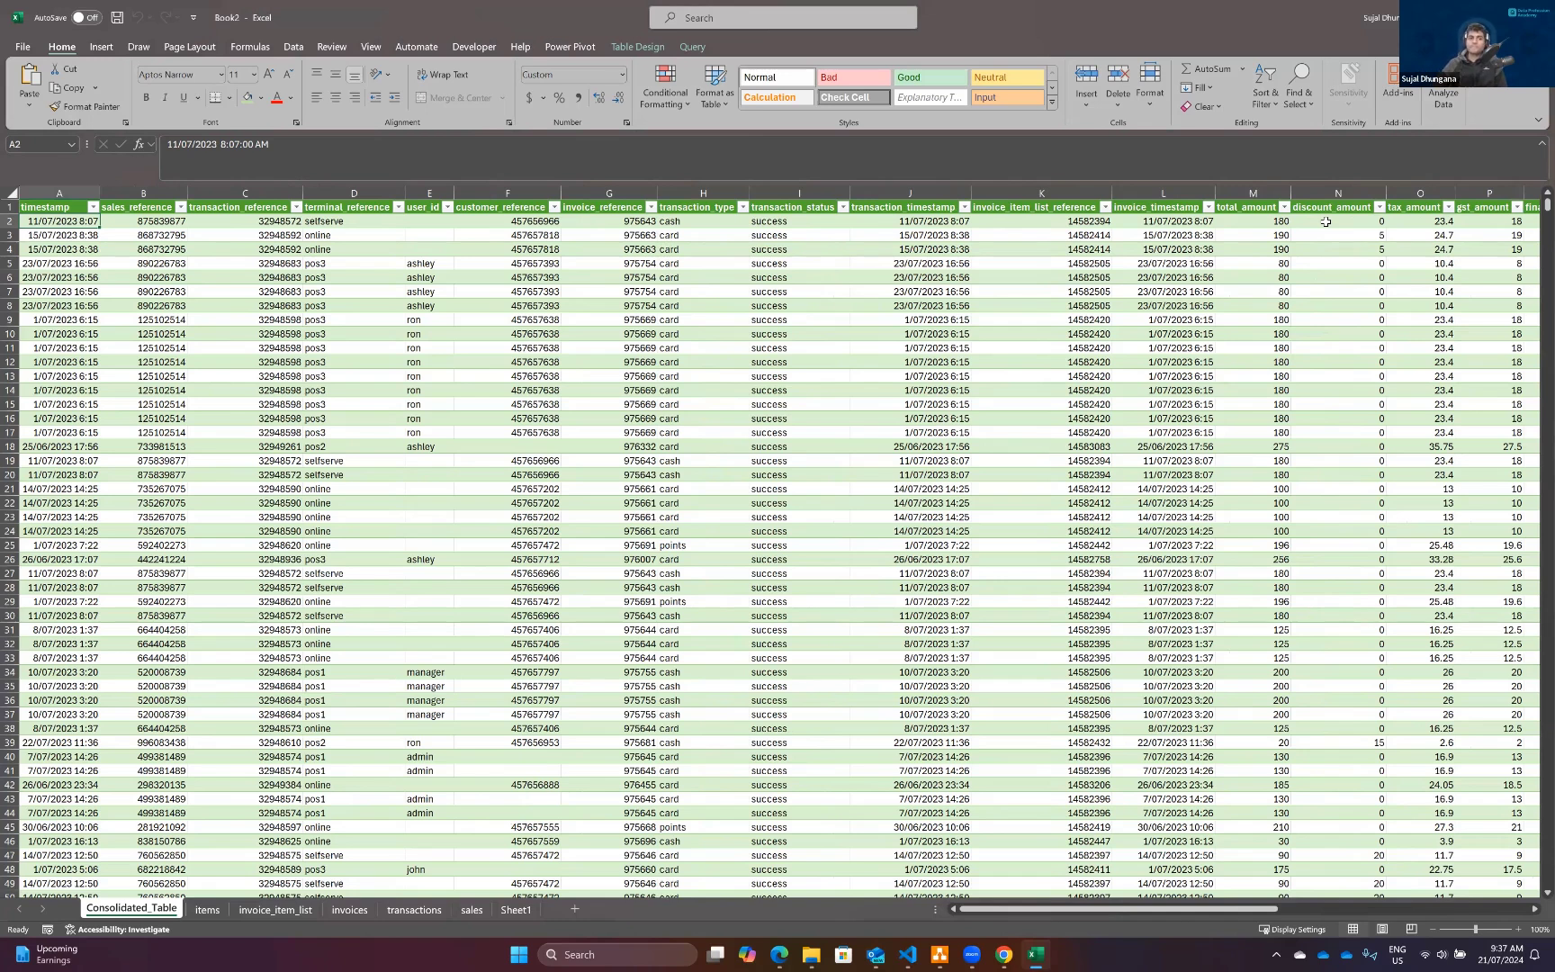
{"action": "key", "text": "Right"}
{"action": "key", "text": "Right"}
{"action": "key", "text": "Right"}
{"action": "key", "text": "Right"}
{"action": "key", "text": "Right"}
{"action": "key", "text": "Right"}
{"action": "key", "text": "Right"}
{"action": "key", "text": "Right"}
{"action": "key", "text": "Right"}
{"action": "key", "text": "Right"}
{"action": "key", "text": "Right"}
{"action": "key", "text": "Right"}
{"action": "key", "text": "Right"}
{"action": "key", "text": "Right"}
{"action": "key", "text": "Right"}
{"action": "key", "text": "Right"}
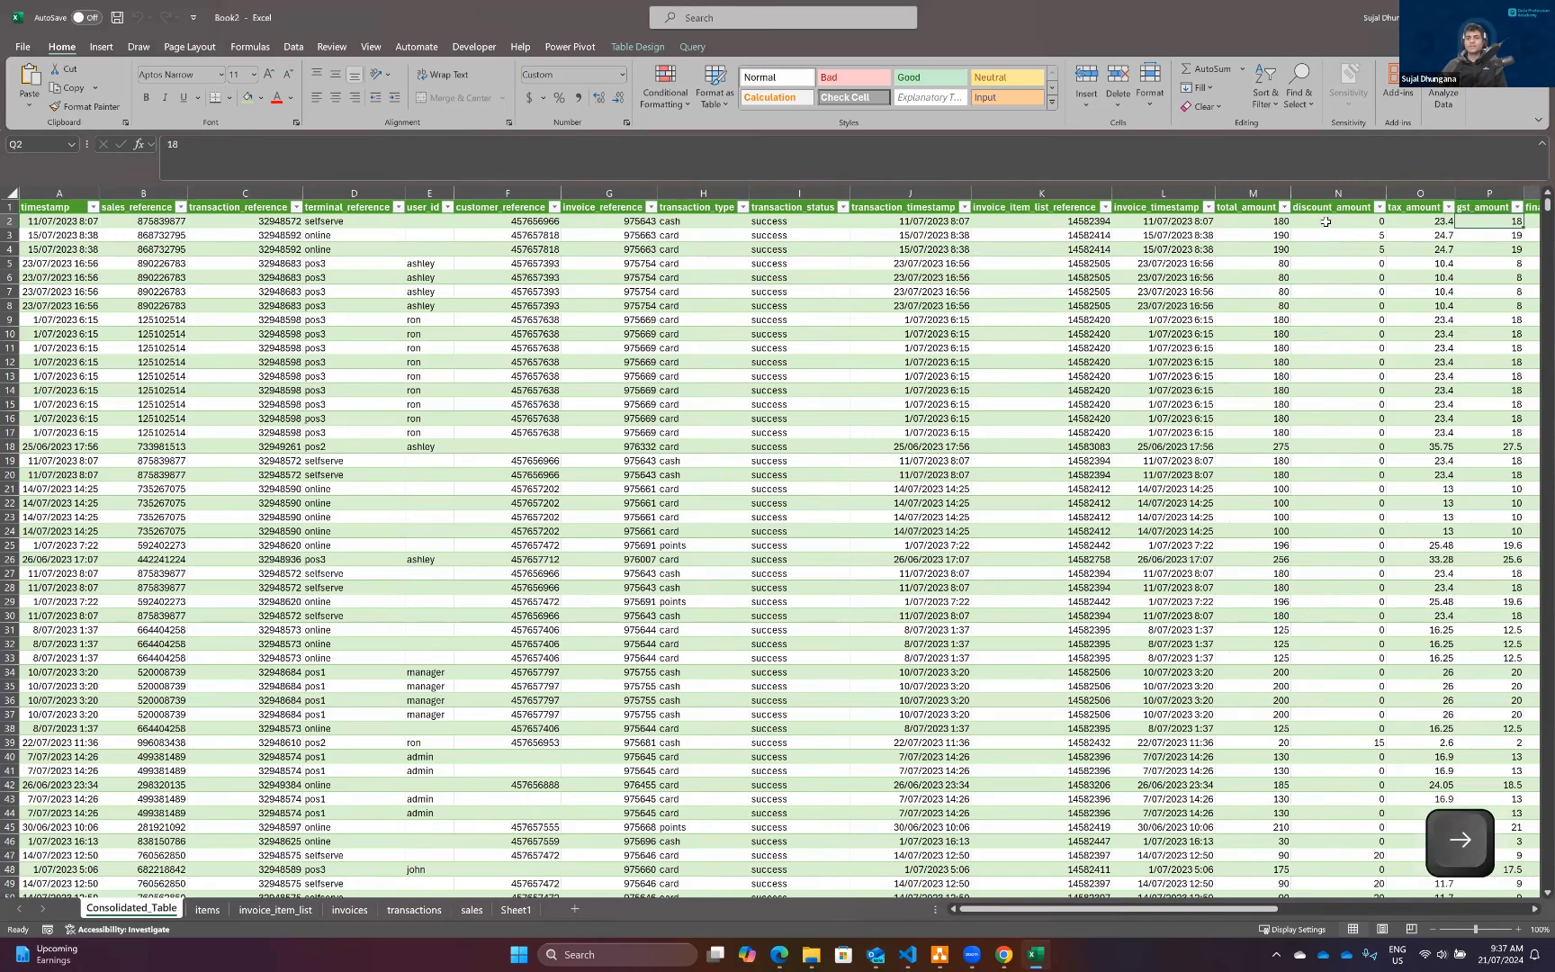
{"action": "key", "text": "Right"}
{"action": "key", "text": "Right"}
{"action": "key", "text": "Right"}
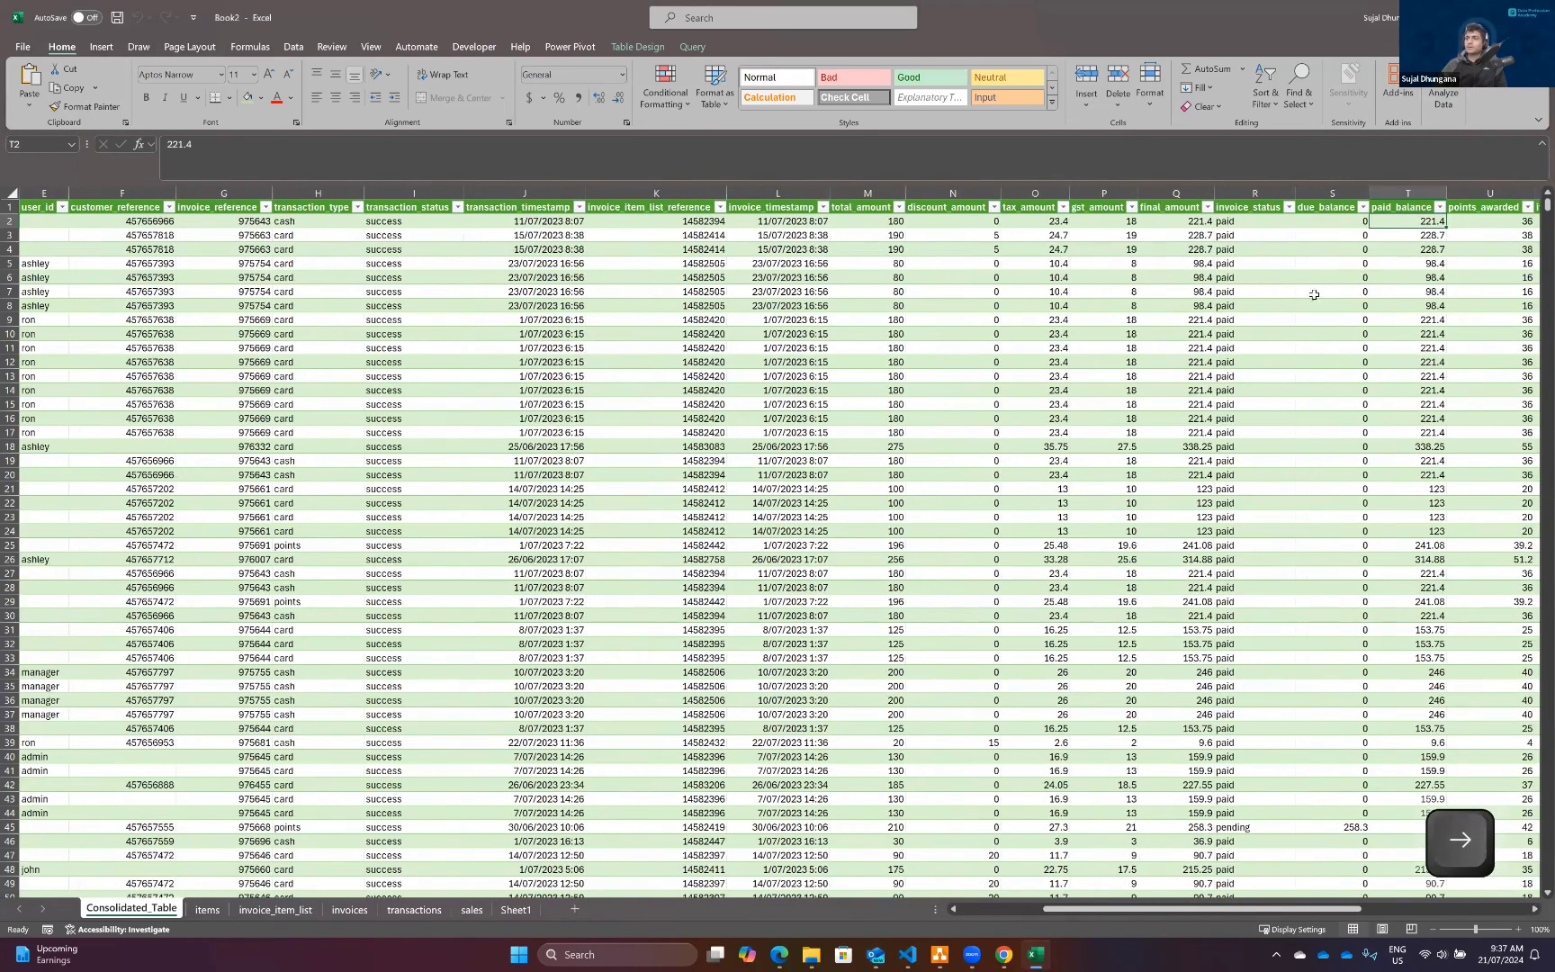
{"action": "key", "text": "Right"}
{"action": "key", "text": "Right"}
{"action": "key", "text": "Right"}
{"action": "key", "text": "Right"}
{"action": "key", "text": "Right"}
{"action": "key", "text": "Right"}
{"action": "key", "text": "Right"}
{"action": "key", "text": "Right"}
{"action": "key", "text": "Right"}
{"action": "key", "text": "Right"}
{"action": "key", "text": "Right"}
{"action": "key", "text": "Right"}
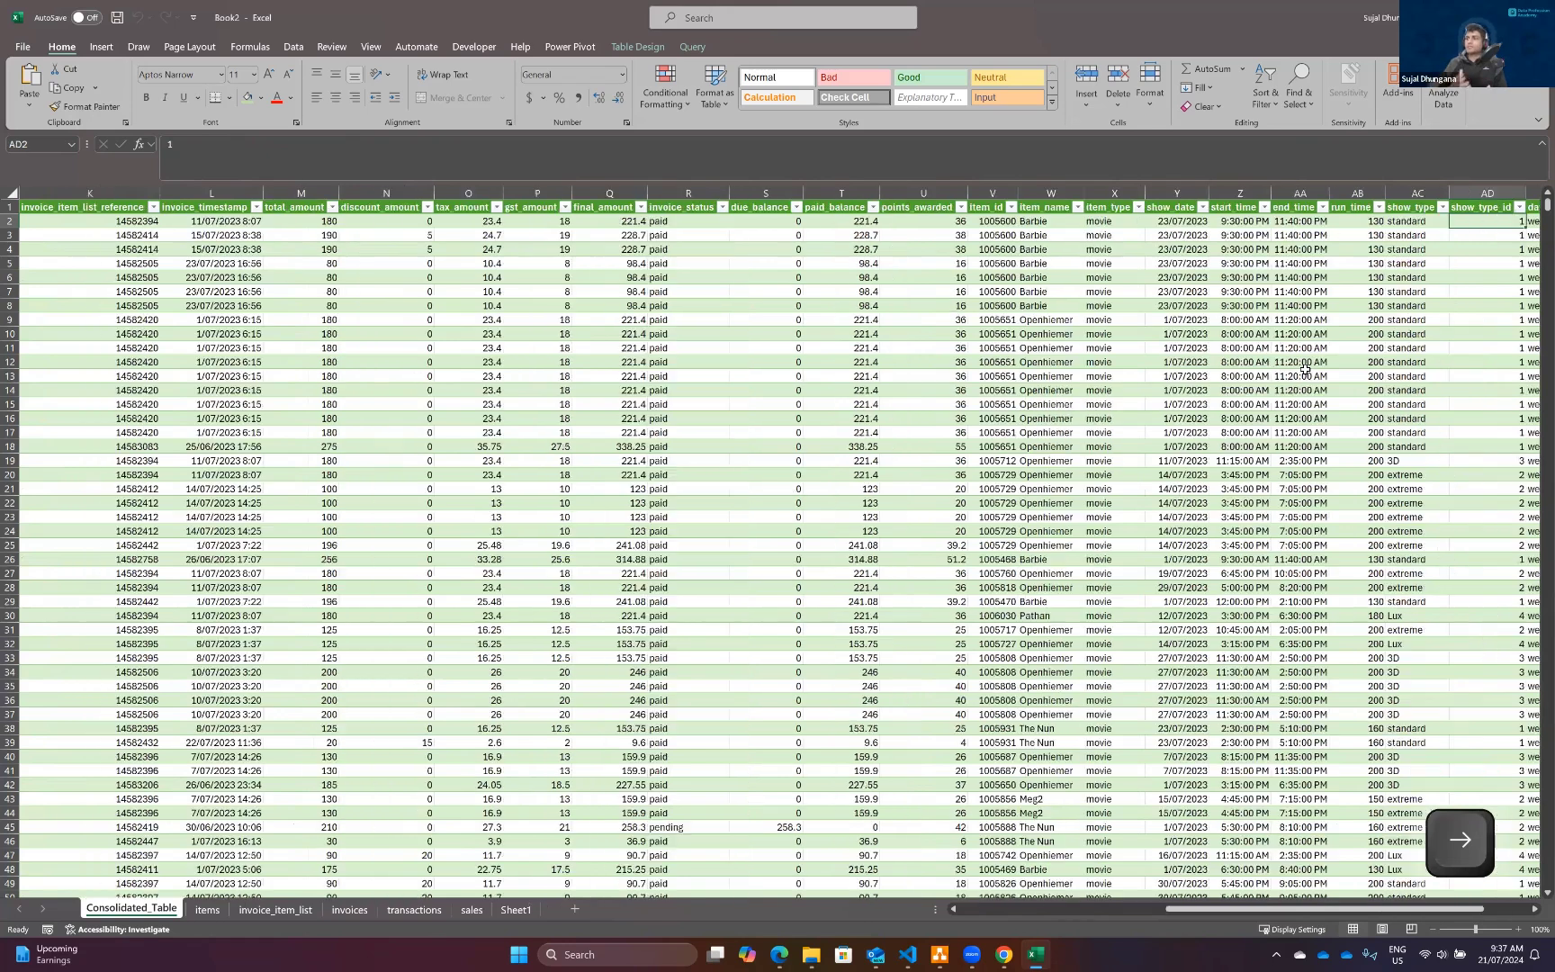
{"action": "key", "text": "Right"}
{"action": "key", "text": "Left"}
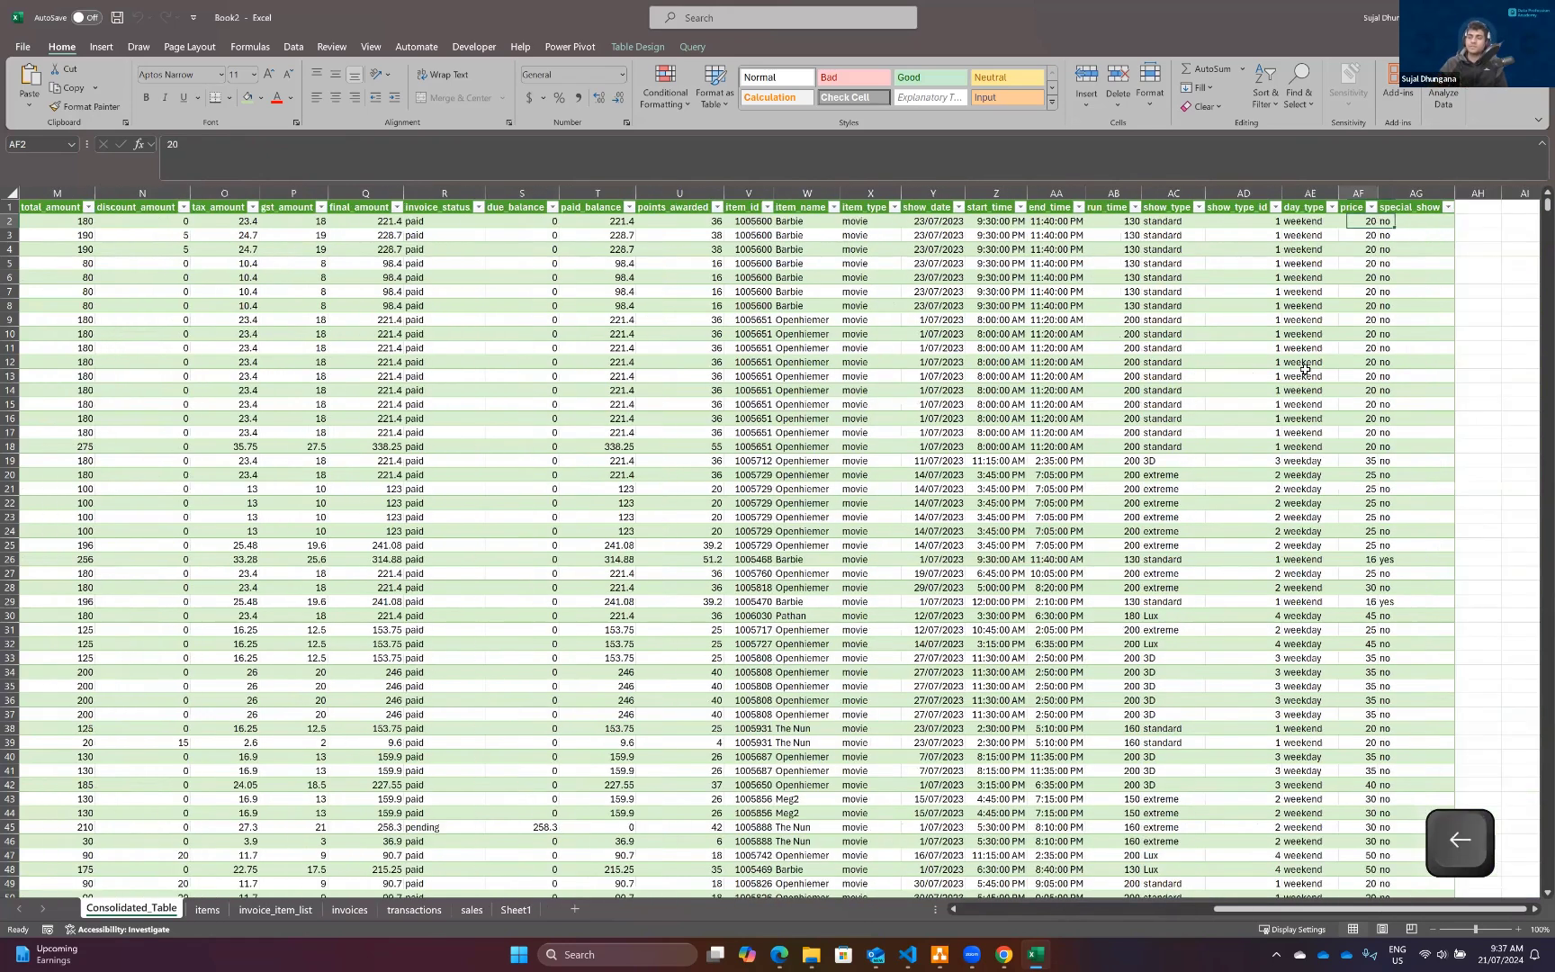
{"action": "key", "text": "Left"}
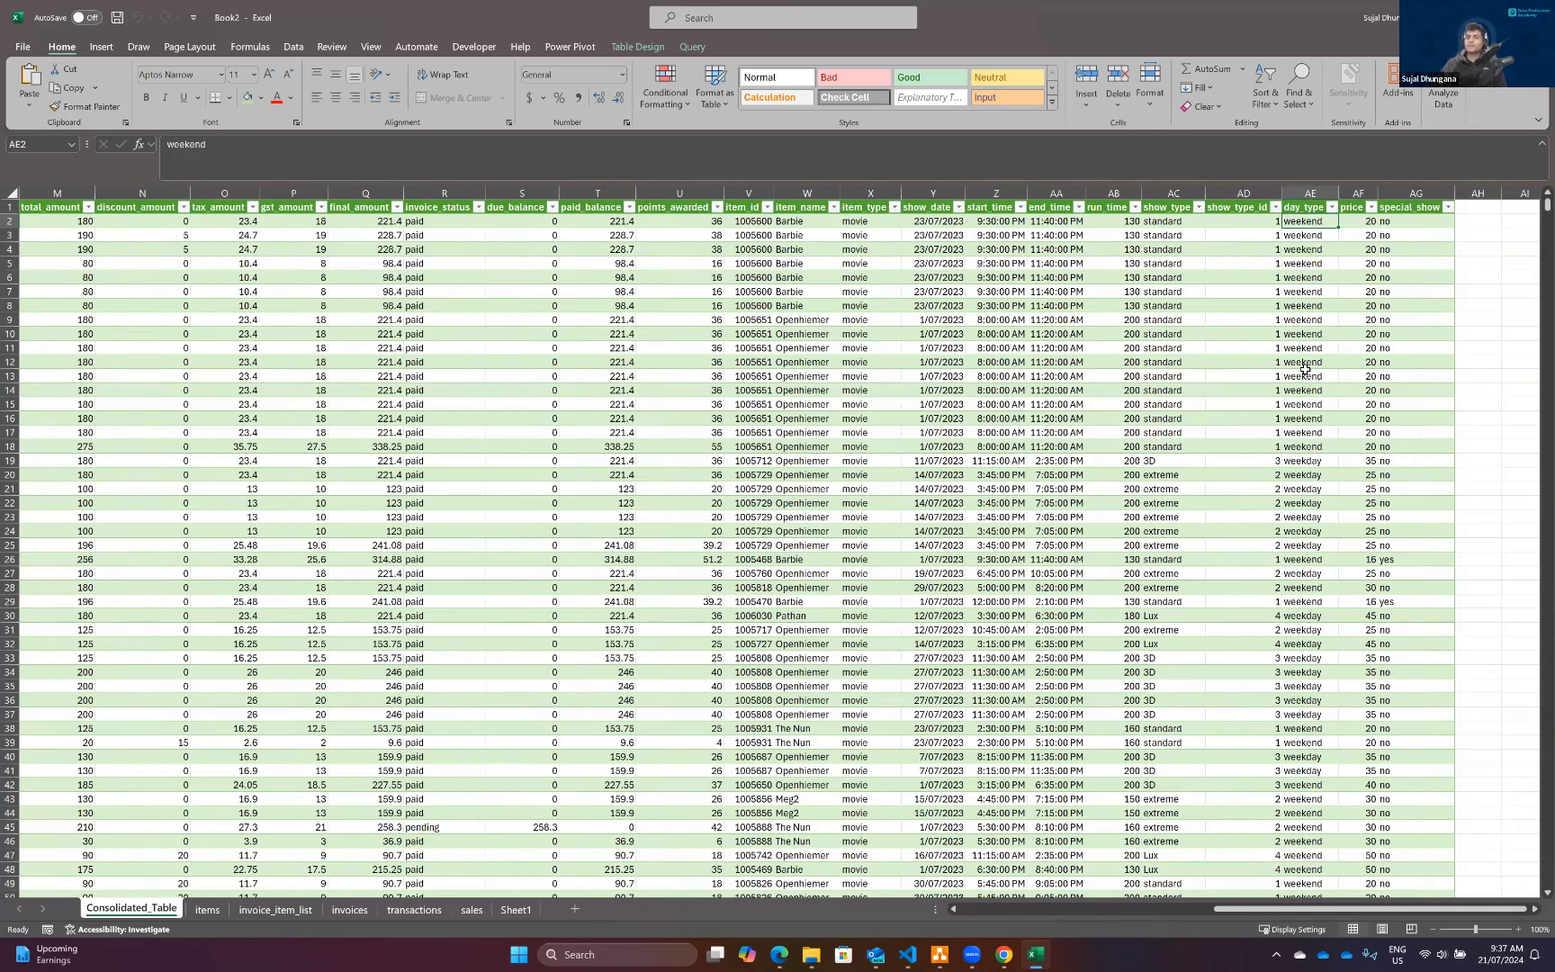
Insert a PivotTable from the whole Consolidated_Table on a new worksheet, adding the data to the Data Model.
{"action": "key", "text": "Right"}
{"action": "key", "text": "Right"}
{"action": "key", "text": "Up"}
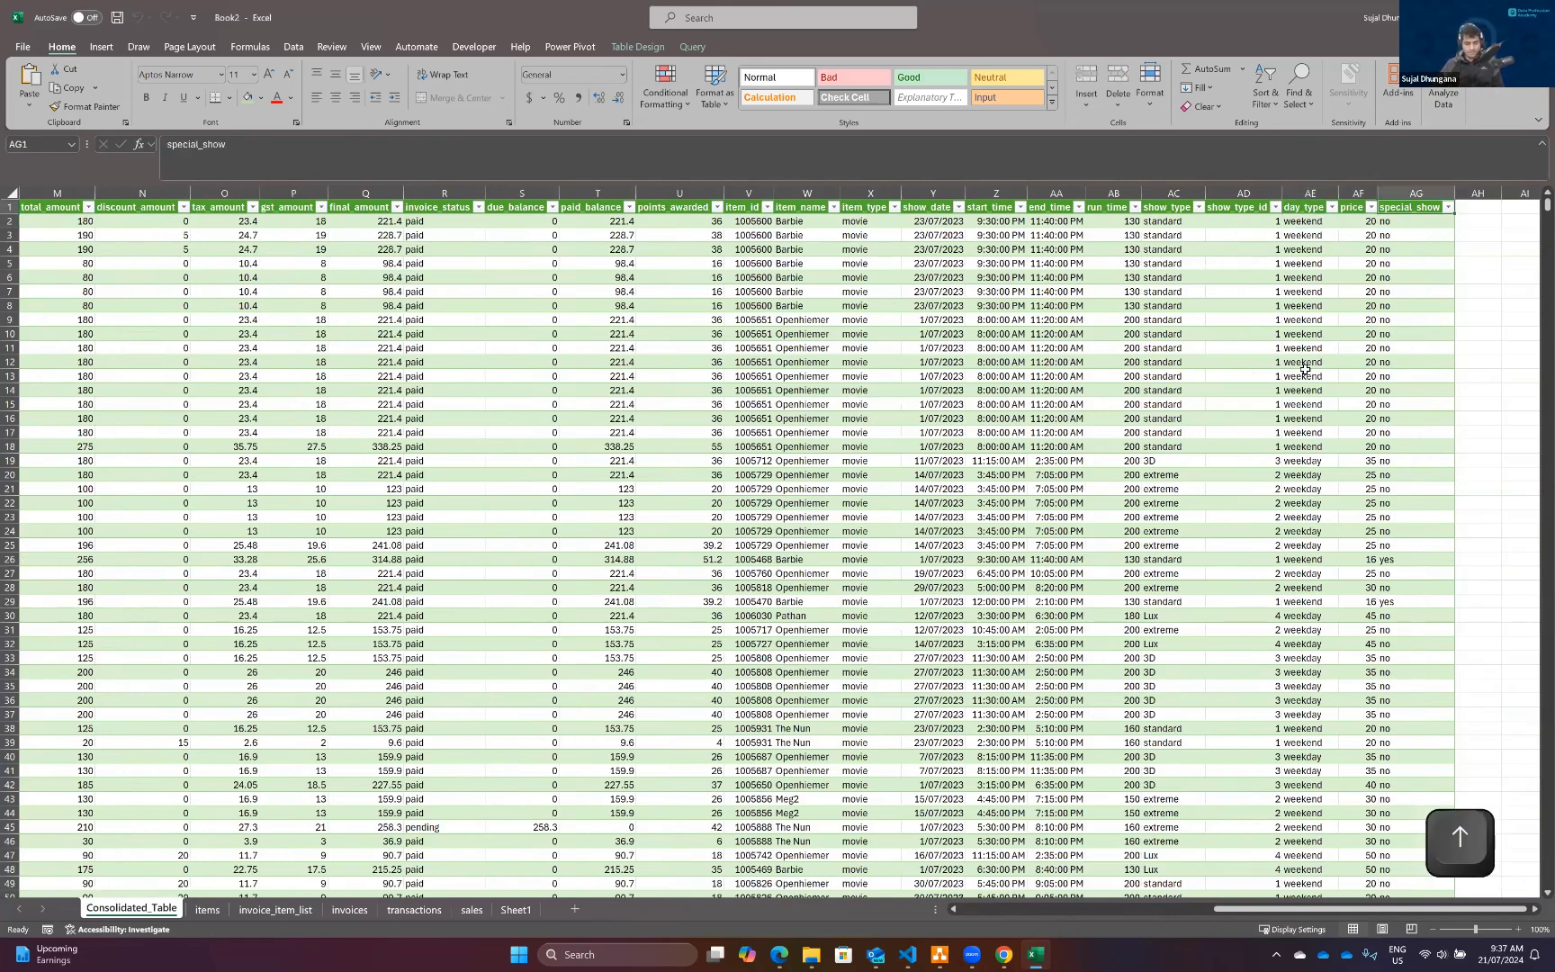
{"action": "key", "text": "ctrl+shift+Left"}
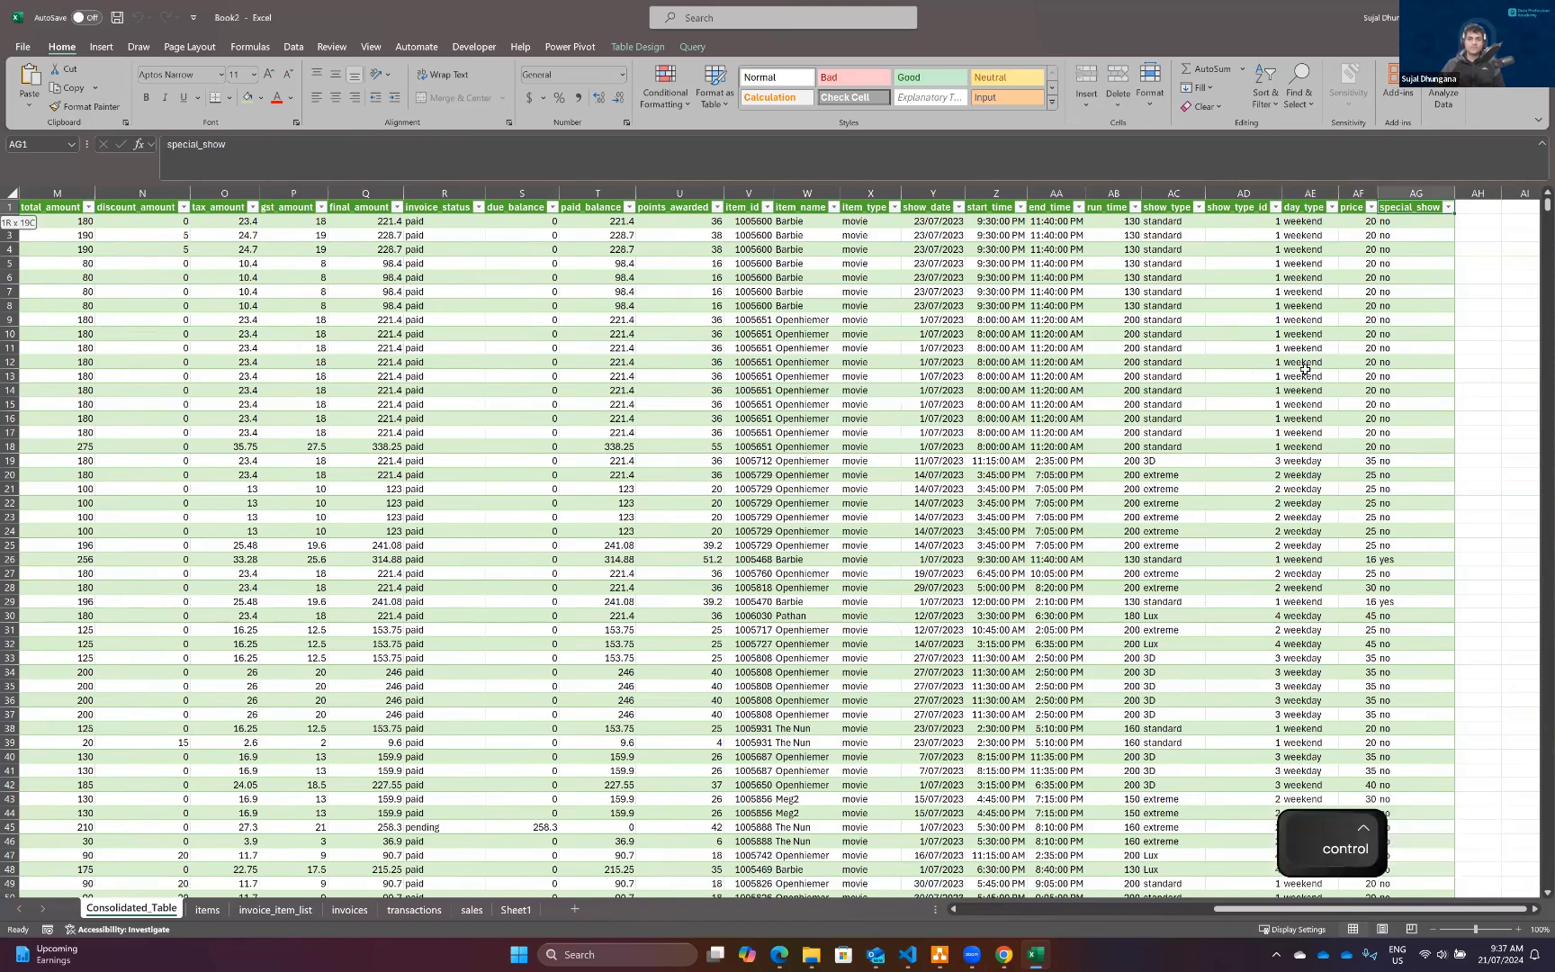
{"action": "key", "text": "ctrl+shift+Left"}
{"action": "key", "text": "ctrl+shift+Left"}
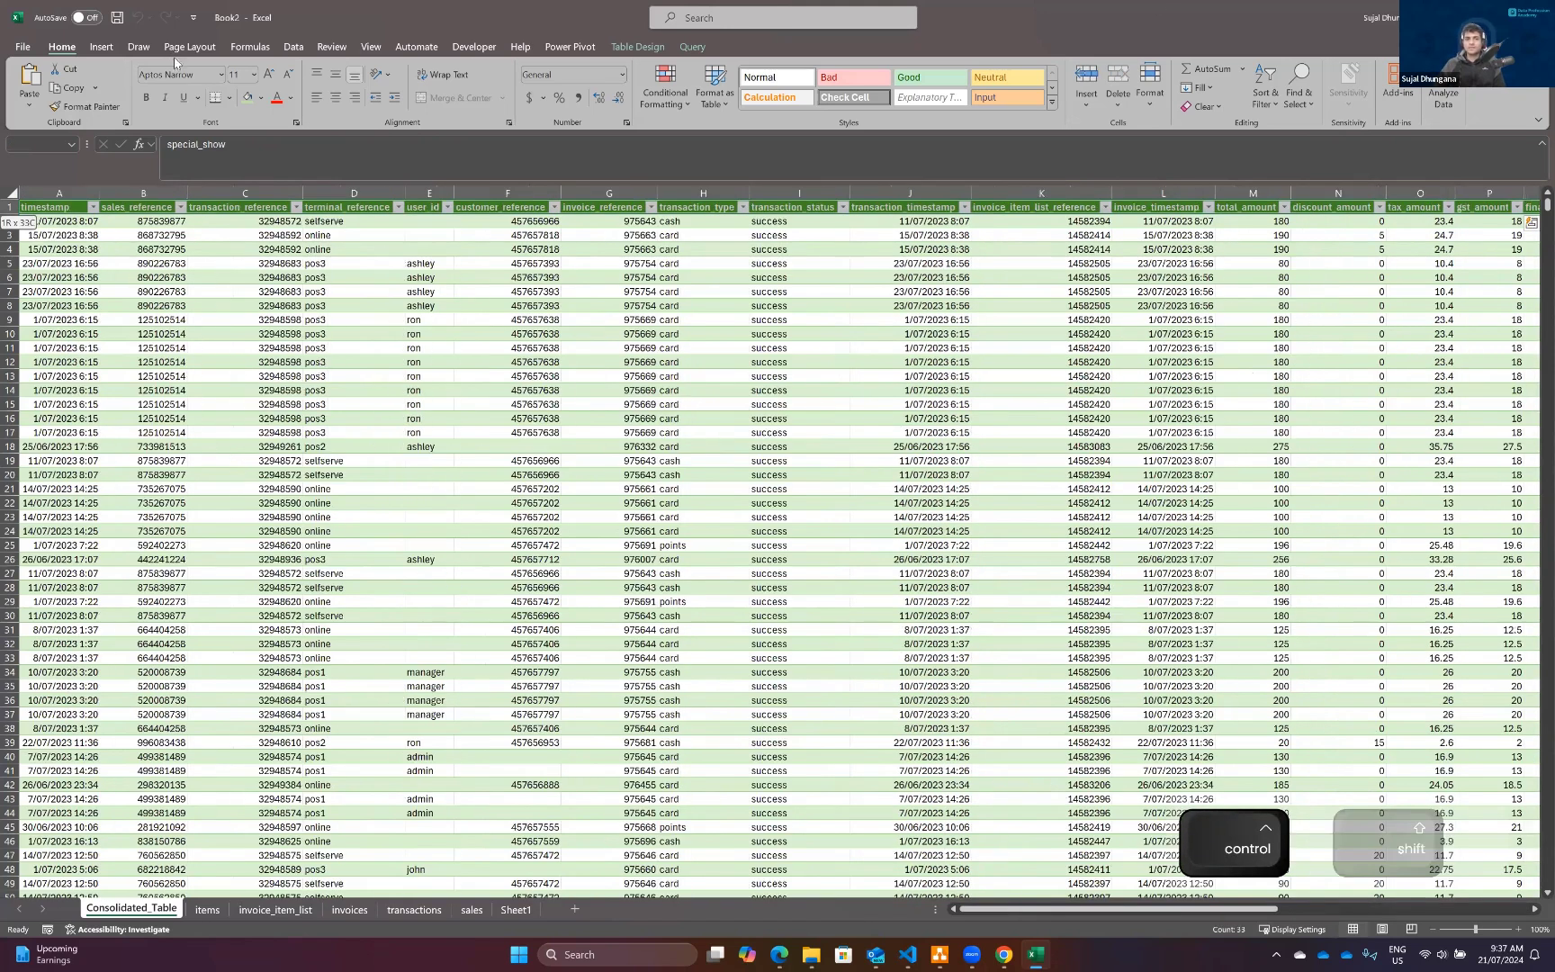
{"action": "key", "text": "ctrl+shift+Down"}
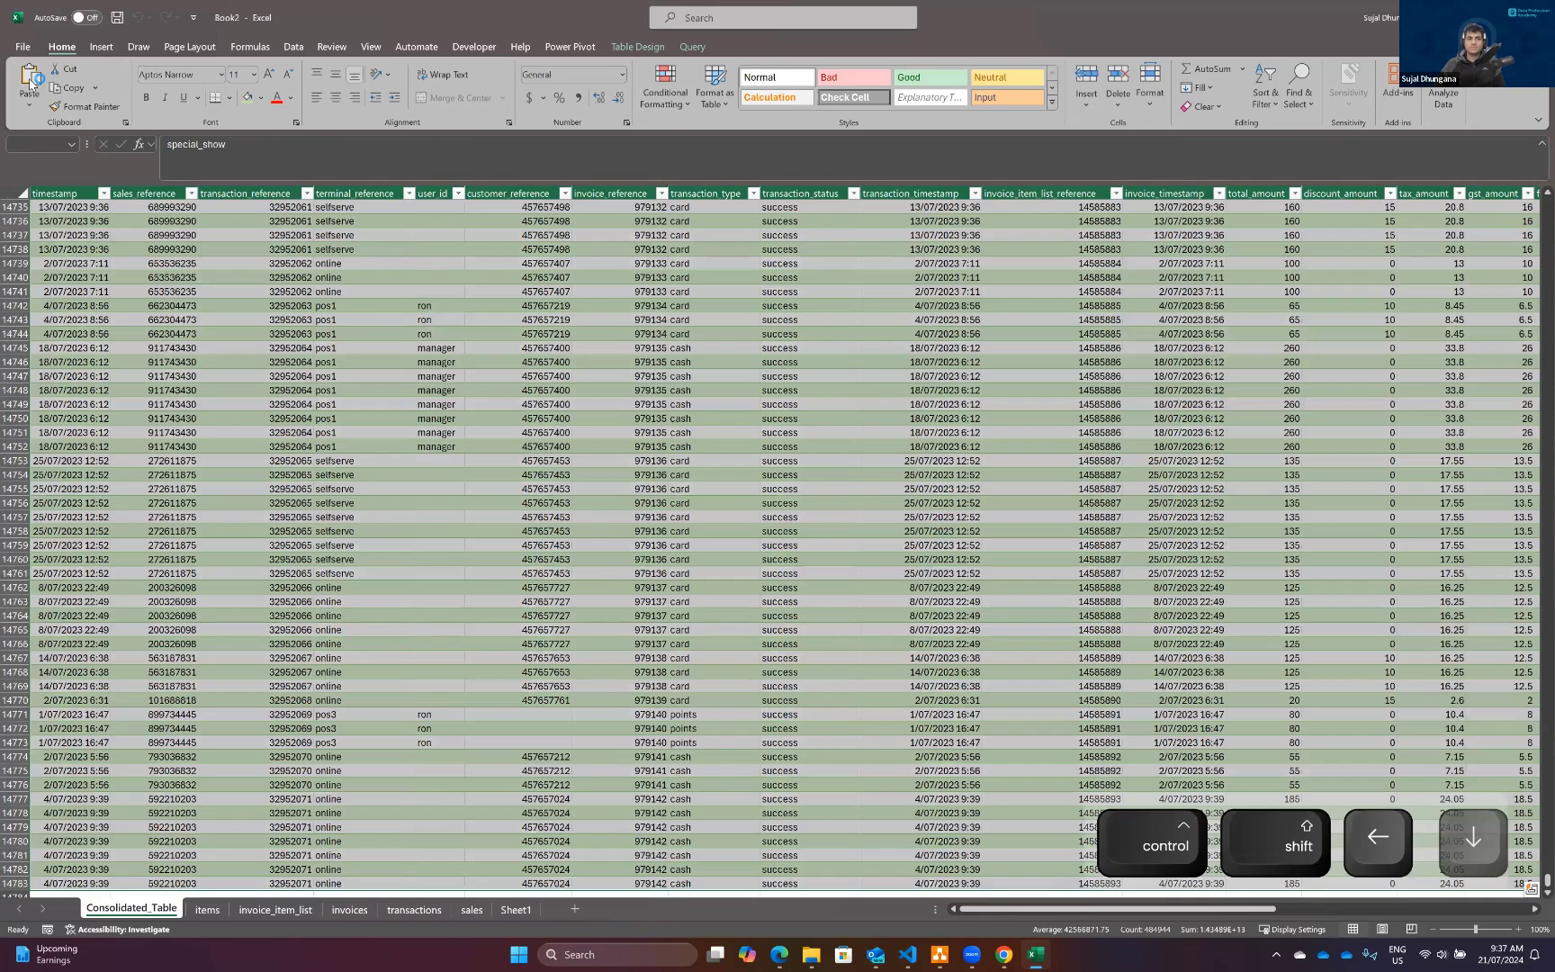
{"action": "left_click", "coordinate": [102, 46]}
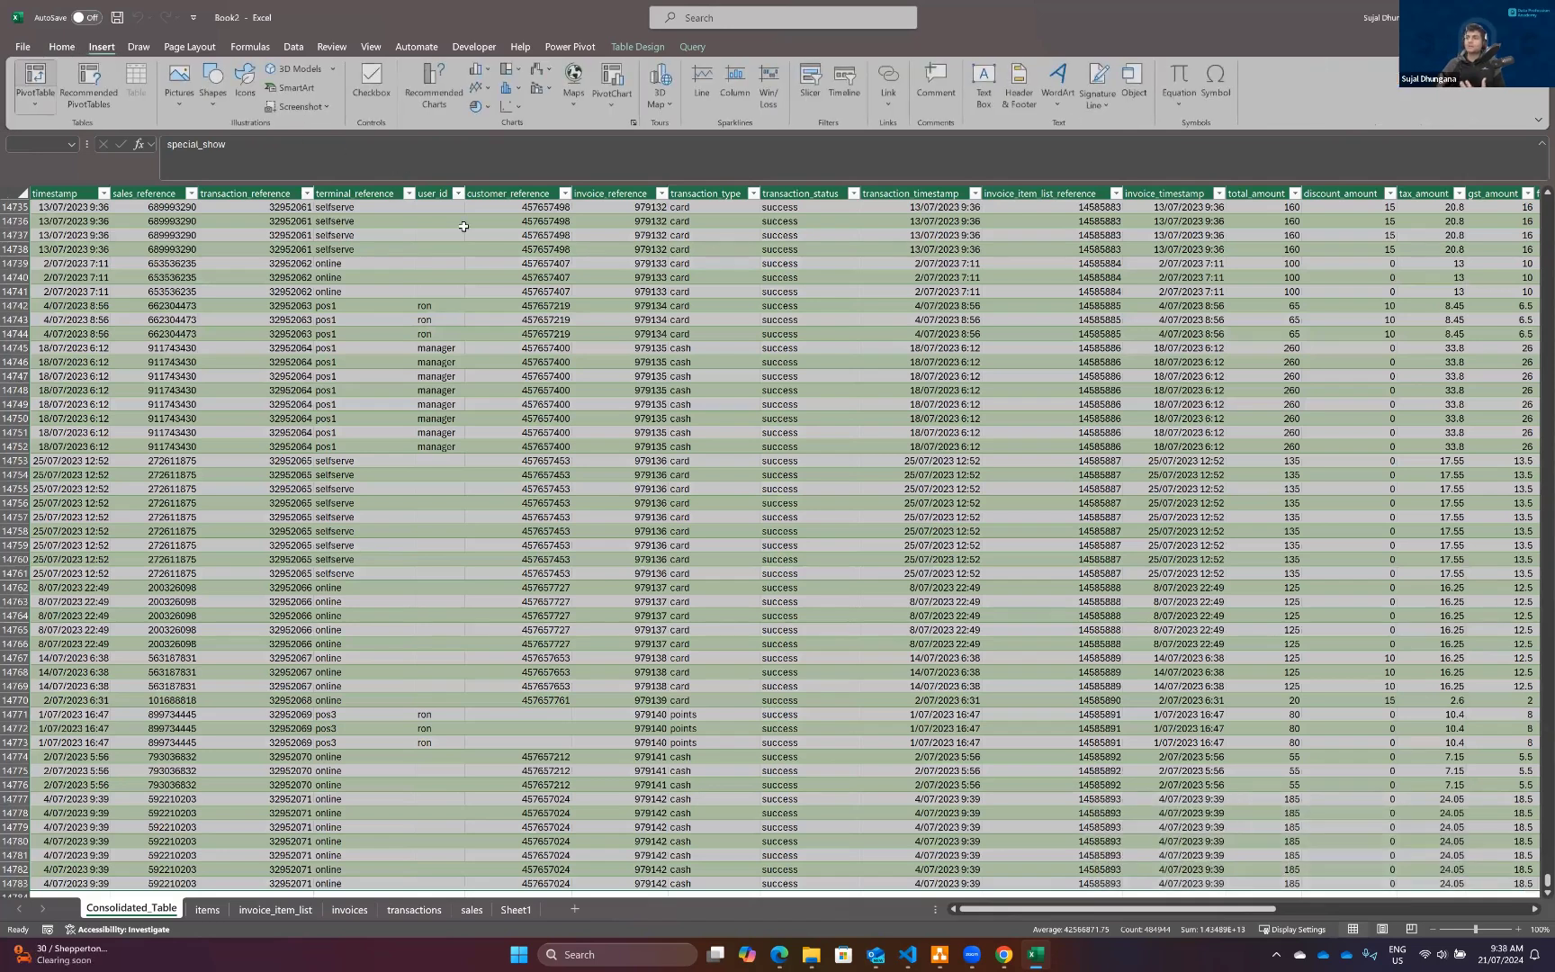
{"action": "key", "text": "alt+n"}
{"action": "key", "text": "v"}
{"action": "key", "text": "t"}
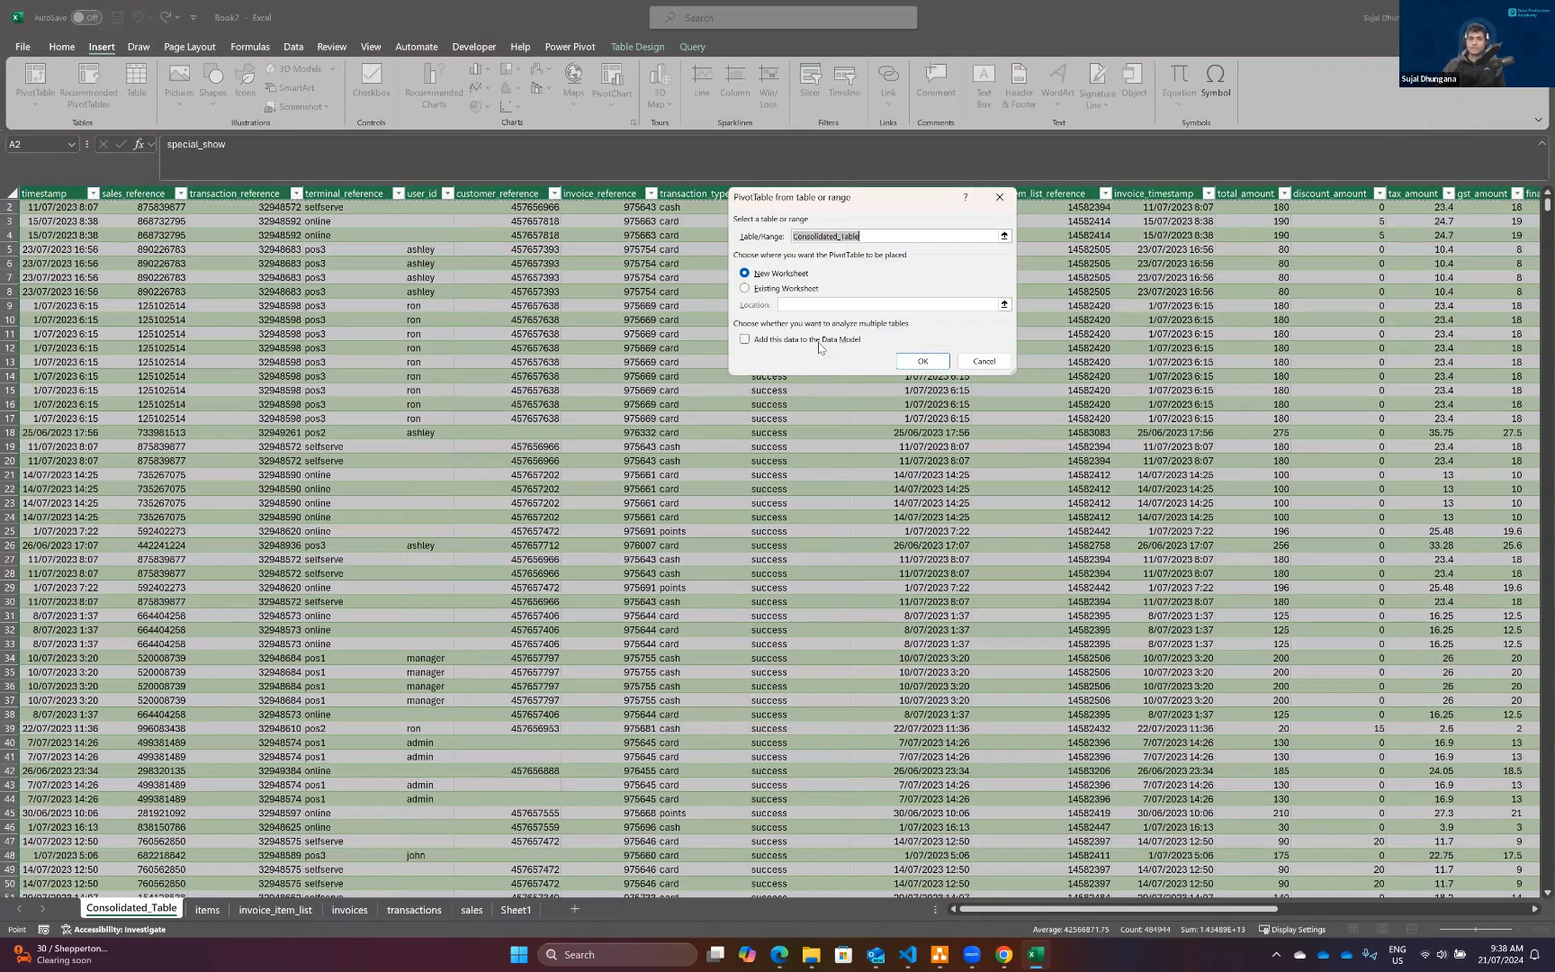
{"action": "key", "text": "alt+m"}
{"action": "left_click", "coordinate": [922, 364]}
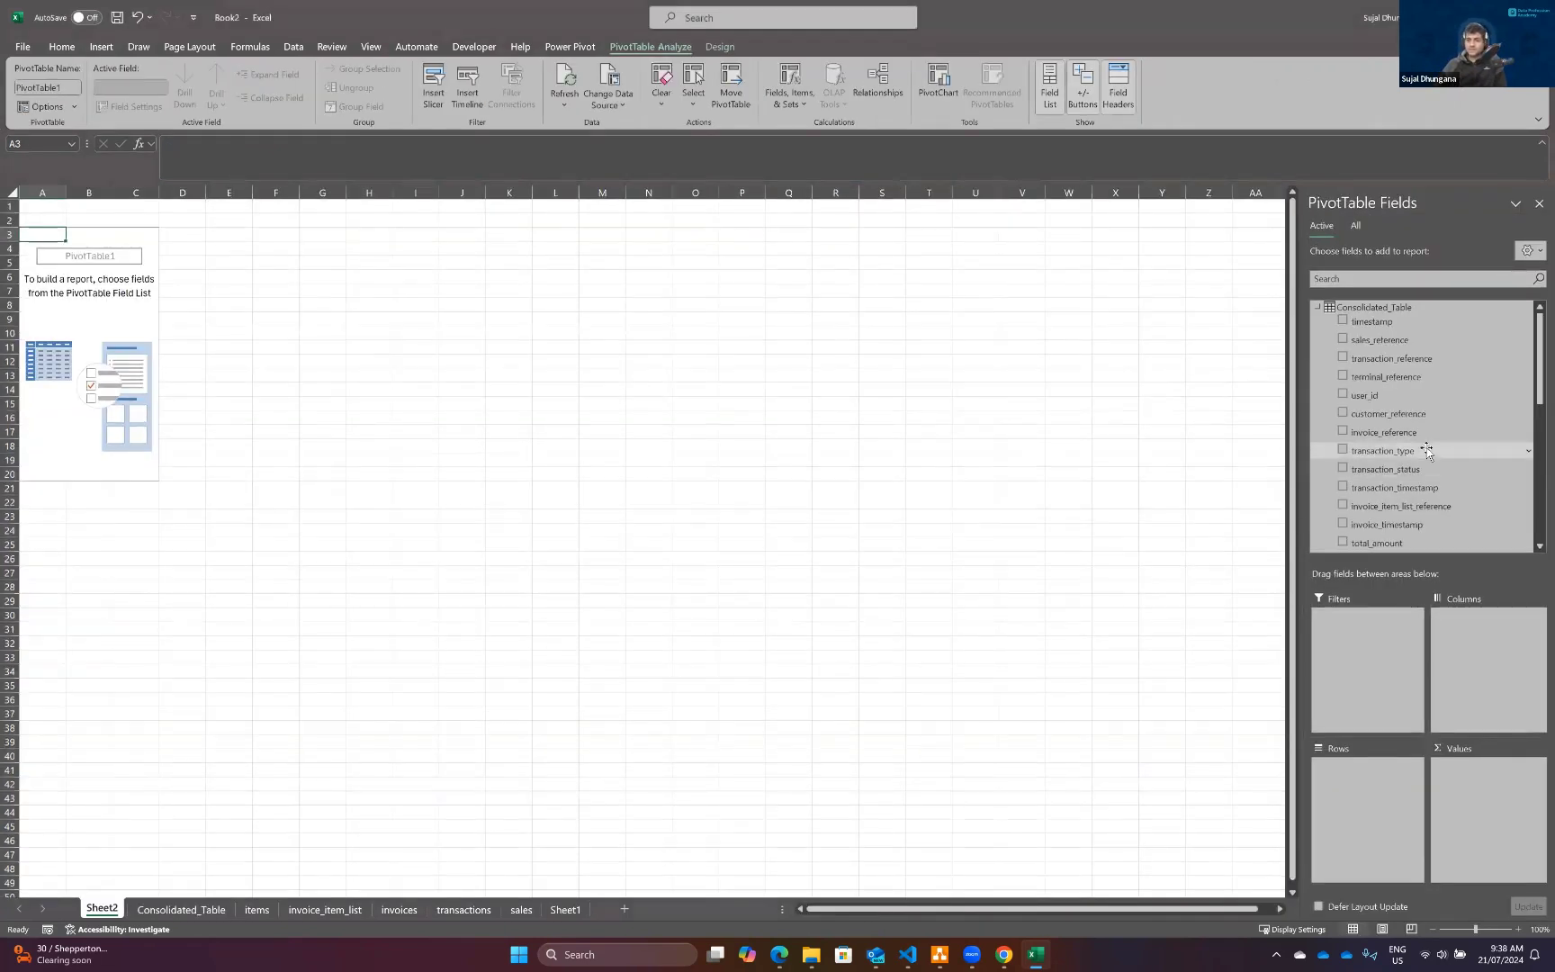
Set up the PivotTable with day_type as rows and the sum of price as values.
{"action": "scroll", "coordinate": [1427, 453], "scroll_direction": "down", "scroll_amount": 2}
{"action": "scroll", "coordinate": [1428, 452], "scroll_direction": "down", "scroll_amount": 4}
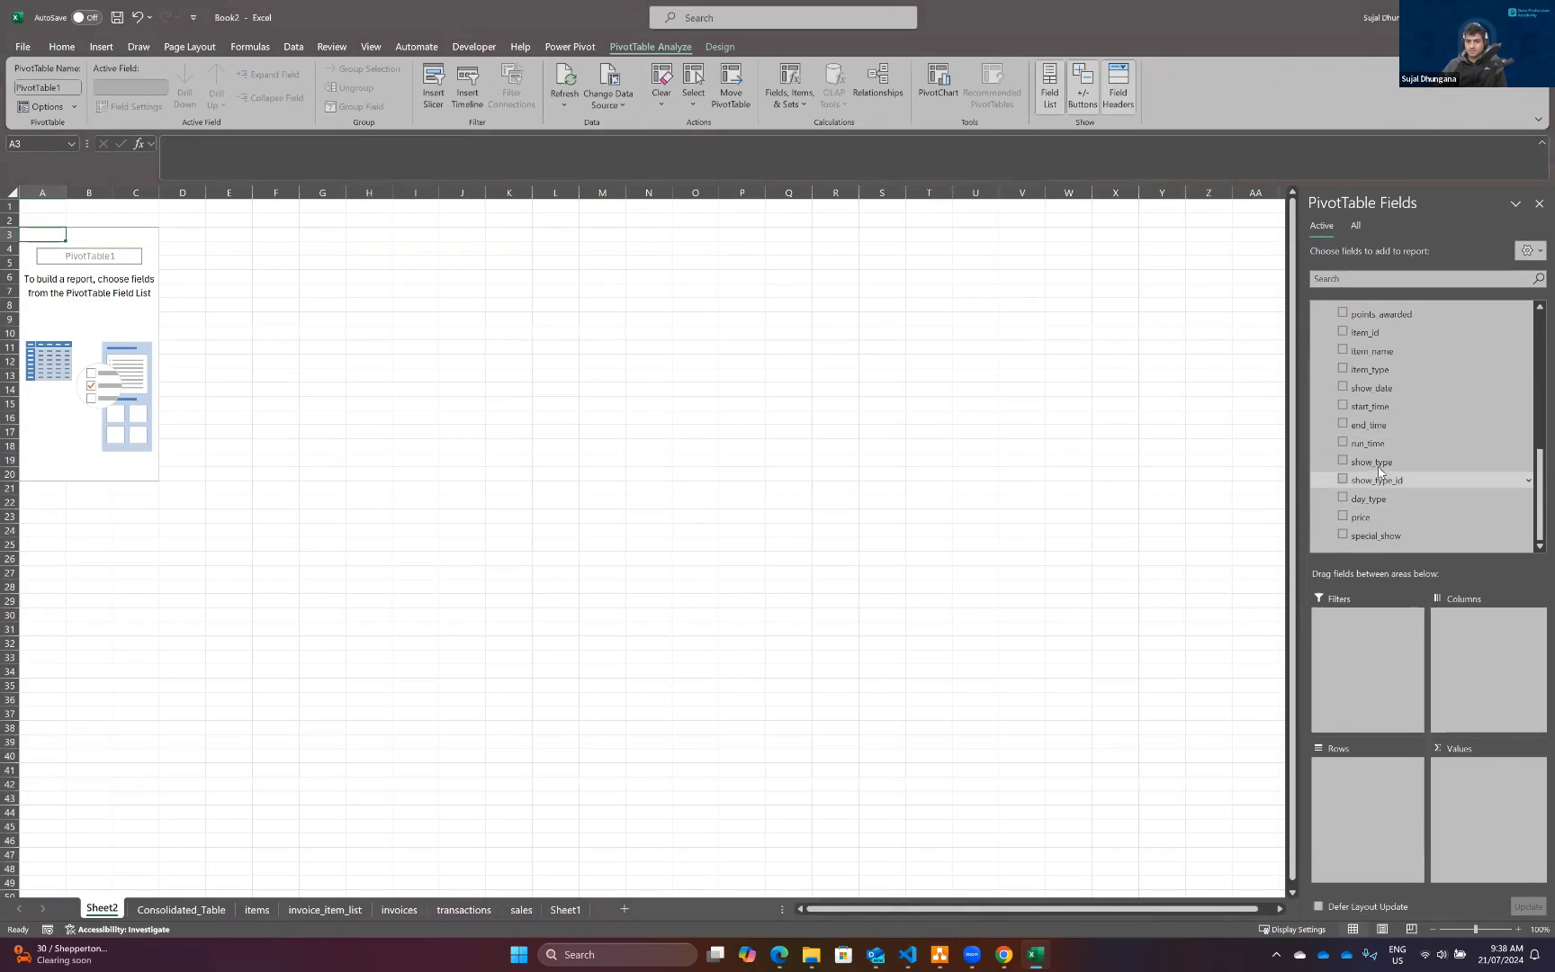
{"action": "left_click_drag", "start_coordinate": [1383, 501], "coordinate": [1463, 643]}
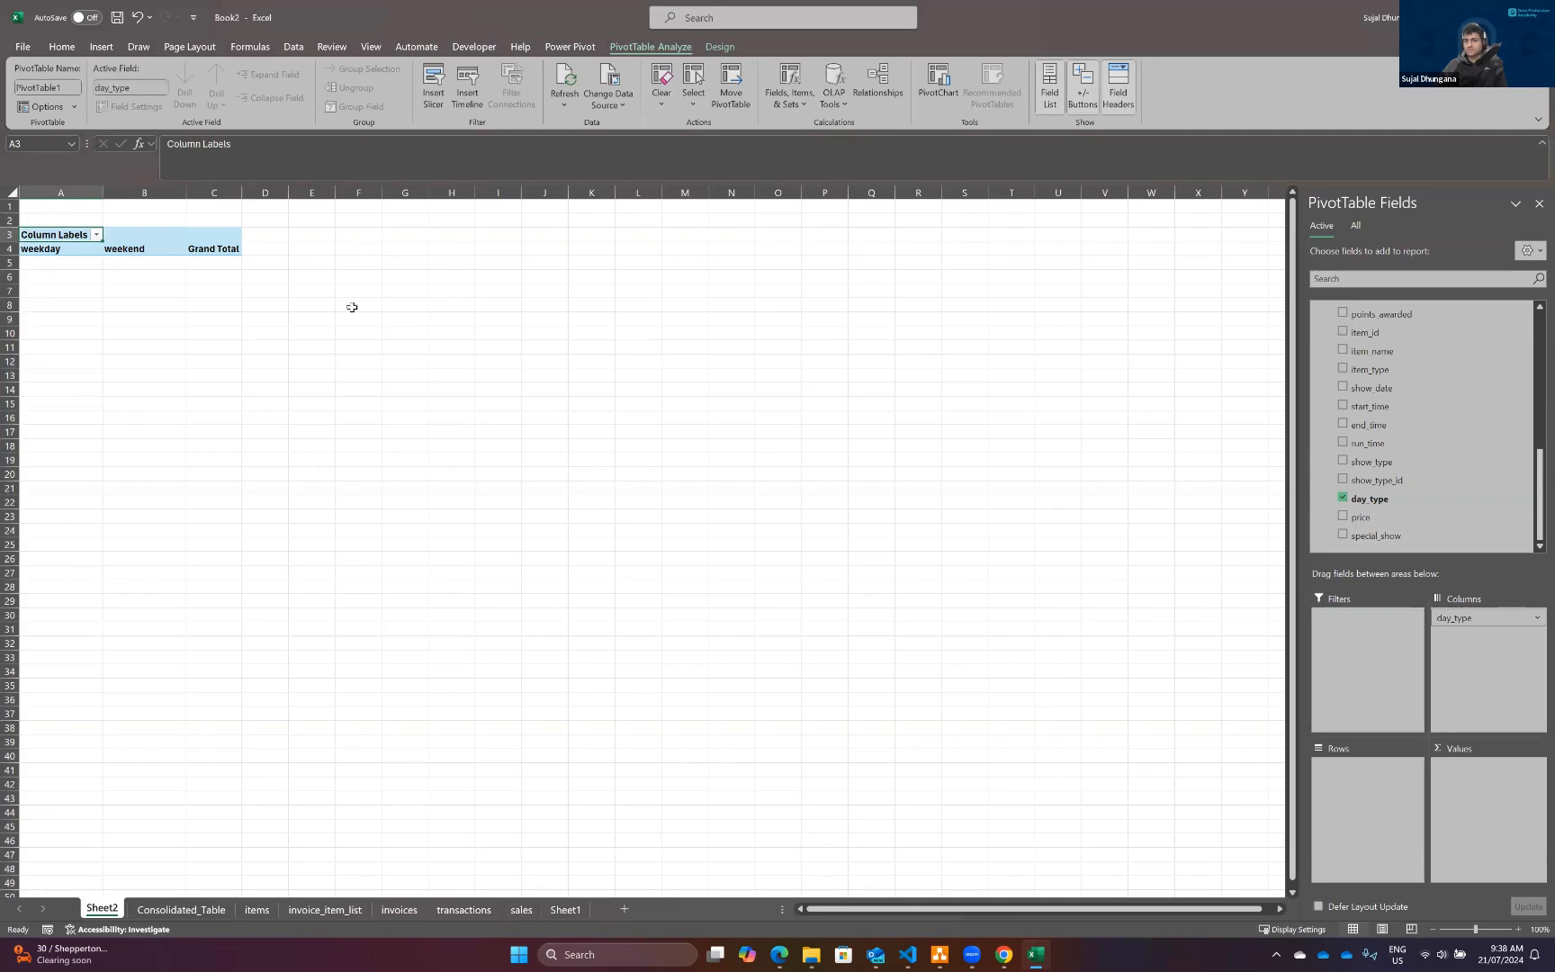
{"action": "left_click_drag", "start_coordinate": [1465, 624], "coordinate": [1369, 779]}
{"action": "left_click_drag", "start_coordinate": [1363, 517], "coordinate": [1476, 770]}
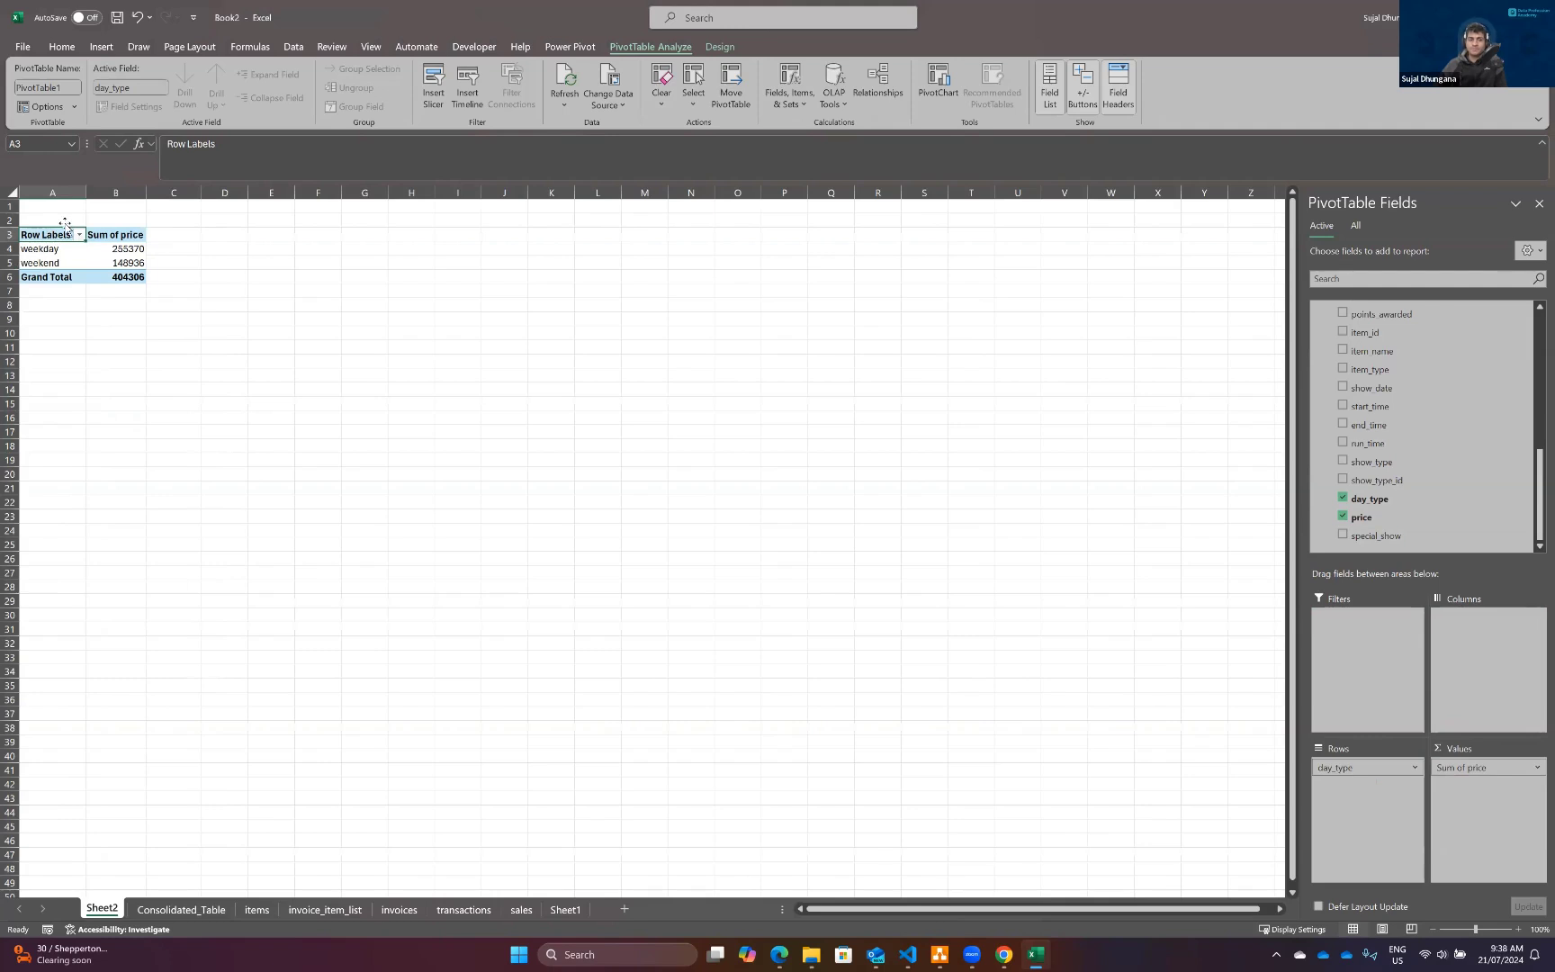
Examine the weekday and weekend price sums in the PivotTable at 190% zoom.
{"action": "left_click", "coordinate": [1519, 928]}
{"action": "left_click", "coordinate": [1519, 929]}
{"action": "left_click", "coordinate": [1519, 929]}
{"action": "left_click", "coordinate": [1519, 928]}
{"action": "left_click", "coordinate": [1519, 928]}
{"action": "left_click", "coordinate": [1519, 929]}
{"action": "left_click", "coordinate": [1519, 929]}
{"action": "left_click", "coordinate": [1519, 929]}
{"action": "left_click", "coordinate": [1519, 929]}
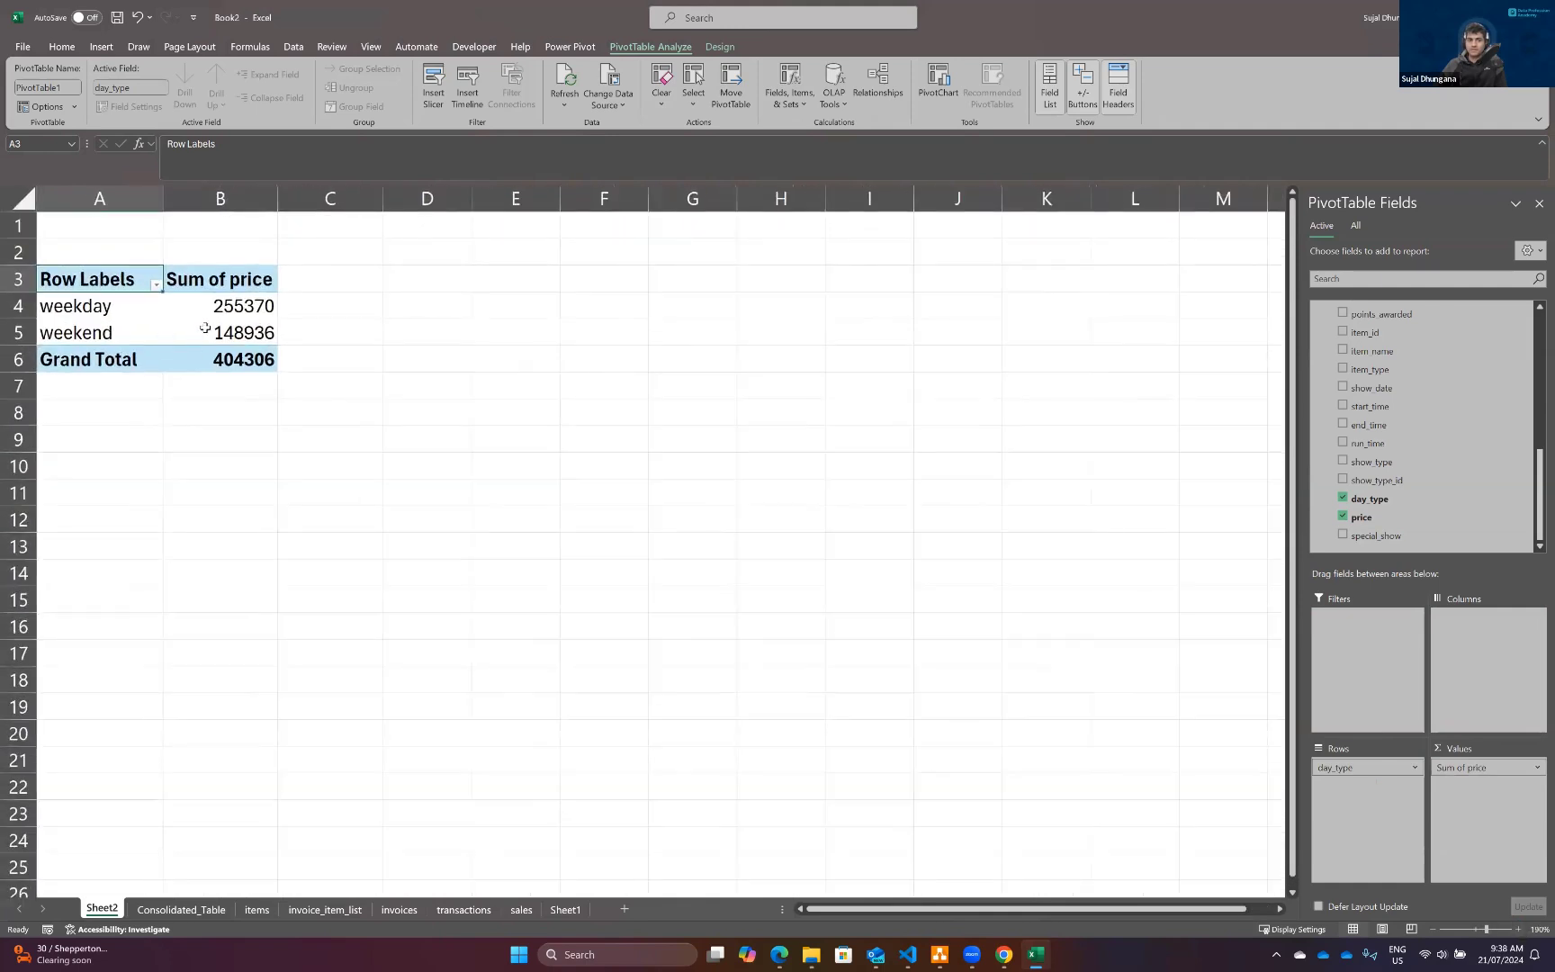
{"action": "mouse_move", "coordinate": [205, 328]}
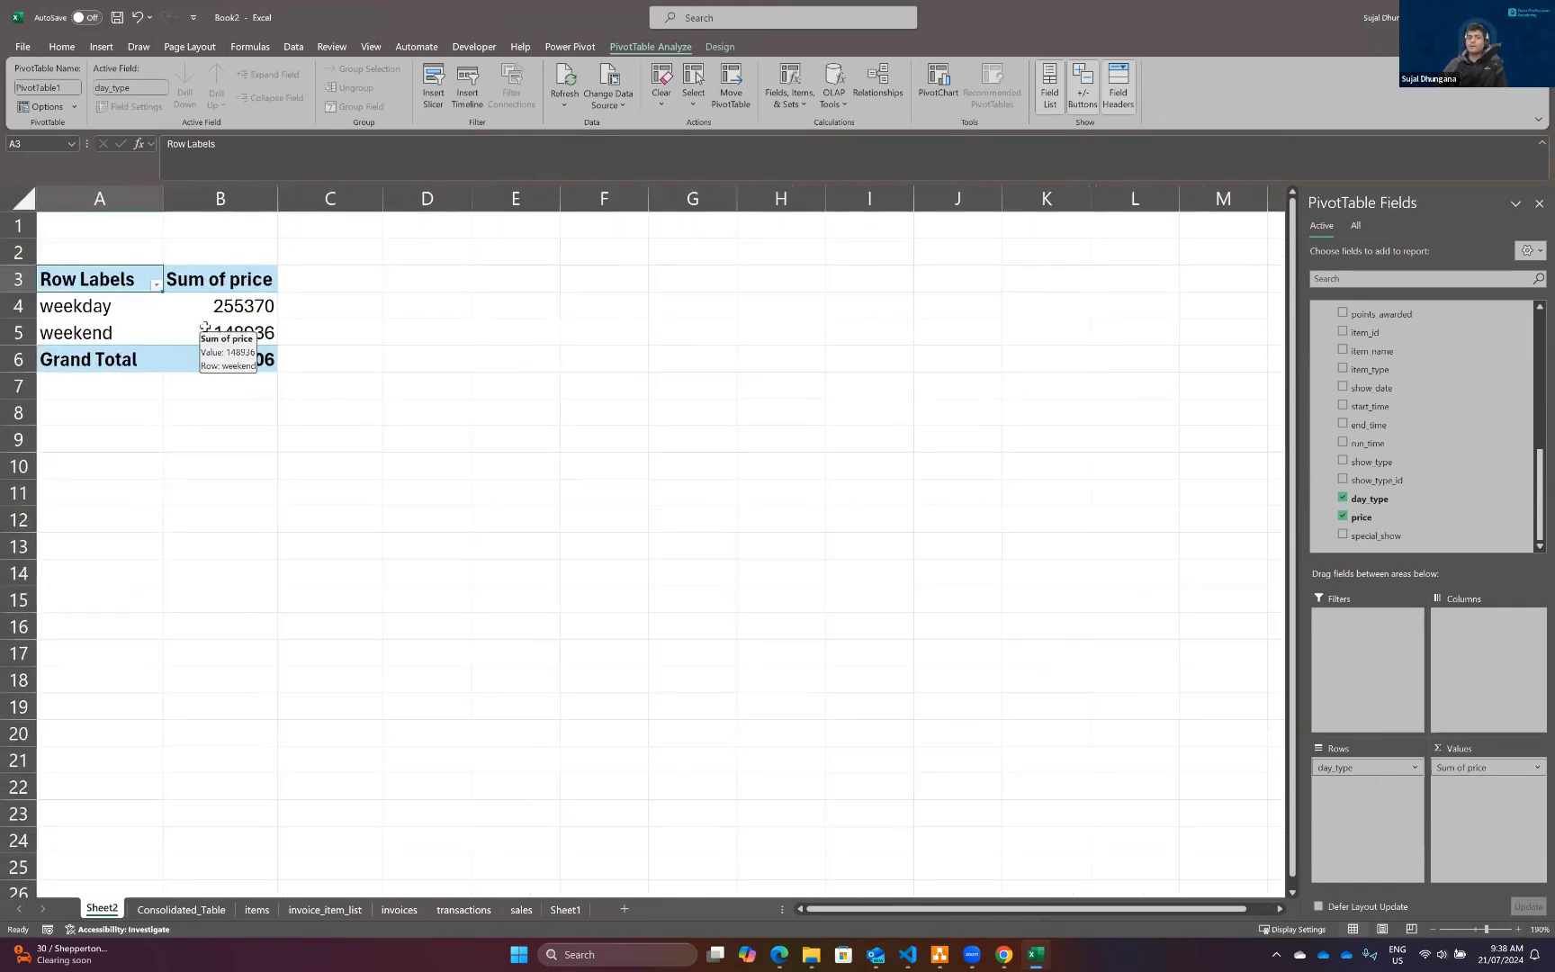
{"action": "left_click", "coordinate": [225, 316]}
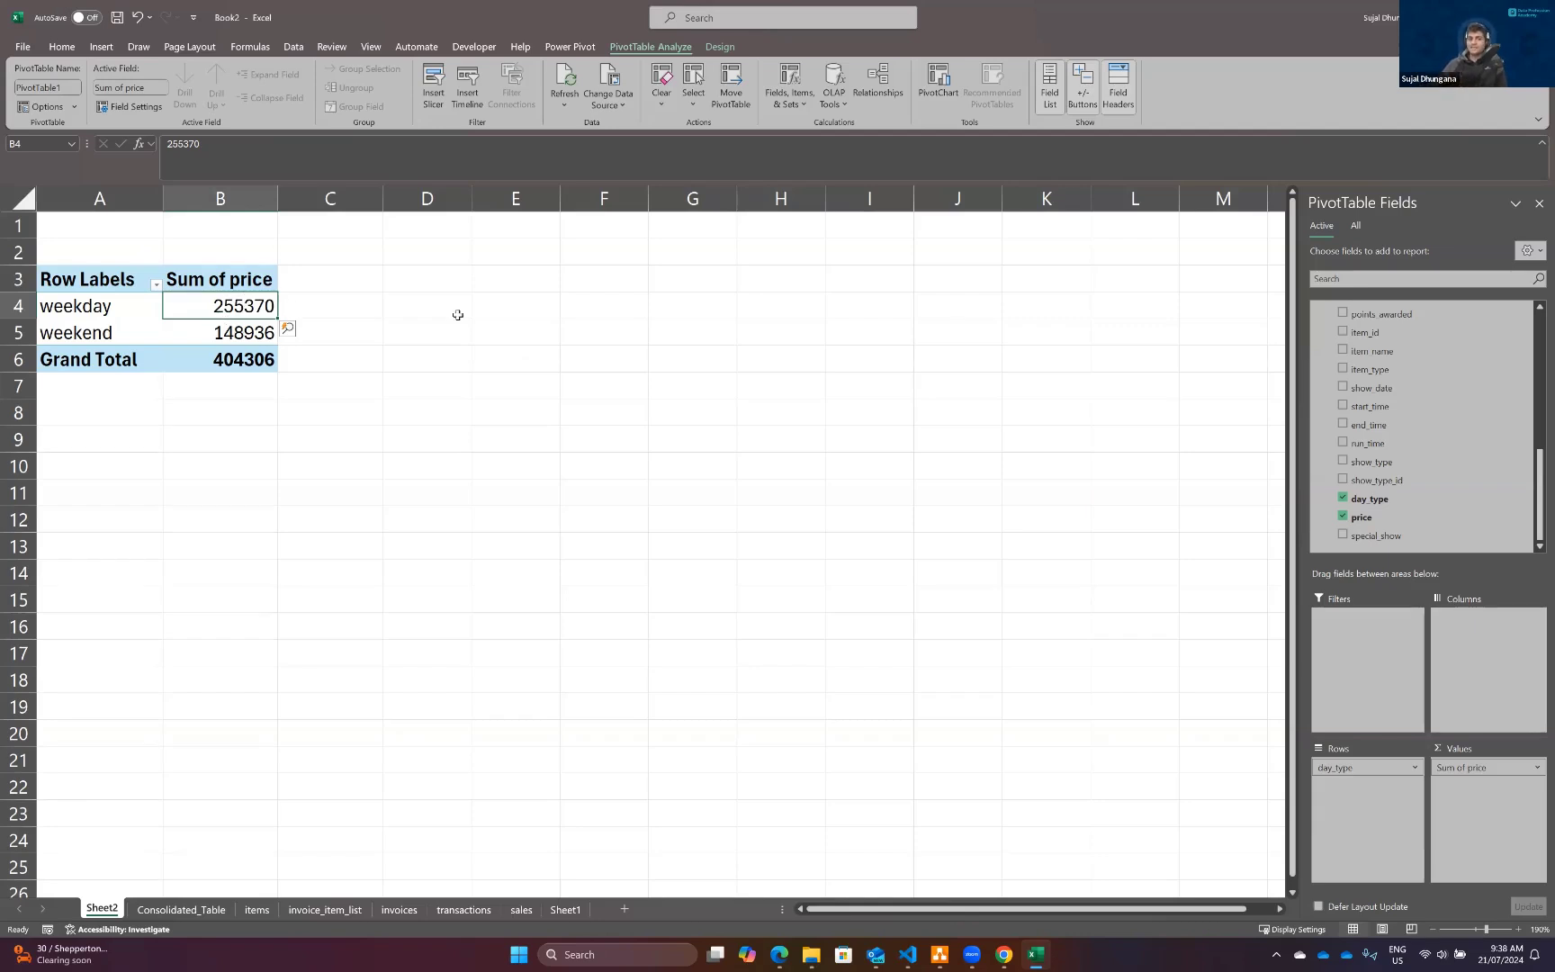
Calculate the weekday price per day in G4 by dividing the PivotTable's weekday sum by 5.
{"action": "left_click", "coordinate": [719, 308]}
{"action": "type", "text": "="}
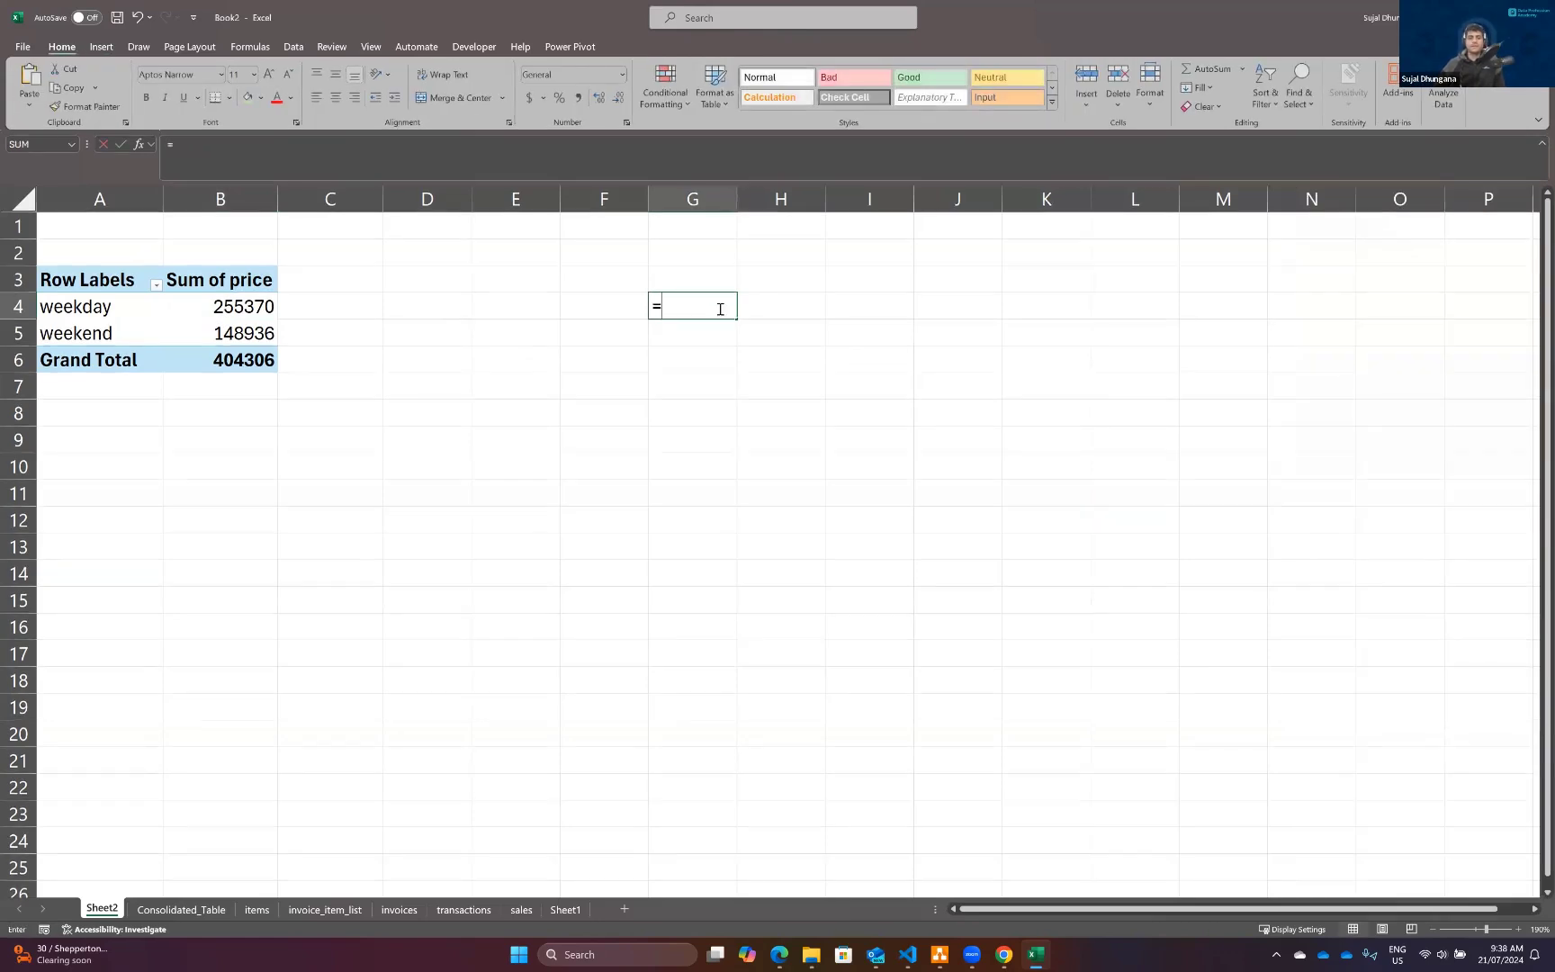
{"action": "left_click", "coordinate": [247, 304]}
{"action": "type", "text": "/"}
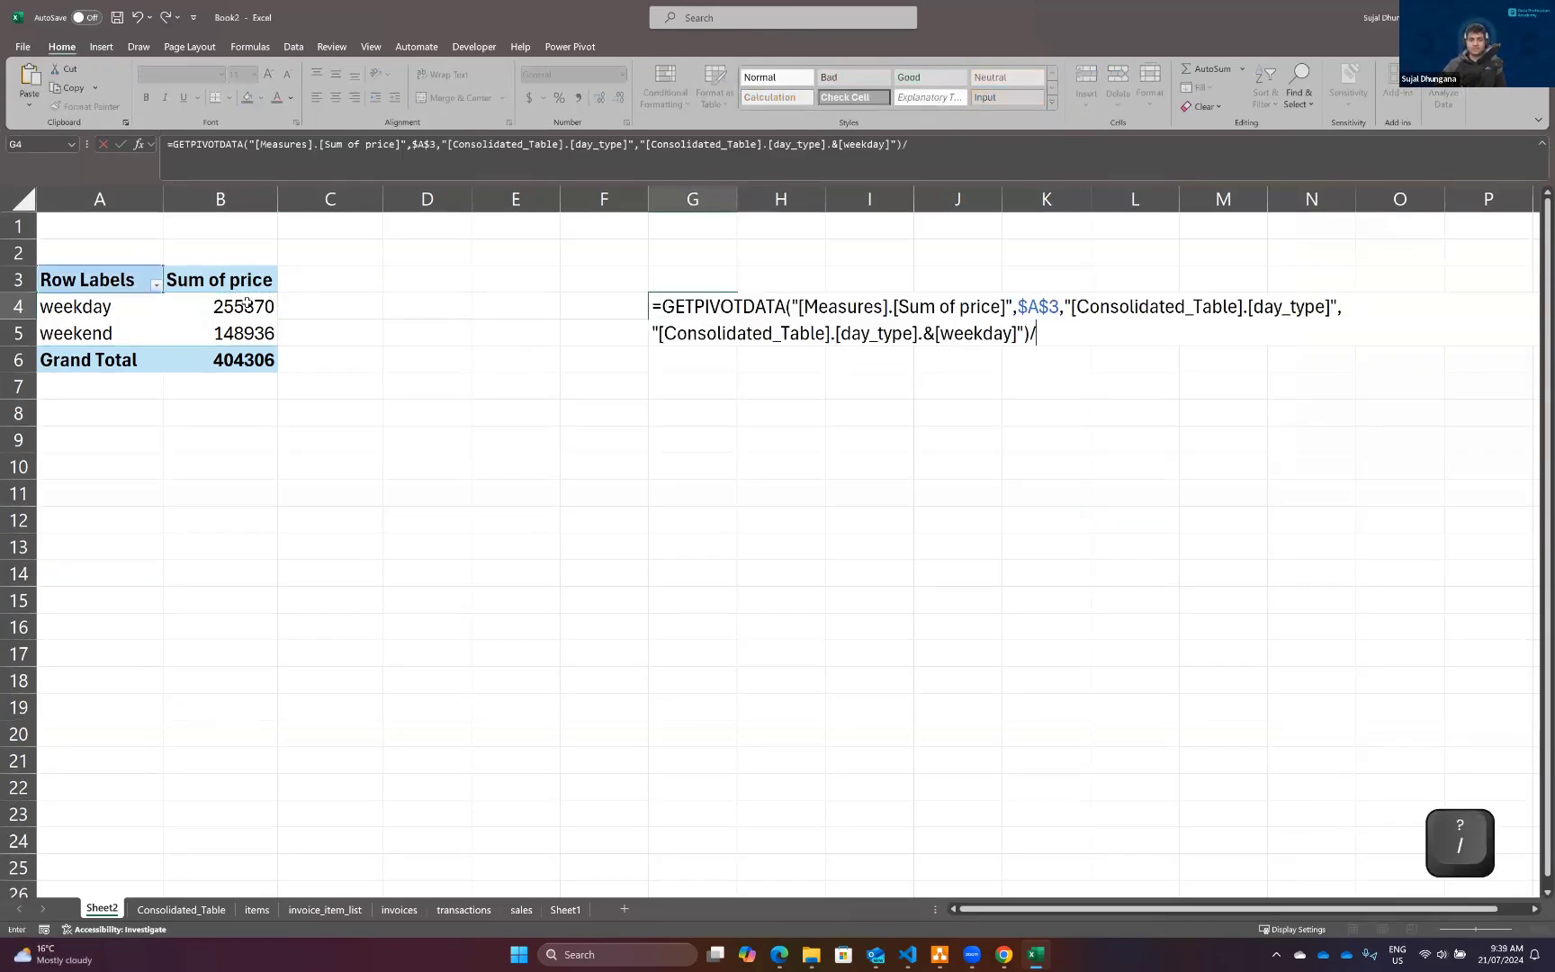
{"action": "type", "text": "5"}
{"action": "key", "text": "Return"}
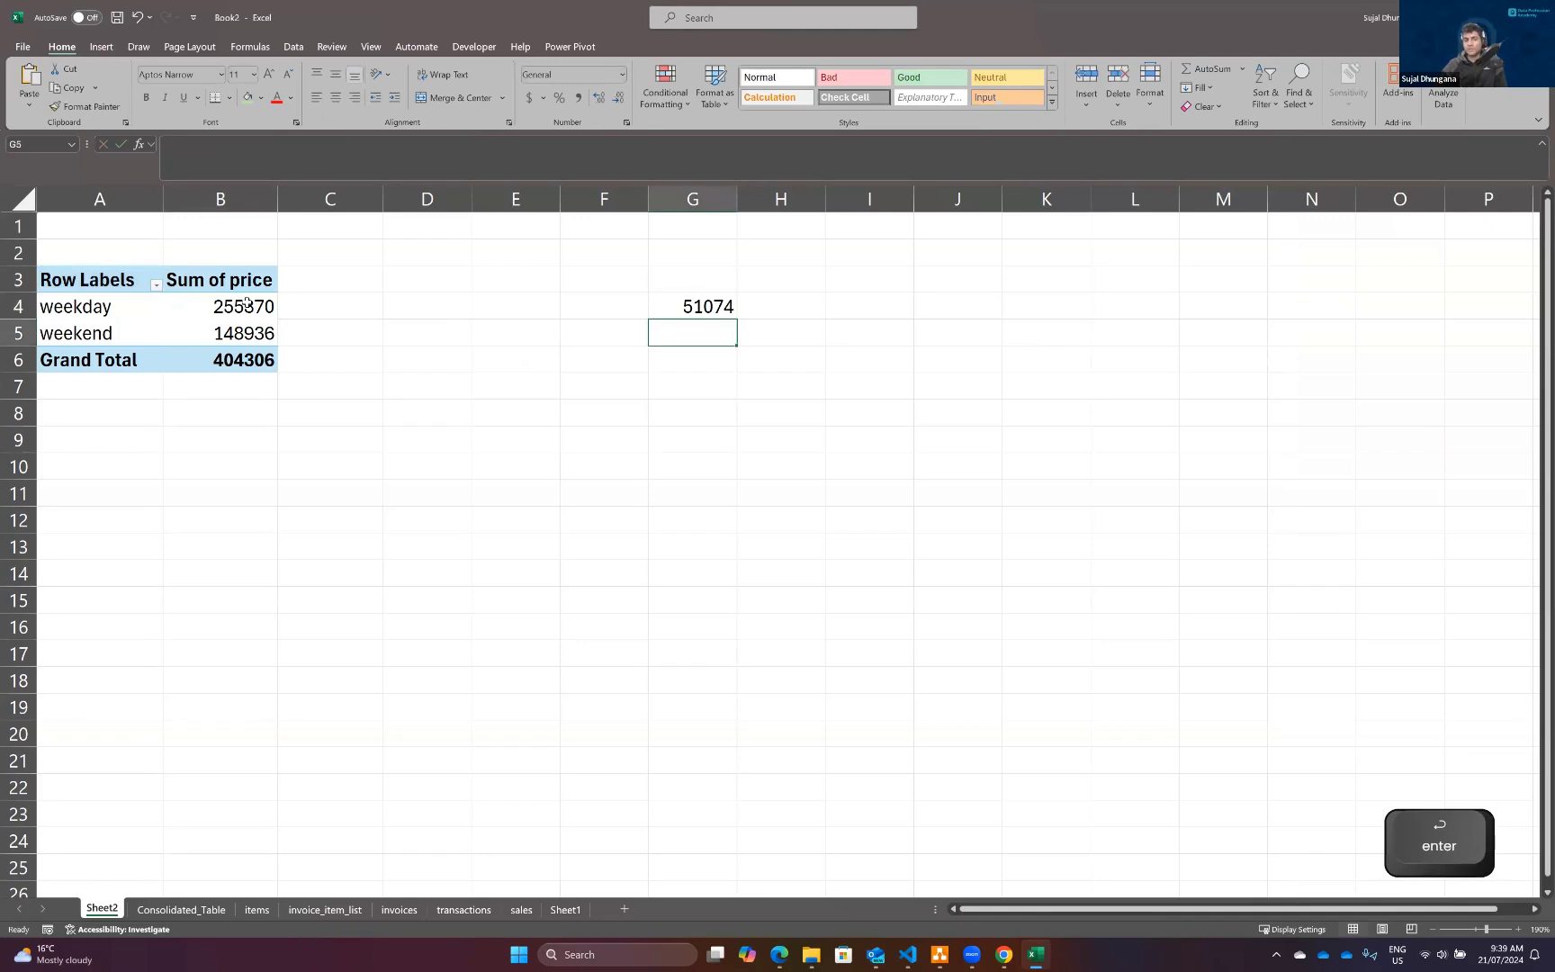
Calculate the weekend price per day in G5 by dividing the PivotTable's weekend sum by 2.
{"action": "type", "text": "="}
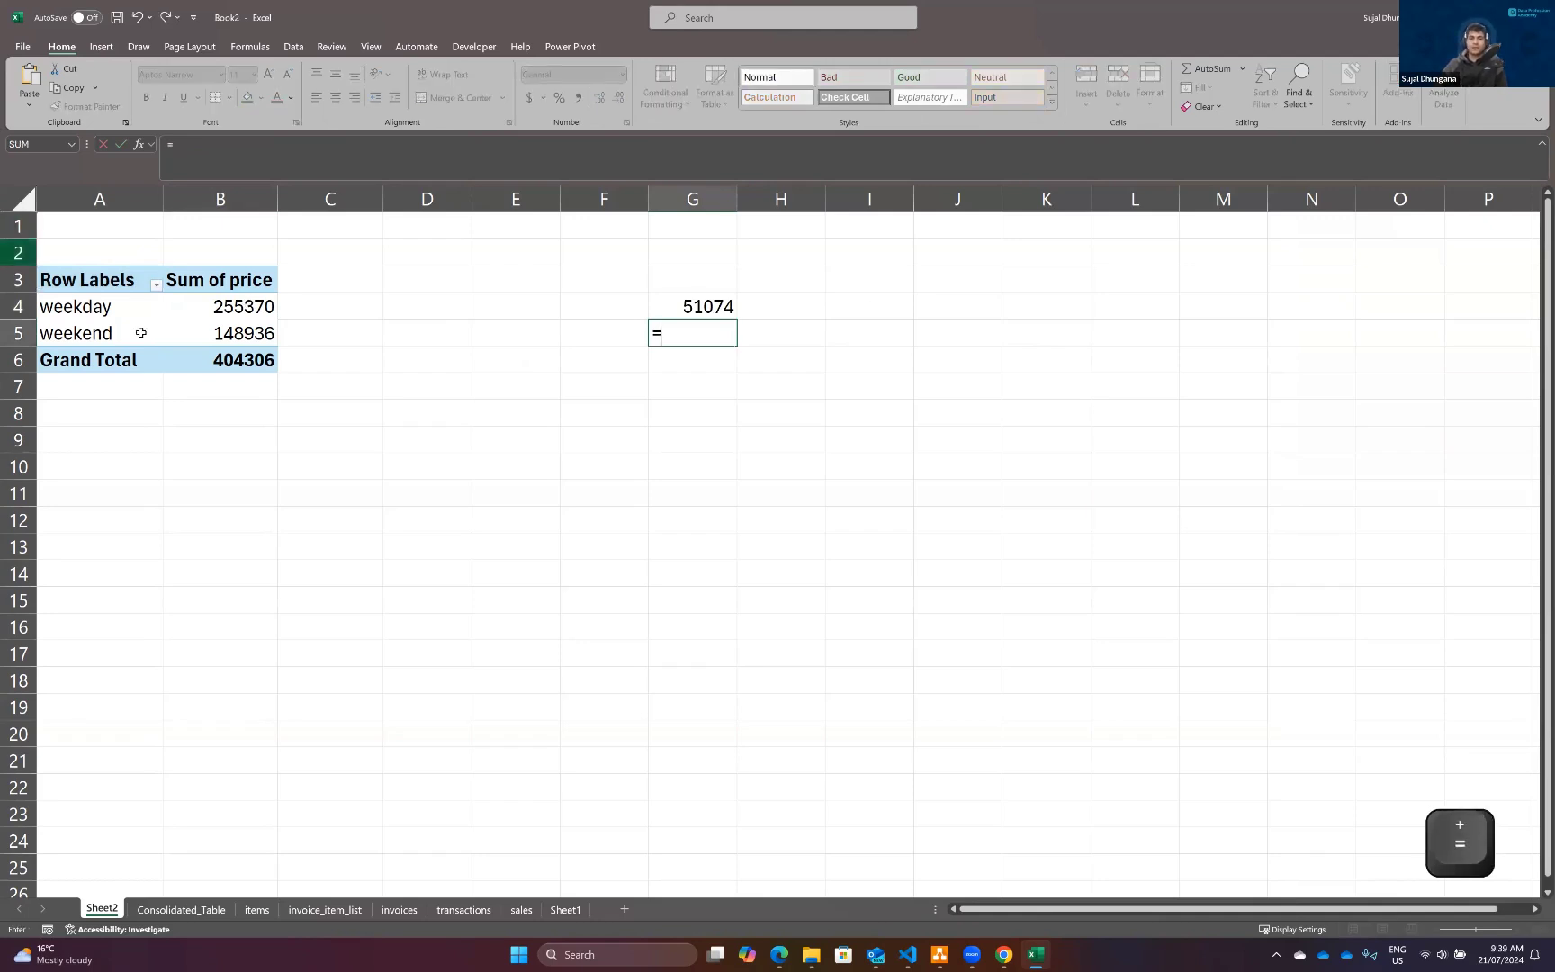
{"action": "left_click", "coordinate": [234, 333]}
{"action": "type", "text": "/2"}
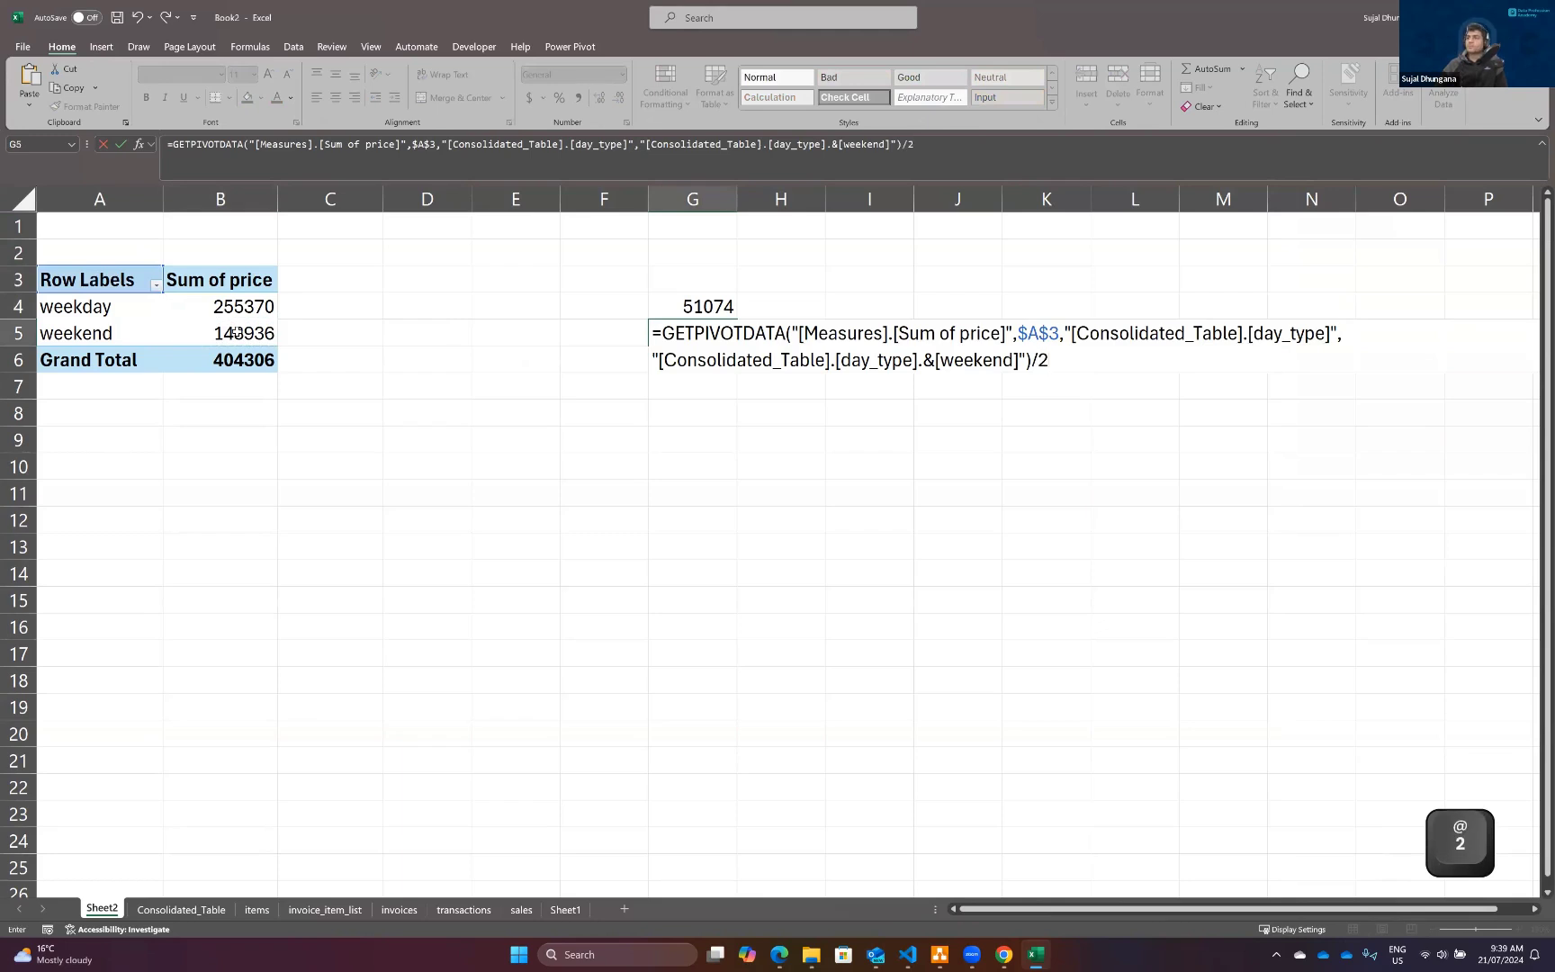
{"action": "key", "text": "Return"}
Label the two daily figures "Per Day" in H4 and fill the label down to H5.
{"action": "key", "text": "Up"}
{"action": "key", "text": "Up"}
{"action": "left_click_drag", "start_coordinate": [825, 319], "coordinate": [828, 346]}
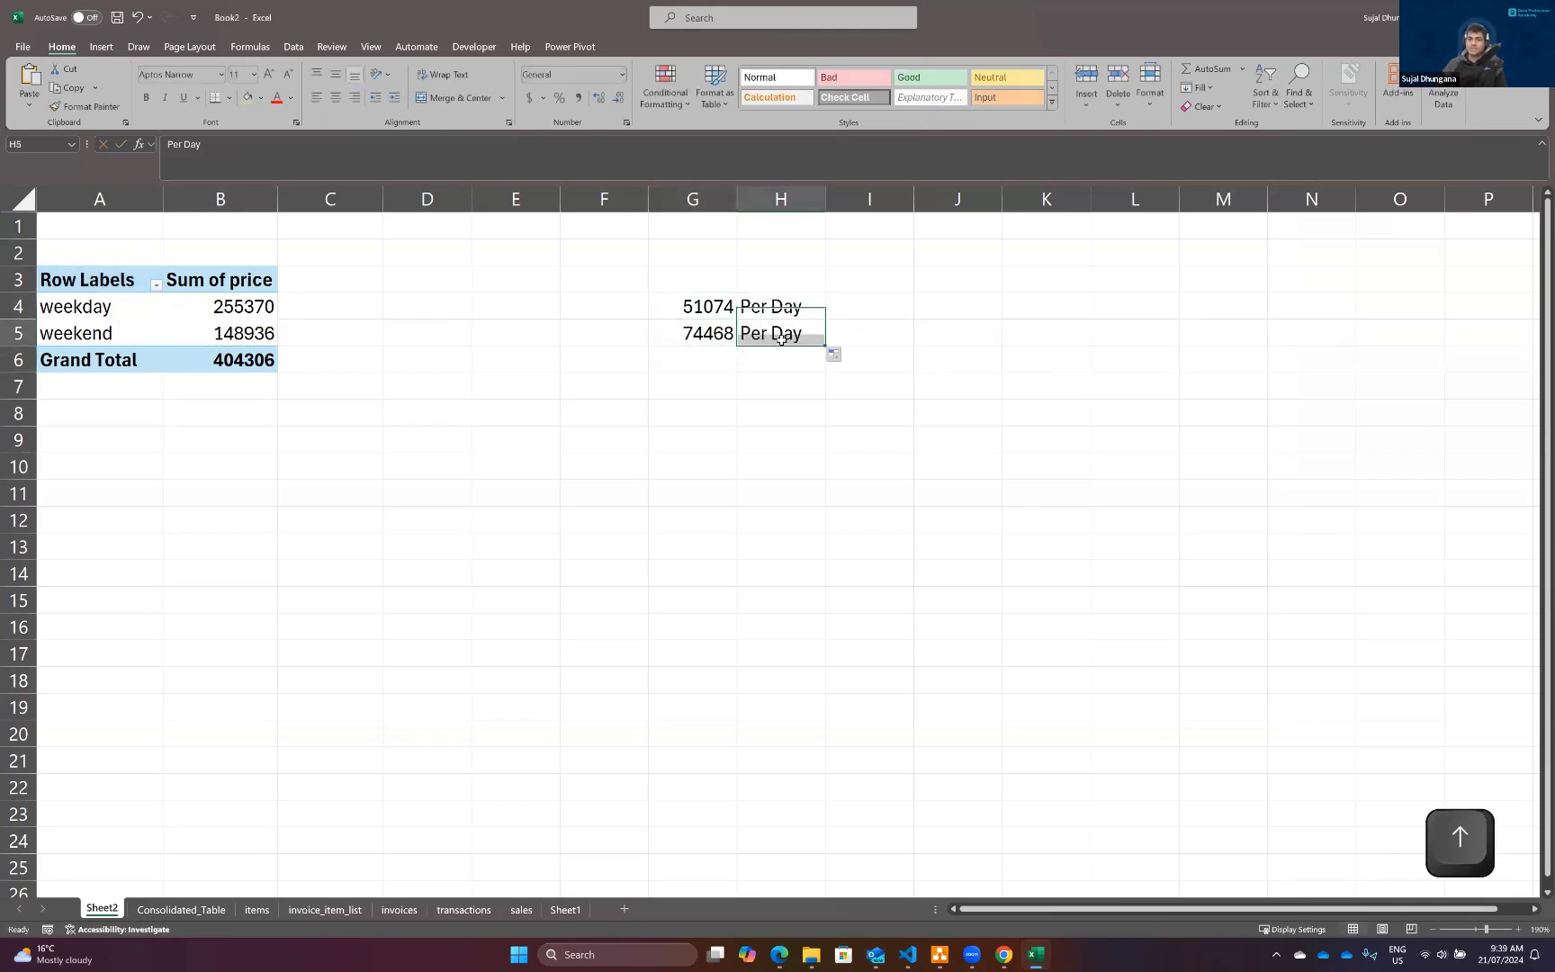
Compare the weekday and weekend price totals in the PivotTable with the per-day figures in G4 and G5.
{"action": "left_click", "coordinate": [219, 307]}
{"action": "left_click", "coordinate": [261, 331]}
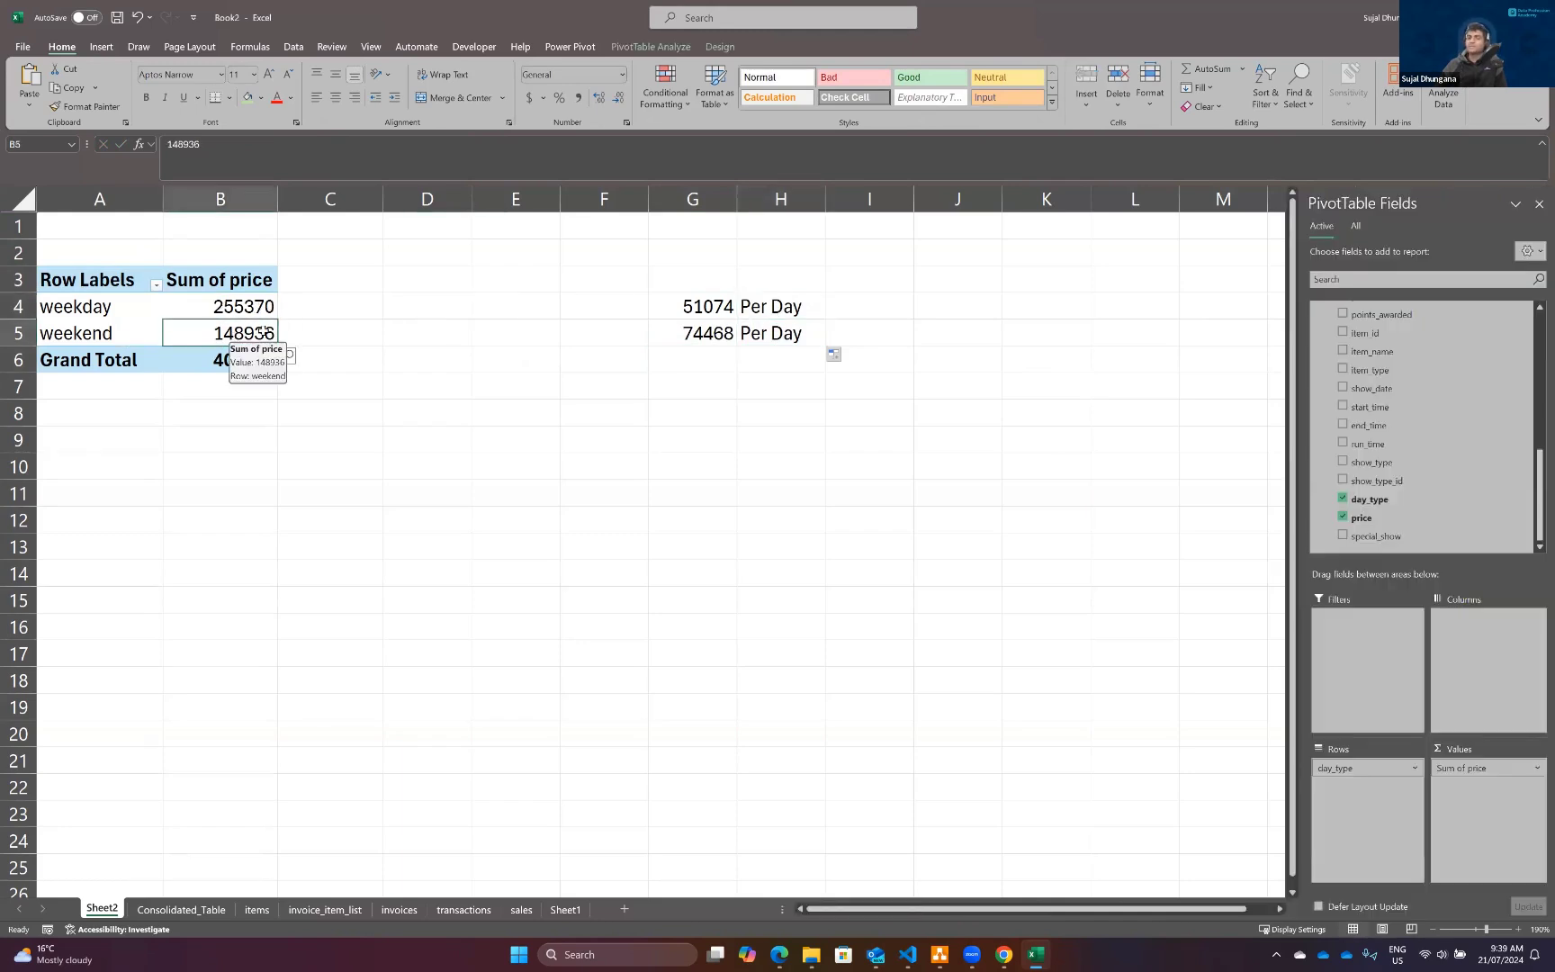
{"action": "left_click", "coordinate": [258, 307]}
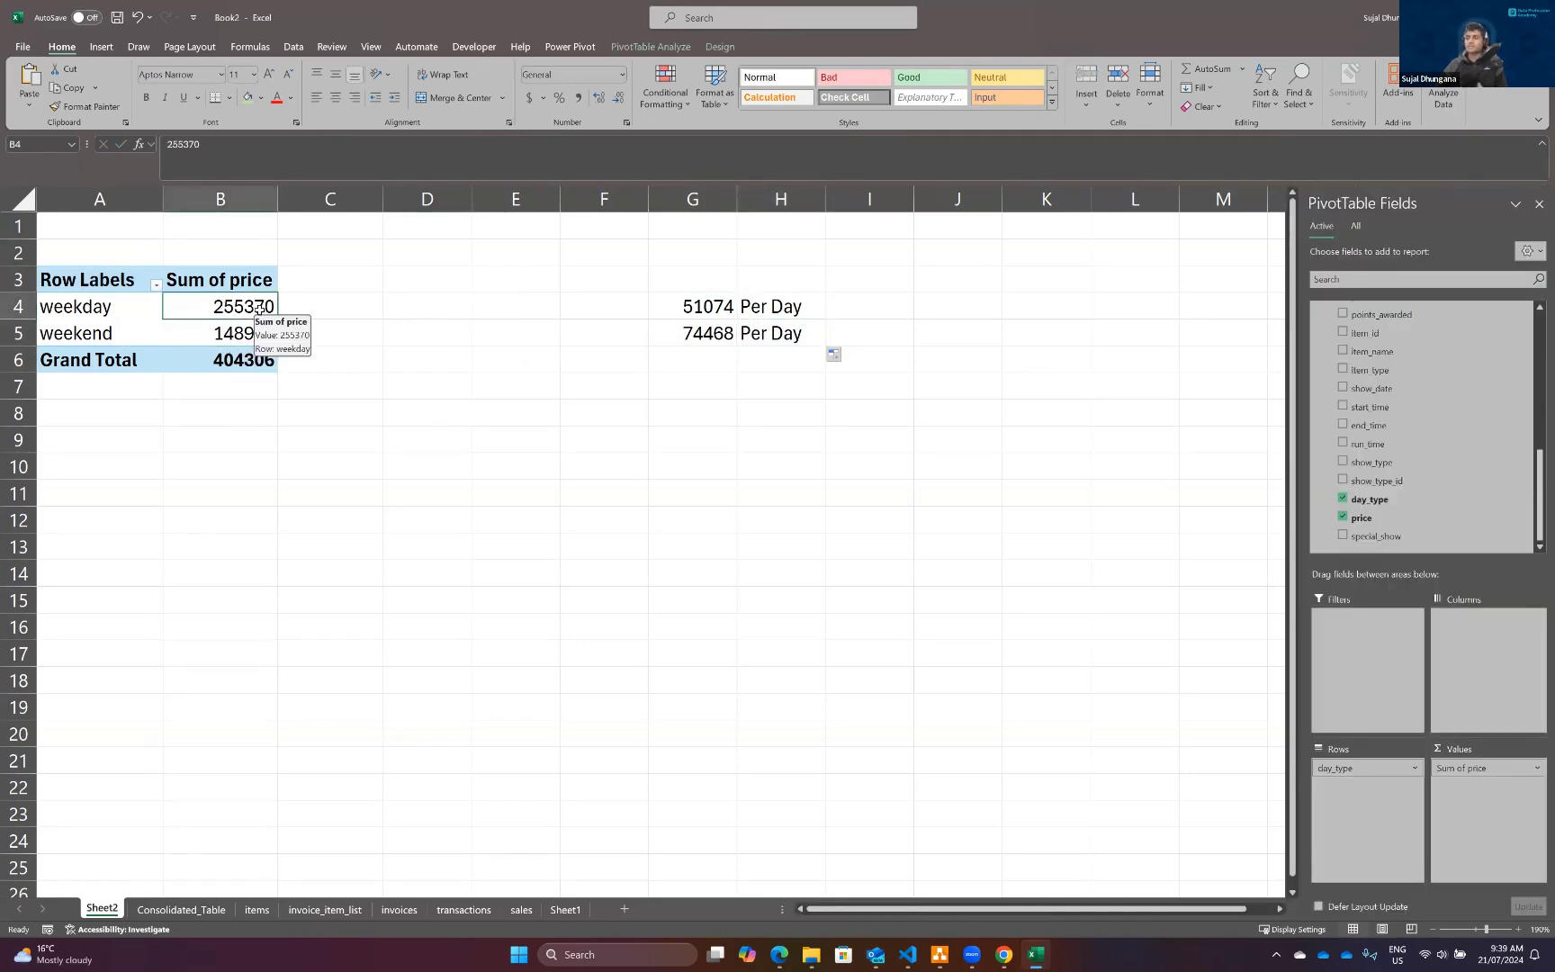
{"action": "left_click", "coordinate": [238, 331]}
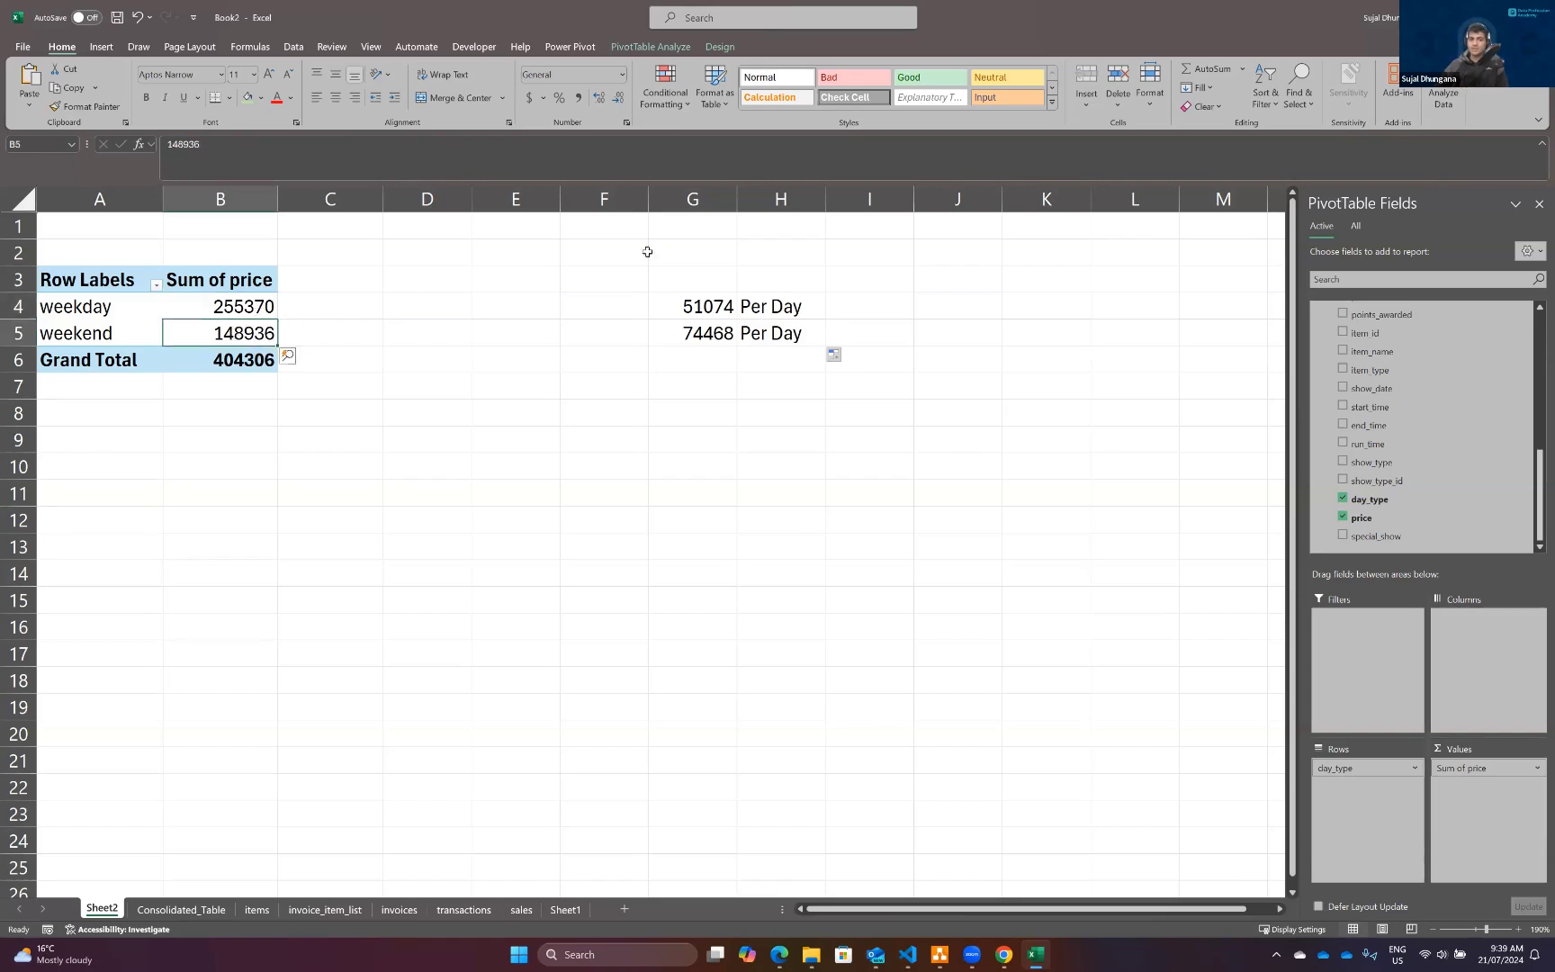
{"action": "left_click", "coordinate": [685, 306]}
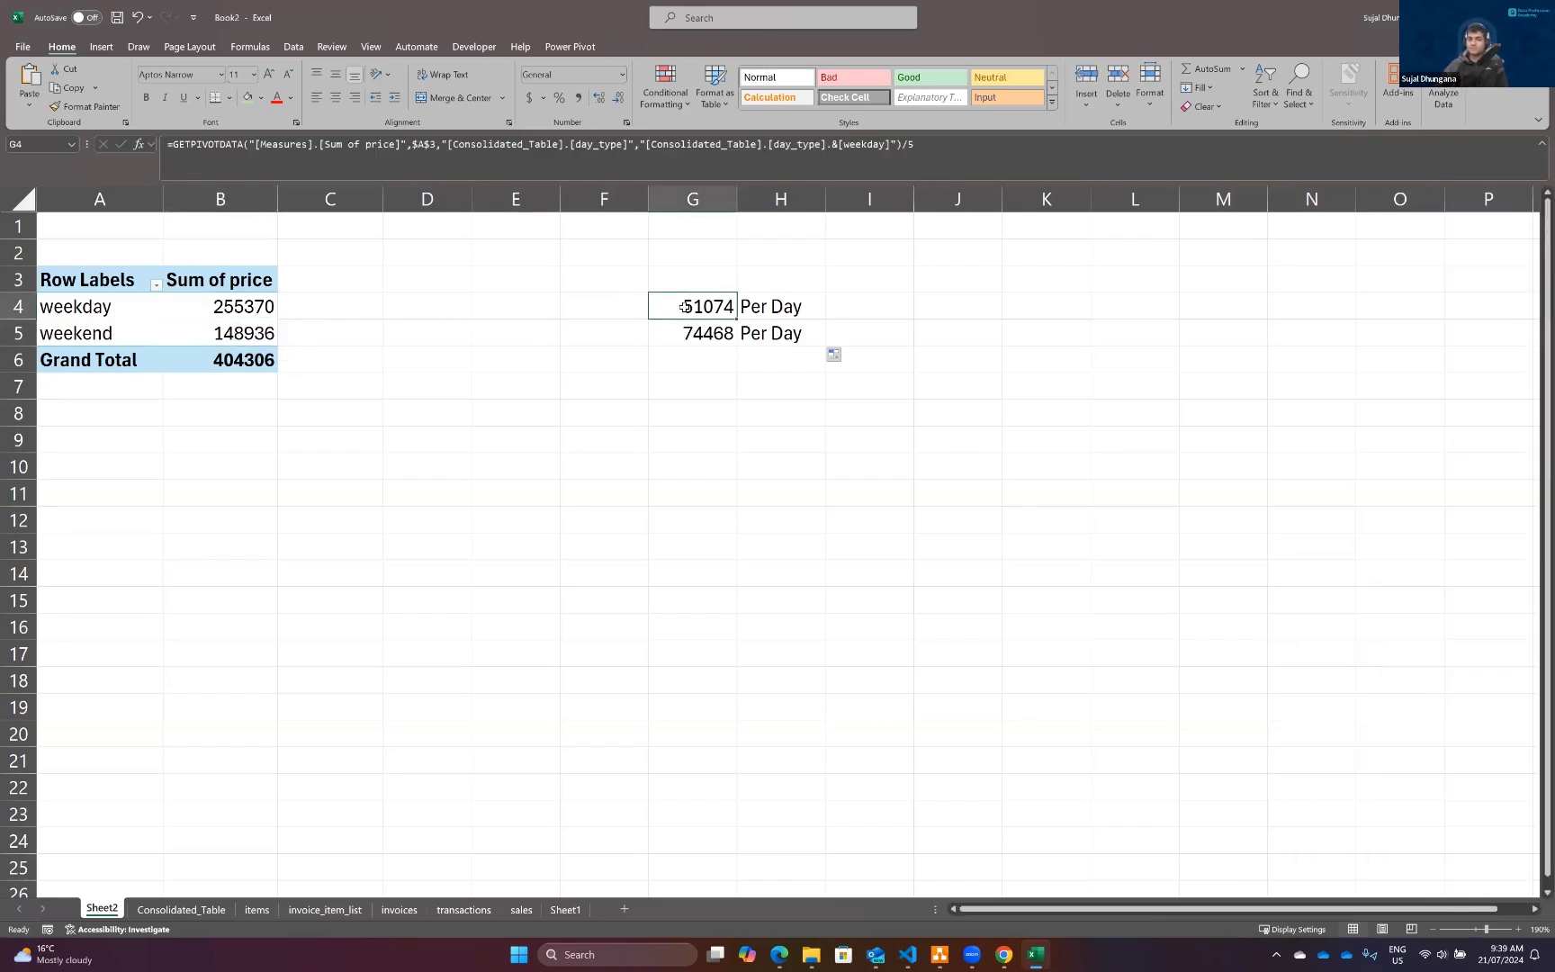
{"action": "key", "text": "shift+Down"}
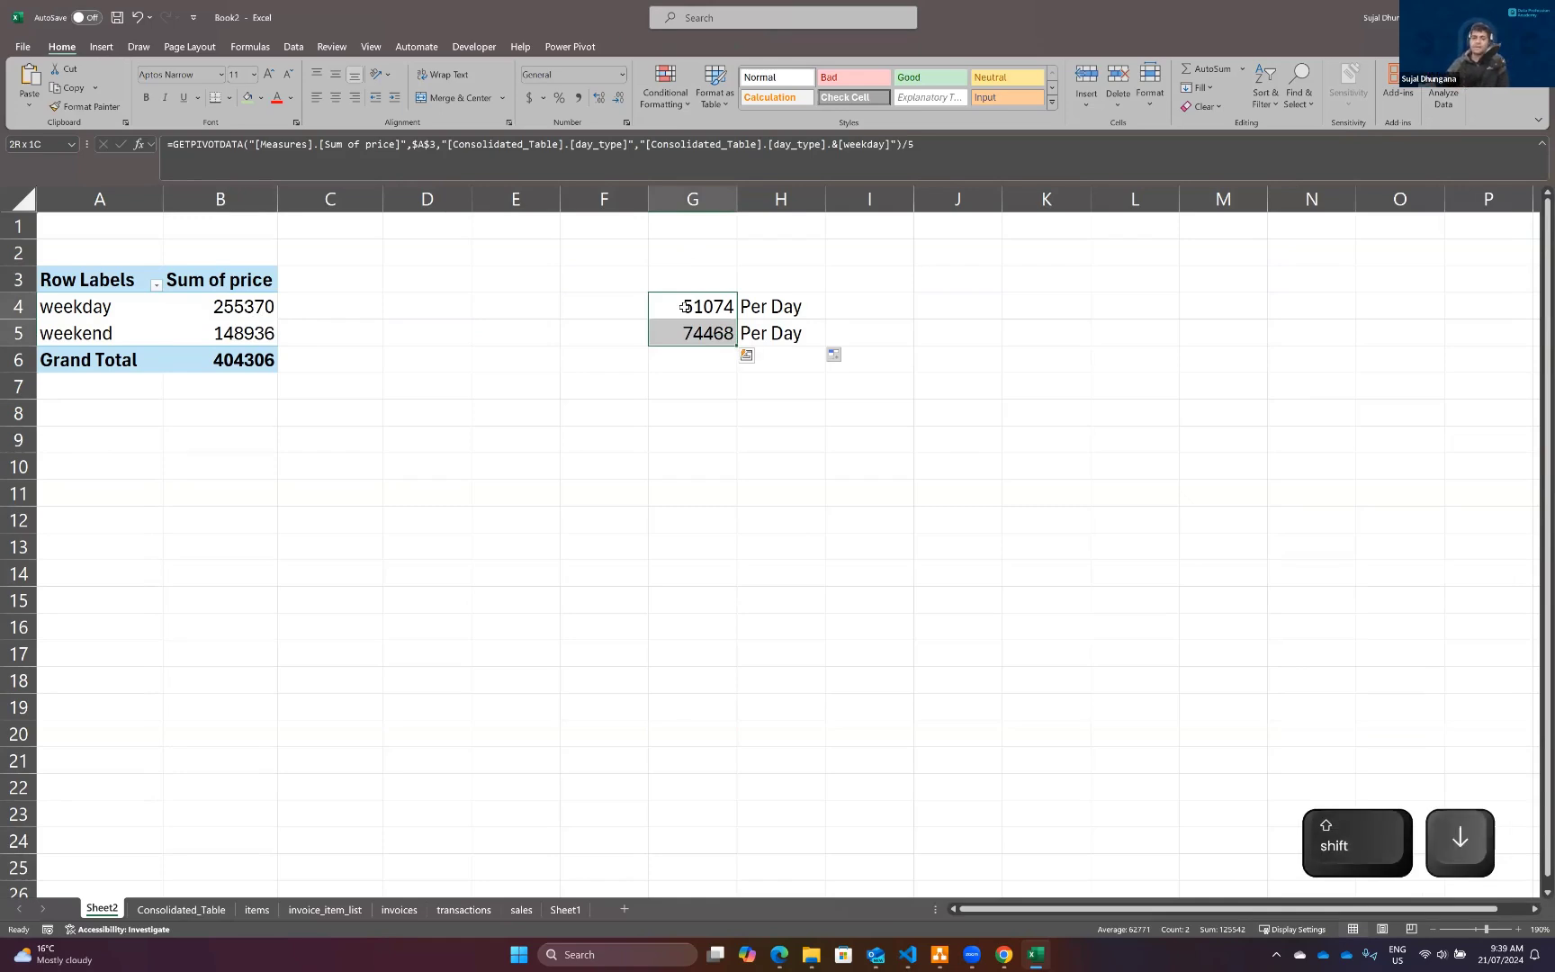
{"action": "left_click", "coordinate": [710, 310]}
{"action": "left_click", "coordinate": [708, 333]}
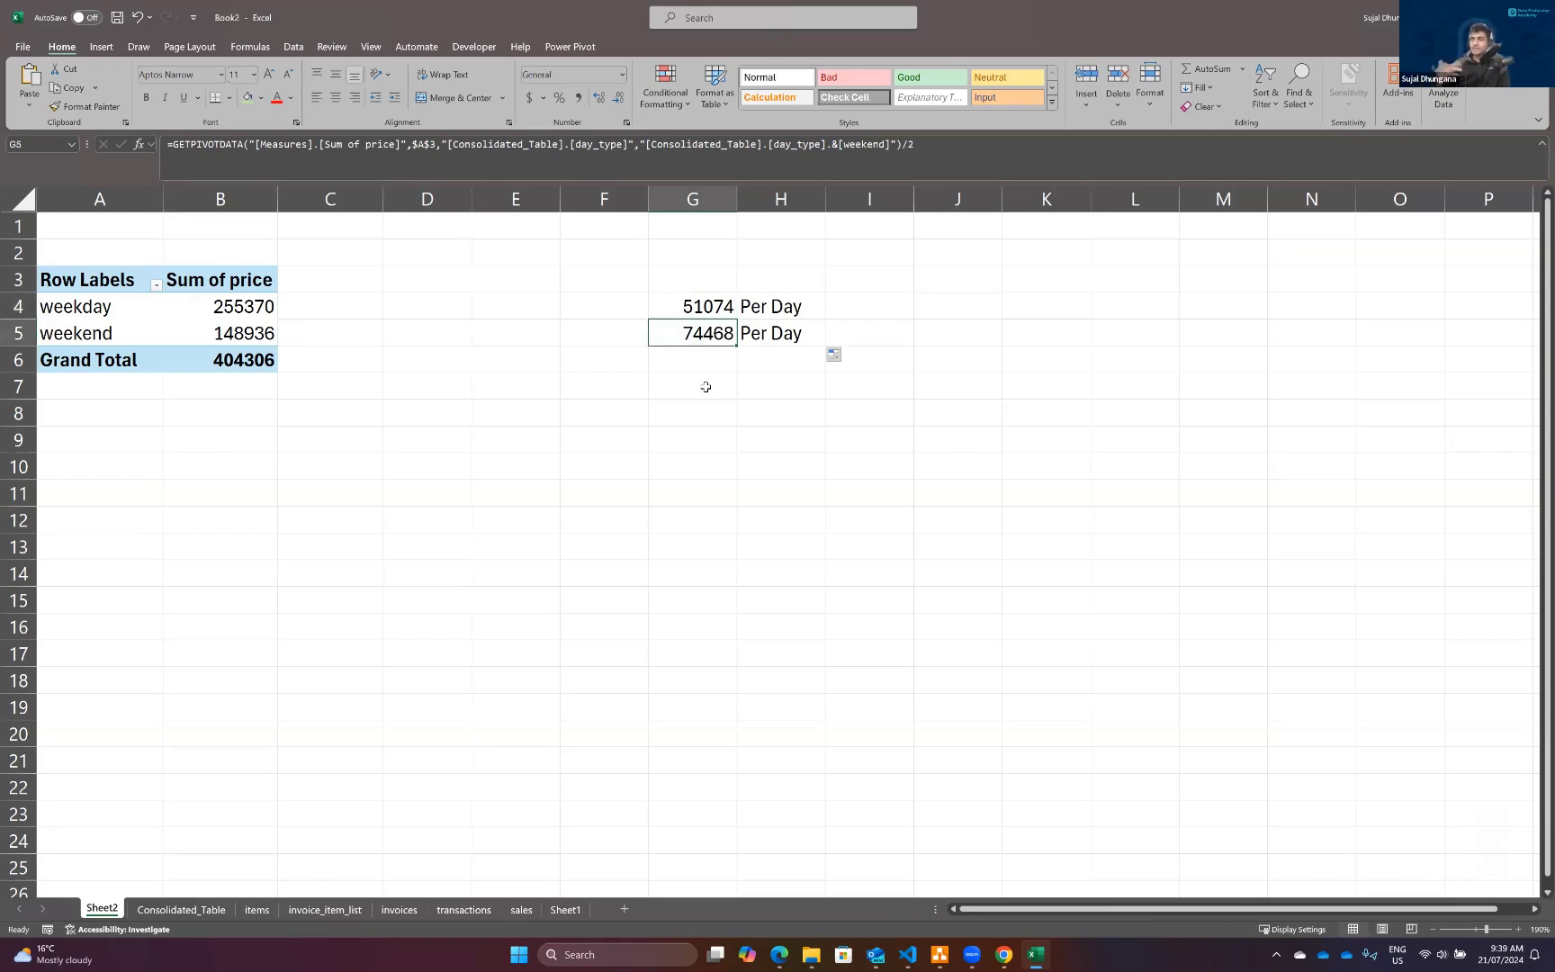
{"action": "left_click", "coordinate": [707, 306]}
{"action": "left_click", "coordinate": [708, 328]}
{"action": "left_click", "coordinate": [708, 308]}
{"action": "left_click", "coordinate": [729, 388]}
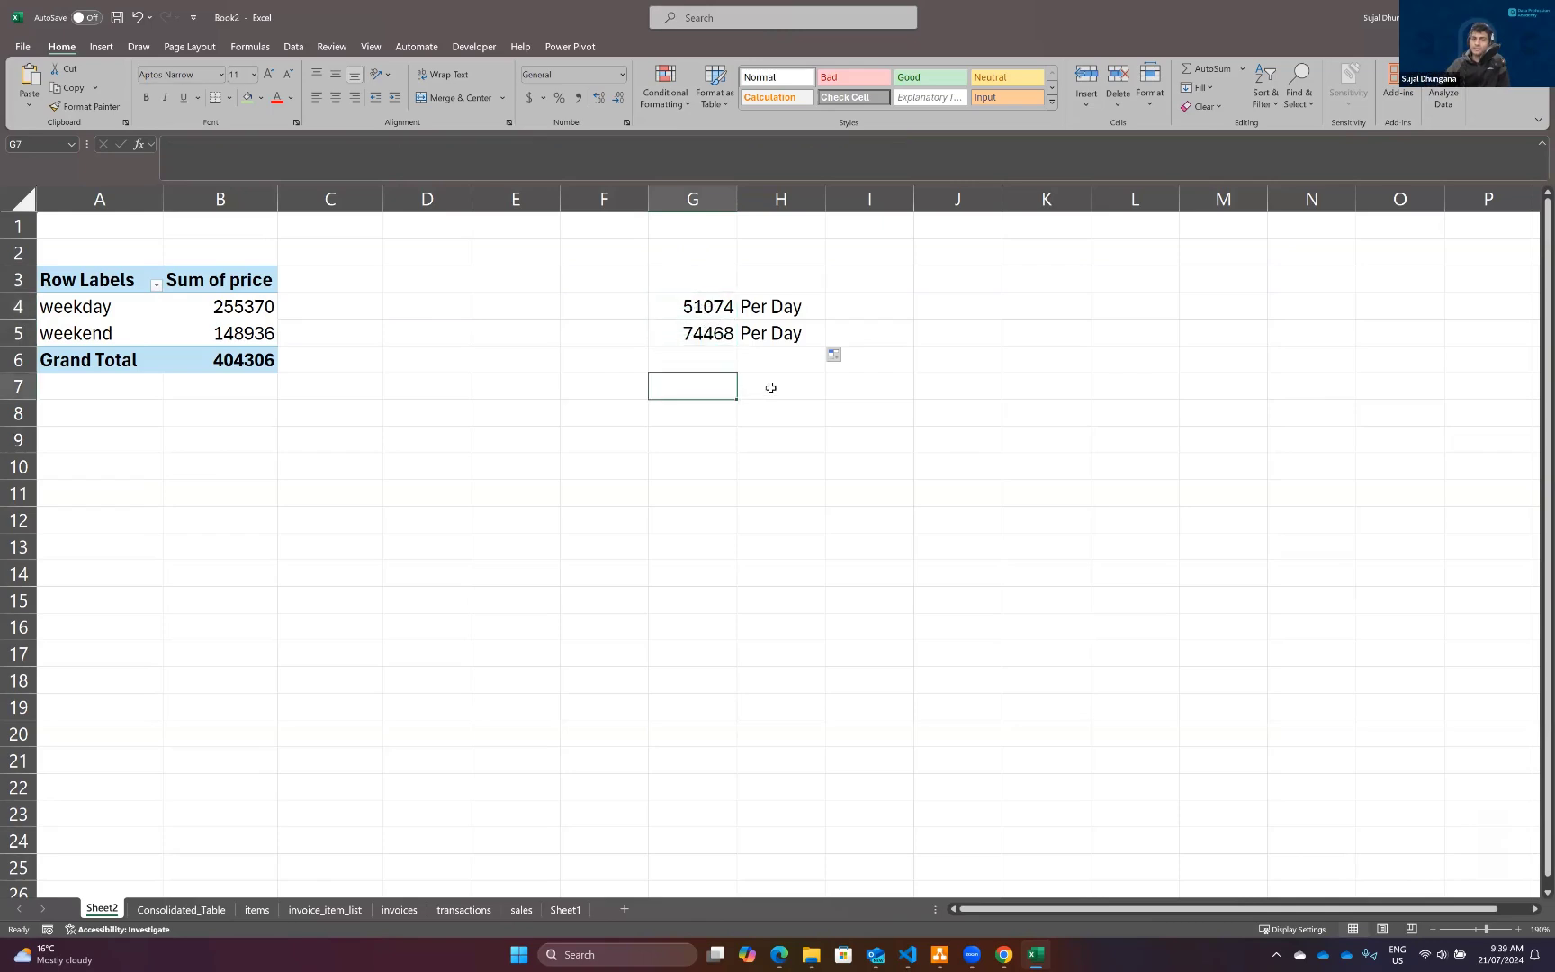
{"action": "left_click", "coordinate": [773, 388]}
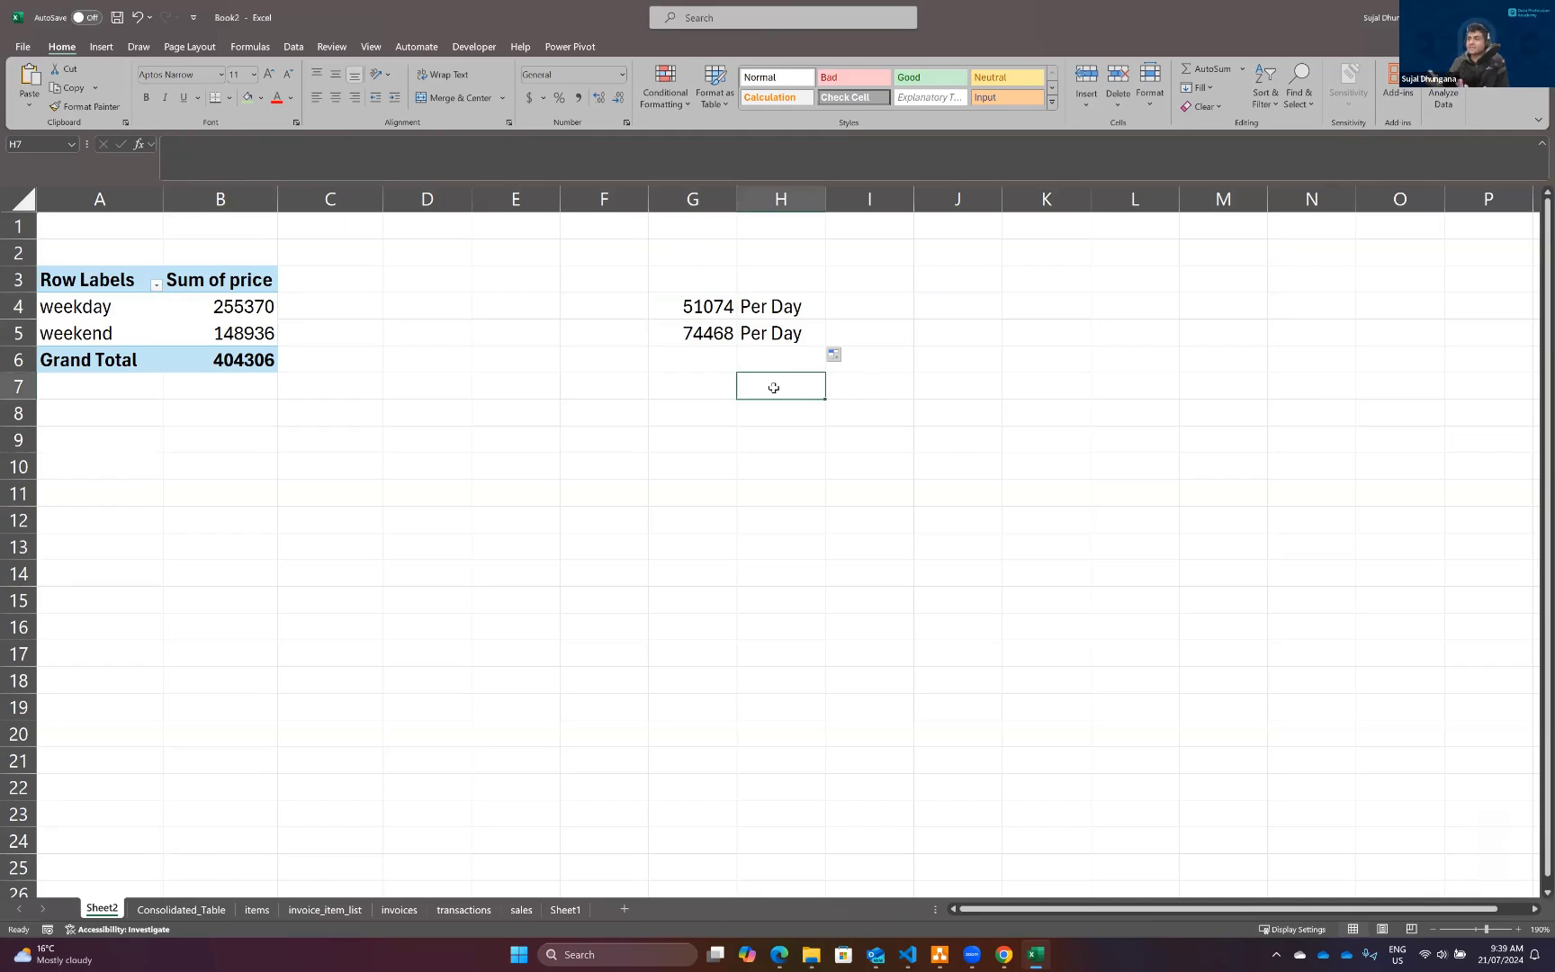
Apply the dollar Accounting number format to the per-day figures in G4:G5.
{"action": "left_click", "coordinate": [695, 308]}
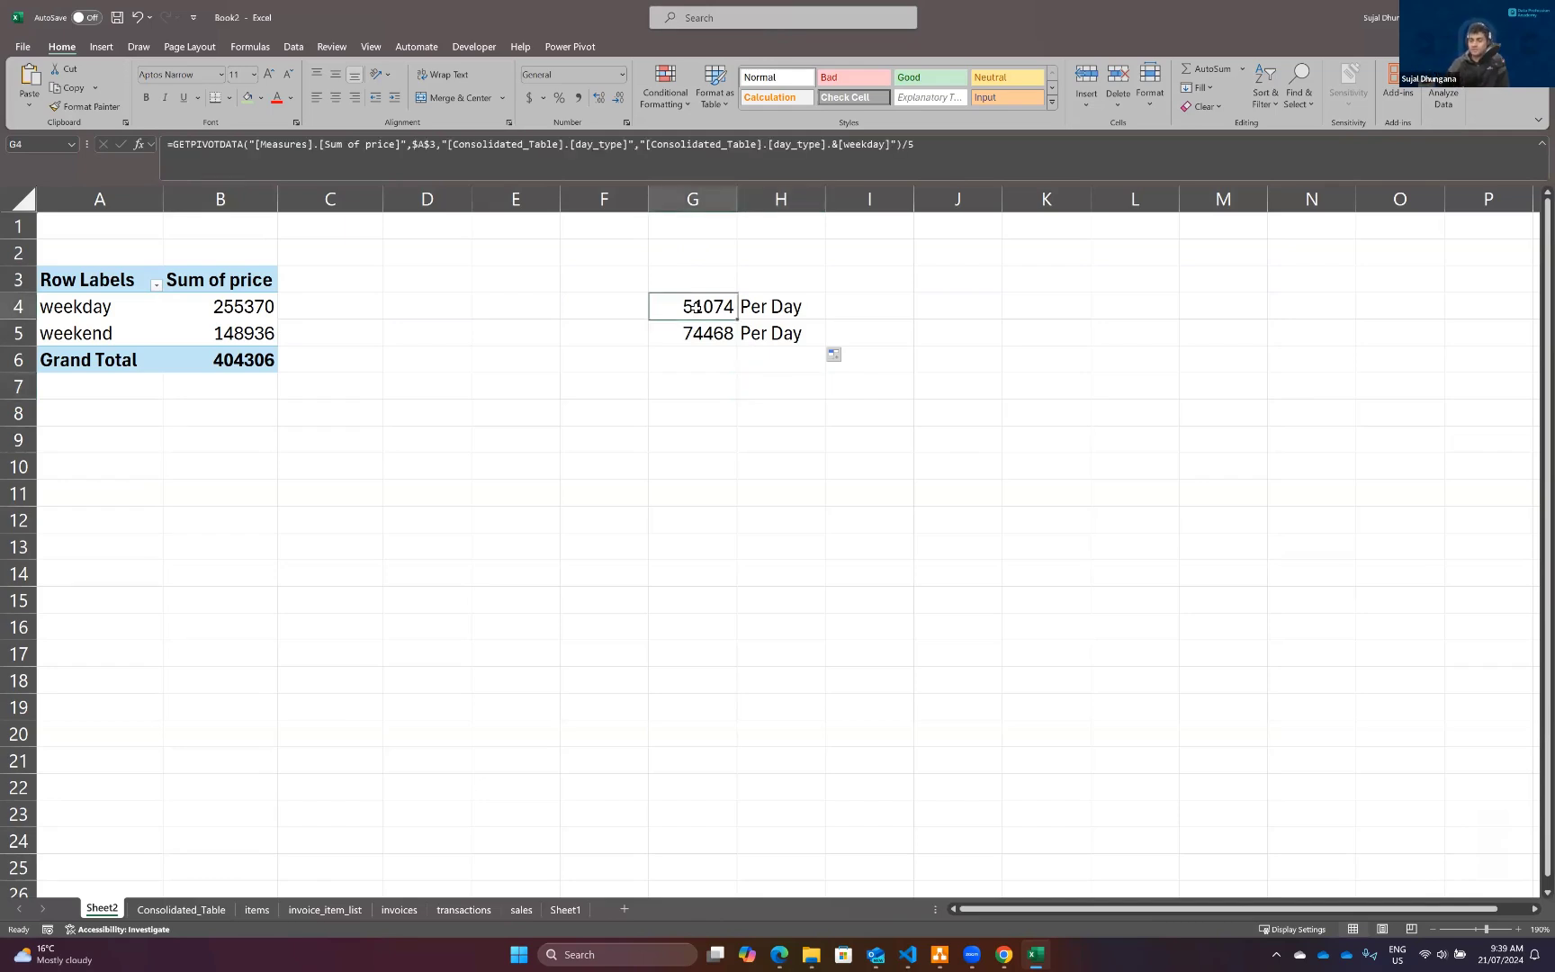
{"action": "key", "text": "shift+Down"}
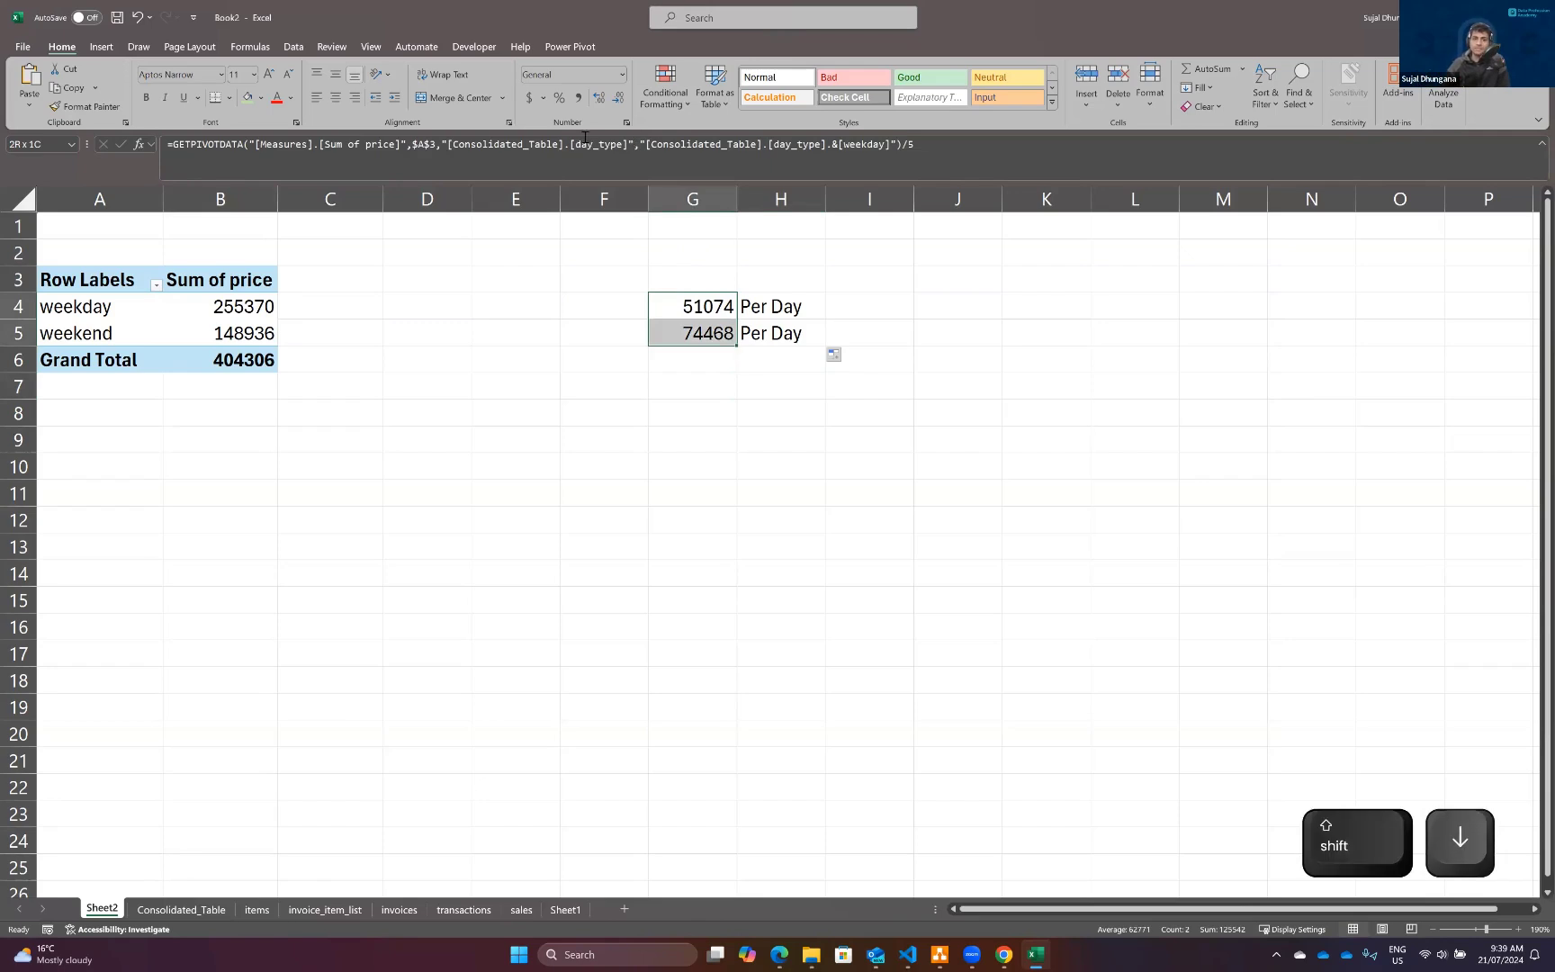
{"action": "left_click", "coordinate": [529, 97]}
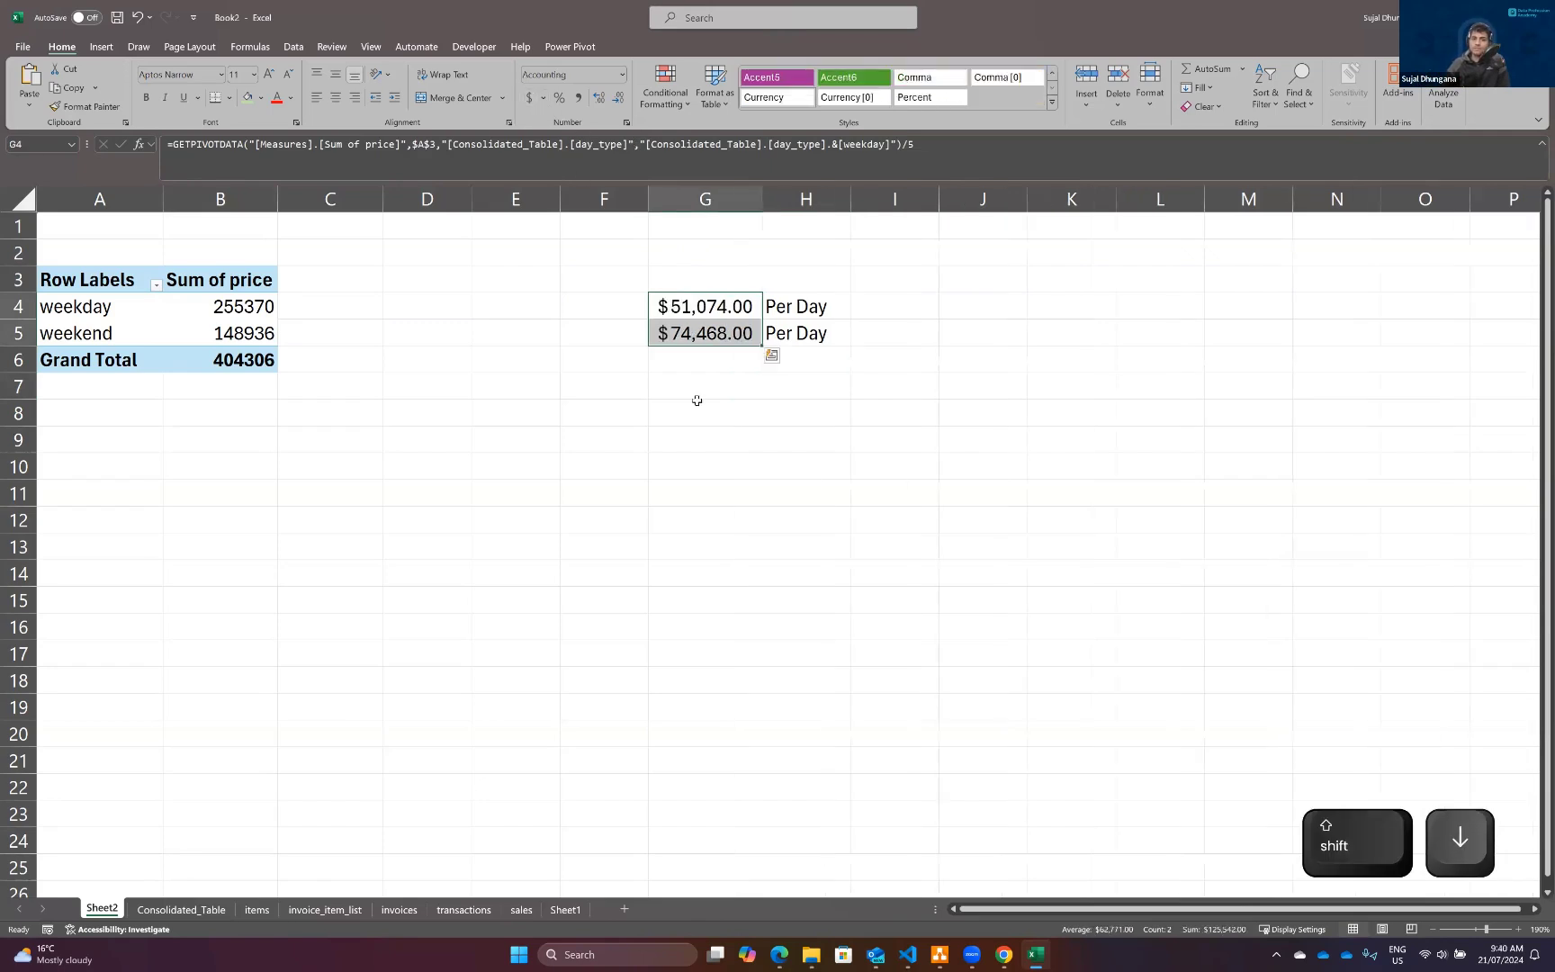
{"action": "left_click", "coordinate": [699, 411]}
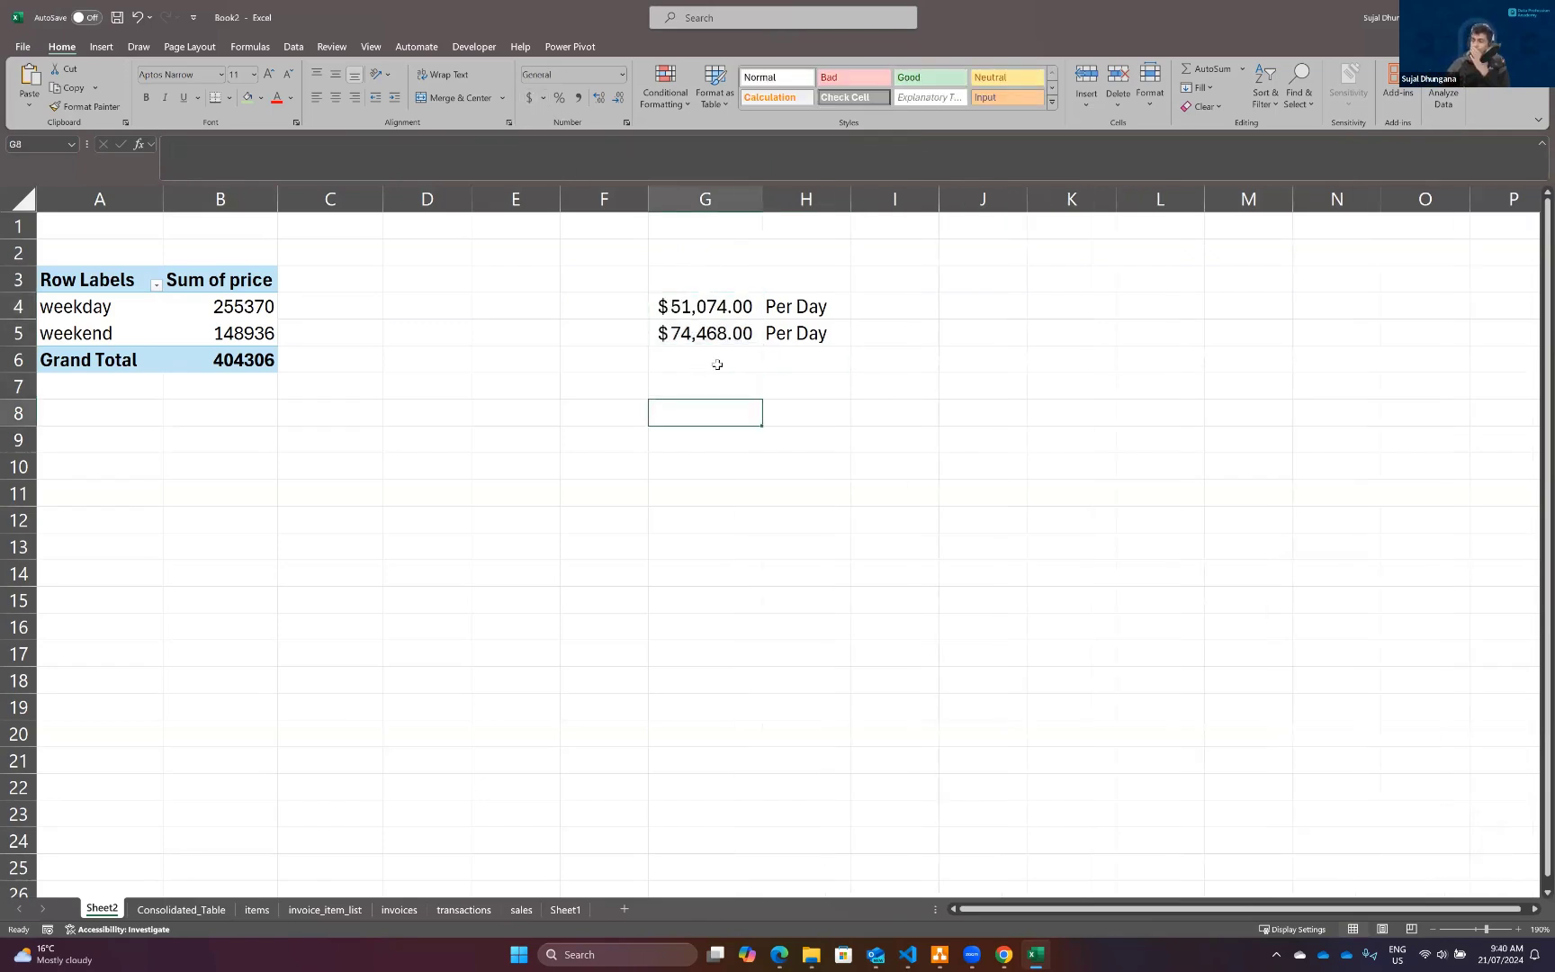
{"action": "left_click", "coordinate": [824, 297]}
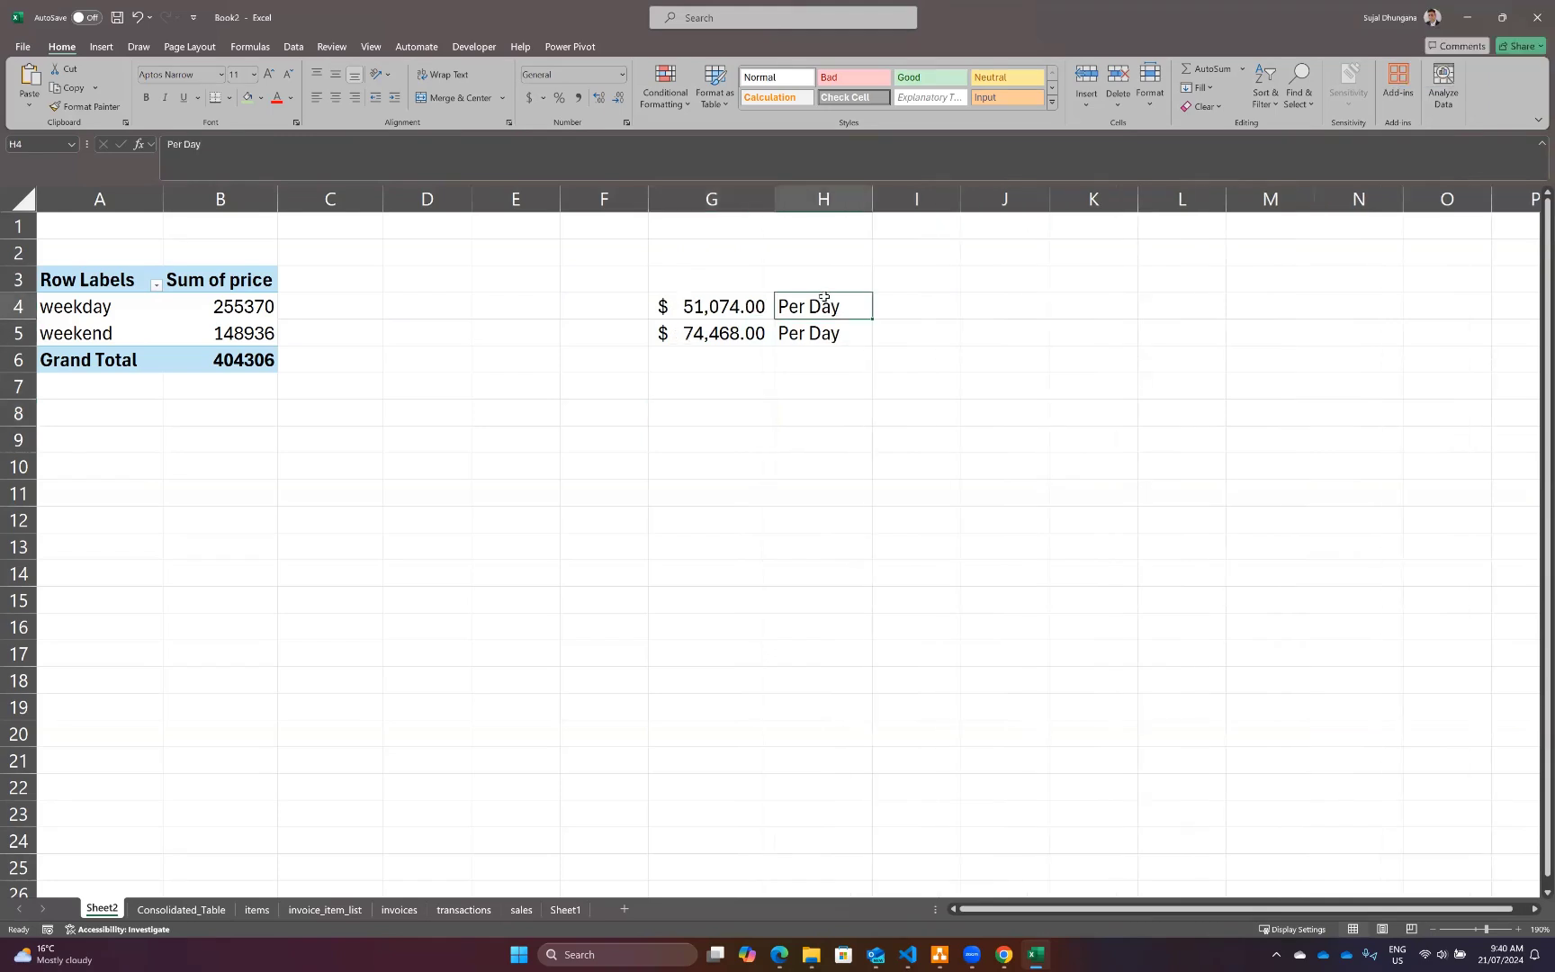
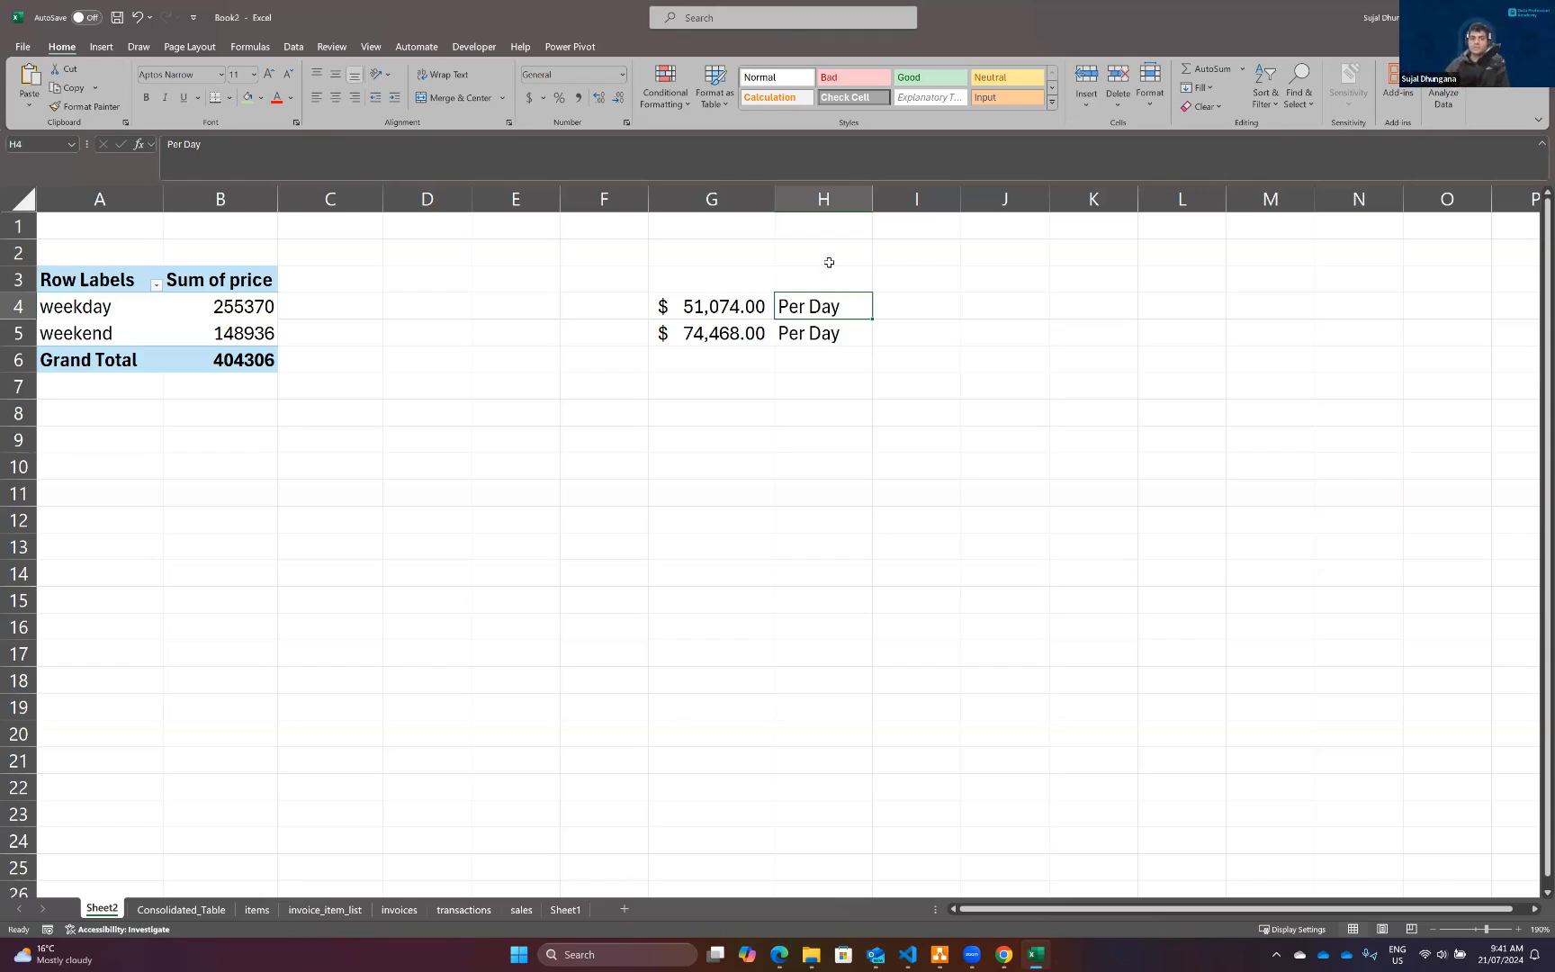
Add invoice_item_list_reference to the PivotTable's values and remove Sum of price from them.
{"action": "left_click", "coordinate": [220, 306]}
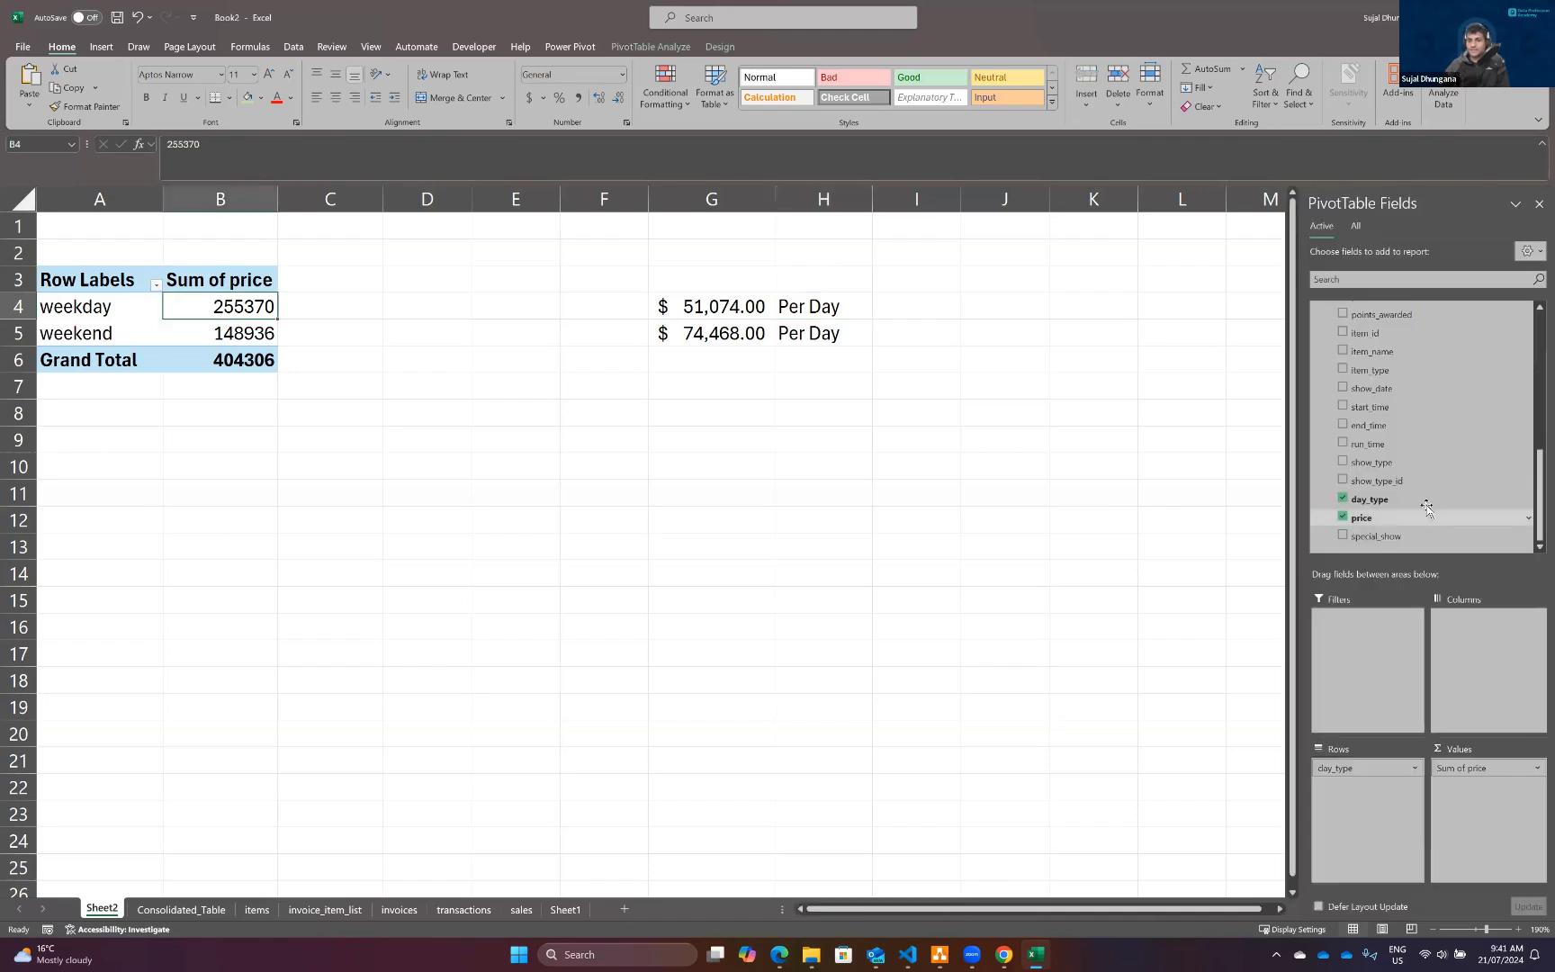
{"action": "scroll", "coordinate": [1404, 378], "scroll_direction": "up", "scroll_amount": 10}
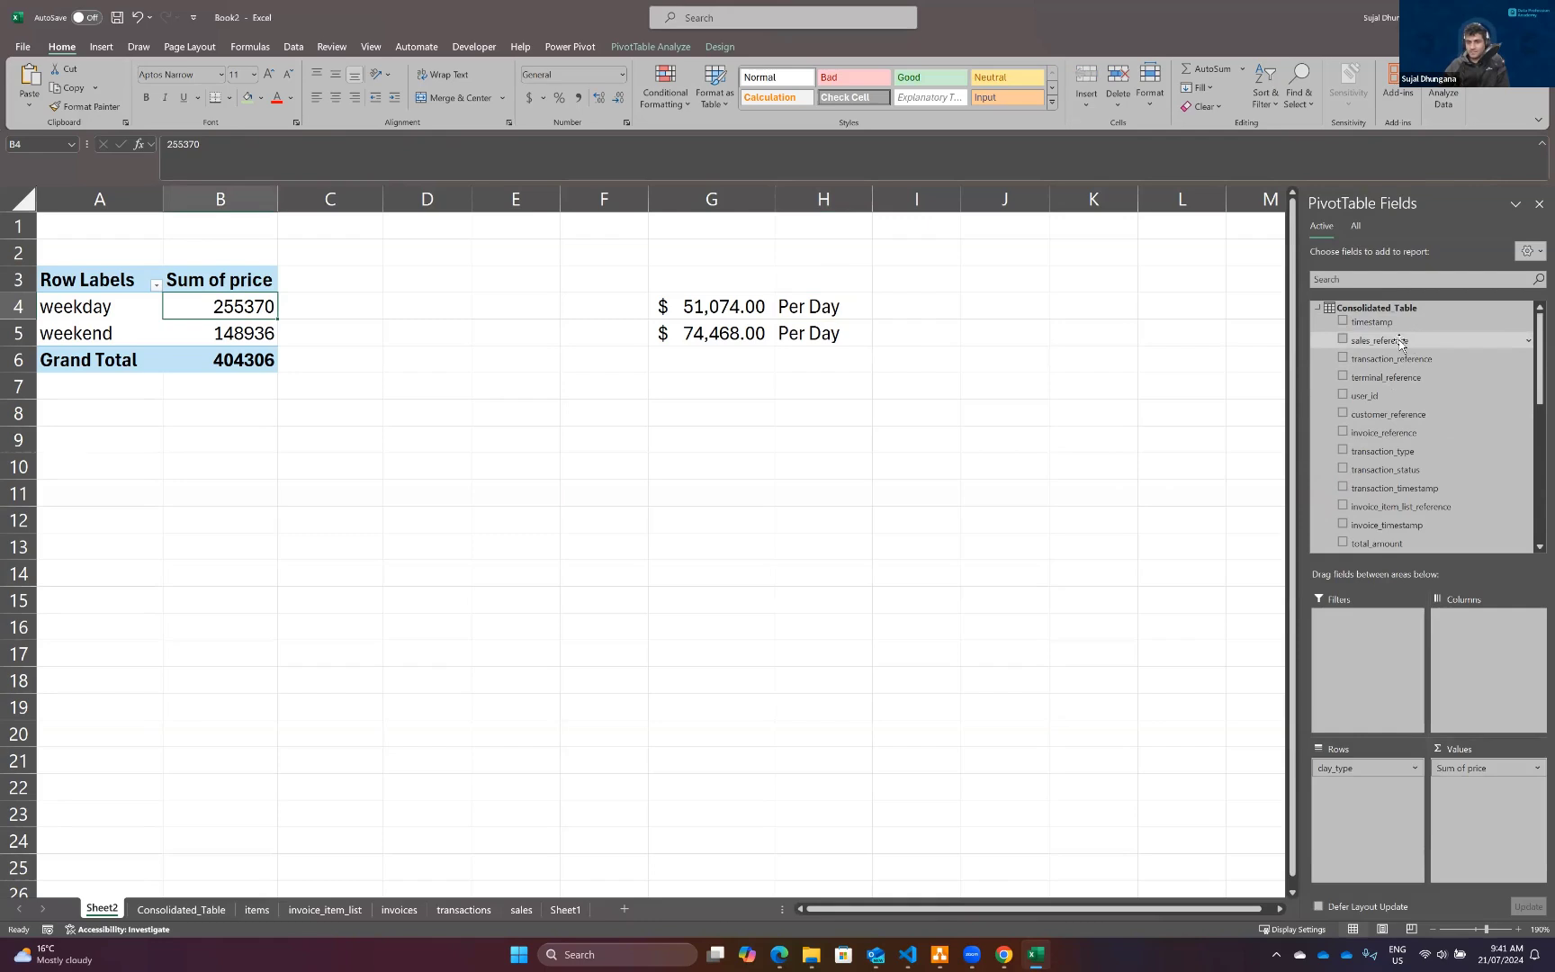
{"action": "scroll", "coordinate": [1413, 402], "scroll_direction": "down", "scroll_amount": 3}
{"action": "left_click_drag", "start_coordinate": [1385, 365], "coordinate": [1494, 785]}
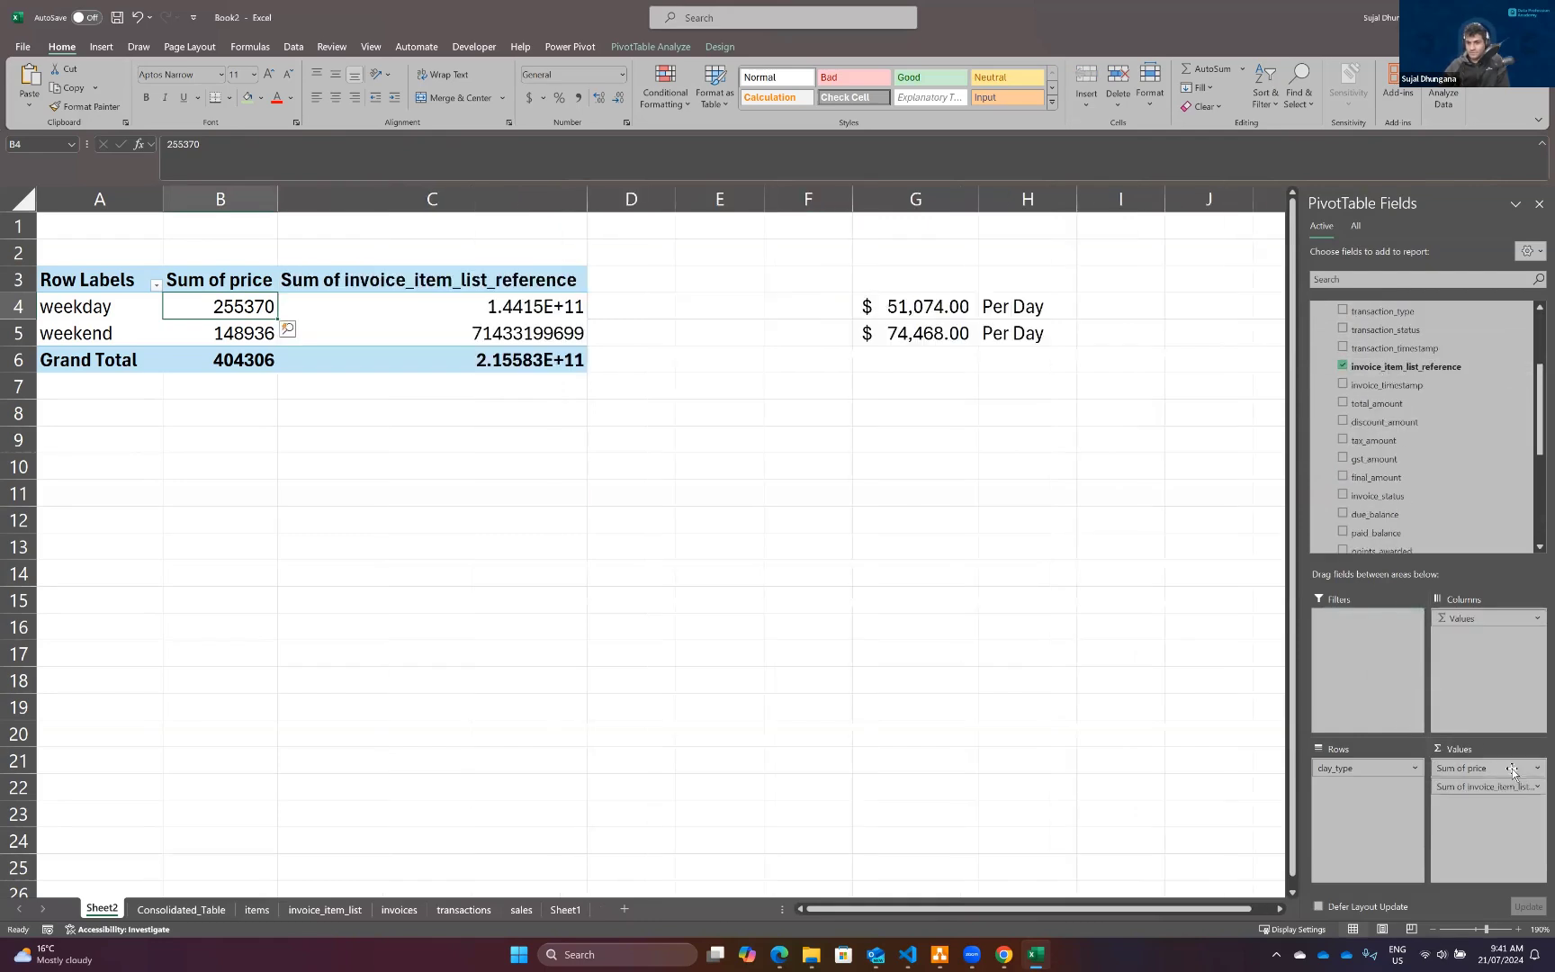
{"action": "left_click", "coordinate": [1526, 768]}
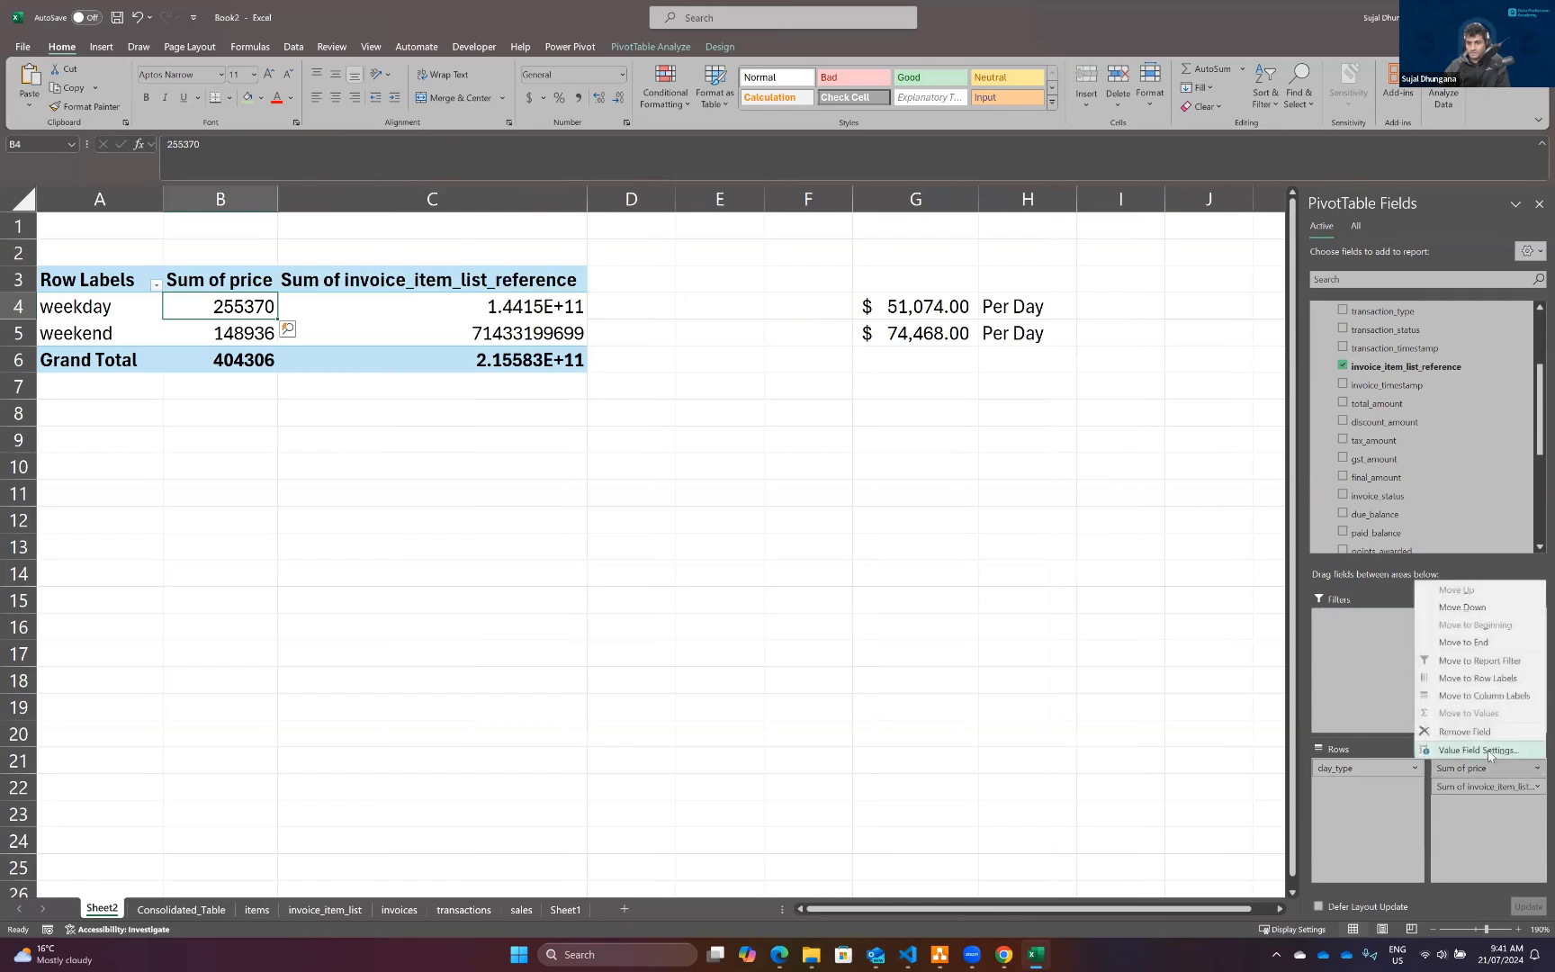
{"action": "left_click", "coordinate": [1487, 736]}
Summarize the PivotTable's invoice_item_list_reference value field by Count.
{"action": "left_click", "coordinate": [1526, 767]}
{"action": "left_click", "coordinate": [1495, 750]}
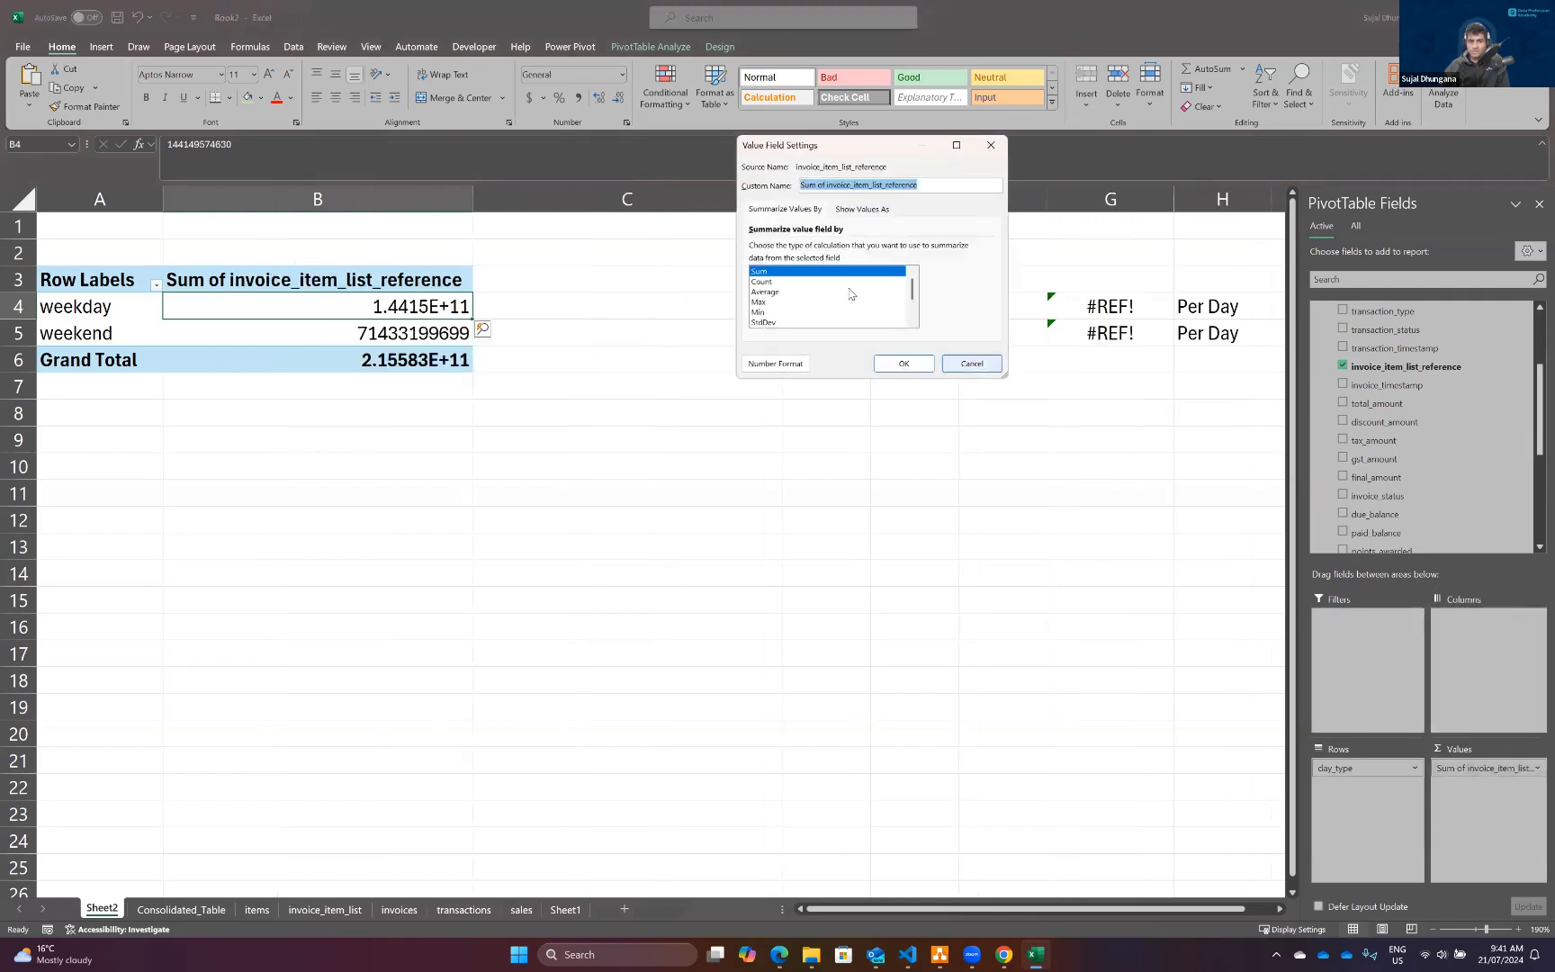
{"action": "left_click", "coordinate": [763, 281]}
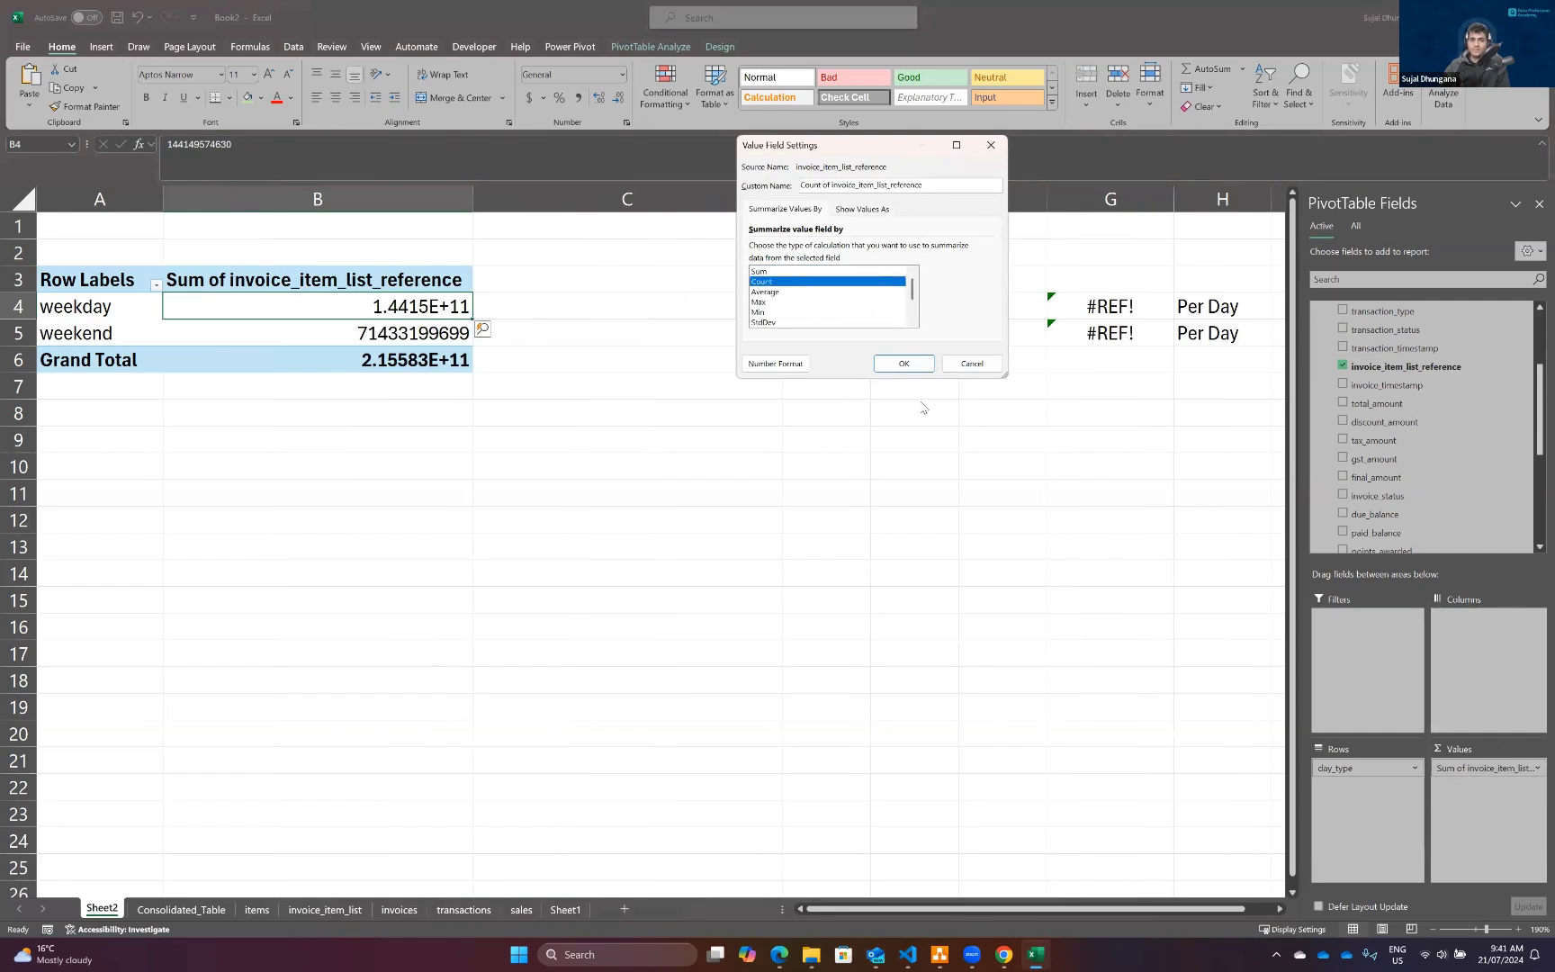
{"action": "left_click", "coordinate": [904, 364]}
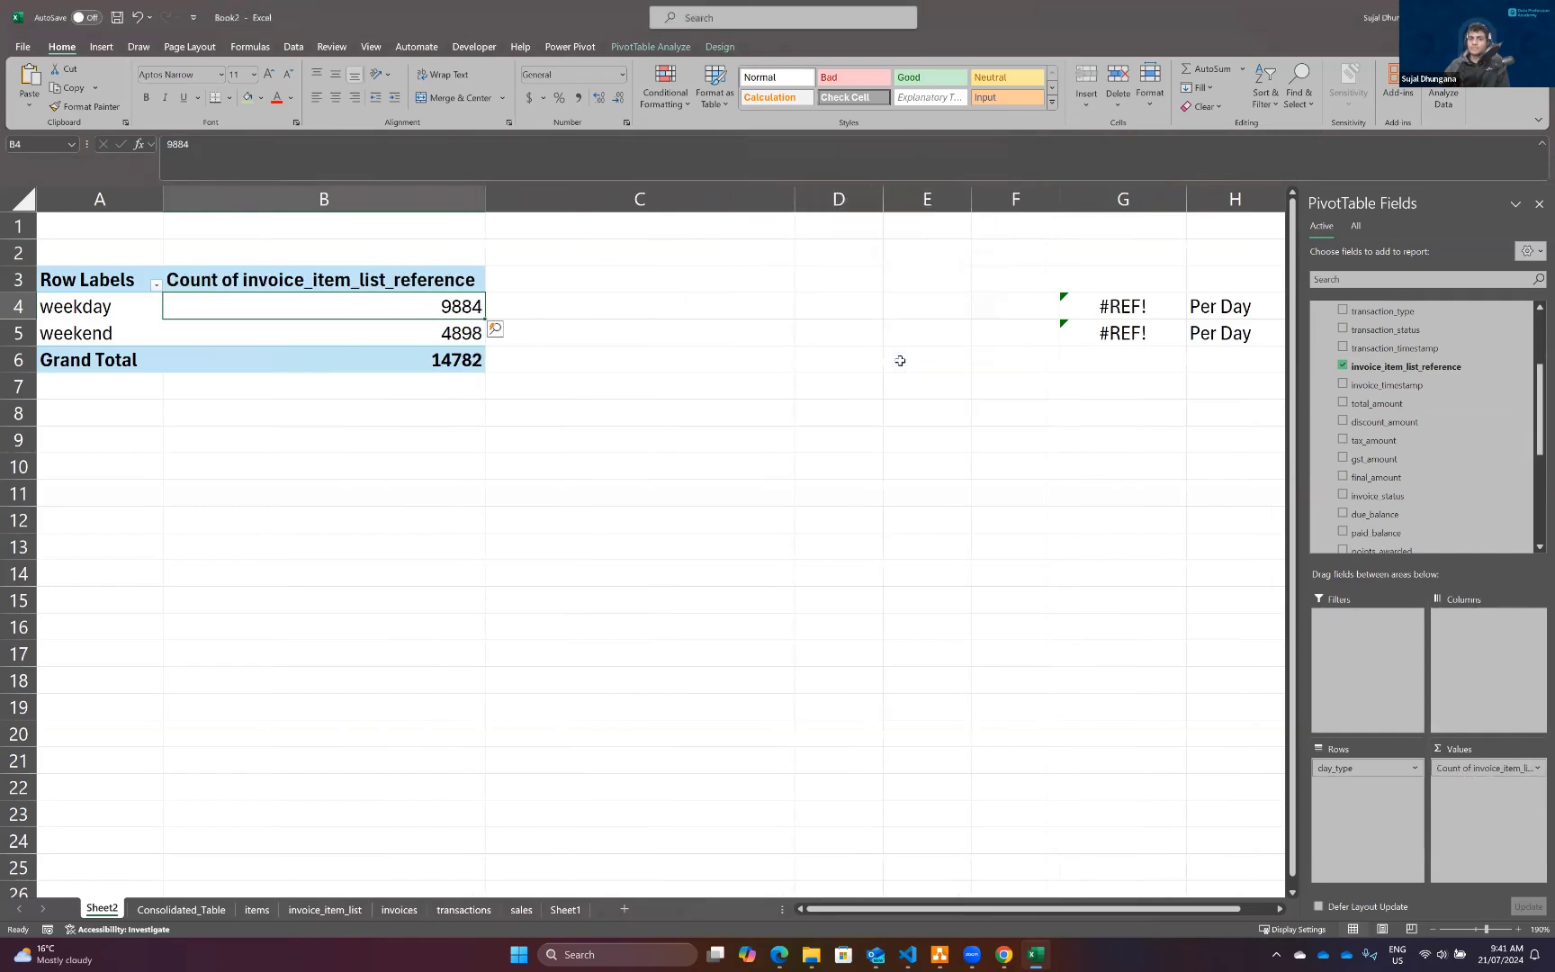
Clear the broken per-day formulas in G4 and G5.
{"action": "left_click", "coordinate": [1115, 308]}
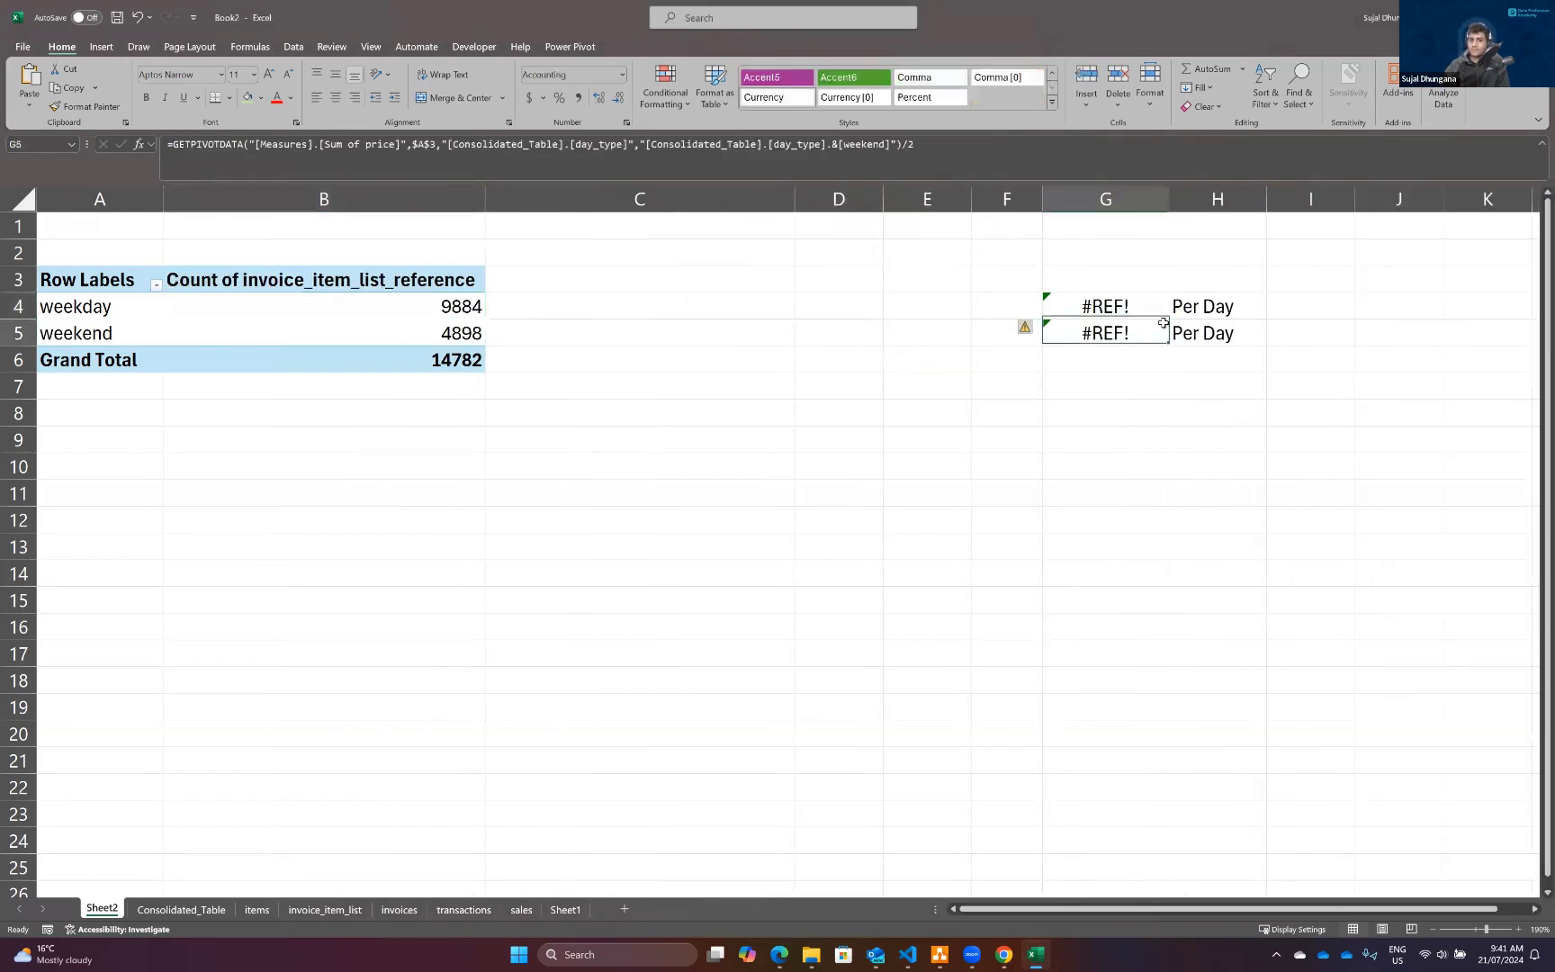
{"action": "key", "text": "BackSpace"}
{"action": "key", "text": "Return"}
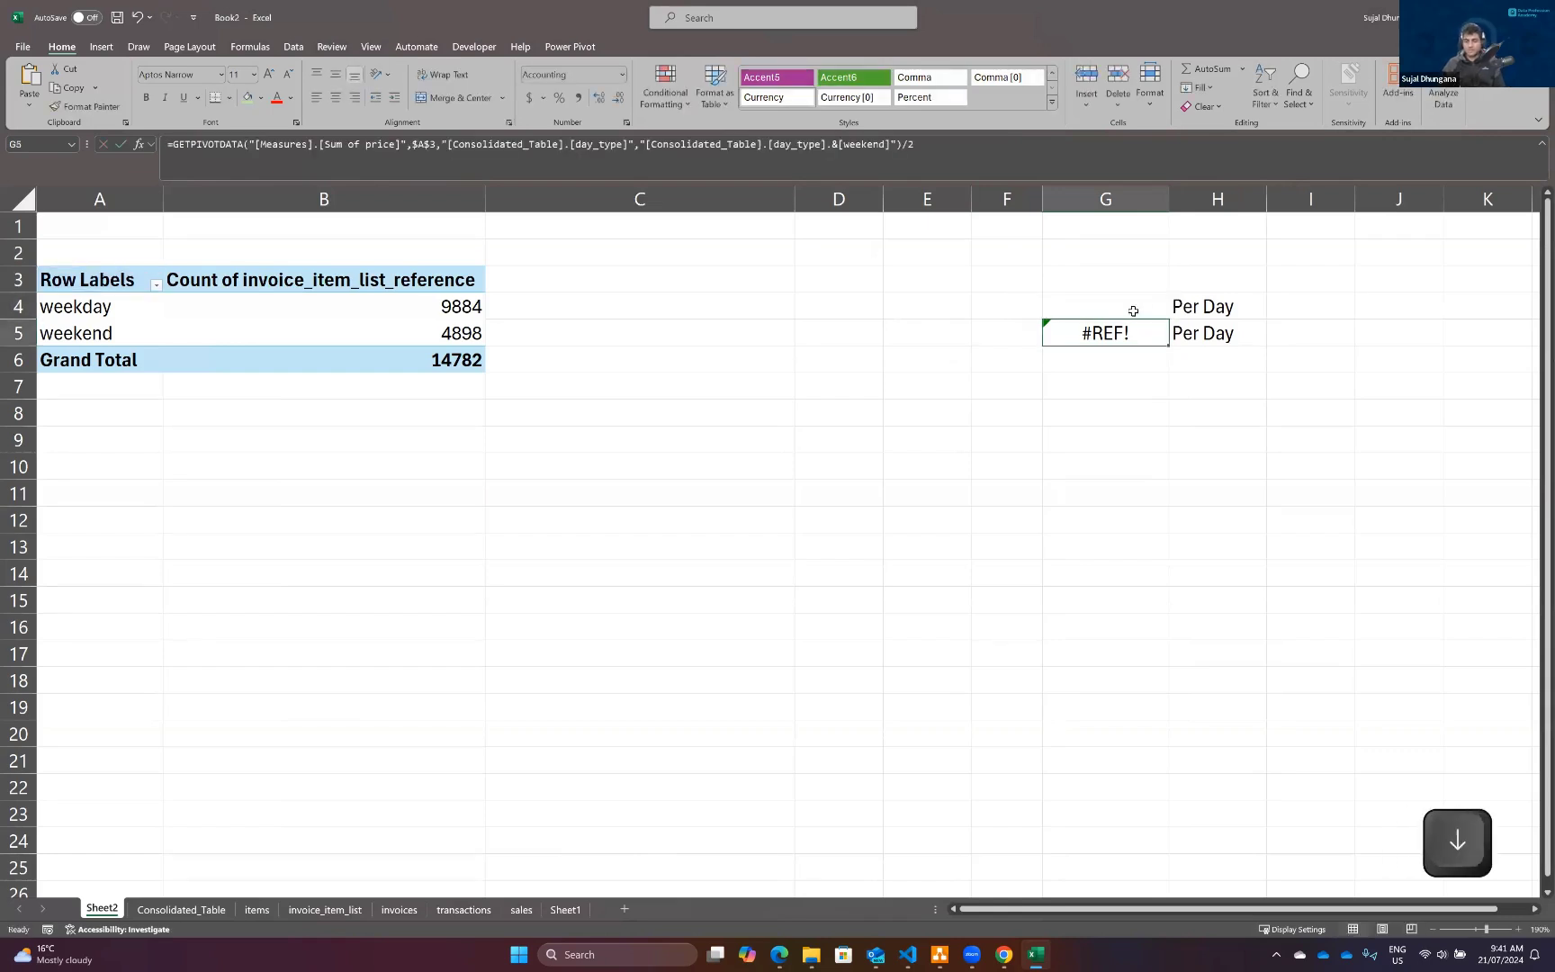
{"action": "key", "text": "BackSpace"}
Calculate the weekday item count per day in G4 by dividing the PivotTable's weekday count by 5.
{"action": "key", "text": "Up"}
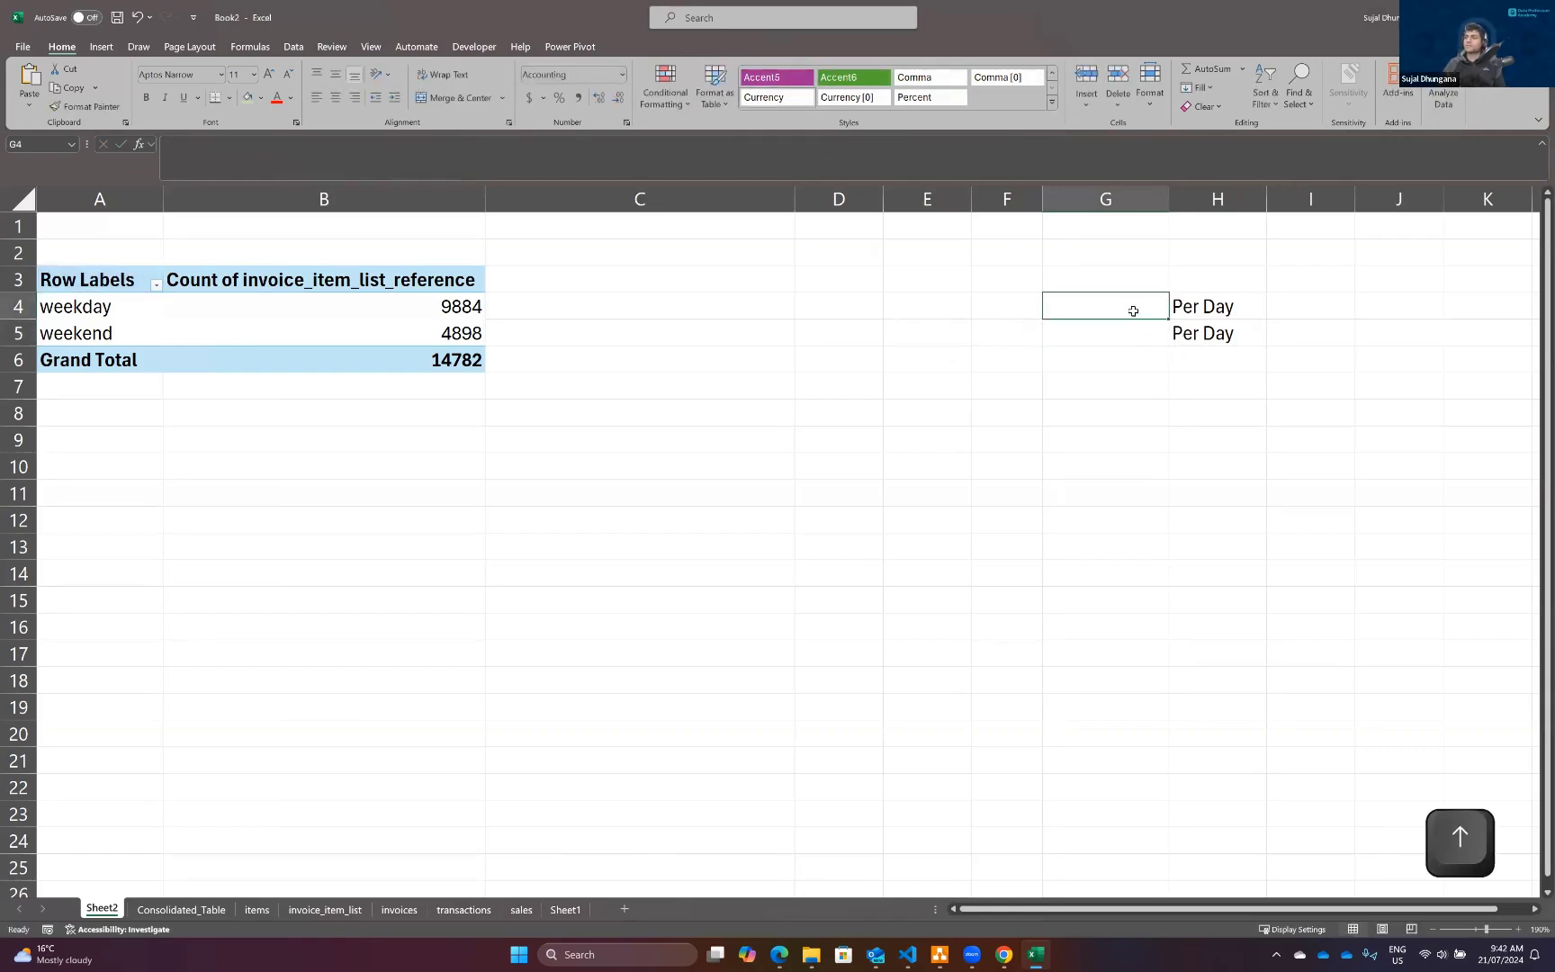
{"action": "type", "text": "="}
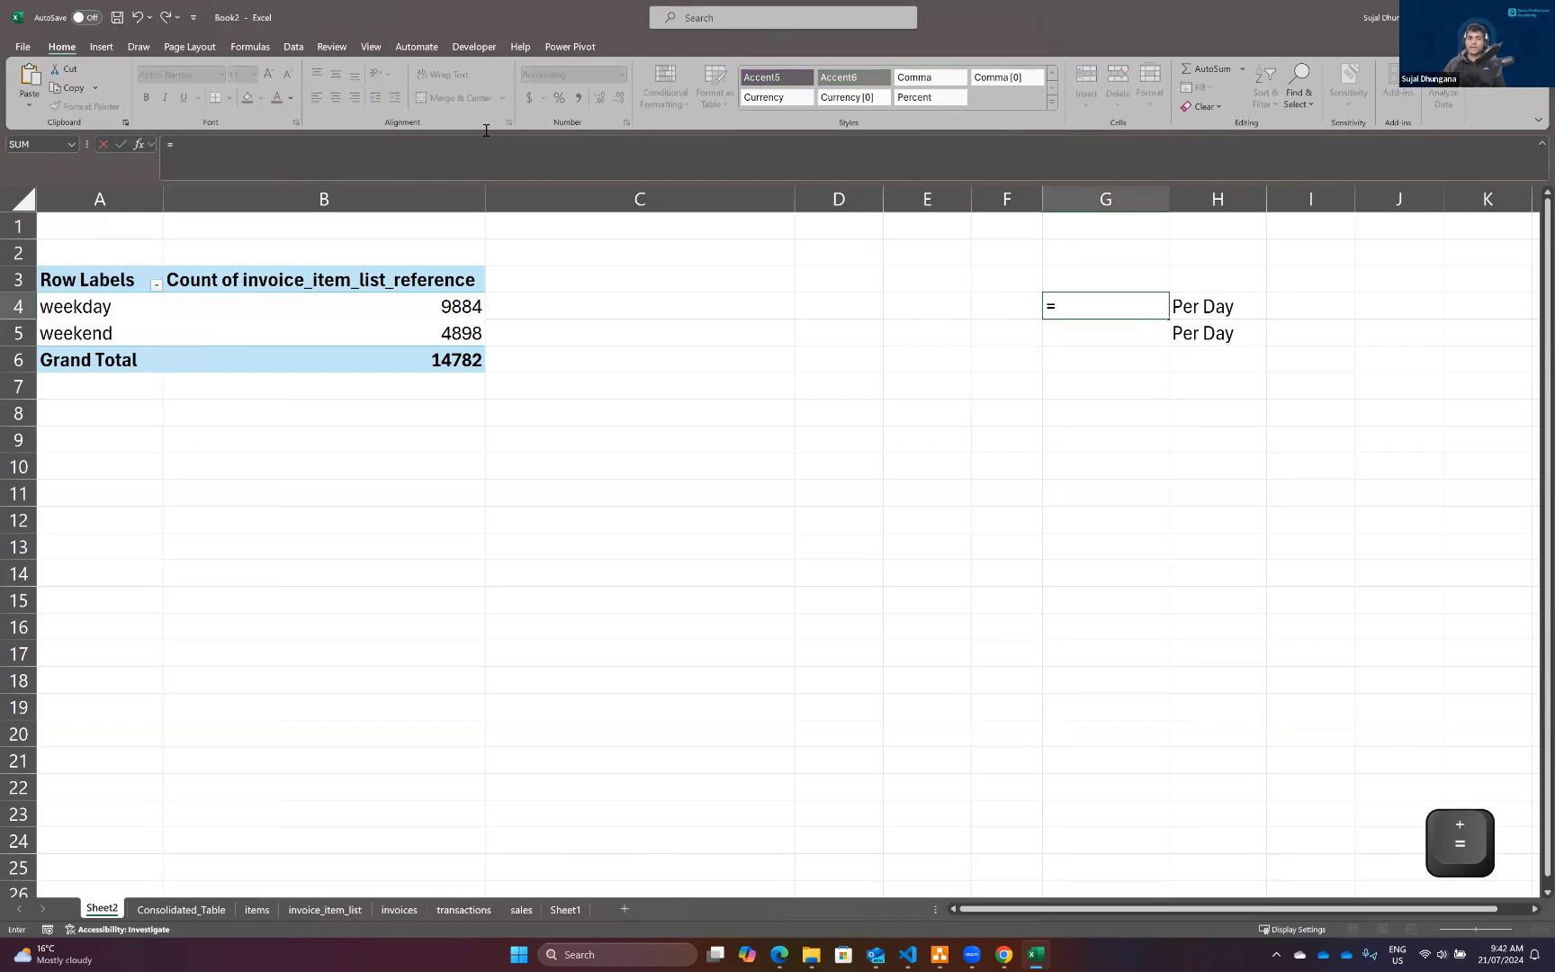
{"action": "left_click", "coordinate": [417, 309]}
{"action": "type", "text": "/"}
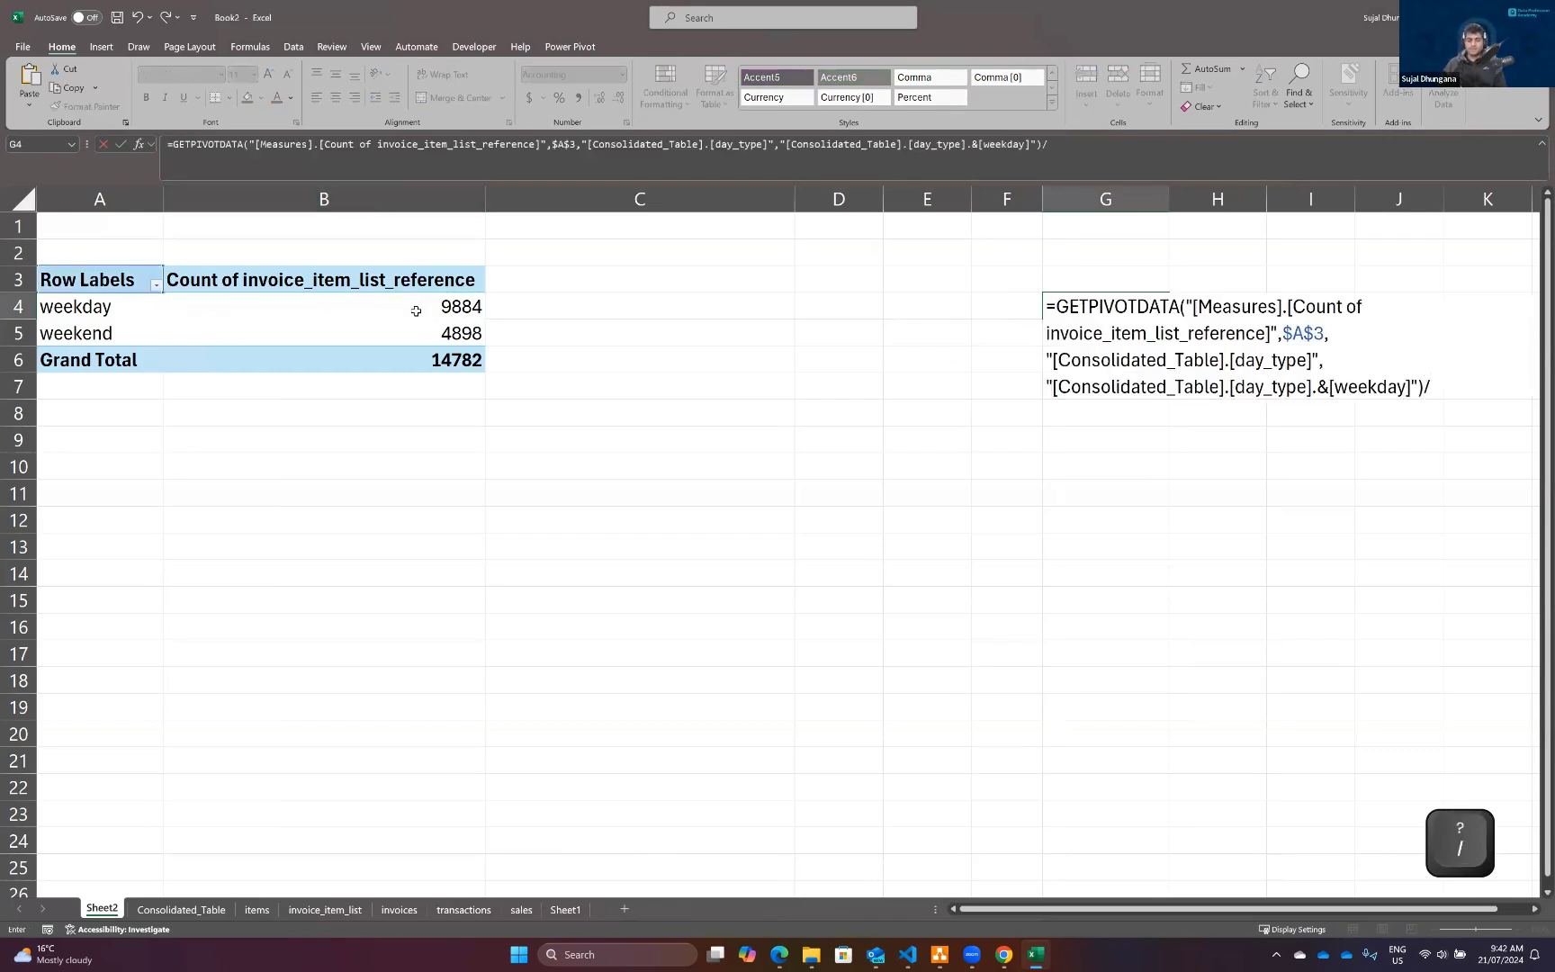
{"action": "type", "text": "5"}
{"action": "key", "text": "Return"}
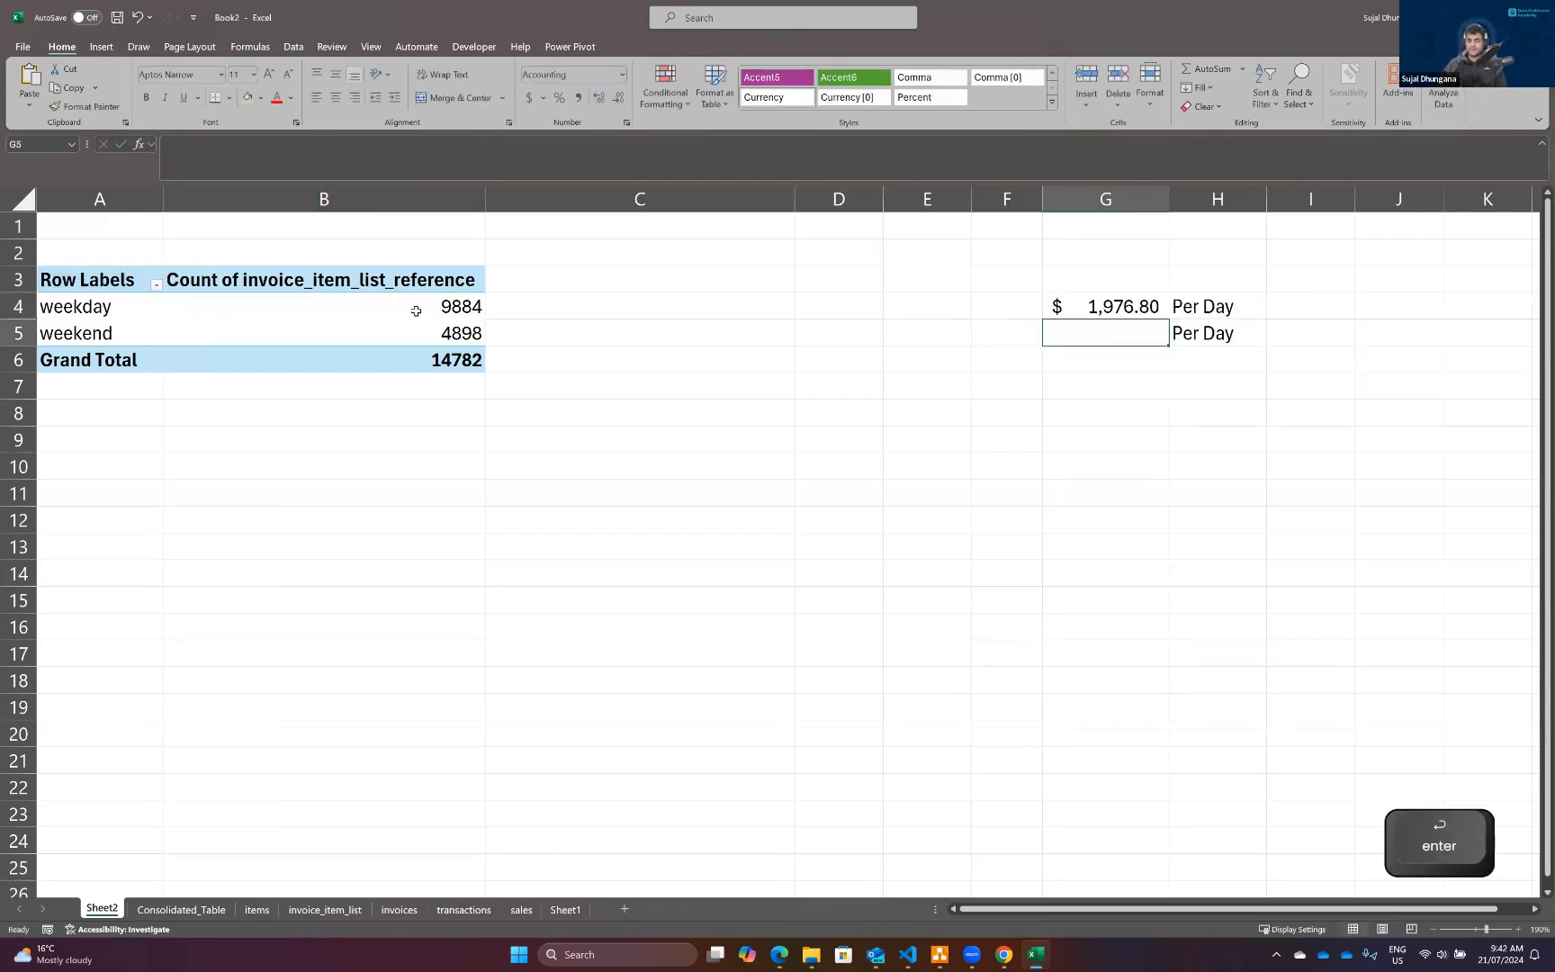
Calculate the weekend item count per day in G5 by dividing the PivotTable's weekend count by 2.
{"action": "type", "text": "="}
{"action": "left_click", "coordinate": [444, 334]}
{"action": "type", "text": "/2"}
{"action": "key", "text": "Return"}
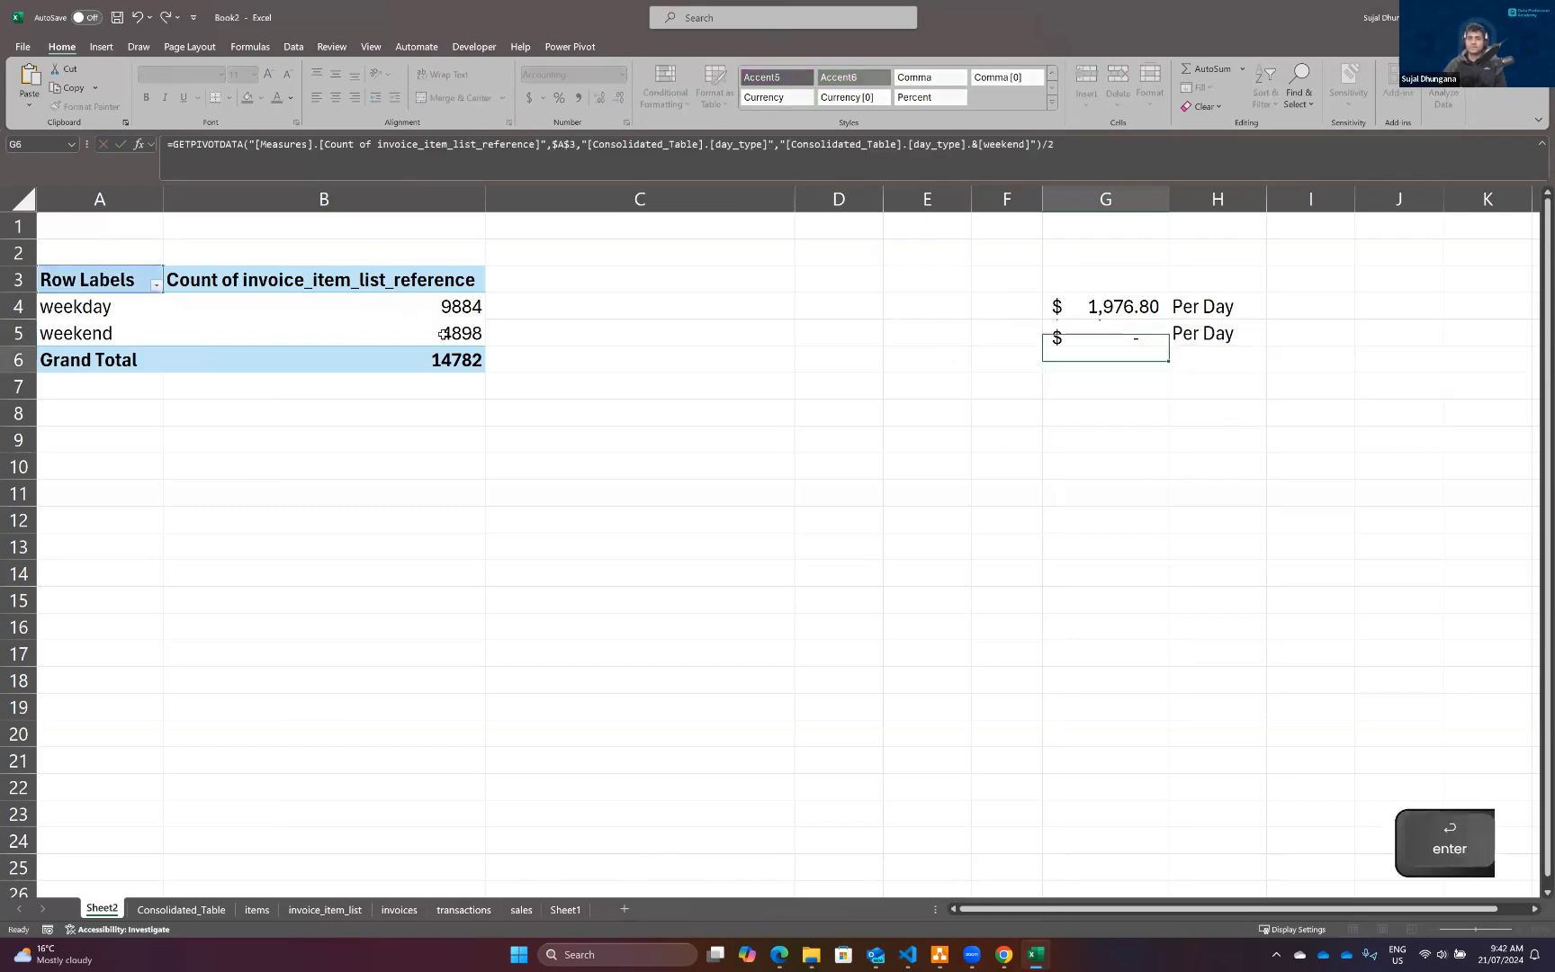
Change the number format of G4:G5 from Accounting to plain Number with two decimals.
{"action": "left_click", "coordinate": [1077, 308]}
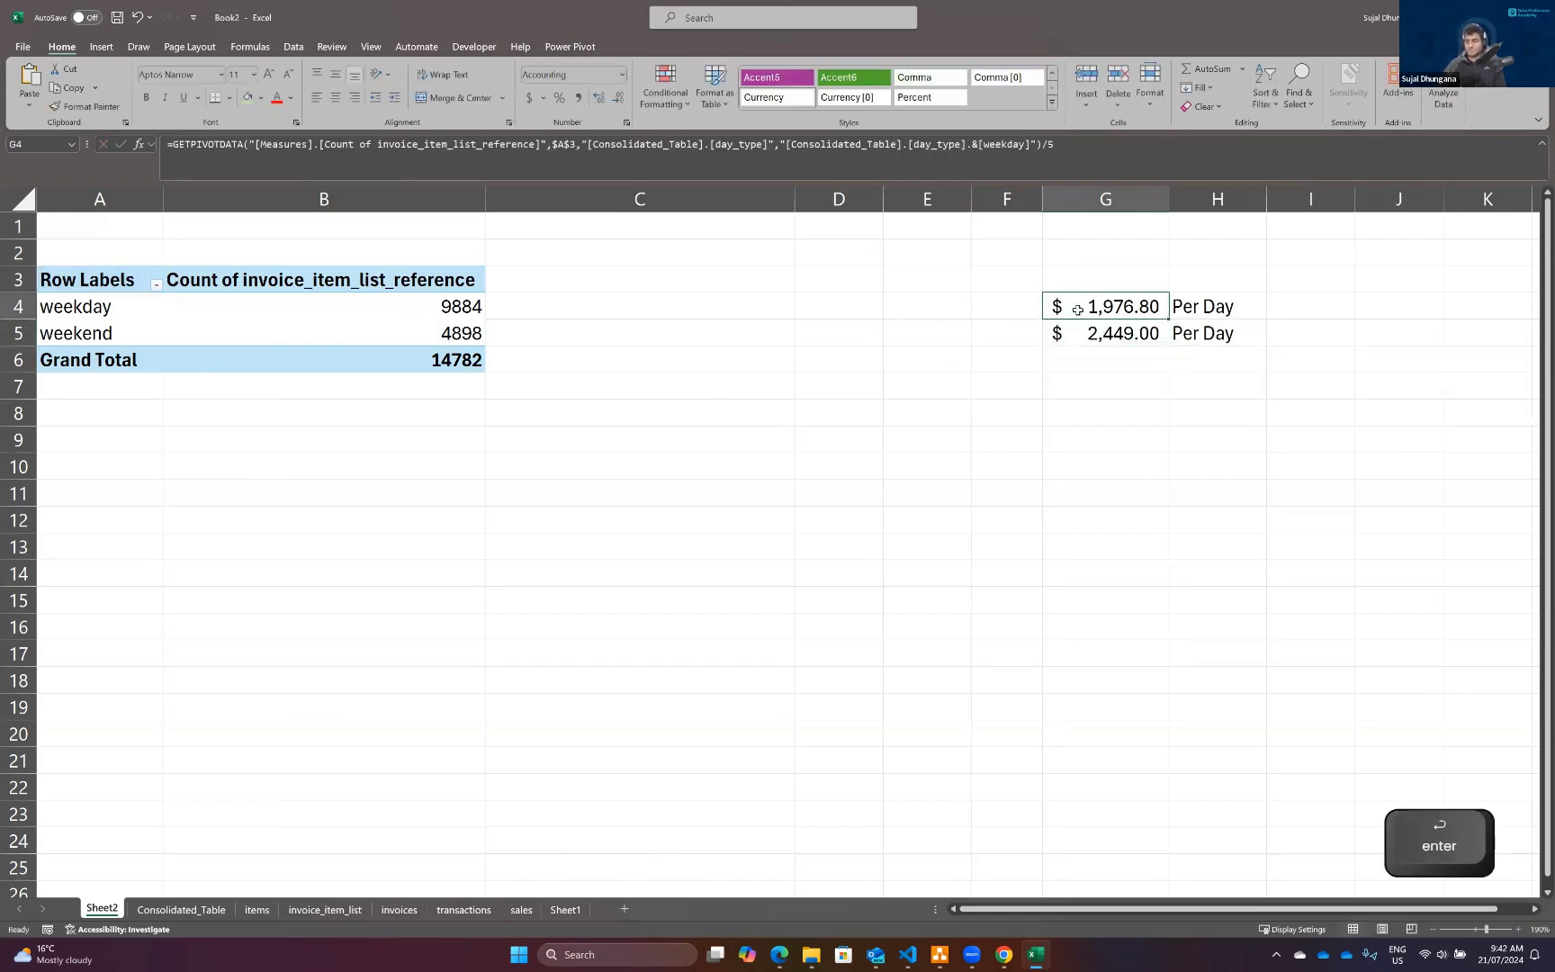
{"action": "key", "text": "shift+Down"}
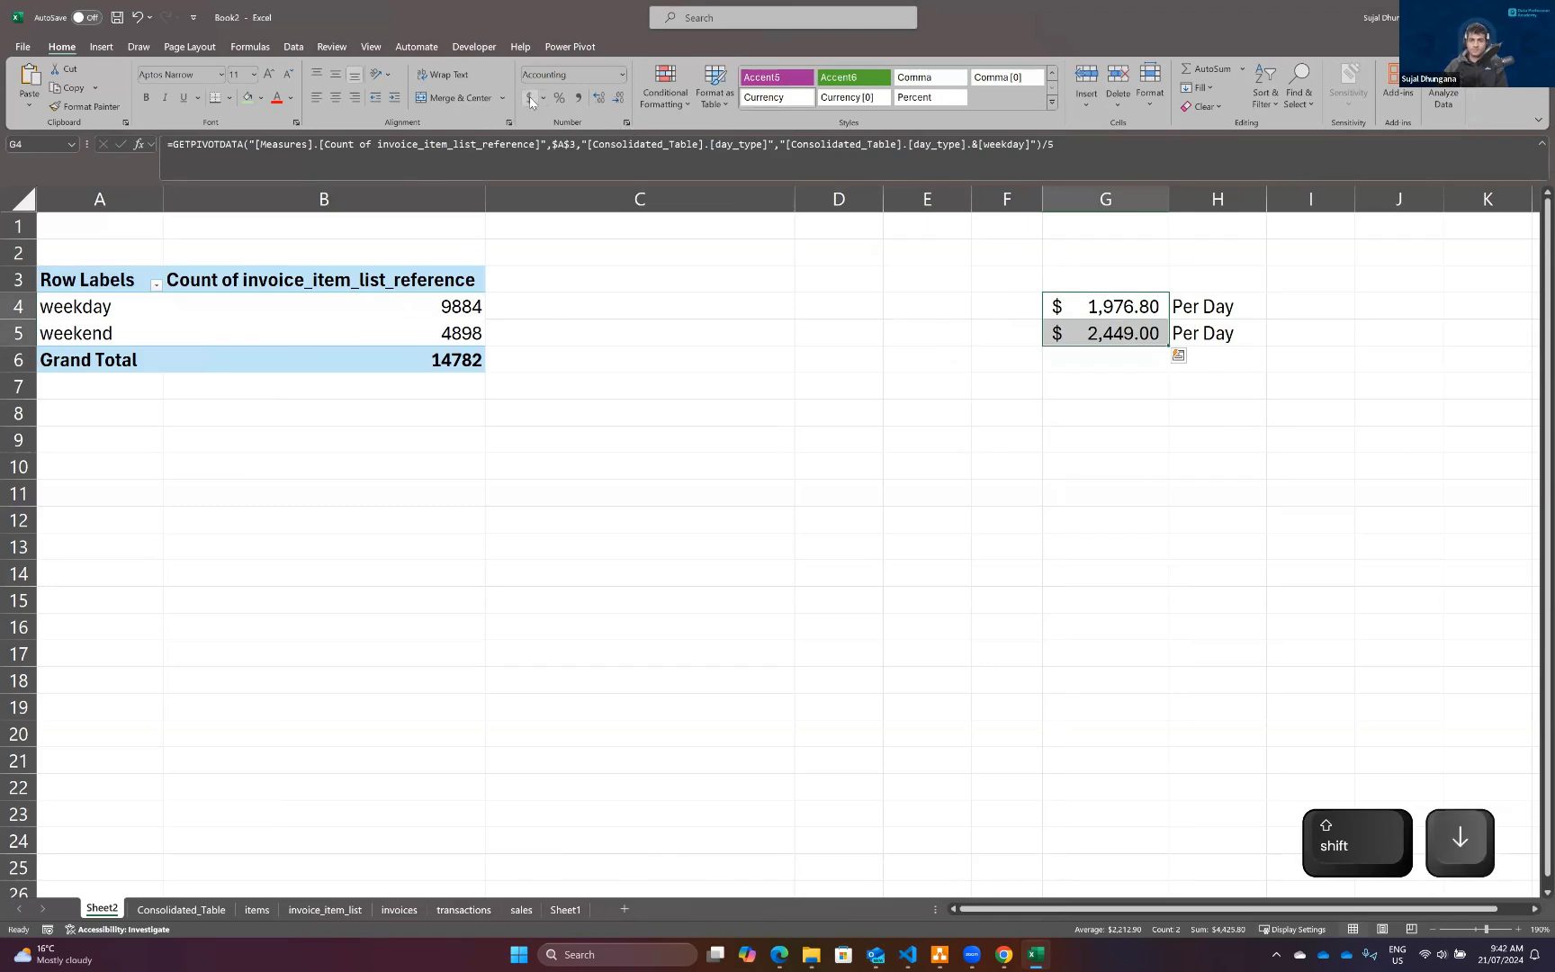
{"action": "left_click", "coordinate": [621, 73]}
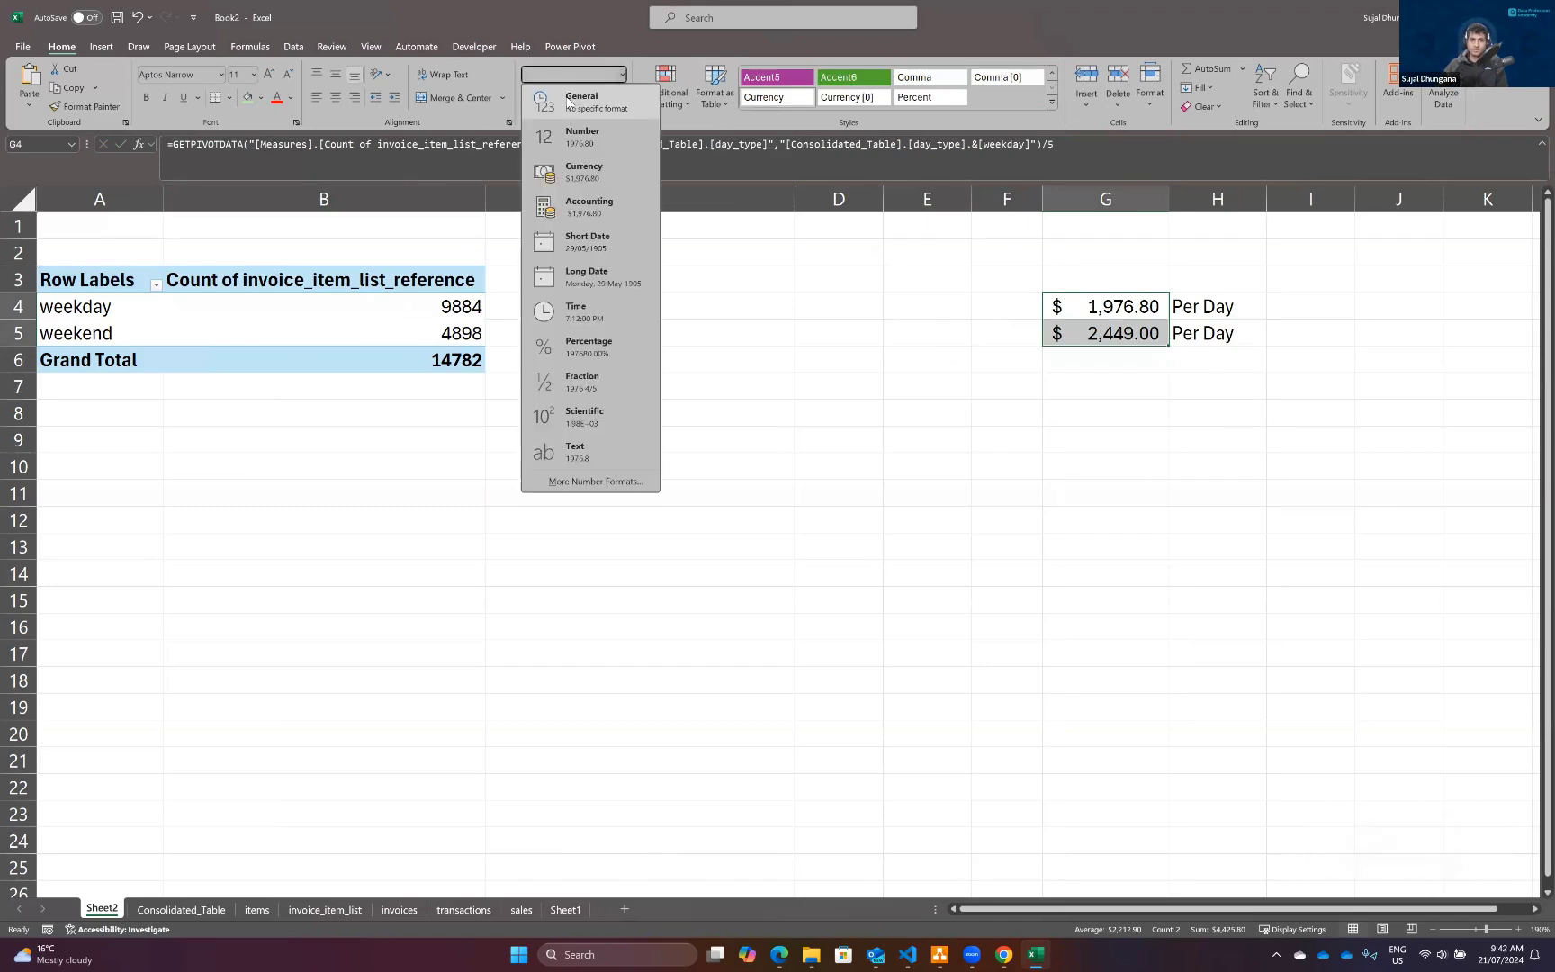
{"action": "left_click", "coordinate": [571, 100]}
{"action": "left_click", "coordinate": [837, 388]}
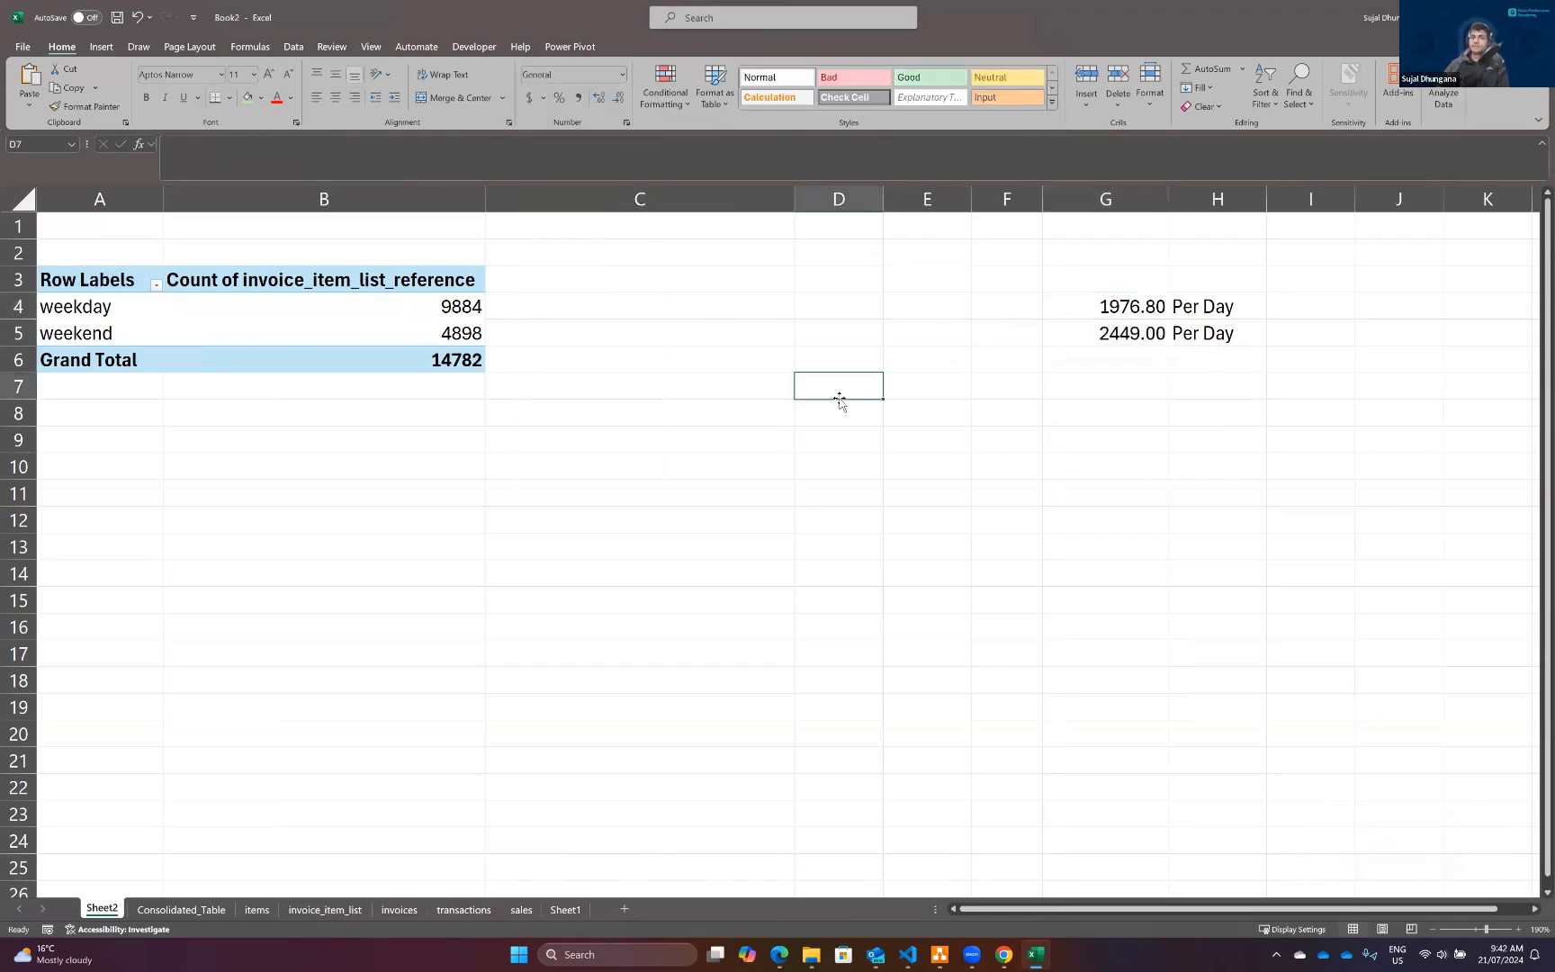
Review the per-day counts in G4 and G5 and clear the range G4:H5.
{"action": "left_click", "coordinate": [1078, 311]}
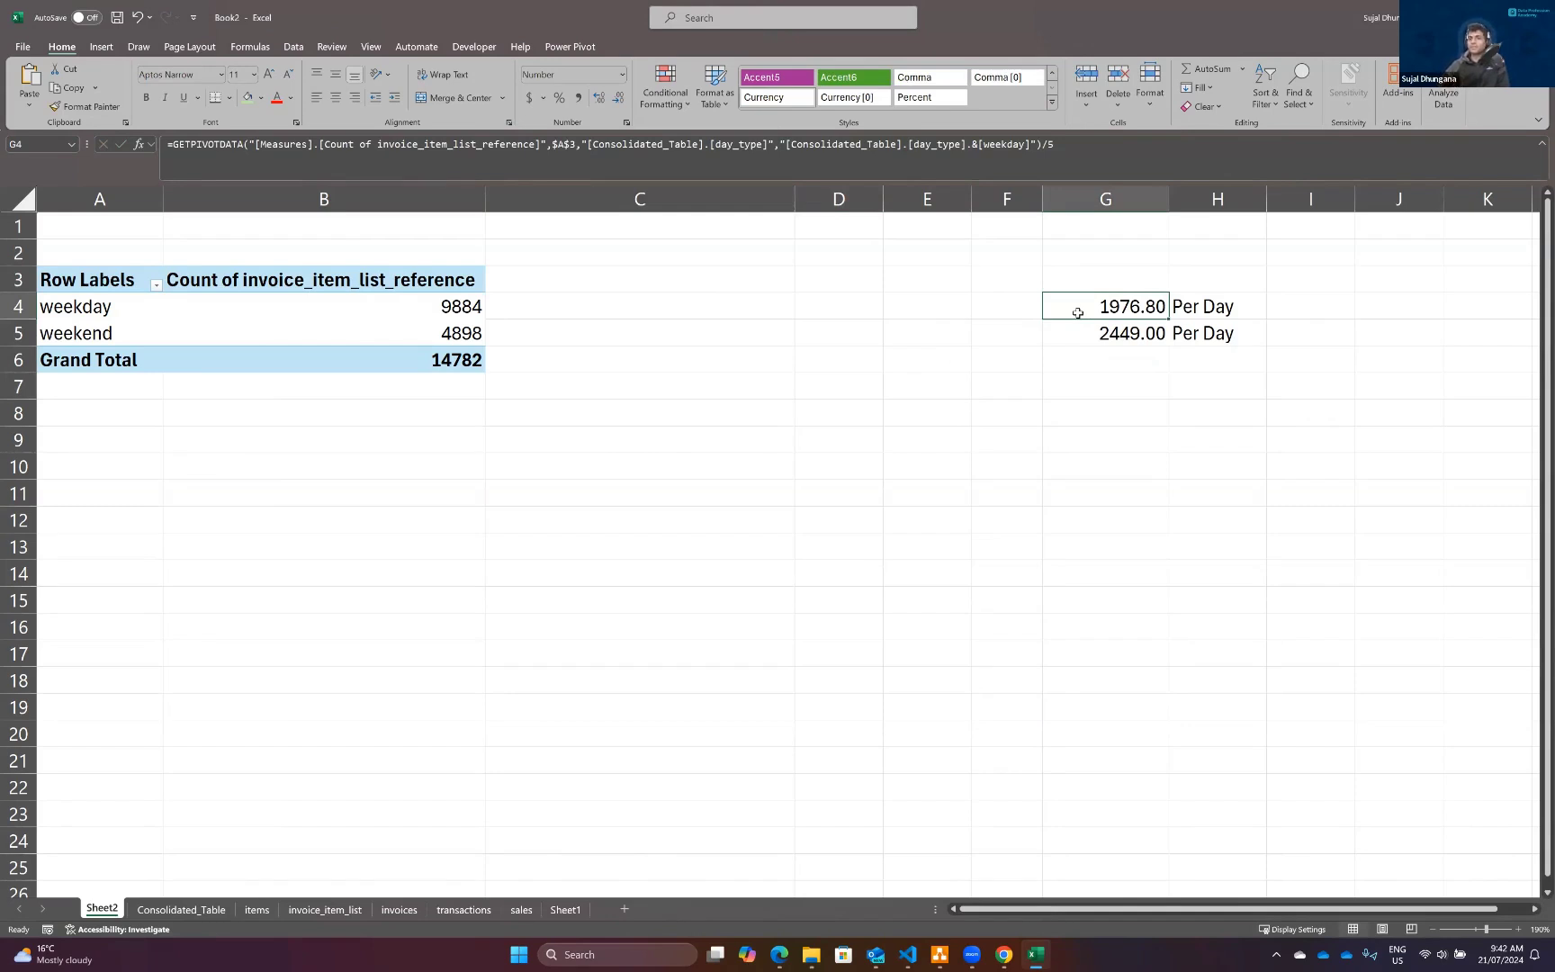
{"action": "key", "text": "Down"}
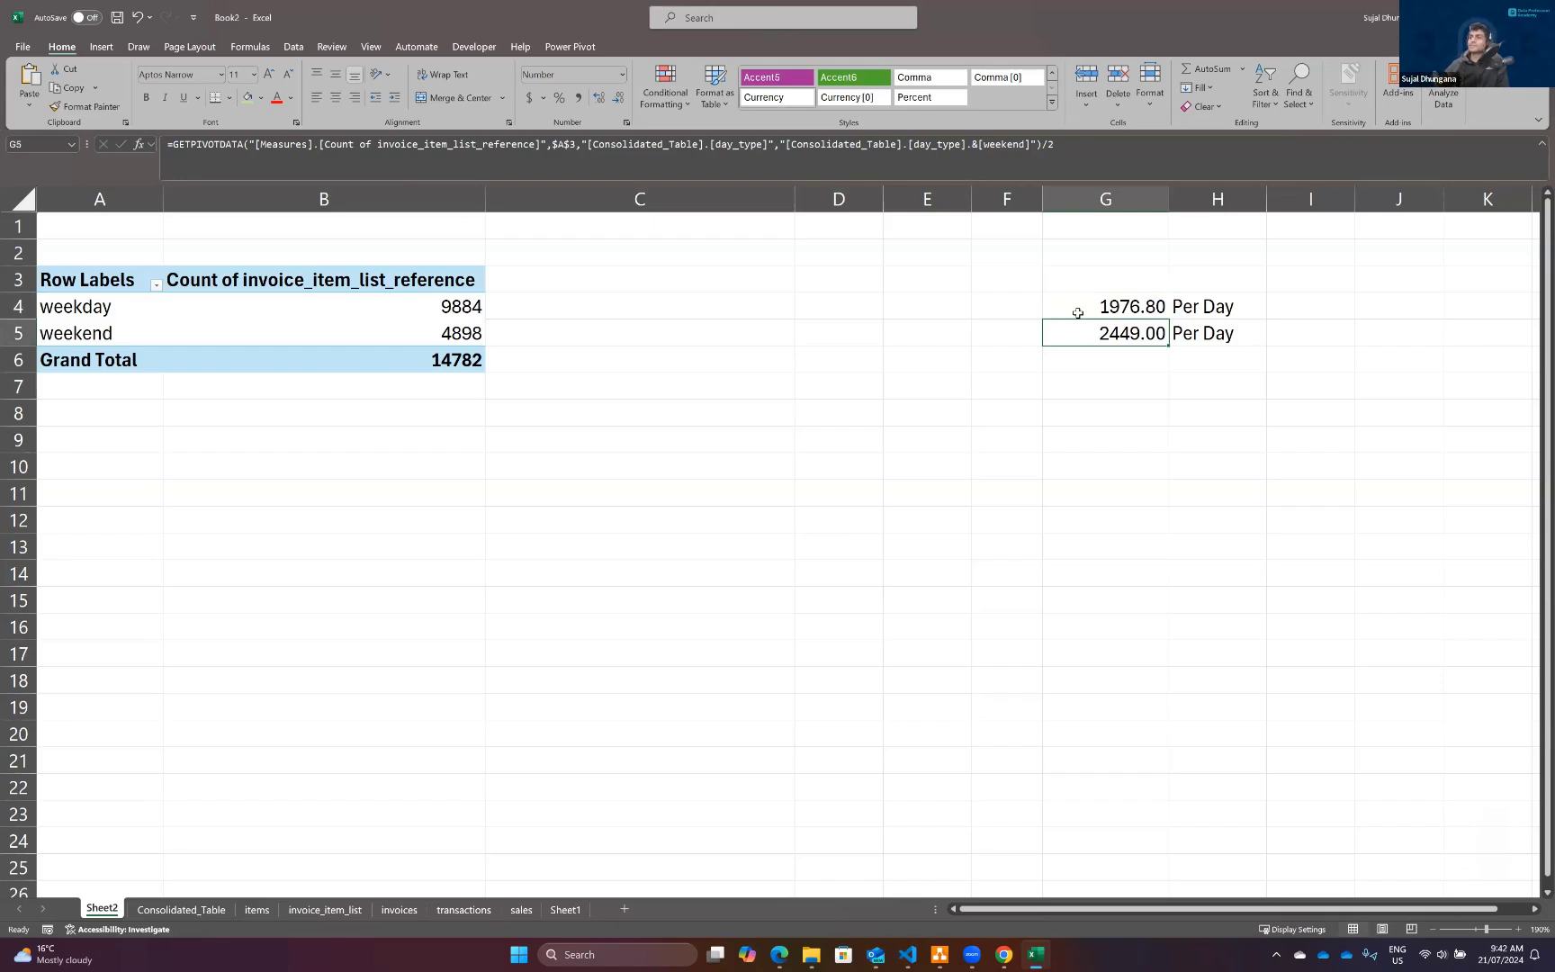
{"action": "key", "text": "Right"}
{"action": "key", "text": "shift+Up"}
{"action": "key", "text": "shift+Left"}
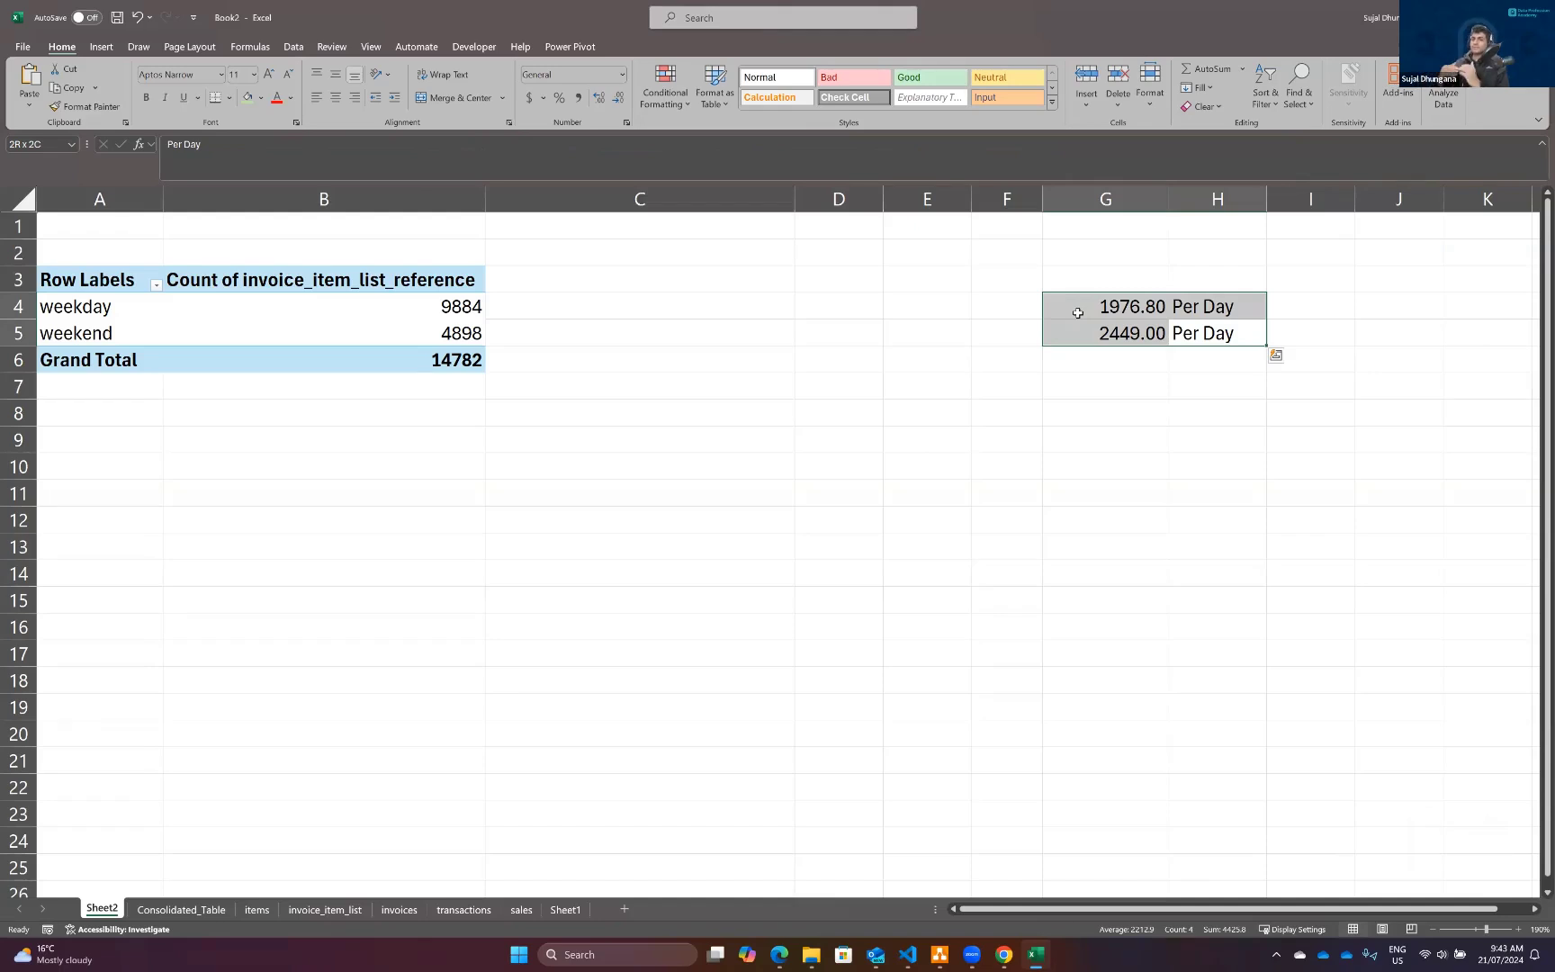
{"action": "key", "text": "Delete"}
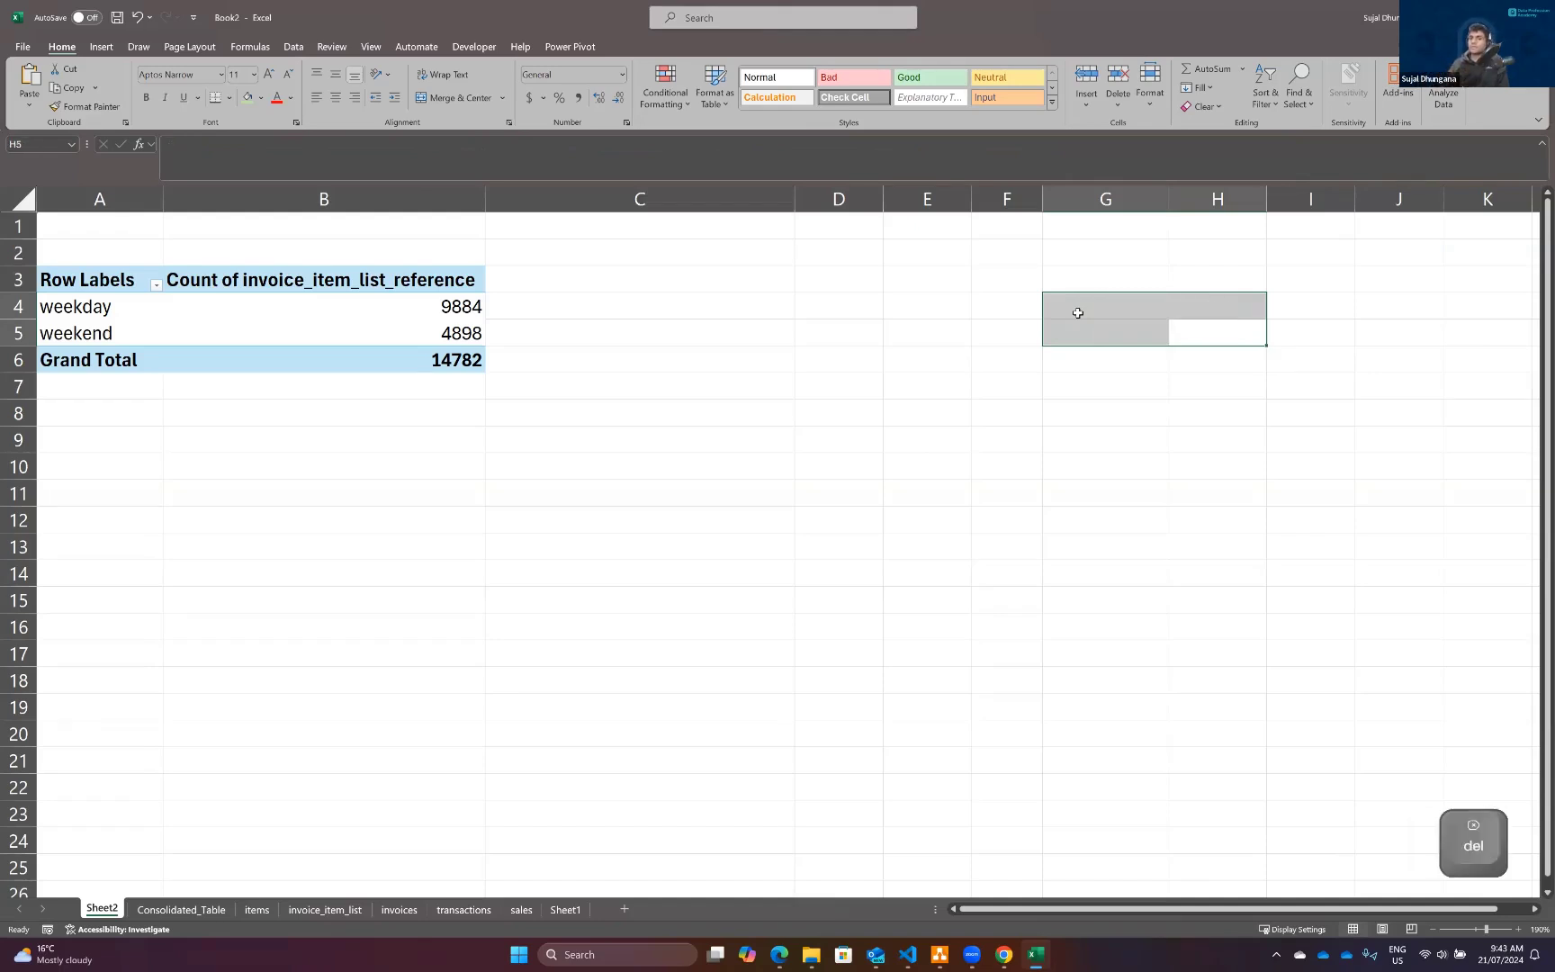
Replace day_type with customer_reference in the PivotTable's rows to count invoice items per customer.
{"action": "key", "text": "Left"}
{"action": "key", "text": "Left"}
{"action": "key", "text": "Left"}
{"action": "key", "text": "Left"}
{"action": "key", "text": "Left"}
{"action": "key", "text": "Left"}
{"action": "key", "text": "Left"}
{"action": "key", "text": "Right"}
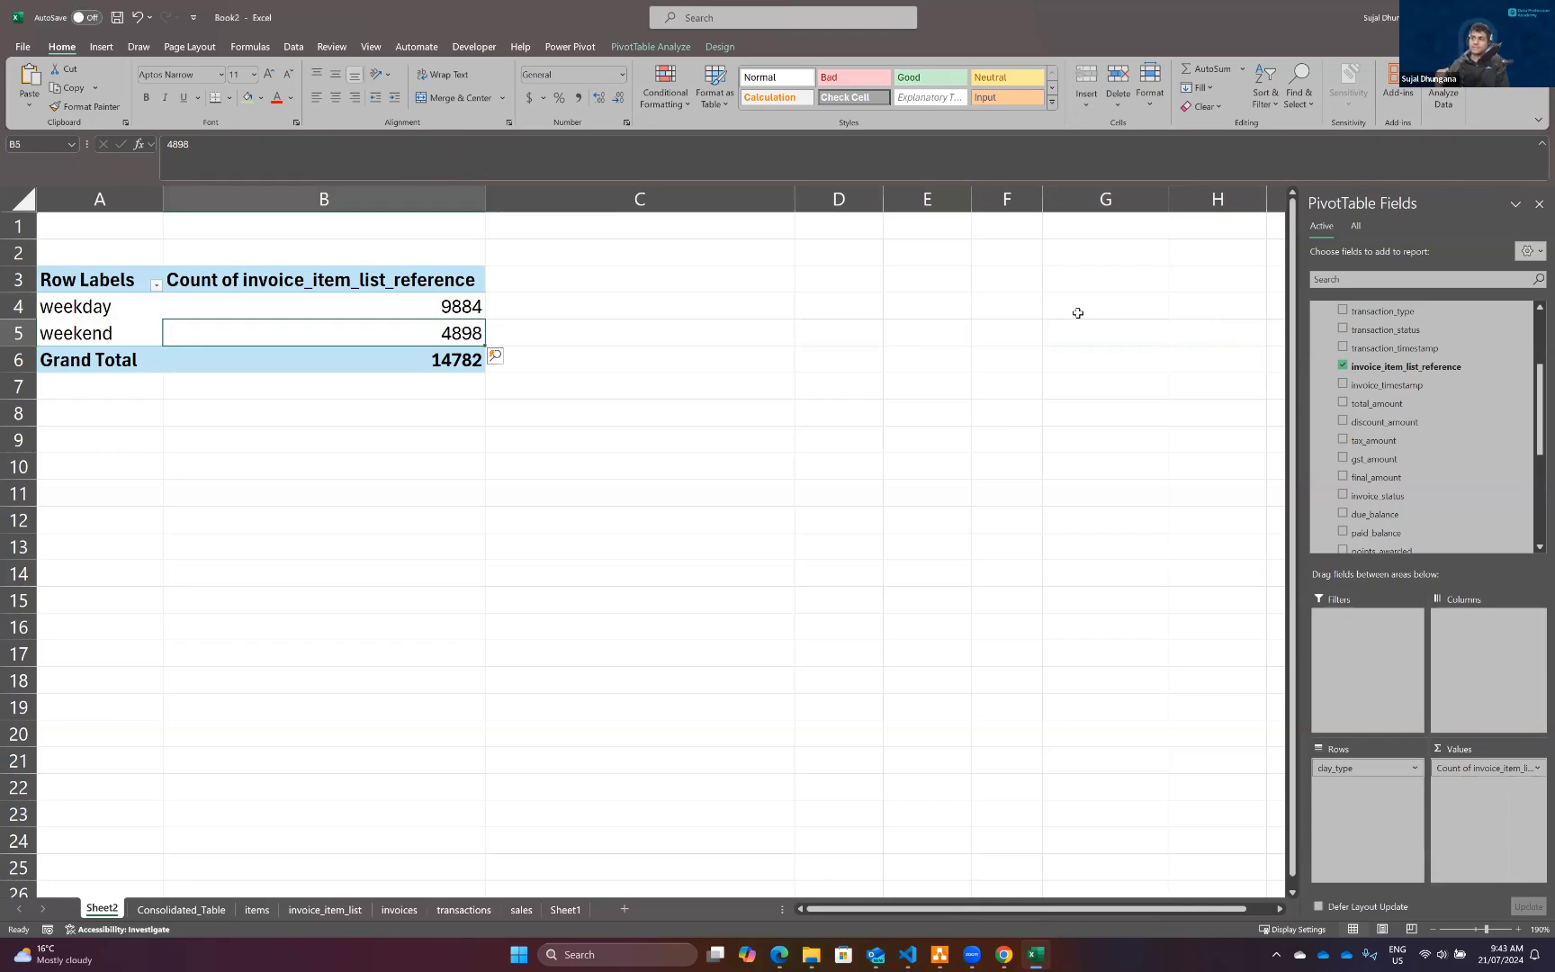
{"action": "scroll", "coordinate": [1329, 397], "scroll_direction": "up", "scroll_amount": 2}
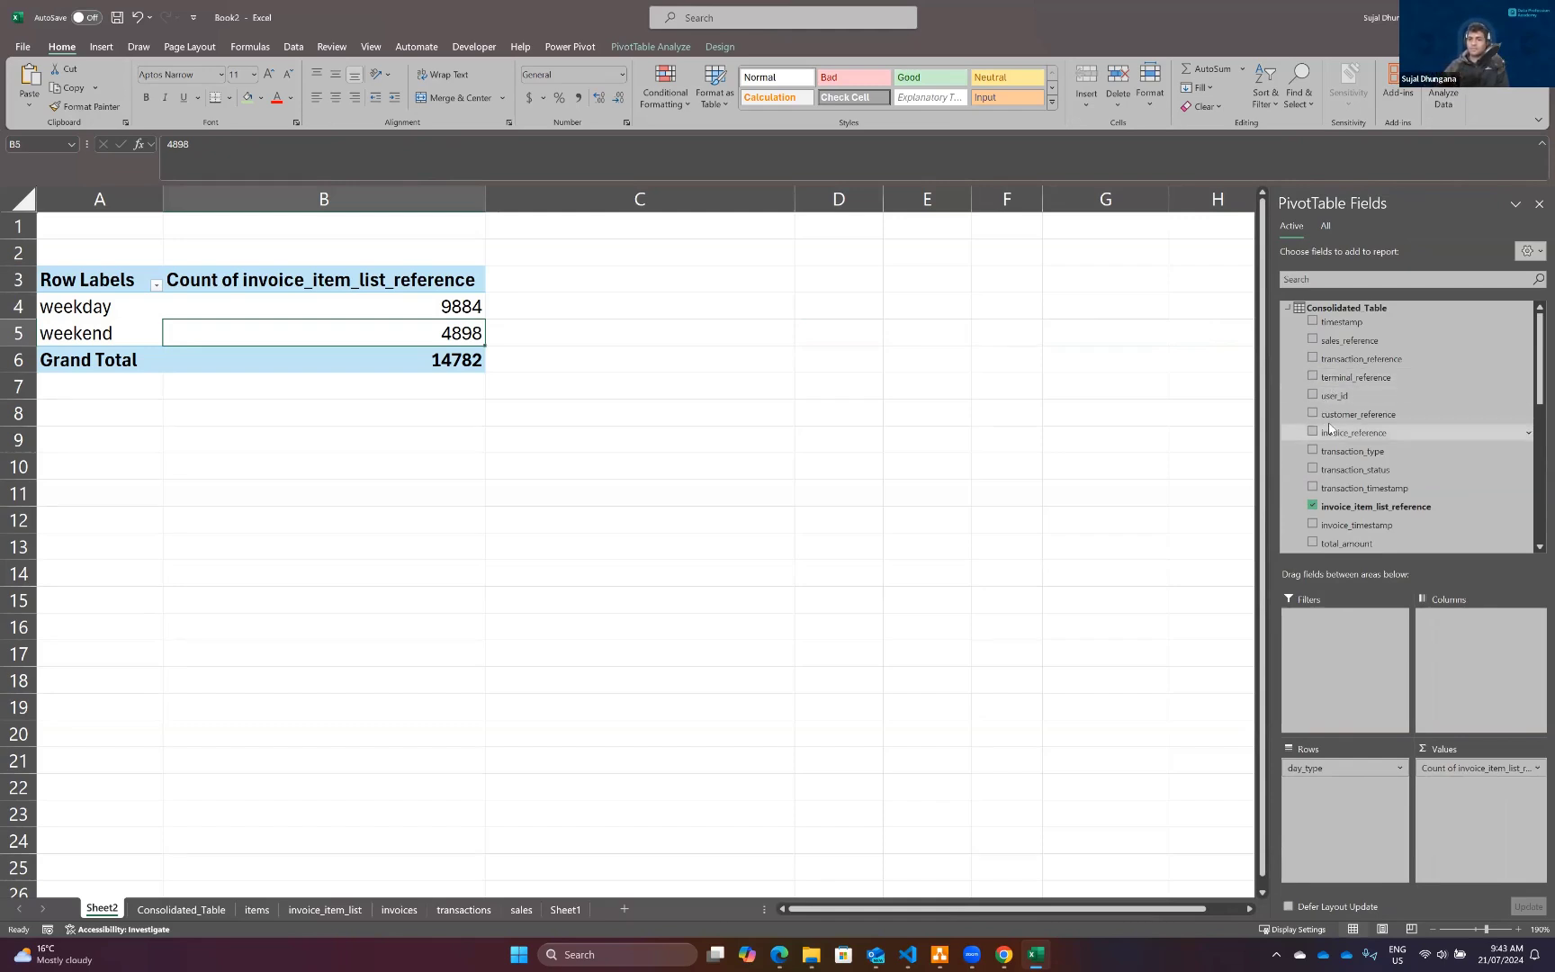
{"action": "left_click_drag", "start_coordinate": [1354, 414], "coordinate": [1341, 799]}
{"action": "left_click", "coordinate": [1401, 769]}
{"action": "left_click", "coordinate": [1330, 734]}
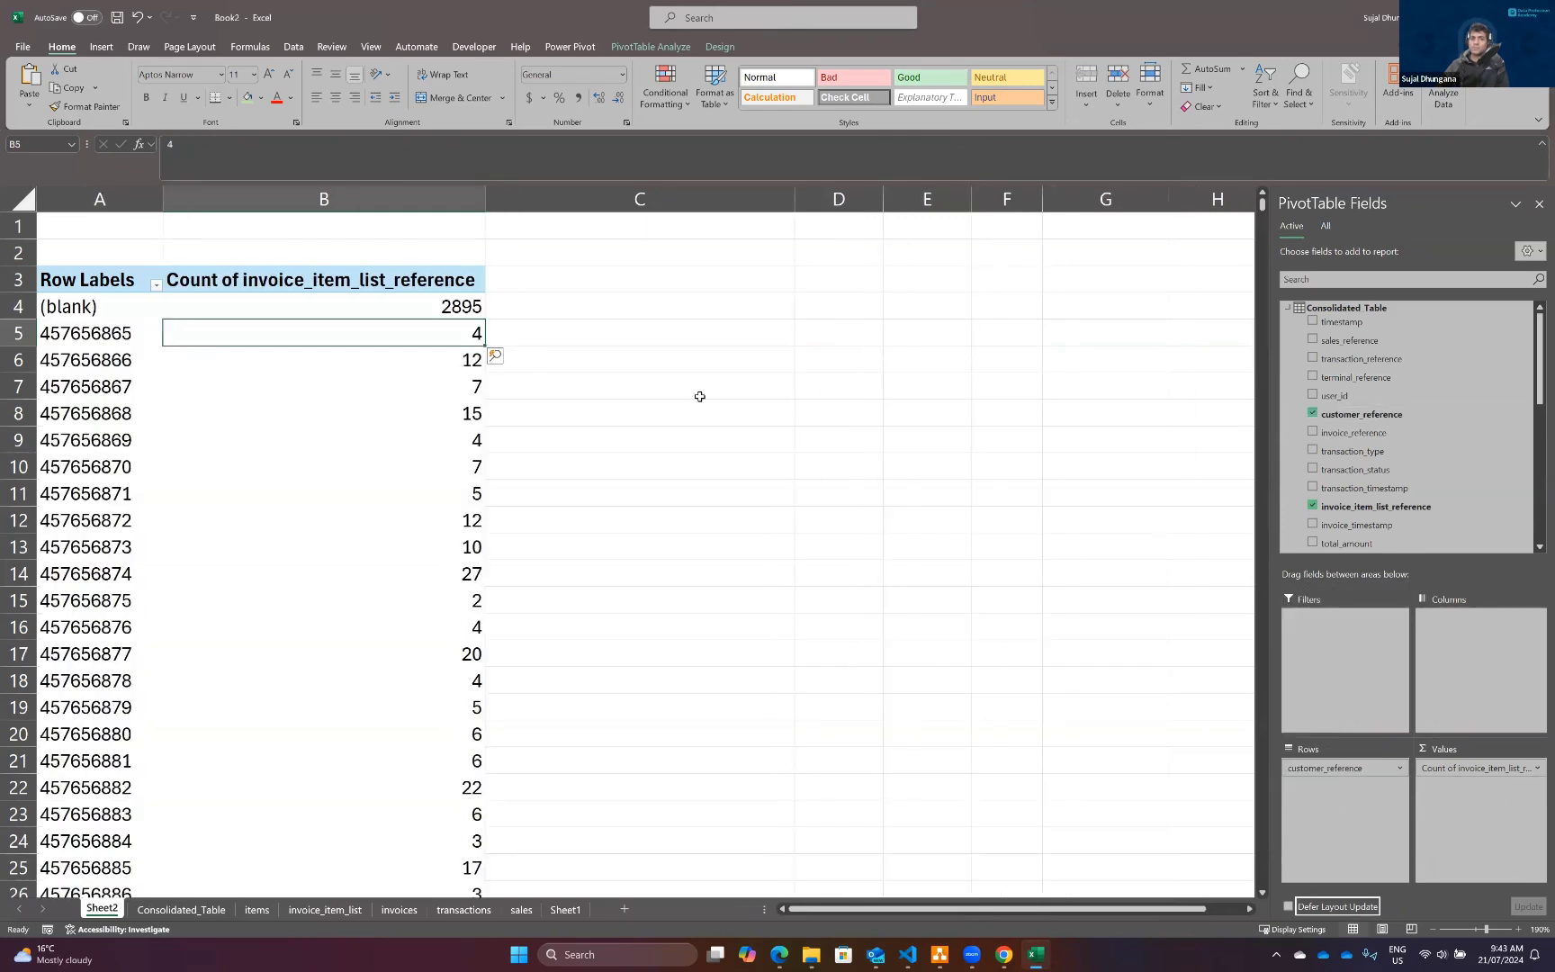
{"action": "left_click", "coordinate": [373, 309]}
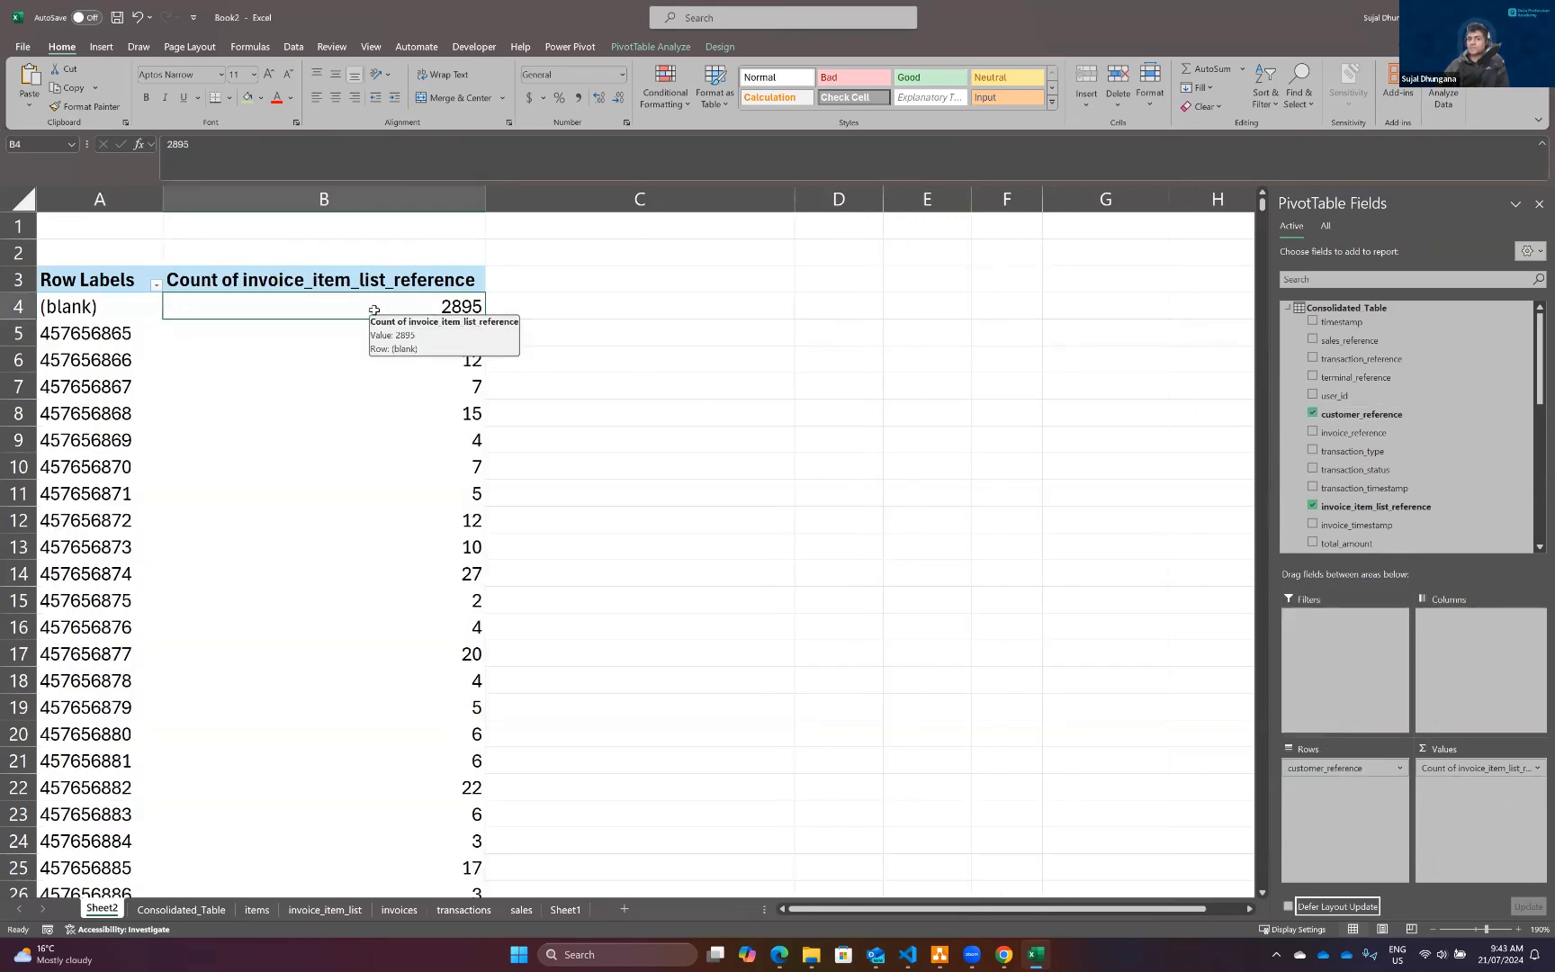
{"action": "left_click", "coordinate": [410, 328]}
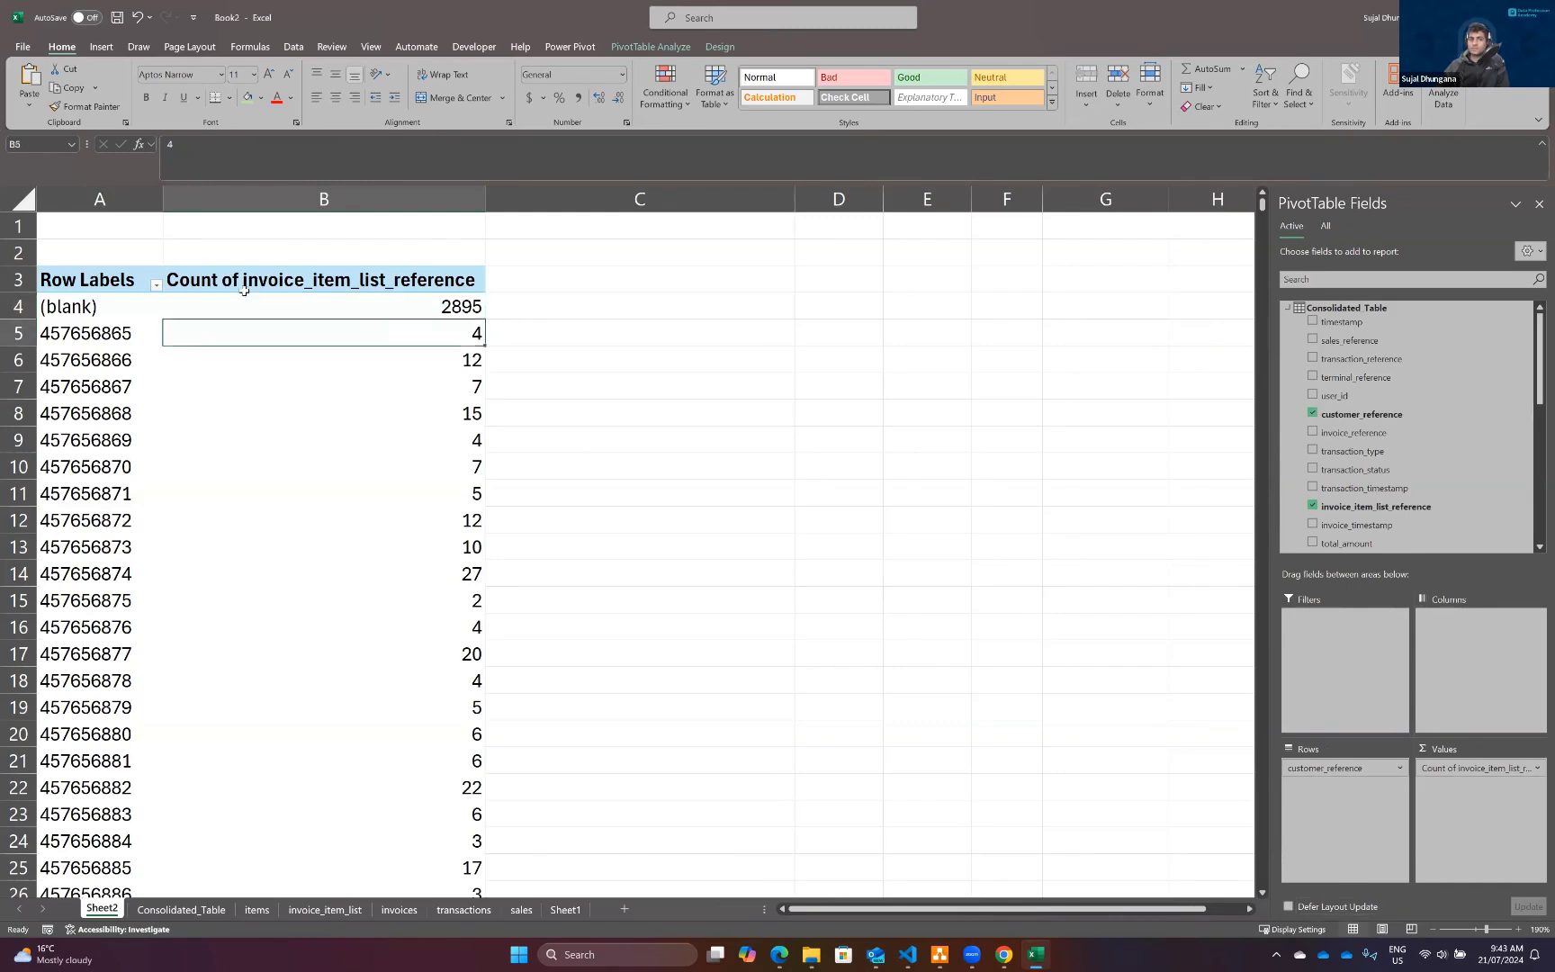
Examine the invoice item counts per customer, including the blank row and the customers with the most items.
{"action": "left_click", "coordinate": [91, 310]}
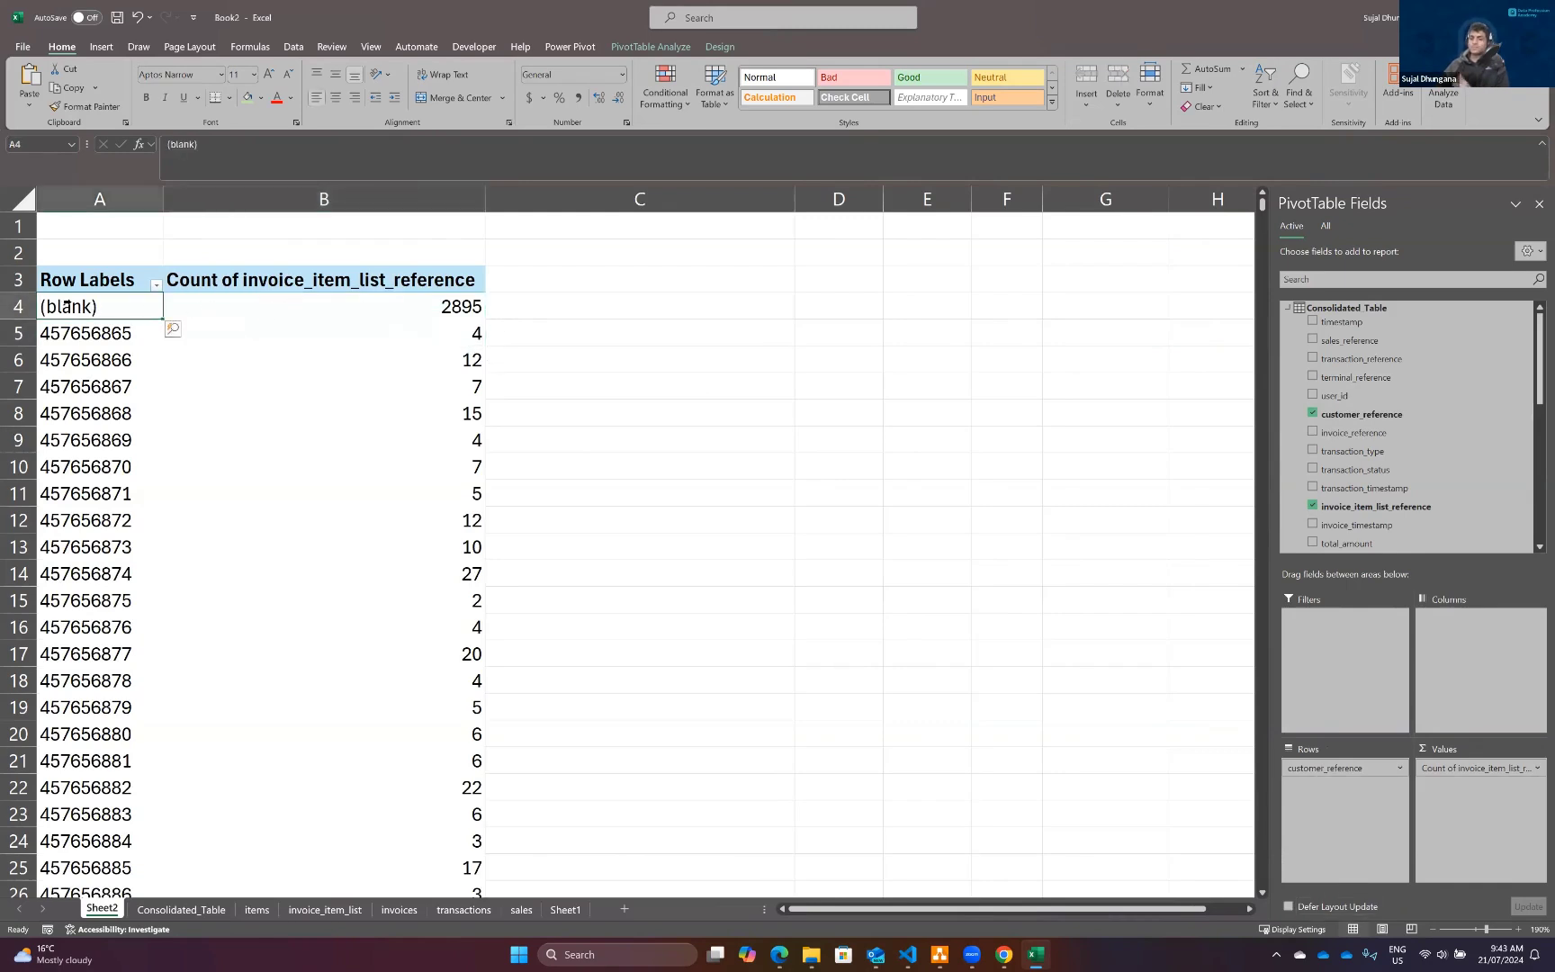
{"action": "left_click", "coordinate": [342, 300]}
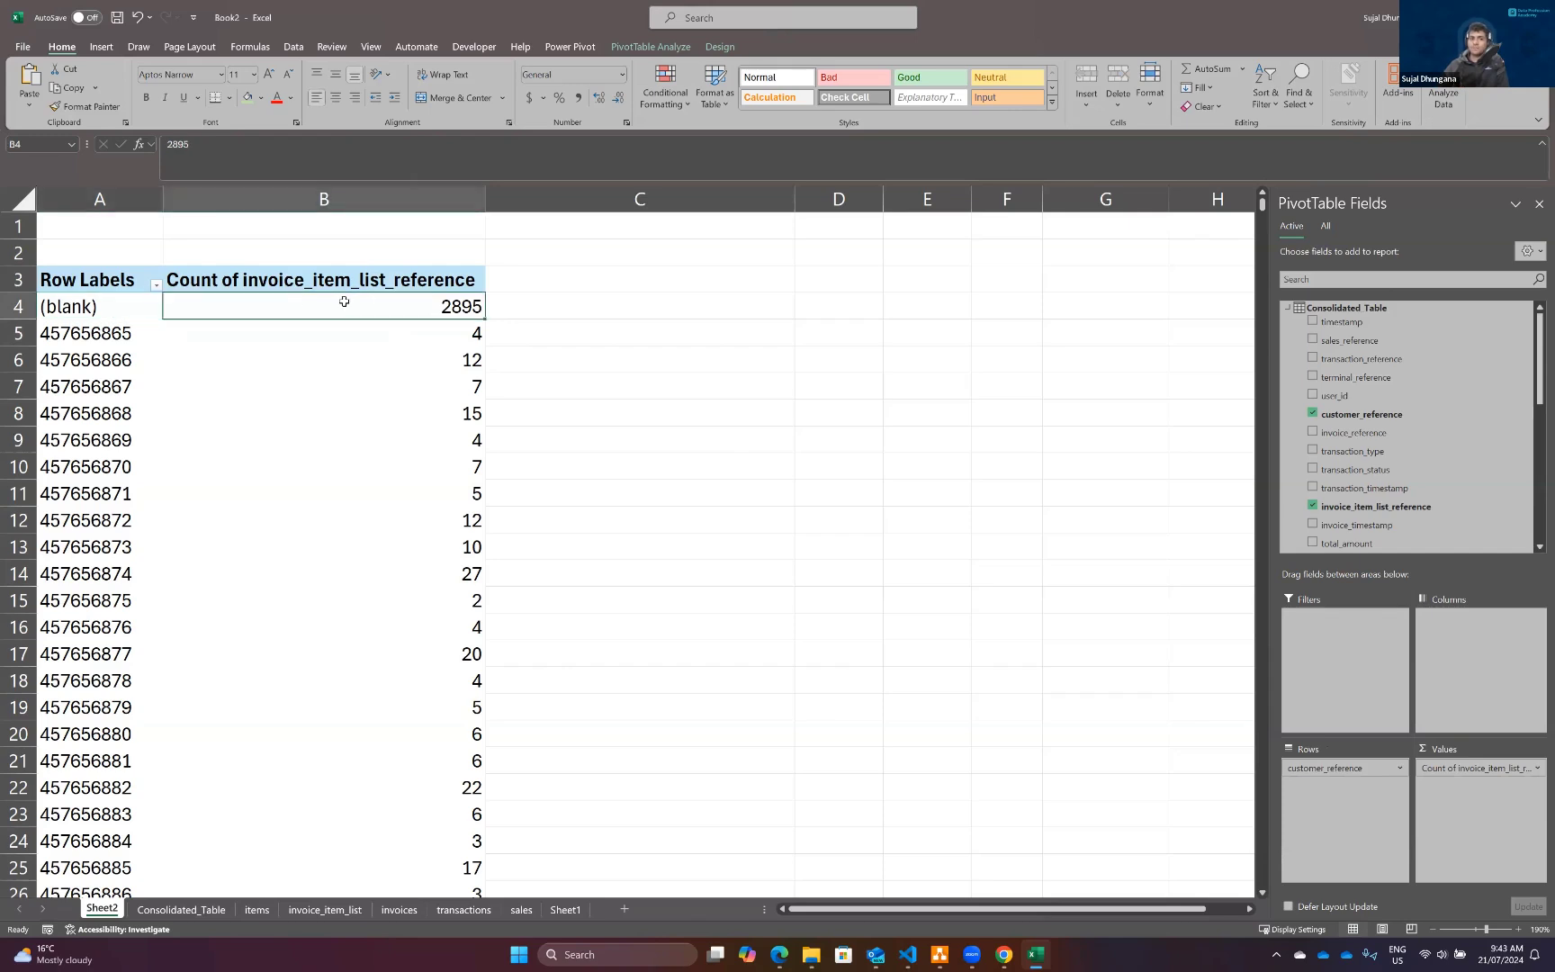
{"action": "left_click", "coordinate": [423, 275]}
{"action": "right_click", "coordinate": [315, 286]}
{"action": "left_click", "coordinate": [414, 326]}
{"action": "scroll", "coordinate": [410, 339], "scroll_direction": "down", "scroll_amount": 2}
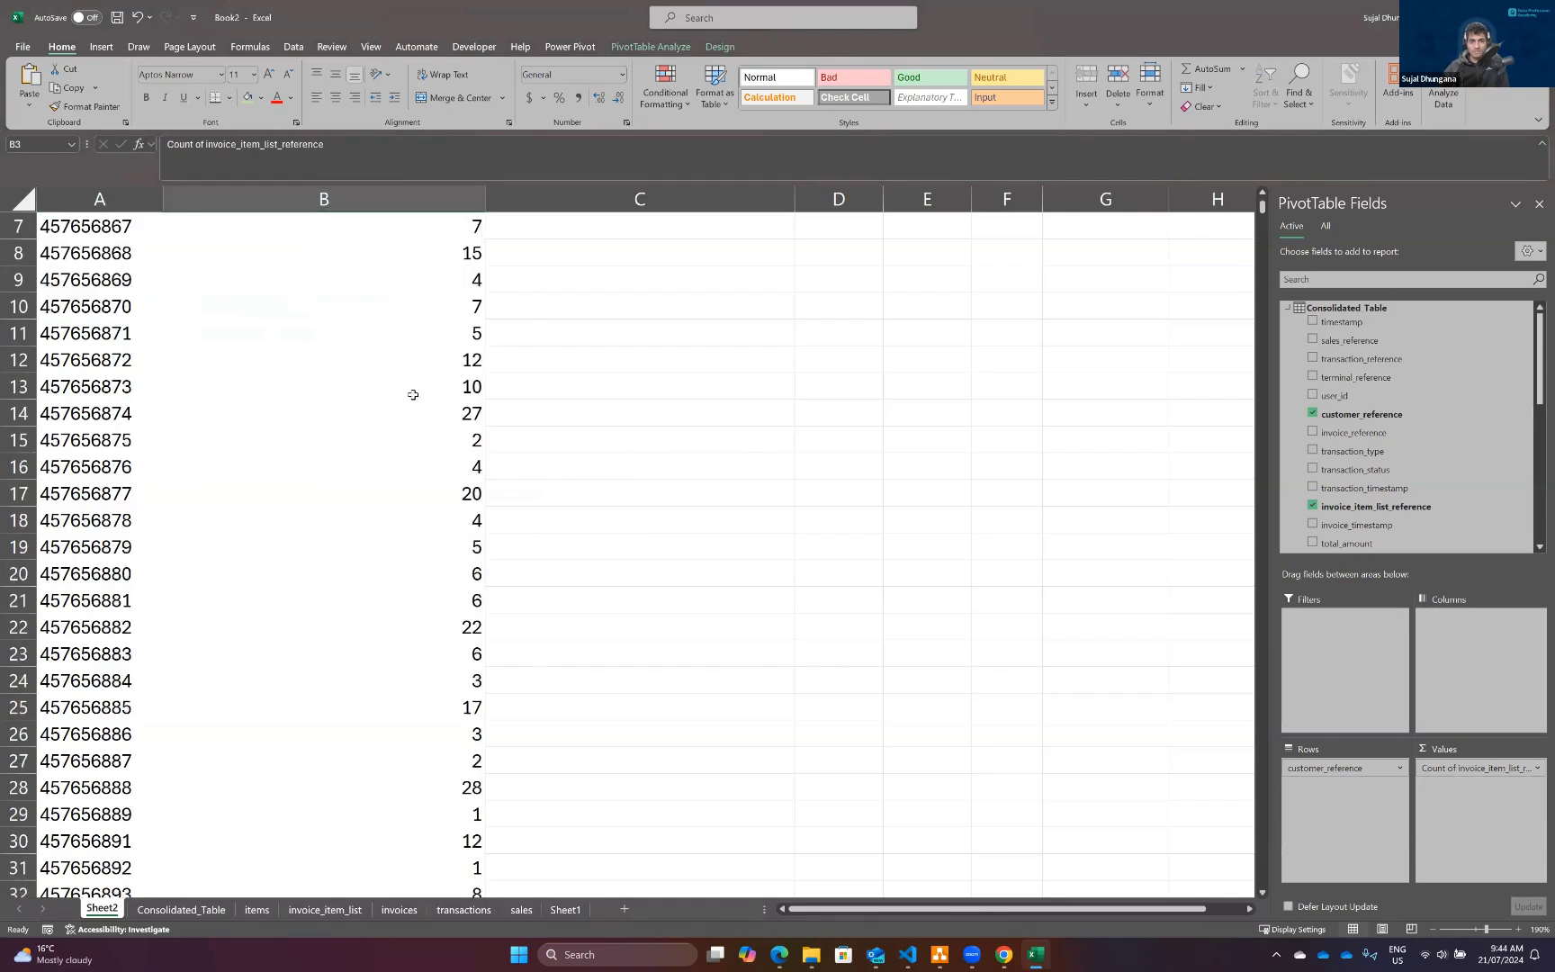
{"action": "left_click", "coordinate": [431, 407]}
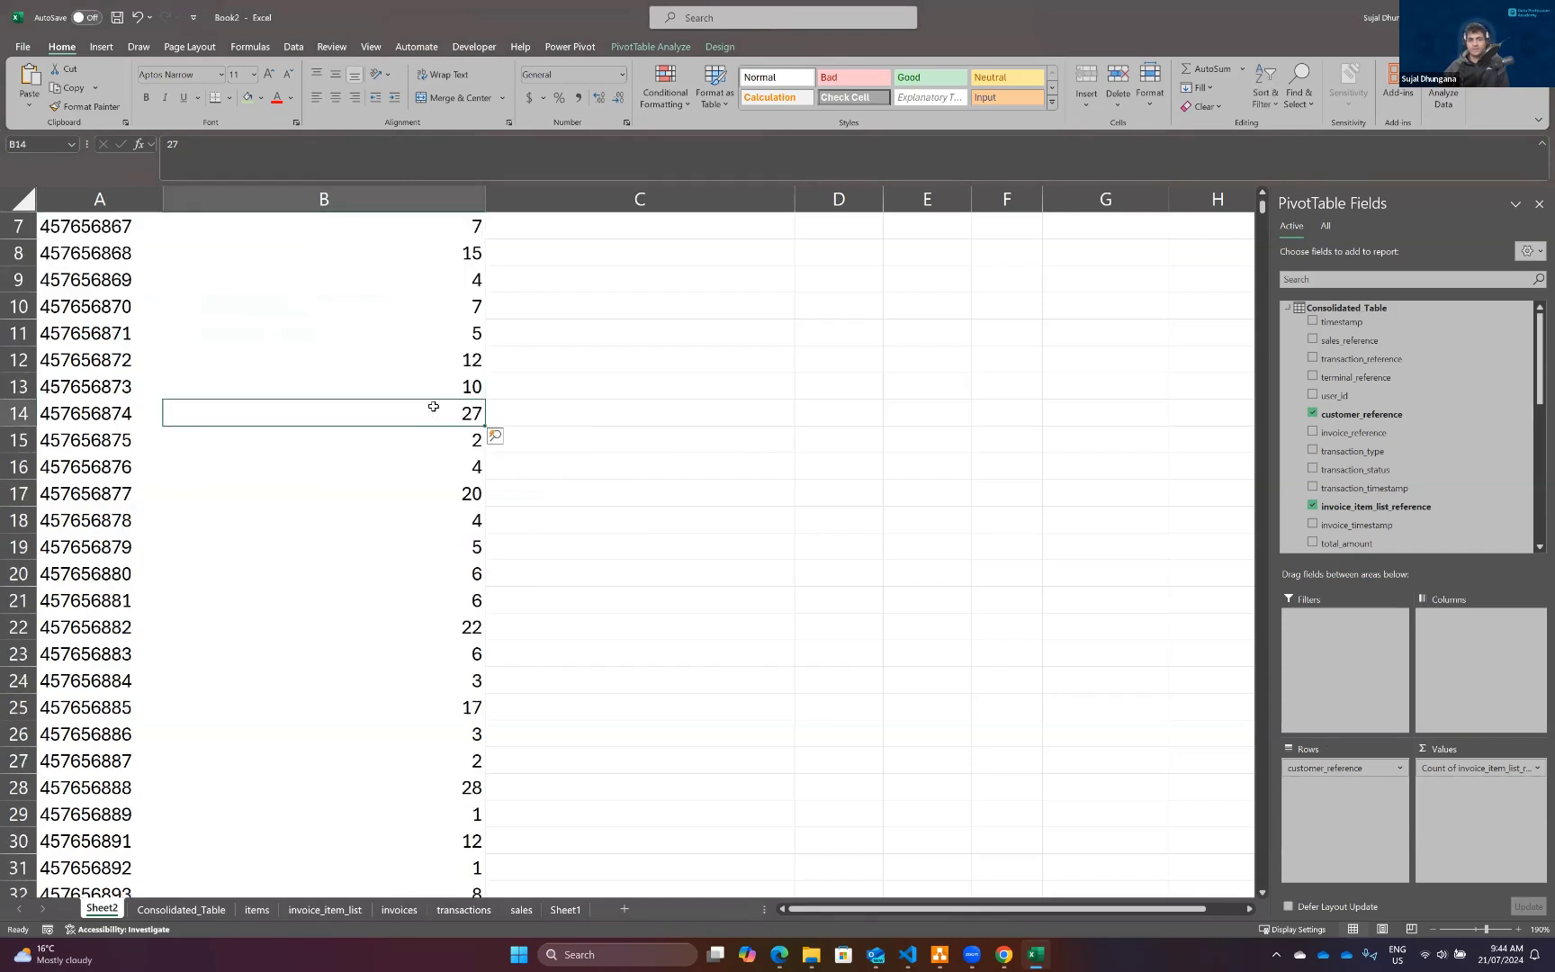
{"action": "scroll", "coordinate": [377, 414], "scroll_direction": "down", "scroll_amount": 8}
{"action": "scroll", "coordinate": [454, 483], "scroll_direction": "up", "scroll_amount": 2}
{"action": "left_click", "coordinate": [454, 466]}
{"action": "scroll", "coordinate": [454, 450], "scroll_direction": "down", "scroll_amount": 17}
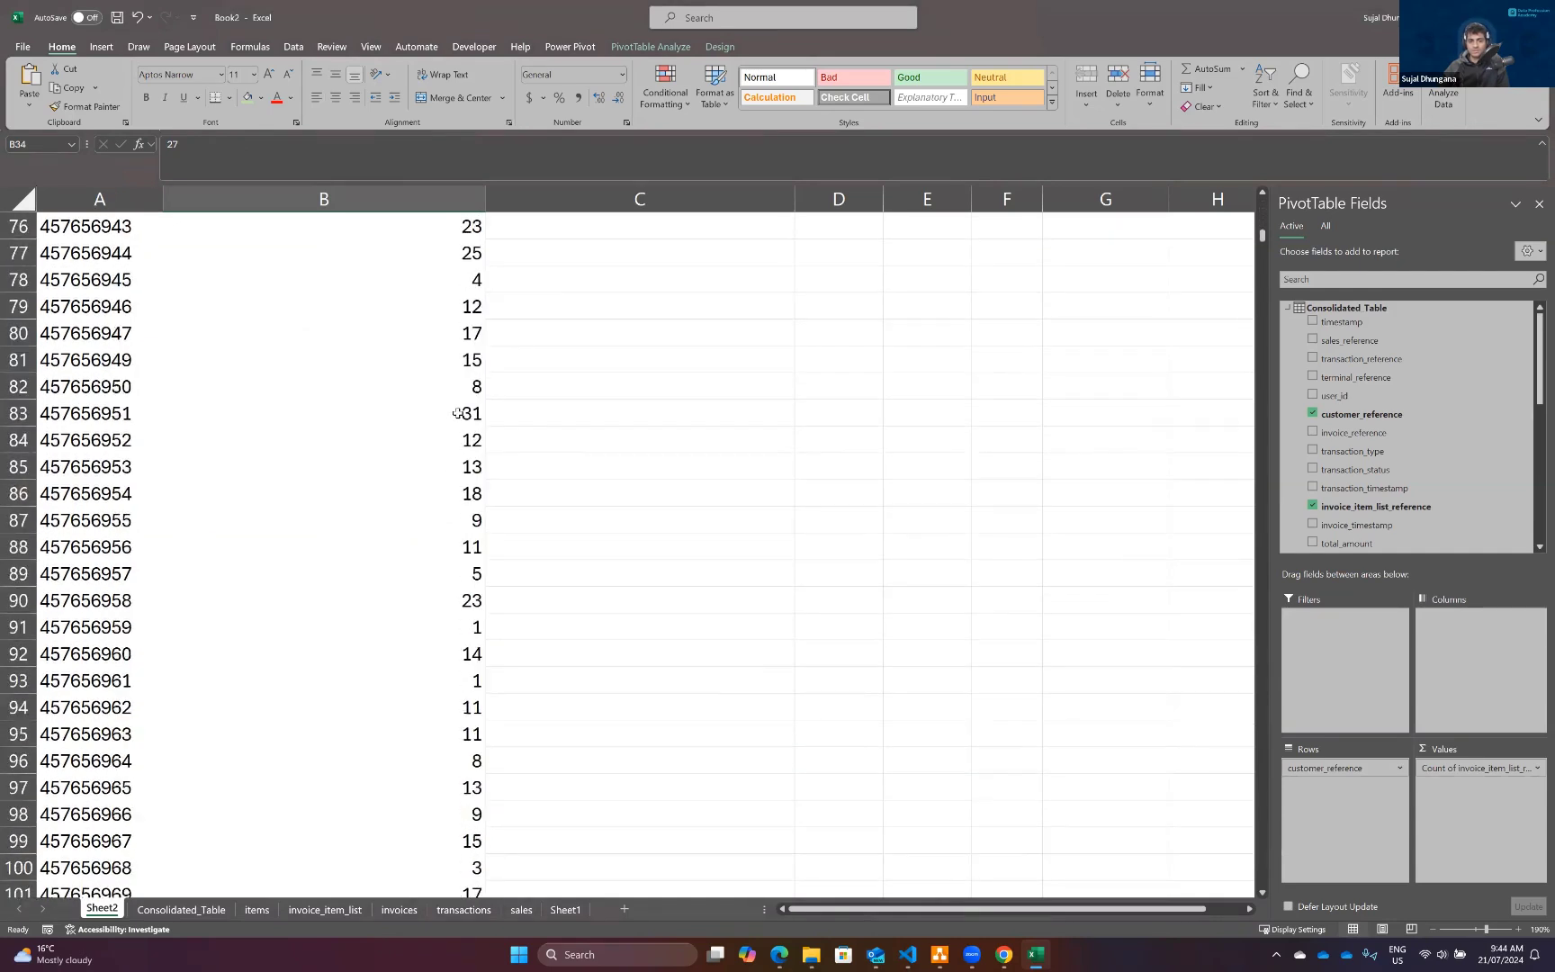
{"action": "left_click", "coordinate": [464, 600]}
{"action": "left_click", "coordinate": [426, 412]}
{"action": "scroll", "coordinate": [427, 412], "scroll_direction": "down", "scroll_amount": 11}
{"action": "scroll", "coordinate": [427, 412], "scroll_direction": "up", "scroll_amount": 20}
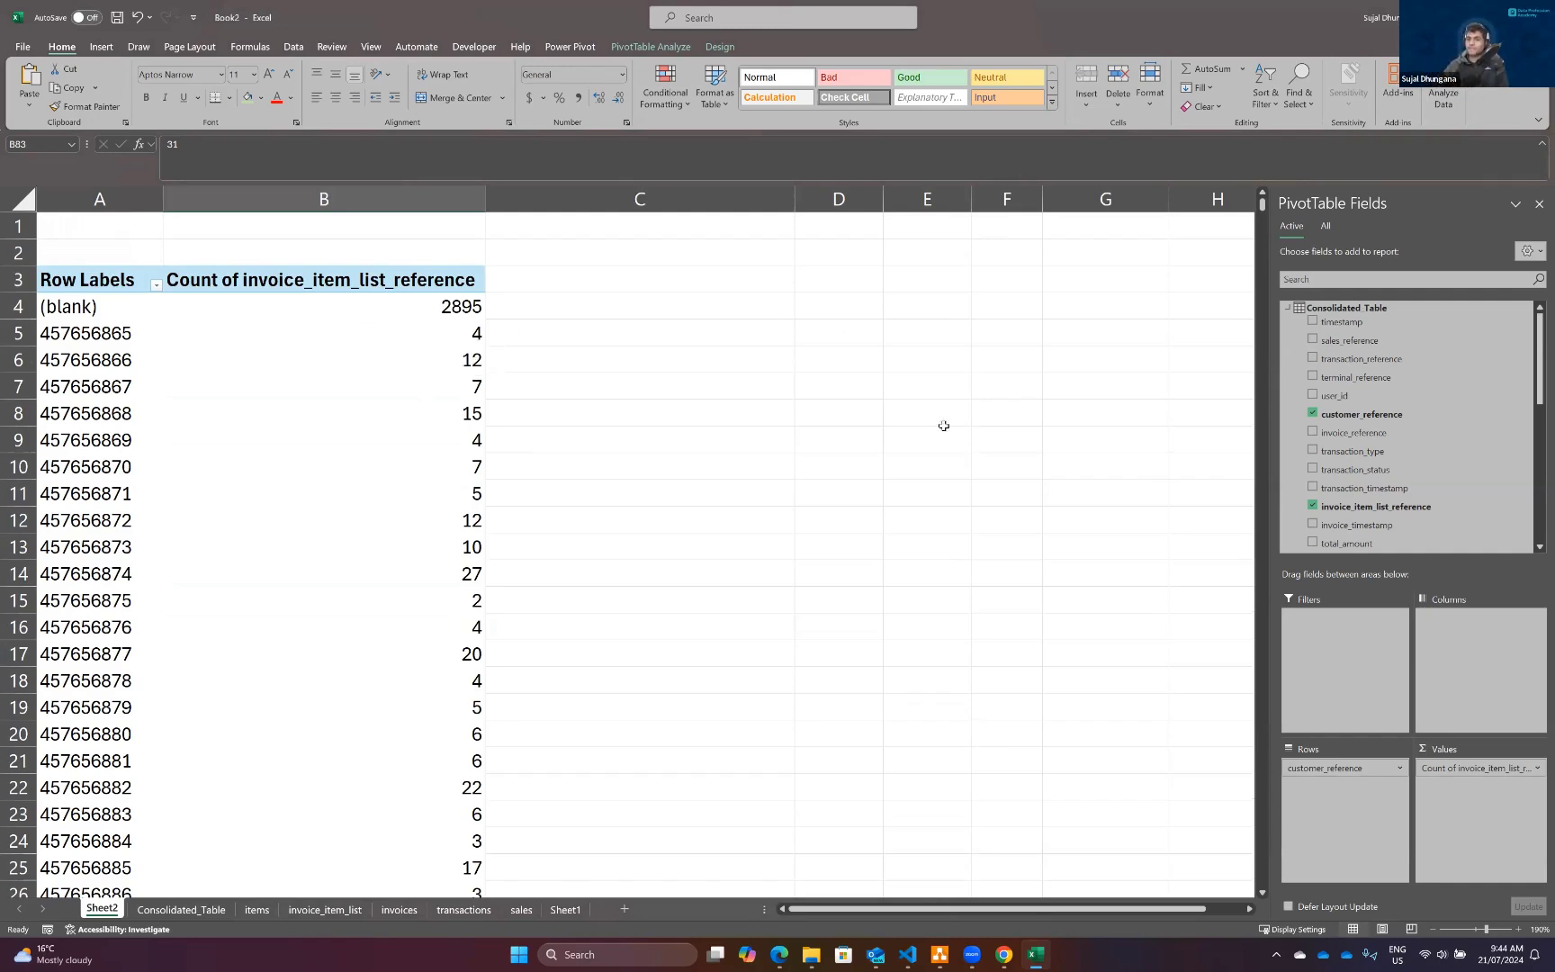
{"action": "key", "text": "ctrl+Up"}
{"action": "key", "text": "Left"}
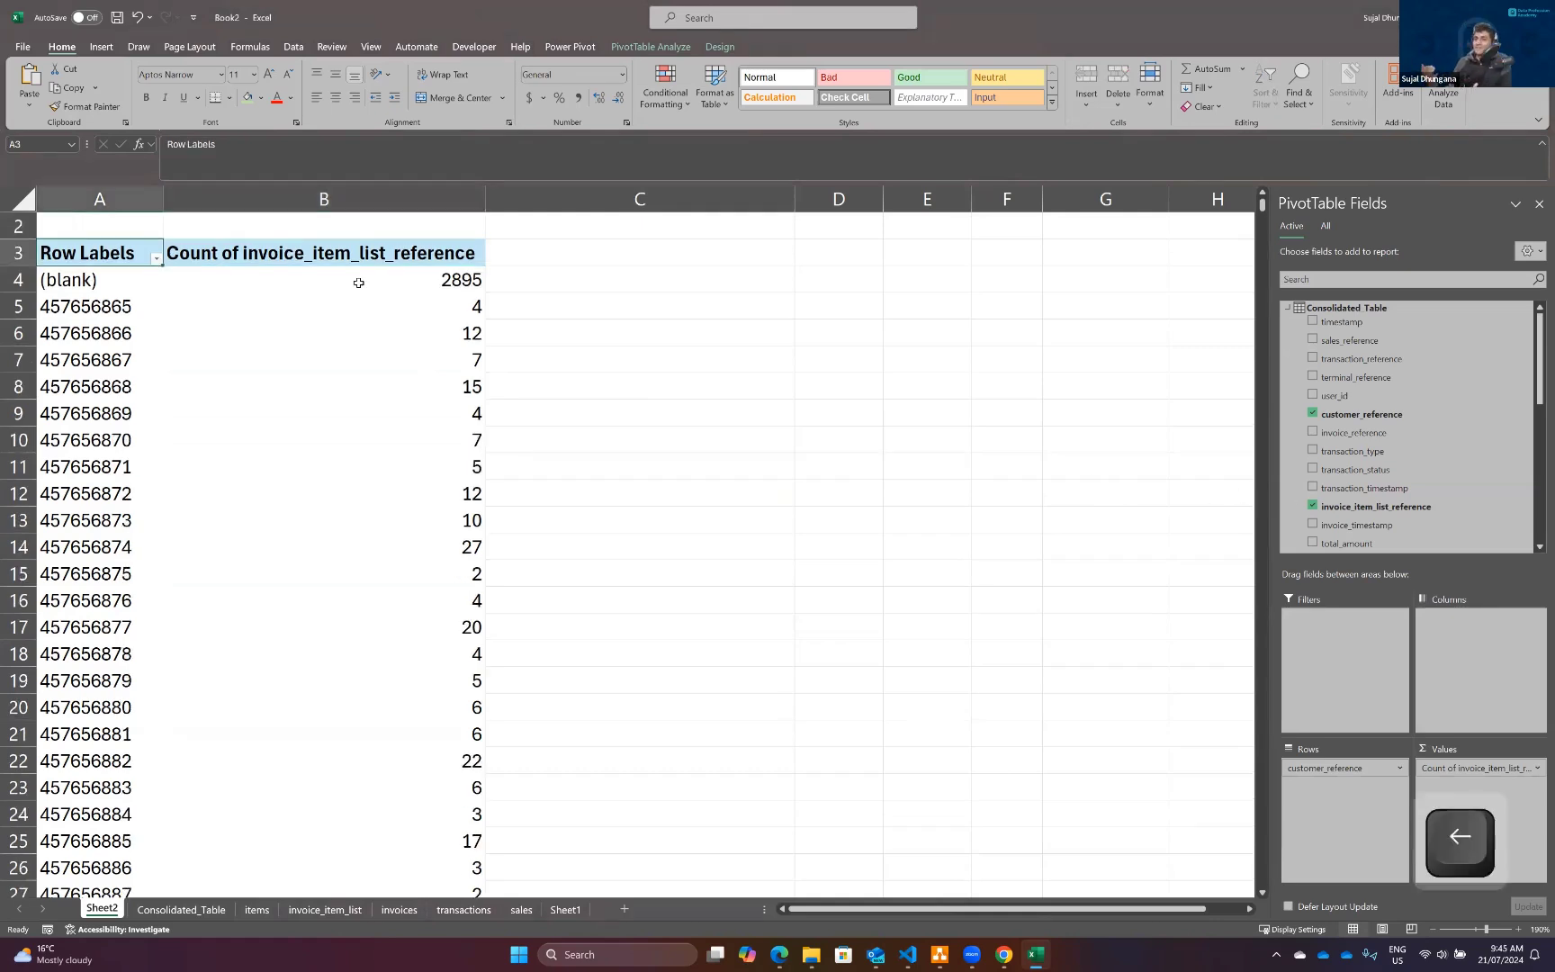
{"action": "scroll", "coordinate": [391, 345], "scroll_direction": "down", "scroll_amount": 20}
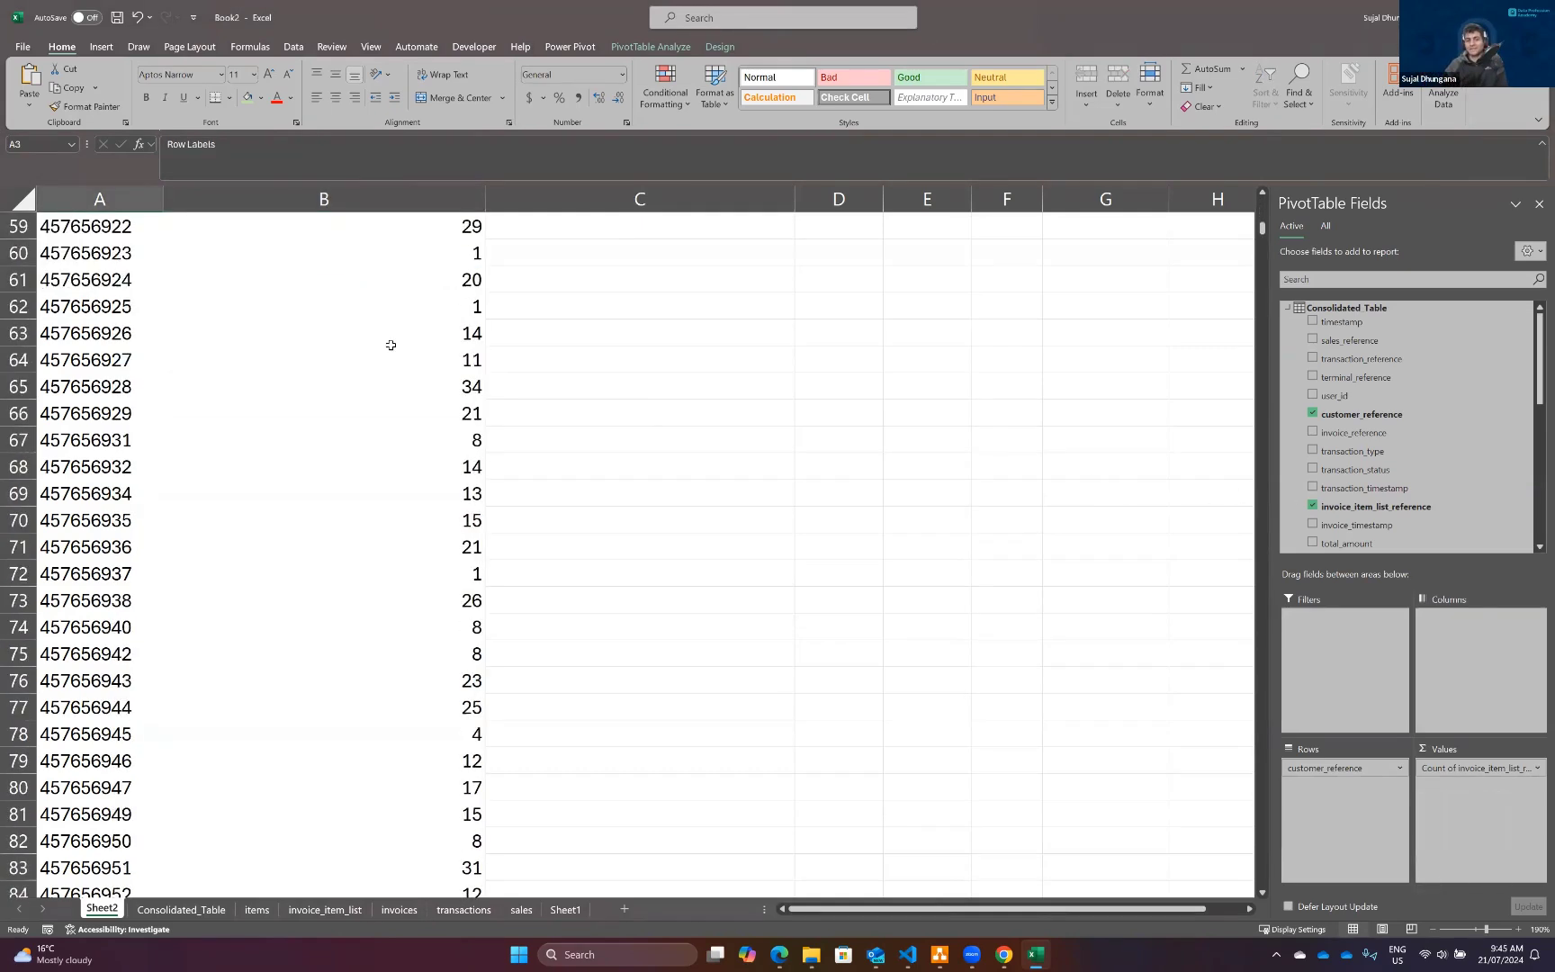
{"action": "scroll", "coordinate": [377, 330], "scroll_direction": "up", "scroll_amount": 20}
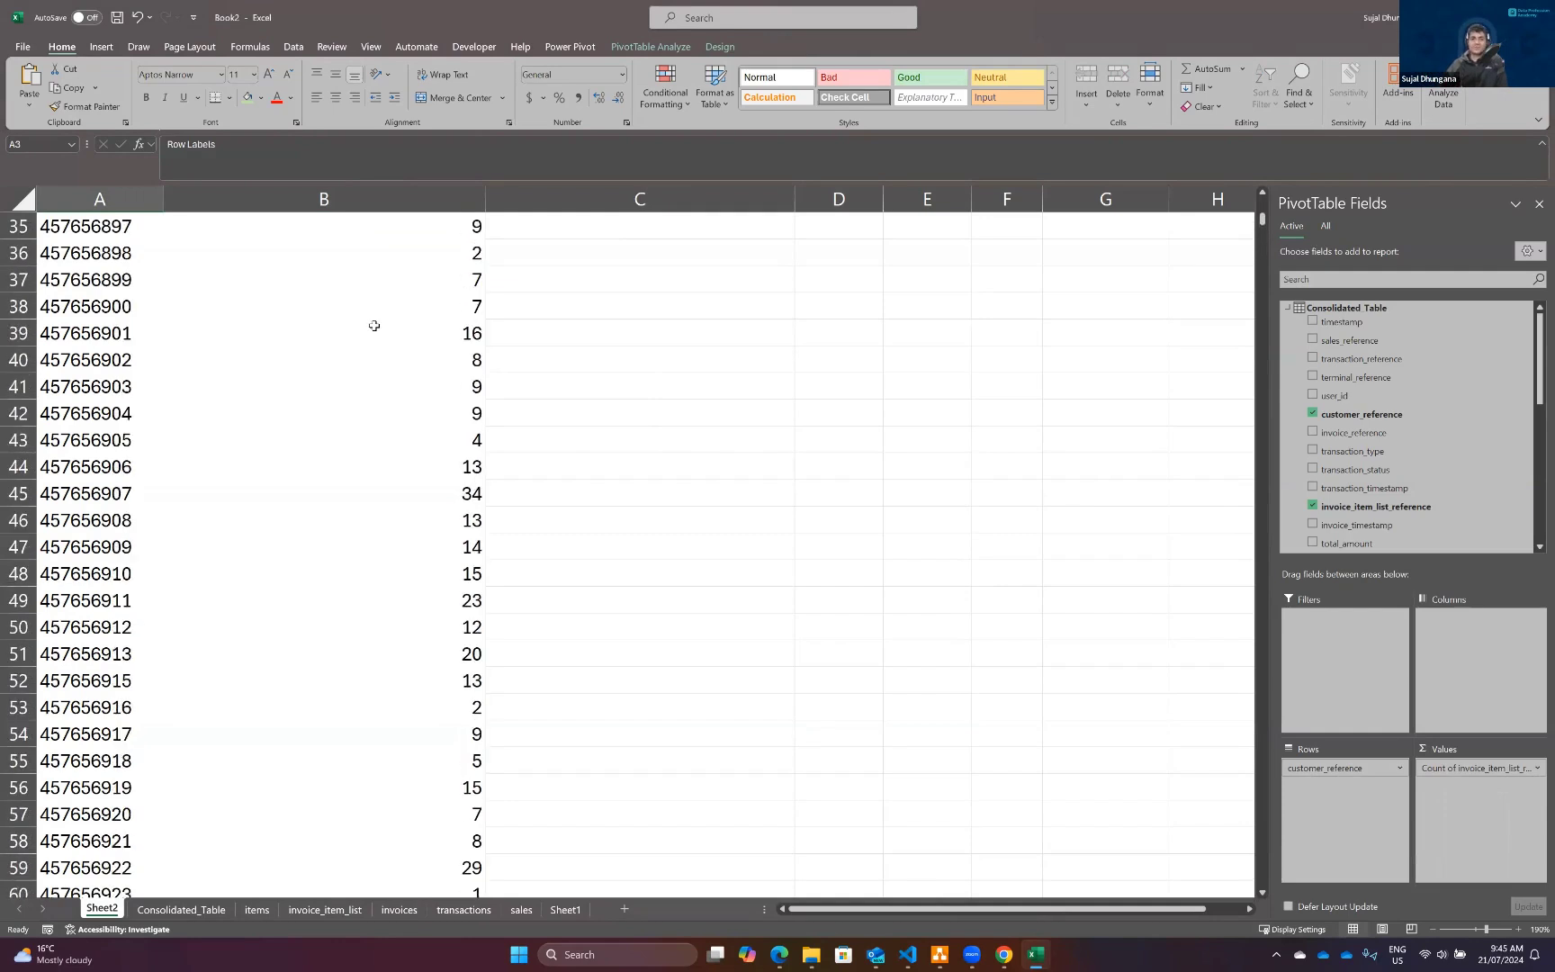
{"action": "left_click", "coordinate": [345, 280]}
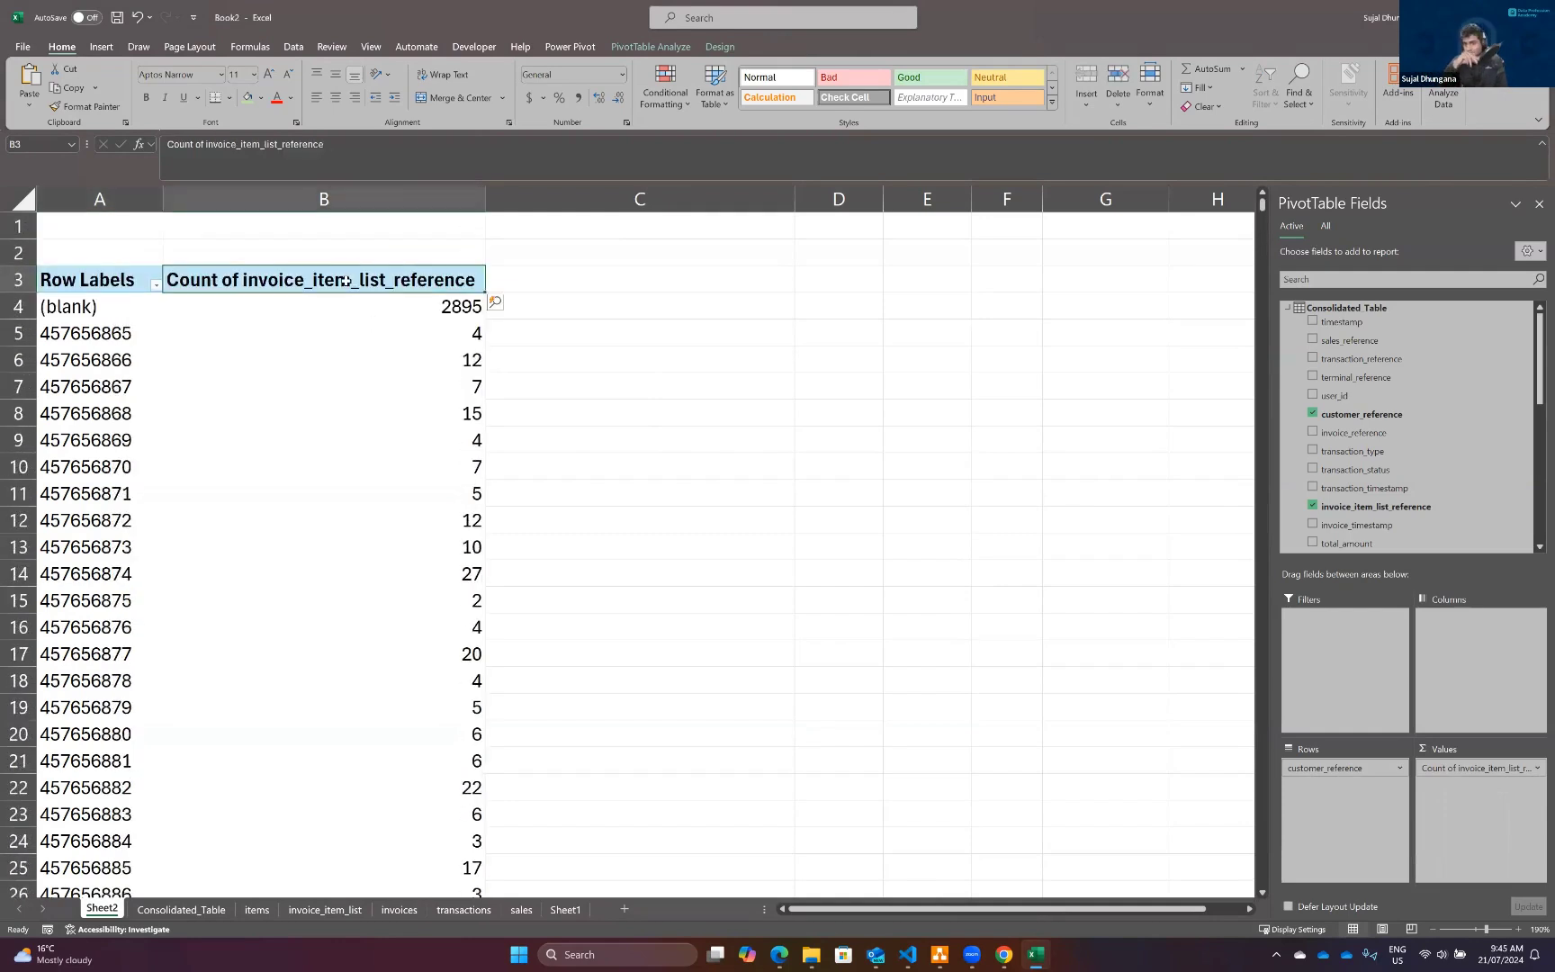
Remove customer_reference and the invoice item count from the PivotTable and add show_date as the row field.
{"action": "left_click", "coordinate": [1400, 769]}
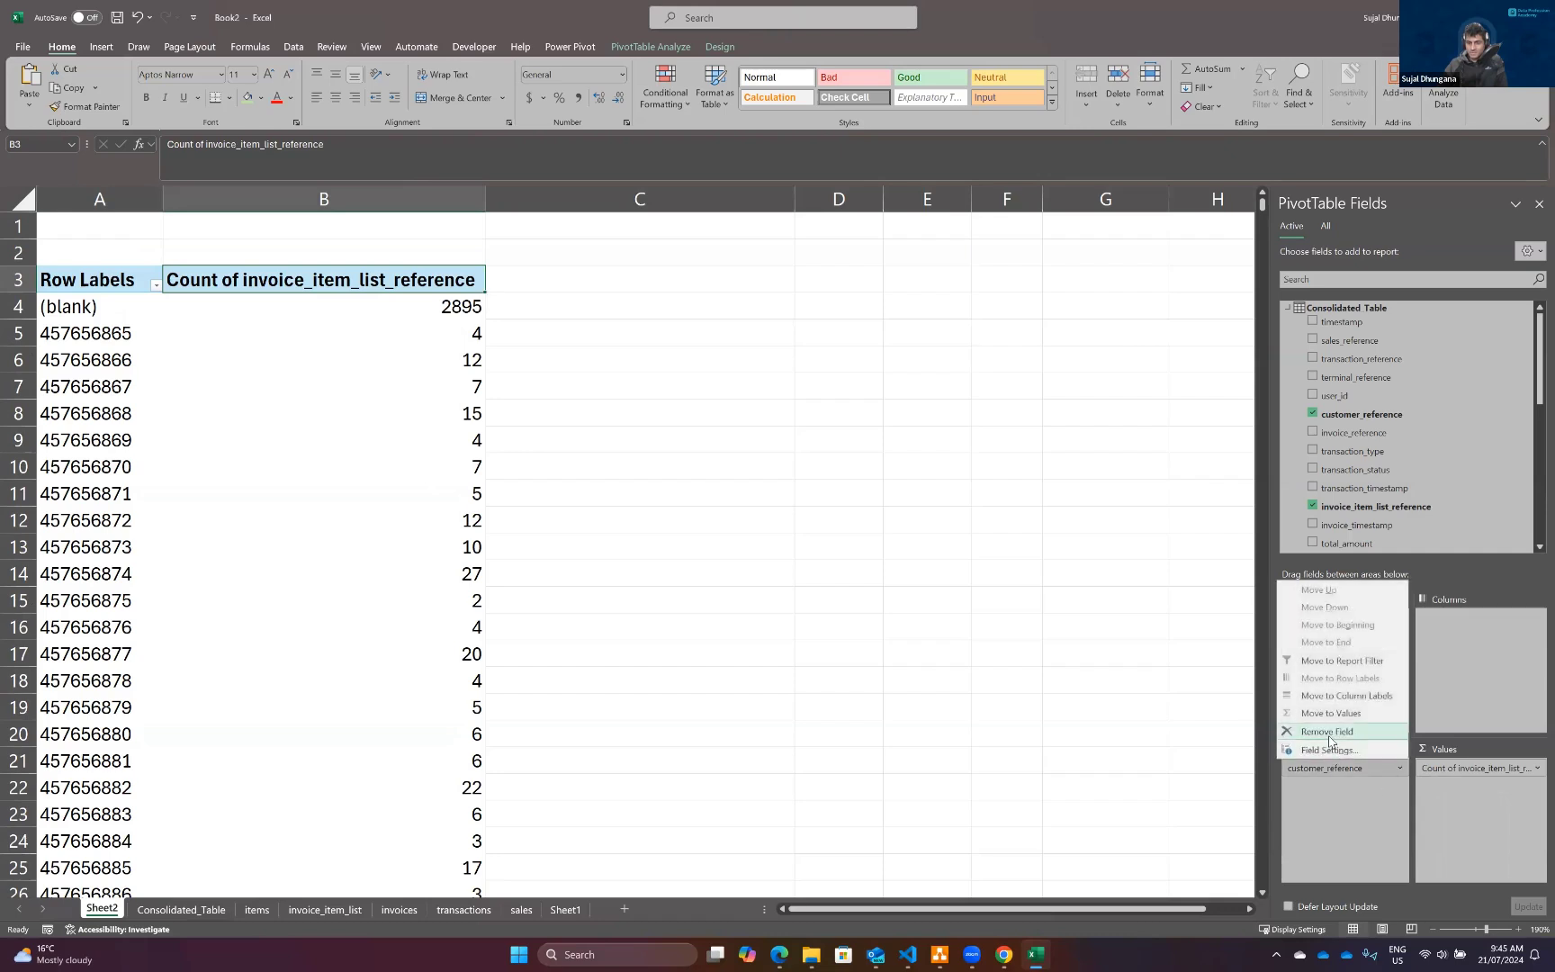
{"action": "left_click", "coordinate": [1330, 731]}
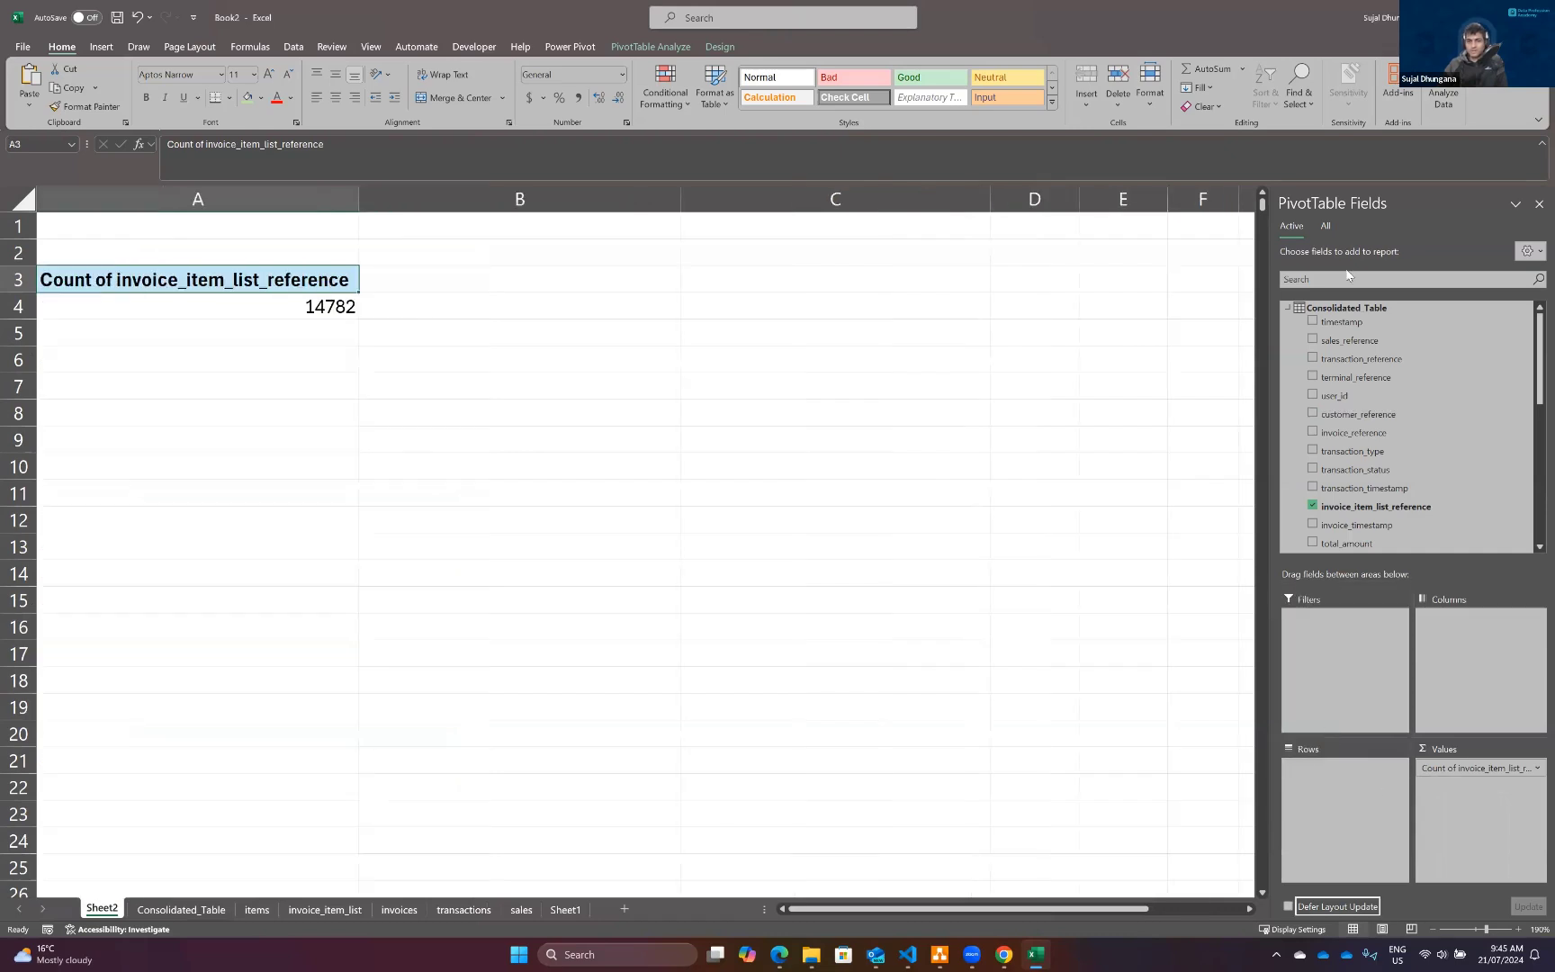
{"action": "left_click", "coordinate": [1313, 508]}
{"action": "scroll", "coordinate": [1345, 468], "scroll_direction": "down", "scroll_amount": 5}
{"action": "left_click_drag", "start_coordinate": [1340, 415], "coordinate": [1337, 792]}
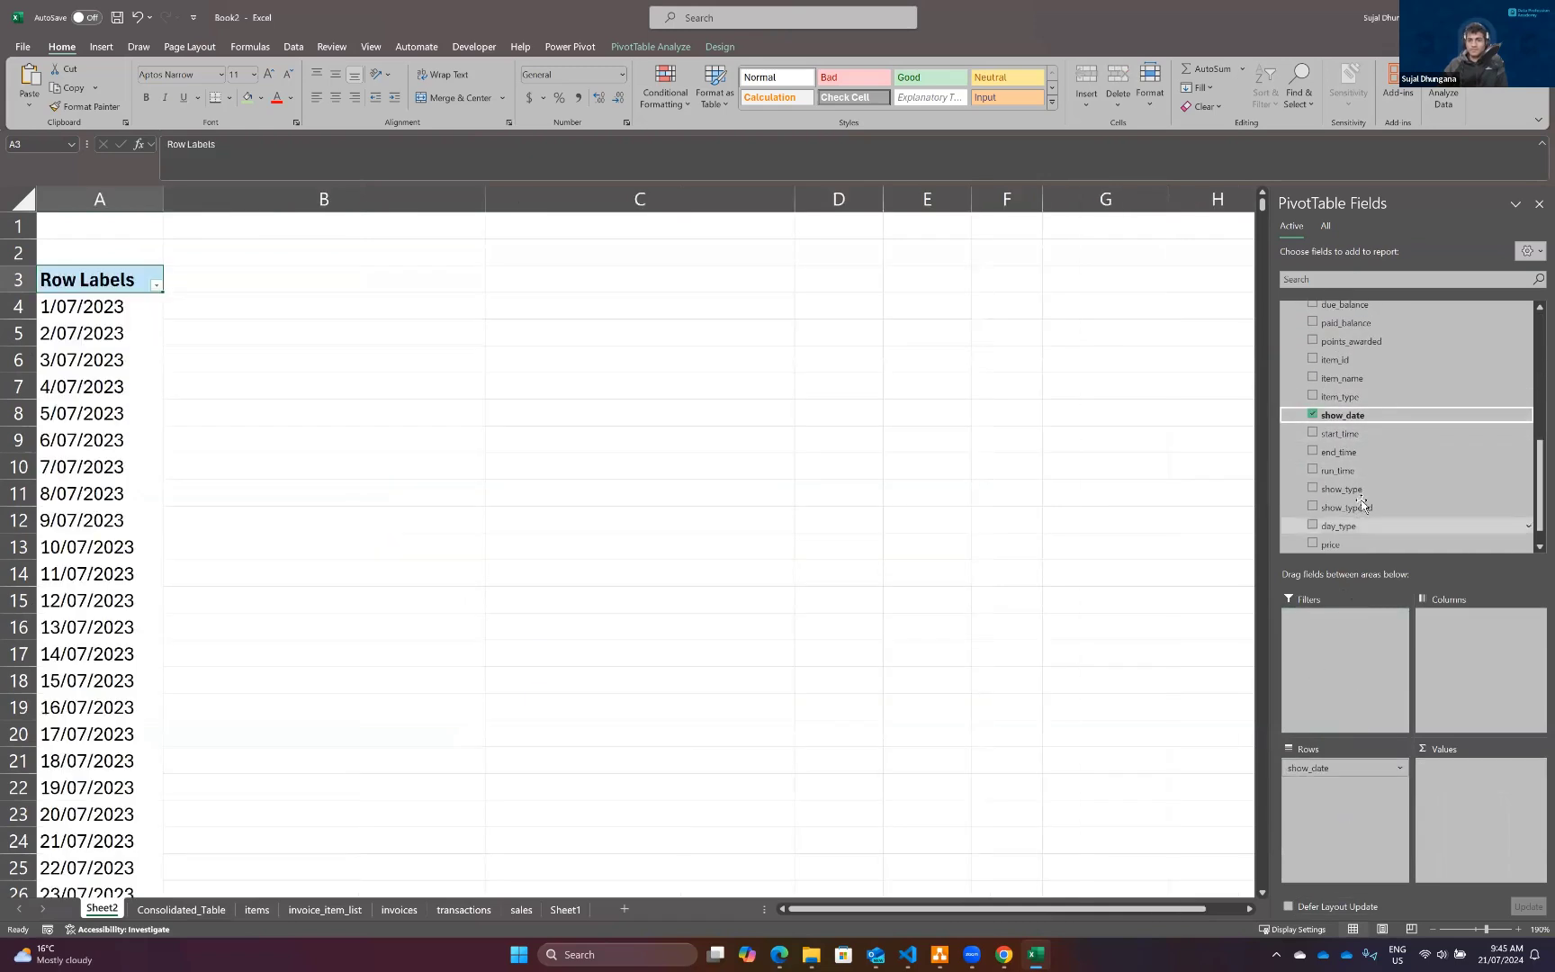
Add invoice_item_list_reference to the PivotTable's values and summarise it by Count.
{"action": "scroll", "coordinate": [1393, 346], "scroll_direction": "up", "scroll_amount": 3}
{"action": "left_click_drag", "start_coordinate": [1392, 346], "coordinate": [1528, 775]}
{"action": "left_click", "coordinate": [1535, 771]}
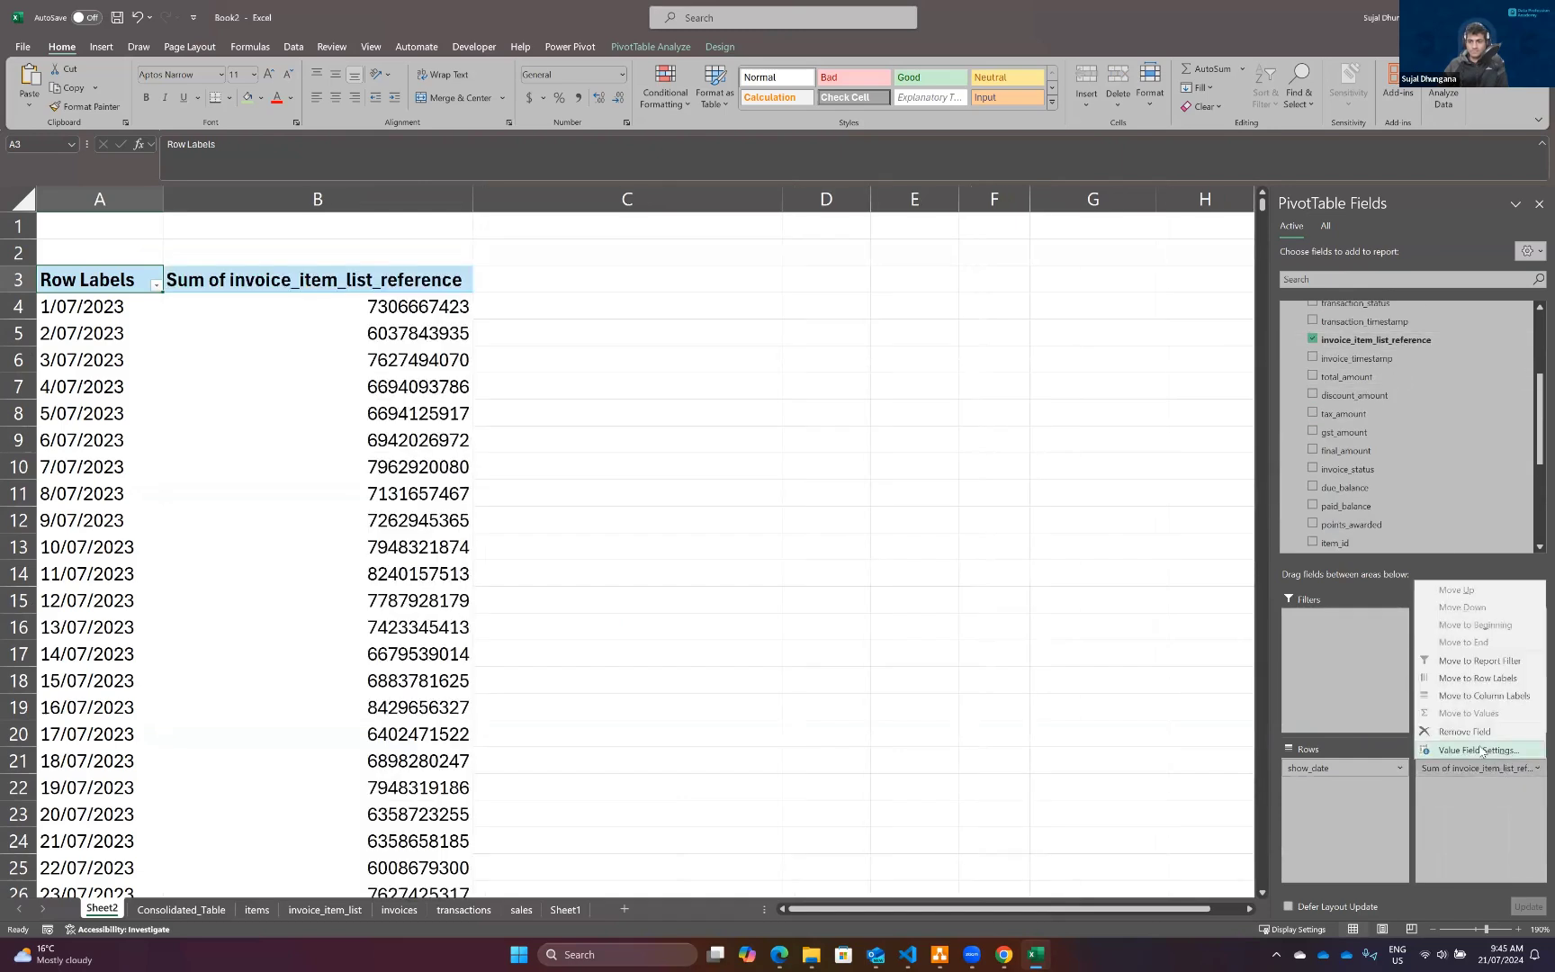
{"action": "left_click", "coordinate": [1472, 749]}
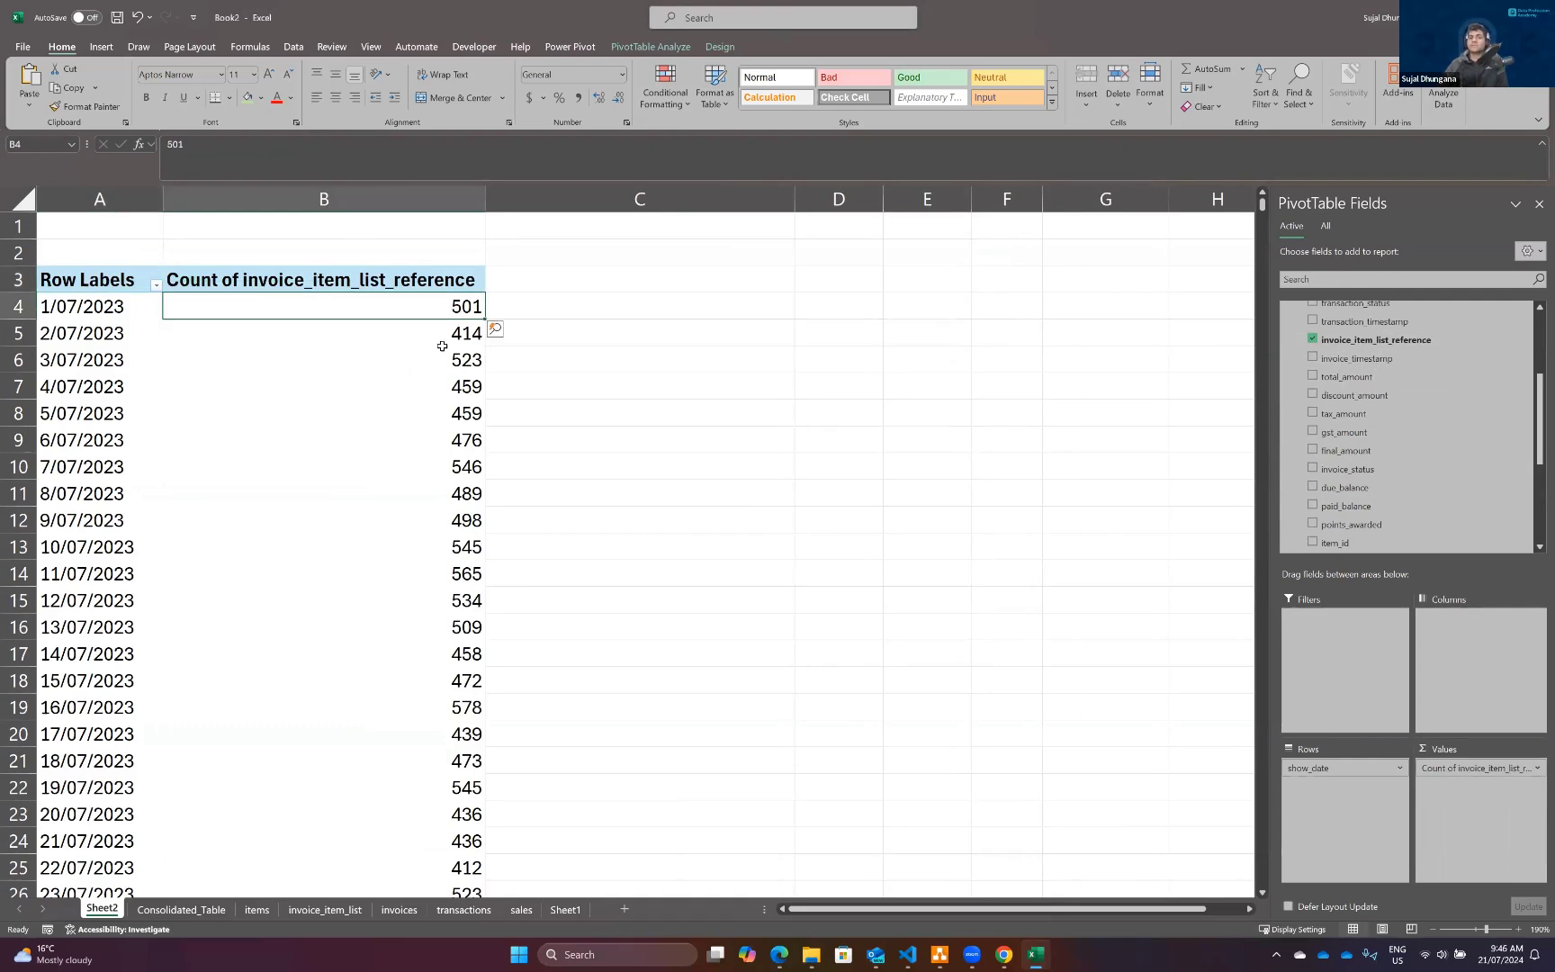
Examine the invoice item counts for the first show dates in the PivotTable.
{"action": "left_click", "coordinate": [444, 346]}
{"action": "key", "text": "Down"}
{"action": "key", "text": "Down"}
{"action": "key", "text": "Up"}
{"action": "key", "text": "Down"}
{"action": "key", "text": "Down"}
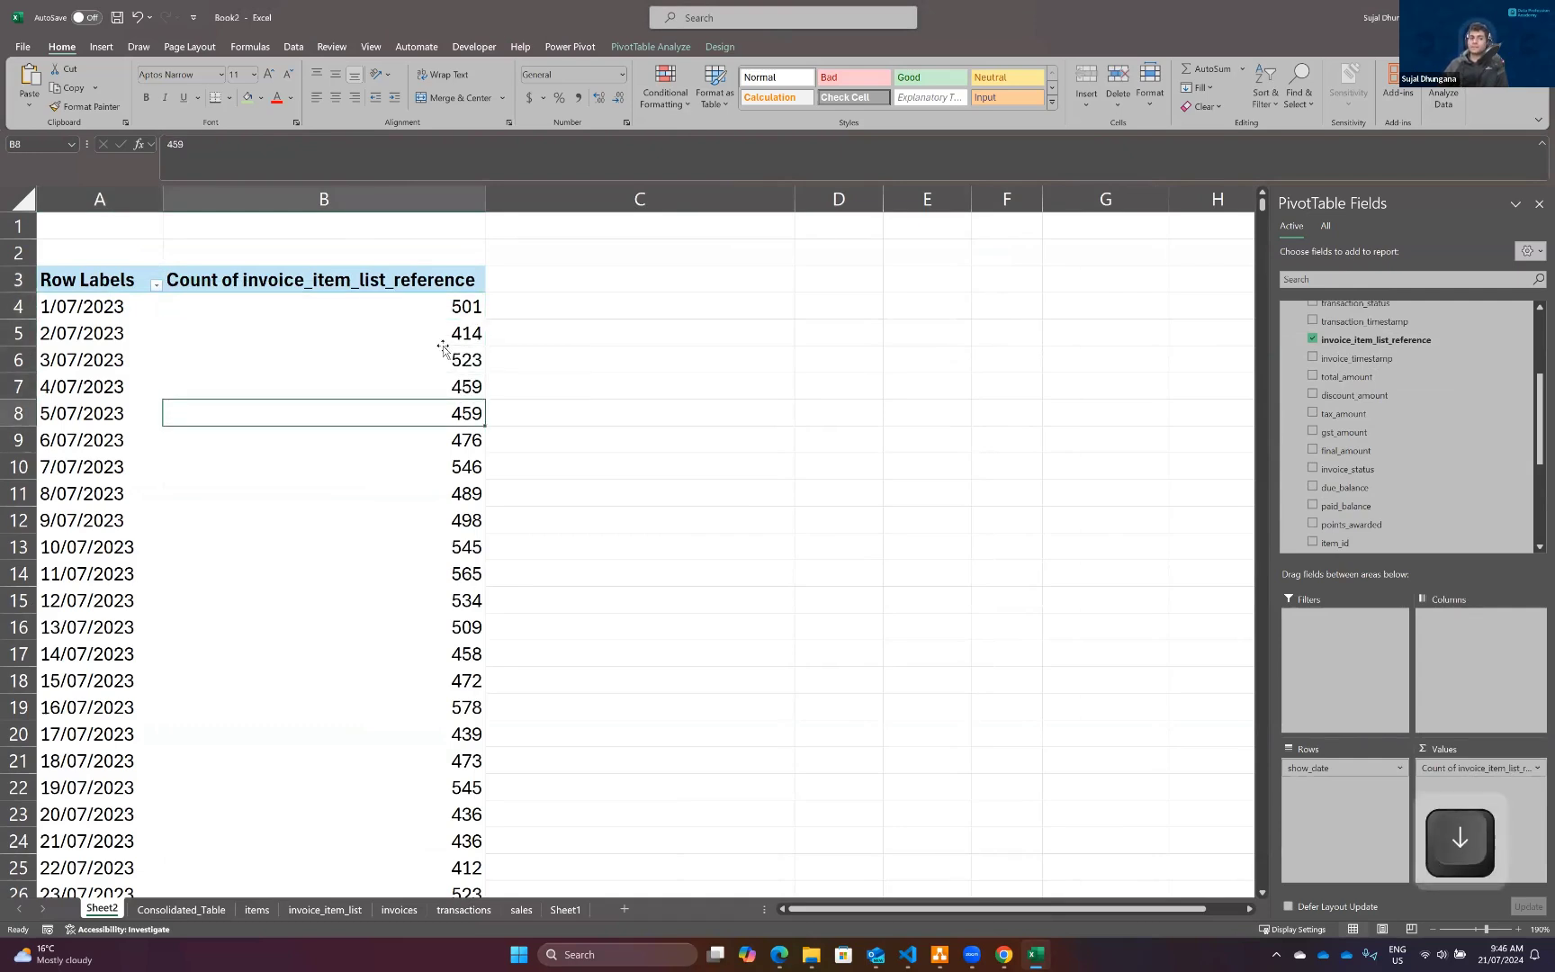
{"action": "key", "text": "Up"}
{"action": "key", "text": "Up"}
{"action": "key", "text": "Left"}
{"action": "key", "text": "Up"}
{"action": "key", "text": "Up"}
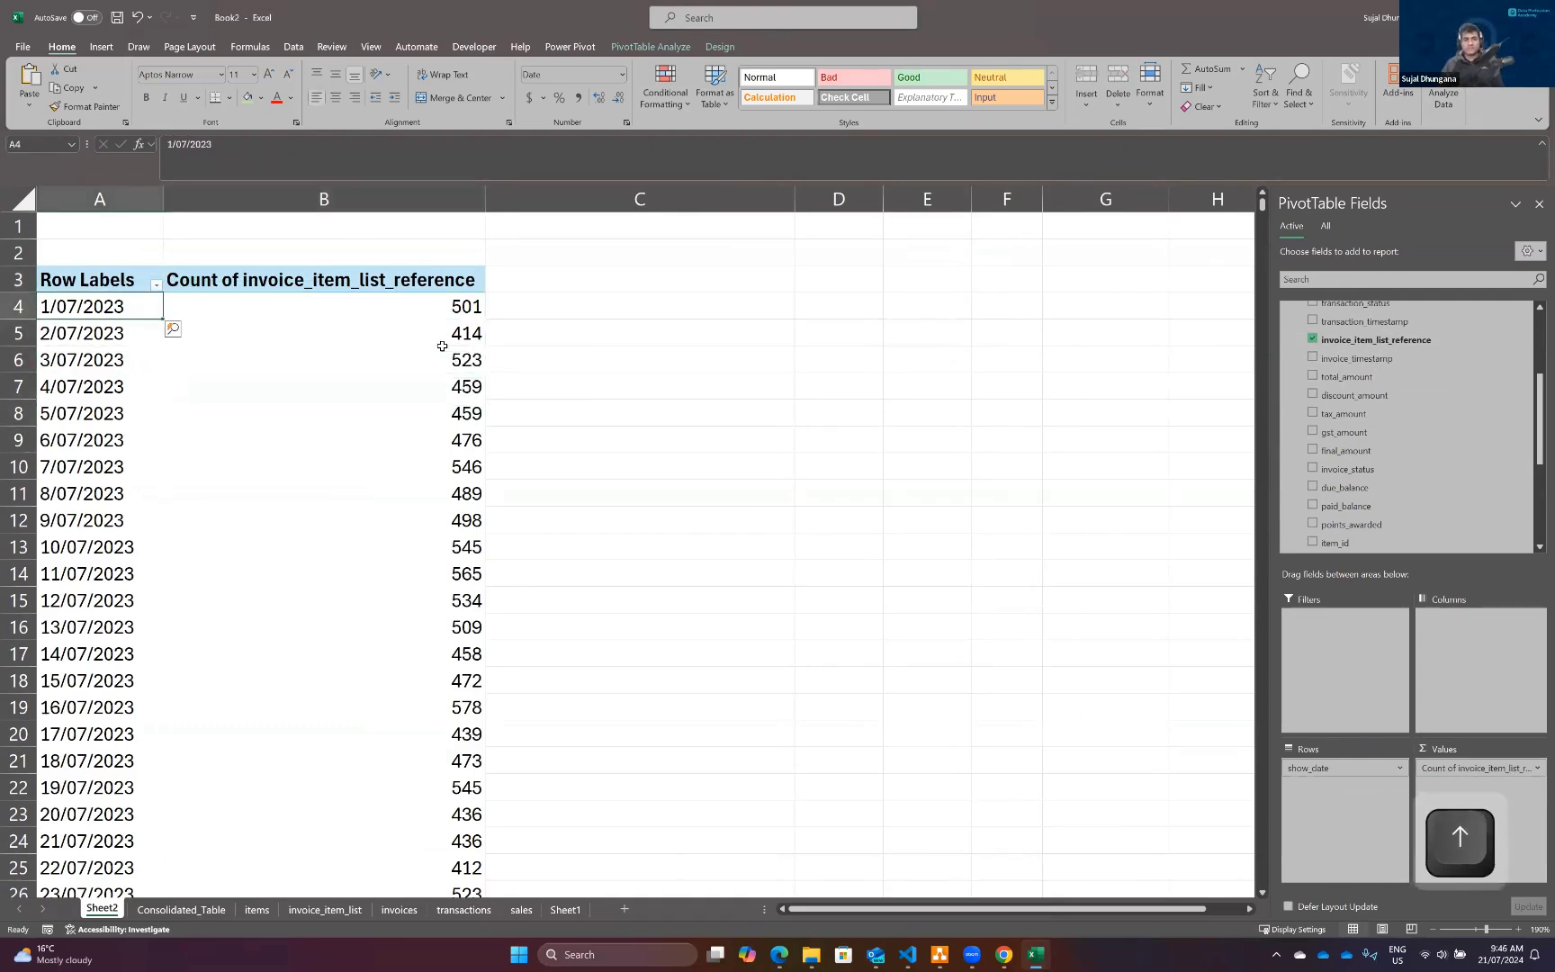
Insert a line PivotChart of the invoice item counts per show_date, from 1/07/2023 to 30/07/2023.
{"action": "key", "text": "ctrl+shift+Right"}
{"action": "key", "text": "ctrl+shift+Down"}
{"action": "key", "text": "shift+Up"}
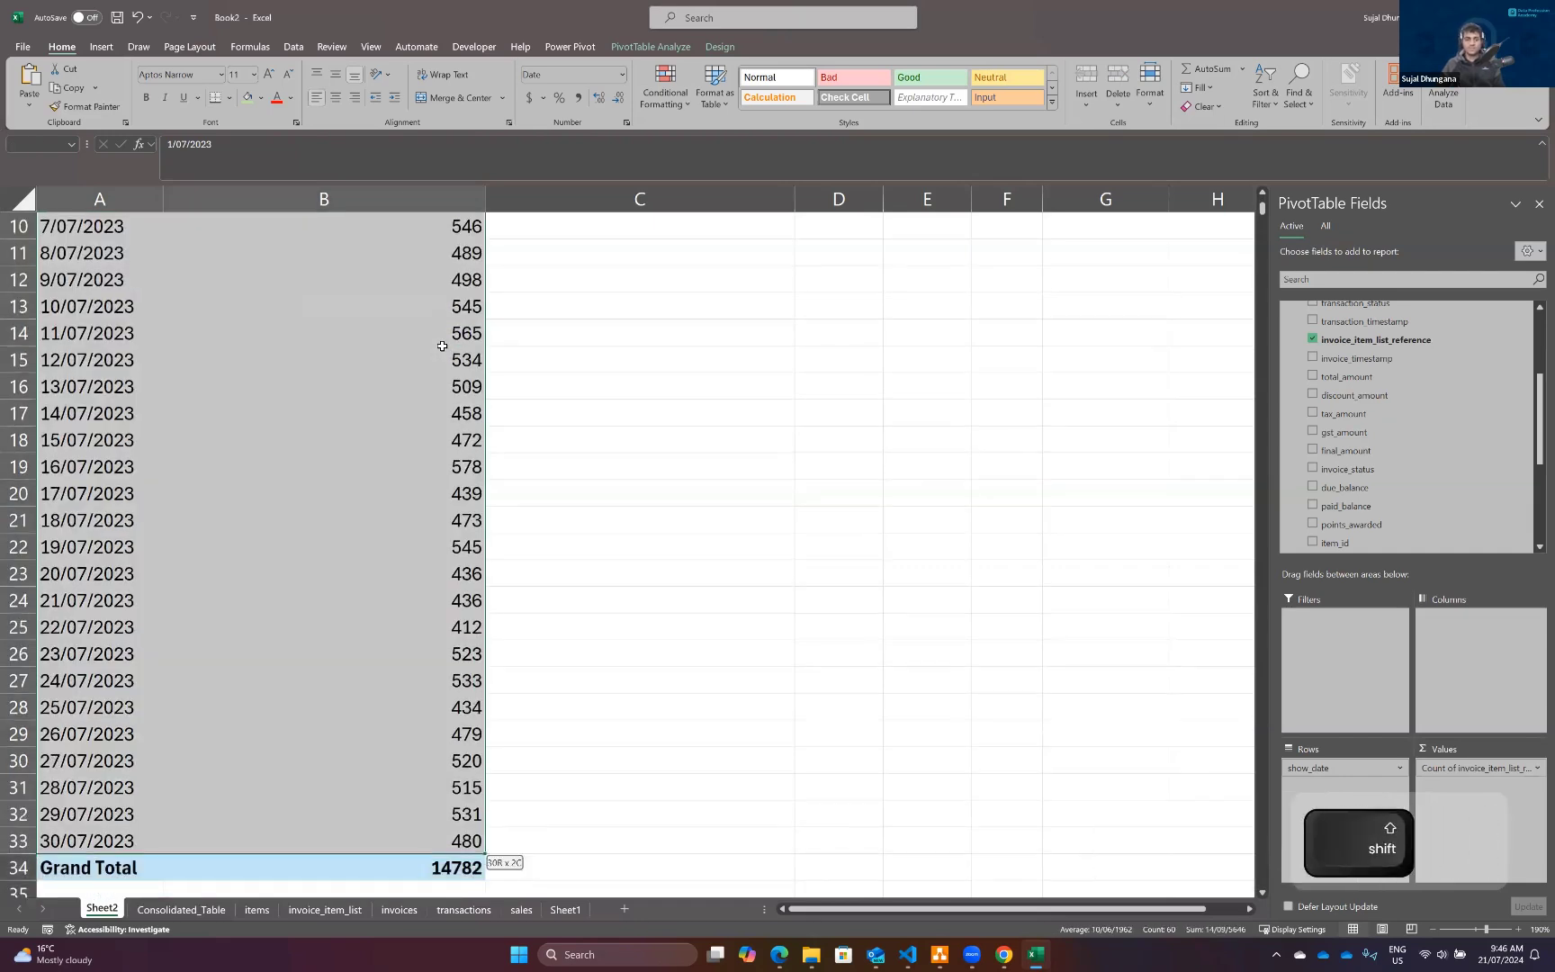
{"action": "left_click", "coordinate": [100, 49]}
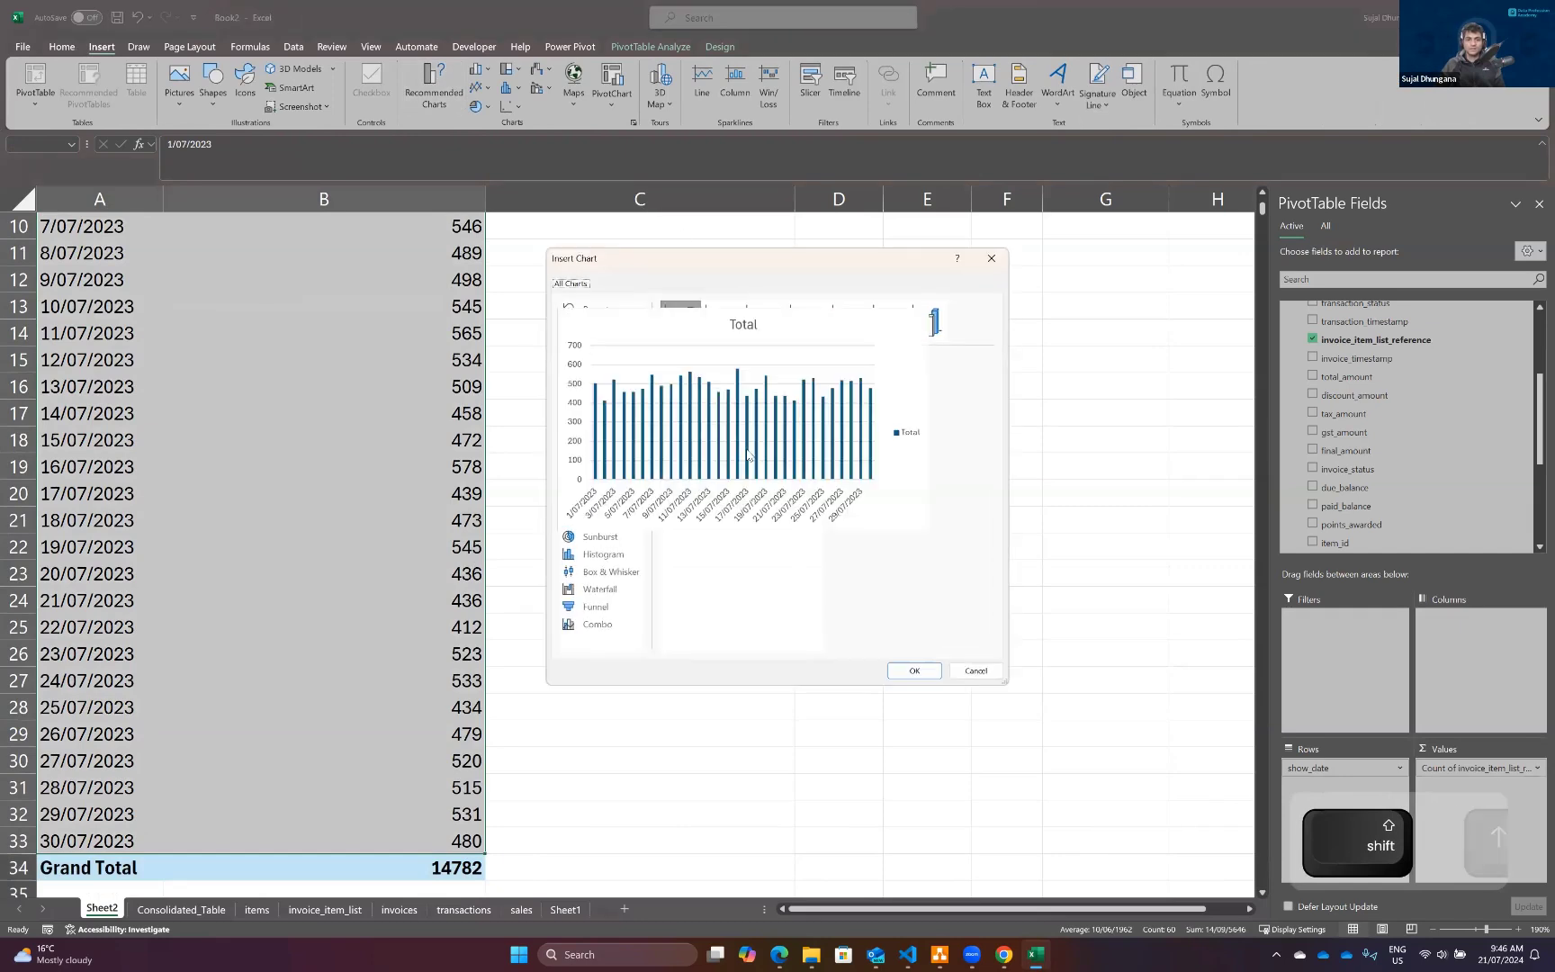
{"action": "left_click", "coordinate": [586, 363]}
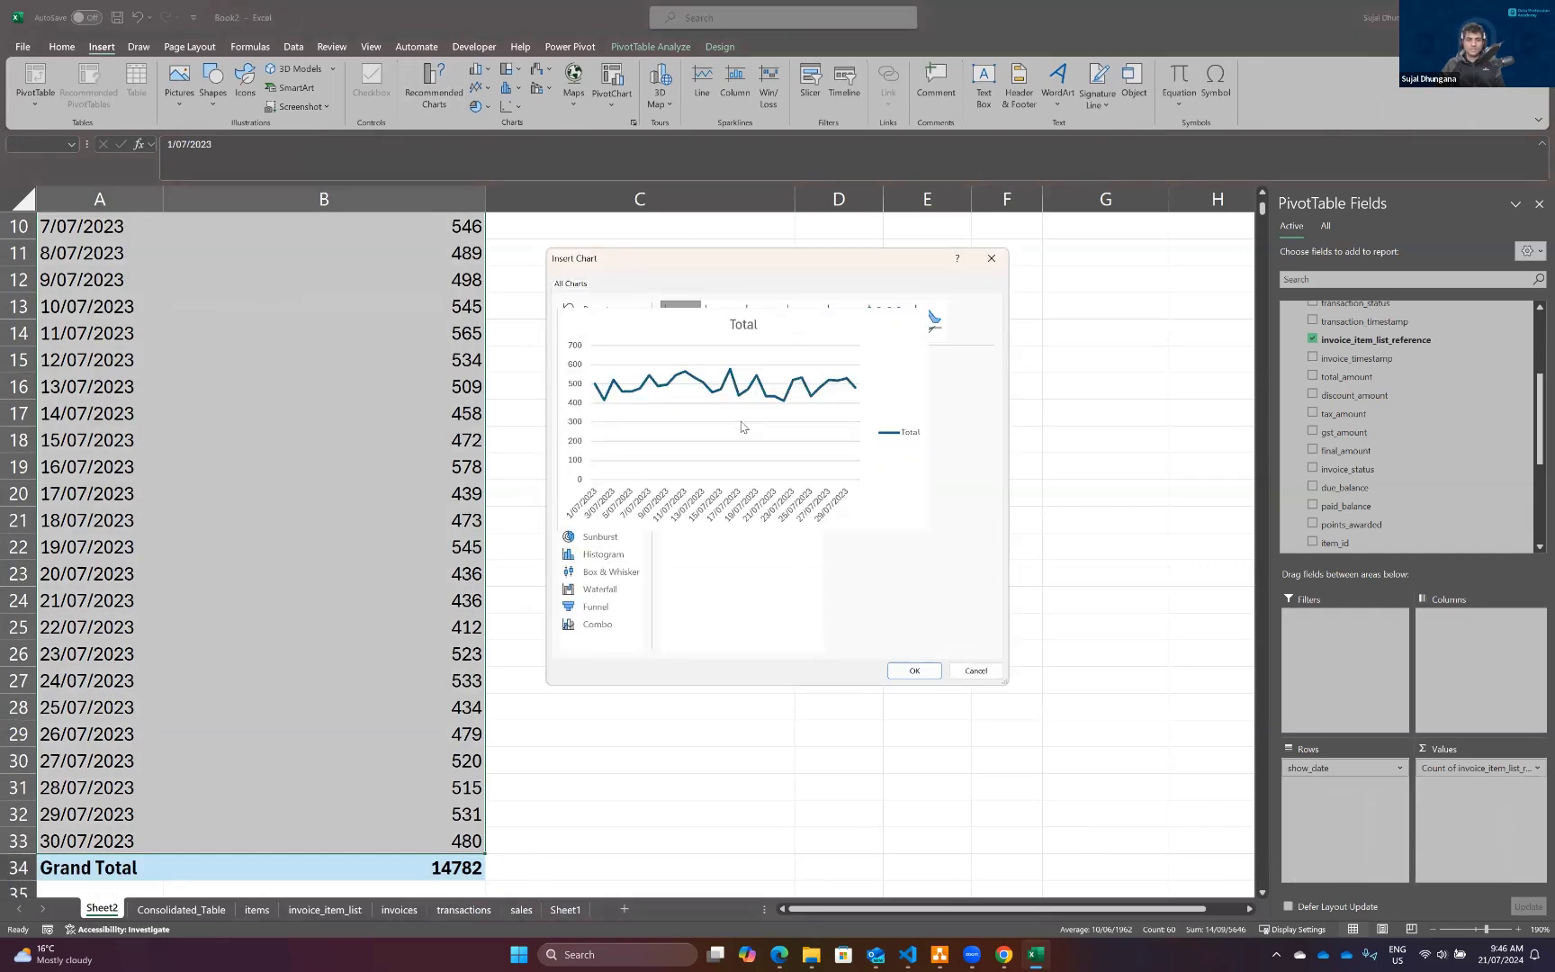
{"action": "left_click", "coordinate": [909, 667]}
Move the line chart up beside the first rows of the PivotTable.
{"action": "left_click_drag", "start_coordinate": [862, 365], "coordinate": [1001, 344]}
{"action": "scroll", "coordinate": [1000, 343], "scroll_direction": "up", "scroll_amount": 3}
{"action": "left_click_drag", "start_coordinate": [957, 563], "coordinate": [1007, 325]}
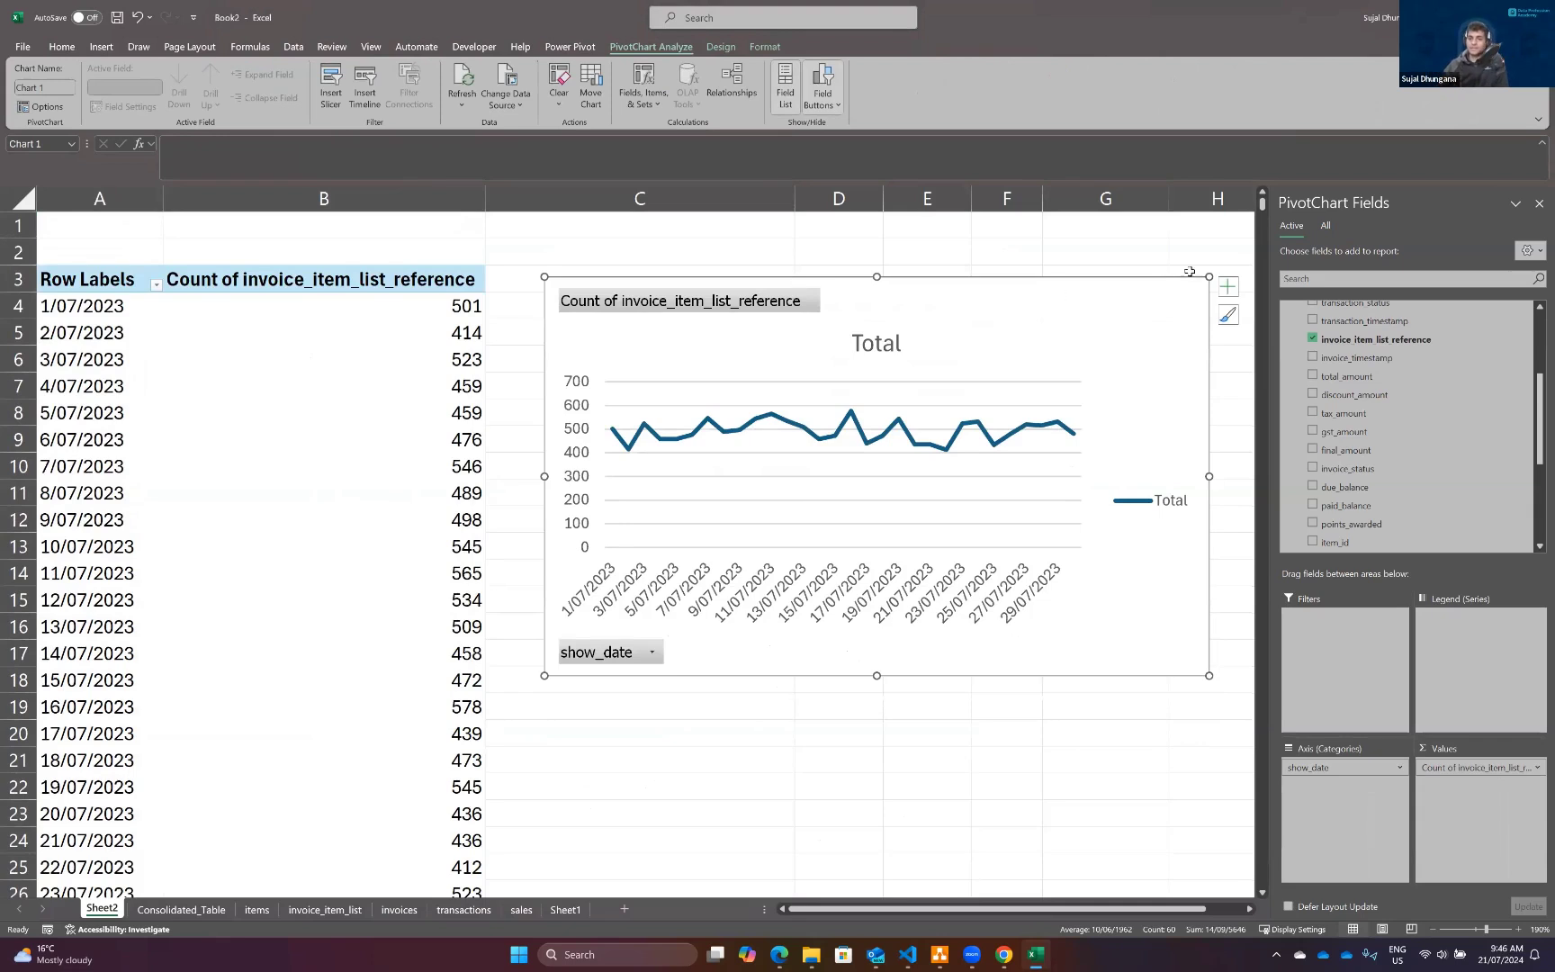
{"action": "left_click_drag", "start_coordinate": [1204, 282], "coordinate": [1212, 265]}
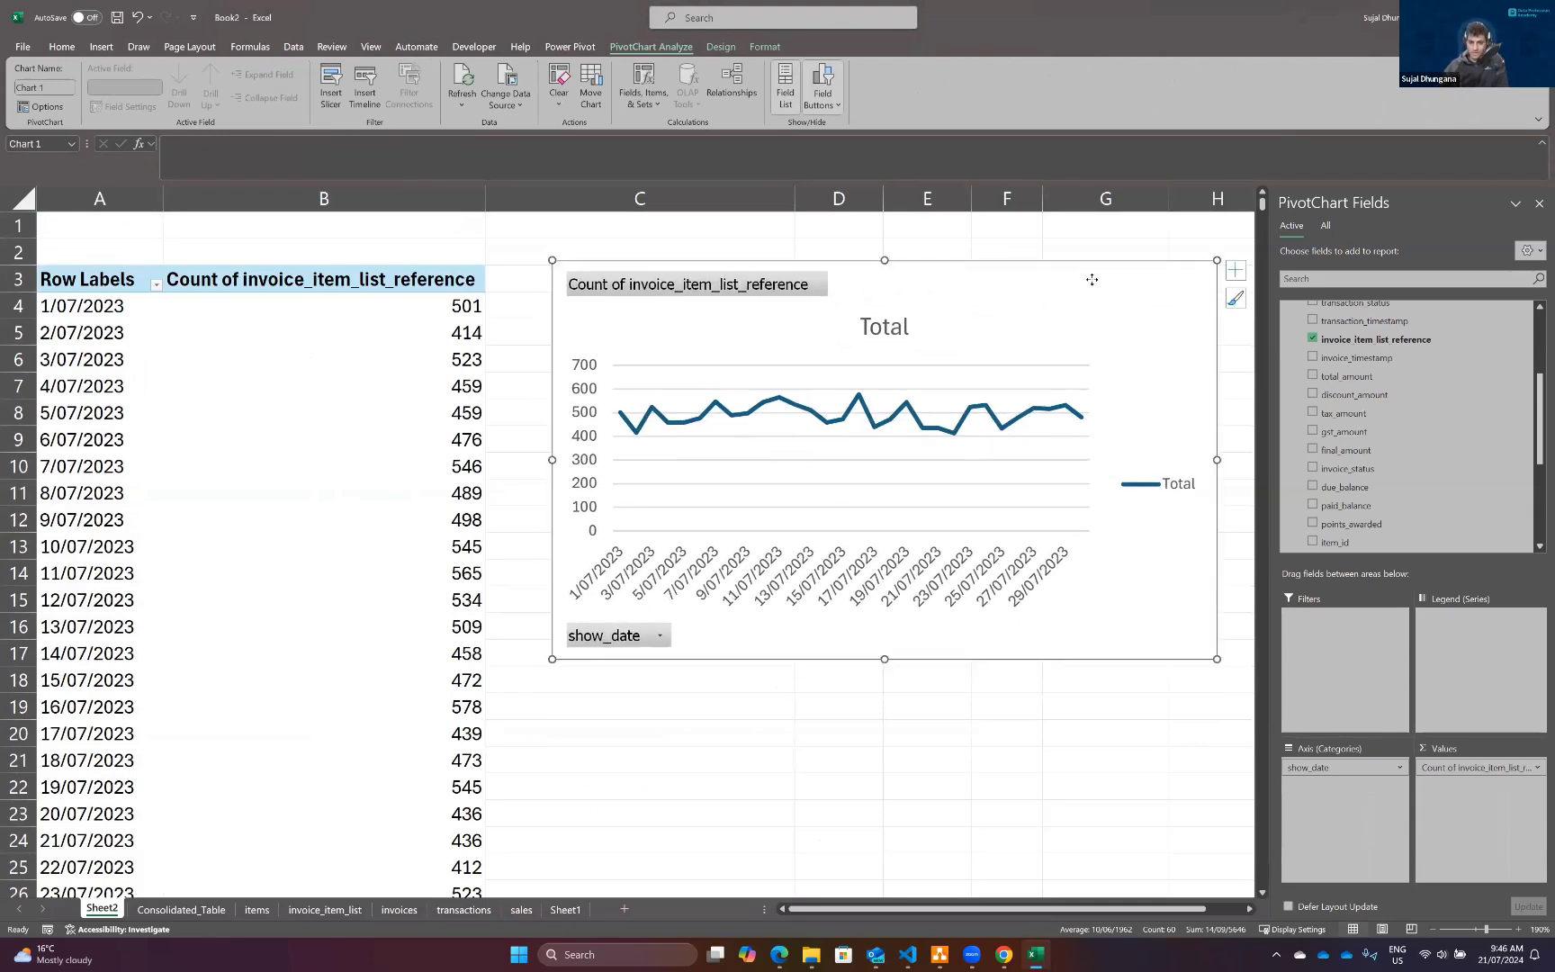
{"action": "left_click_drag", "start_coordinate": [1090, 279], "coordinate": [1047, 279]}
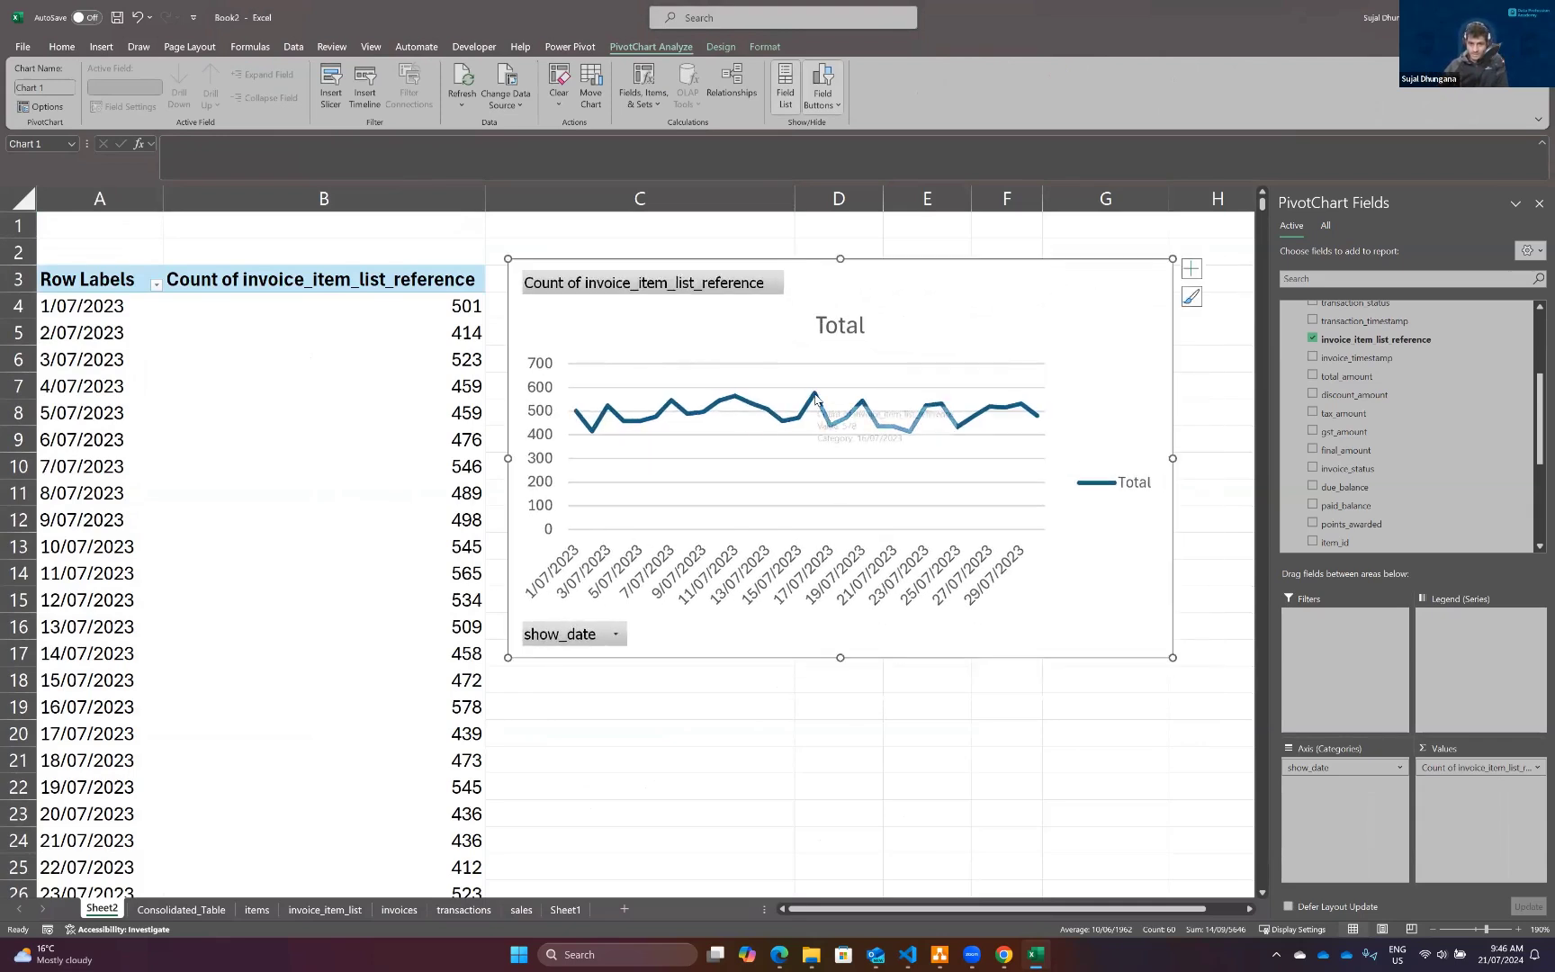
{"action": "left_click_drag", "start_coordinate": [723, 329], "coordinate": [722, 315]}
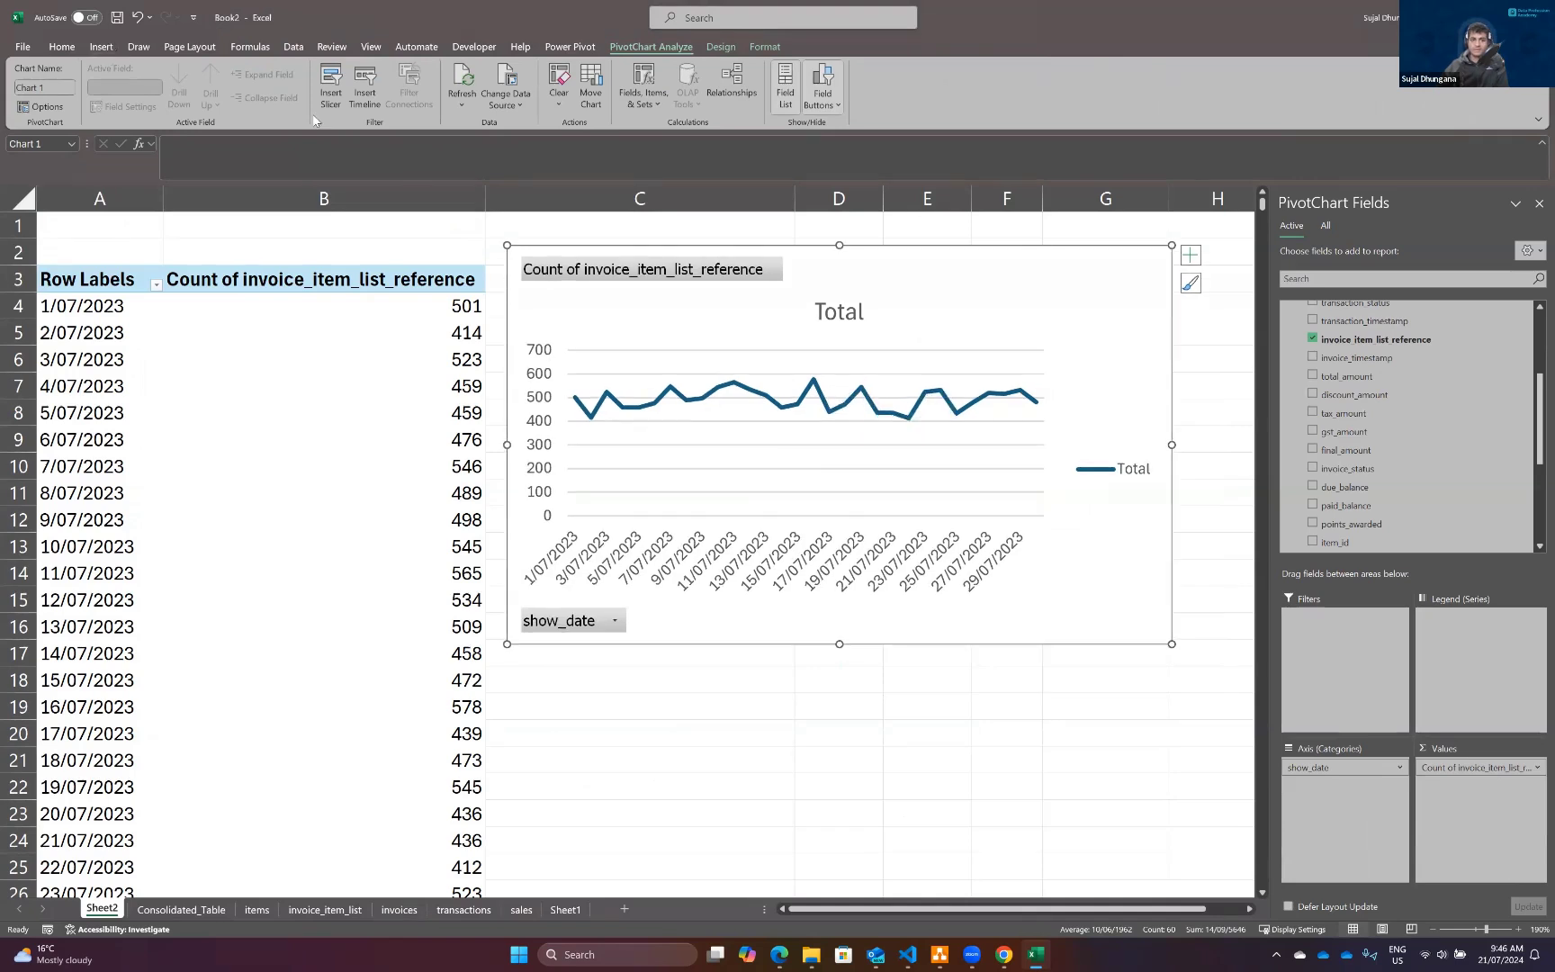
Replace the line chart with a column PivotChart of the daily counts, placed beside the PivotTable.
{"action": "left_click", "coordinate": [101, 47]}
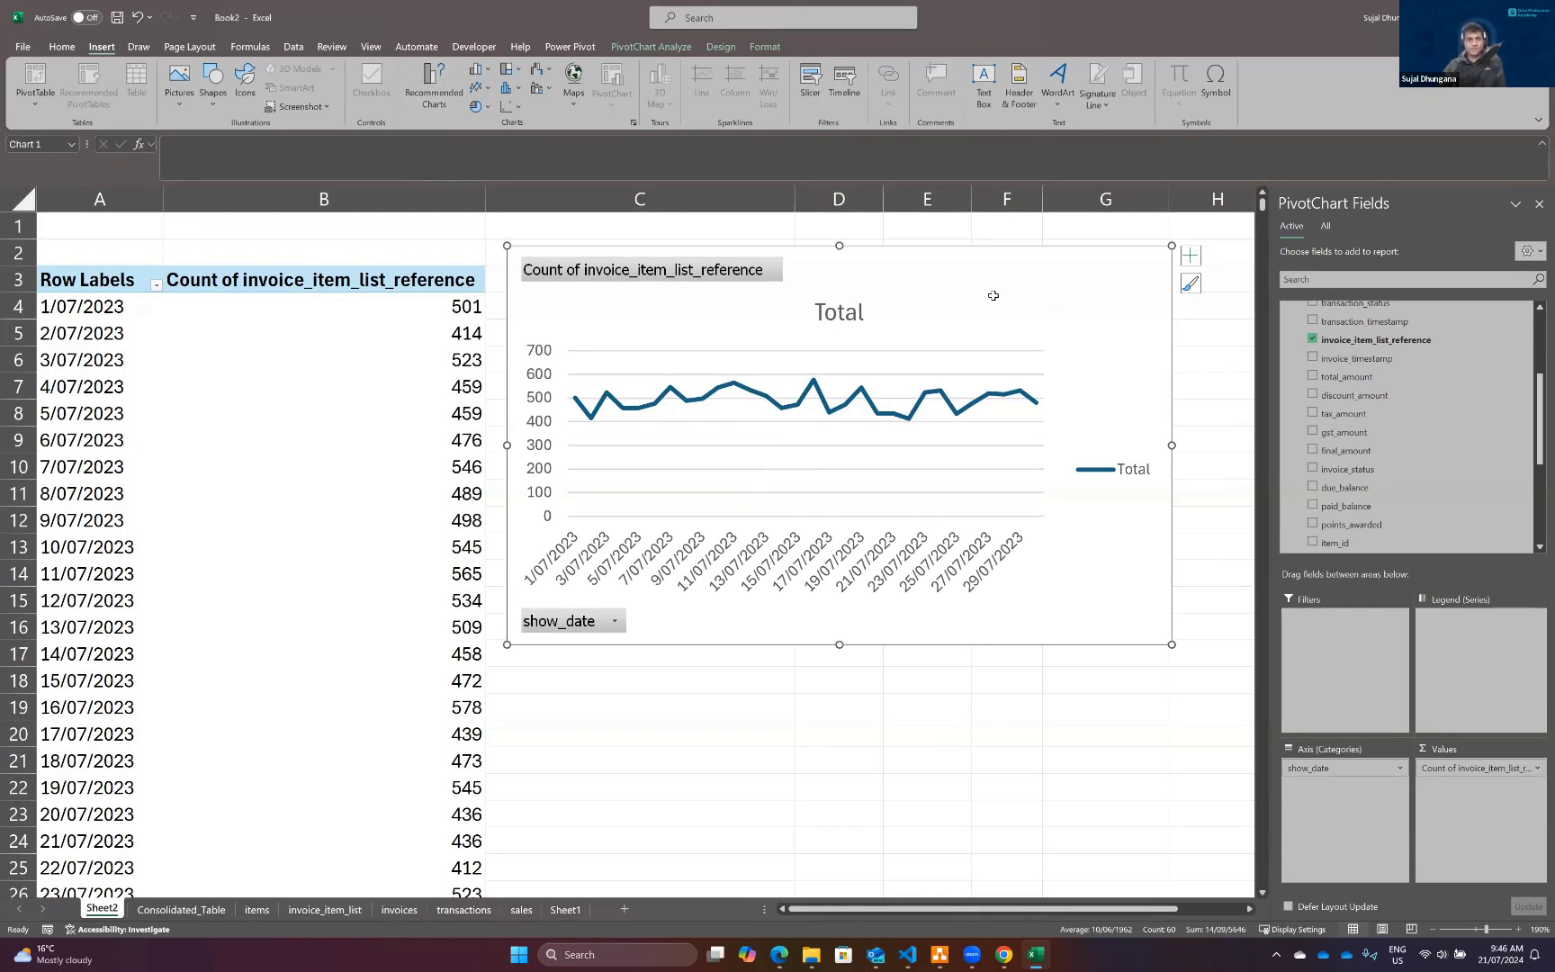
{"action": "key", "text": "Delete"}
{"action": "left_click", "coordinate": [612, 81]}
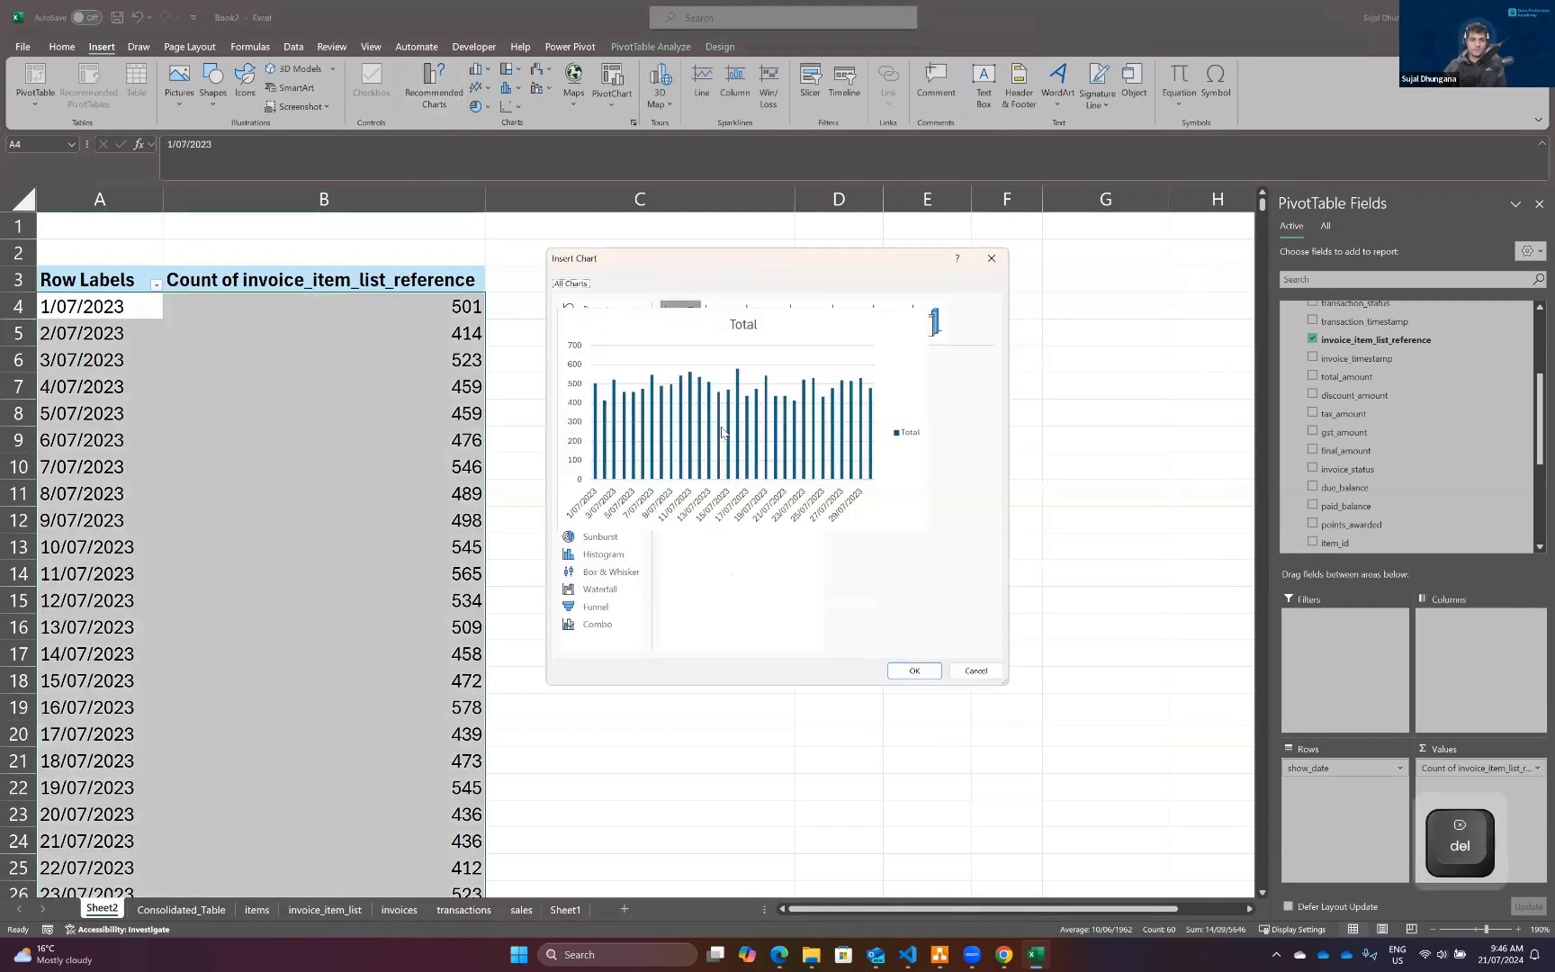
{"action": "left_click", "coordinate": [927, 672]}
{"action": "left_click_drag", "start_coordinate": [761, 363], "coordinate": [958, 277]}
Look through the trendline types available for the column chart.
{"action": "left_click", "coordinate": [1191, 278]}
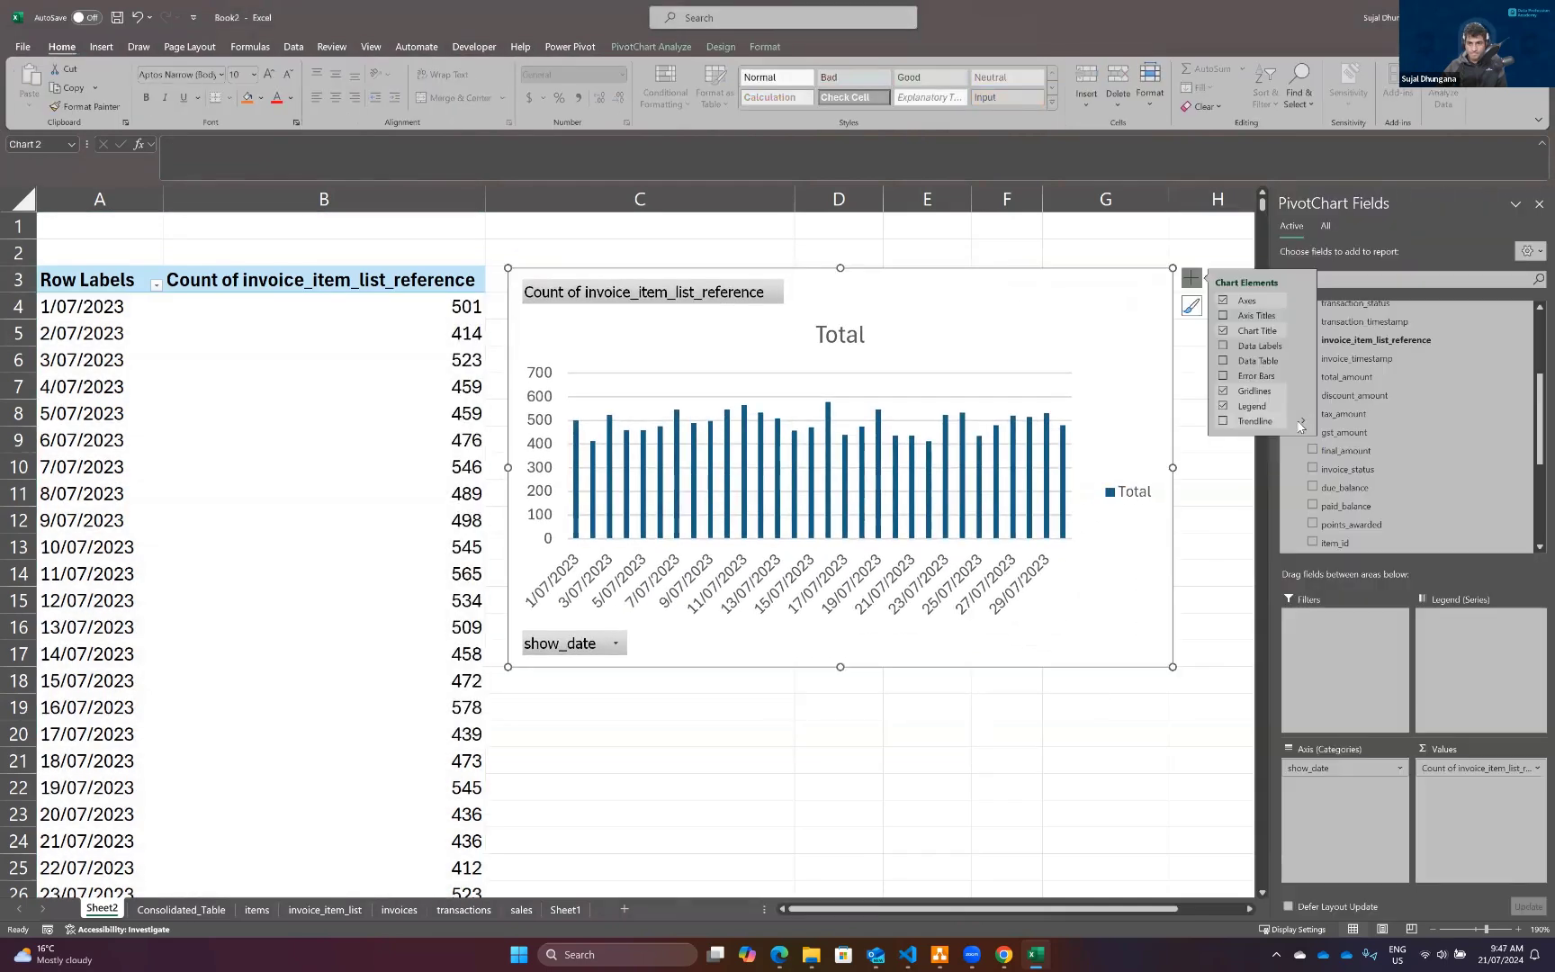
{"action": "mouse_move", "coordinate": [1300, 423]}
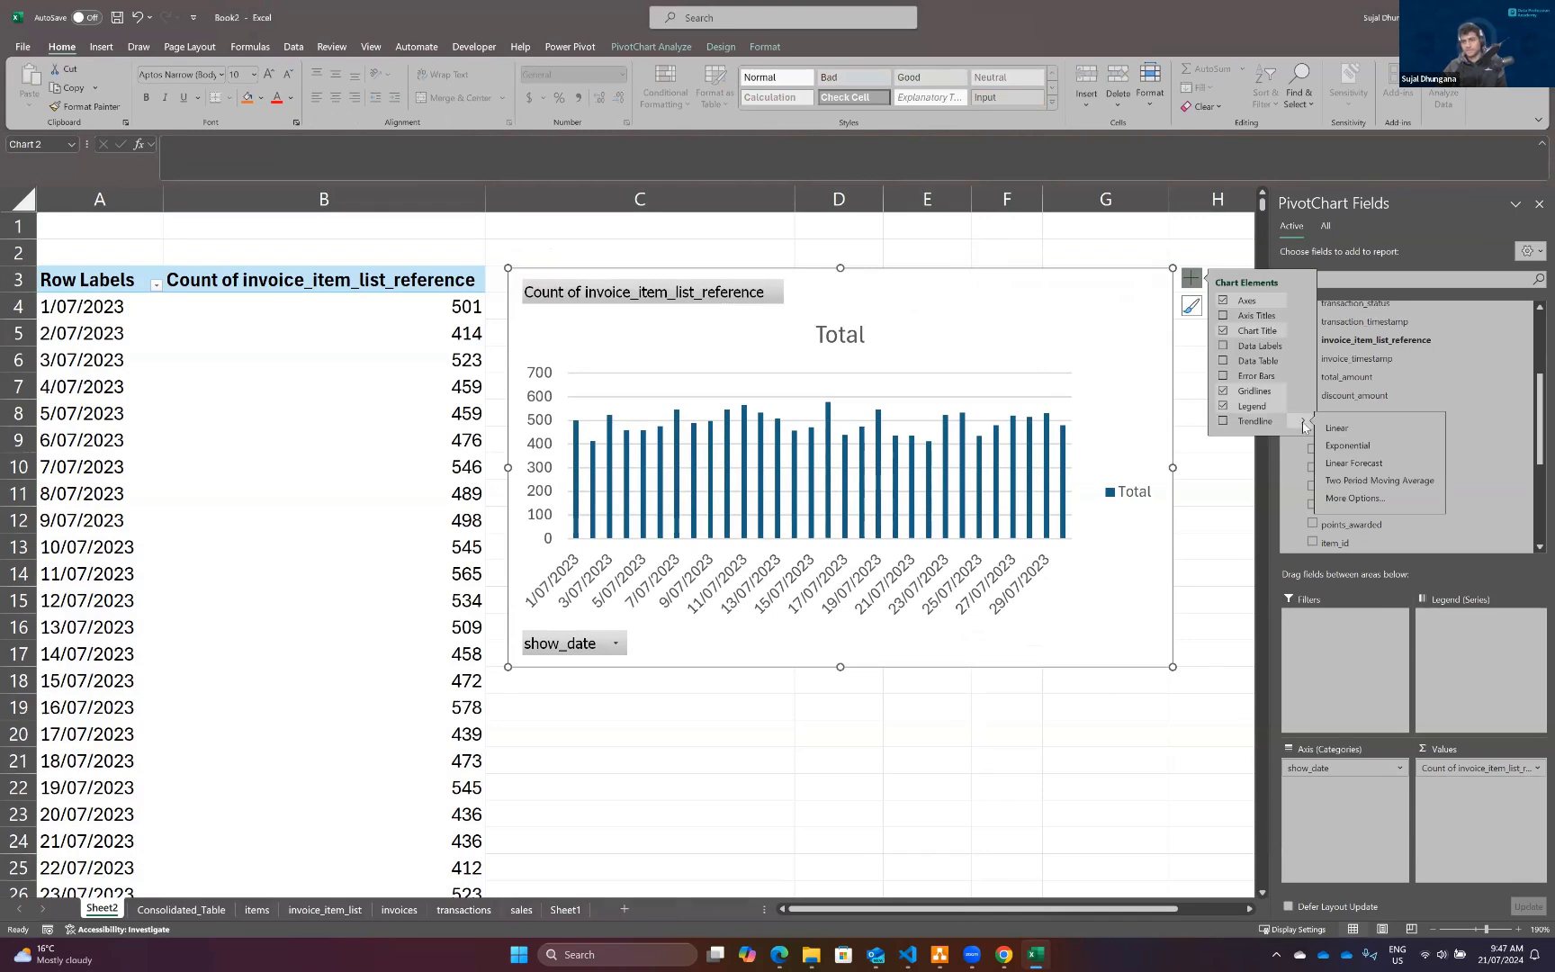
{"action": "key", "text": "Escape"}
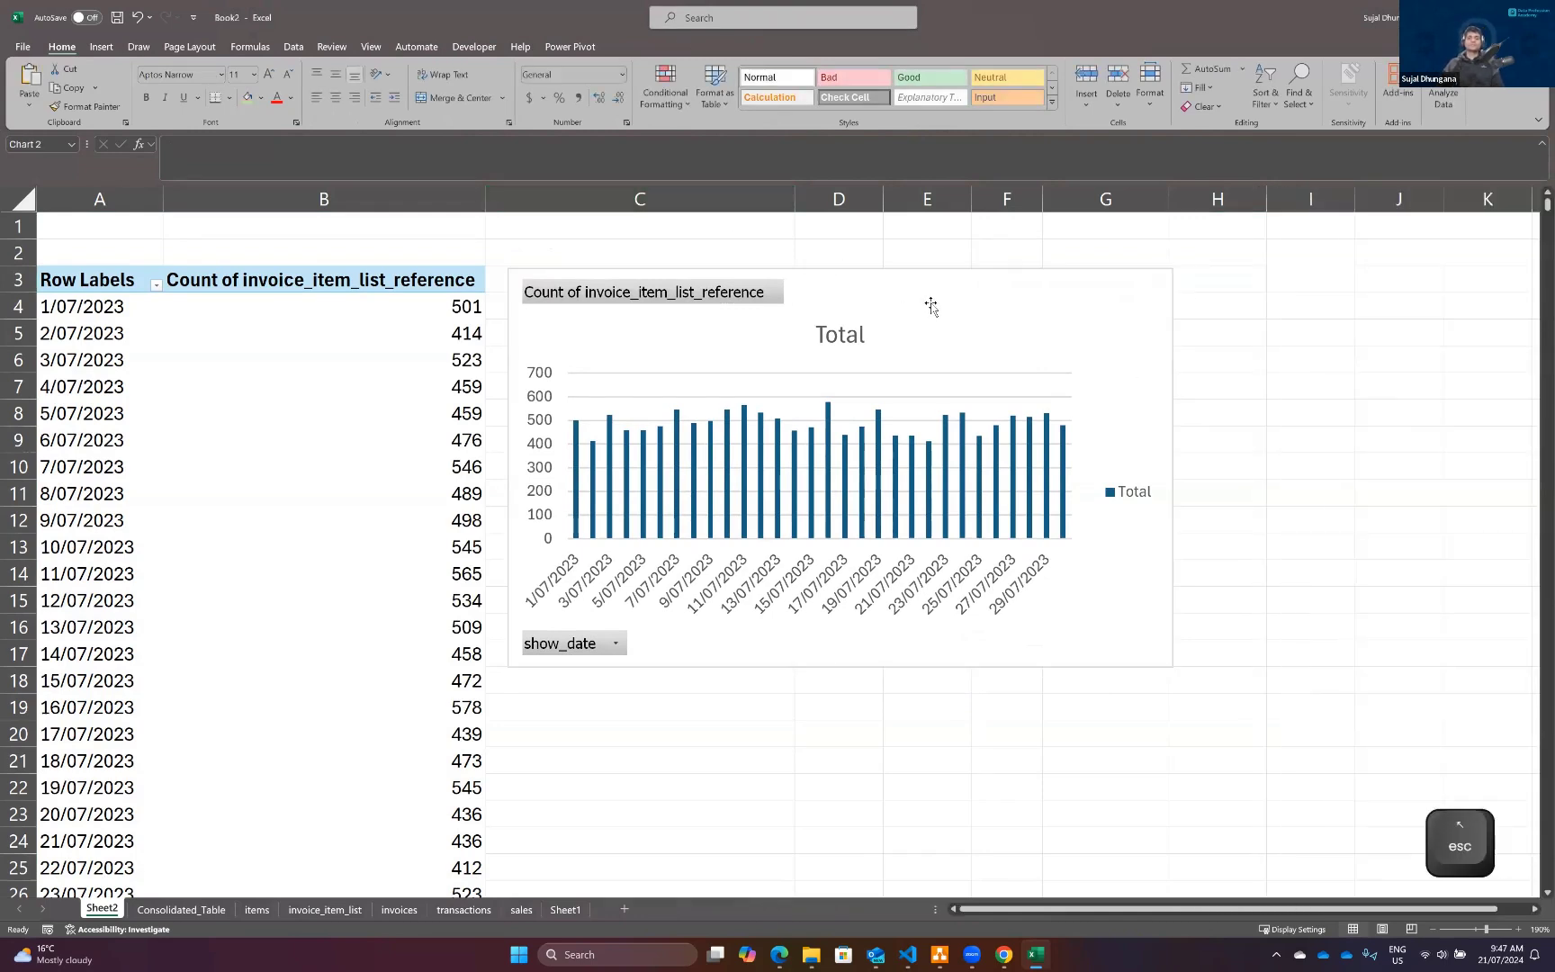
Shift the column chart slightly beside the PivotTable and delete it.
{"action": "left_click", "coordinate": [931, 300]}
{"action": "mouse_move", "coordinate": [933, 300]}
{"action": "left_mouse_down"}
{"action": "mouse_move", "coordinate": [971, 295]}
{"action": "mouse_move", "coordinate": [942, 297]}
{"action": "left_mouse_up"}
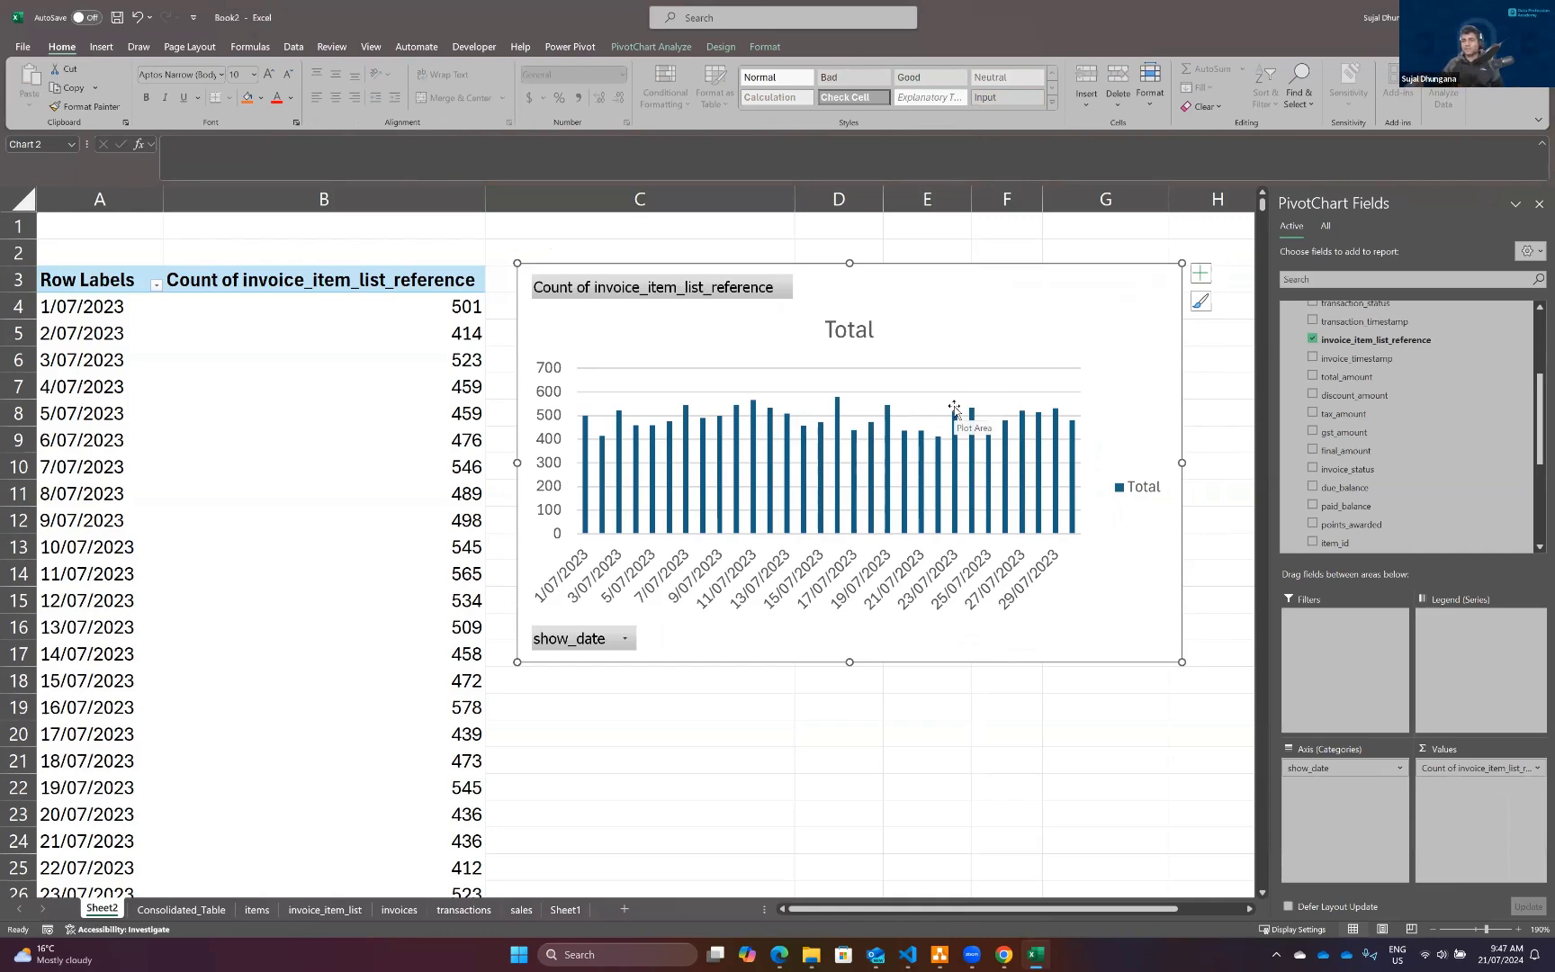
{"action": "left_click_drag", "start_coordinate": [970, 331], "coordinate": [970, 337]}
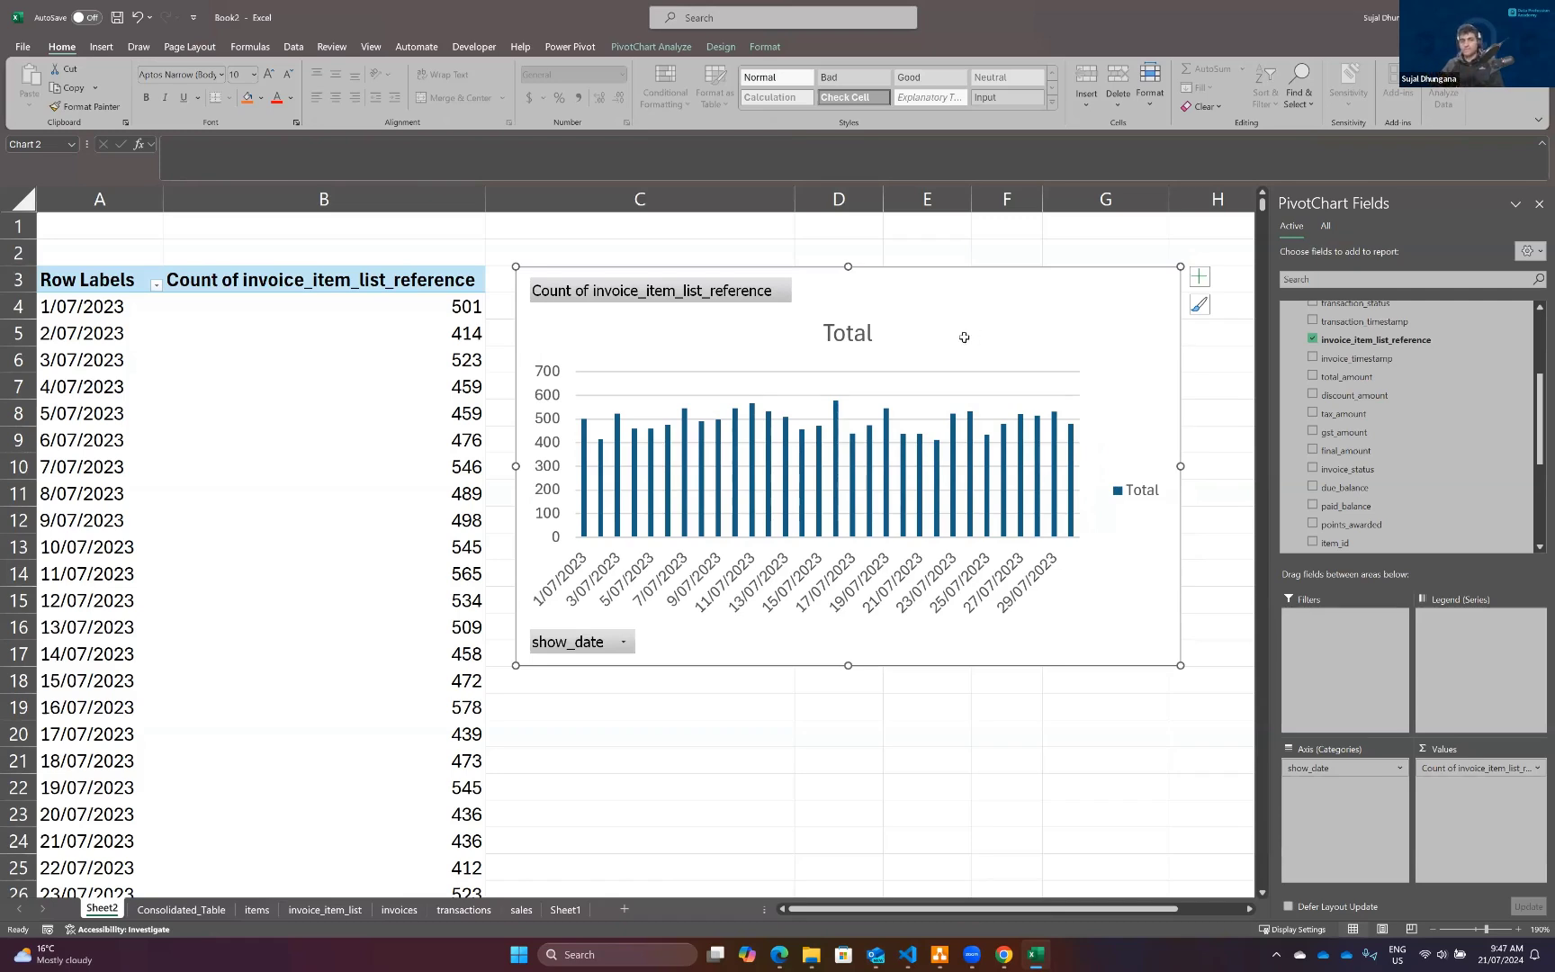
{"action": "key", "text": "Delete"}
{"action": "left_click", "coordinate": [548, 299]}
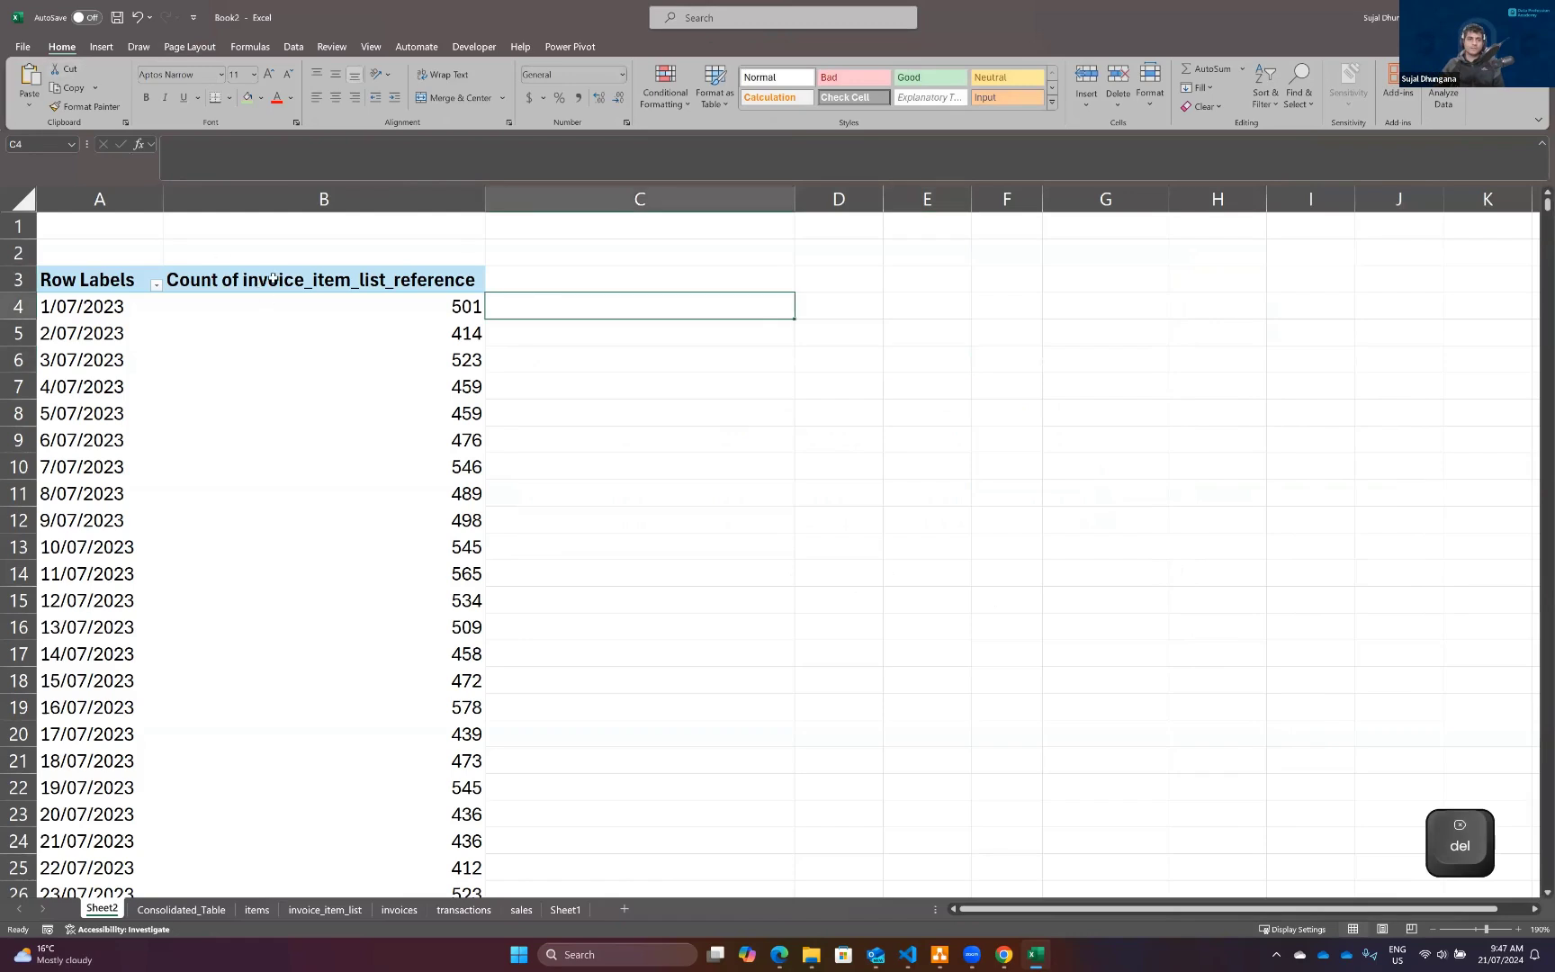
Insert a day_type slicer for the PivotTable of daily invoice item counts.
{"action": "left_click", "coordinate": [273, 278]}
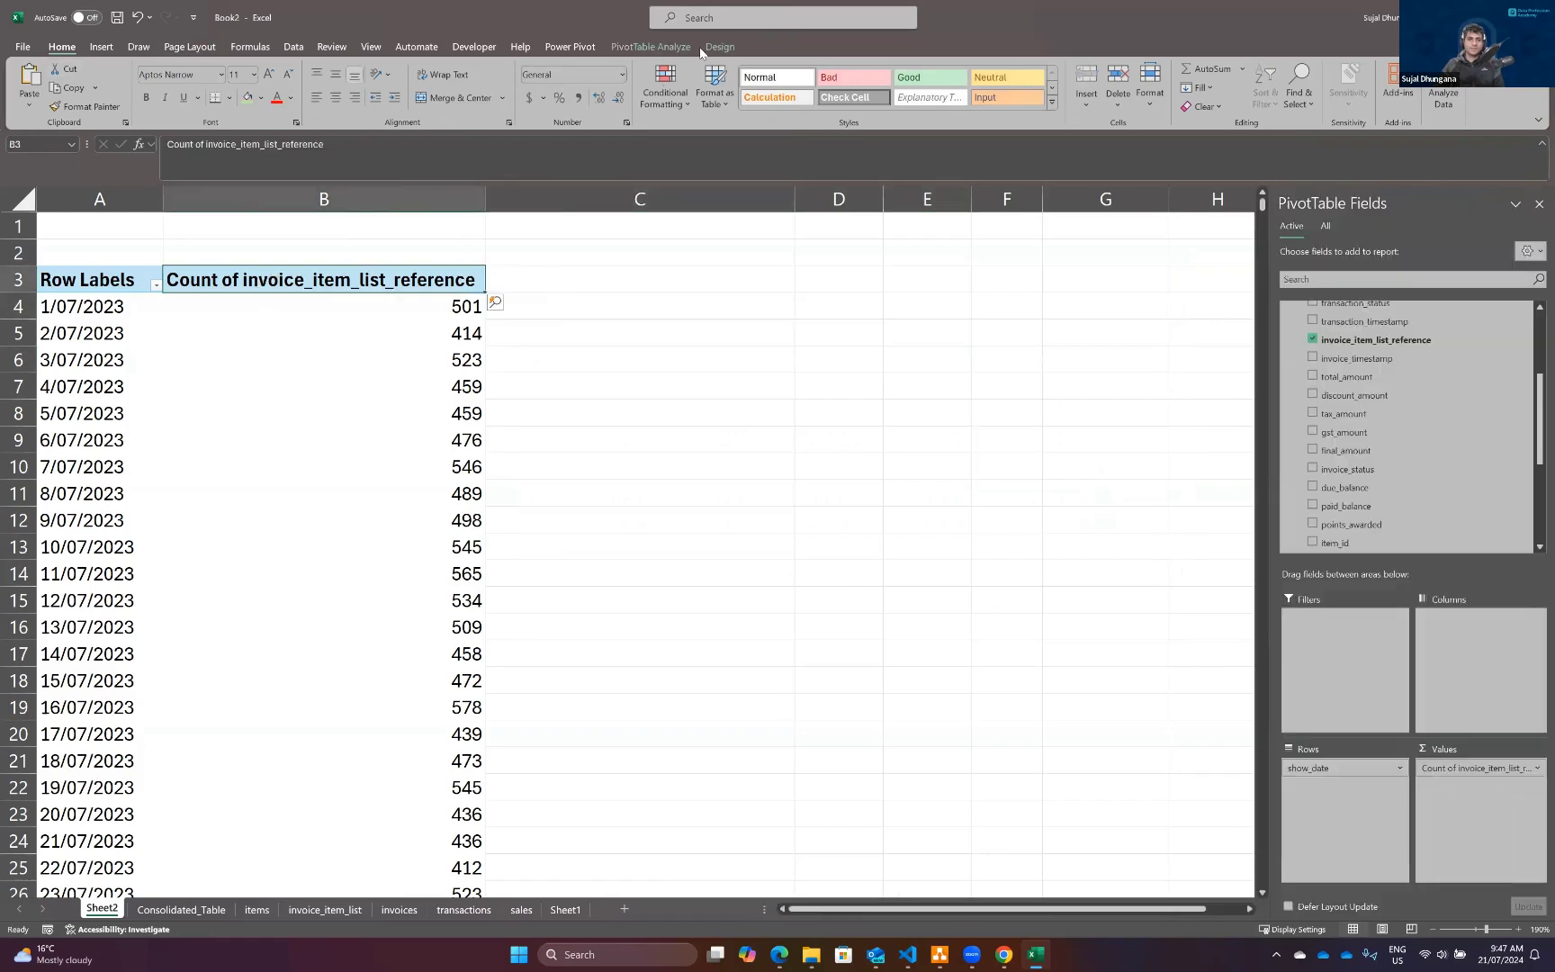
{"action": "left_click", "coordinate": [650, 45]}
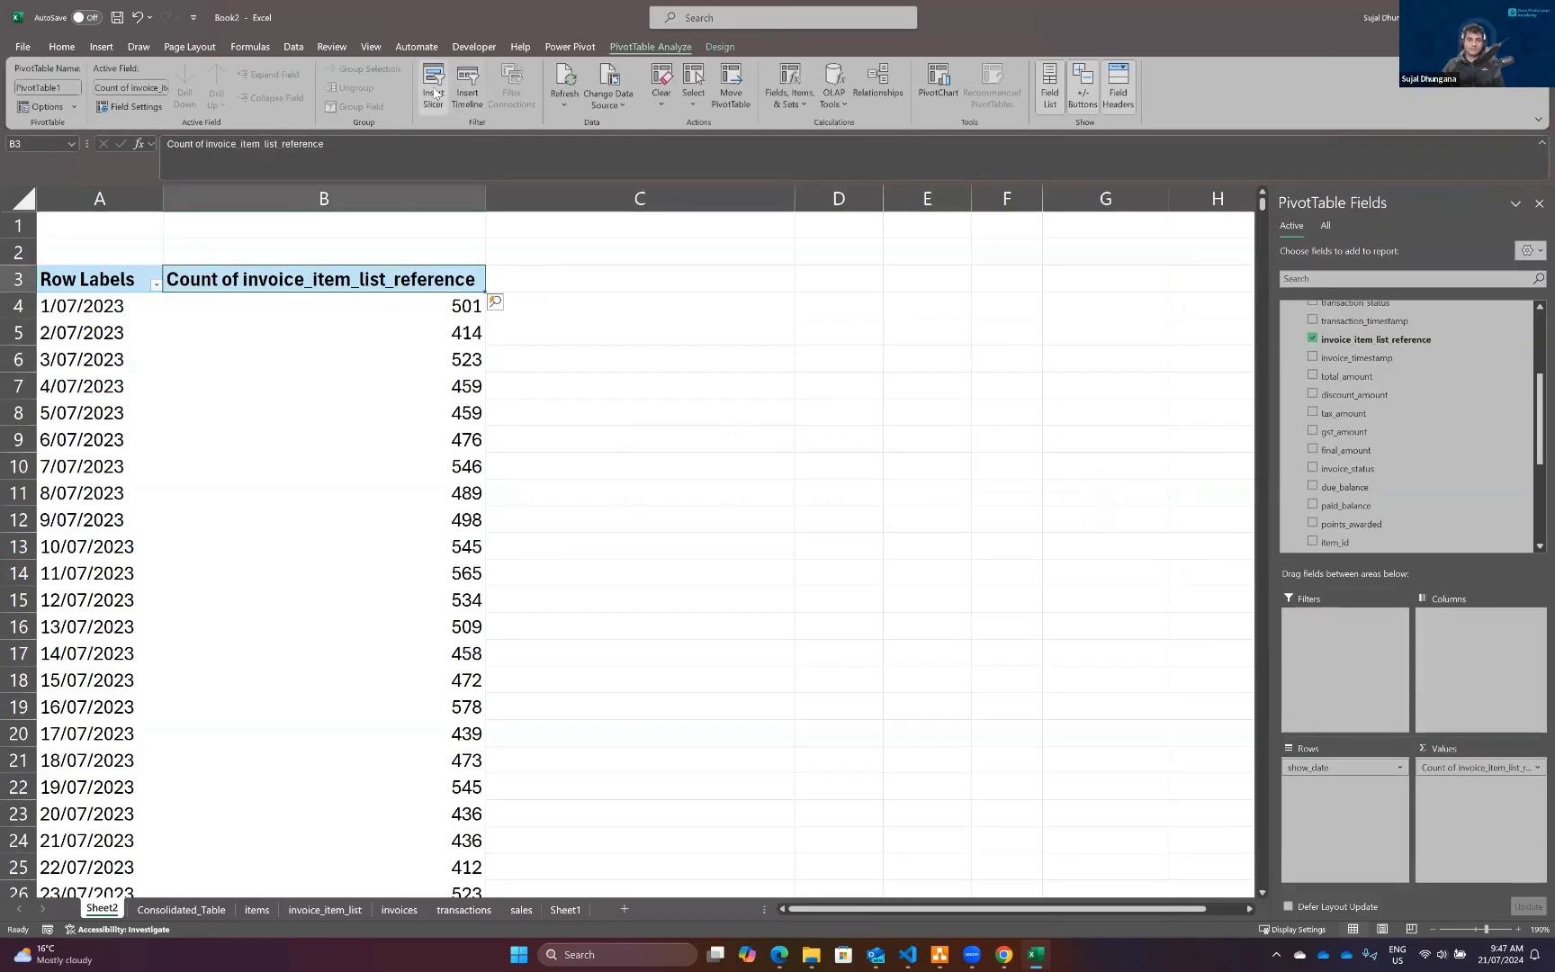
{"action": "left_click", "coordinate": [435, 93]}
{"action": "scroll", "coordinate": [902, 351], "scroll_direction": "down", "scroll_amount": 8}
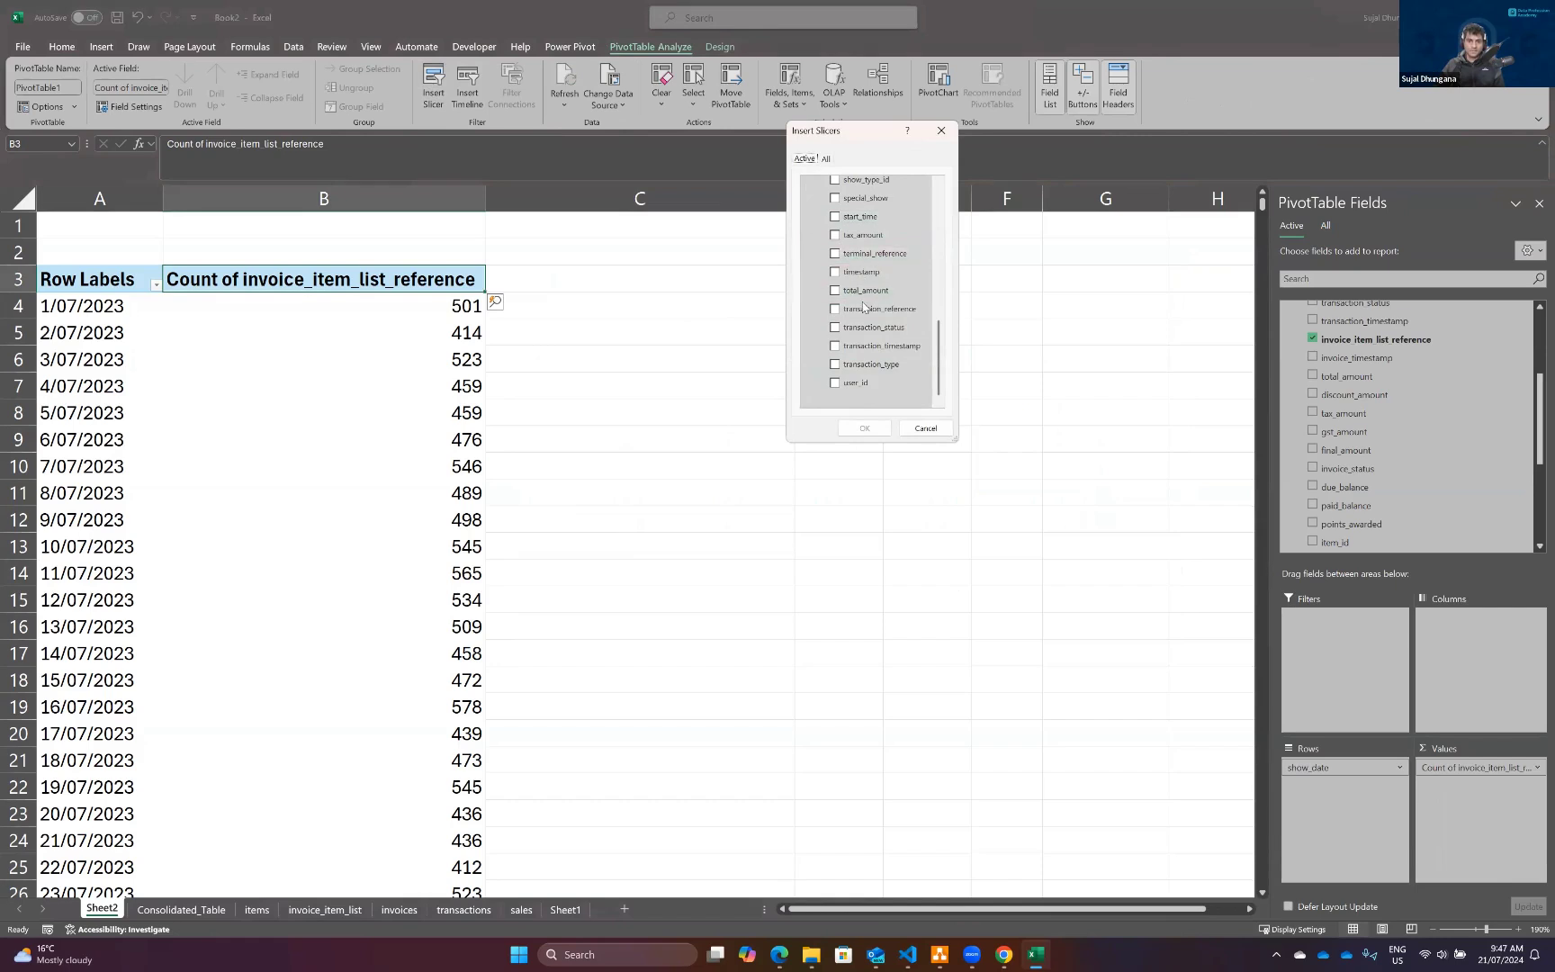
{"action": "scroll", "coordinate": [863, 307], "scroll_direction": "up", "scroll_amount": 2}
{"action": "scroll", "coordinate": [855, 279], "scroll_direction": "up", "scroll_amount": 5}
{"action": "left_click", "coordinate": [842, 223]}
{"action": "left_click", "coordinate": [864, 428]}
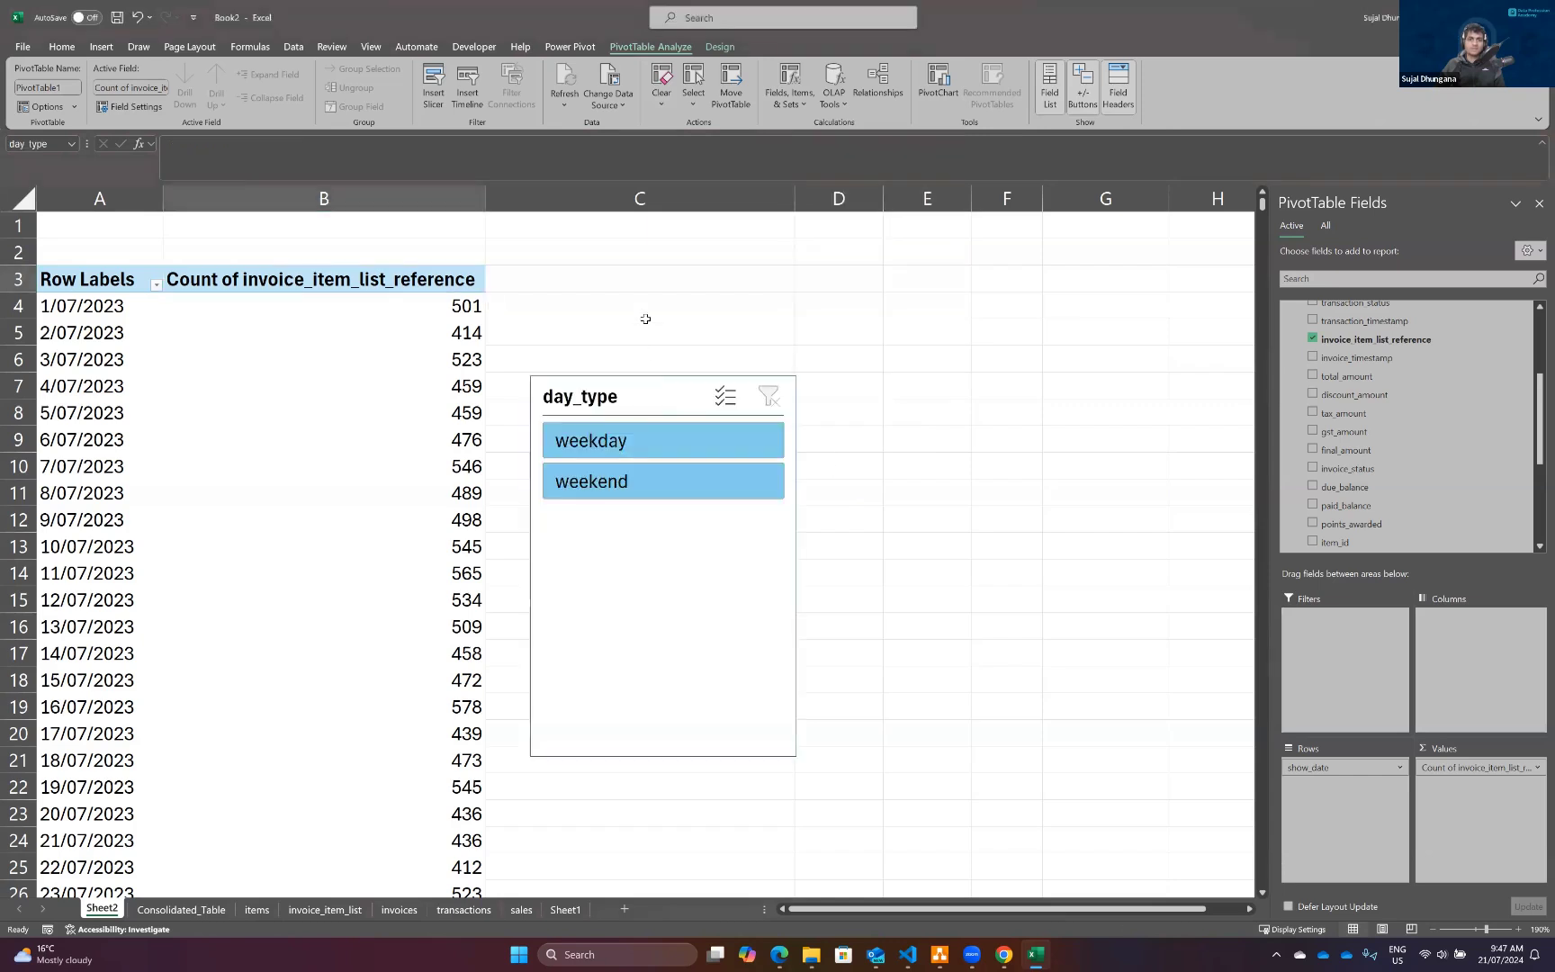
Shorten the day_type slicer to about 3.06 cm high and filter the PivotTable to weekend.
{"action": "left_click", "coordinate": [650, 389]}
{"action": "left_click_drag", "start_coordinate": [661, 723], "coordinate": [663, 535]}
{"action": "left_click", "coordinate": [648, 486]}
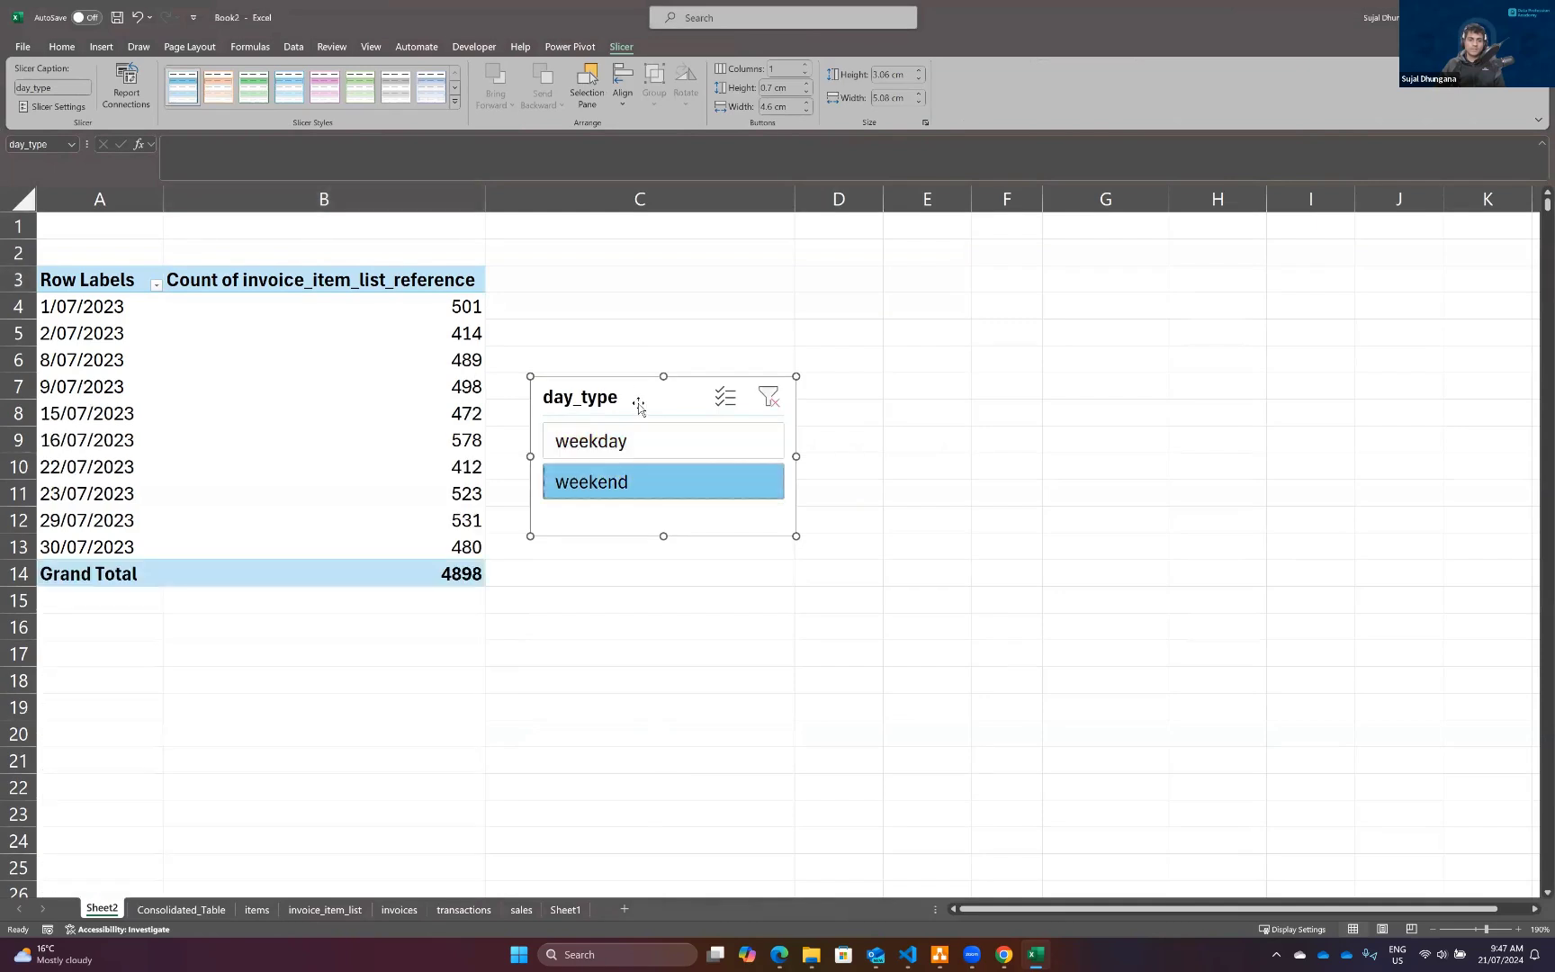
Move the day_type slicer up beside the PivotTable header and switch its filter between weekday and weekend, ending on weekday.
{"action": "left_click_drag", "start_coordinate": [638, 288], "coordinate": [635, 243]}
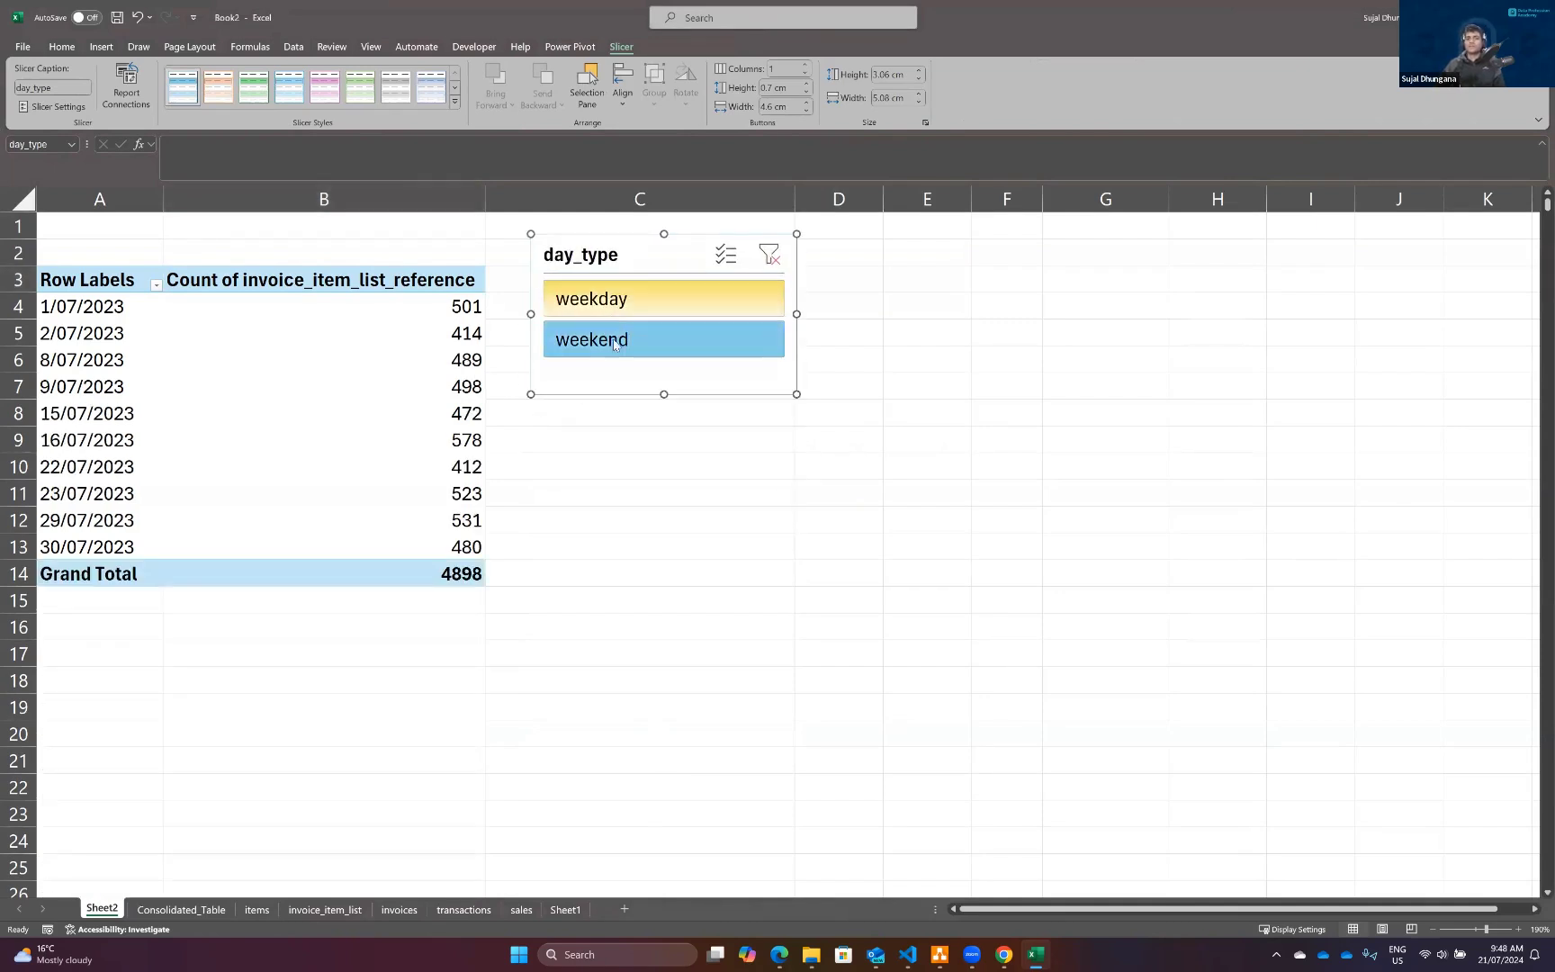
{"action": "left_click", "coordinate": [634, 304]}
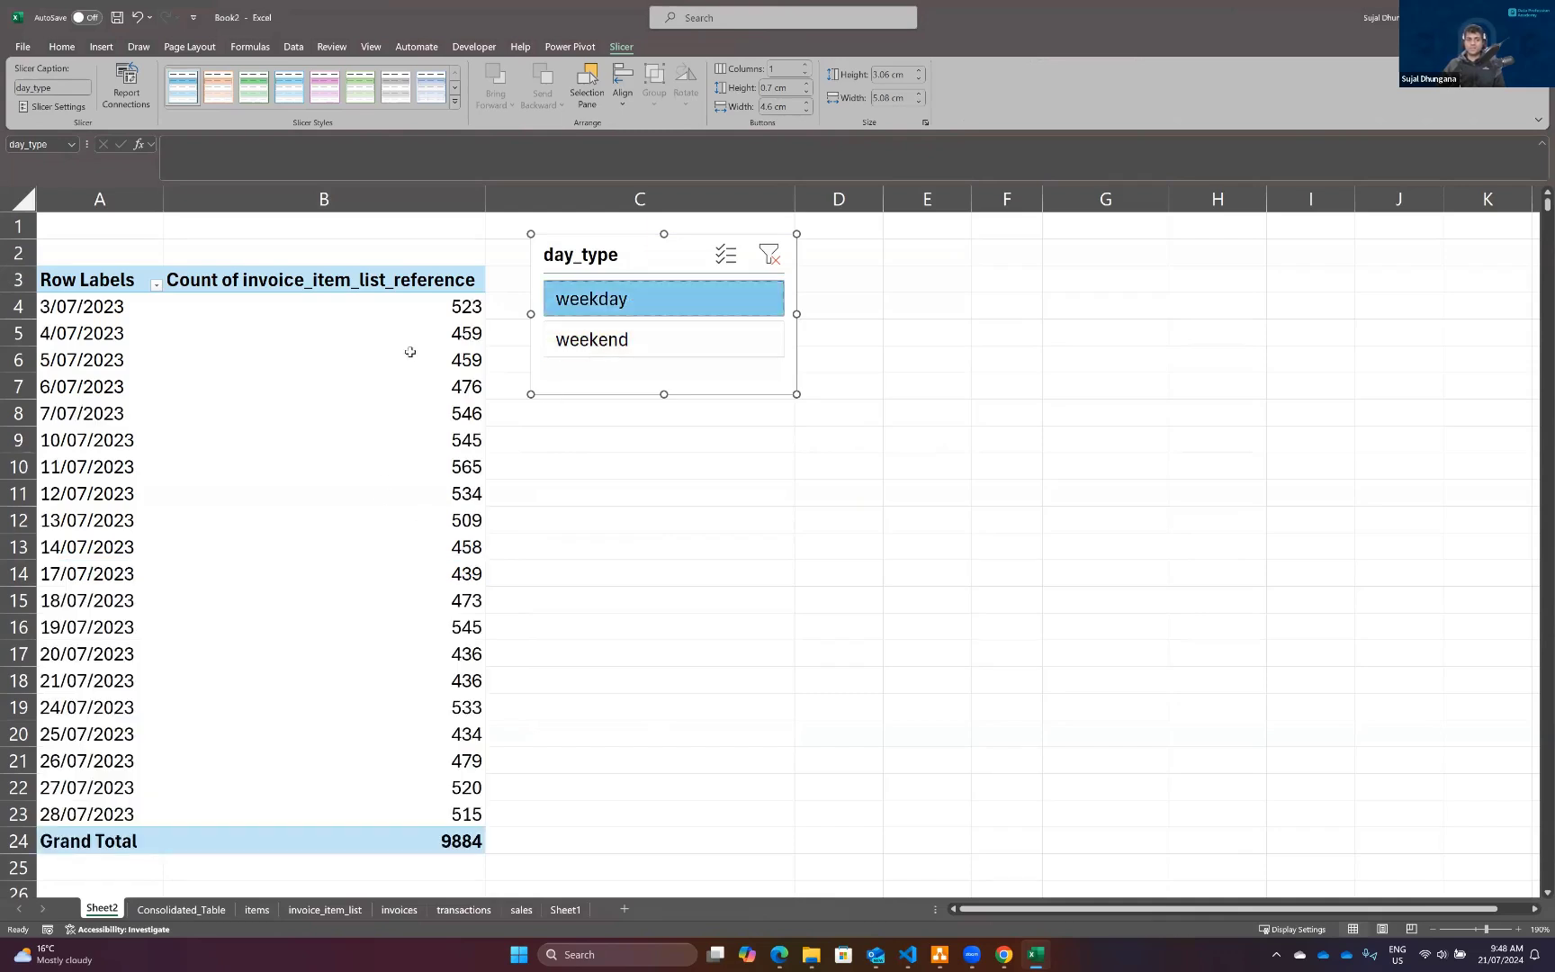
{"action": "left_click", "coordinate": [630, 338]}
{"action": "left_click", "coordinate": [639, 309]}
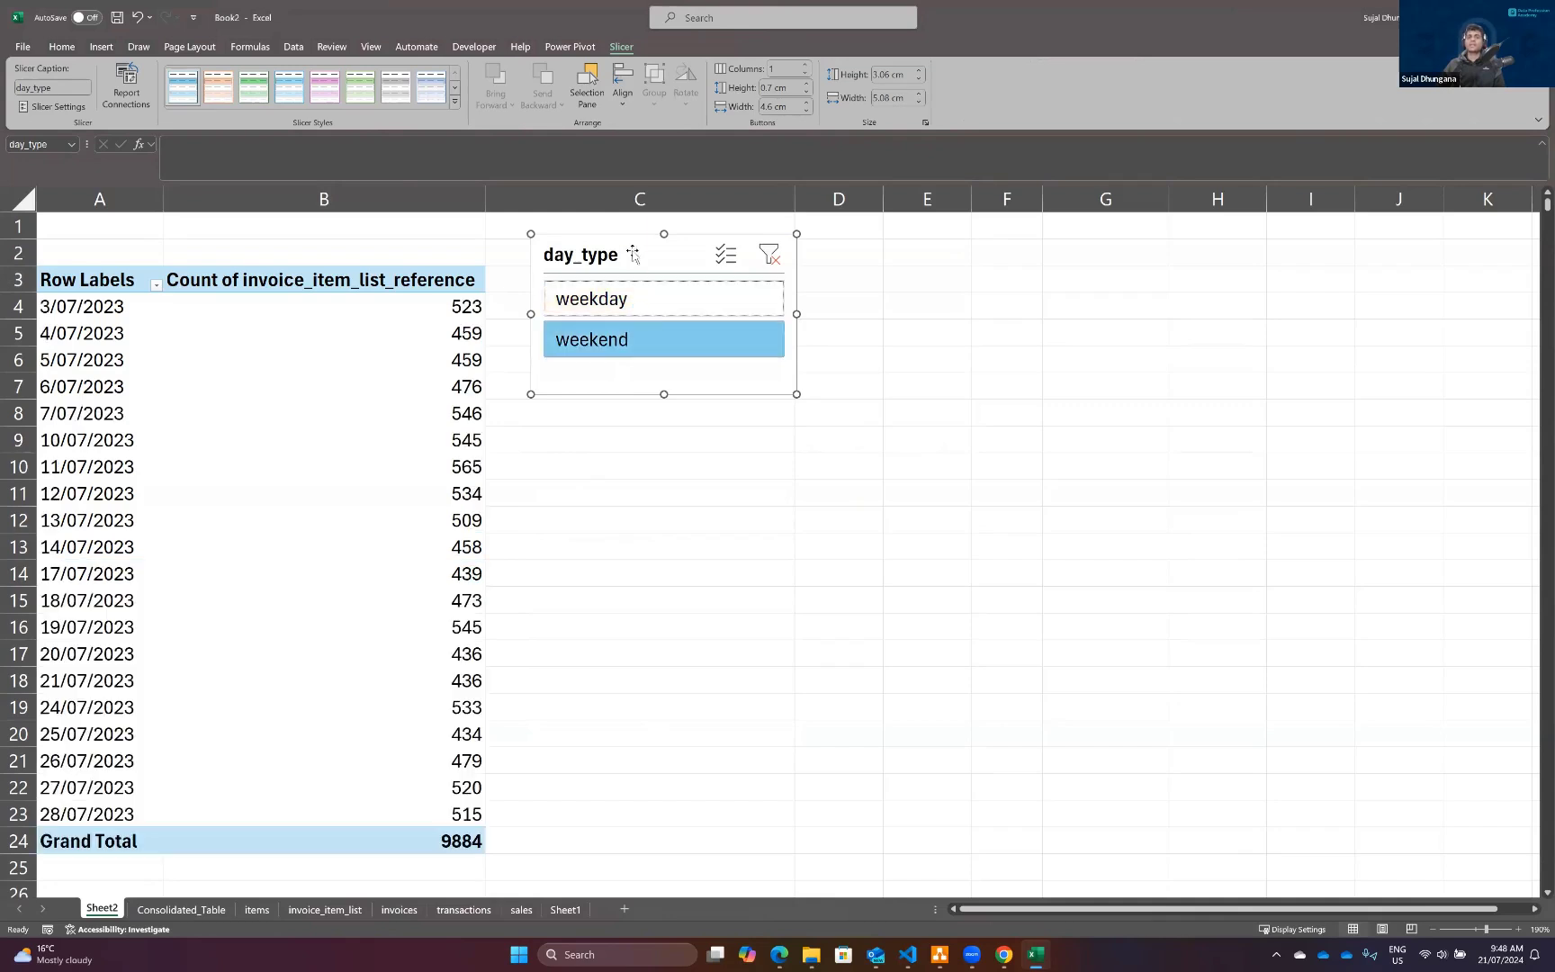
Shift the day_type slicer slightly closer to the PivotTable and delete it.
{"action": "left_click_drag", "start_coordinate": [634, 255], "coordinate": [618, 256]}
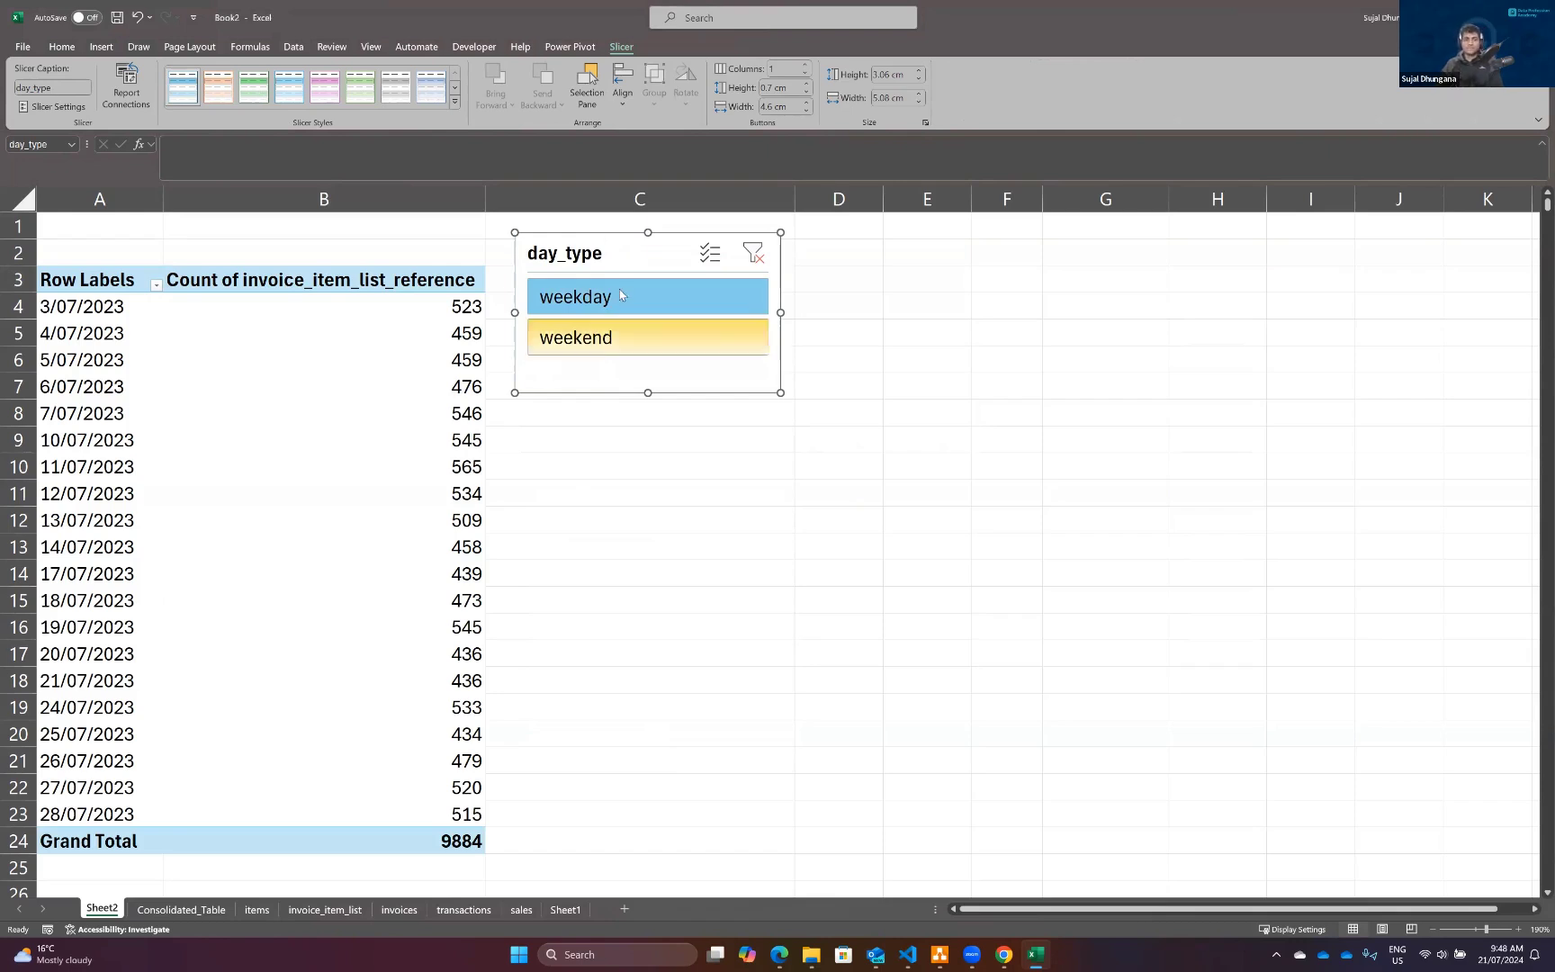
{"action": "key", "text": "Delete"}
{"action": "key", "text": "Delete"}
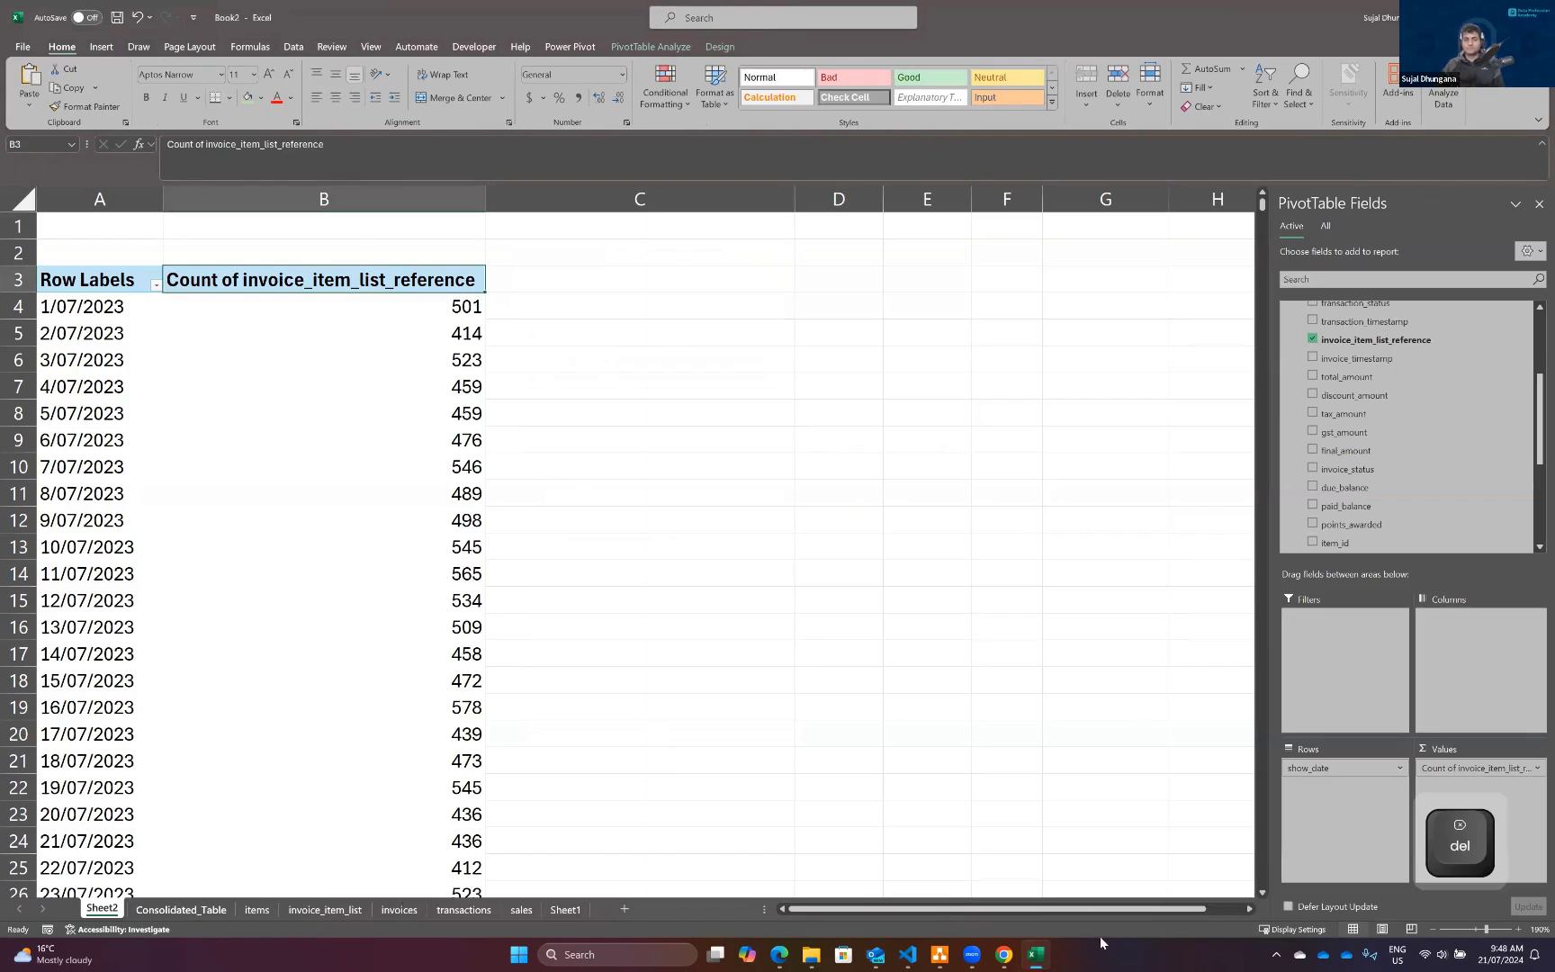
Go to the Consolidated_Table sheet and examine the show_date column back up to its first records.
{"action": "key", "text": "ctrl+Page_Down"}
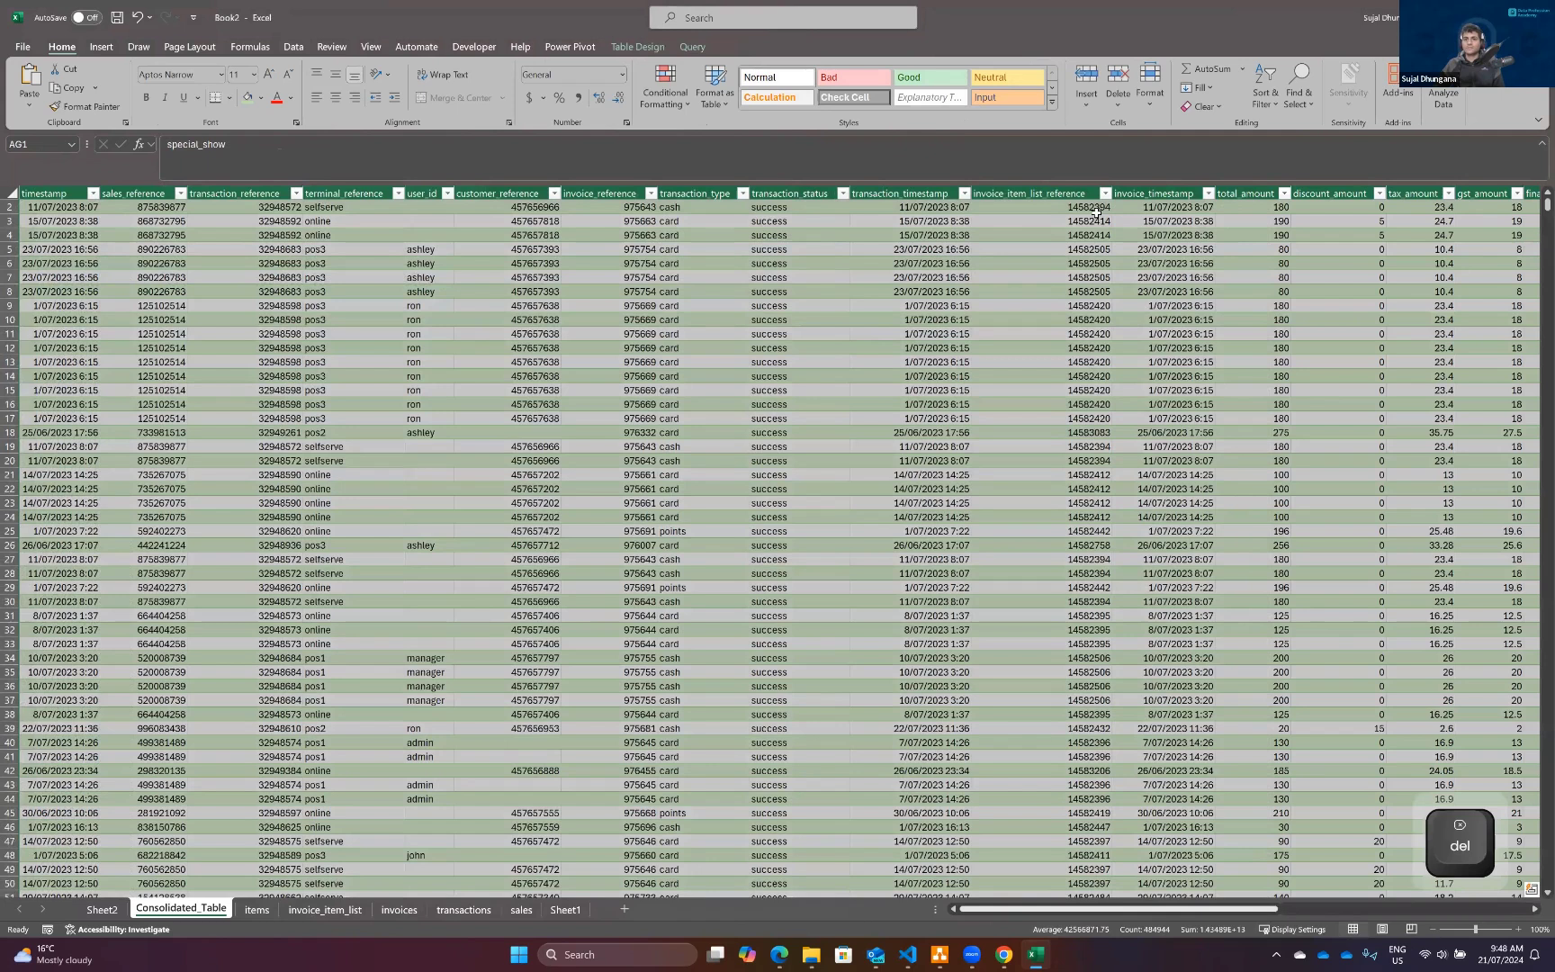
{"action": "scroll", "coordinate": [972, 215], "scroll_direction": "right", "scroll_amount": 5}
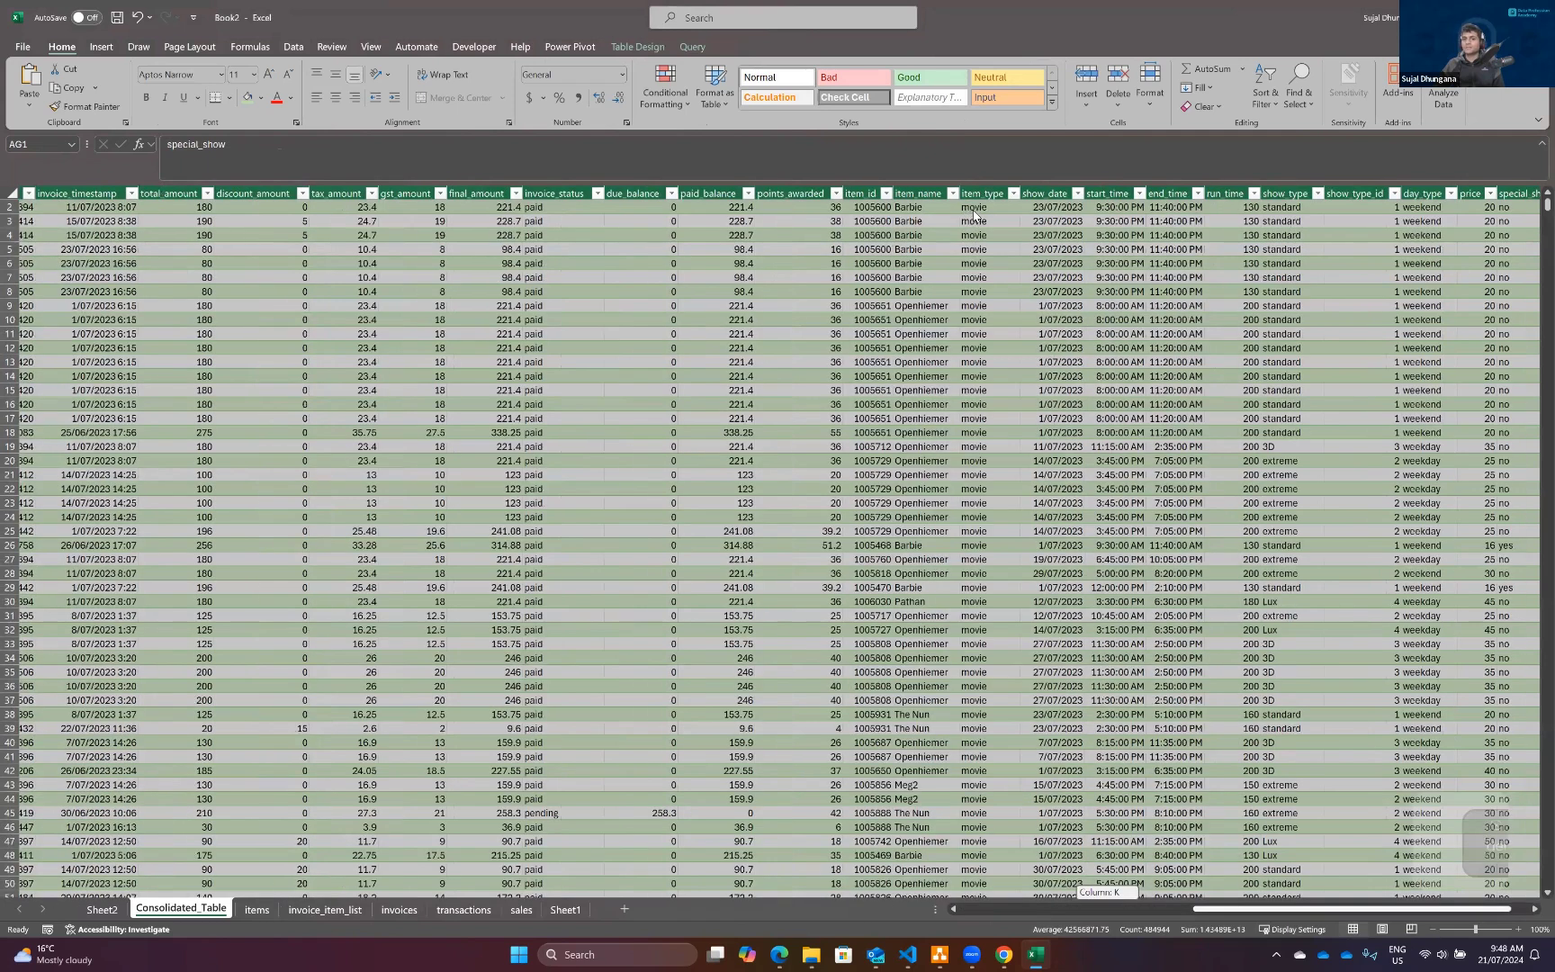
{"action": "scroll", "coordinate": [975, 216], "scroll_direction": "right", "scroll_amount": 2}
{"action": "left_click", "coordinate": [972, 217]}
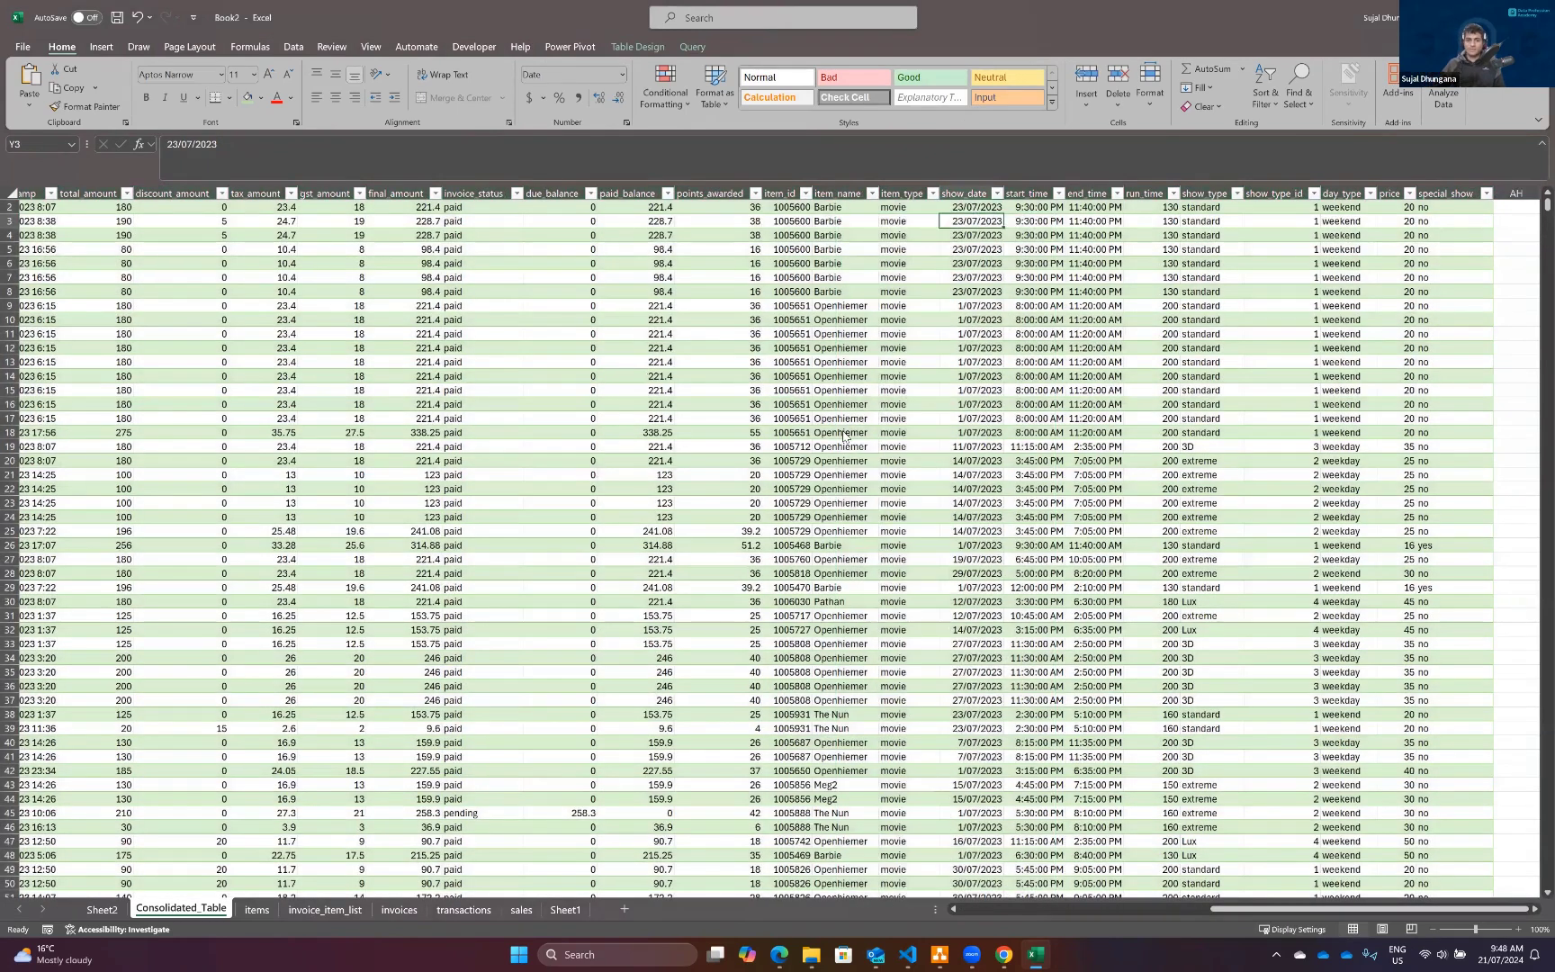
{"action": "left_click", "coordinate": [967, 443]}
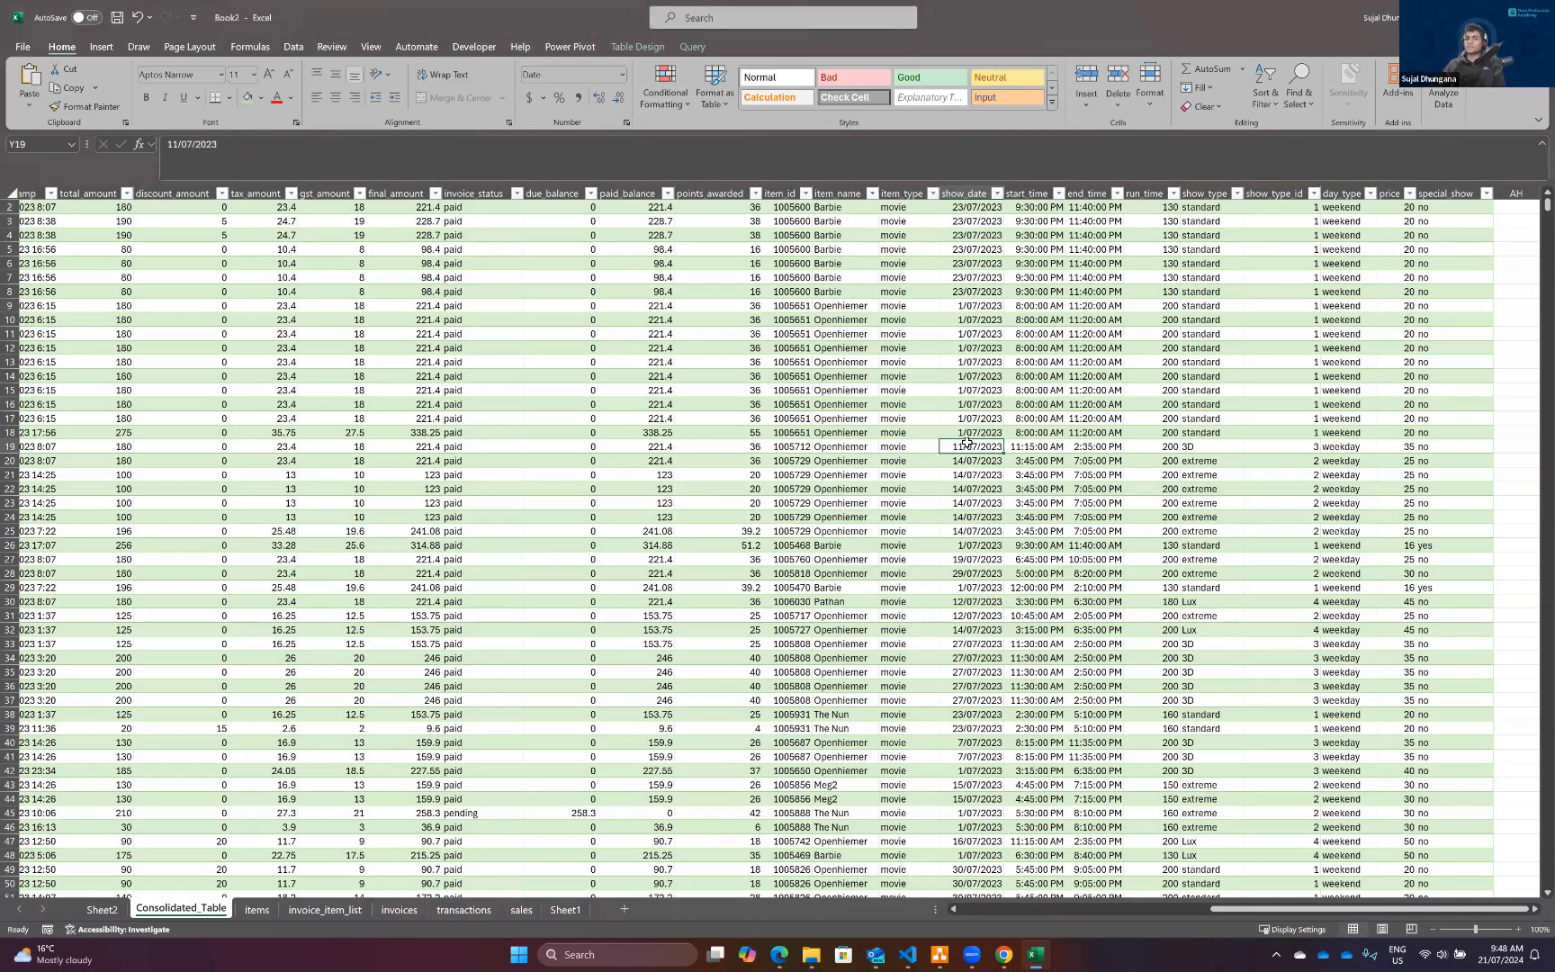
{"action": "key", "text": "Up"}
{"action": "key", "text": "Up"}
{"action": "key", "text": "Up"}
{"action": "key", "text": "Up"}
{"action": "key", "text": "Up"}
{"action": "key", "text": "Up"}
{"action": "key", "text": "Up"}
{"action": "key", "text": "Up"}
{"action": "key", "text": "Up"}
{"action": "key", "text": "Up"}
{"action": "key", "text": "Up"}
{"action": "key", "text": "Up"}
{"action": "key", "text": "Up"}
{"action": "key", "text": "Up"}
{"action": "key", "text": "Up"}
{"action": "key", "text": "Up"}
{"action": "key", "text": "Up"}
{"action": "key", "text": "Up"}
{"action": "key", "text": "Down"}
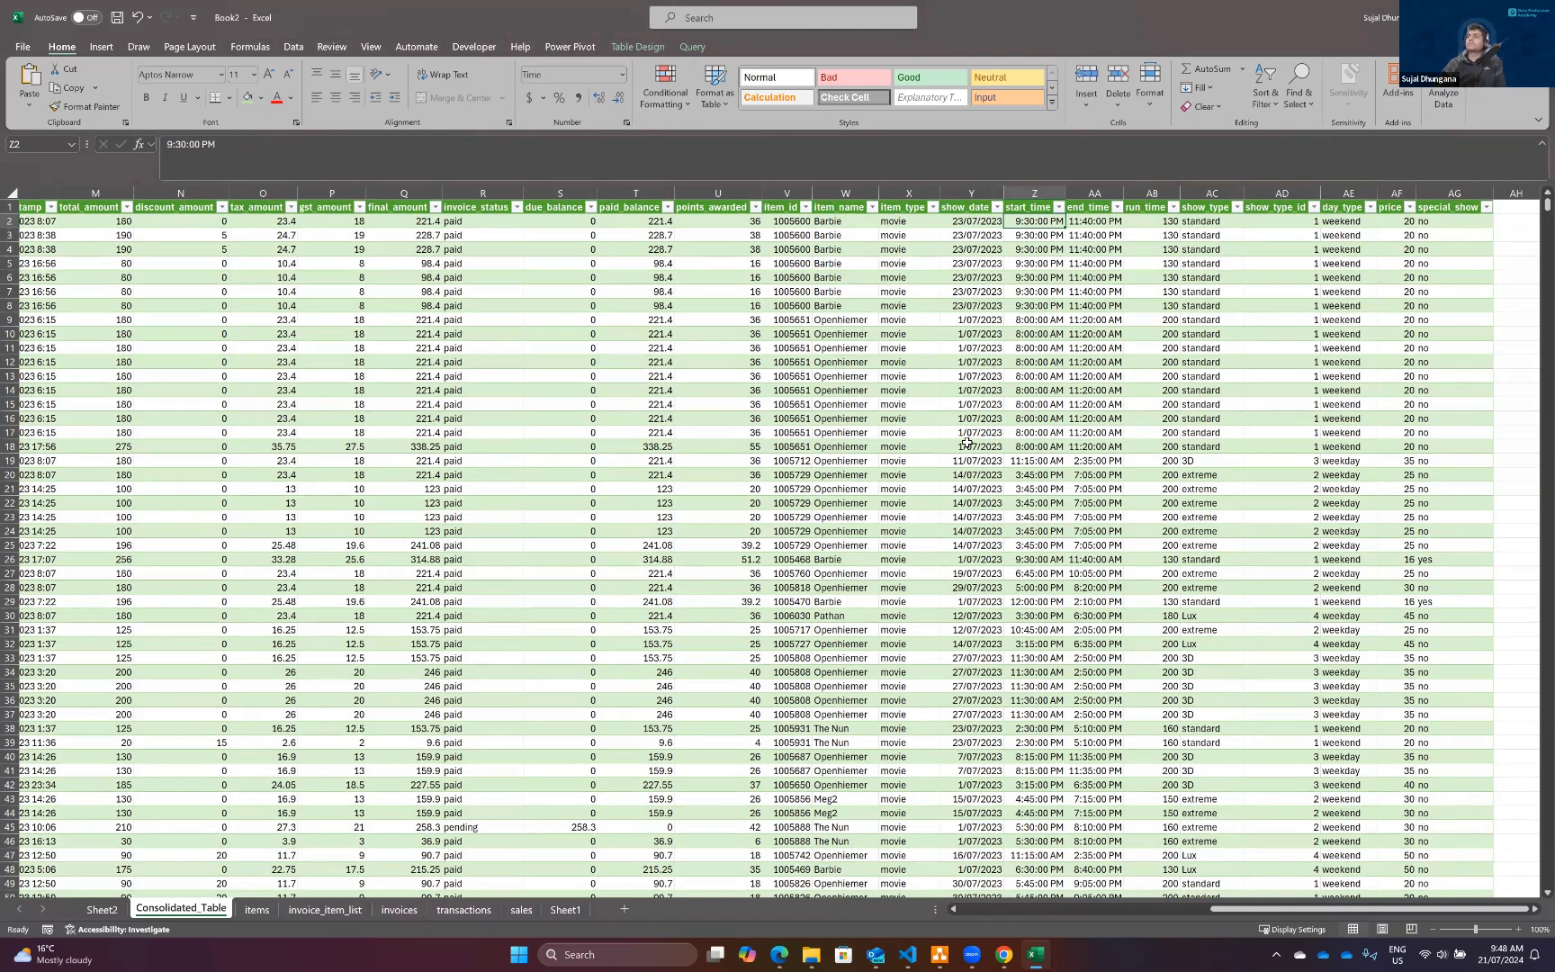
Examine the item_name values in the first rows of the consolidated table.
{"action": "key", "text": "Left"}
{"action": "key", "text": "Left"}
{"action": "key", "text": "Left"}
{"action": "key", "text": "Left"}
{"action": "key", "text": "Right"}
{"action": "key", "text": "Down"}
{"action": "key", "text": "Down"}
{"action": "key", "text": "Down"}
{"action": "key", "text": "Down"}
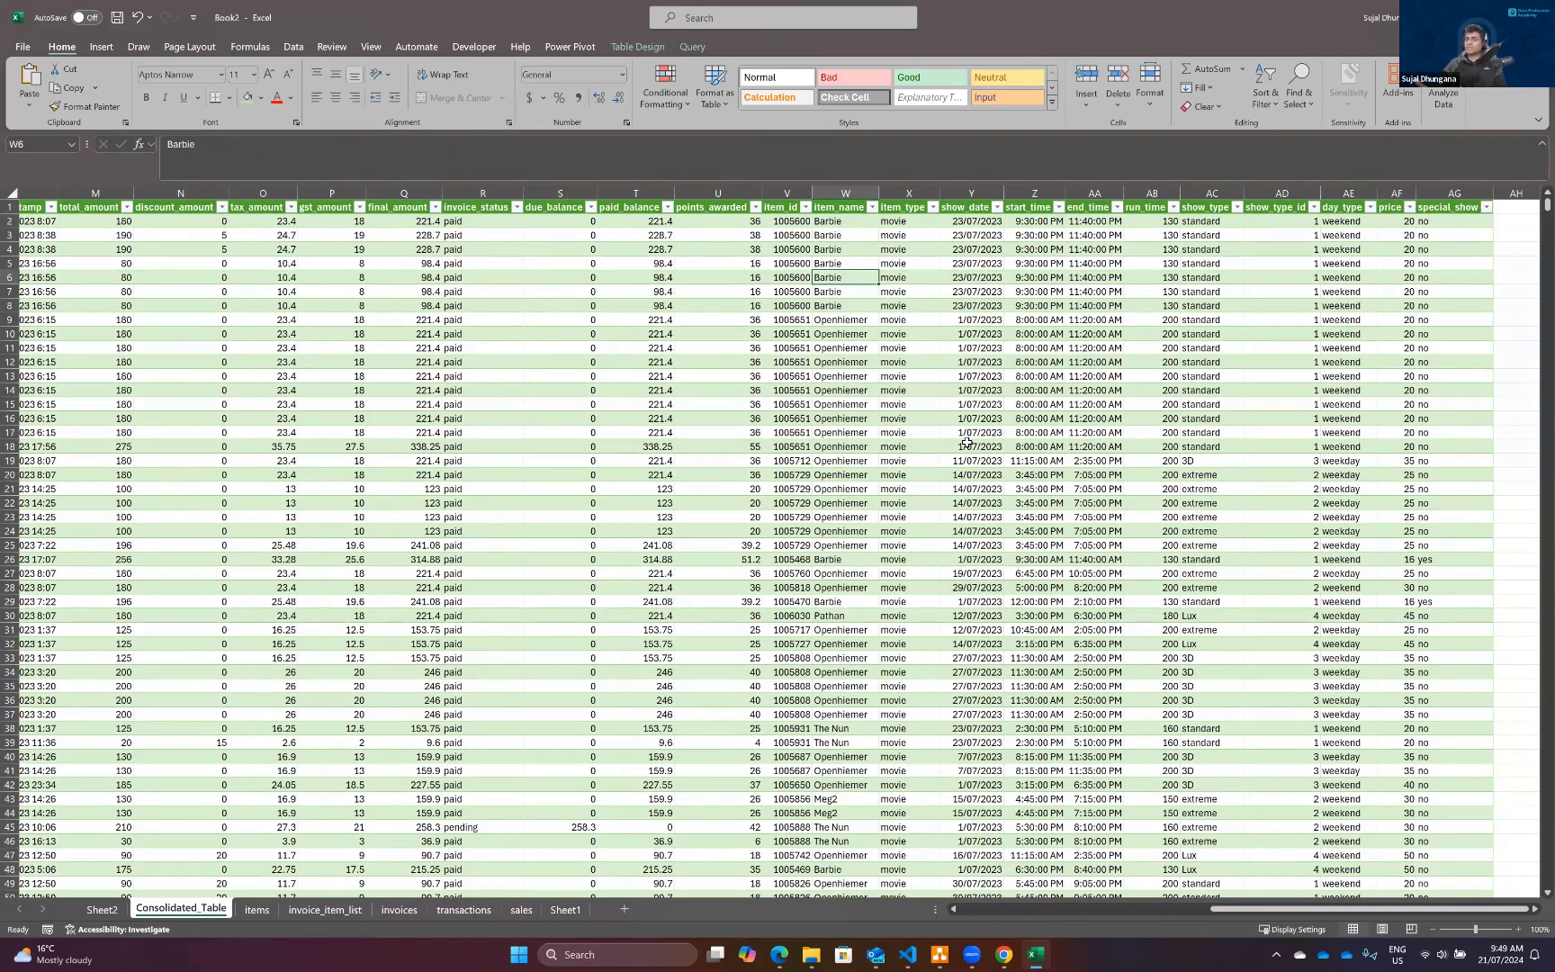
Look back across the invoice and transaction columns, returning to the timestamp header in cell A1.
{"action": "key", "text": "Left"}
{"action": "key", "text": "Left"}
{"action": "key", "text": "Left"}
{"action": "key", "text": "Left"}
{"action": "key", "text": "Left"}
{"action": "key", "text": "Left"}
{"action": "key", "text": "Left"}
{"action": "key", "text": "Left"}
{"action": "key", "text": "Left"}
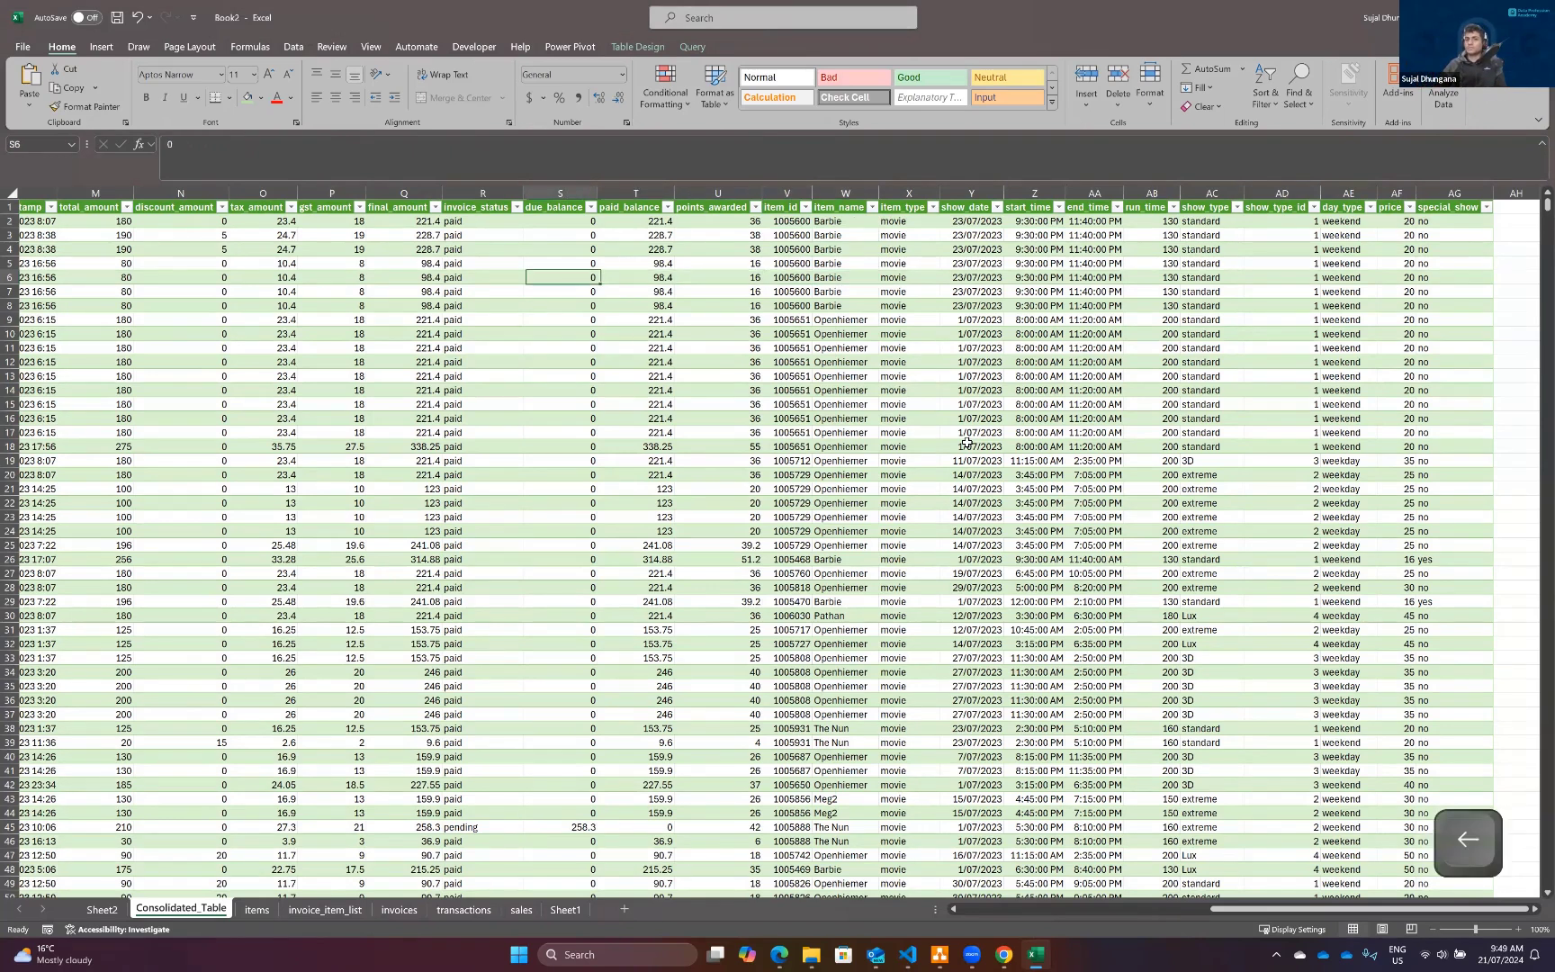
{"action": "key", "text": "Left"}
{"action": "key", "text": "Left"}
{"action": "key", "text": "Left"}
{"action": "key", "text": "Left"}
{"action": "key", "text": "Left"}
{"action": "key", "text": "Left"}
{"action": "key", "text": "Left"}
{"action": "key", "text": "Left"}
{"action": "key", "text": "Left"}
{"action": "key", "text": "Left"}
{"action": "key", "text": "Left"}
{"action": "key", "text": "Left"}
{"action": "key", "text": "Left"}
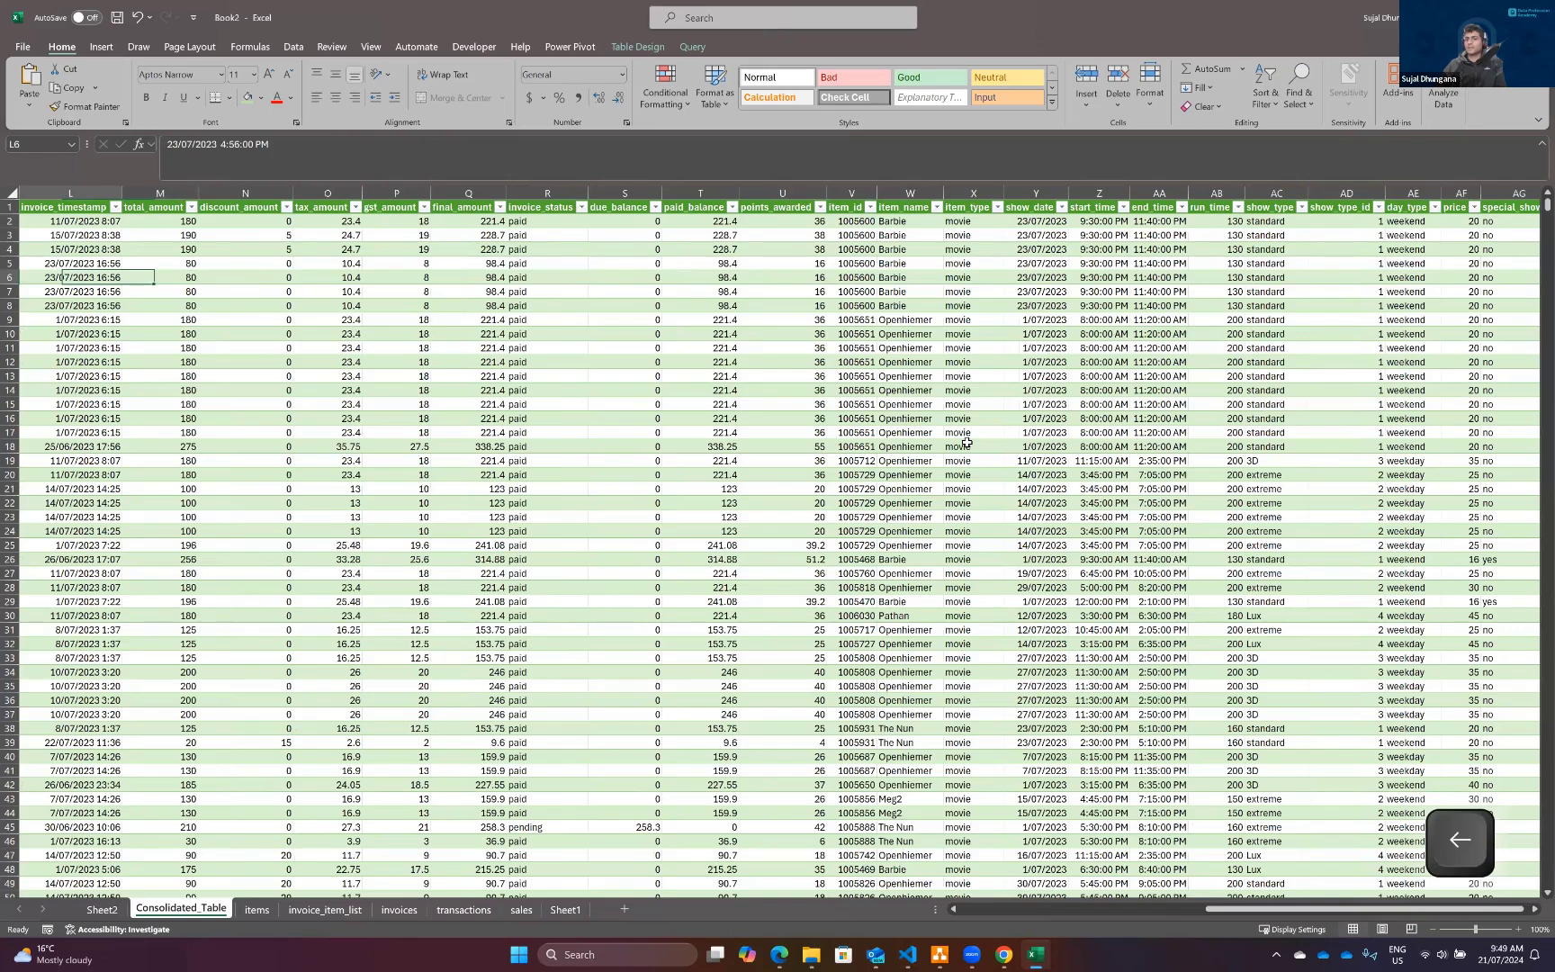
{"action": "key", "text": "Up"}
{"action": "key", "text": "Up"}
{"action": "key", "text": "Up"}
{"action": "key", "text": "Up"}
{"action": "key", "text": "Up"}
Switch to Chrome and read the Excel take-home assignment's first question, including its VLOOKUP hint.
{"action": "mouse_move", "coordinate": [778, 953]}
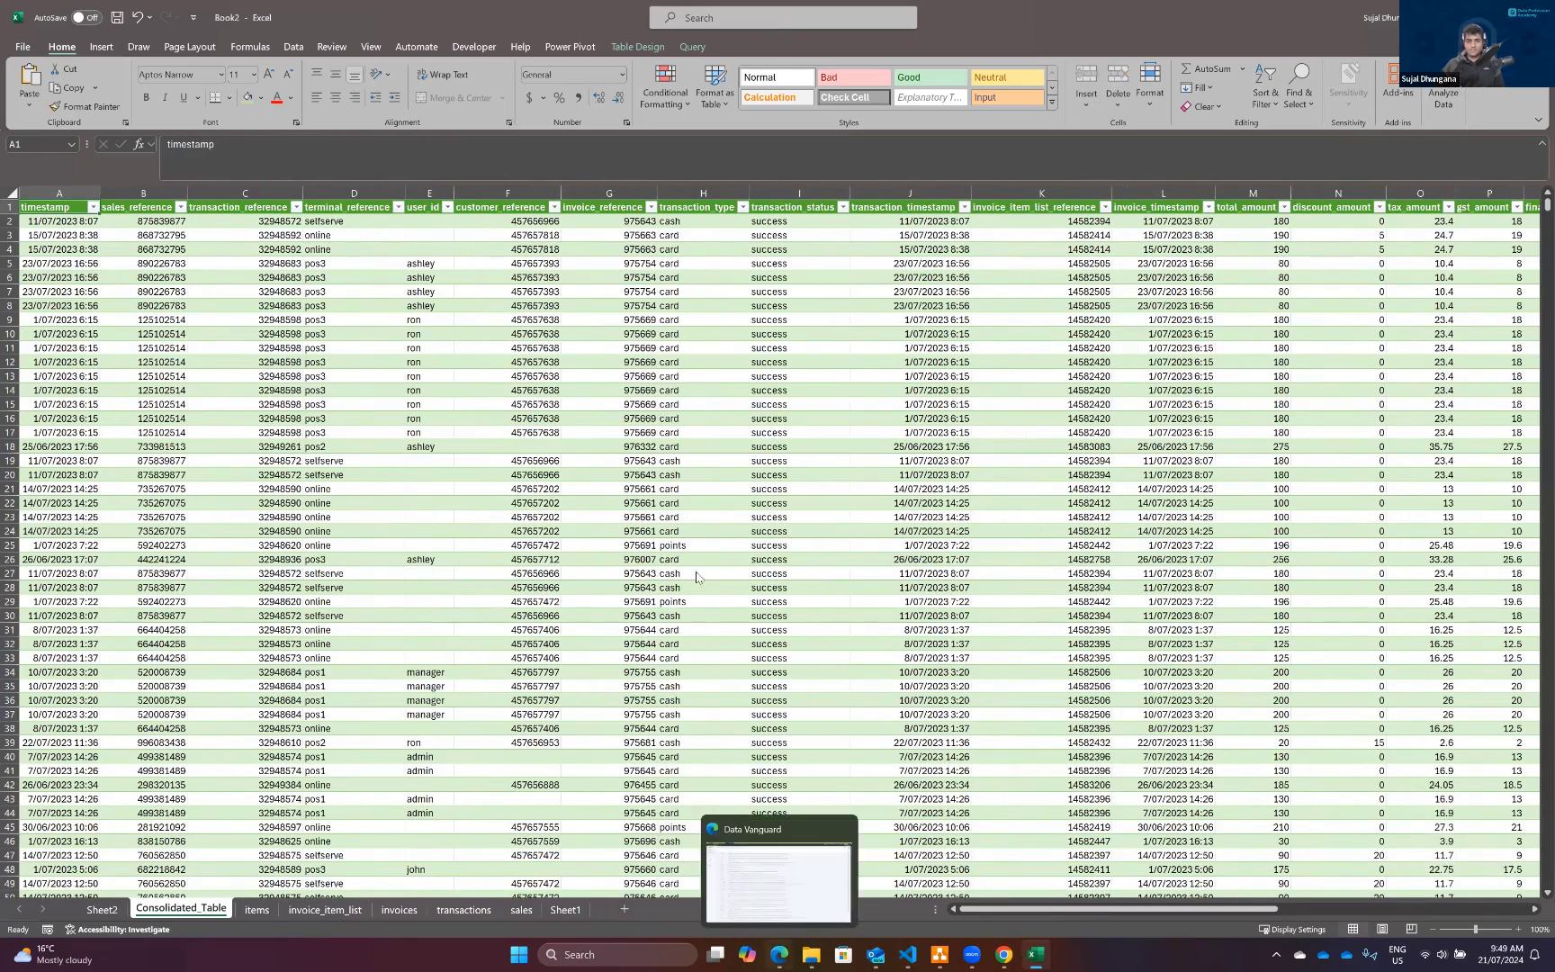
{"action": "left_click", "coordinate": [1006, 954]}
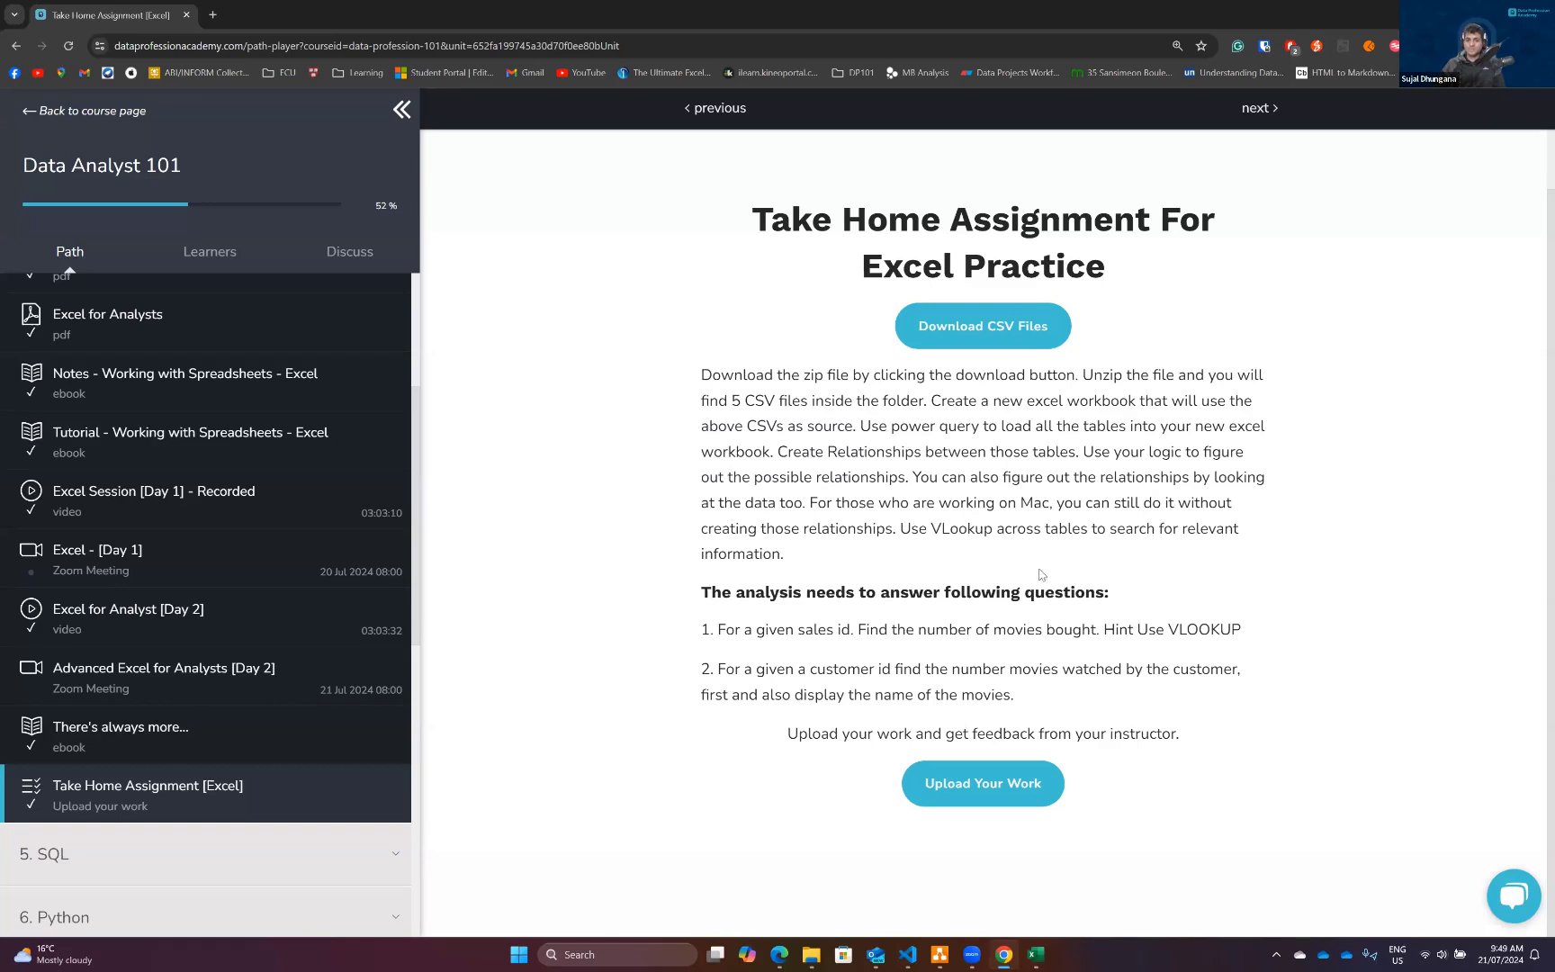
{"action": "left_click_drag", "start_coordinate": [1015, 697], "coordinate": [719, 637]}
{"action": "left_click", "coordinate": [612, 646]}
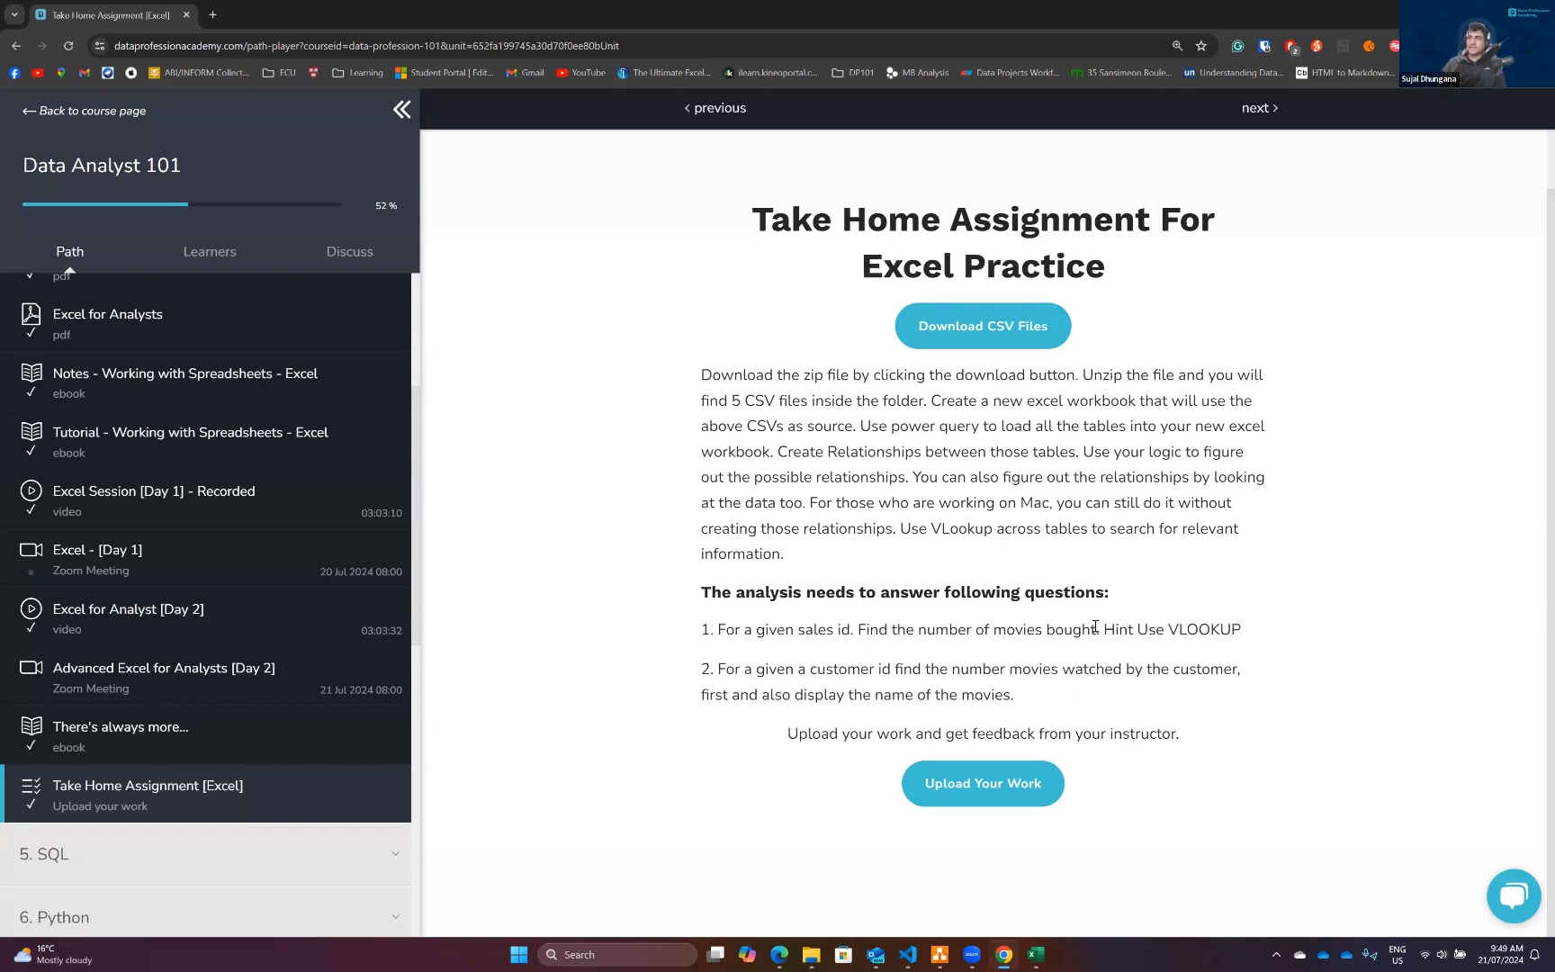
{"action": "left_click_drag", "start_coordinate": [1251, 633], "coordinate": [1167, 633]}
{"action": "double_click", "coordinate": [1222, 632]}
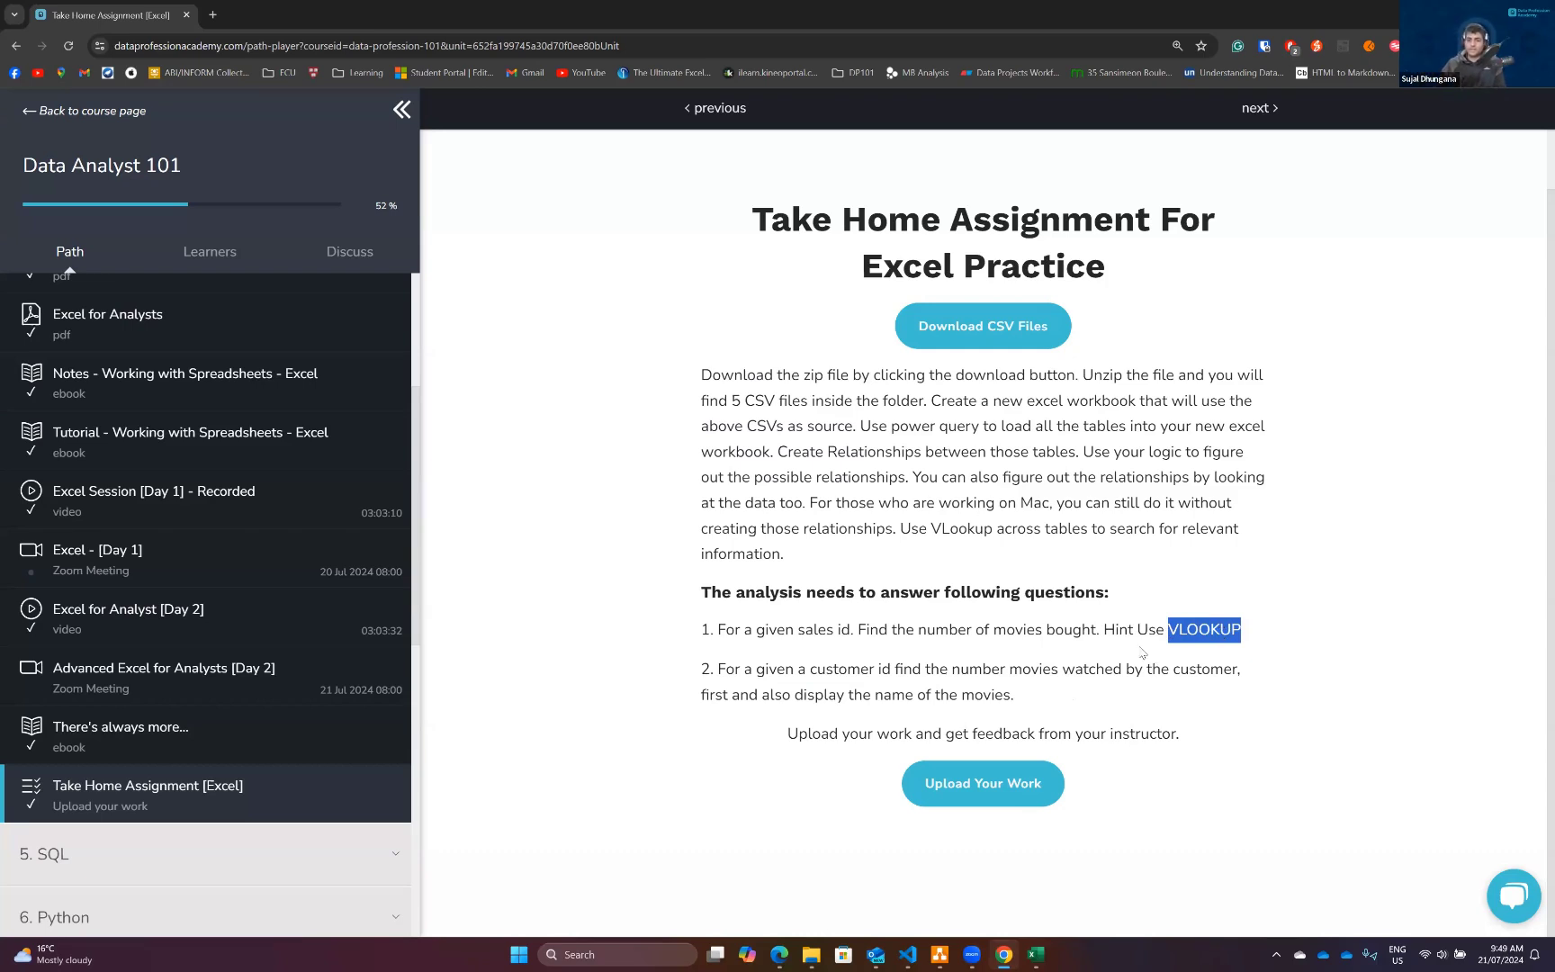
{"action": "left_click_drag", "start_coordinate": [838, 630], "coordinate": [1098, 626]}
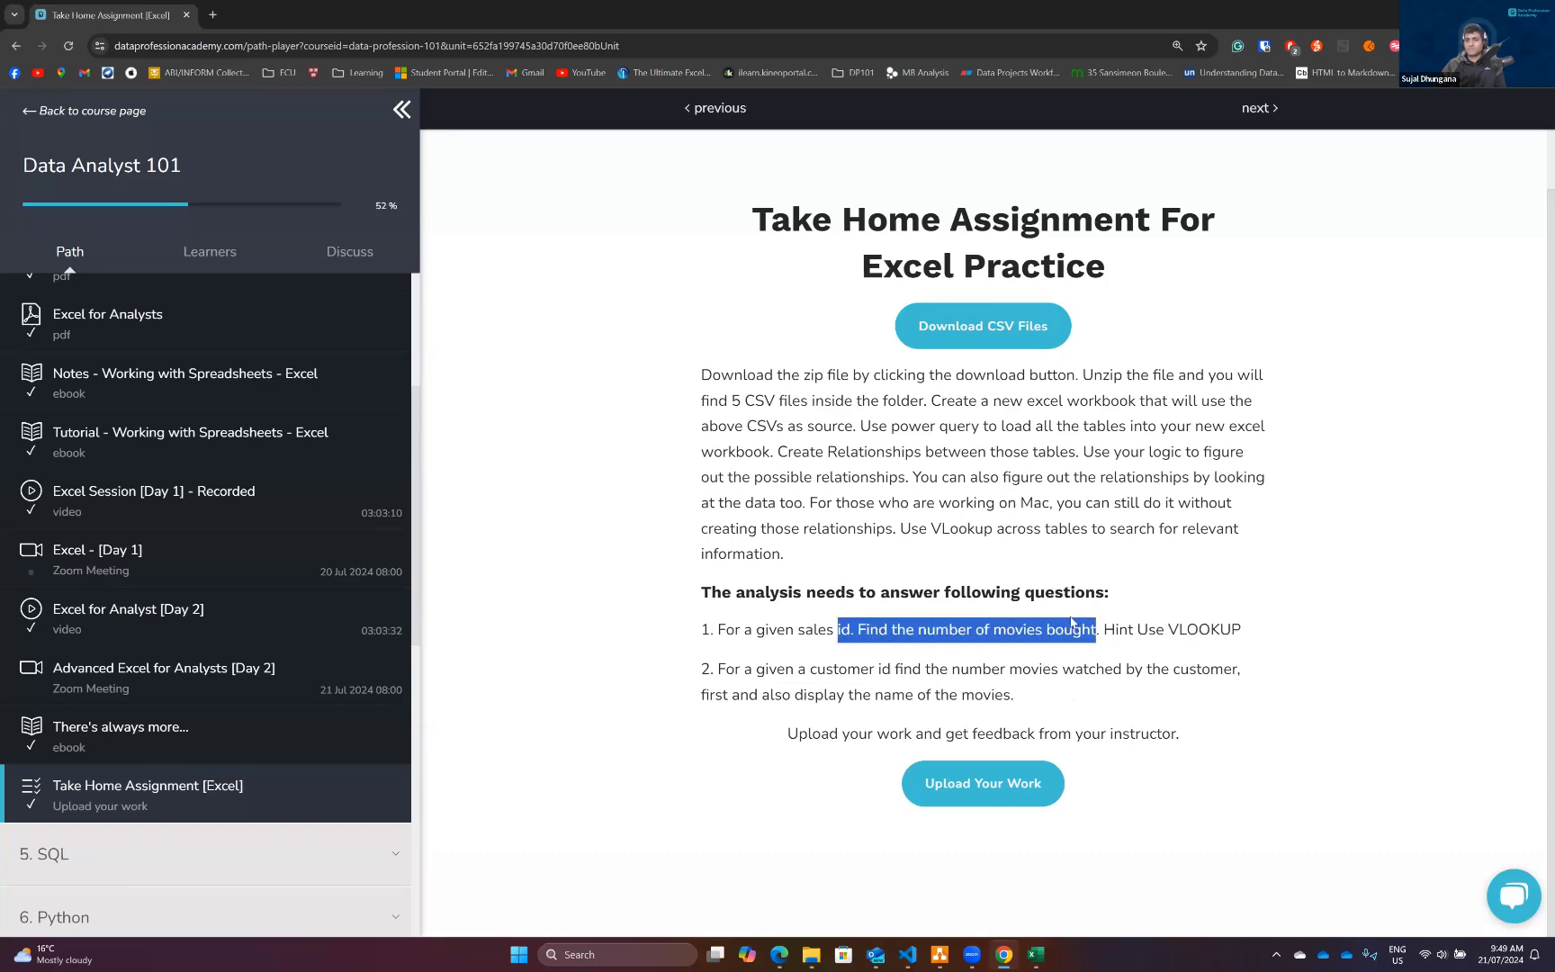
Read the assignment's second question about the number and names of movies watched by a given customer id.
{"action": "left_click", "coordinate": [731, 670]}
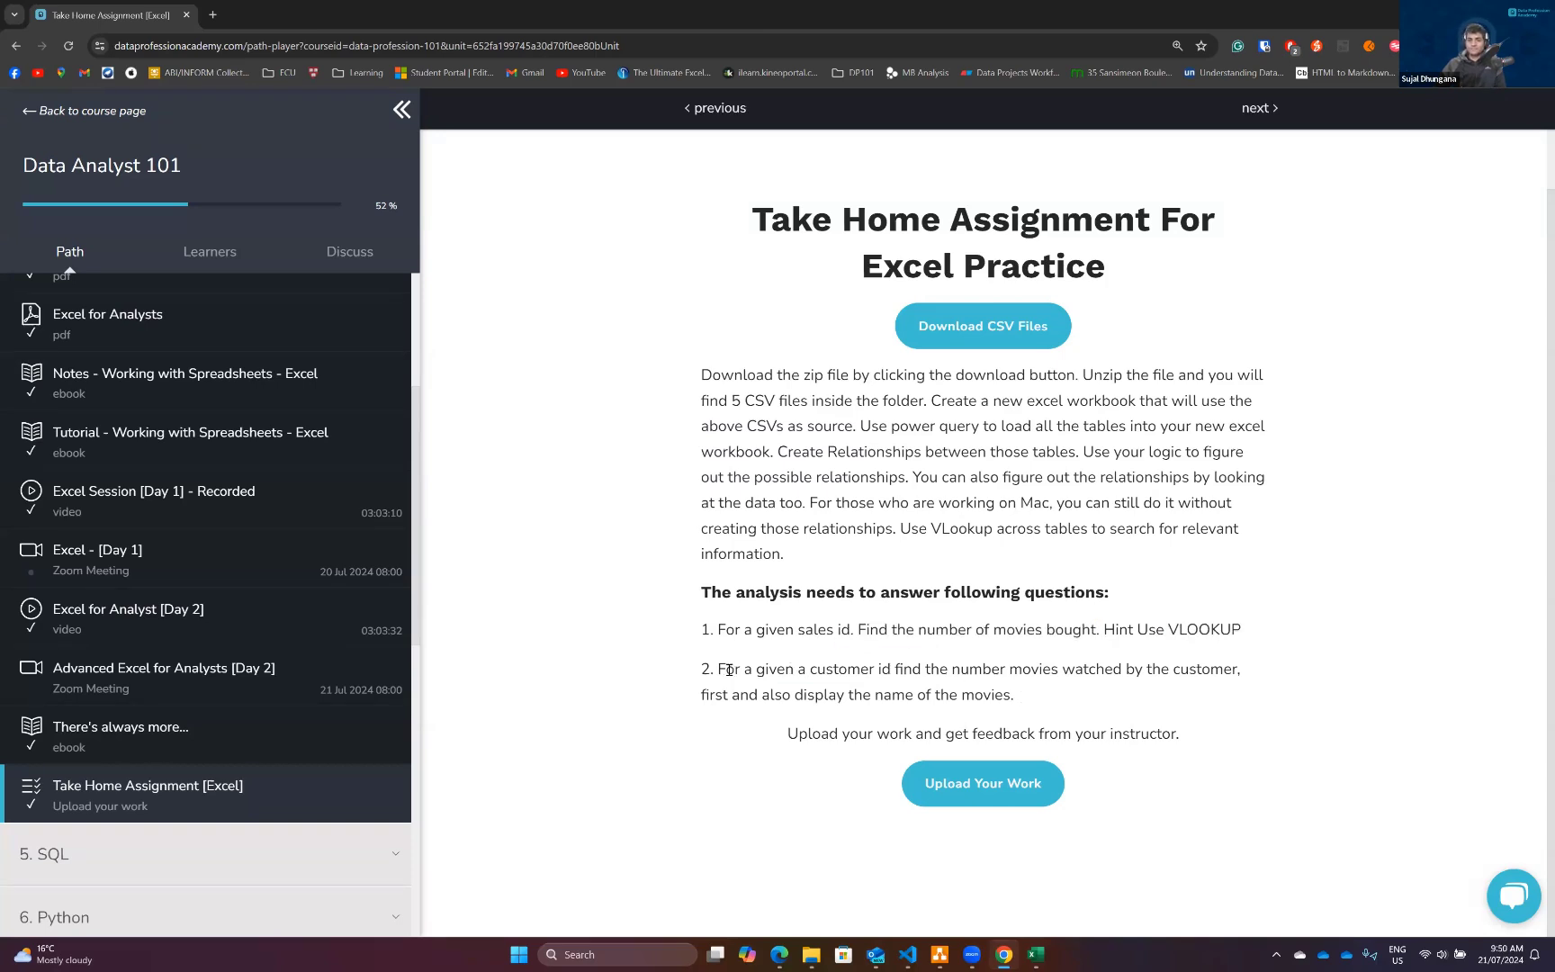
{"action": "left_click_drag", "start_coordinate": [810, 670], "coordinate": [1067, 695]}
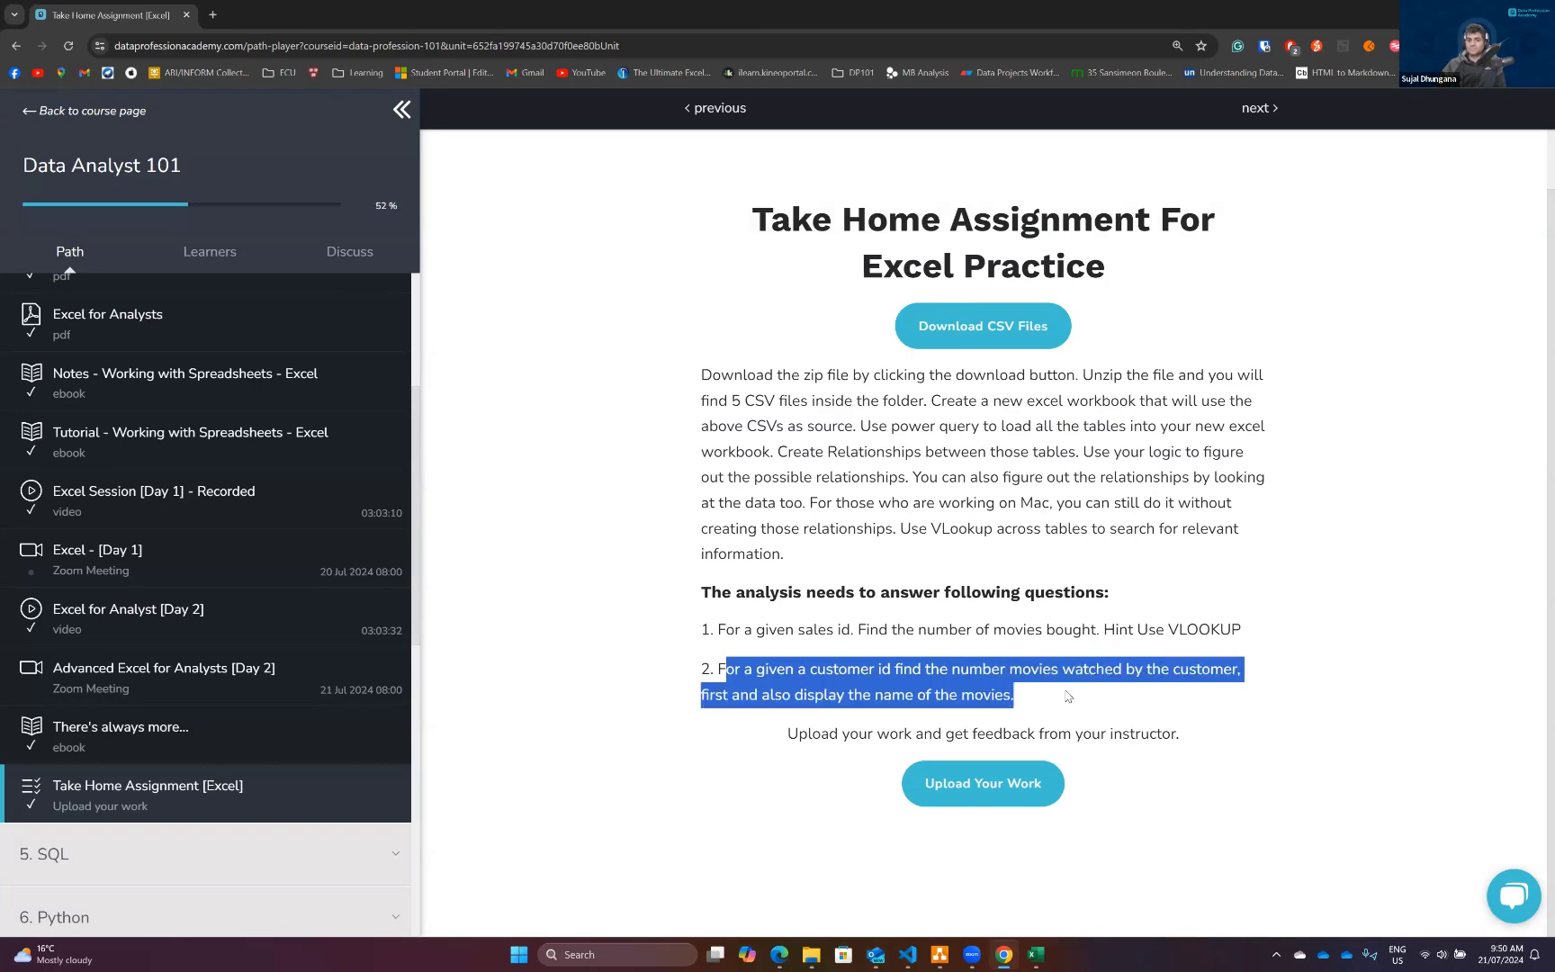
{"action": "left_click", "coordinate": [1005, 695]}
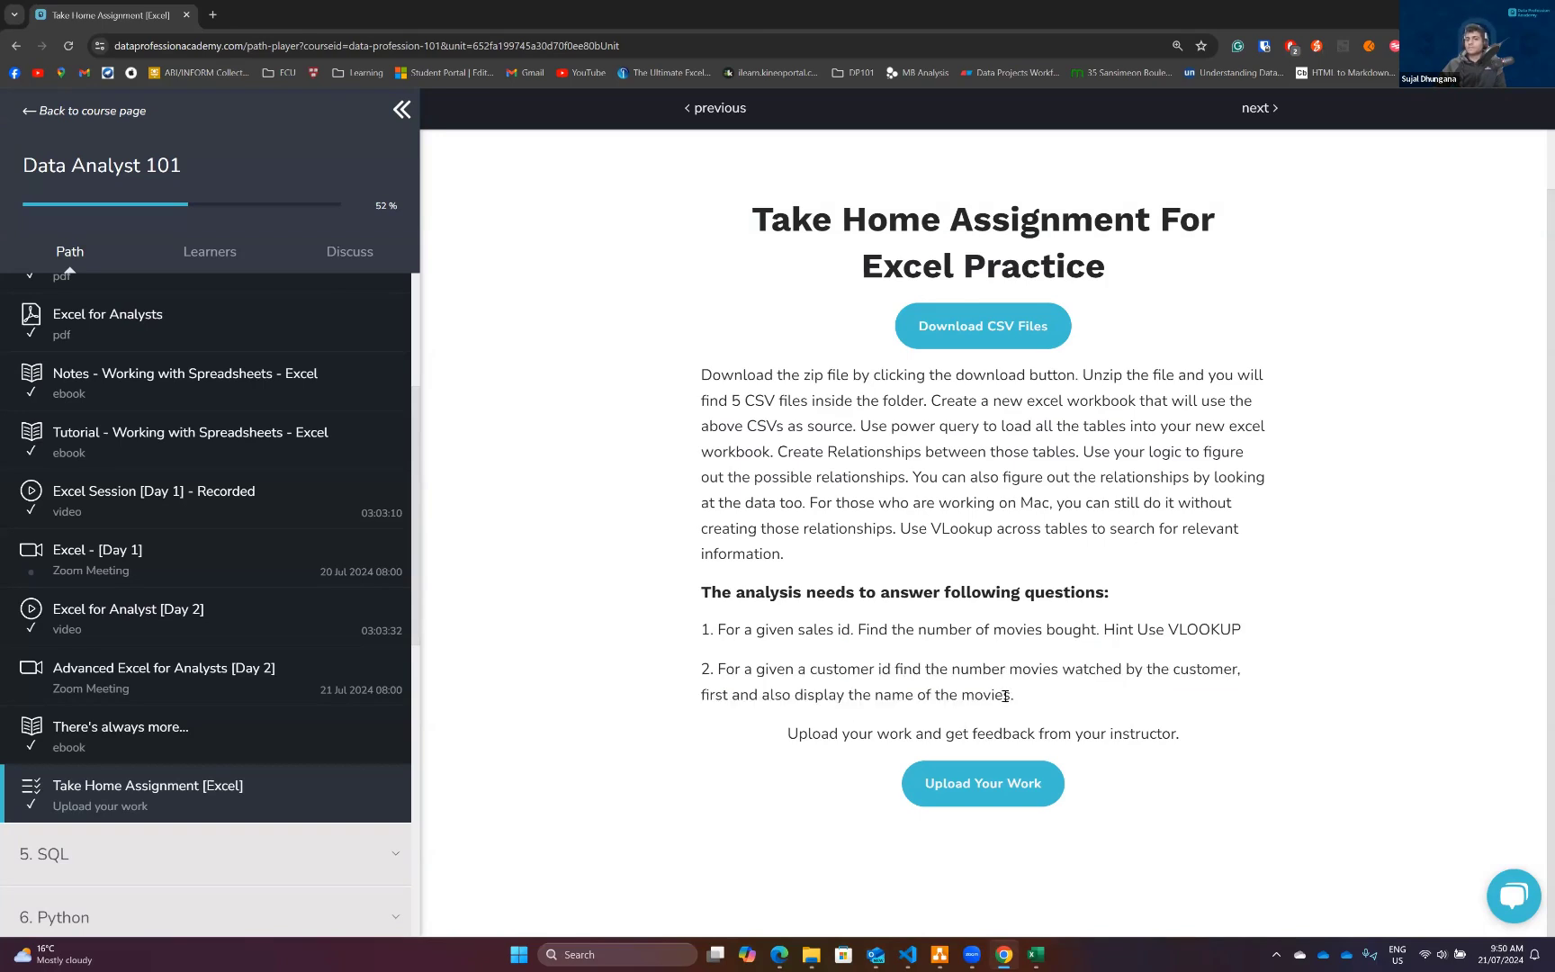
{"action": "left_click_drag", "start_coordinate": [1047, 693], "coordinate": [716, 626]}
{"action": "left_click", "coordinate": [1074, 664]}
View the course unit "Tutorial - Working with Spreadsheets - Excel", and switch back to the Excel workbook.
{"action": "left_click", "coordinate": [191, 730]}
{"action": "left_click", "coordinate": [235, 441]}
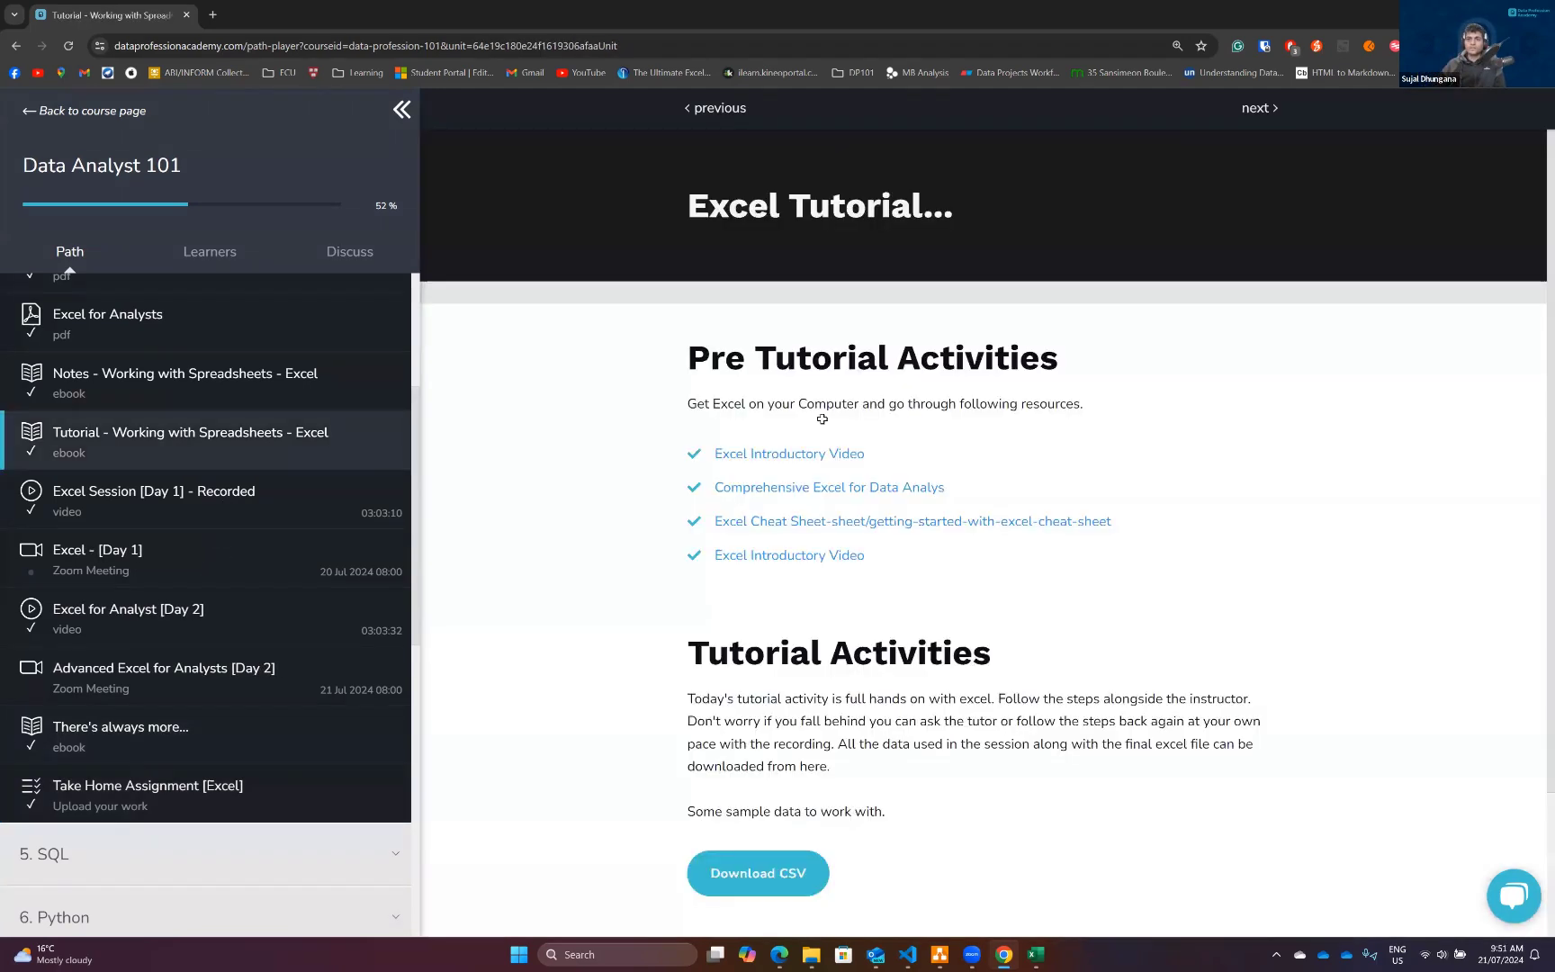
{"action": "key", "text": "alt+Tab"}
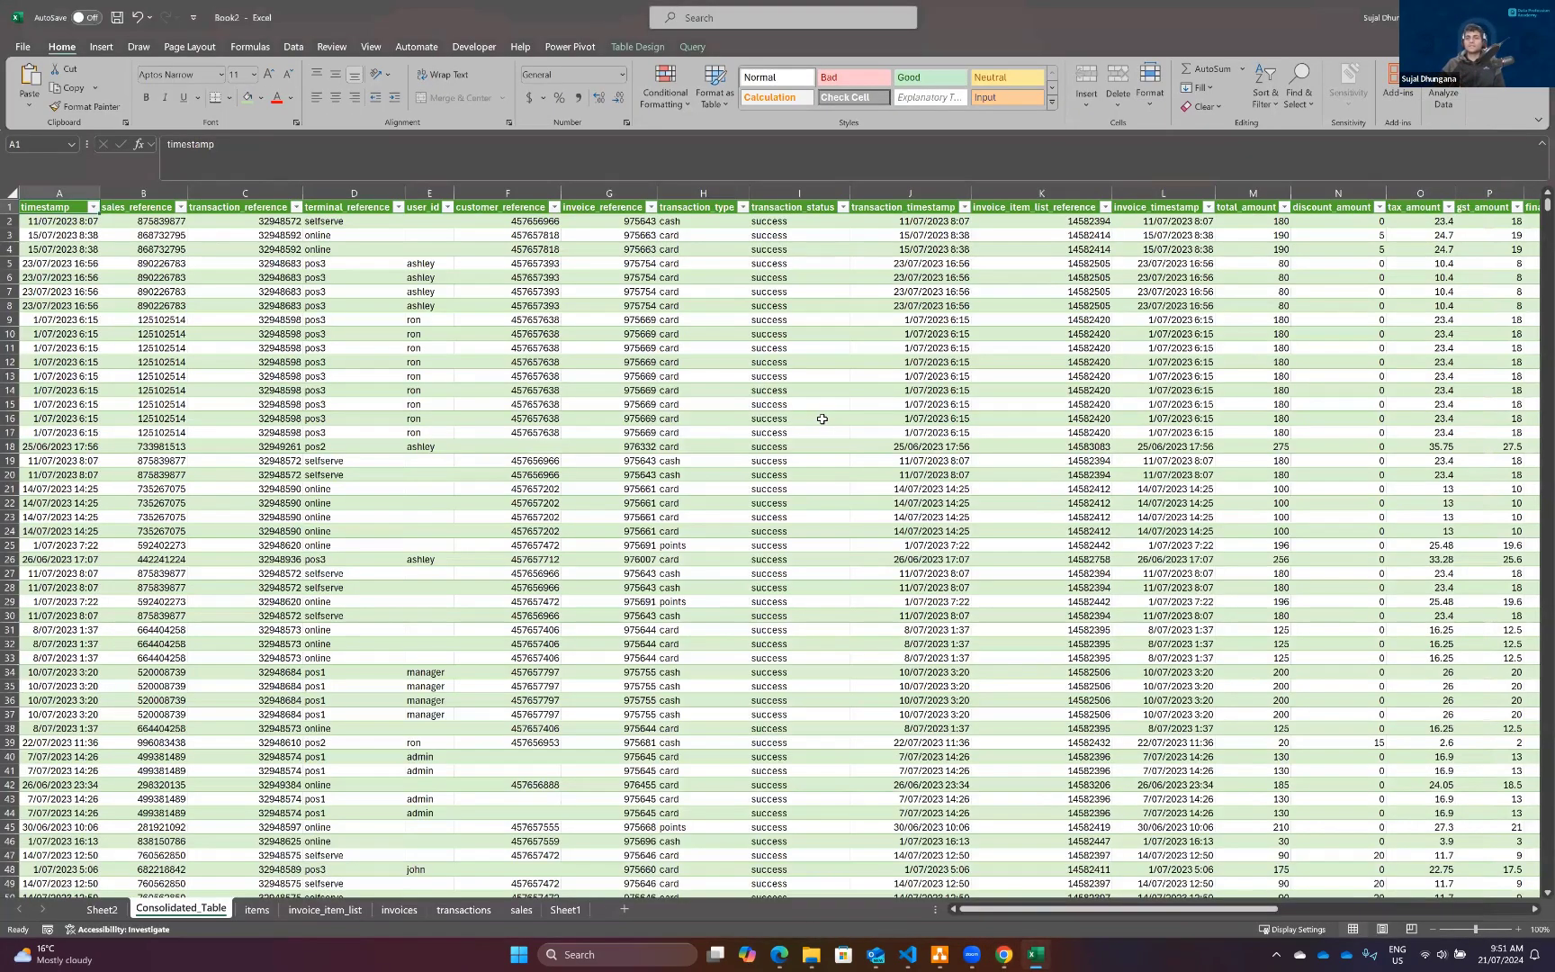